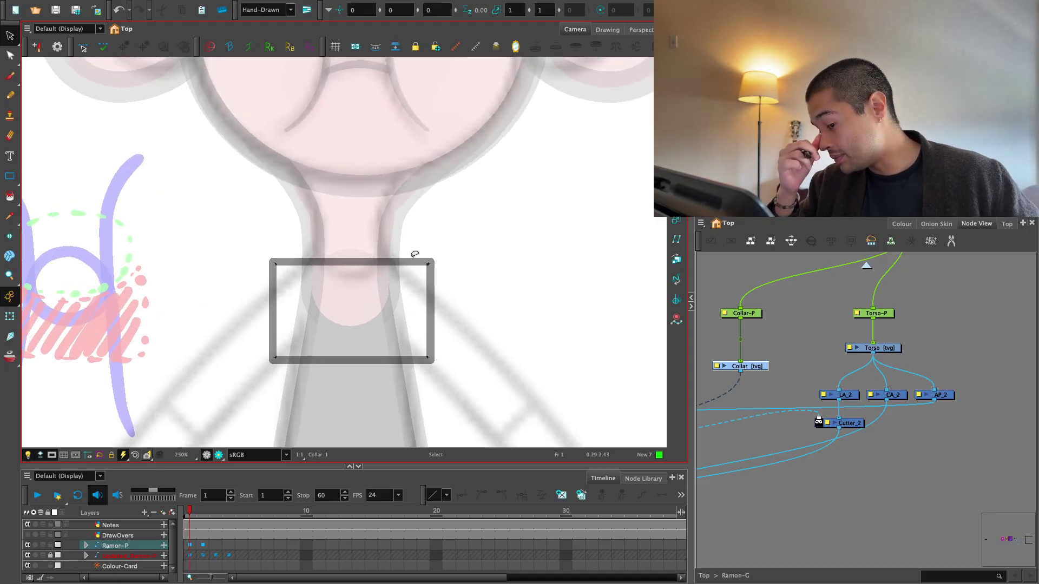
Cut the collar rectangle below its upper edge and delete the side and lower strokes, keeping only the upper strip
key("2")
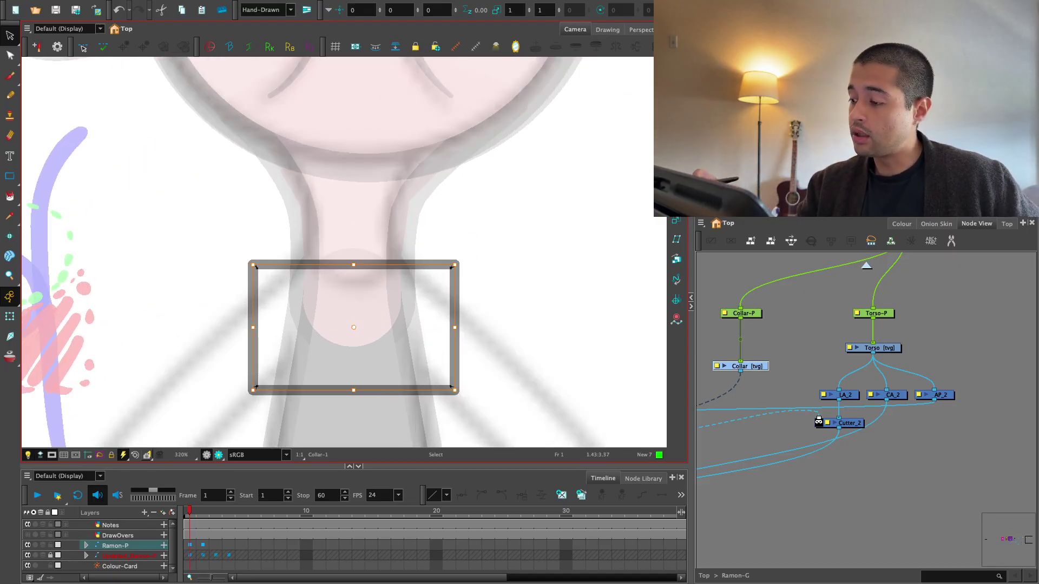
left_click(557, 131)
key("2")
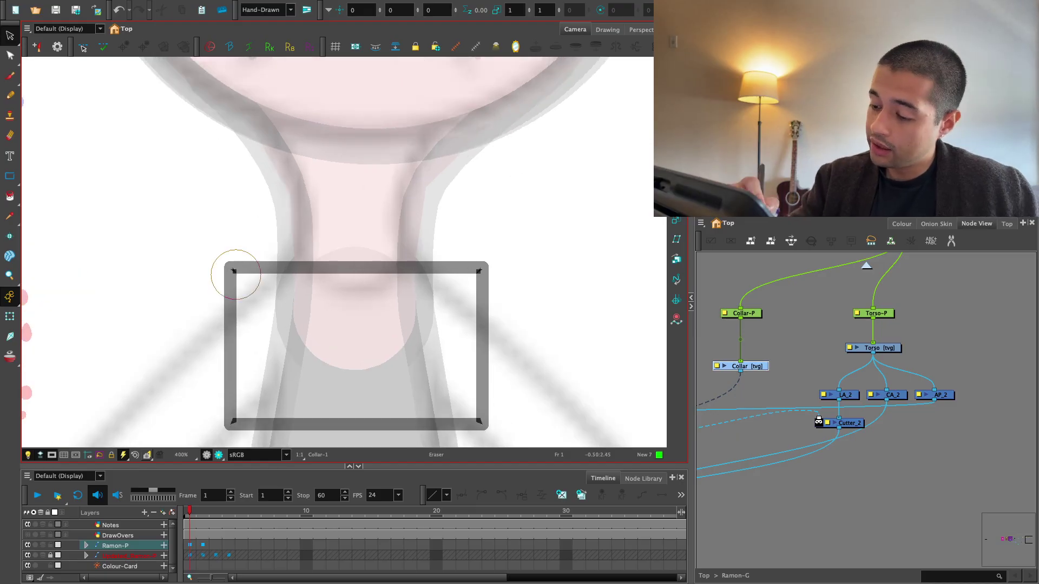
left_click_drag(236, 275, 241, 277)
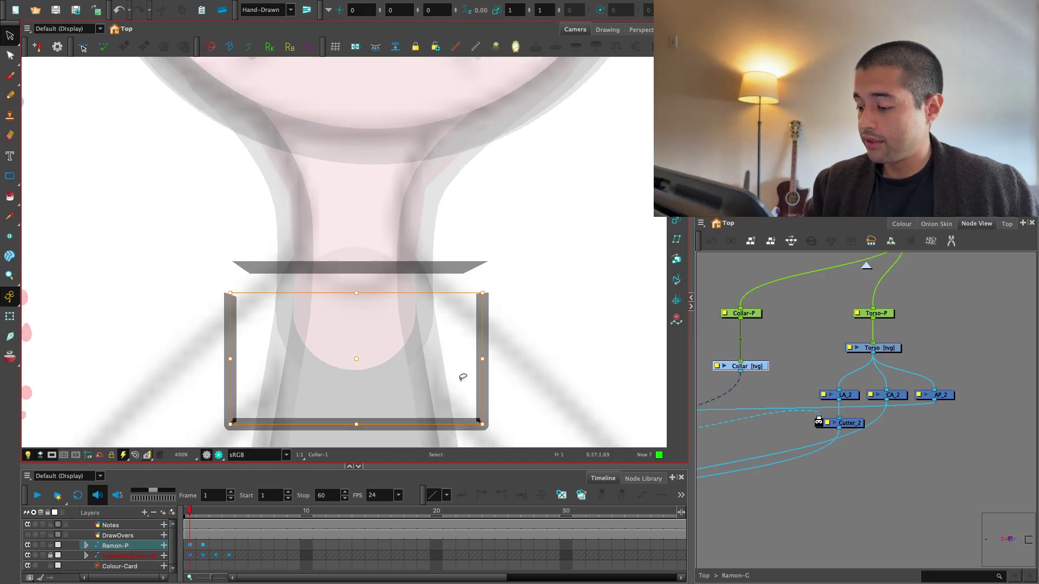
key("Delete")
key("1")
key("1")
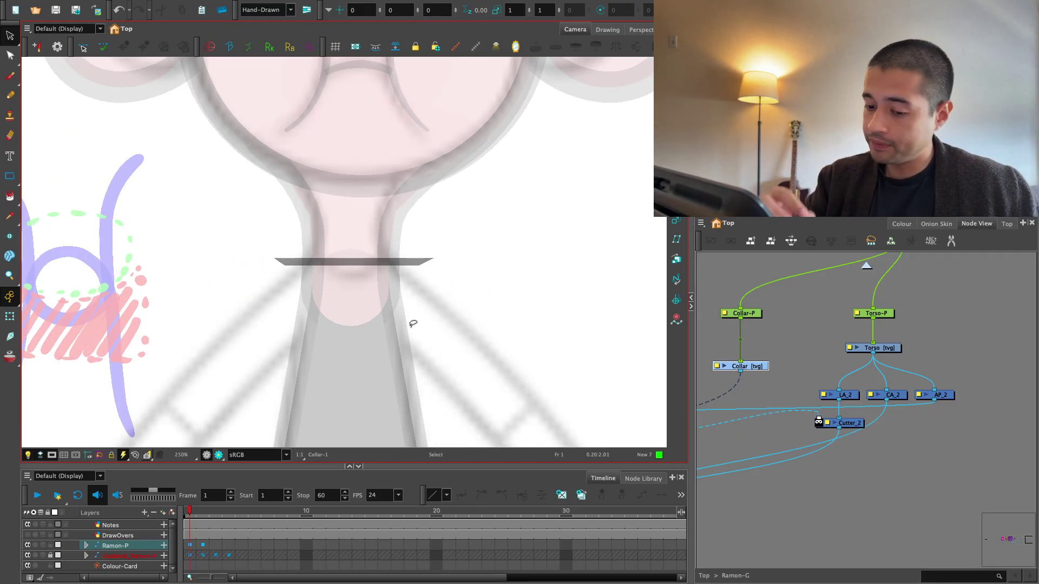
Add an Overlay-Layer node next to the Collar drawing in the node network
key("shift+t")
scroll(784, 331, "down", 2)
left_click_drag(785, 332, 859, 325)
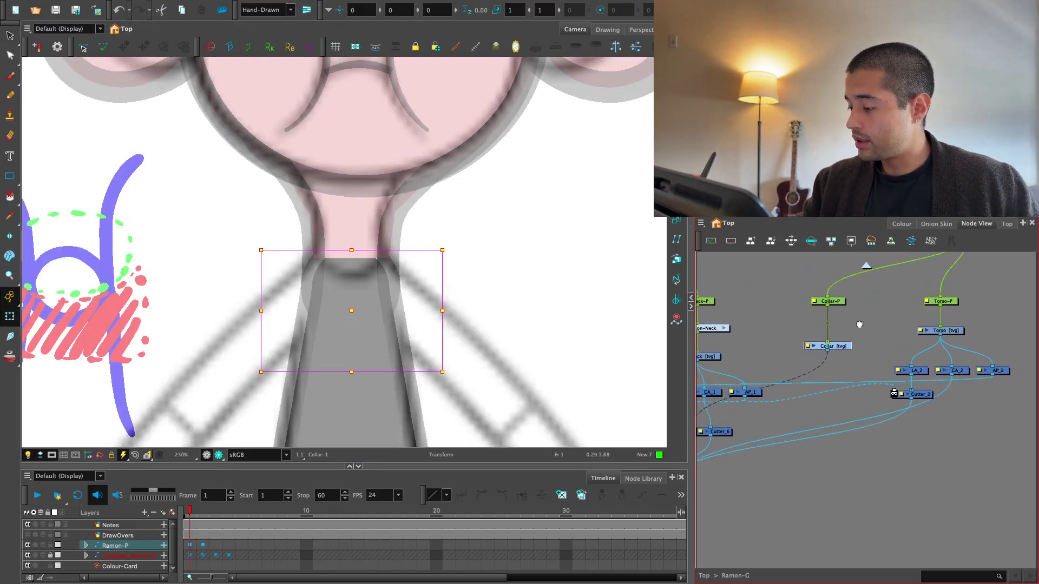
key("Tab")
type("overlay")
key("Return")
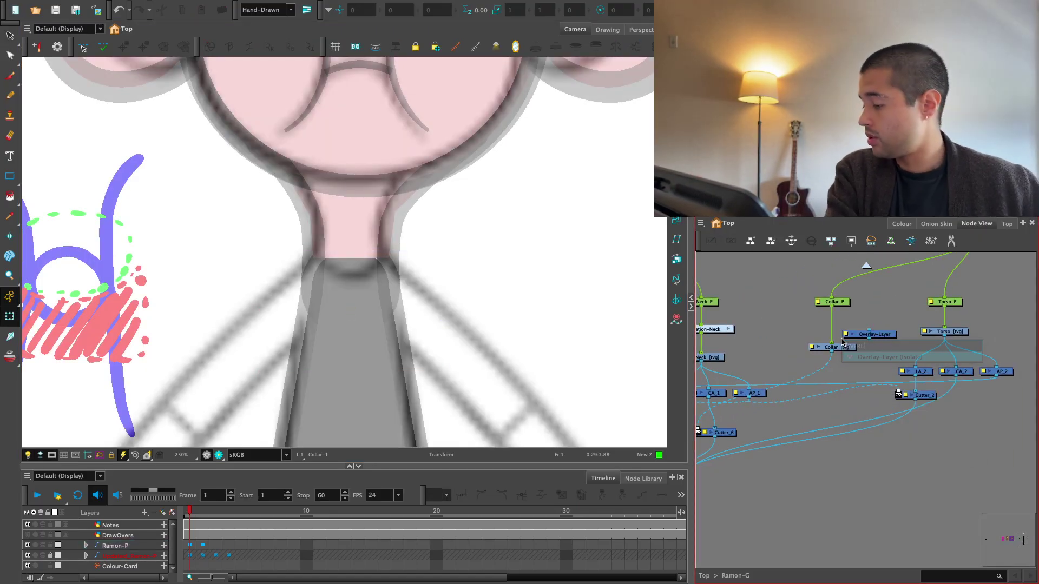
Wire the Collar drawing through the Overlay-Layer into Composite_1, adjust its input order, and check the rendered result
scroll(843, 342, "up", 1)
left_click_drag(840, 365, 801, 426)
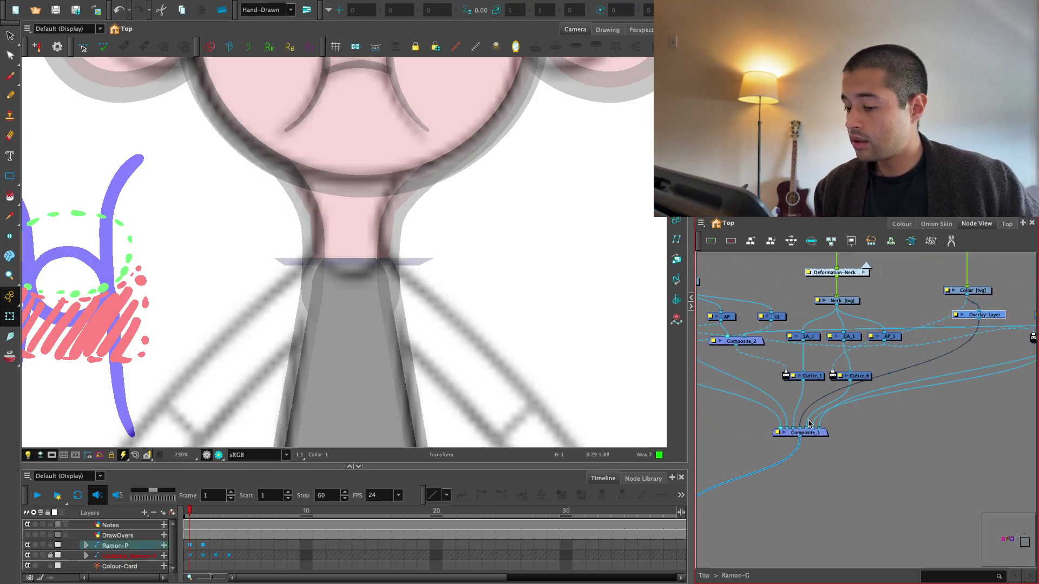
scroll(829, 427, "up", 1)
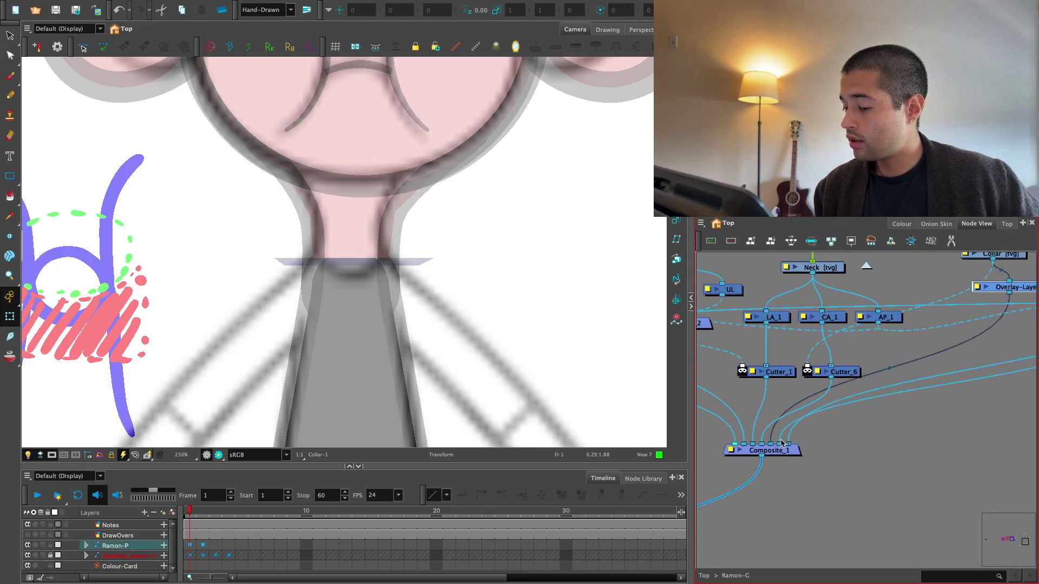
left_click(219, 455)
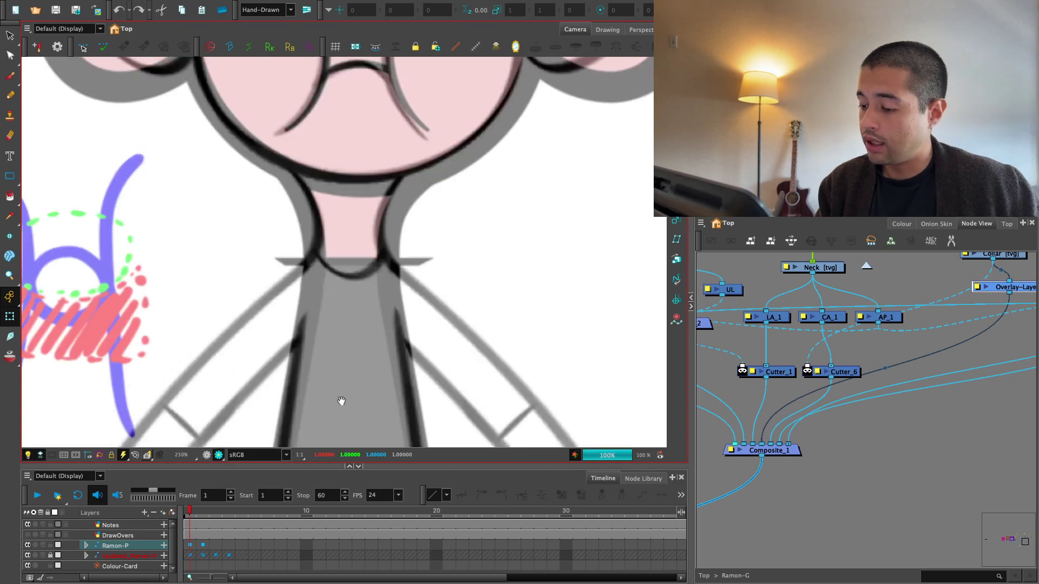
scroll(342, 401, "up", 1)
left_click_drag(342, 402, 310, 427)
left_click(207, 455)
Position the Overlay-Layer under Collar and insert a Cutter node on its output cable
left_click_drag(952, 355, 779, 435)
left_click_drag(860, 372, 860, 393)
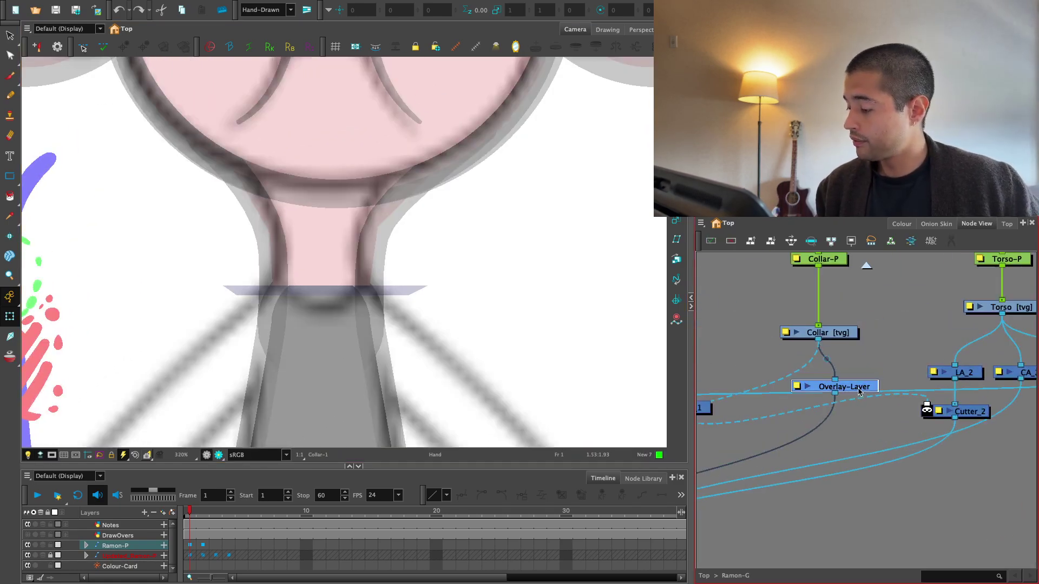
left_click(832, 416)
key("Return")
type("cutt")
key("Return")
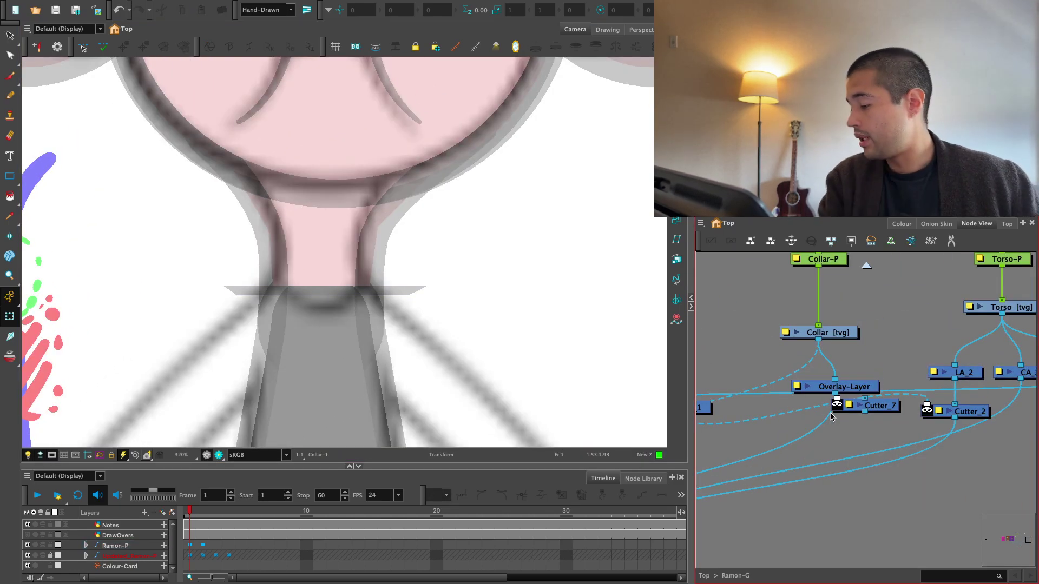
mouse_move(886, 410)
left_mouse_down()
mouse_move(824, 438)
mouse_move(847, 441)
mouse_move(883, 396)
left_mouse_up()
Connect the neck's CA_1 node to the matte input of the new Cutter below the Overlay-Layer
scroll(860, 416, "down", 4)
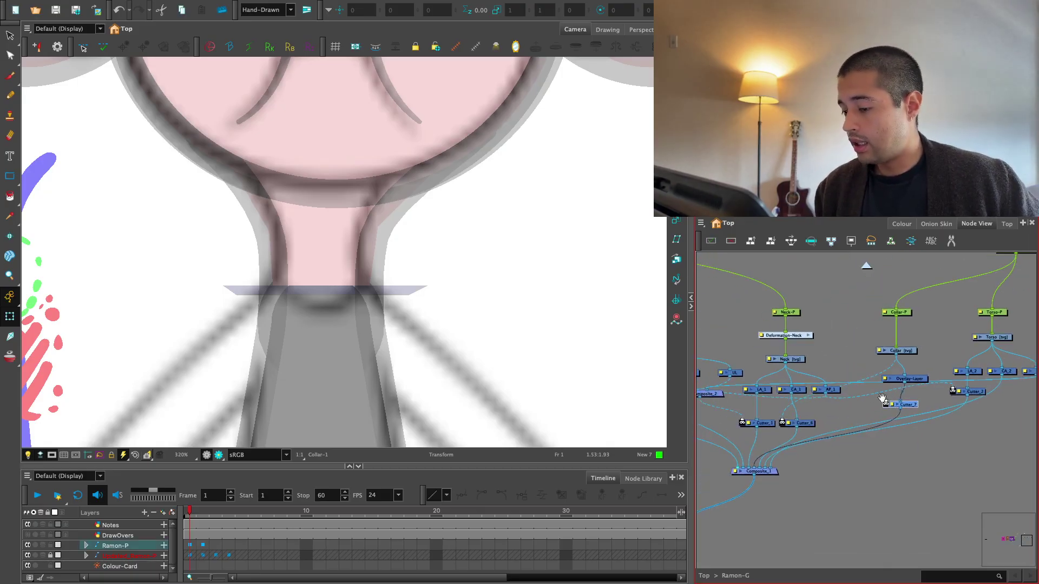
scroll(847, 428, "up", 3)
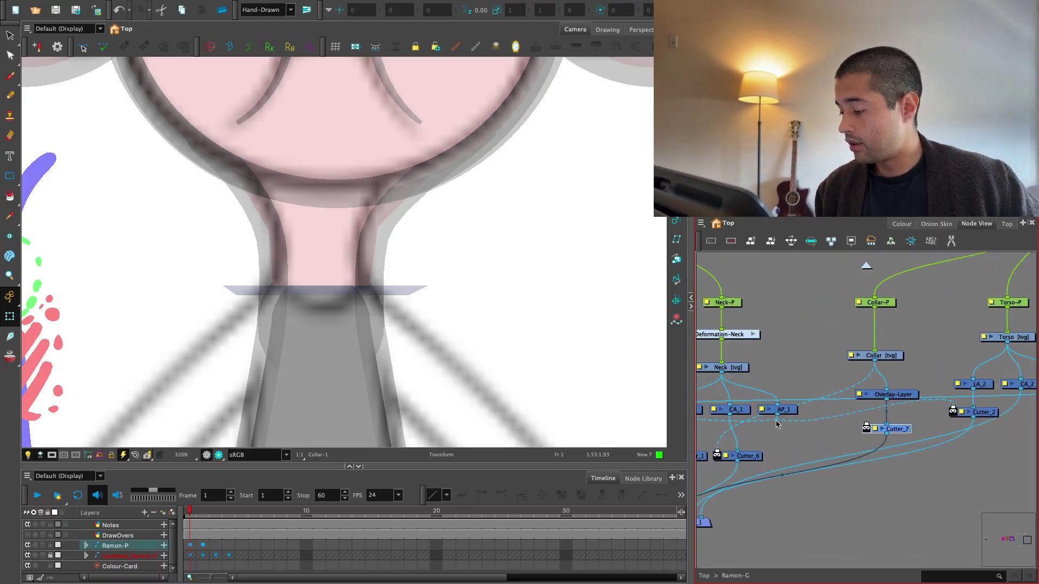
mouse_move(842, 438)
left_mouse_down()
mouse_move(864, 429)
mouse_move(813, 409)
mouse_move(825, 427)
mouse_move(843, 426)
left_mouse_up()
left_click_drag(943, 415, 941, 419)
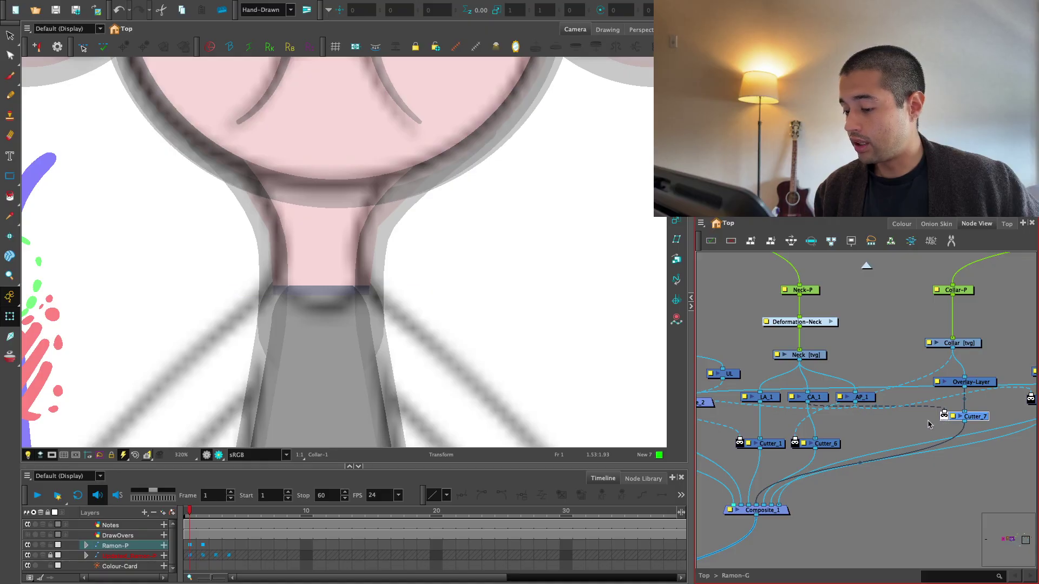
left_click(929, 425)
Hide the rough sketch layer and examine the neck and collar on the whole character in Render View
left_click(219, 455)
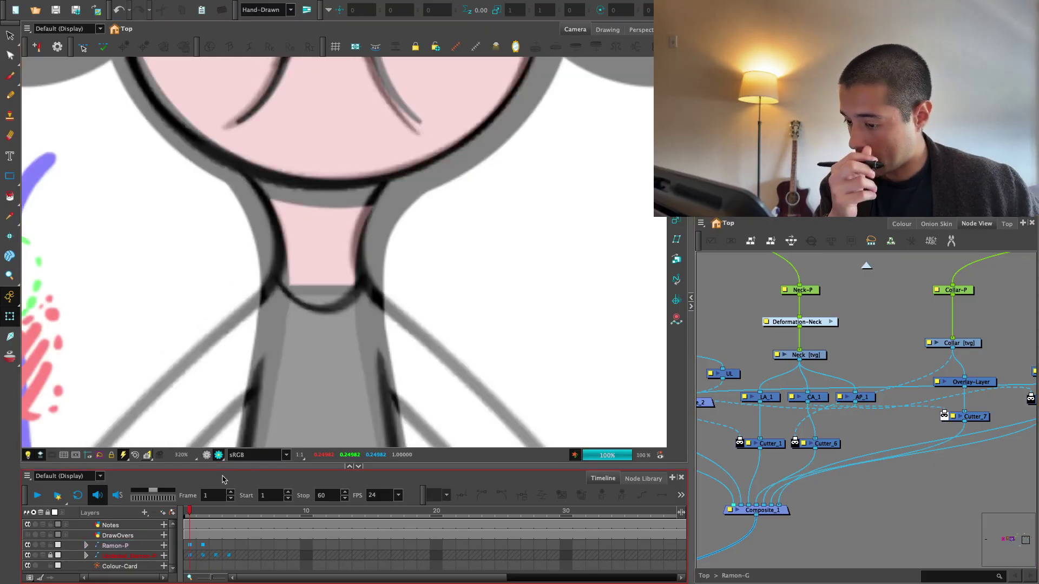
key("1")
key("1")
key("1")
key("1")
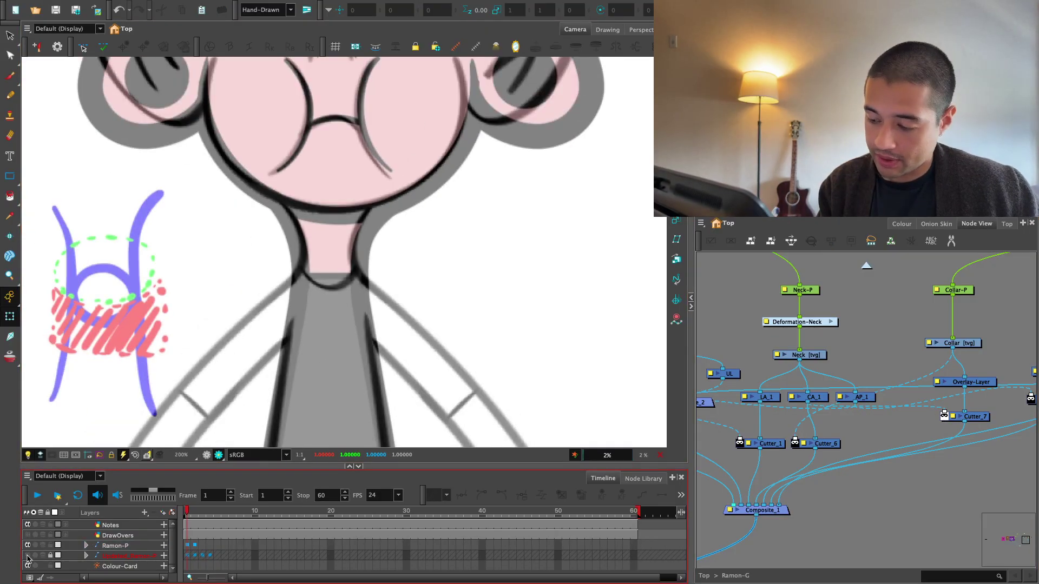
key("1")
key("1")
key("1")
key("1")
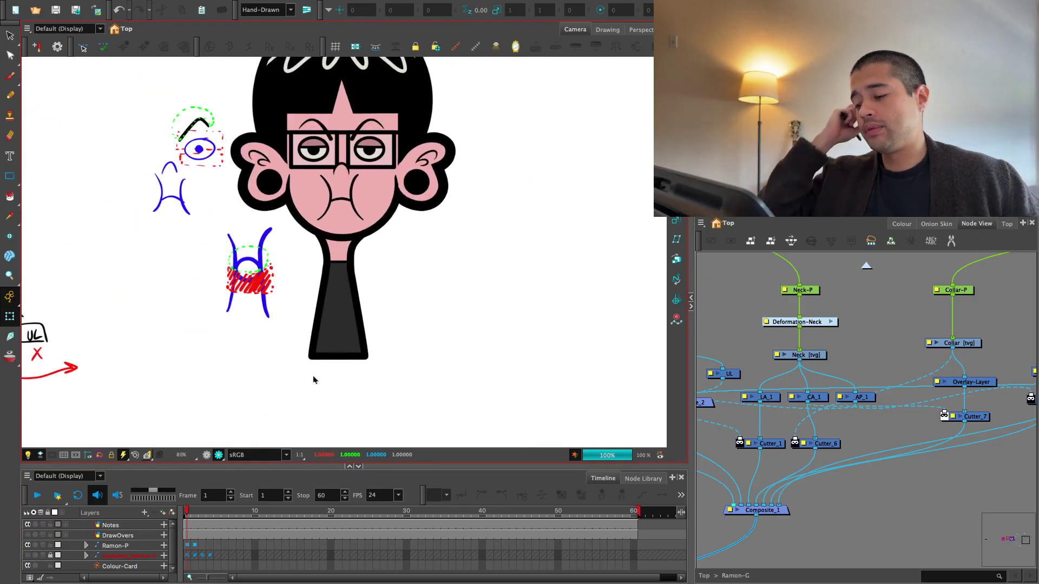
key("2")
left_click(207, 455)
key("2")
key("2")
Add a Display node beside Collar and connect it to the Collar drawing's output
left_click_drag(541, 355, 350, 405)
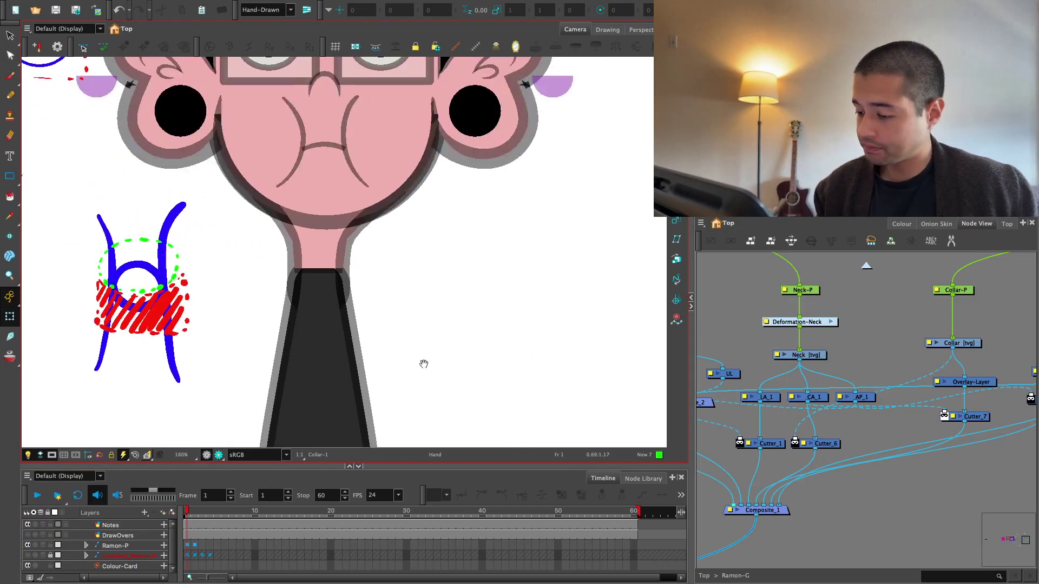
scroll(866, 379, "up", 3)
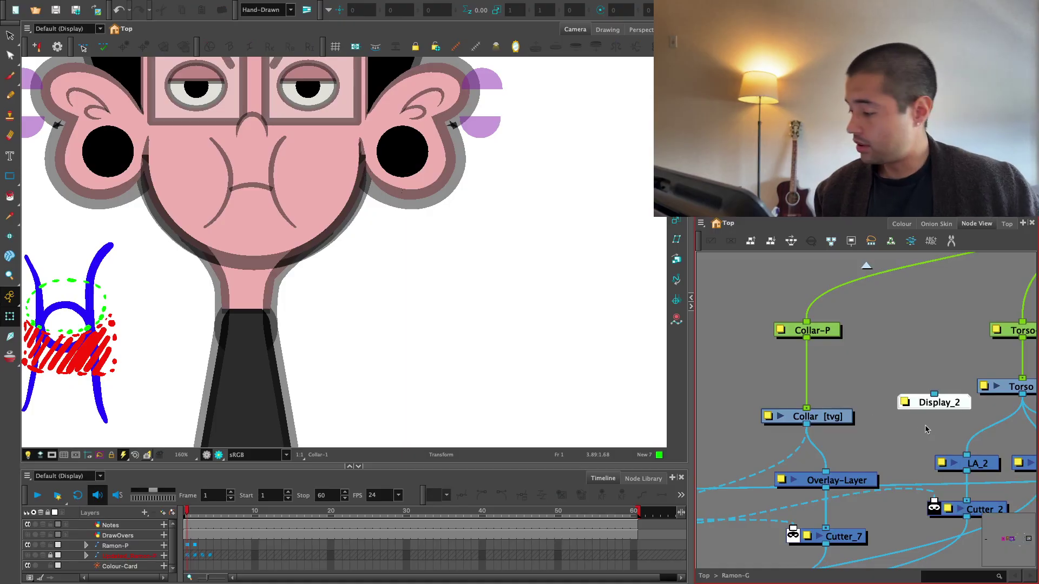
left_click_drag(959, 395, 839, 405)
Show only Display_2 in the camera view and create a deformation group for the Collar drawing
key("2")
left_click_drag(510, 374, 541, 336)
key("2")
key("2")
key("2")
key("2")
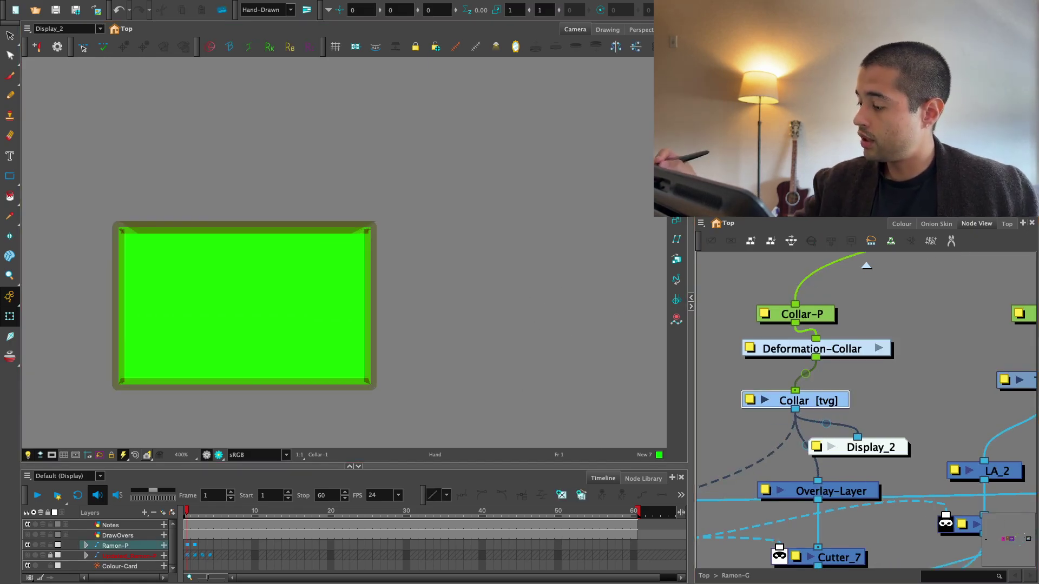
Change the Use Embedded Pivots option in the Collar drawing's layer properties
double_click(823, 400)
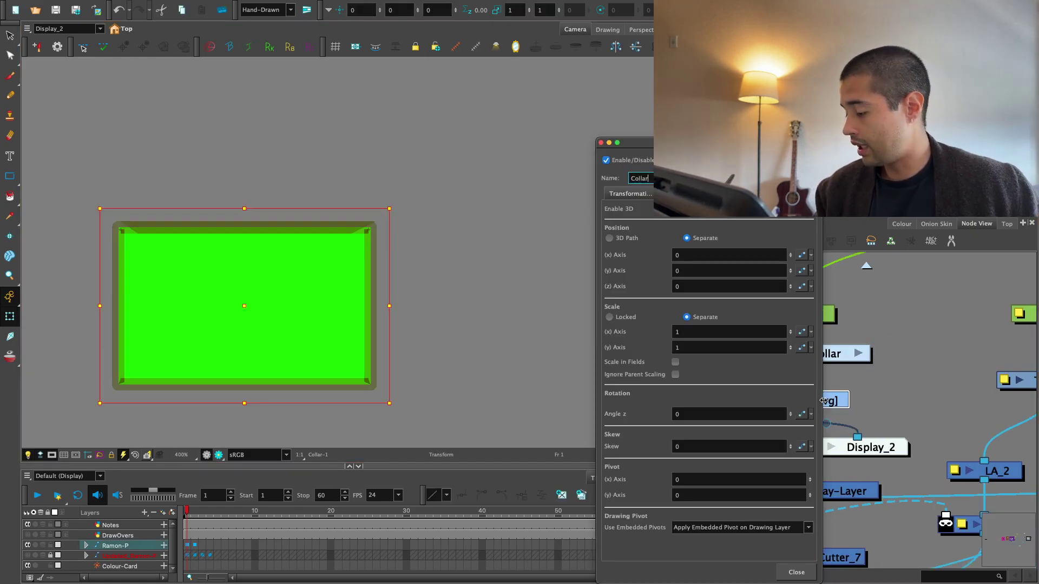
left_click(772, 529)
left_click(781, 521)
left_click(793, 571)
left_click(889, 382)
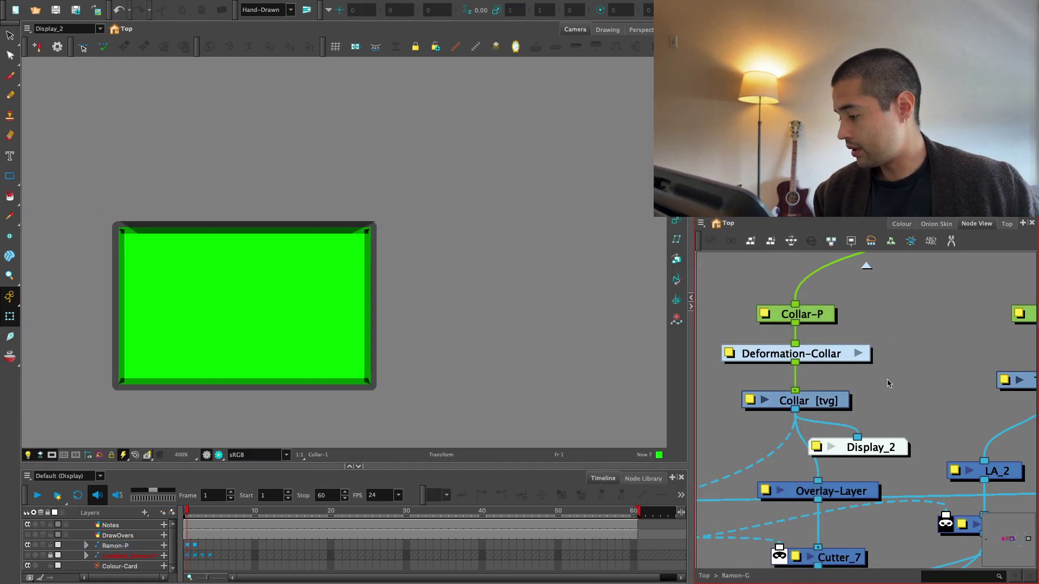
Try to draw a curve deformation chain down the right edge of the collar with the Rigging tool
left_click(832, 398)
left_click(9, 296)
left_click_drag(414, 322, 475, 285)
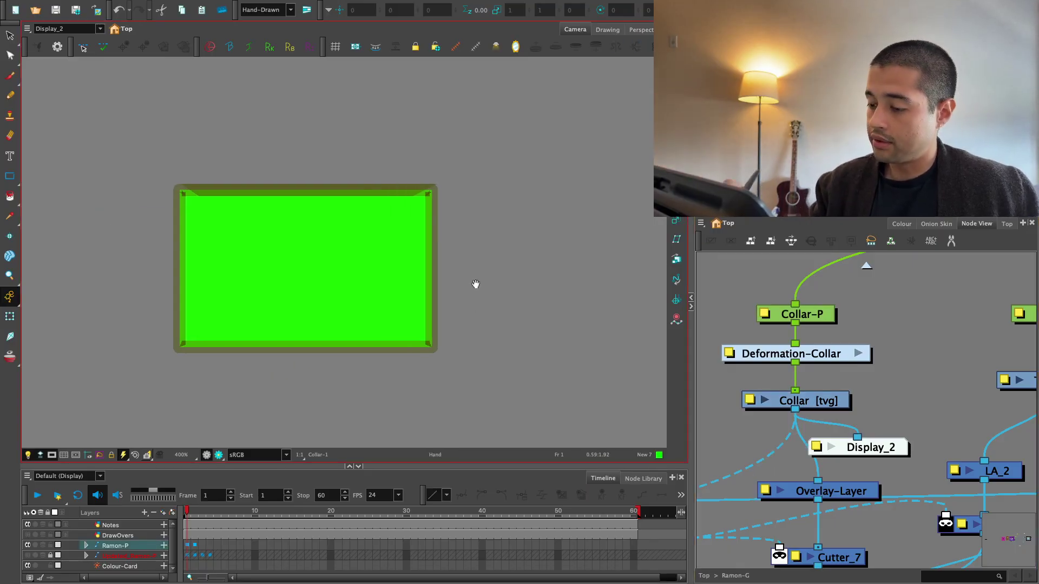
key("2")
key("2")
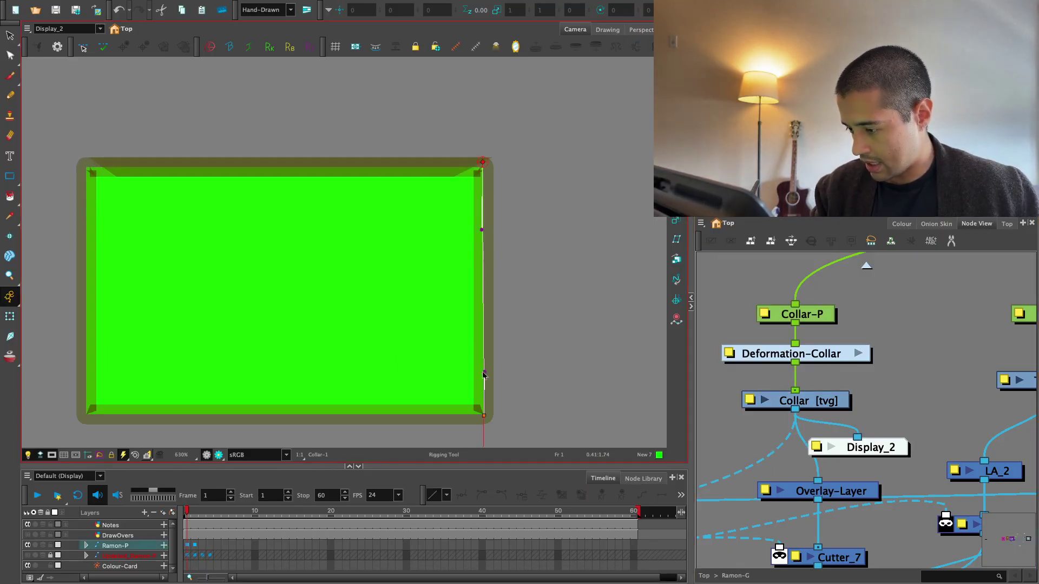
scroll(484, 374, "down", 3)
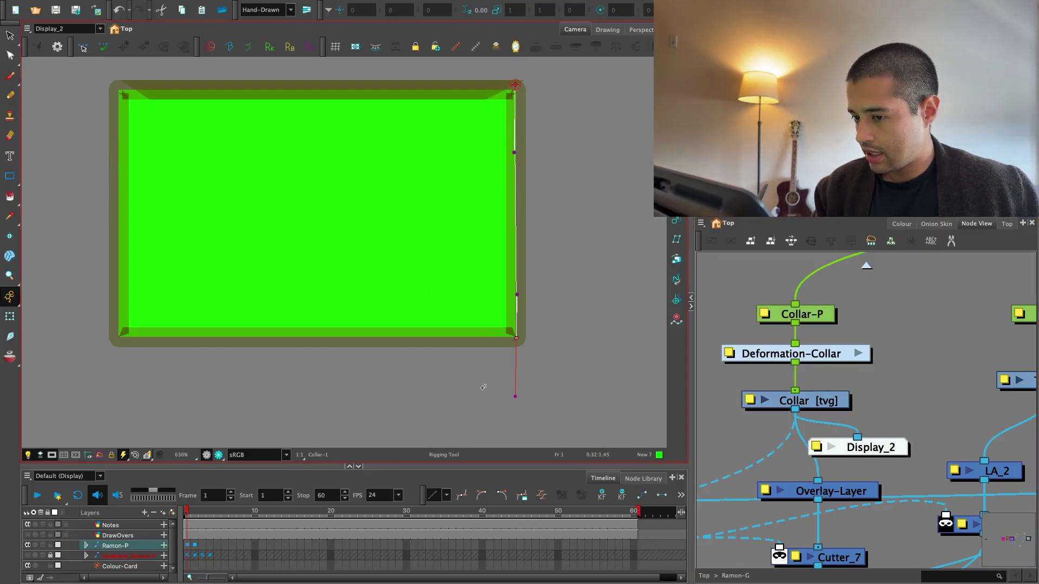
left_click_drag(483, 388, 575, 351)
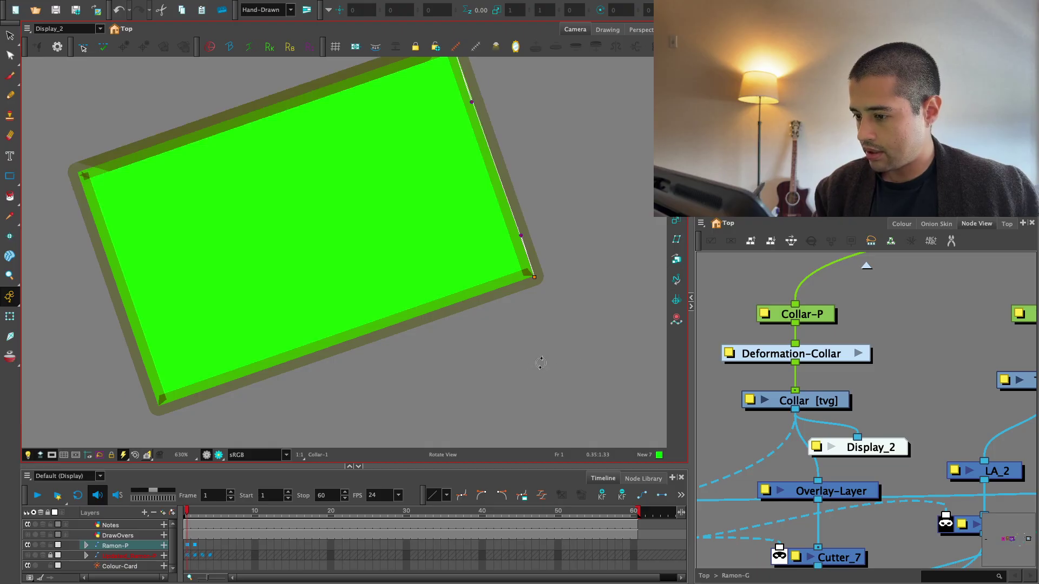
key("shift+x")
key("1")
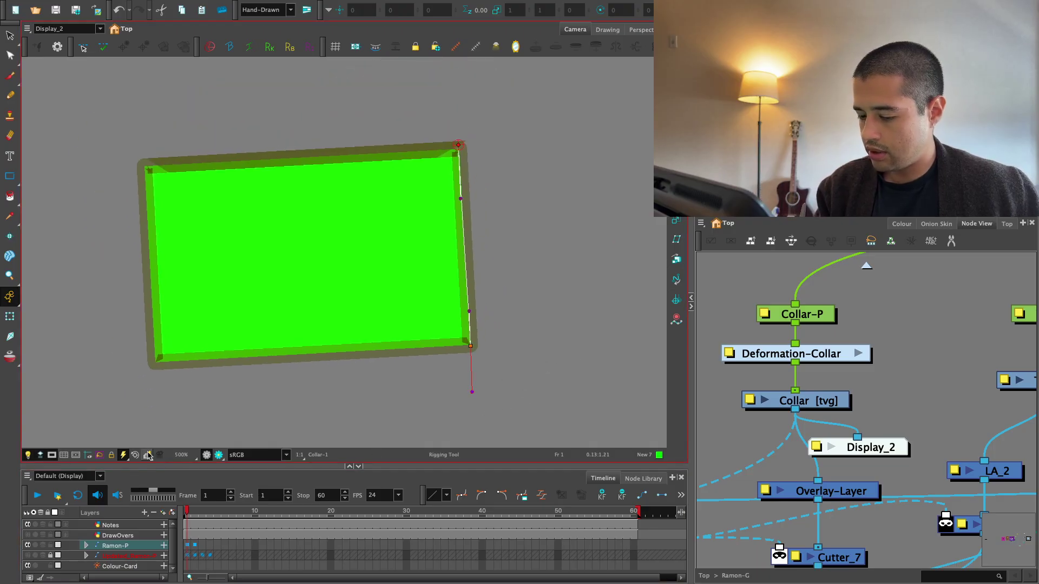
Check the collar against the full Display output, return to Display_2, and undo the deformation curve
left_click(65, 29)
left_click(76, 56)
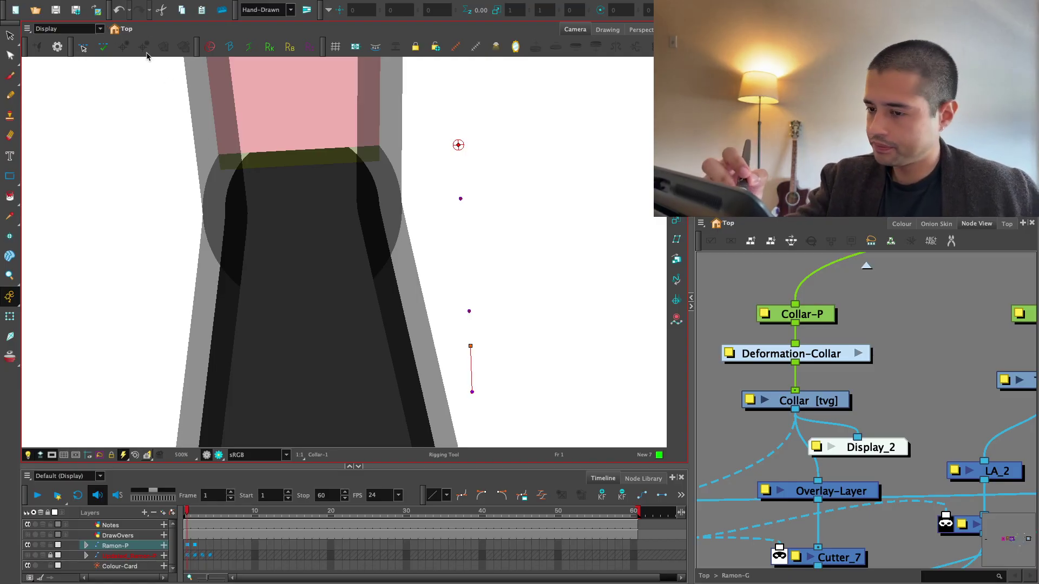
left_click(100, 29)
left_click(65, 45)
key("ctrl+z")
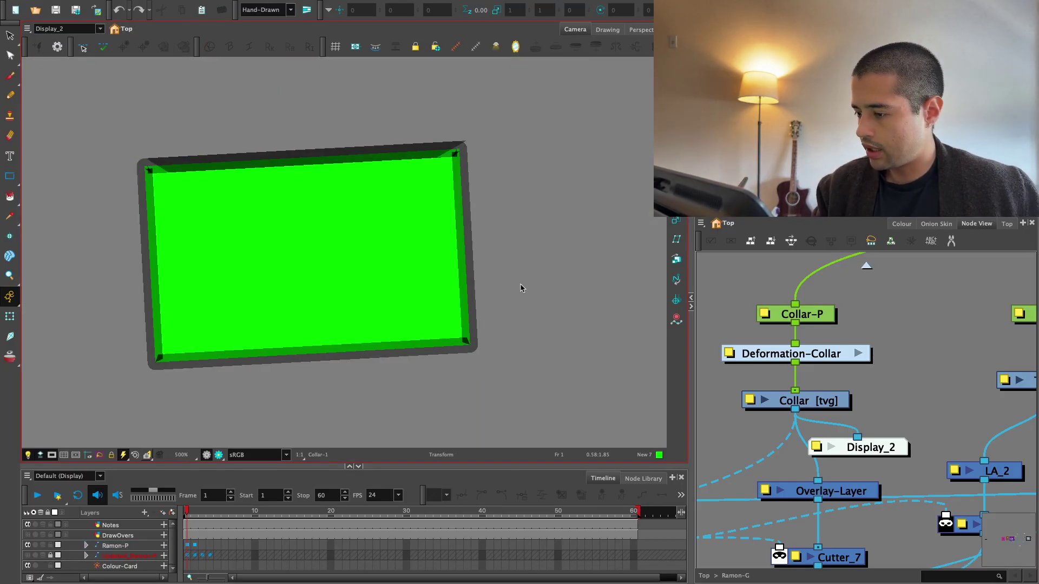
Draw a deformation curve chain up the collar's right edge and along its top edge, with a middle point on top
left_click(458, 294)
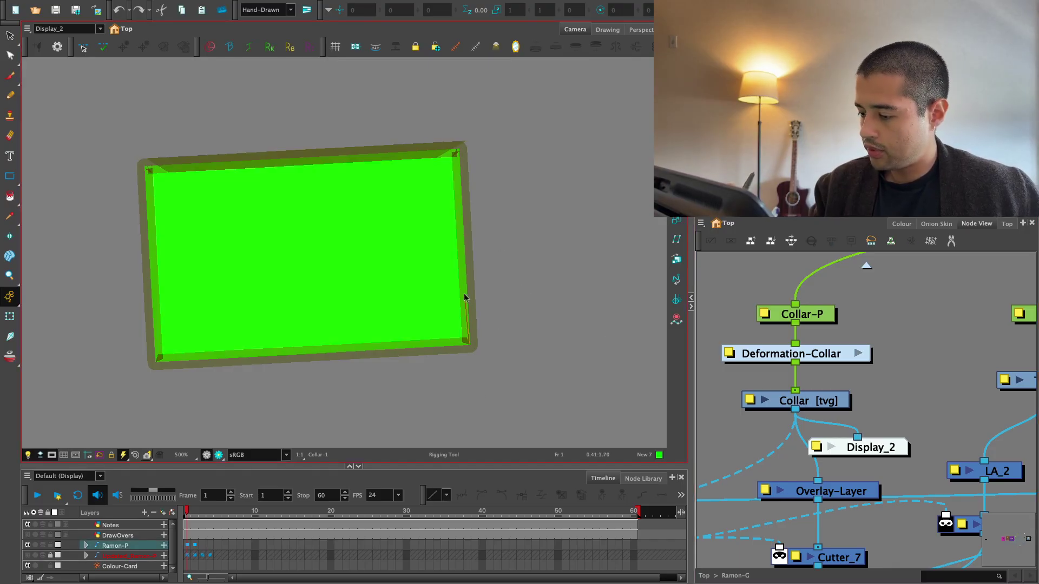
scroll(464, 297, "up", 1)
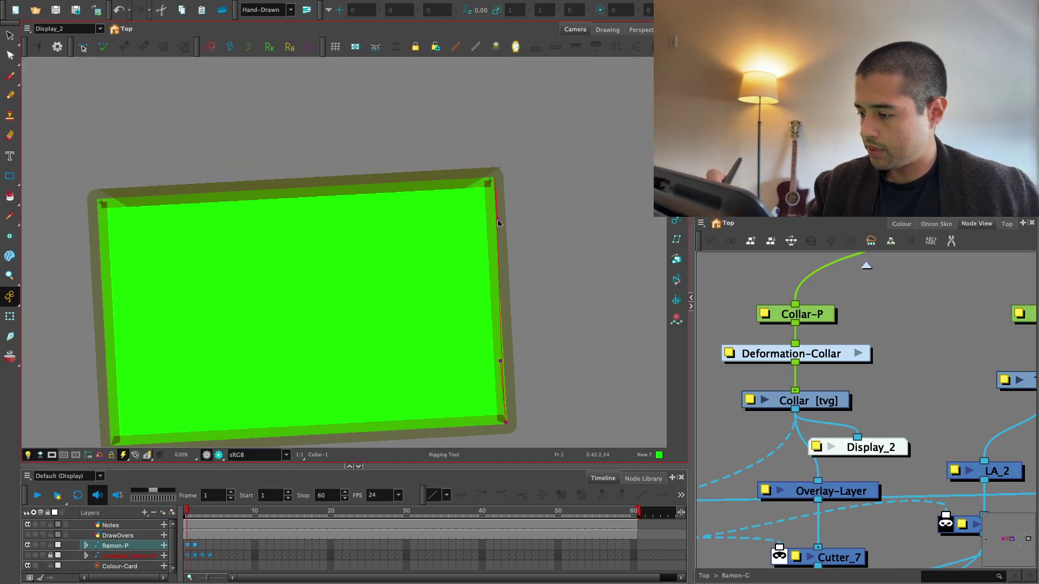
left_click(498, 223)
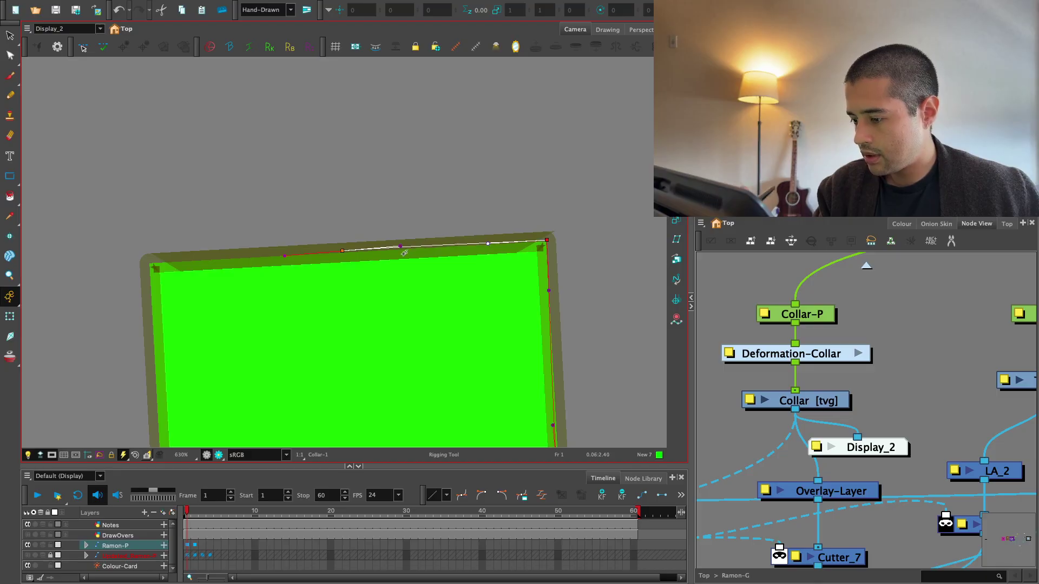
scroll(356, 265, "up", 1)
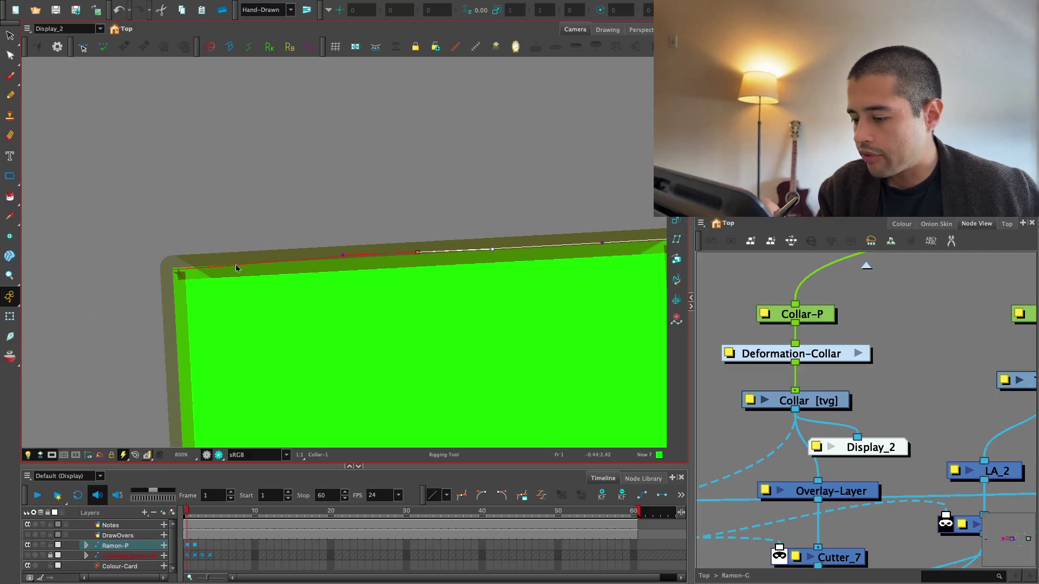
scroll(235, 268, "down", 2)
scroll(327, 279, "up", 1)
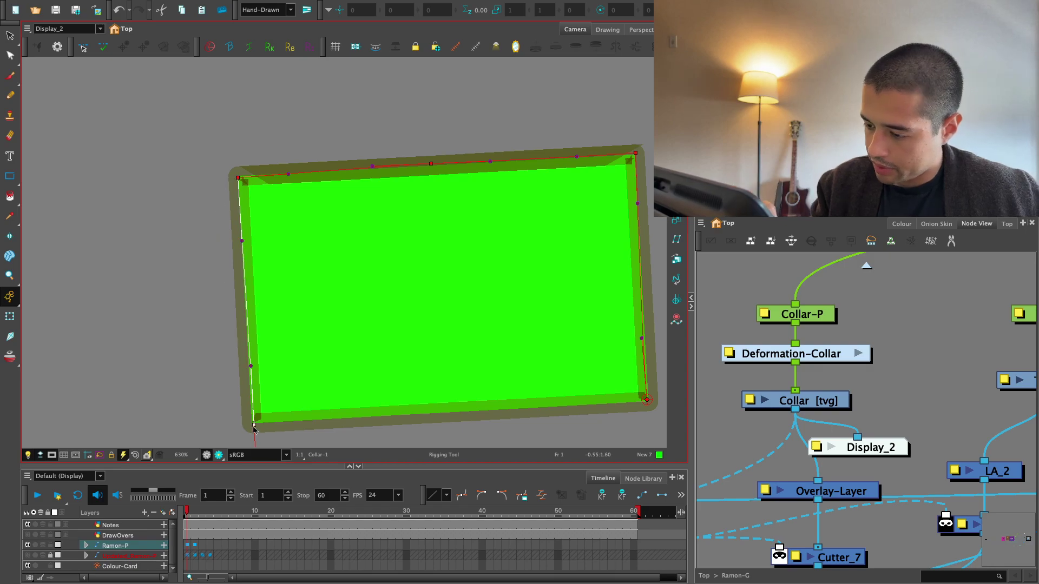
Continue the deformation chain down the collar's left edge and along the bottom edge back to its starting corner
scroll(254, 428, "down", 1)
scroll(558, 389, "up", 1)
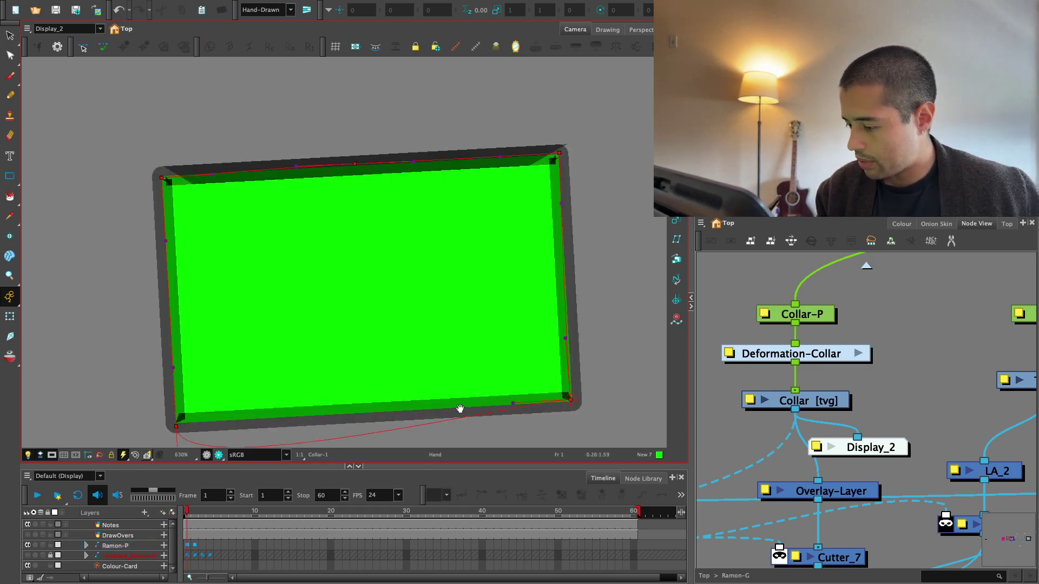
scroll(439, 355, "down", 1)
scroll(344, 338, "up", 1)
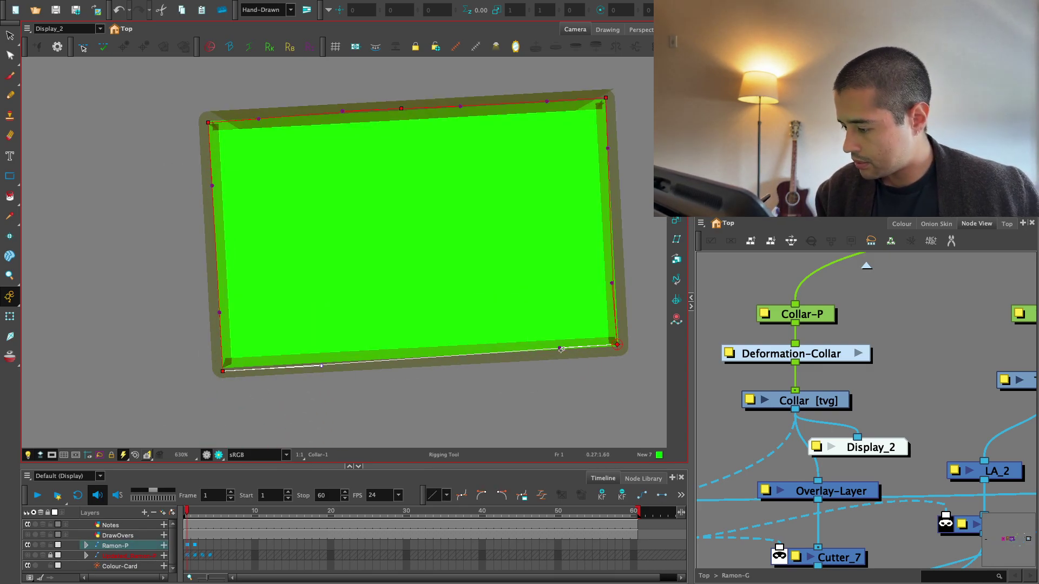
scroll(485, 372, "down", 2)
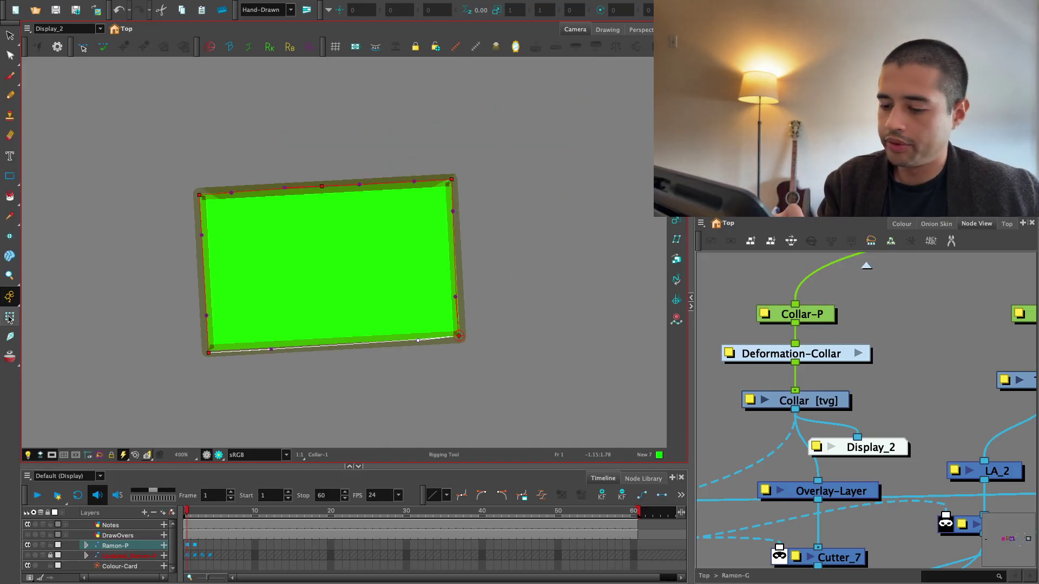
Select the middle point on the top edge of the deformation chain and reset the camera view's rotation
left_click(9, 318)
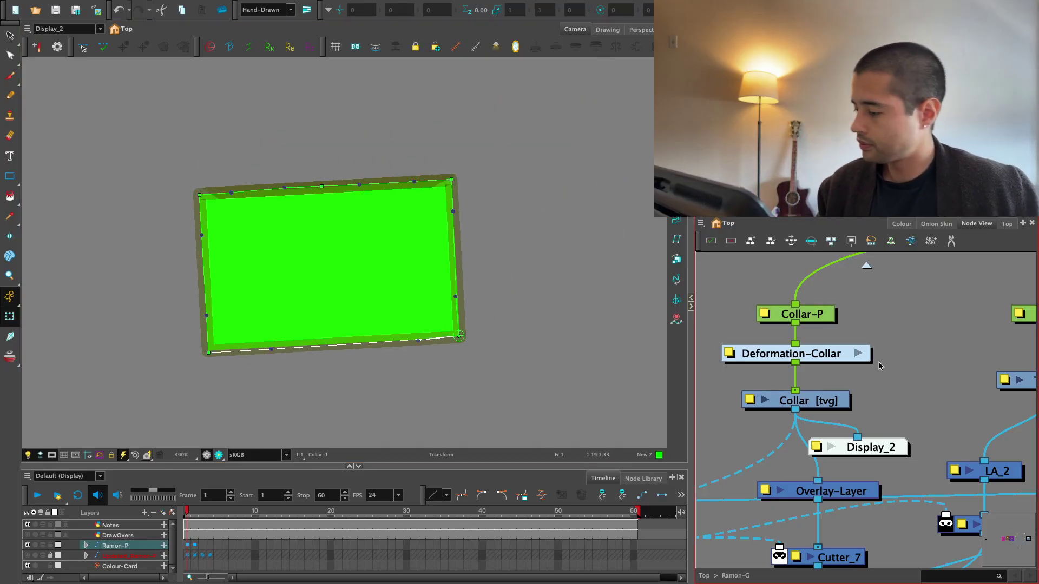
scroll(422, 231, "up", 2)
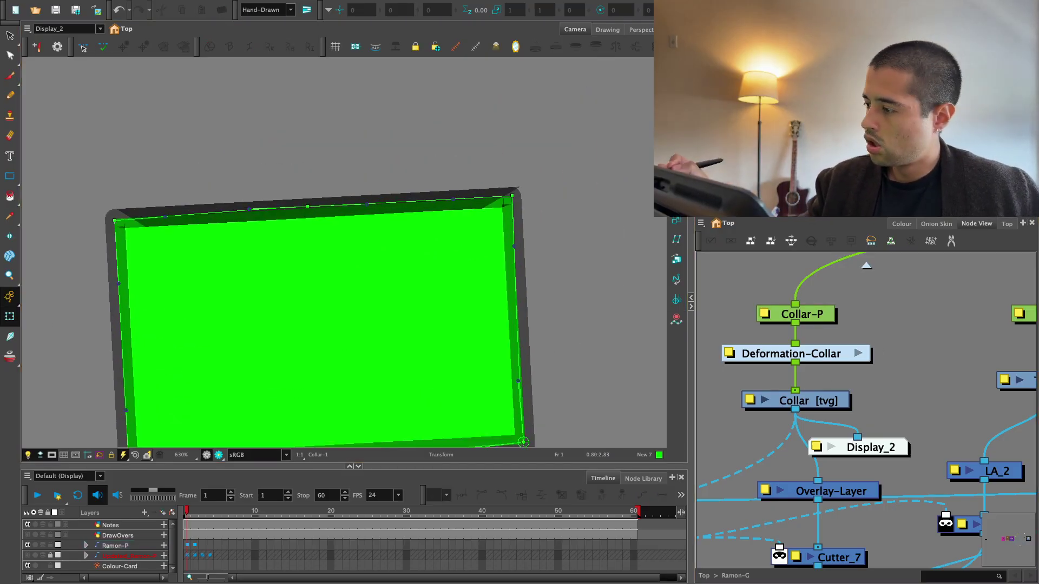
left_click(9, 296)
key("2")
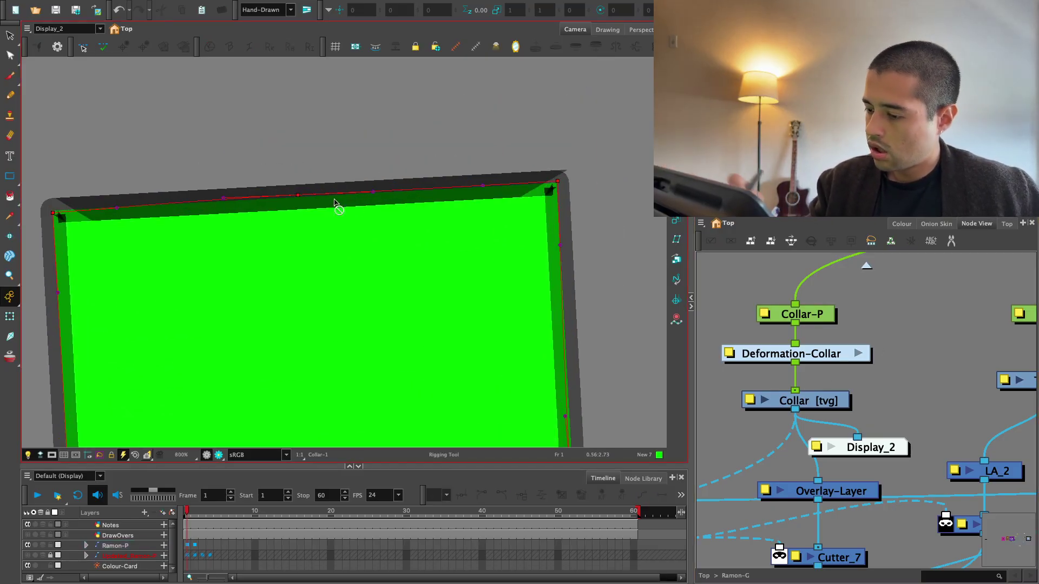
left_click(299, 196)
key("1")
key("1")
key("shift+x")
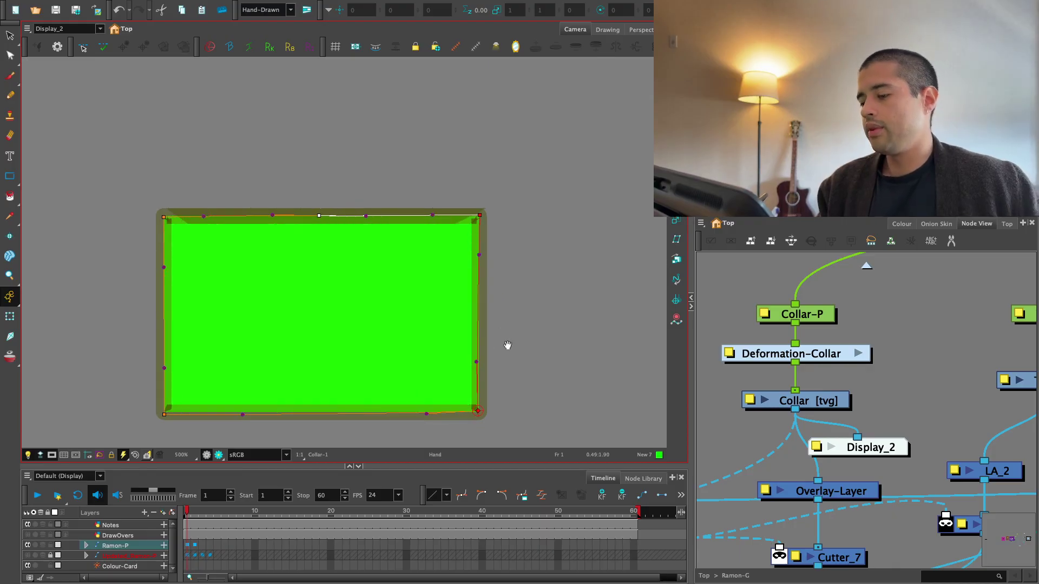
Delete the Display_2 node and show the Deformation-Collar controls over the full character
left_click_drag(508, 346, 476, 340)
left_click(865, 407)
left_click(873, 446)
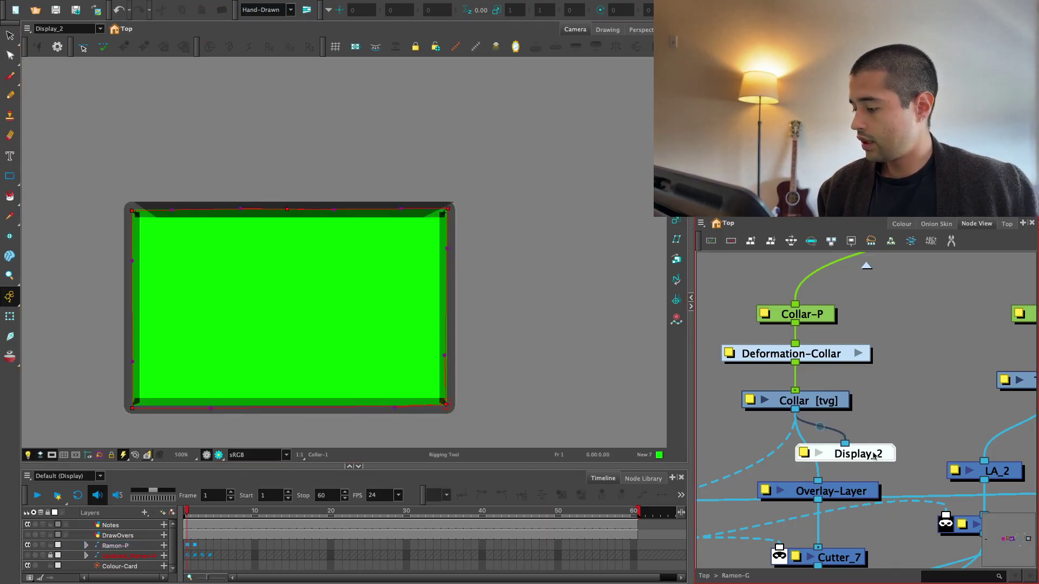
key("Delete")
left_click(10, 318)
left_click(763, 354)
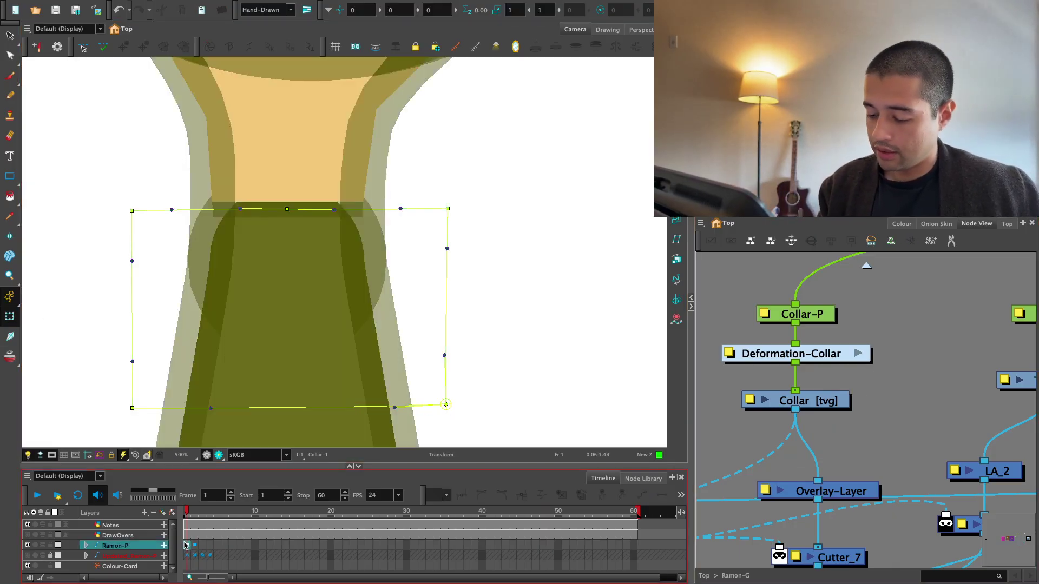
key("period")
key("comma")
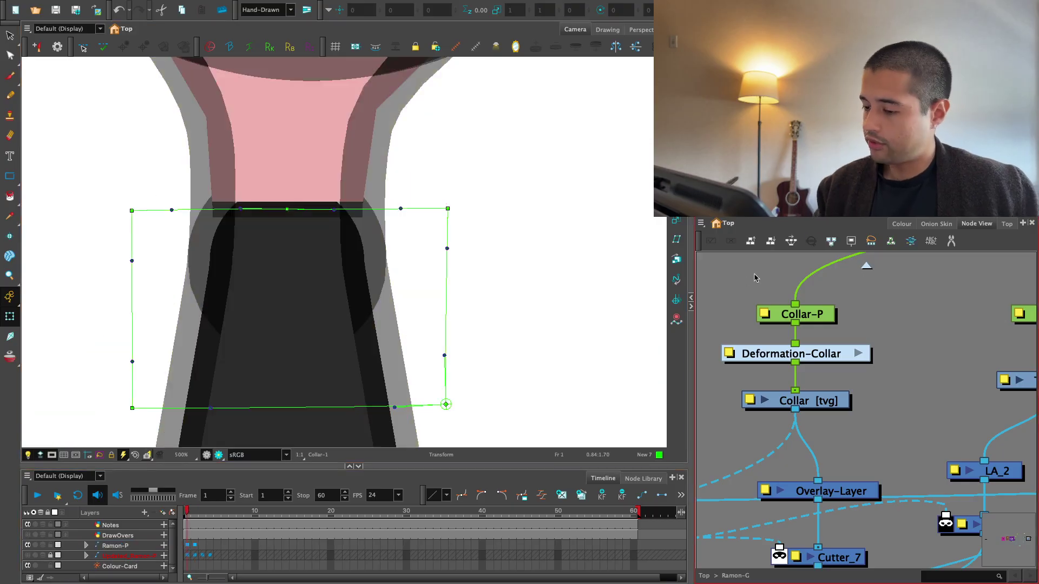
Bend the collar's top edge downward at its middle point and pull both upper corner points inward toward the neck
key("2")
key("2")
left_click_drag(282, 267, 284, 292)
key("1")
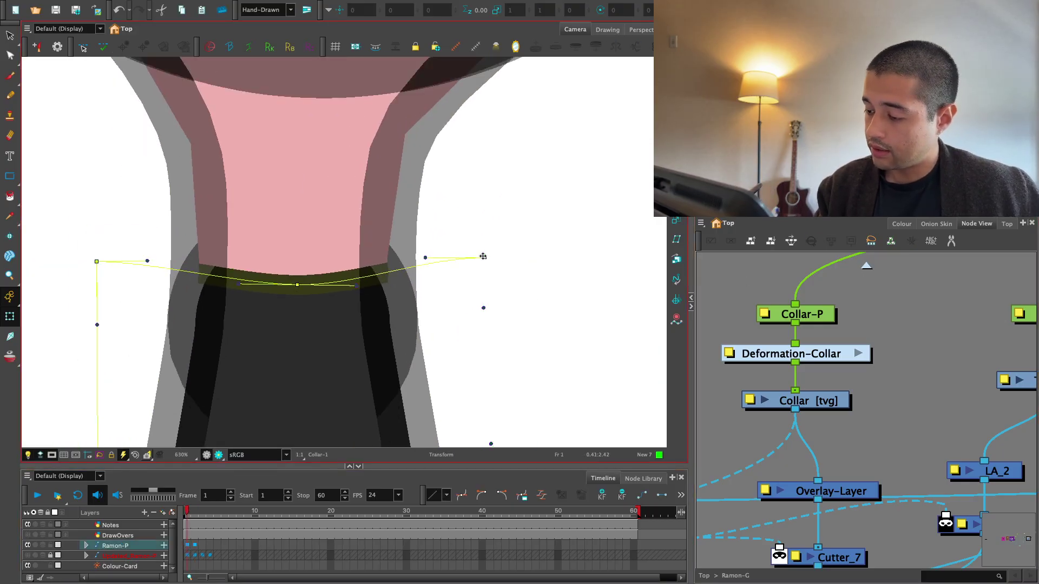
left_click_drag(101, 261, 218, 269)
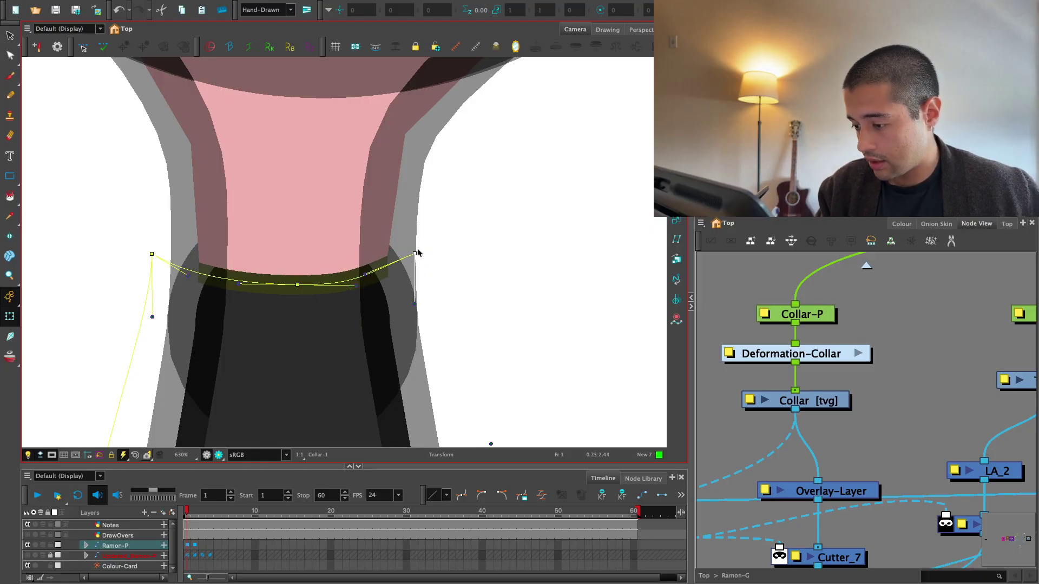
left_click_drag(153, 255, 161, 254)
Deselect the collar deformation and examine how the neck and collar look on the whole character
key("1")
key("1")
key("1")
left_click(719, 331)
left_click(535, 338)
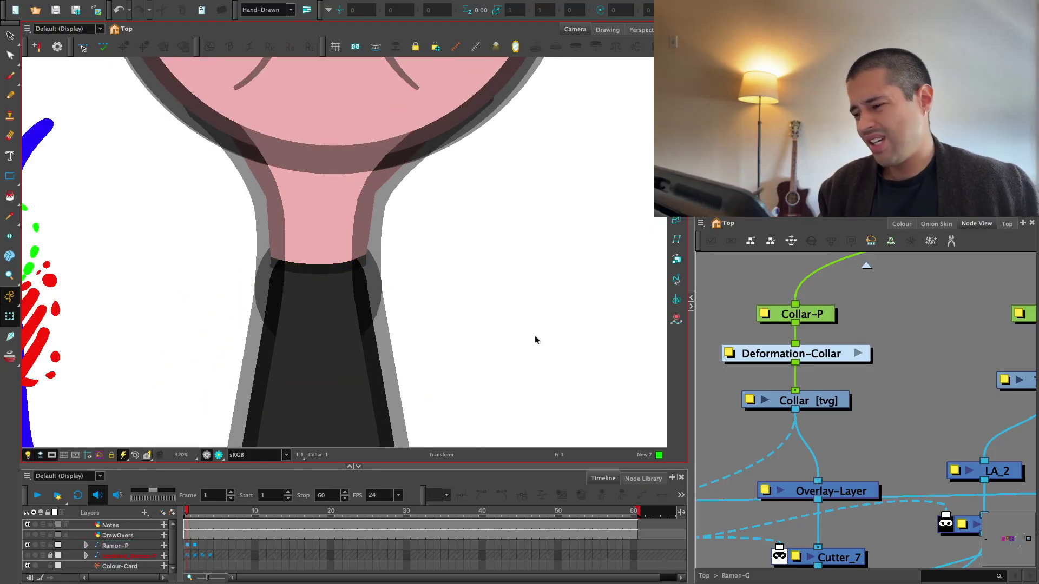
key("1")
key("1")
key("1")
key("1")
key("1")
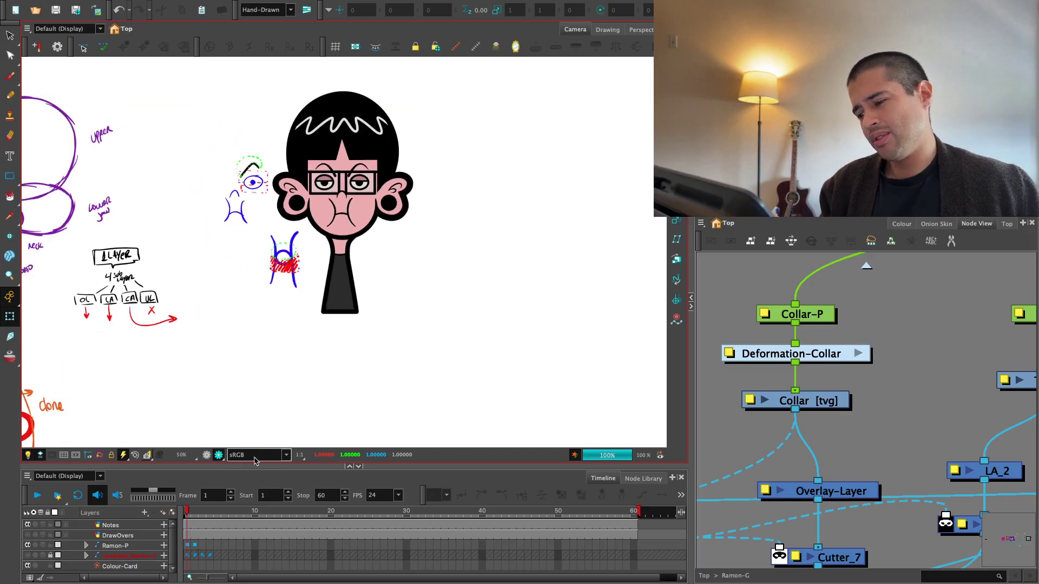
Show the Updated_Ramon reference sketch together with the rig around the collar
key("2")
key("2")
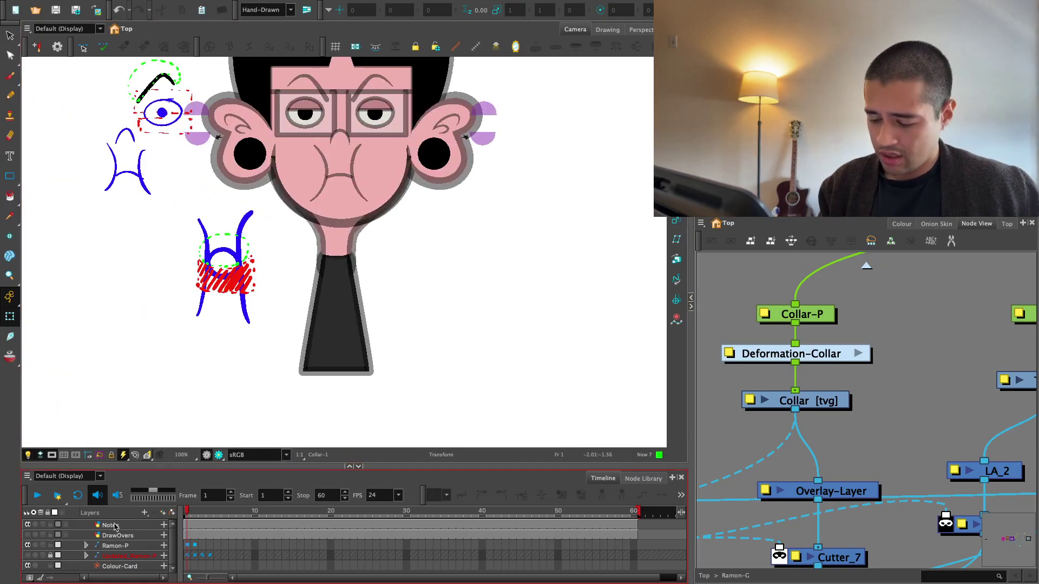
key("2")
key("2")
key("2")
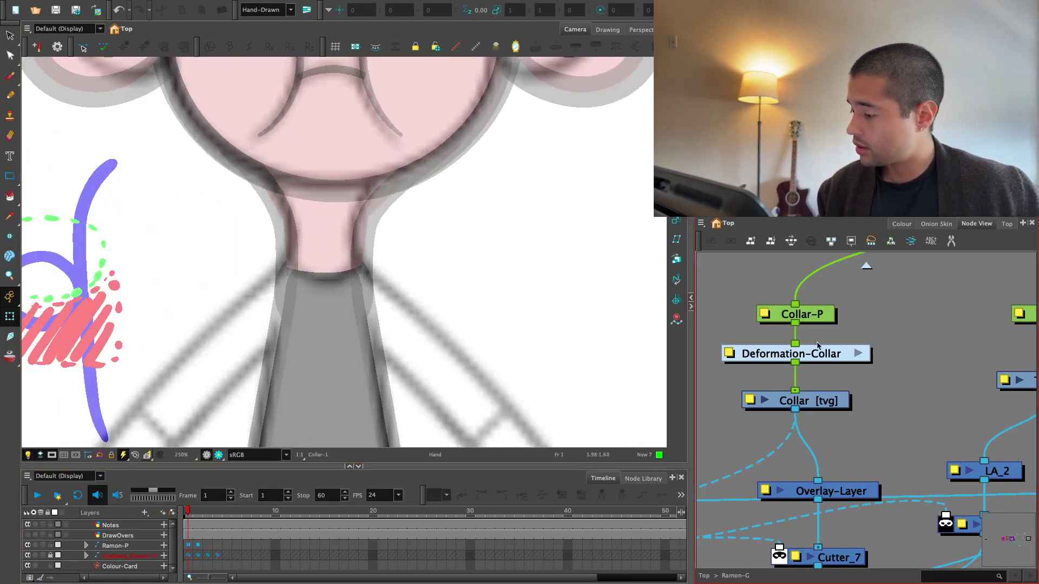
Show the collar's deformation controls and refine the top curve's middle and left corner points to match the reference neckline
left_click(828, 398)
key("2")
key("2")
key("2")
key("shift+F11")
left_click(910, 357)
key("2")
key("2")
key("2")
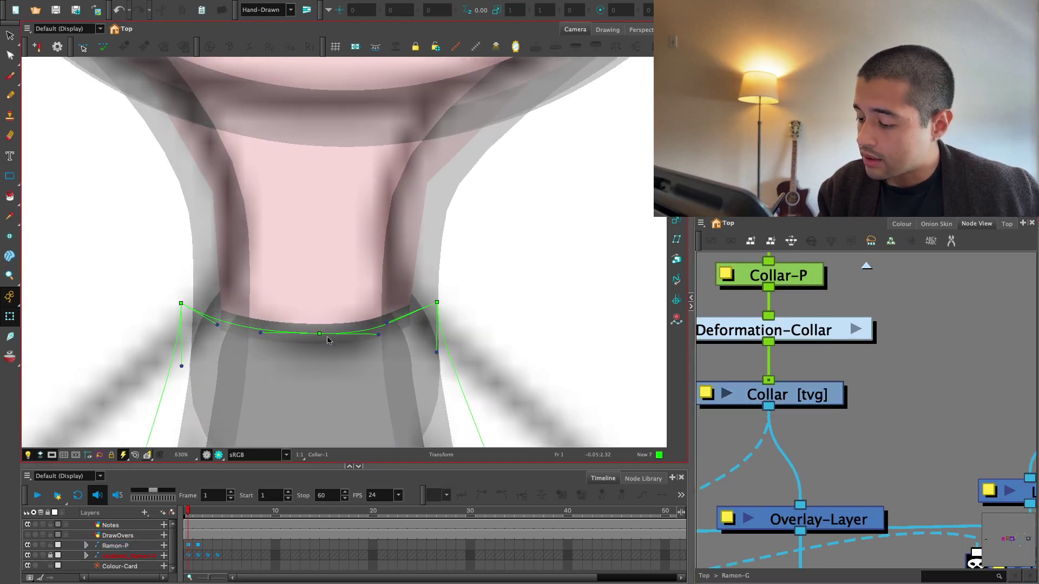
left_click_drag(320, 334, 322, 340)
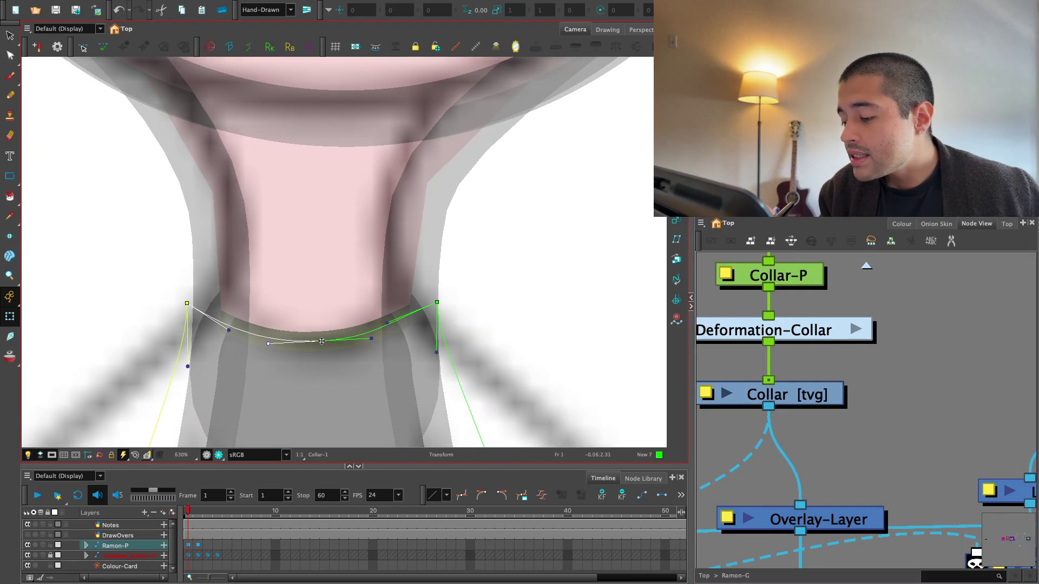
key("1")
key("1")
key("1")
key("1")
key("1")
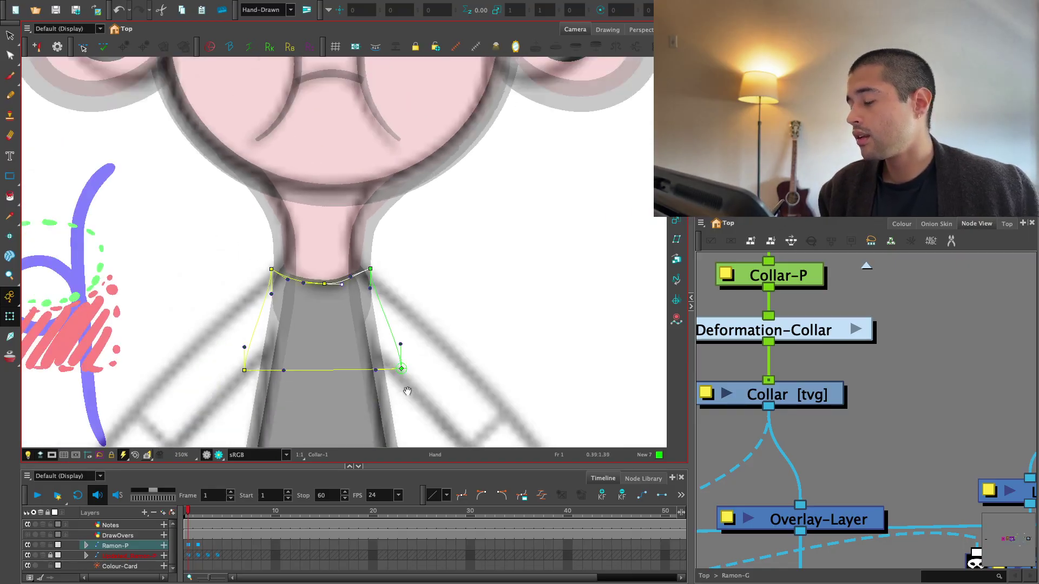
Compare the whole rig with the character design by hiding the Updated_Ramon reference and showing it again
left_click(930, 388)
key("1")
key("1")
key("1")
key("1")
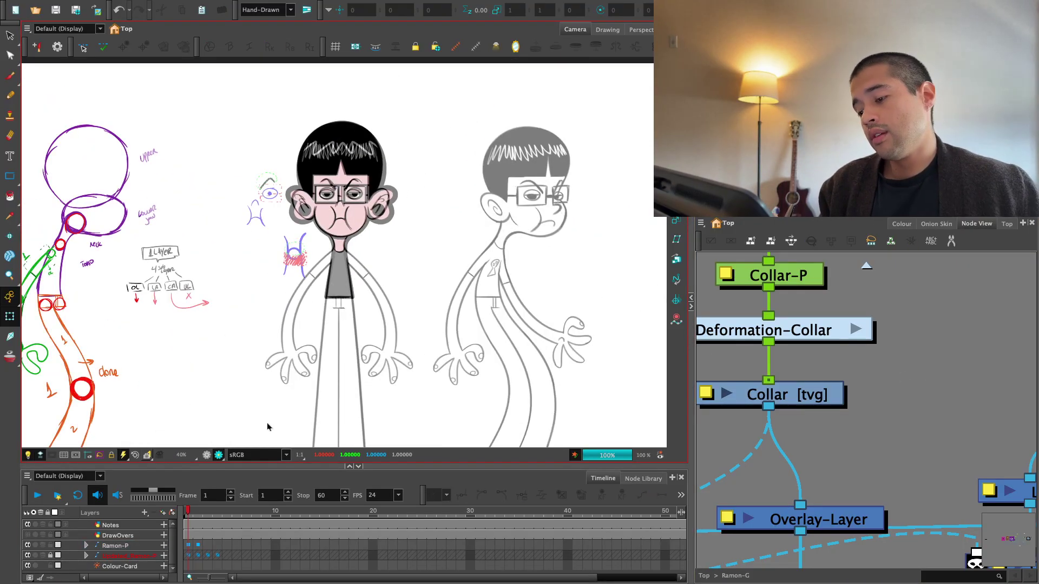
key("2")
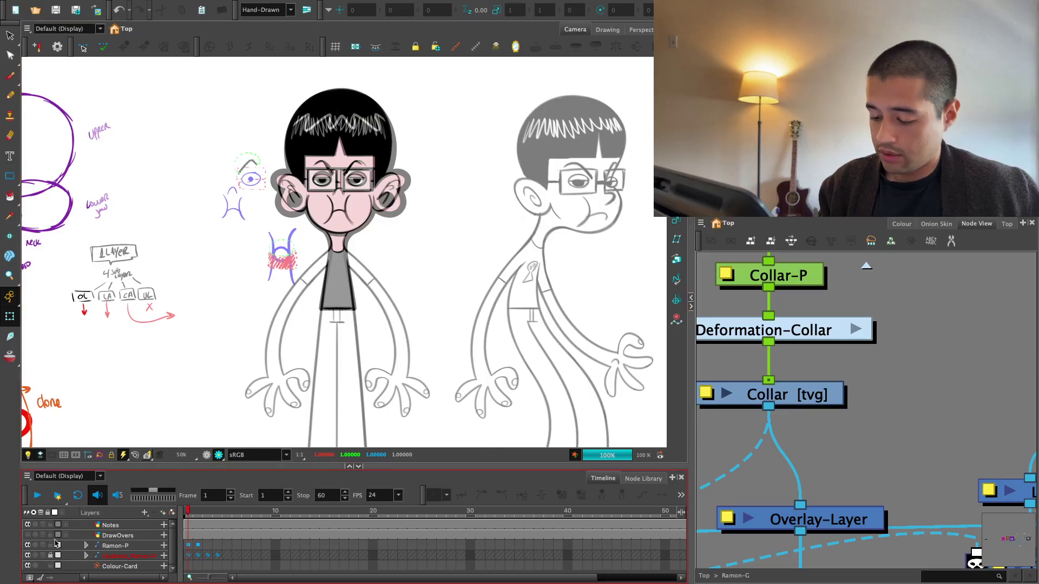
left_click(29, 557)
scroll(433, 368, "down", 2)
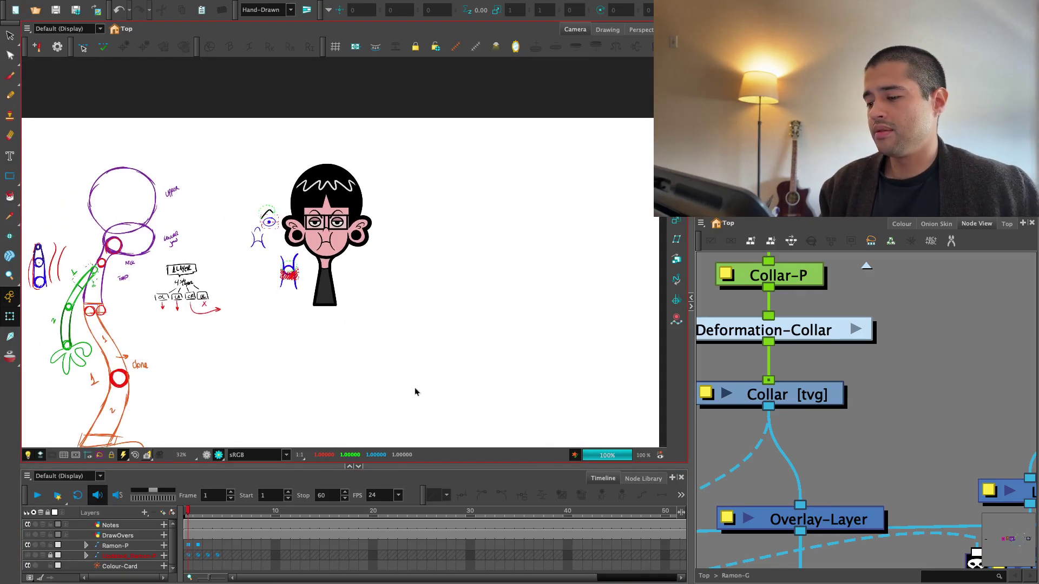
key("2")
key("2")
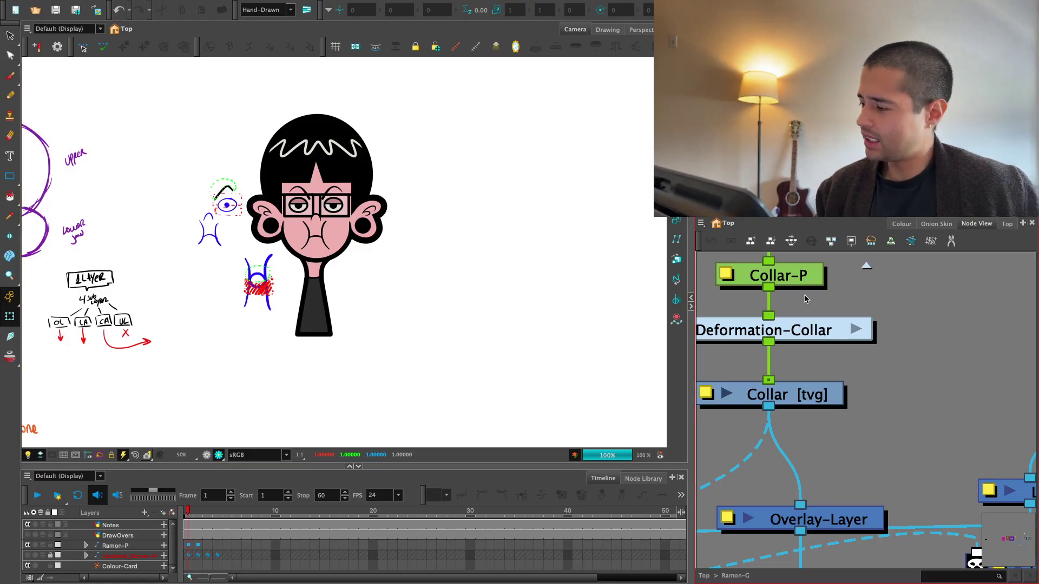
left_click(27, 557)
key("1")
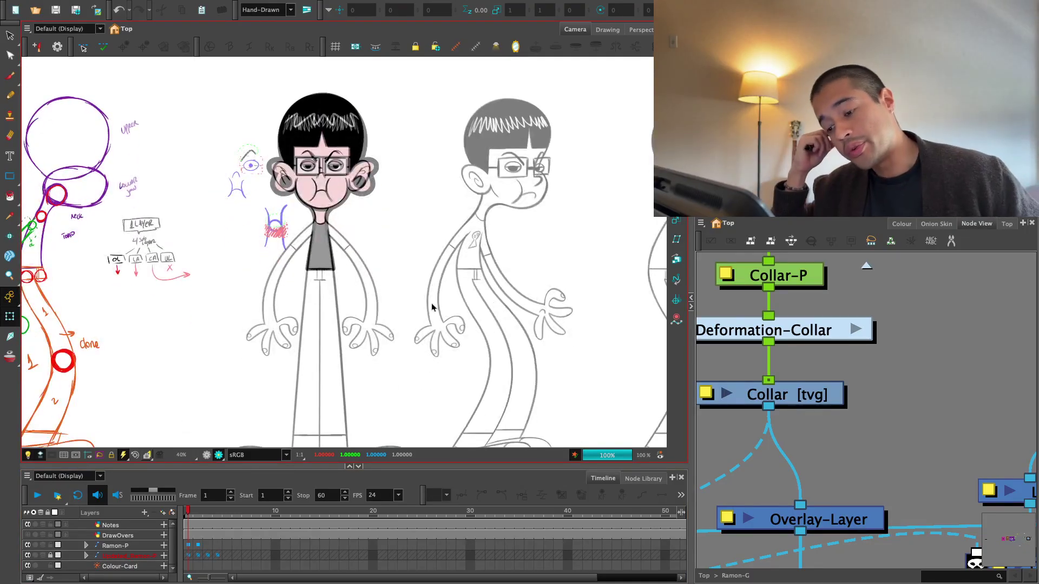
key("1")
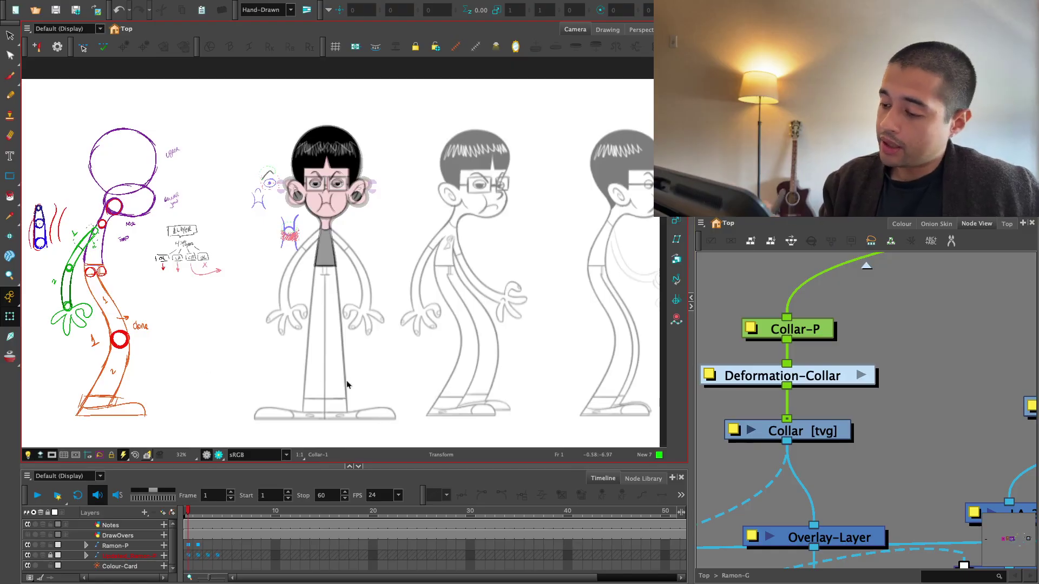
Try moving the Deformation-Collar node aside to inspect the Collar-P pivot, and undo the node's move
key("2")
key("2")
left_click(835, 347)
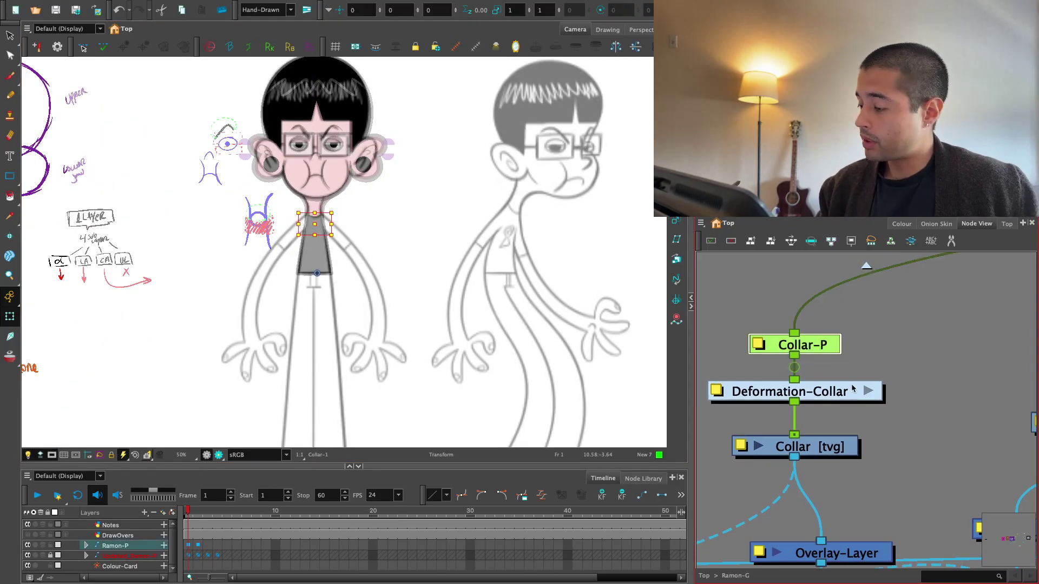
left_click_drag(853, 388, 983, 377)
left_click(814, 345)
key("2")
key("2")
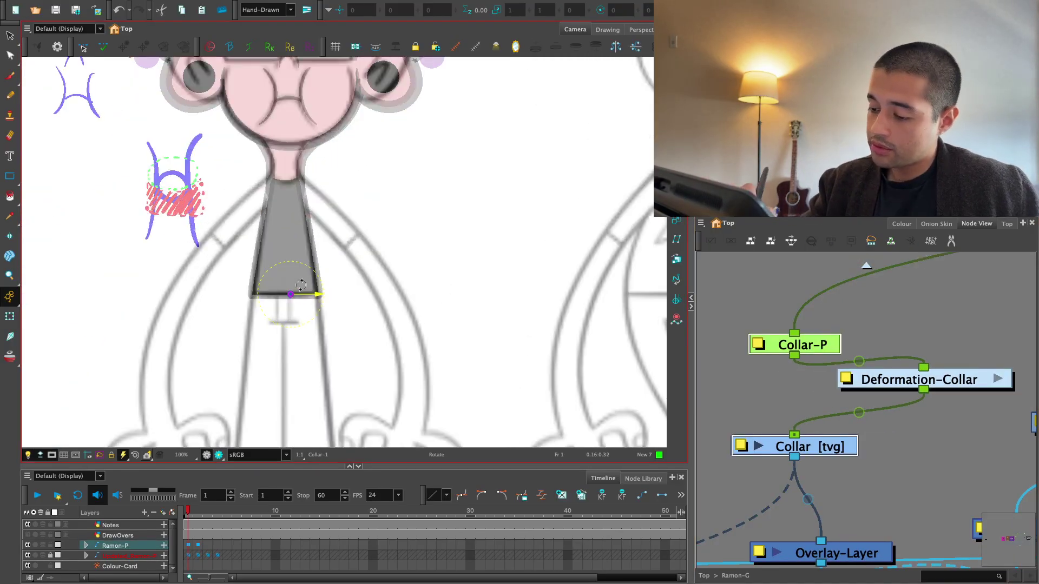
key("ctrl+z")
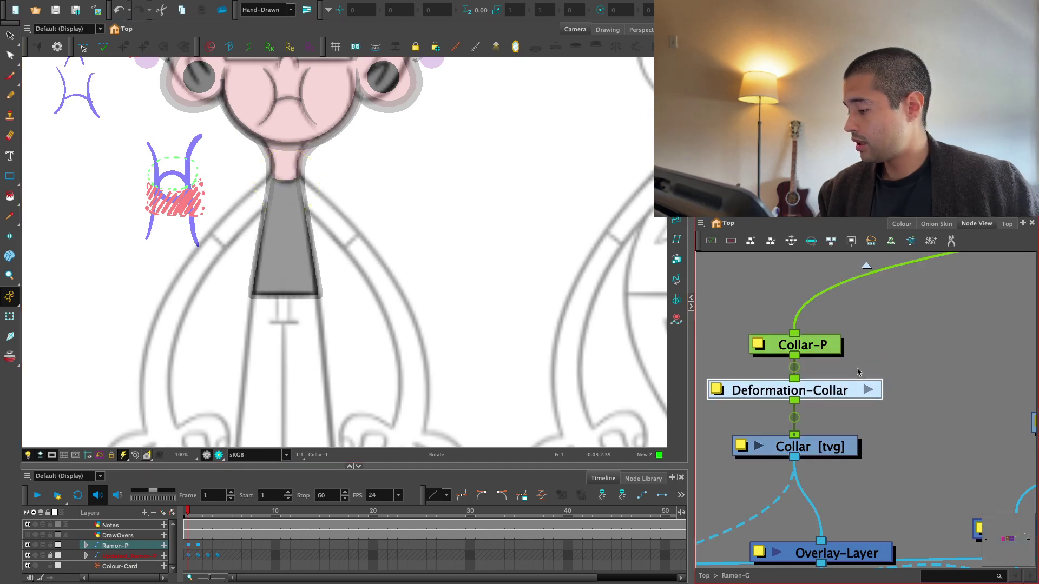
Leave the Ramon-G group for the top level and re-enter it to reach the neck, collar and torso nodes
key("ctrl+shift+Return")
key("2")
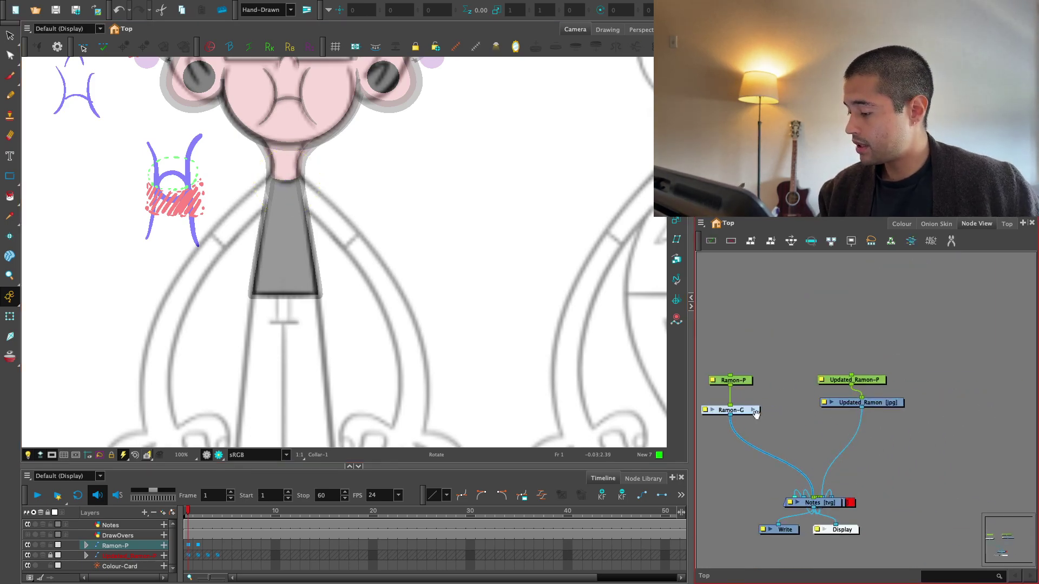
left_click(754, 410)
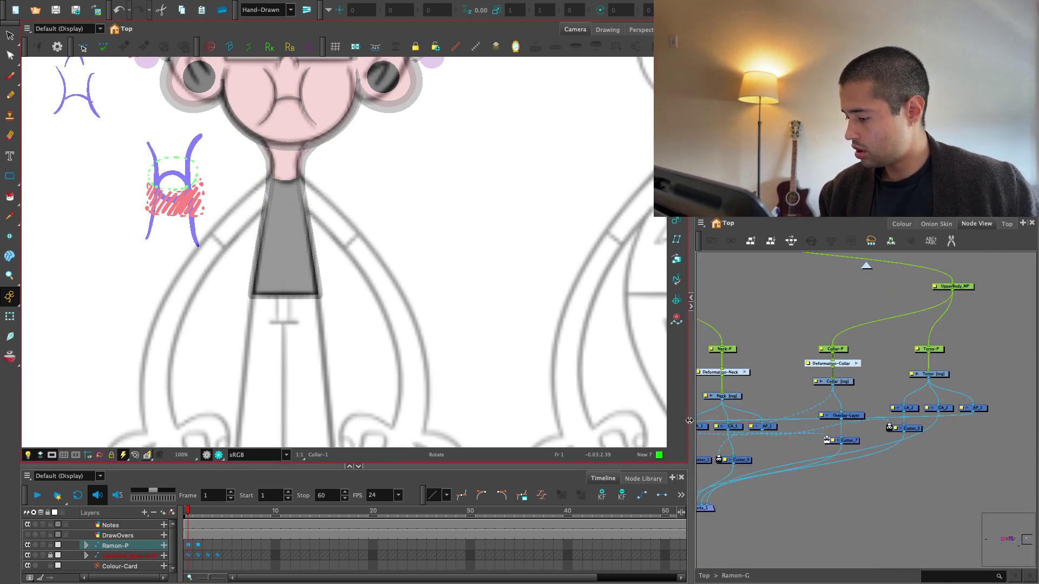
Enlarge the node network area and rename the brown backdrop around the hair nodes as Hair
left_click_drag(689, 420, 583, 421)
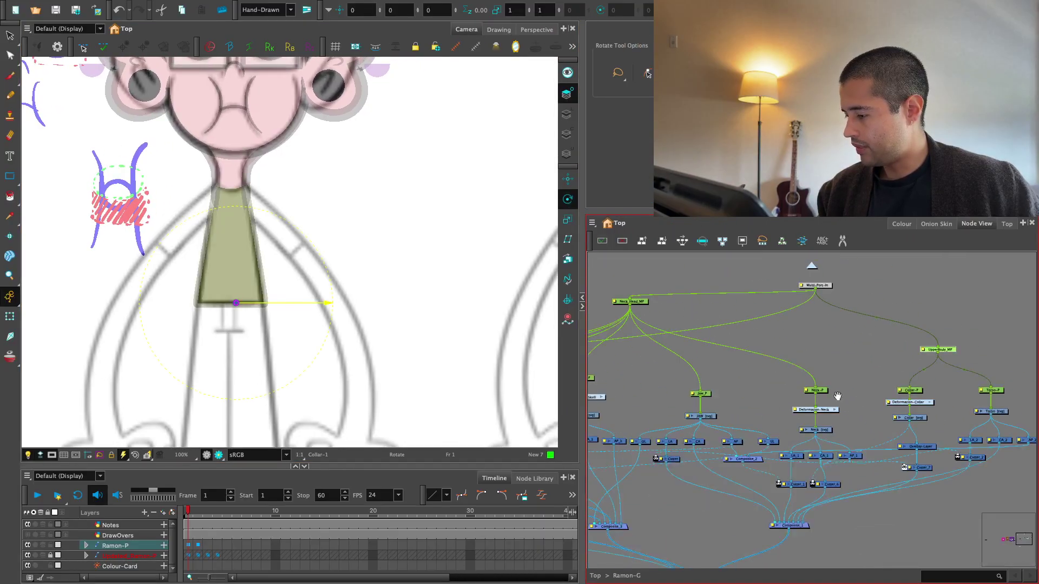
key("1")
left_click_drag(781, 409, 980, 406)
key("2")
left_click_drag(821, 400, 972, 385)
left_click(770, 413)
key("2")
left_click(750, 385)
key("1")
left_click_drag(750, 387, 836, 379)
key("2")
left_click(789, 381)
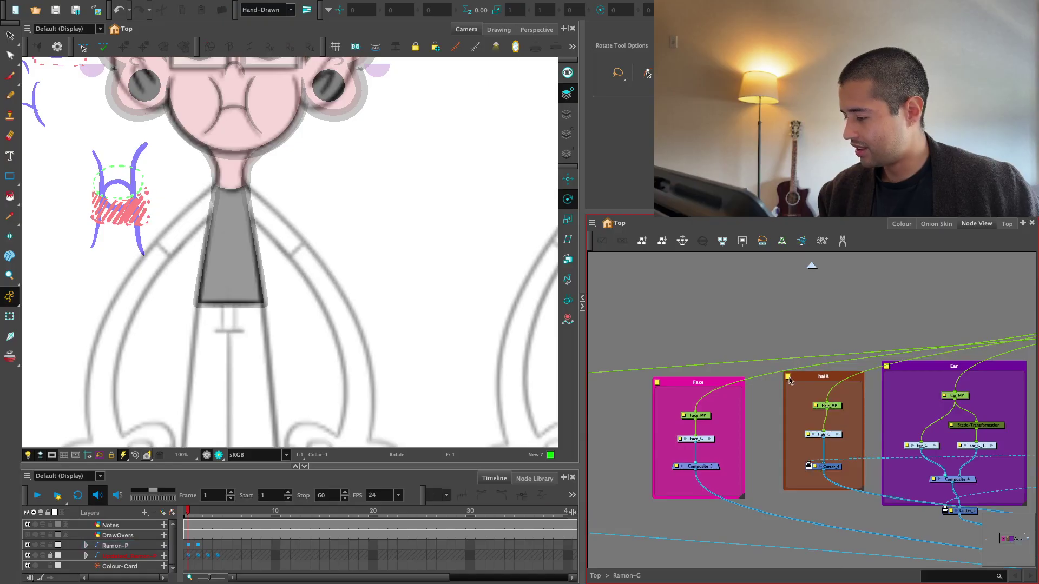
double_click(789, 380)
type("h")
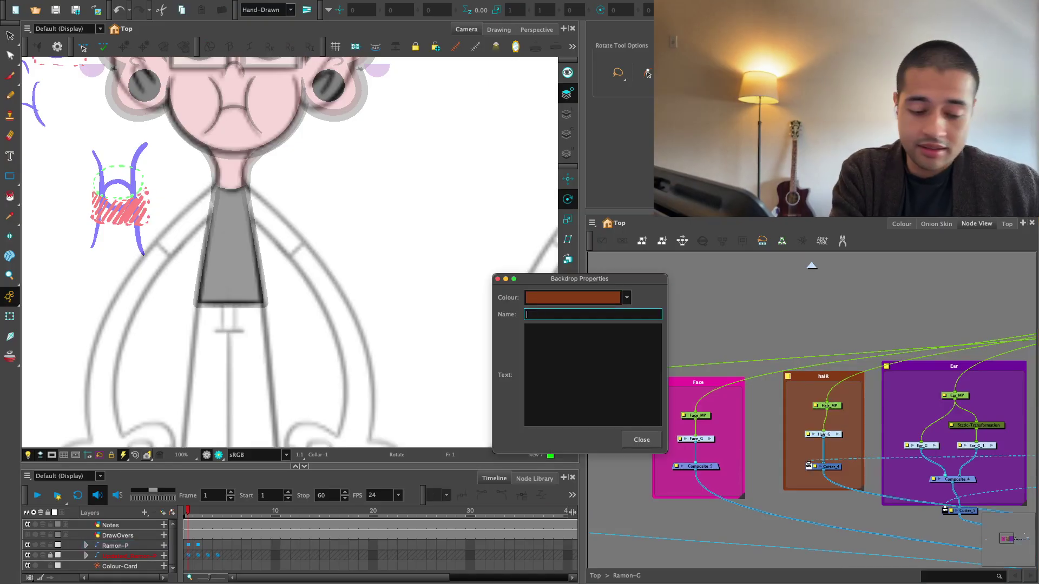
type("Hair")
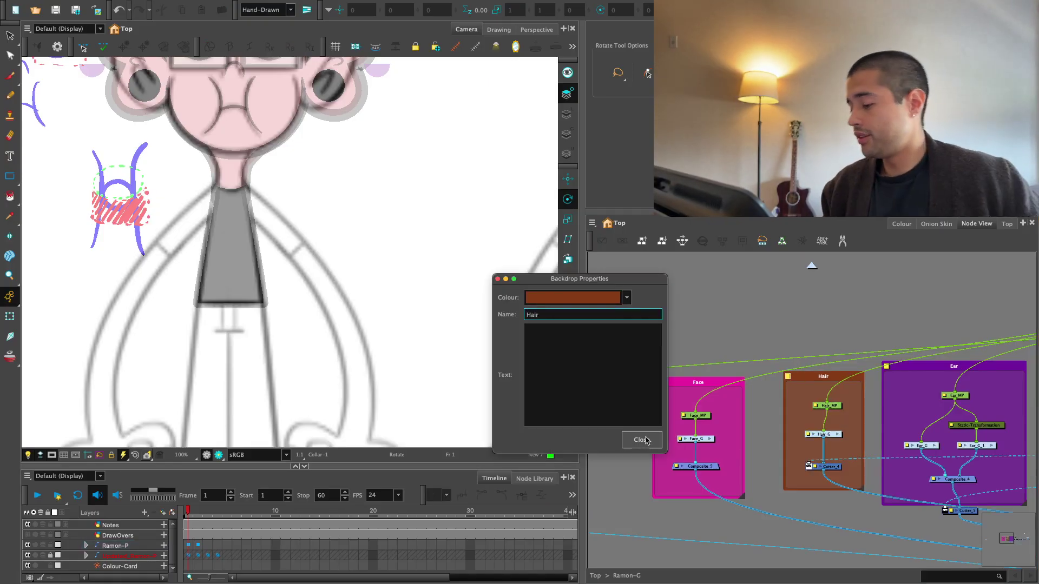
left_click(641, 440)
Add a backdrop behind the skull and jaw node branches, including their cutters and composites
scroll(645, 422, "down", 2)
left_click_drag(645, 395, 768, 392)
scroll(806, 401, "down", 4)
scroll(838, 430, "up", 4)
left_click_drag(926, 420, 804, 410)
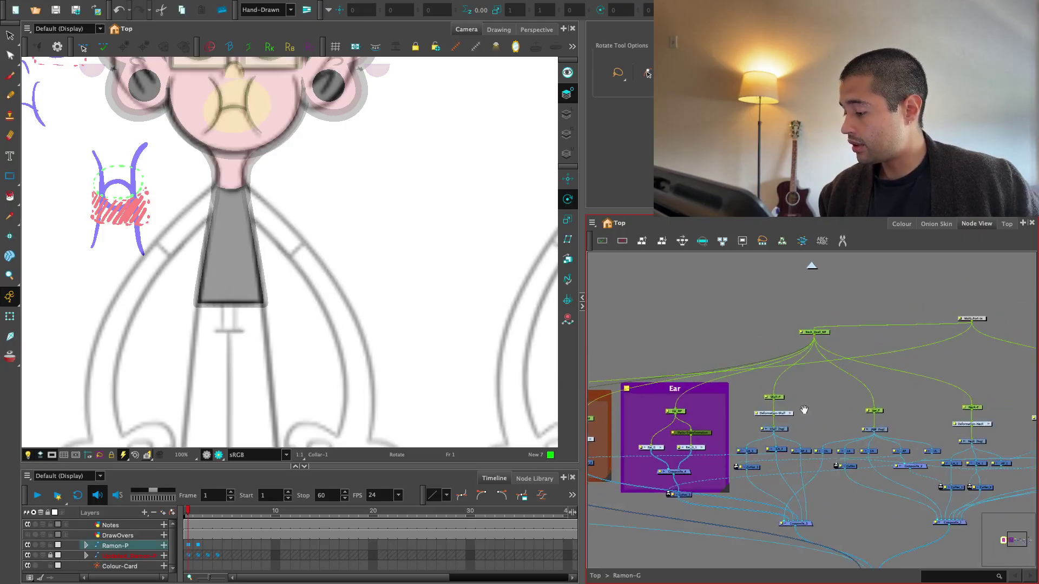
scroll(806, 400, "up", 3)
left_click(709, 365)
scroll(851, 393, "up", 2)
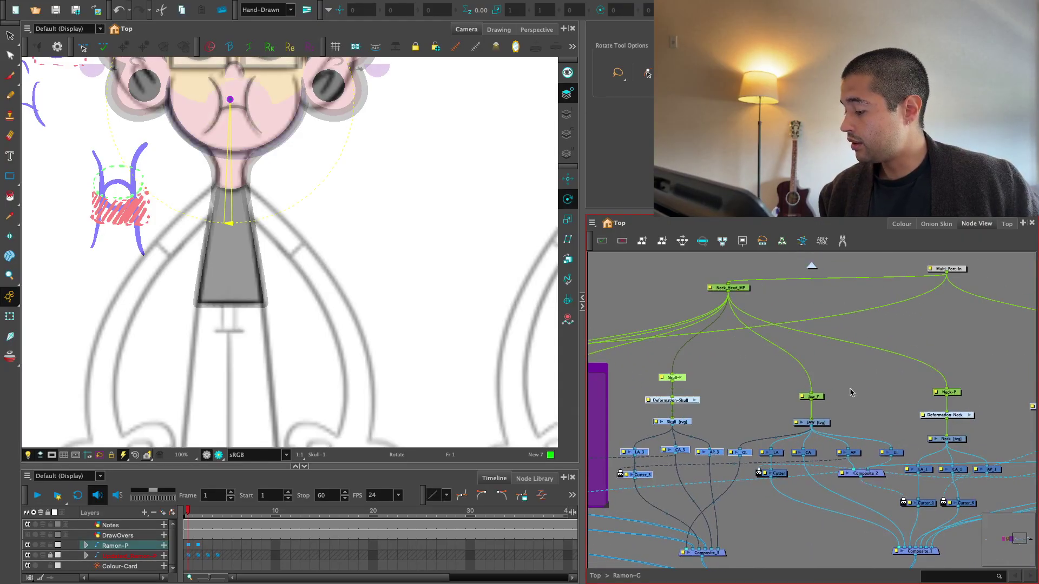
scroll(812, 416, "down", 1)
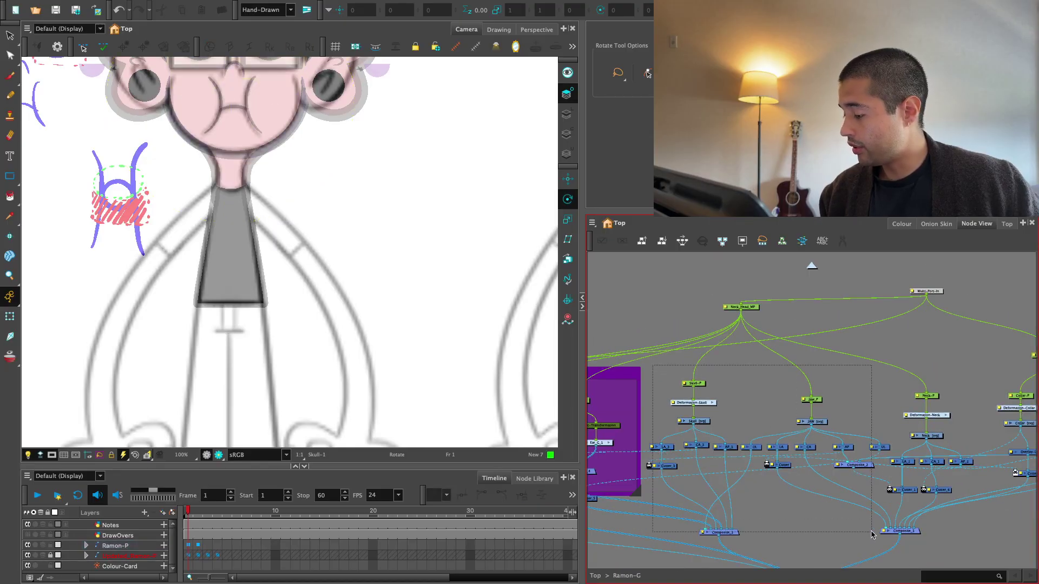
left_click(812, 399)
left_click(593, 223)
mouse_move(612, 275)
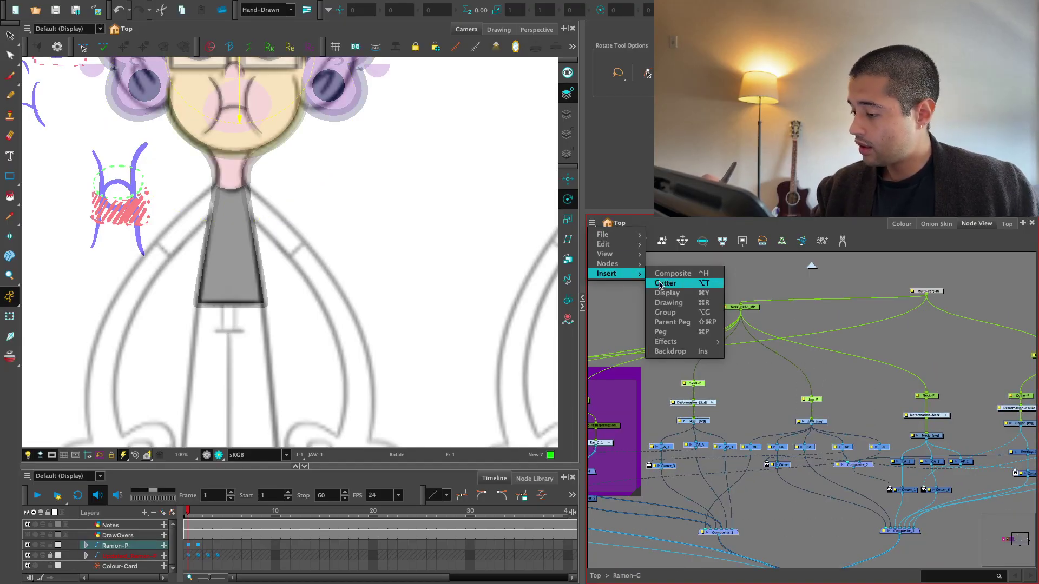
left_click(676, 353)
Move the Hair and Ear backdrops toward the Face backdrop so they clear the new skull and jaw backdrop
left_click(956, 368)
scroll(839, 379, "left", 10)
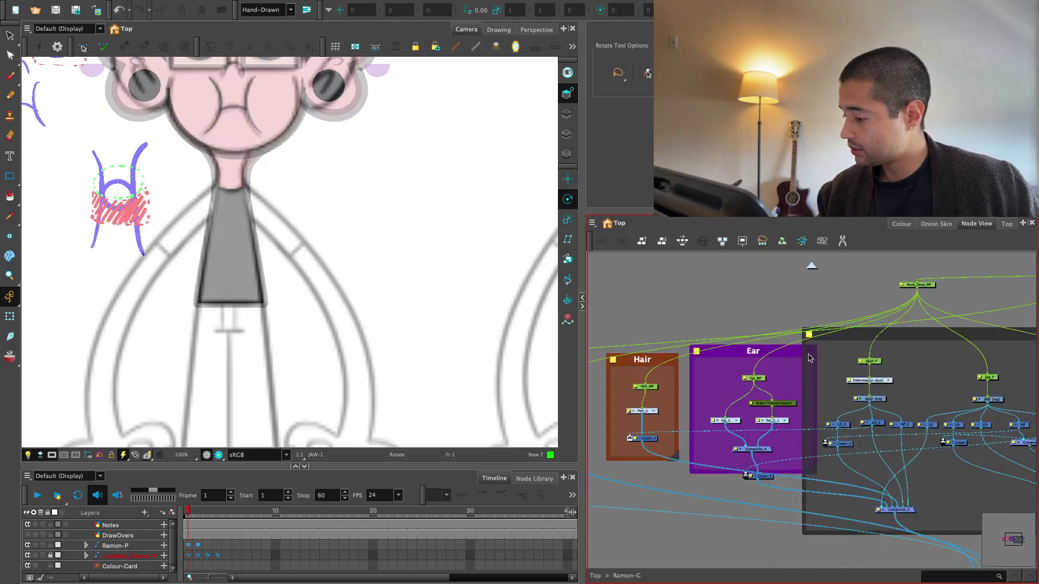
left_click(714, 383)
left_click(827, 374)
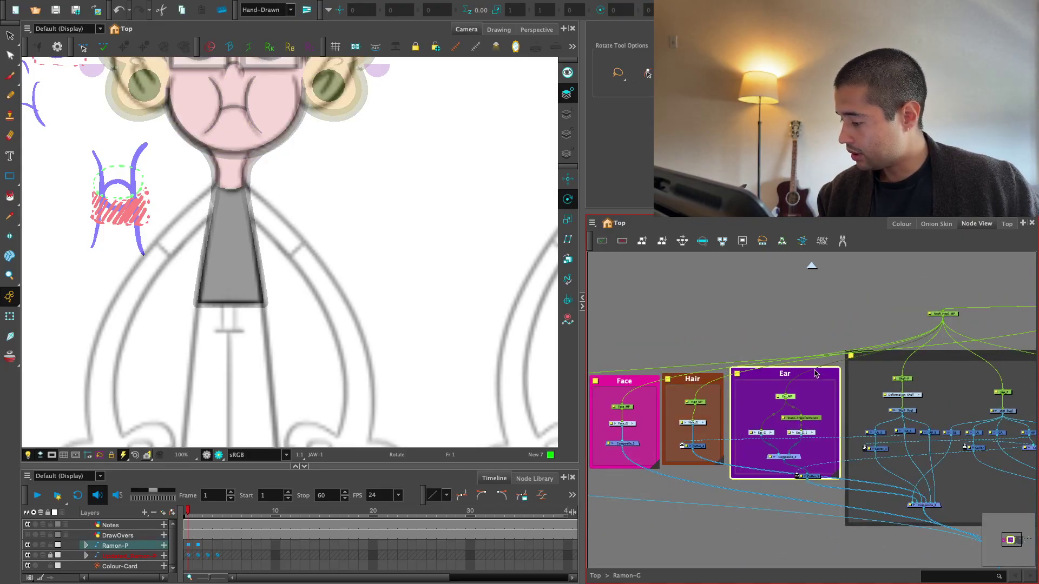
scroll(768, 368, "up", 2)
left_click(685, 373)
Name the skull and jaw backdrop Head and colour it orange
double_click(671, 364)
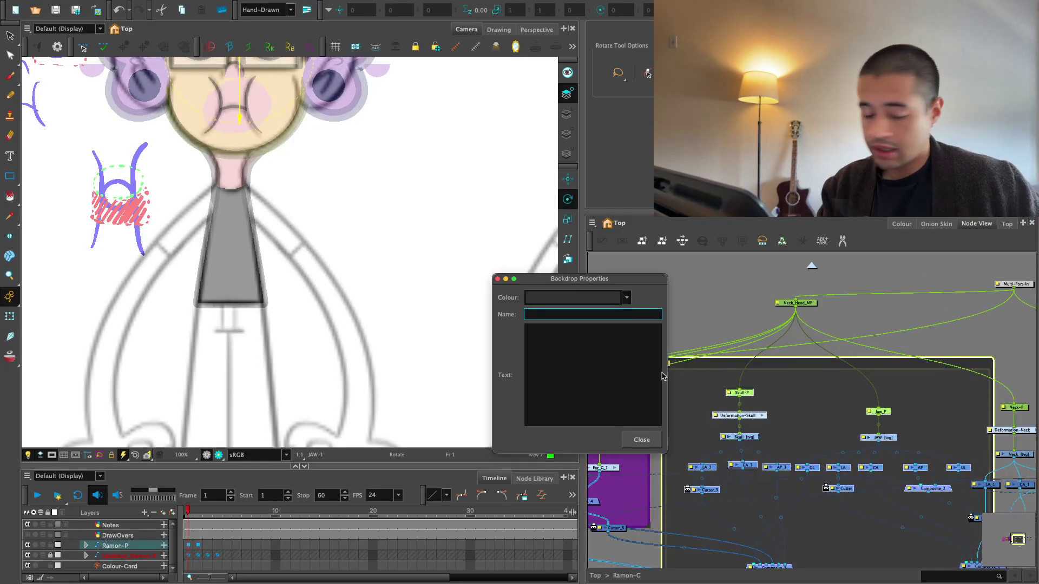
type("Head")
left_click(593, 296)
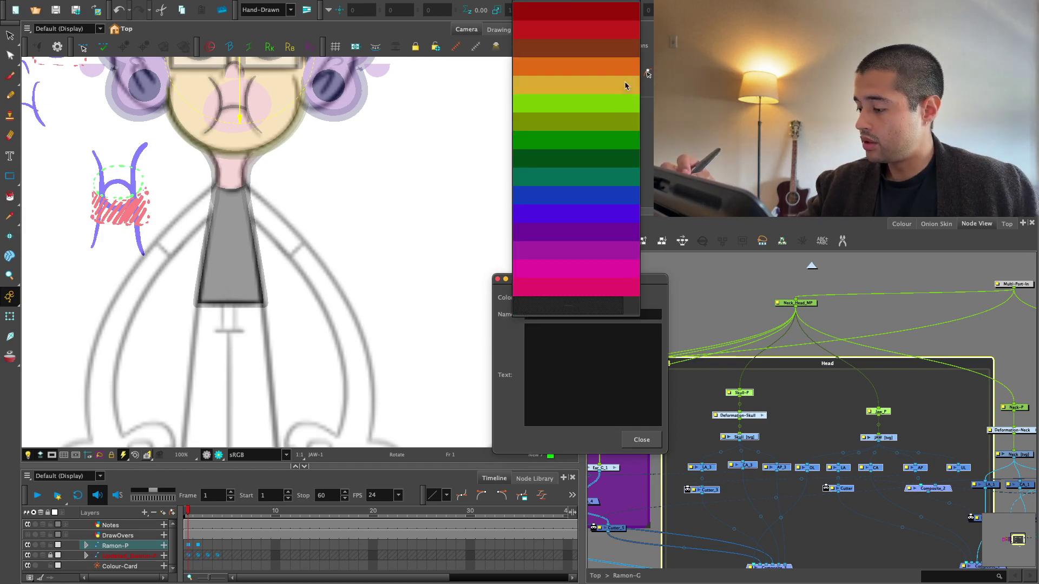
left_click(625, 85)
left_click(627, 297)
left_click(616, 281)
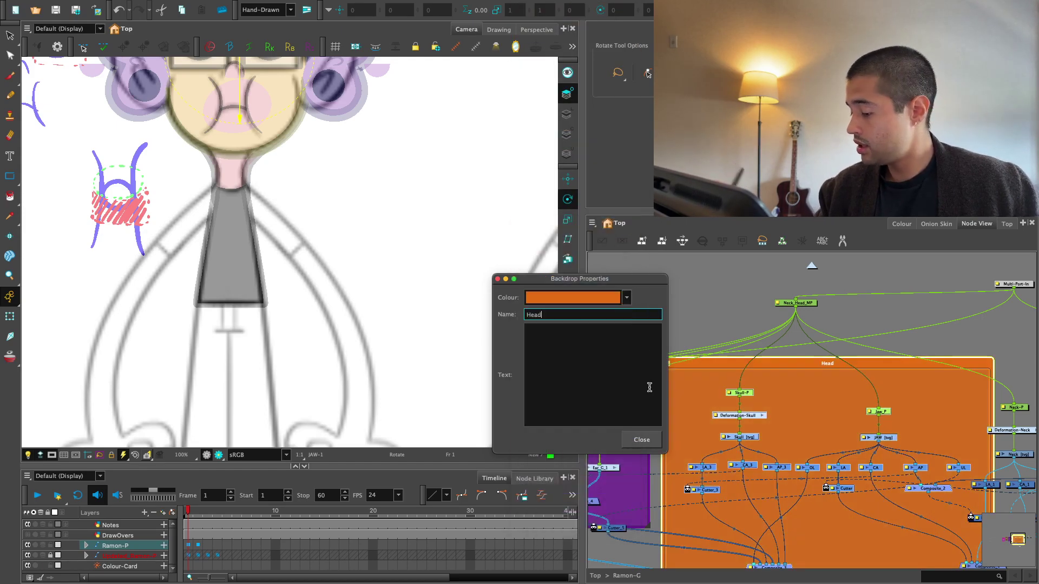
left_click(642, 440)
Shift the neck node branch away from the edge of the Head backdrop
scroll(781, 432, "down", 3)
scroll(781, 433, "up", 4)
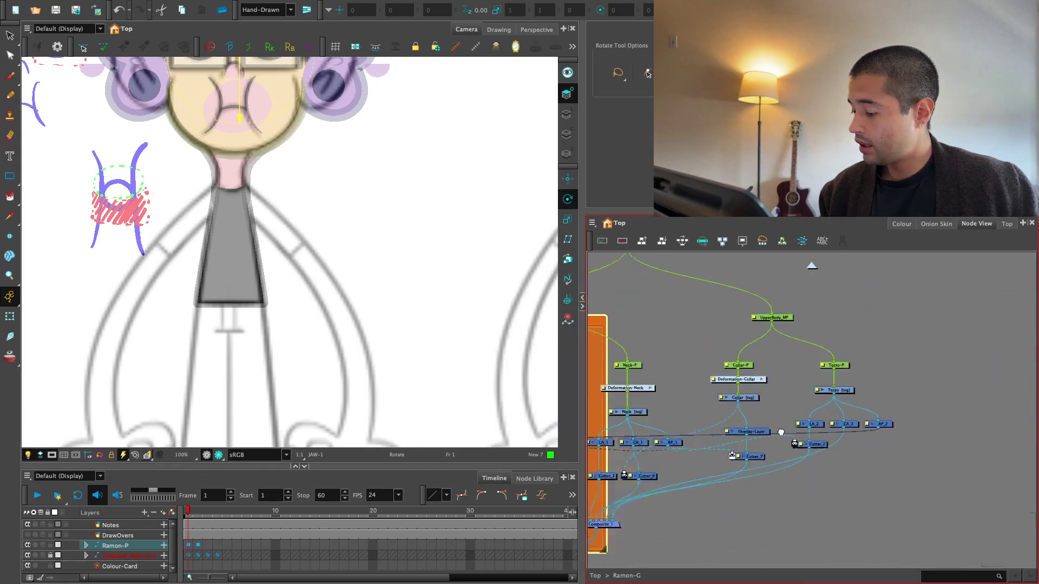
scroll(781, 433, "up", 2)
left_click_drag(728, 322, 651, 445)
scroll(784, 431, "down", 3)
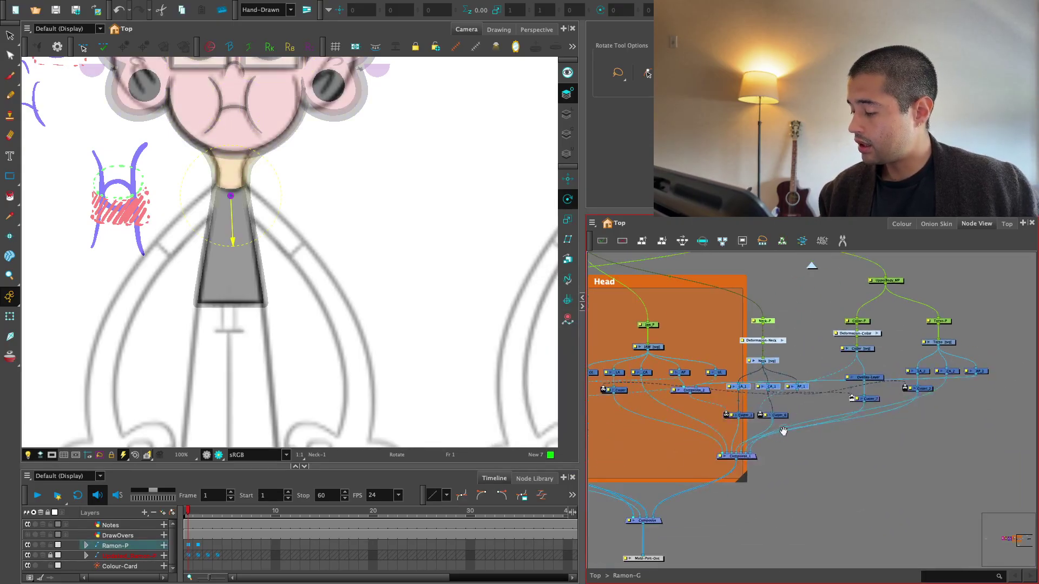
scroll(784, 431, "up", 2)
left_click_drag(620, 478, 648, 478)
left_click(648, 478)
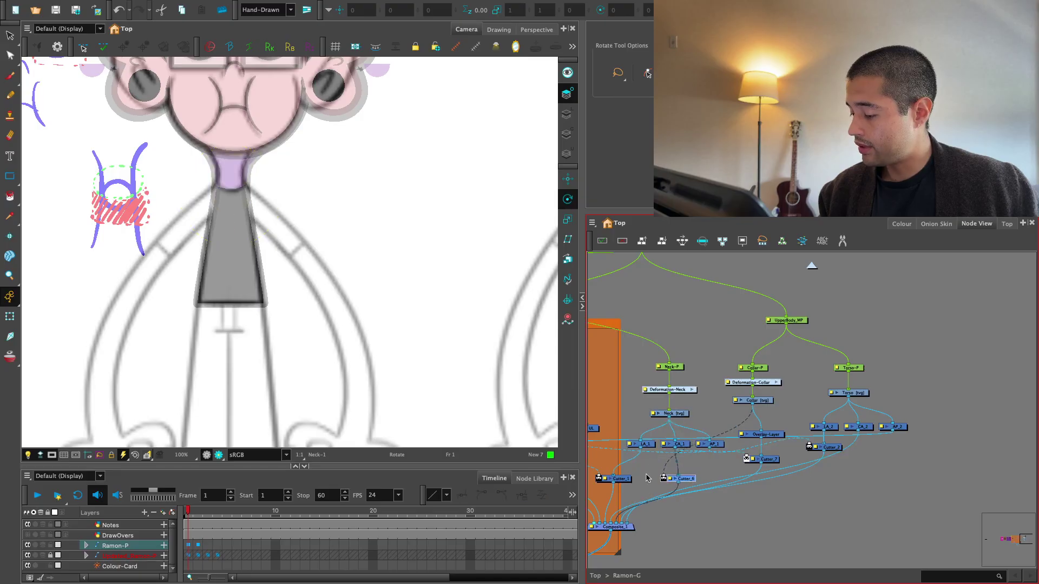
Move the UpperBody_MP, collar and torso nodes farther from the neck branch to make room between them
scroll(815, 452, "right", 3)
left_click_drag(860, 326, 811, 339)
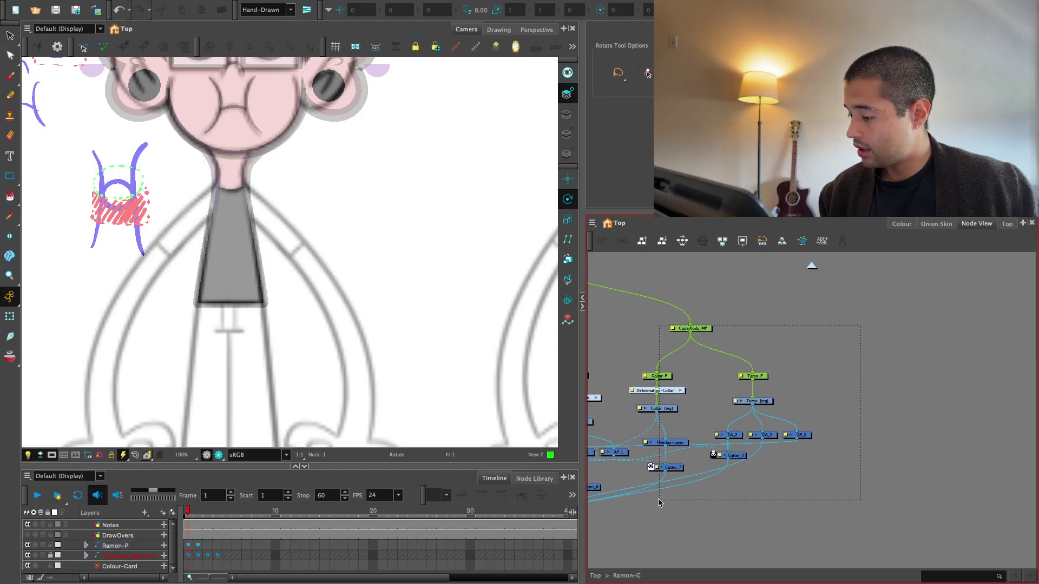
left_click_drag(659, 503, 660, 503)
scroll(757, 433, "left", 7)
Bring the neck's two cutter nodes together under the neck branch and move the whole branch clear of the Head backdrop
left_click(747, 459)
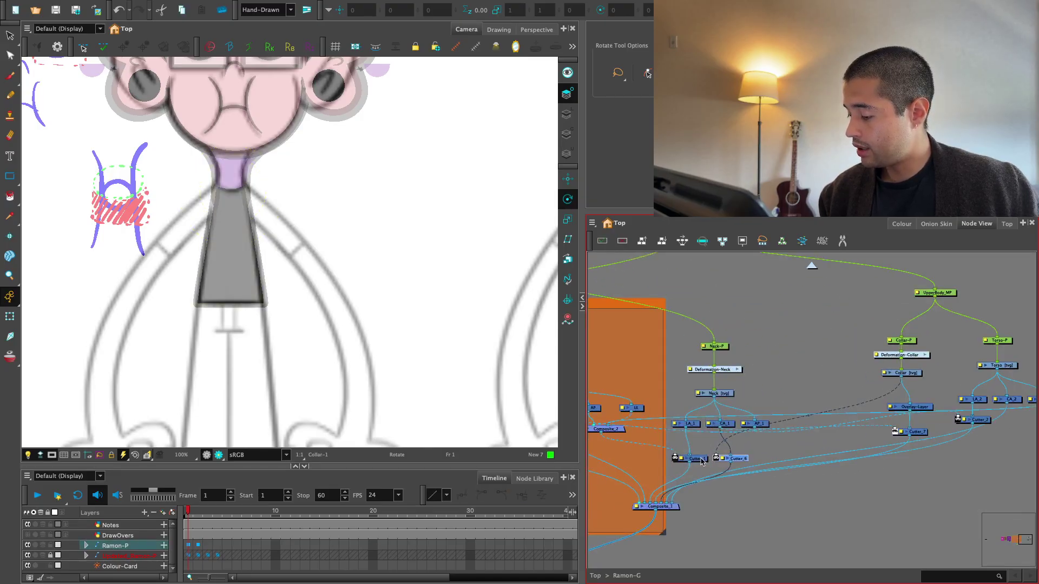
left_click(702, 461)
left_click(741, 459)
left_click(768, 453)
key("1")
left_click_drag(789, 327, 683, 473)
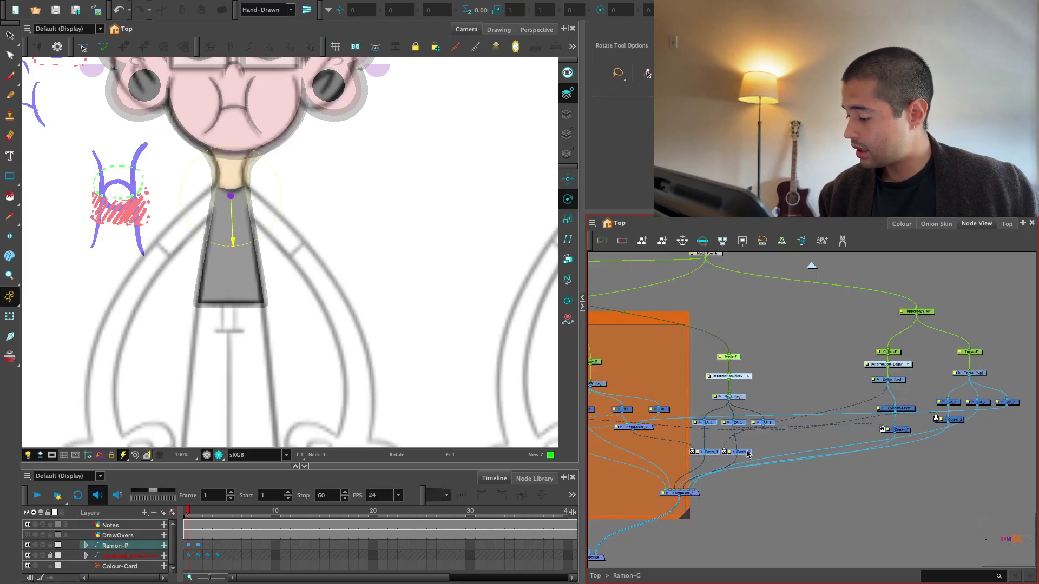
left_click_drag(748, 454, 772, 452)
Add a purple backdrop named Neck behind the neck node branch
left_click(592, 223)
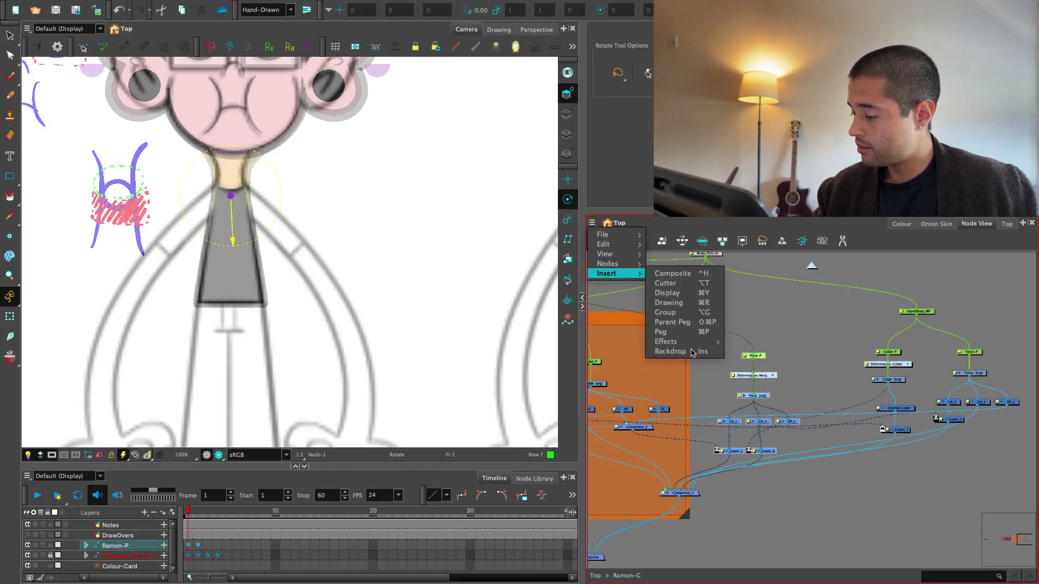
left_click(670, 351)
double_click(701, 331)
left_click(571, 298)
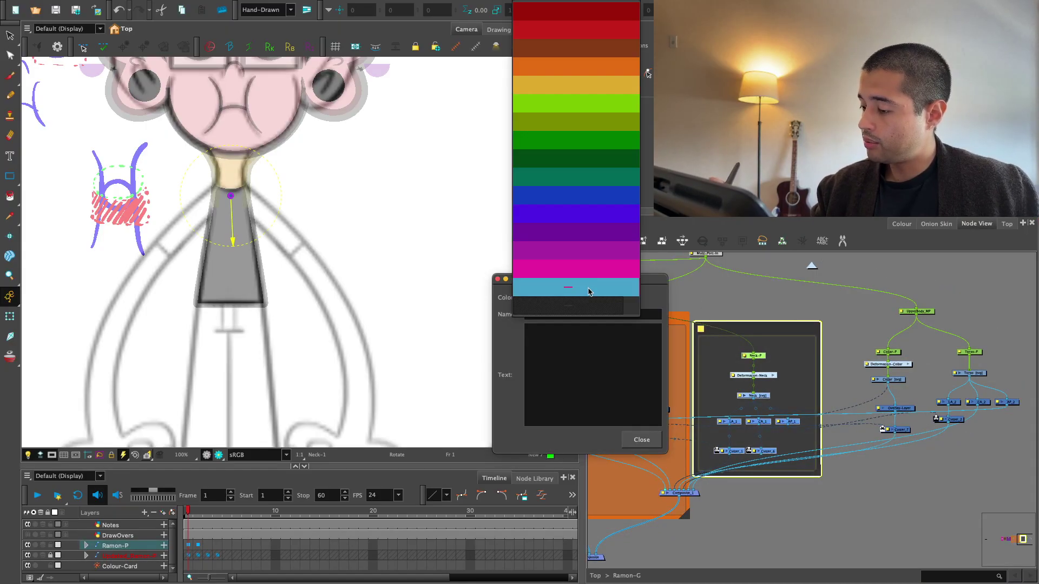
left_click(621, 252)
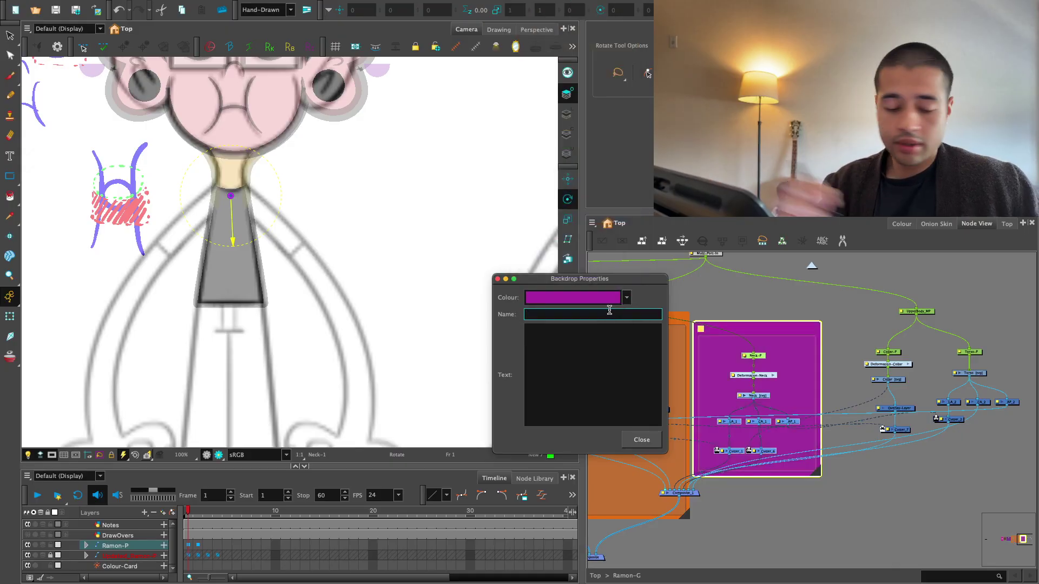
type("Neck")
left_click(642, 440)
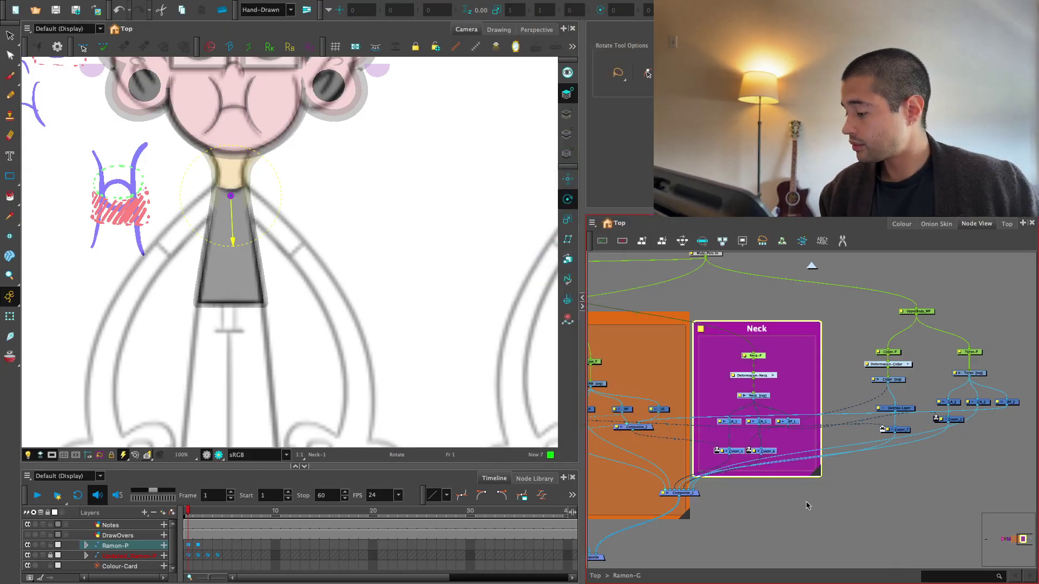
Add a backdrop behind the UpperBody_MP, collar and torso nodes
mouse_move(861, 318)
left_mouse_down()
mouse_move(847, 359)
mouse_move(665, 519)
left_mouse_up()
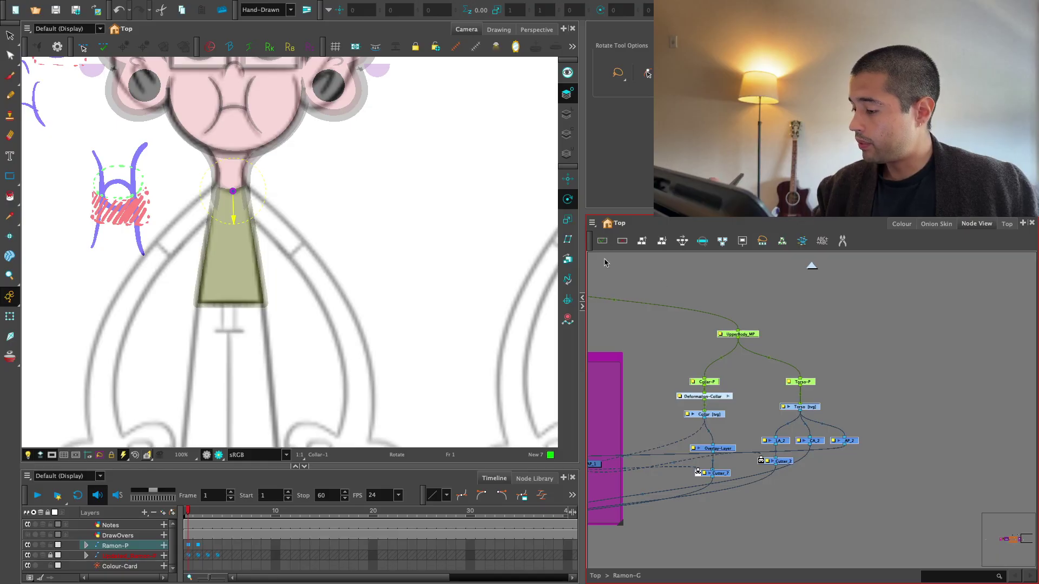
left_click(593, 223)
mouse_move(609, 272)
left_click(679, 352)
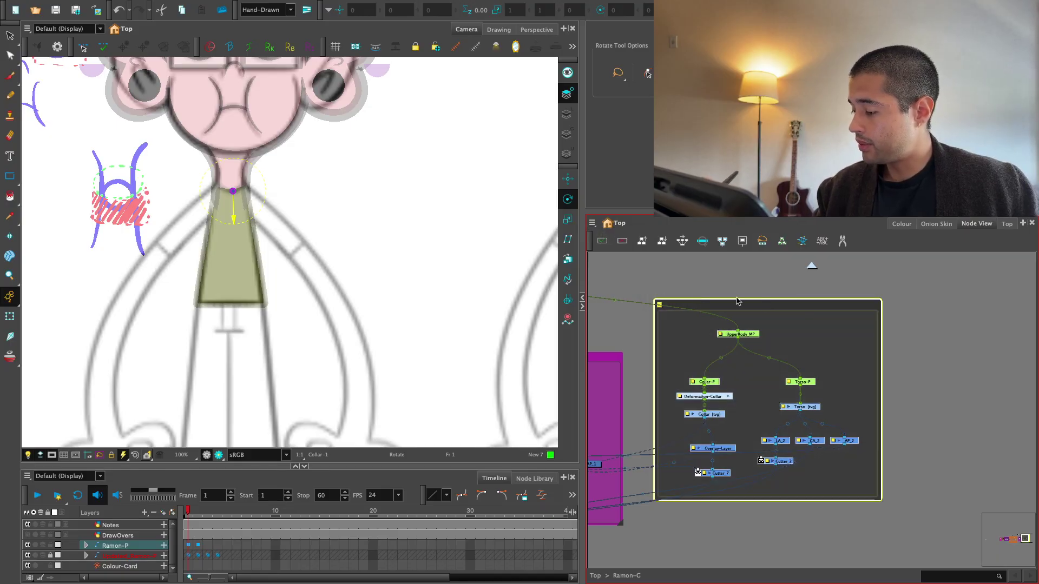
Give the upper-body backdrop a teal green colour and the name UpperBody, and enlarge it around its nodes
double_click(737, 302)
left_click(577, 297)
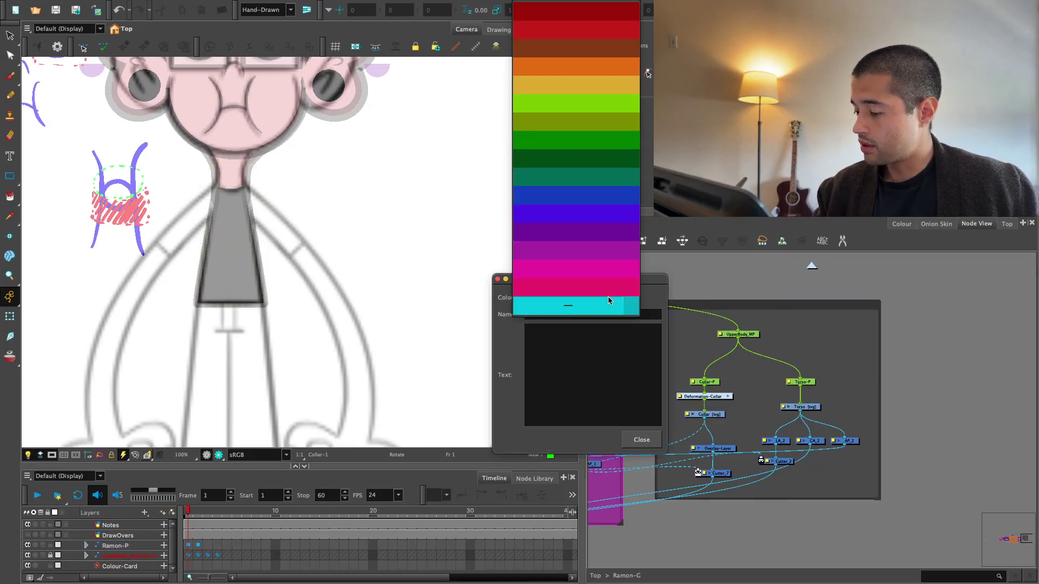
left_click(623, 159)
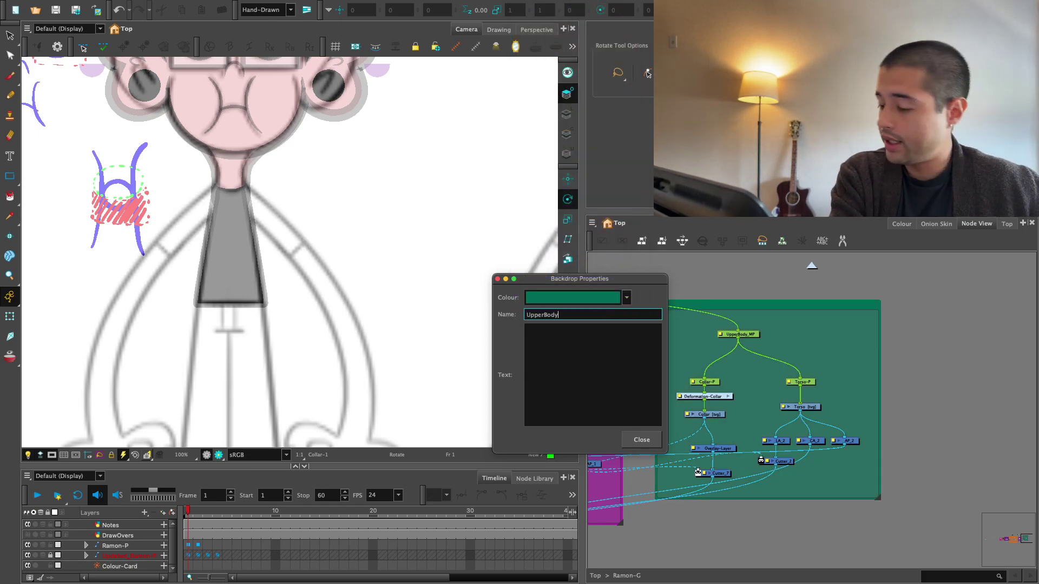
left_click(642, 440)
left_click_drag(878, 497, 938, 523)
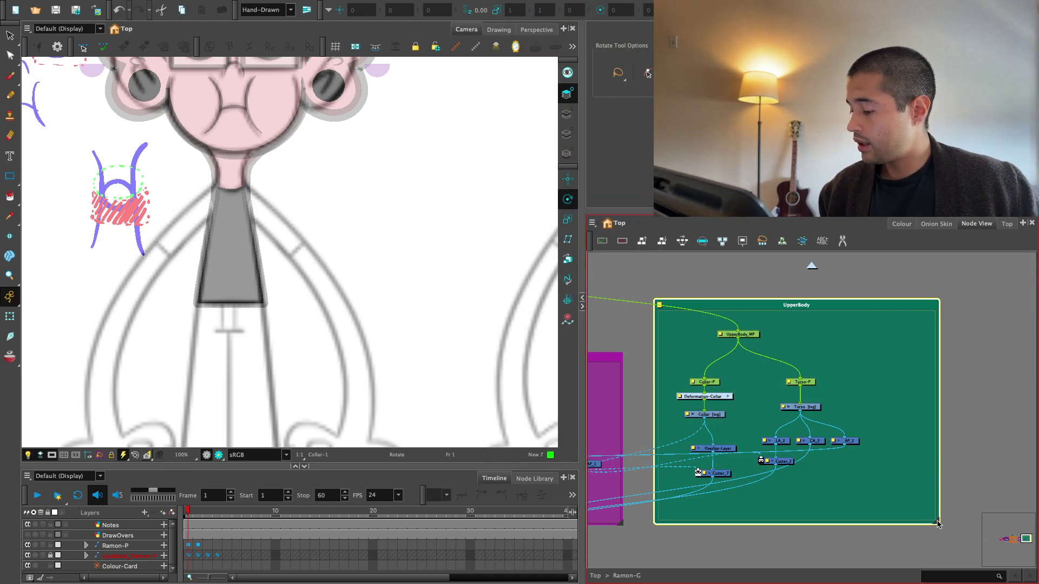
Add a yellow backdrop named Collar behind the collar nodes inside the UpperBody backdrop
left_click(705, 382)
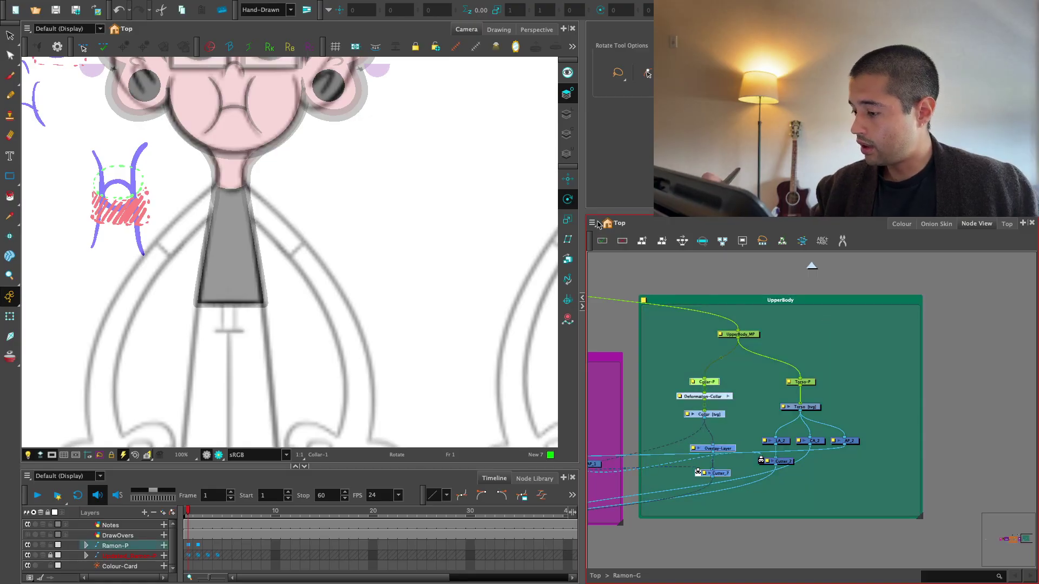
left_click(592, 223)
mouse_move(614, 277)
left_click(670, 352)
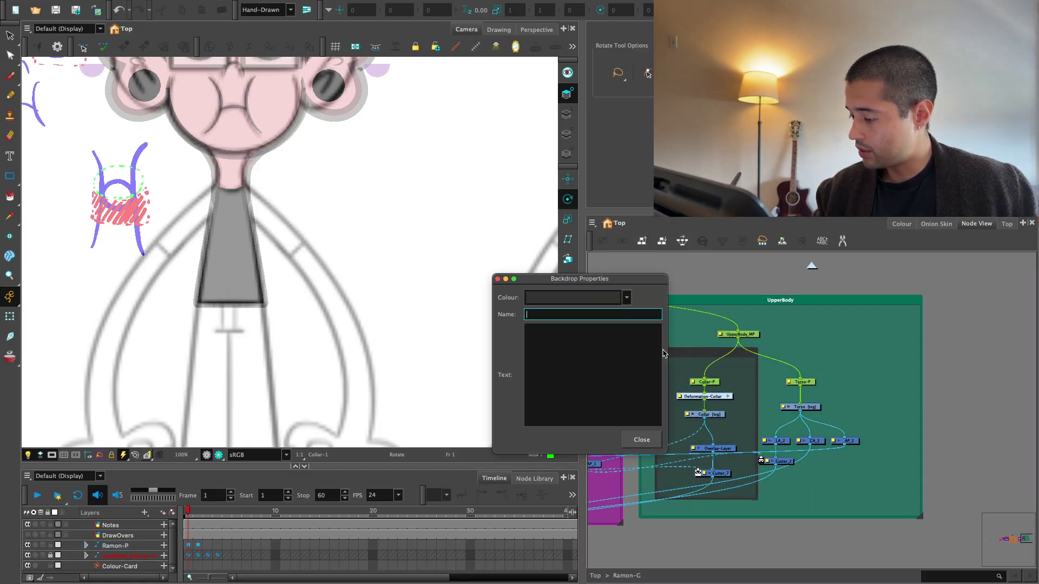
left_click(595, 298)
left_click(614, 79)
left_click(642, 440)
Move the torso nodes away from the Collar backdrop and enlarge the UpperBody backdrop to fit them
left_click_drag(860, 394, 771, 407)
scroll(771, 407, "up", 2)
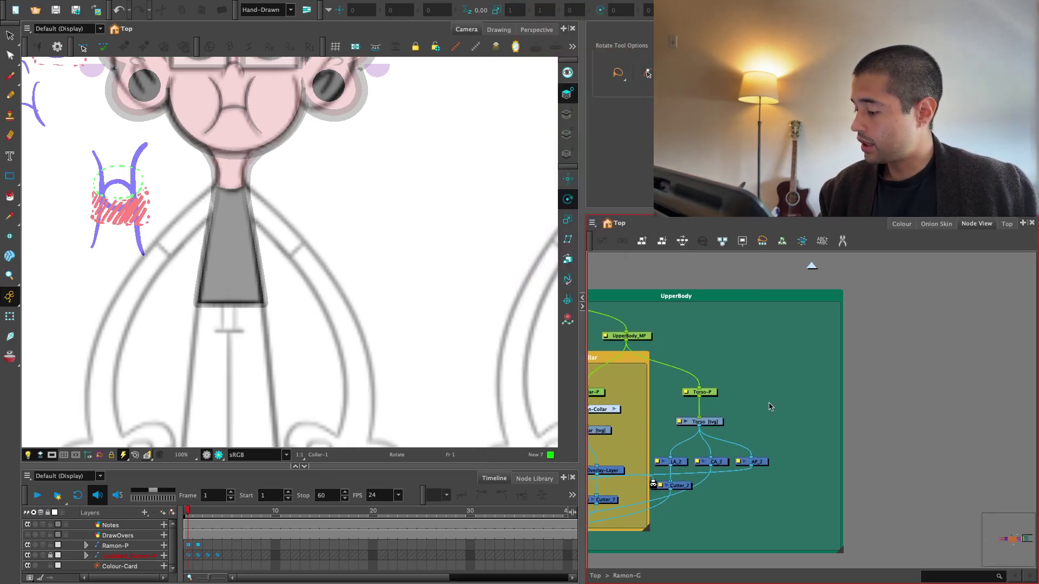
left_click_drag(779, 358, 712, 484)
left_click_drag(855, 465, 816, 421)
scroll(816, 420, "down", 3)
left_click_drag(797, 482, 887, 499)
left_click_drag(811, 347, 667, 444)
left_click_drag(706, 434, 715, 435)
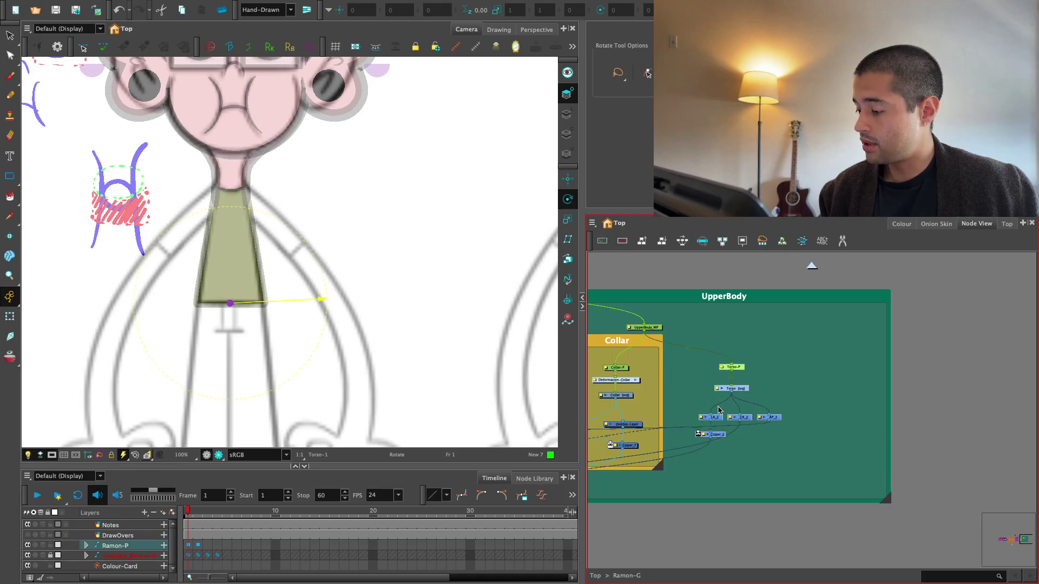
Add a backdrop behind the torso nodes inside UpperBody and colour it red
left_click(592, 223)
mouse_move(606, 273)
left_click(674, 348)
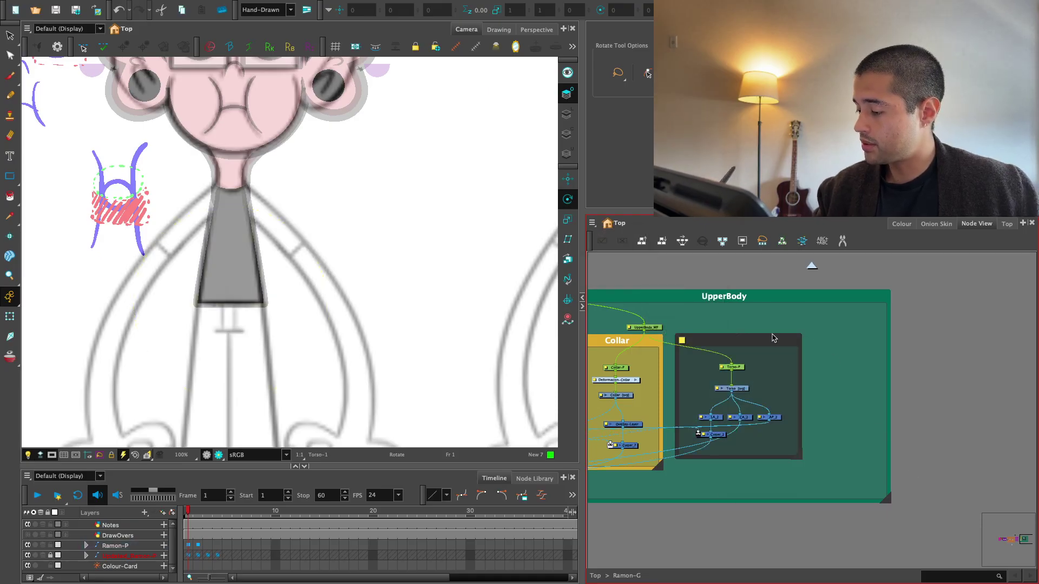
left_click(680, 340)
left_click(681, 340)
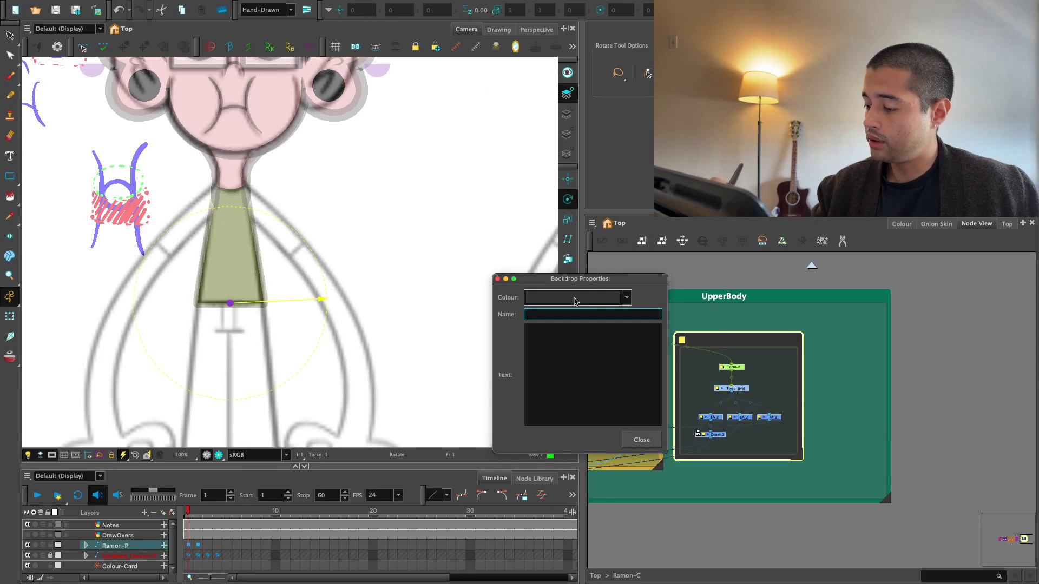
left_click(627, 297)
left_click(596, 27)
left_click(659, 436)
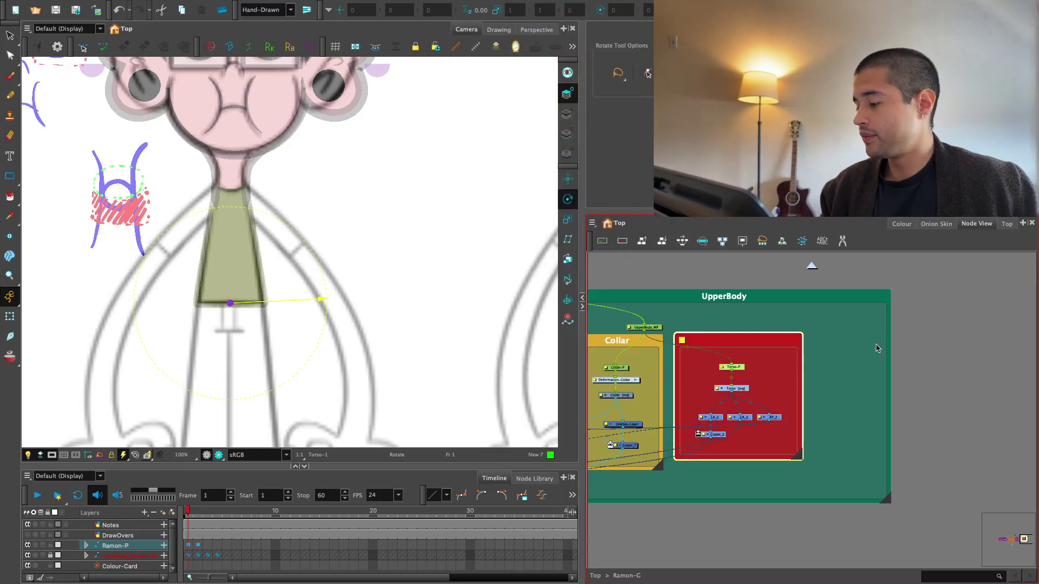
Widen the UpperBody backdrop to make free space beside the red torso backdrop
scroll(877, 348, "down", 3)
scroll(395, 362, "down", 2)
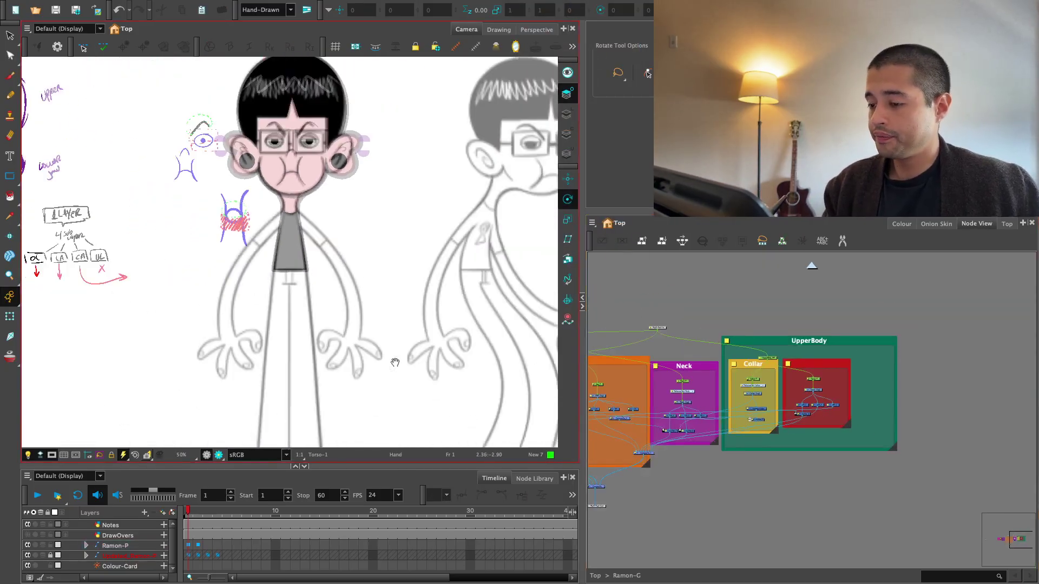
left_click_drag(395, 362, 408, 399)
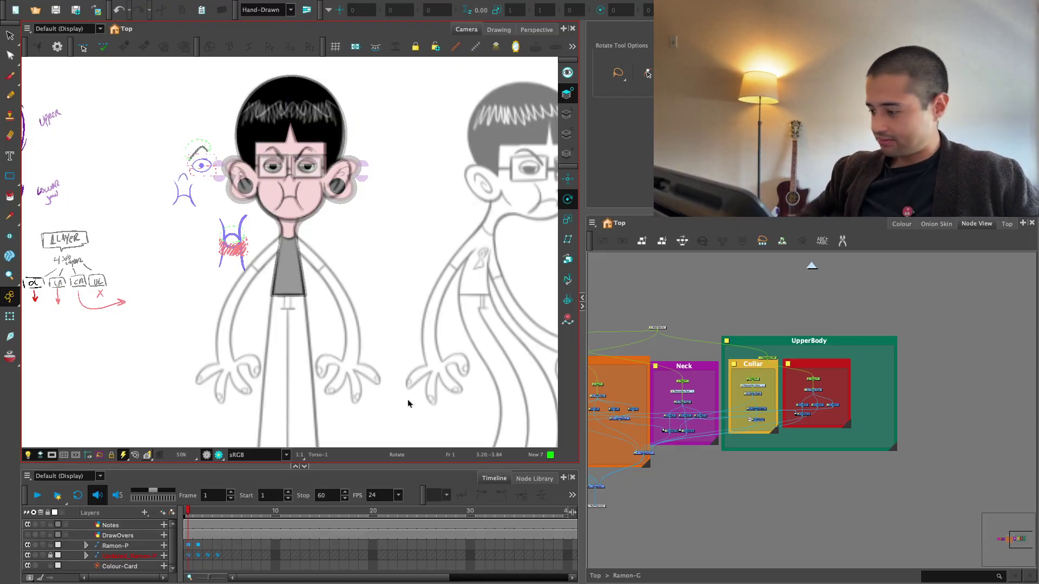
left_click(821, 406)
scroll(821, 406, "up", 4)
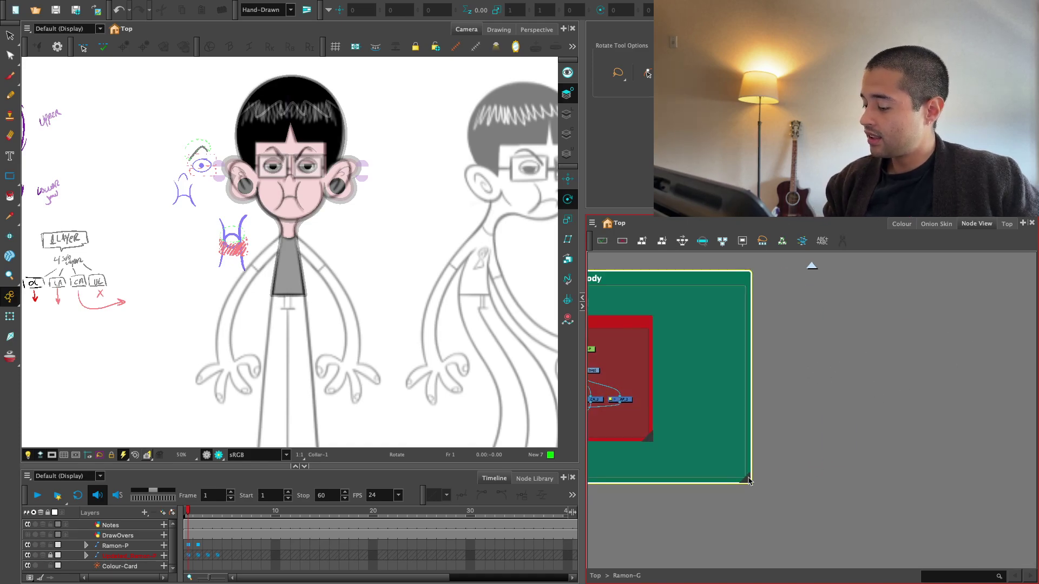
left_click_drag(749, 481, 870, 483)
scroll(793, 406, "left", 3)
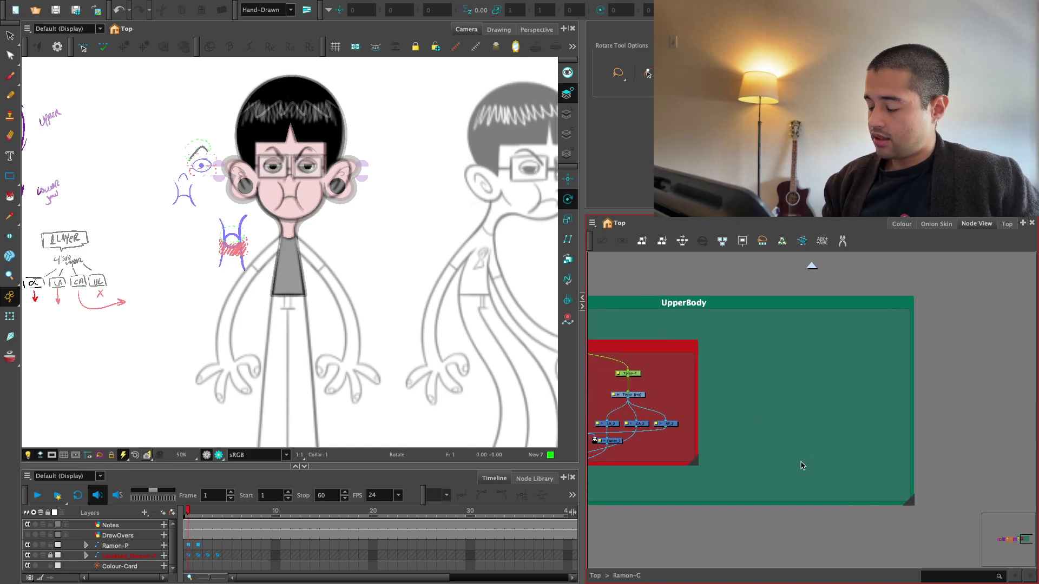
scroll(785, 466, "up", 1)
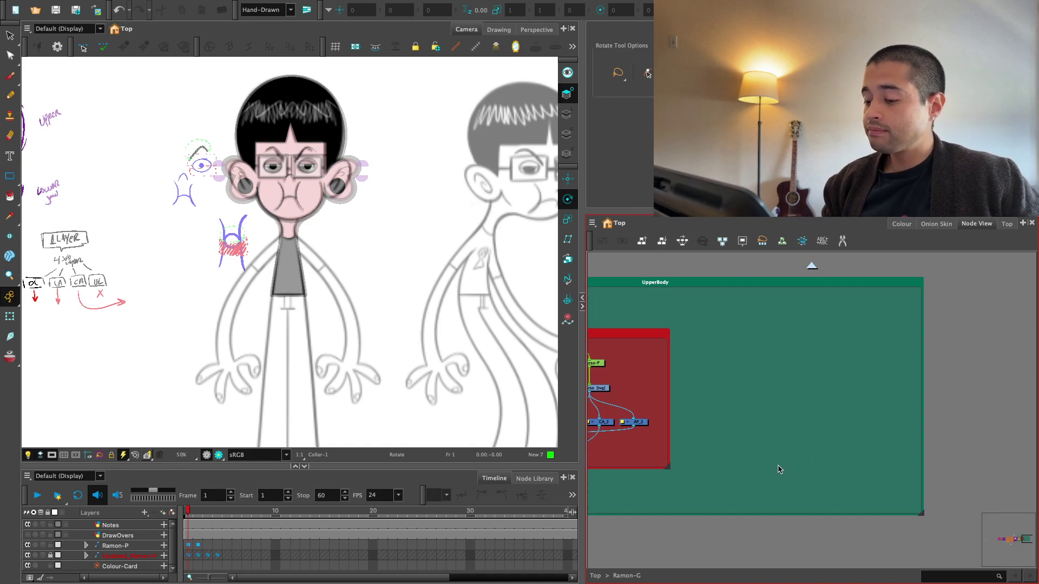
Add vector drawing layers named UpperArm, Forearm, Hand and Sleeve inside the UpperBody backdrop
key("super+r")
type("A")
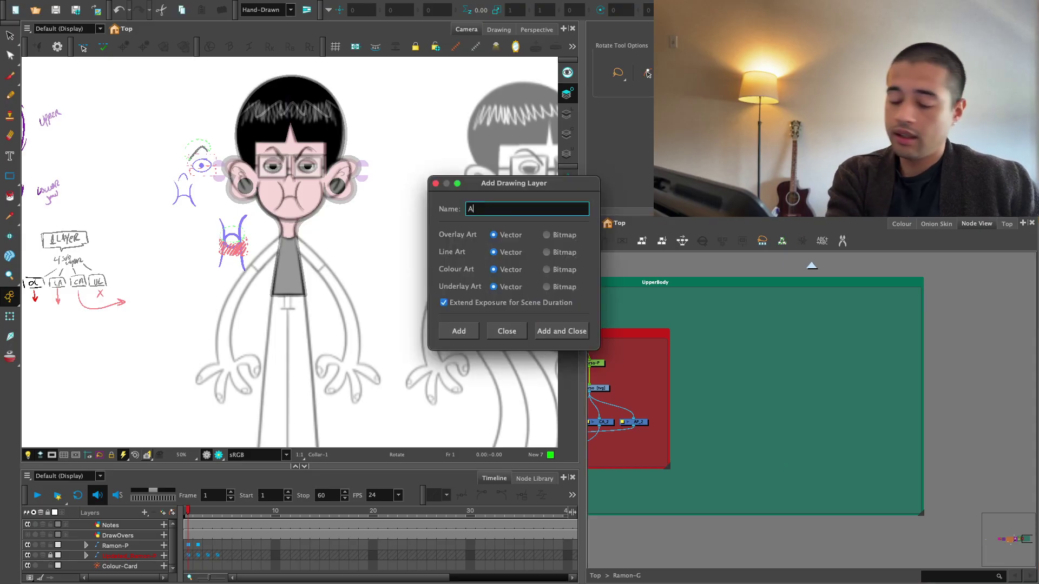
key("BackSpace")
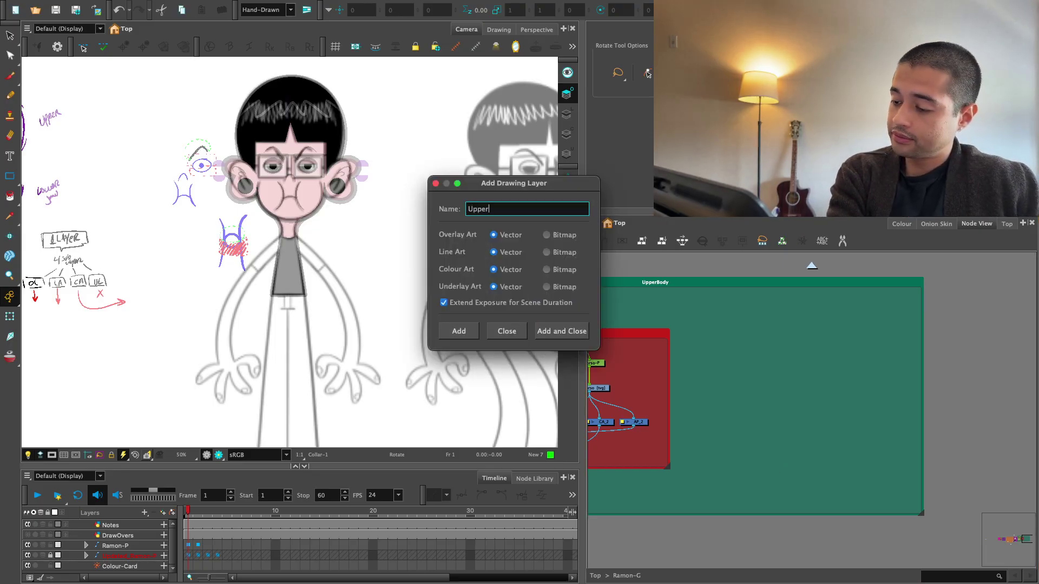
key("Return")
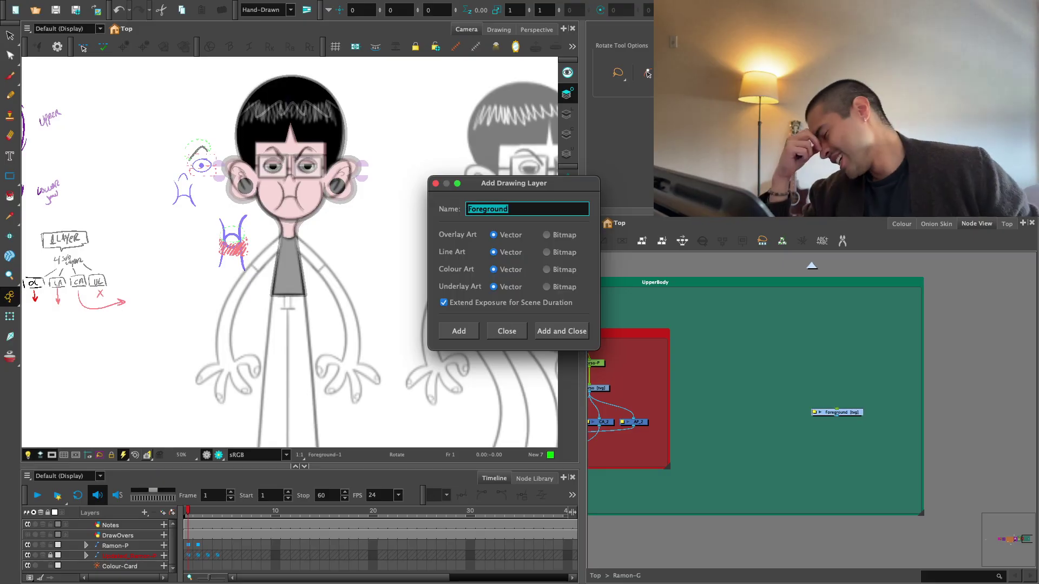
type("Fro")
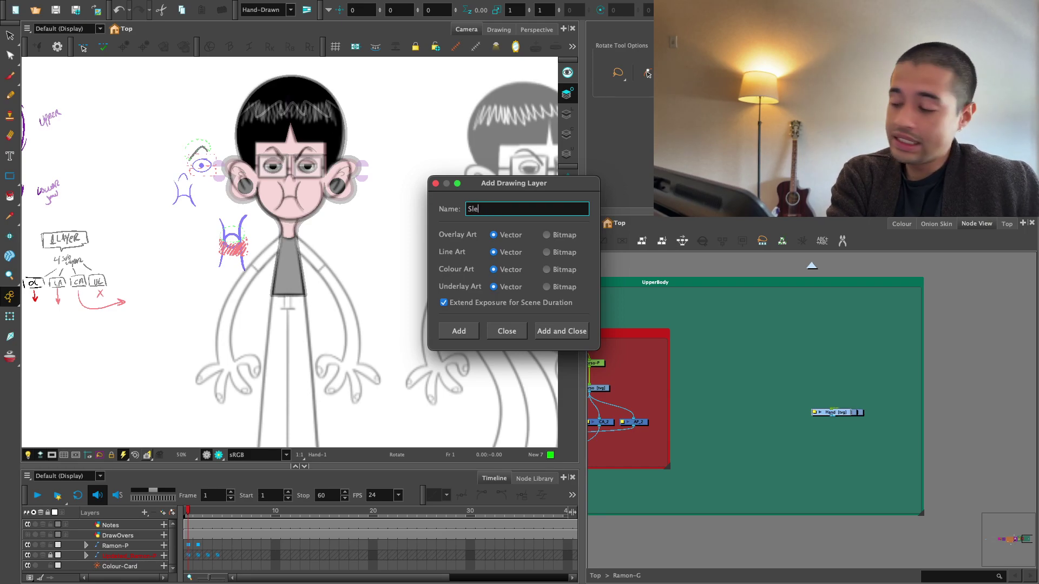
left_click(505, 331)
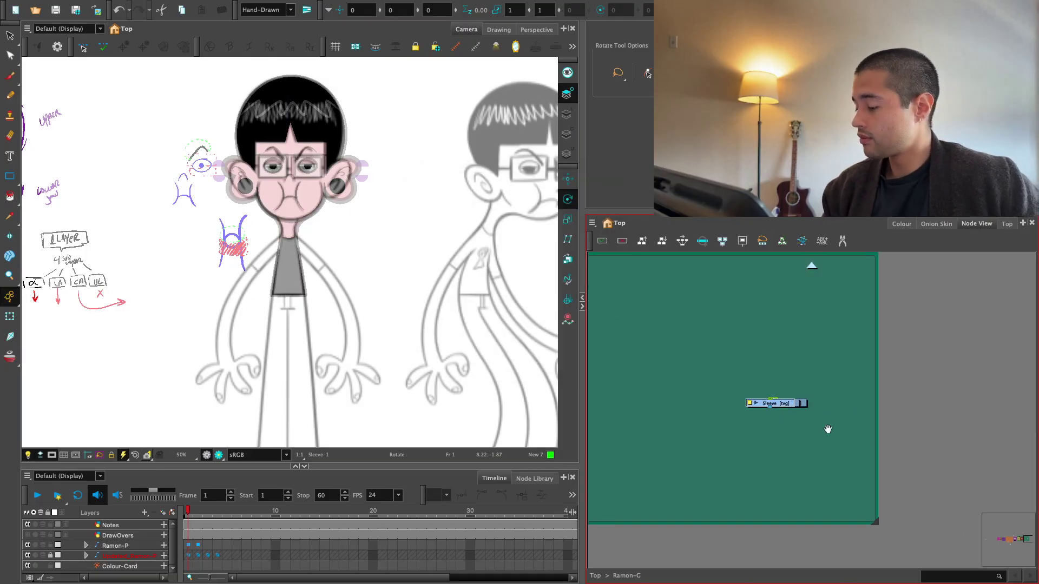
Spread the stacked arm layer nodes into one row in the order UpperArm, Forearm, Hand, Sleeve
left_click_drag(792, 403, 709, 439)
key("Delete")
left_click(590, 294)
left_click_drag(790, 407, 653, 360)
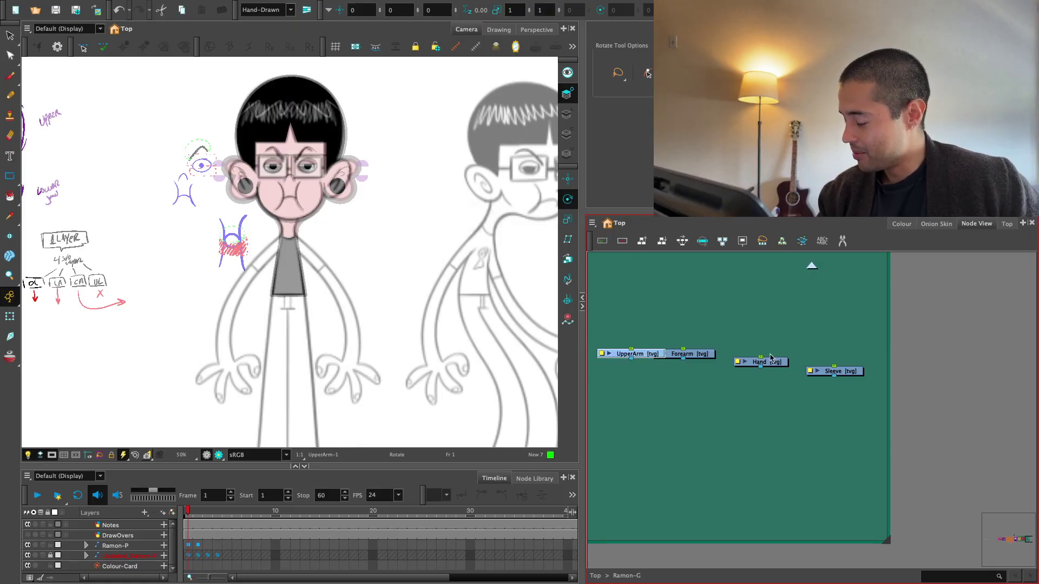
left_click_drag(769, 363, 772, 355)
left_click_drag(706, 356, 724, 356)
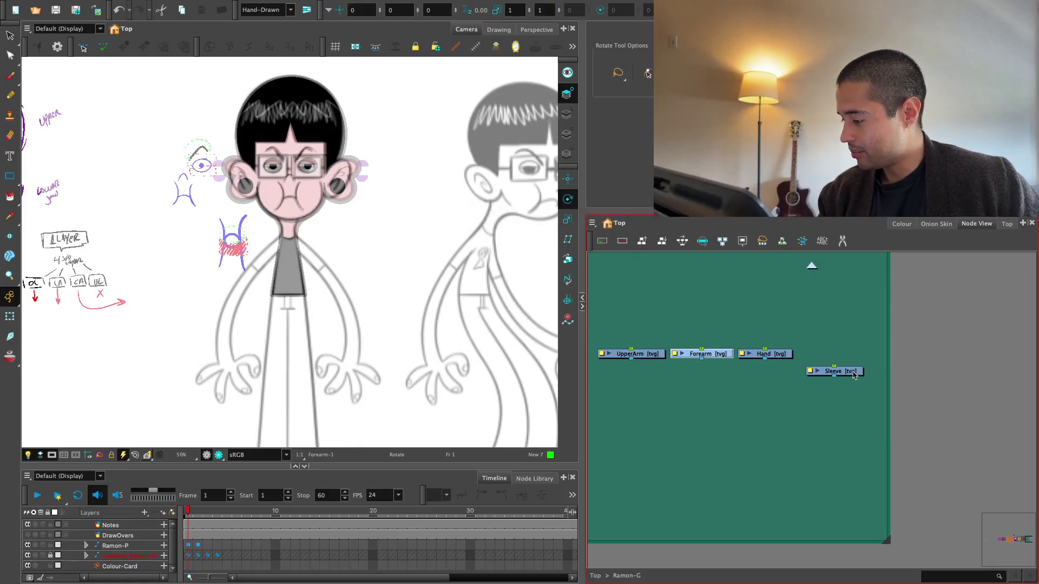
key("1")
left_click_drag(853, 373, 873, 354)
Connect the UpperArm, Forearm, Hand and Sleeve drawings into a new composite below them
left_click_drag(884, 346, 660, 380)
scroll(833, 393, "down", 5)
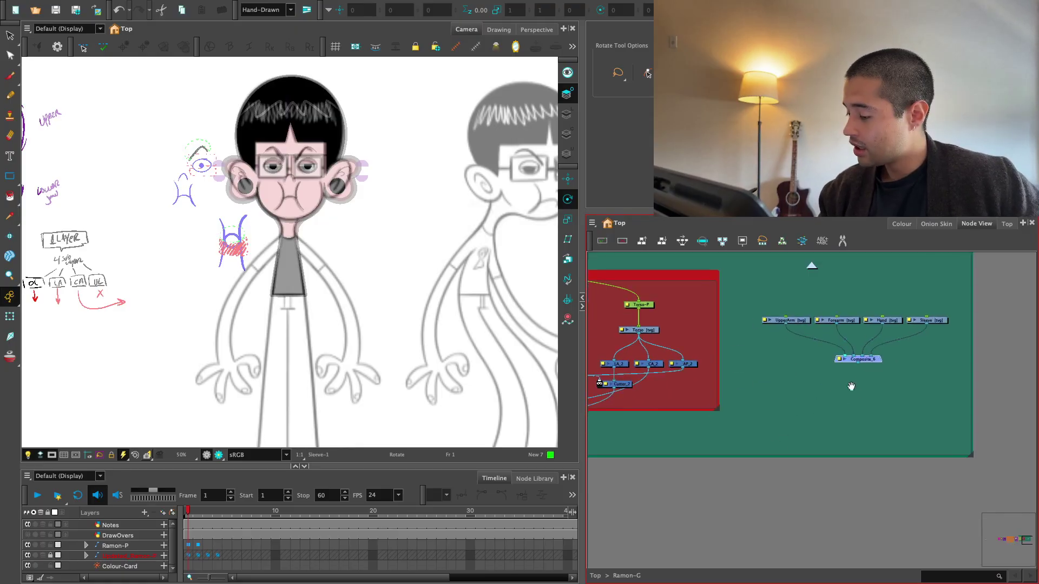
scroll(888, 409, "up", 5)
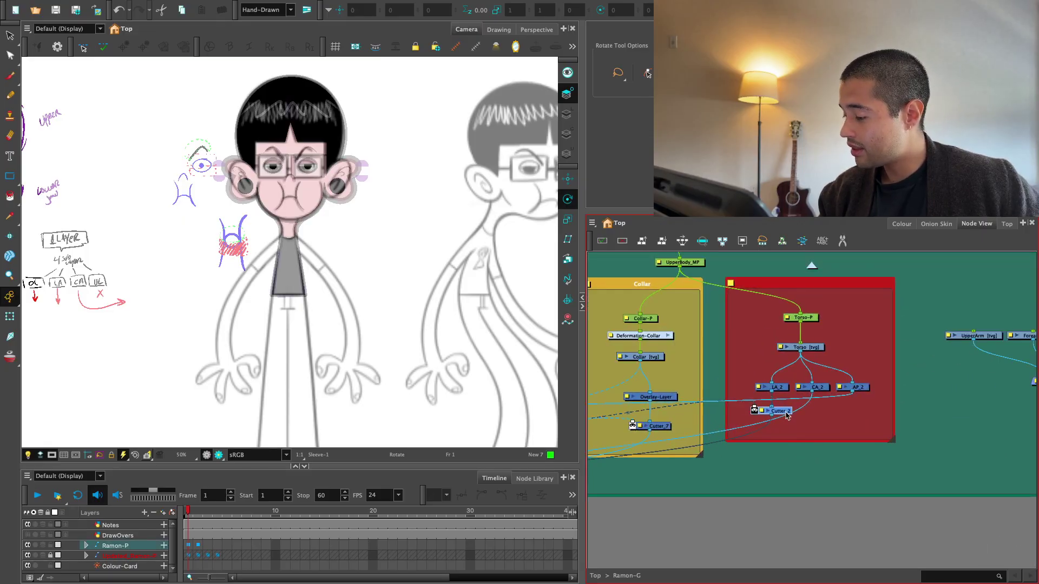
scroll(888, 433, "down", 3)
left_click(932, 371)
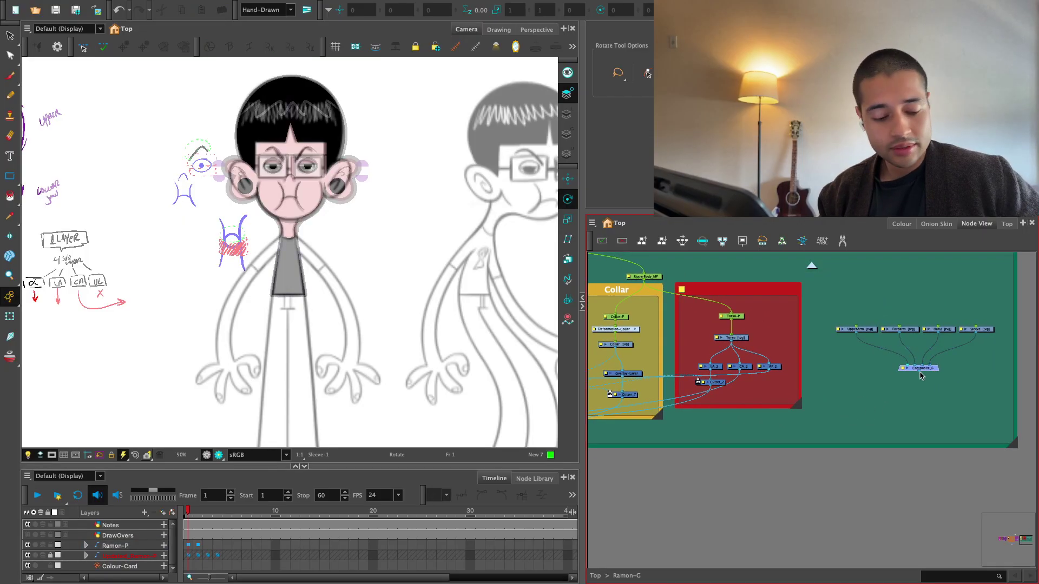
Add a second composite below the arm composite and connect its output to the rig's main composite
key("ctrl+h")
left_click_drag(918, 404, 858, 415)
scroll(812, 453, "down", 2)
scroll(812, 433, "down", 1)
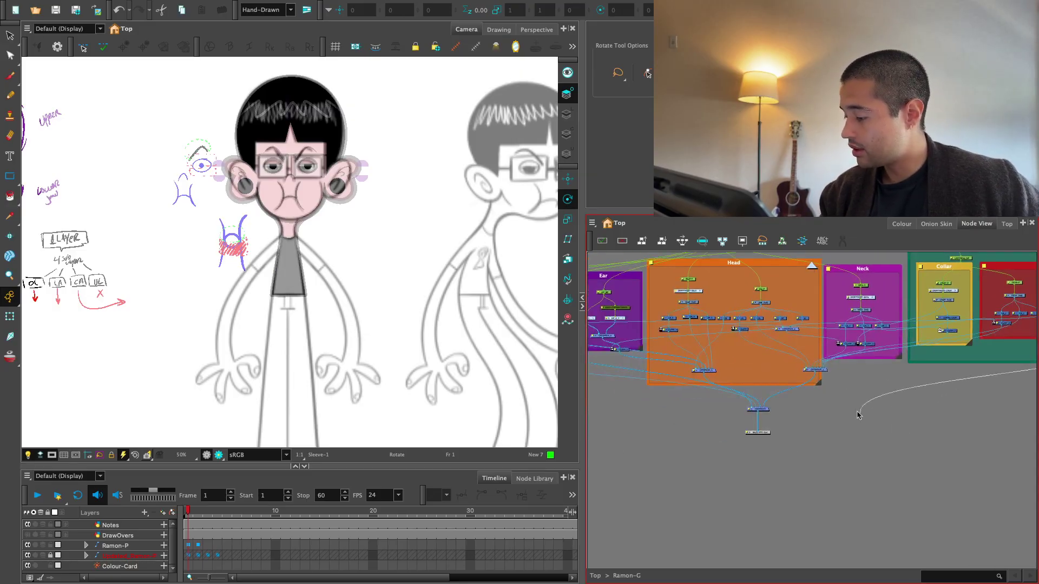
left_click_drag(766, 411, 765, 409)
scroll(764, 407, "up", 5)
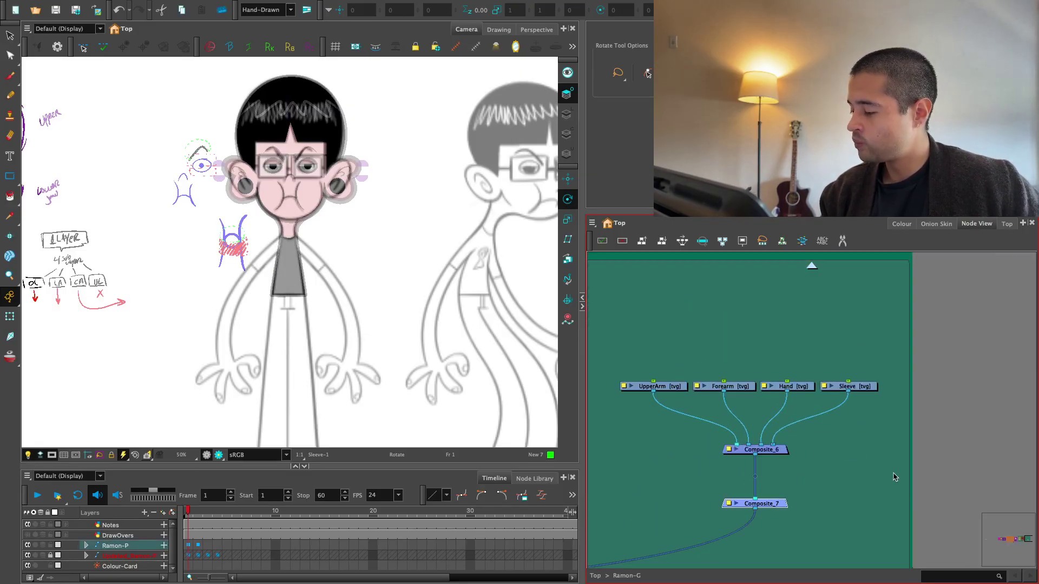
Add a parent peg to each of the four arm drawings and align the pegs above their drawings
key("ctrl+a")
key("ctrl+p")
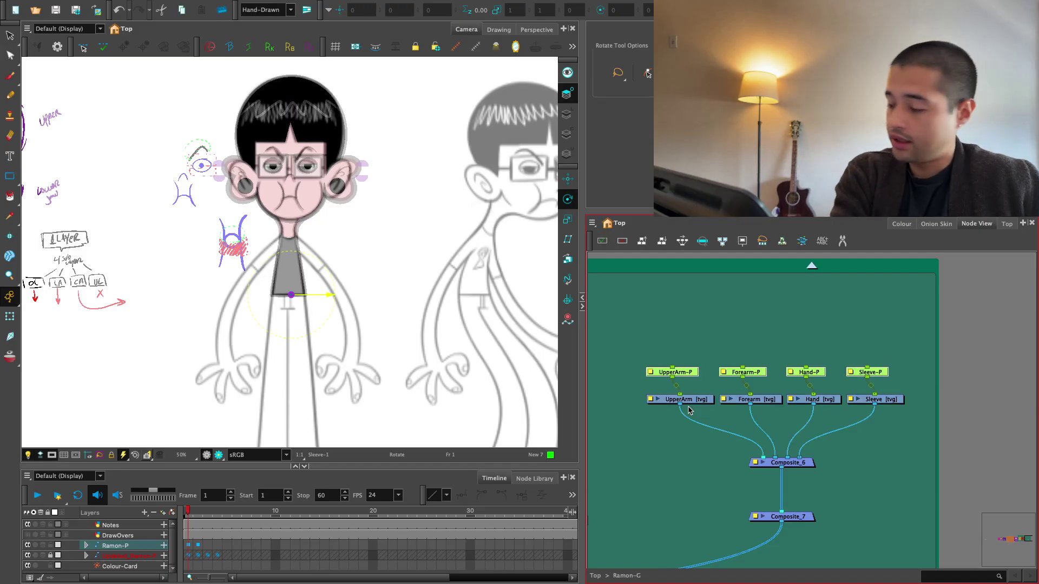
scroll(932, 304, "up", 1)
left_click_drag(892, 367, 900, 366)
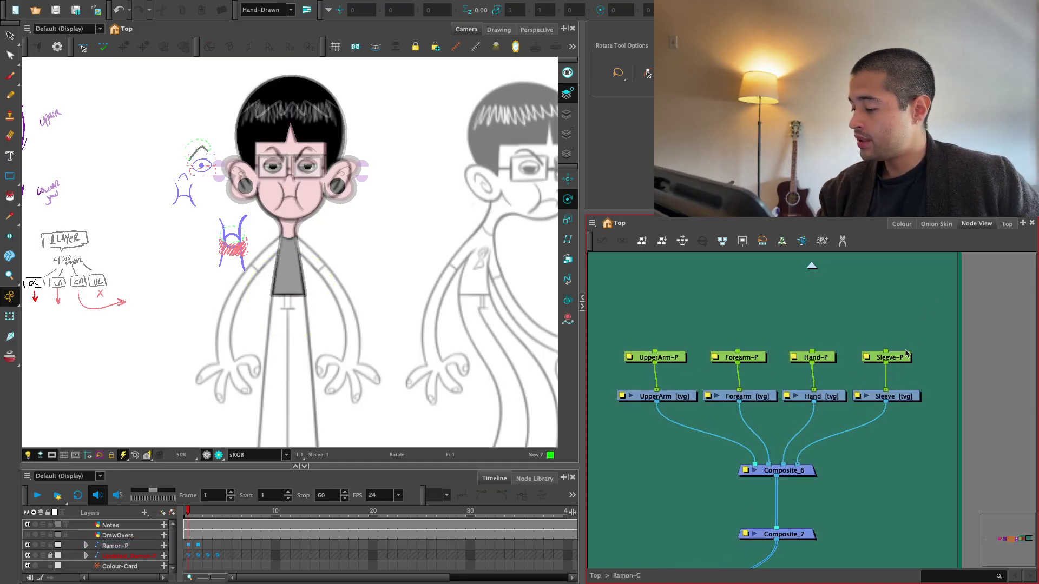
left_click_drag(758, 345, 781, 382)
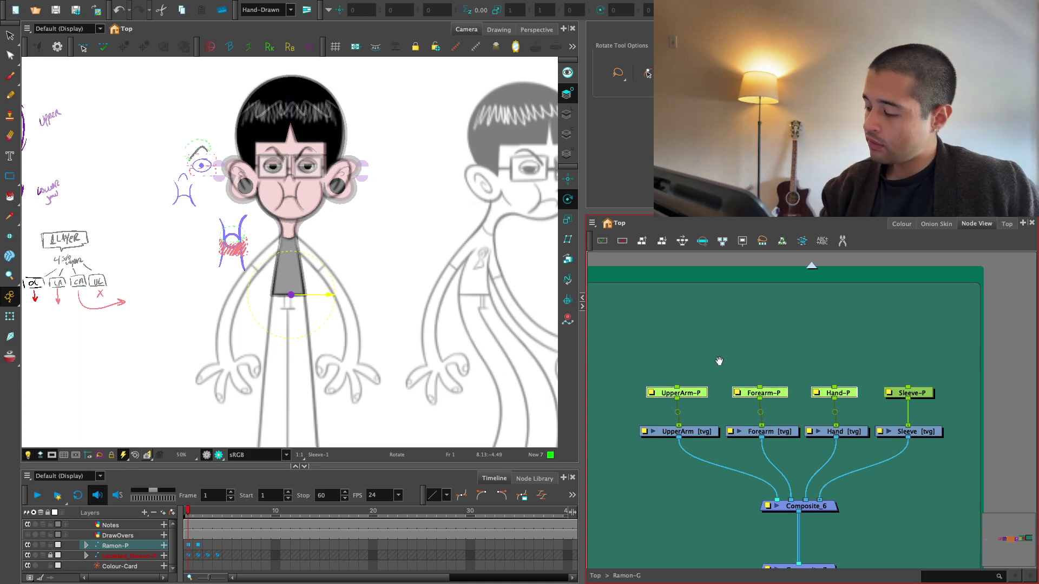
key("2")
Add a parent peg above UpperArm-P and connect it to Forearm-P as well
left_click(667, 392)
key("ctrl+p")
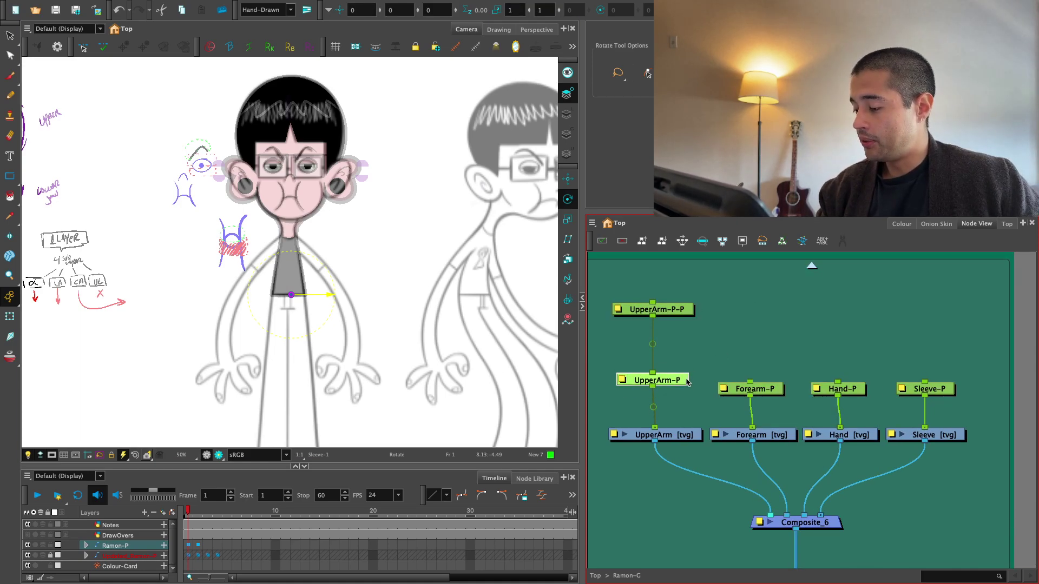
mouse_move(684, 436)
left_mouse_down()
mouse_move(686, 414)
mouse_move(687, 434)
left_mouse_up()
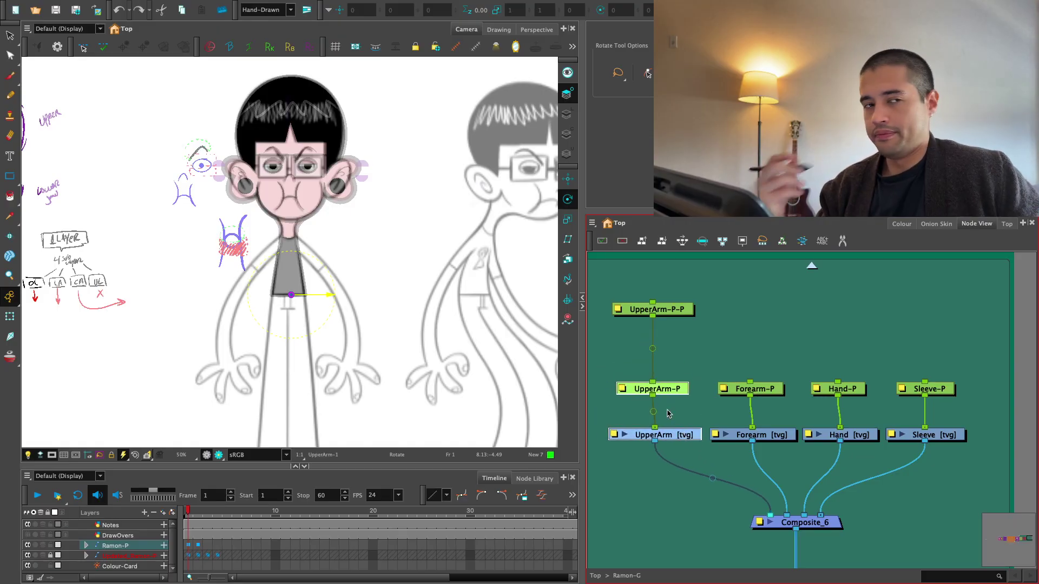
left_click(689, 321)
left_click_drag(653, 315, 761, 398)
Add a parent peg above Forearm-P, insert it below UpperArm-P-P, and connect it to Hand-P
left_click(765, 390)
key("ctrl+shift+p")
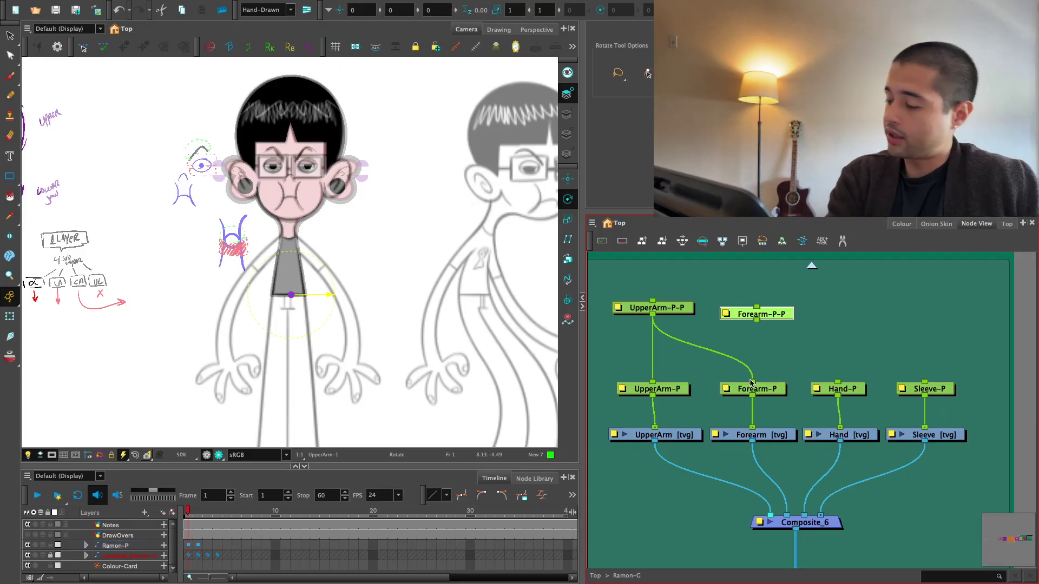
left_click_drag(787, 309, 780, 340)
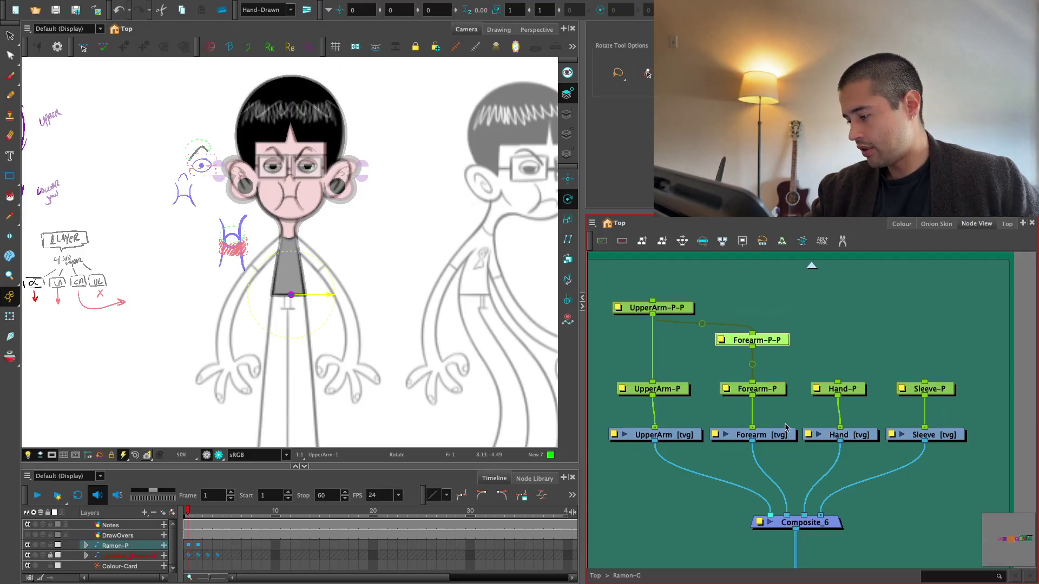
left_click_drag(768, 390, 771, 387)
mouse_move(752, 347)
left_mouse_down()
mouse_move(863, 381)
mouse_move(795, 389)
left_mouse_up()
left_click(800, 444)
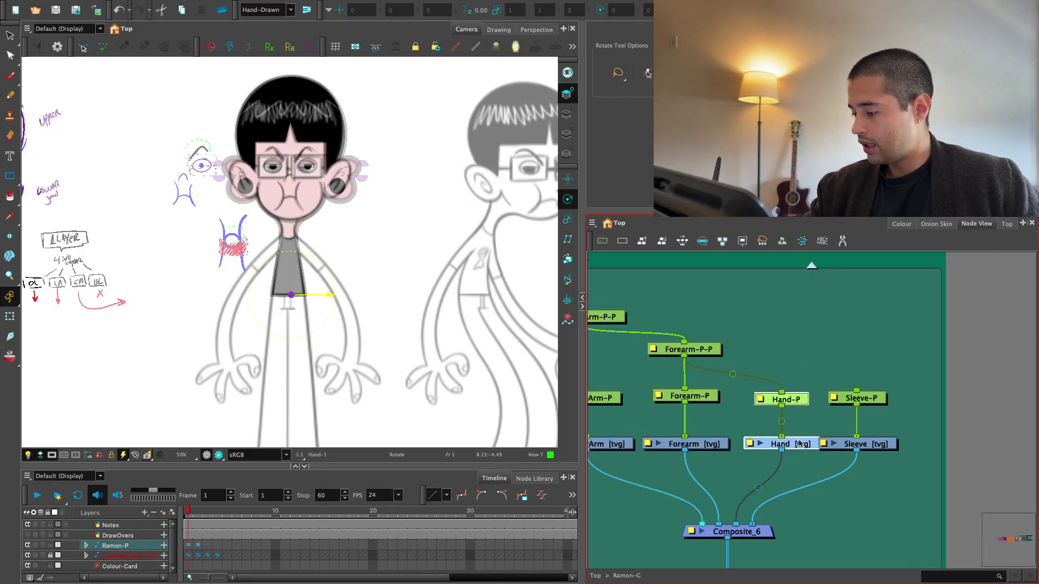
Tidy the spacing of the Forearm and Hand node columns beside the UpperArm column
scroll(800, 443, "down", 1)
left_click_drag(886, 368, 870, 400)
scroll(893, 369, "down", 1)
left_click_drag(838, 298, 780, 375)
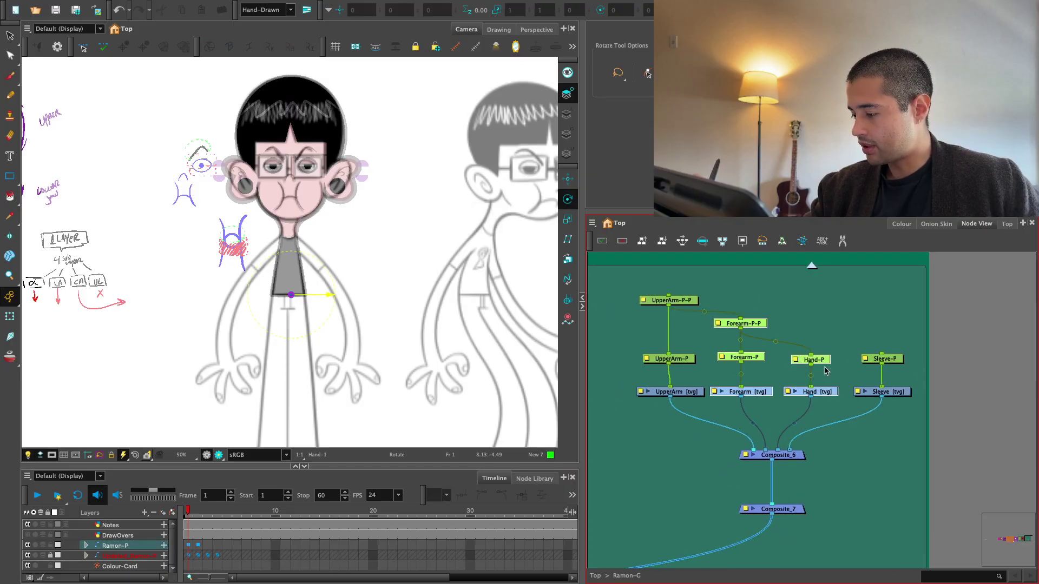
left_click_drag(709, 290, 633, 404)
left_click_drag(679, 359, 638, 359)
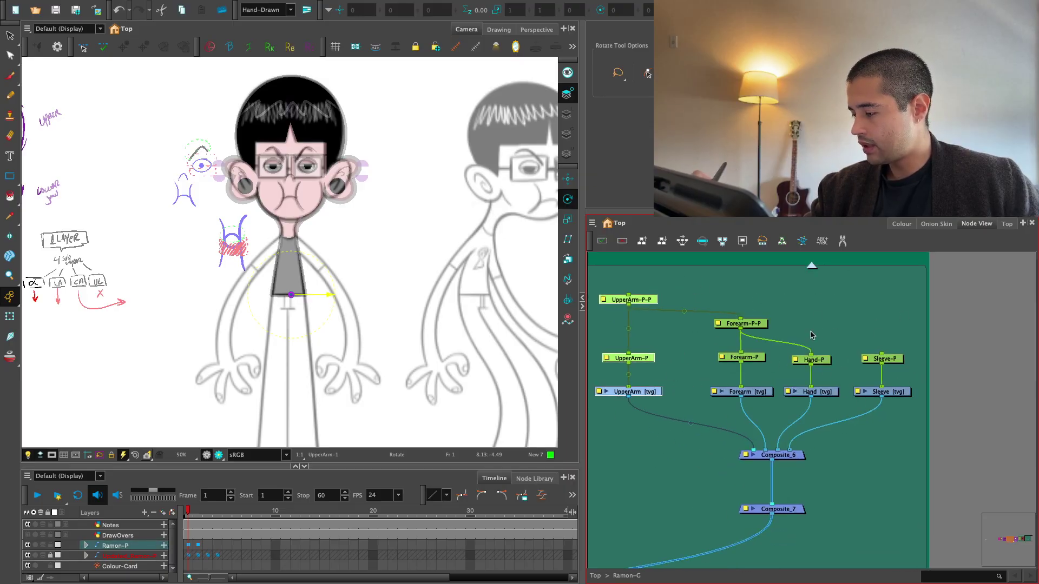
key("super+z")
Move the Sleeve peg and drawing to the other end of the row, beside the UpperArm column
left_click_drag(860, 335, 894, 400)
key("1")
left_click_drag(894, 400, 639, 376)
key("1")
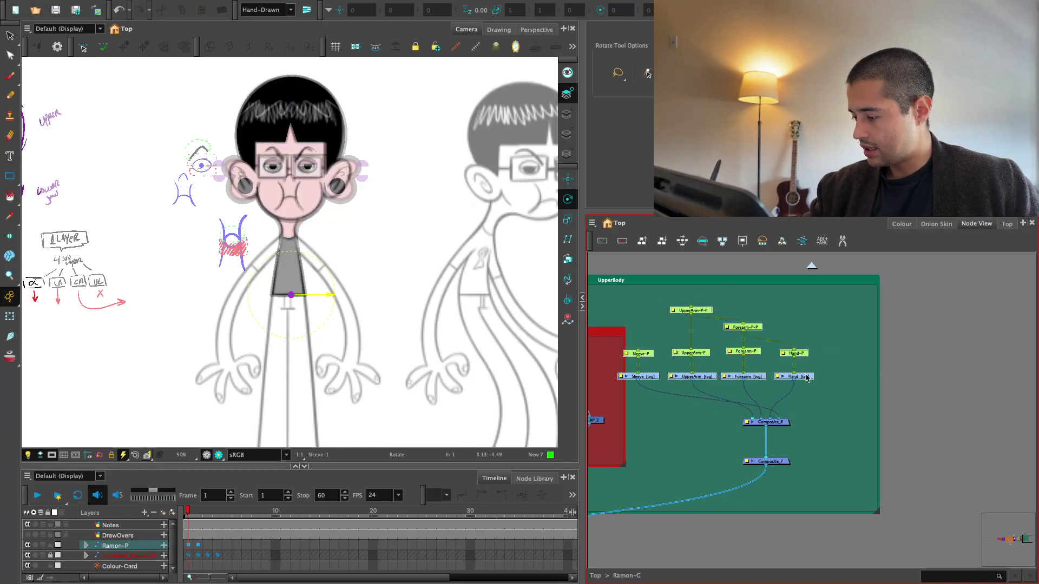
Add a Cutter node and insert it between the Sleeve drawing and the arm composite
key("2")
key("2")
key("Tab")
type("cutt")
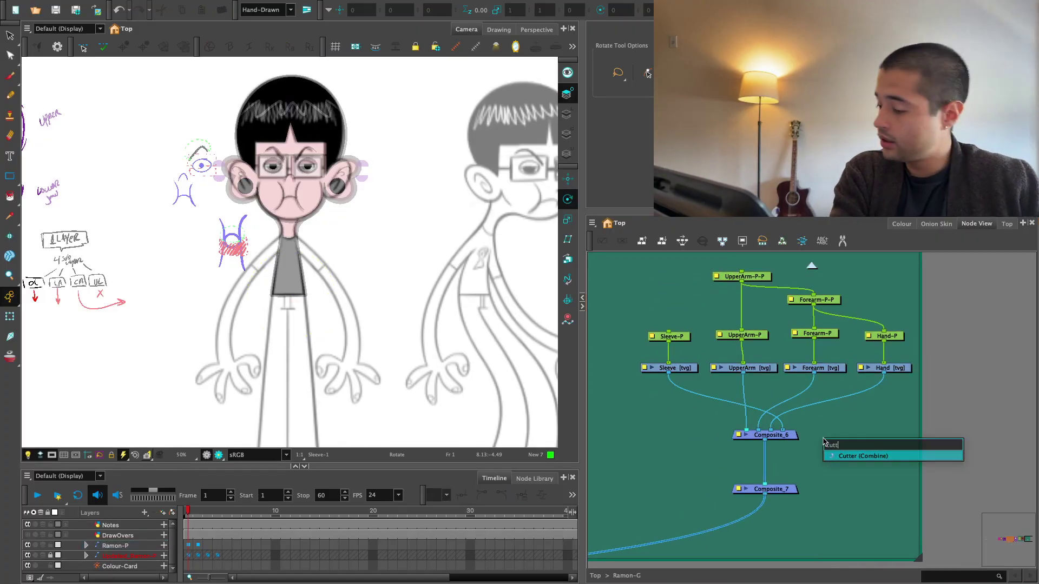
key("Return")
left_click_drag(824, 430, 688, 440)
key("2")
key("Tab")
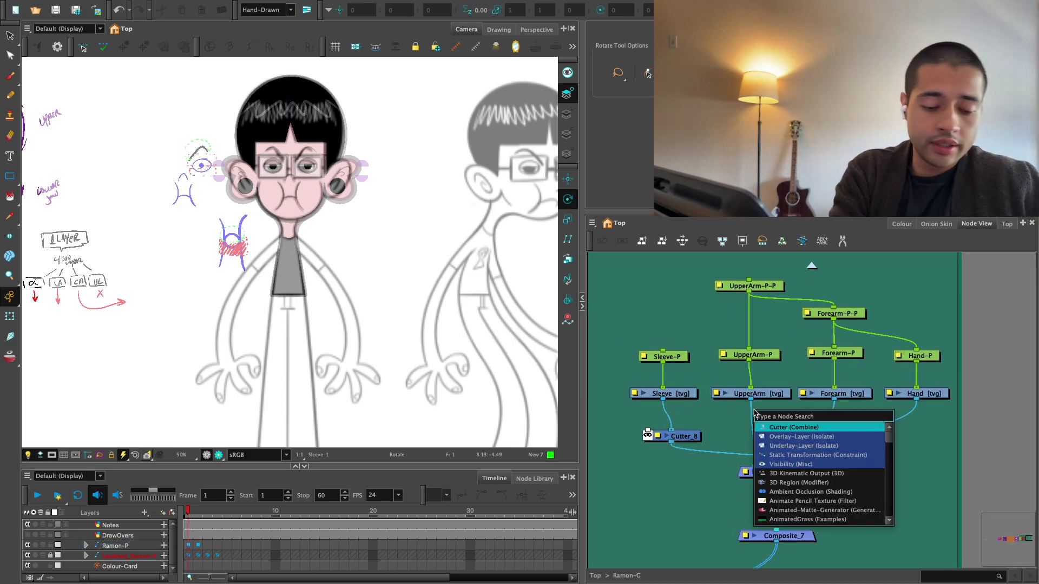
type("line a")
key("Return")
key("2")
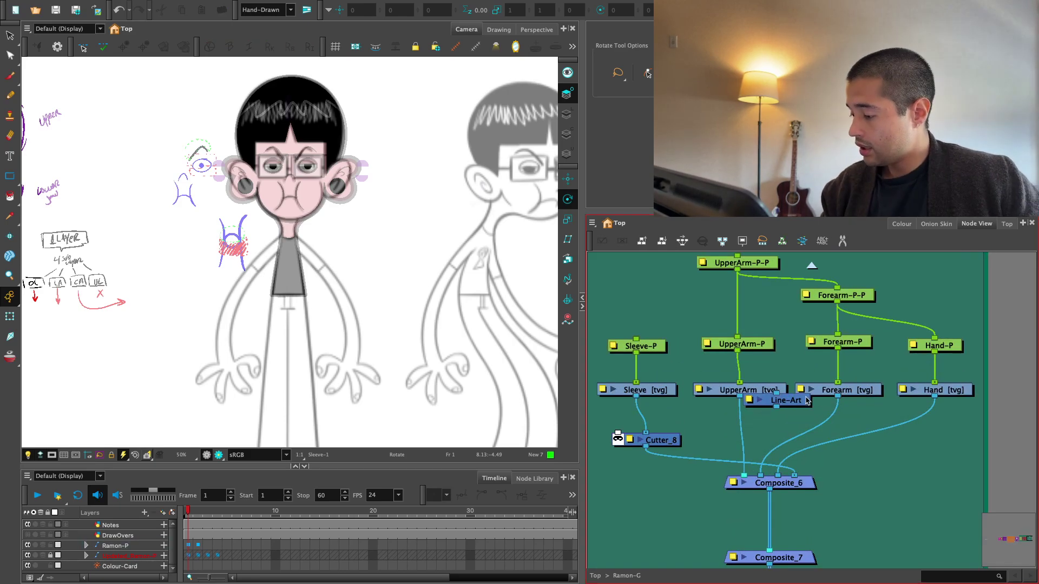
left_click_drag(807, 400, 953, 355)
Try pasting copies of the torso's LA_2, CA_2 and AP_2 nodes below the sleeve's cutter, and undo the paste
key("1")
key("1")
key("1")
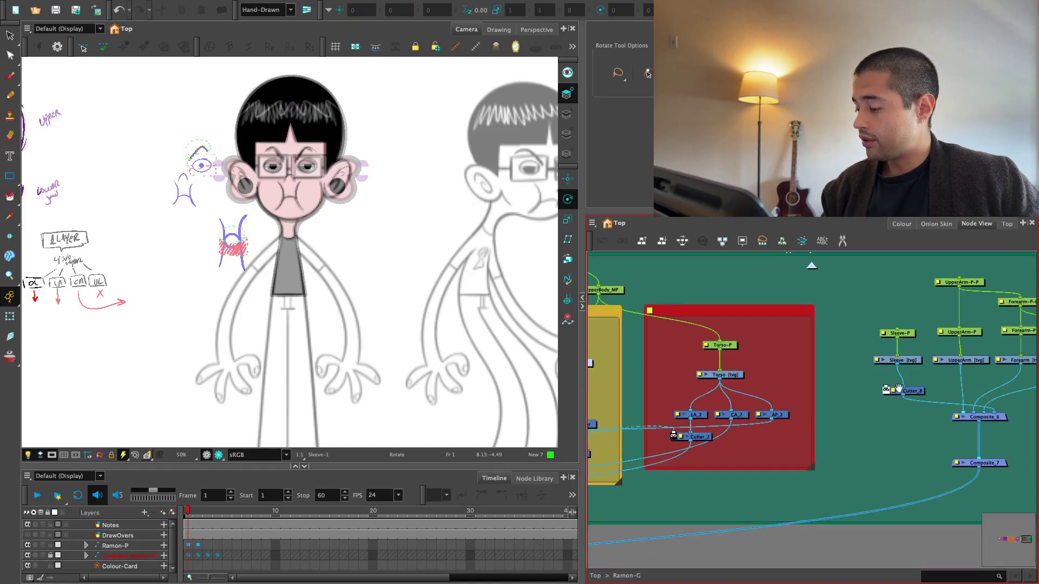
left_click_drag(740, 437, 765, 454)
key("2")
key("2")
left_click_drag(643, 417, 841, 451)
key("1")
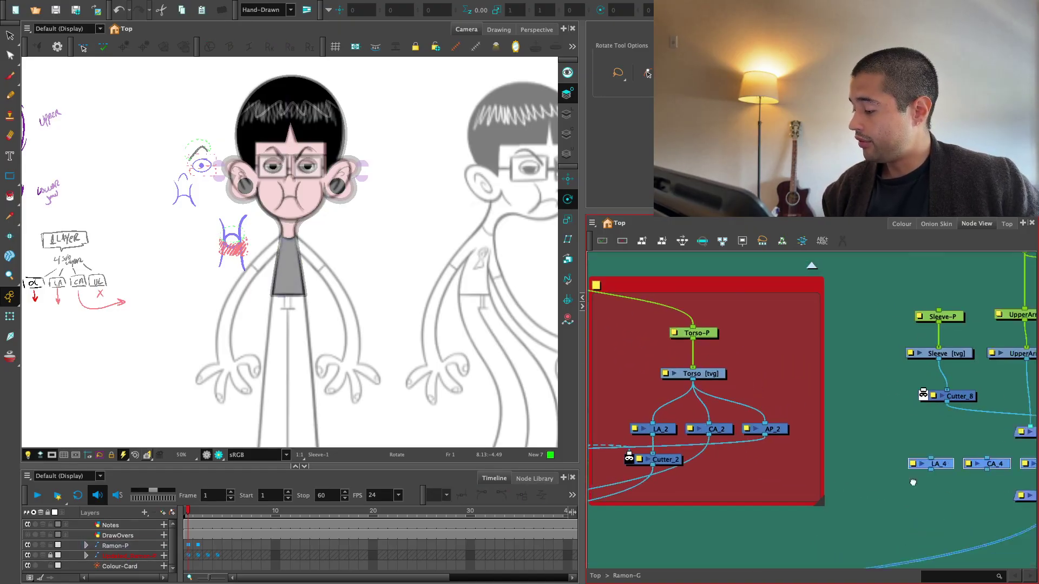
key("1")
key("ctrl+z")
Paste copies of the torso's LA_2, CA_2, AP_2 and Cutter_2 nodes below the arm nodes
left_click_drag(939, 446, 828, 446)
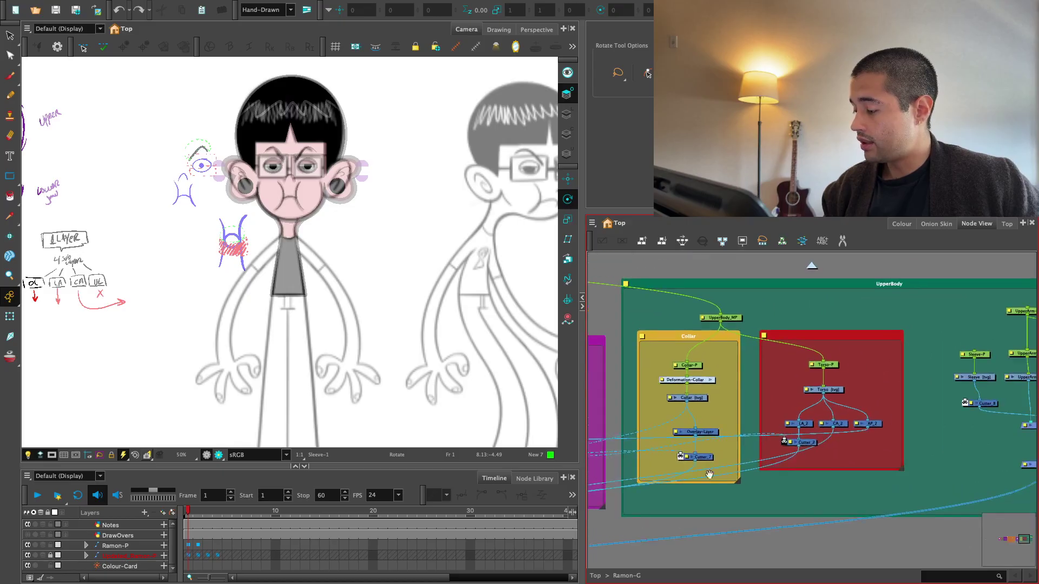
key("2")
left_click_drag(940, 482, 758, 466)
key("ctrl+v")
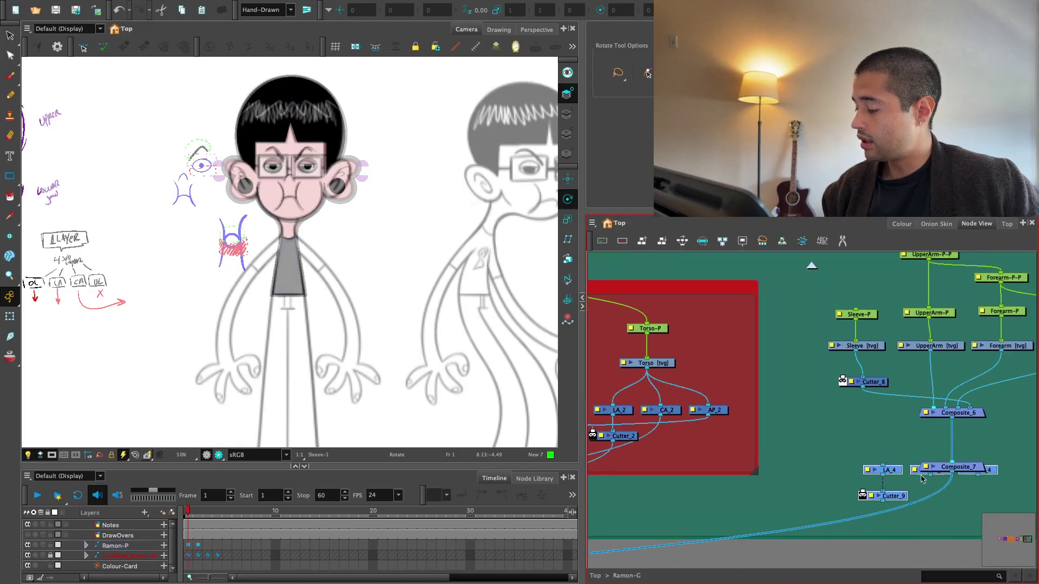
Move the pasted LA_4, CA_4, AP_4 and Cutter_9 nodes into the gap between the arm drawings and the composites
left_click_drag(862, 466, 674, 437)
key("1")
left_click_drag(844, 424, 794, 479)
left_click_drag(801, 474, 708, 529)
key("1")
left_click(820, 476)
key("1")
Spread the Hand, Forearm and UpperArm peg-and-drawing columns further apart
left_click_drag(820, 372, 759, 423)
left_click_drag(777, 412, 902, 408)
left_click_drag(754, 381, 715, 418)
mouse_move(729, 390)
left_mouse_down()
mouse_move(741, 383)
mouse_move(731, 382)
left_mouse_up()
left_click_drag(748, 360, 716, 418)
left_click_drag(723, 390, 770, 393)
left_click_drag(707, 348, 669, 418)
left_click_drag(680, 408, 695, 407)
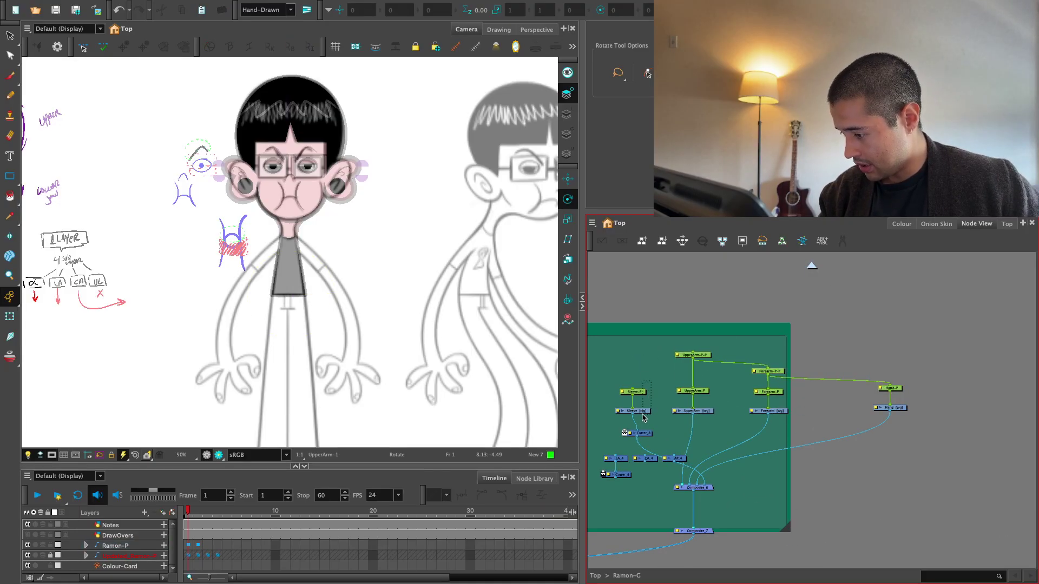
Place the LA_4, CA_4, AP_4 and Cutter_9 set under the UpperArm drawing and move the Forearm and Hand columns further out
mouse_move(689, 448)
left_mouse_down()
mouse_move(597, 484)
mouse_move(733, 436)
mouse_move(691, 444)
left_mouse_up()
key("2")
key("2")
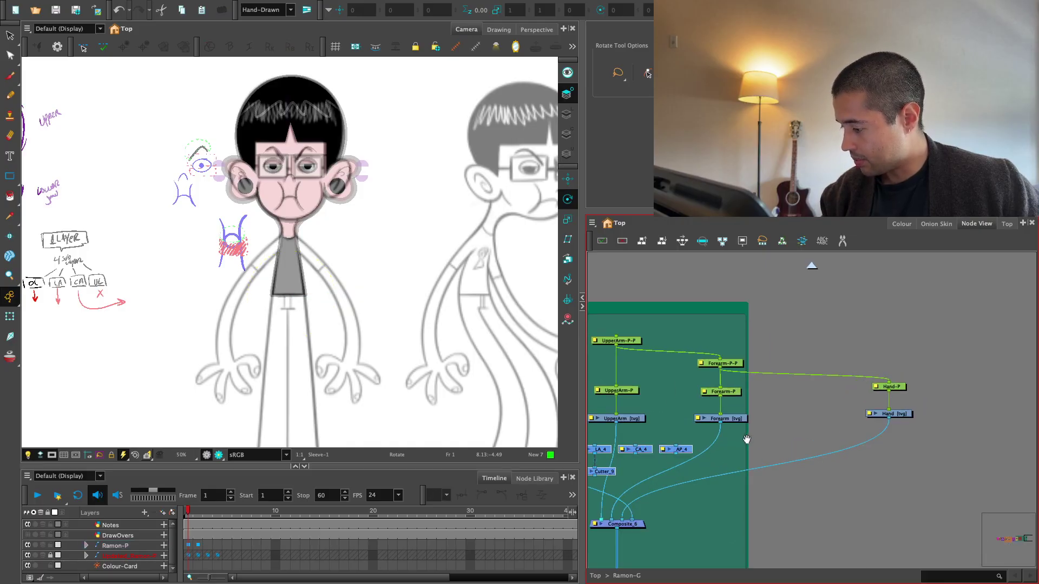
key("1")
left_click_drag(773, 346, 719, 423)
left_click_drag(749, 391, 779, 395)
left_click_drag(906, 375, 906, 412)
left_click_drag(764, 458, 823, 431)
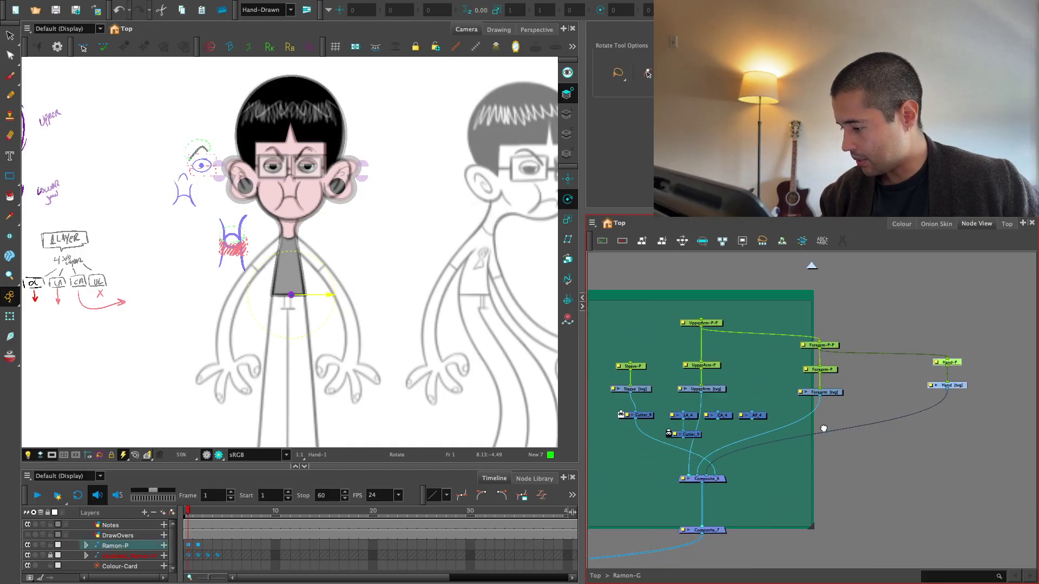
Duplicate the UpperArm's LA, CA, AP and Cutter set twice, placing one copy under the Forearm drawing and one under the Hand drawing
key("2")
left_click_drag(777, 399, 641, 446)
key("super+c")
key("super+v")
left_click_drag(882, 448, 789, 438)
key("2")
key("super+v")
left_click_drag(905, 452, 828, 436)
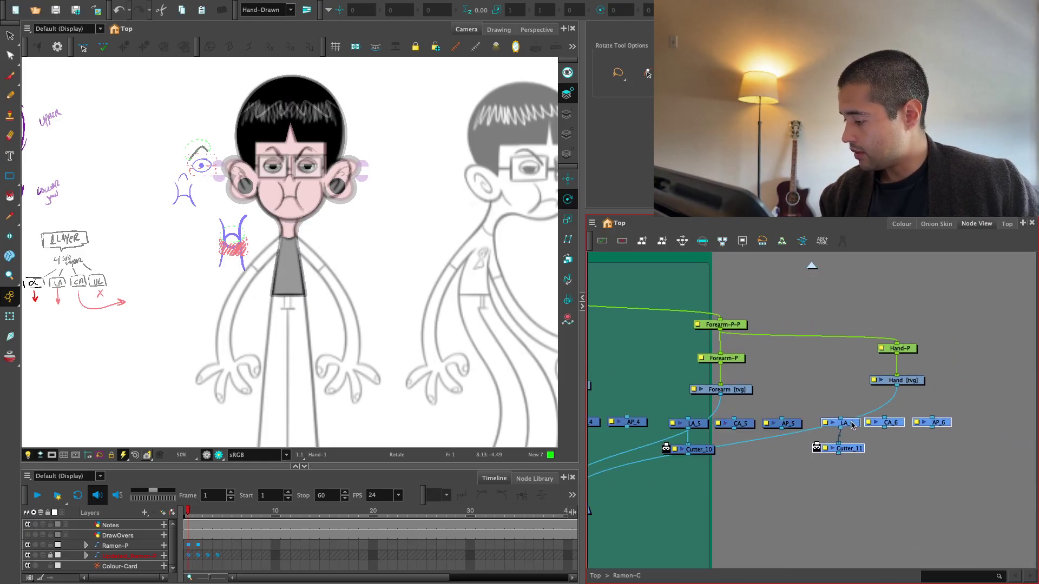
Enlarge the UpperBody backdrop until it encloses the whole widened arm network
key("2")
key("2")
left_click_drag(805, 512, 991, 537)
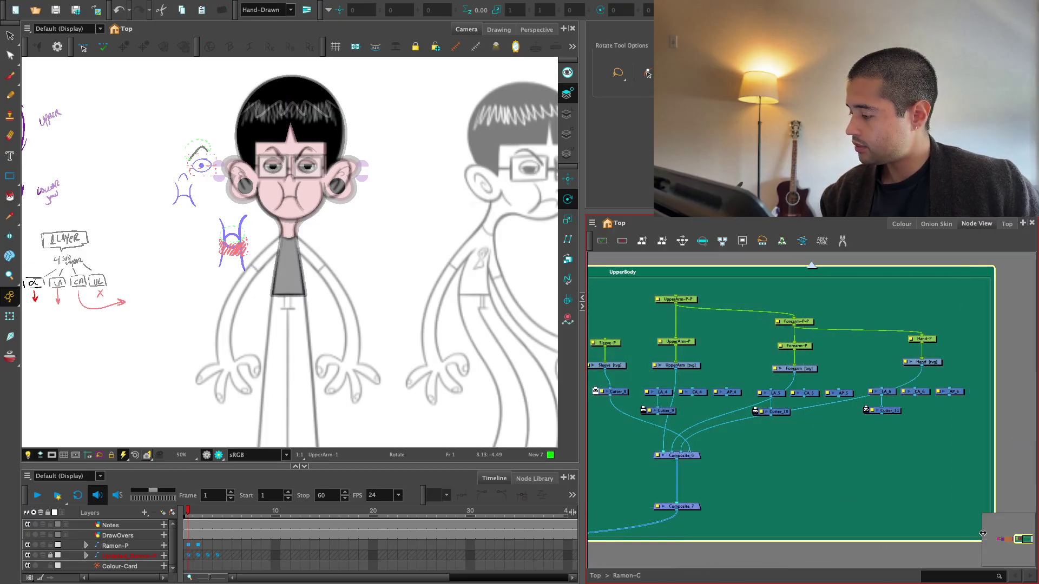
Tidy the position of Composite_6 and connect the Sleeve-P peg to the UpperArm-P-P parent peg
left_click(834, 460)
key("1")
key("2")
left_click_drag(830, 460, 850, 435)
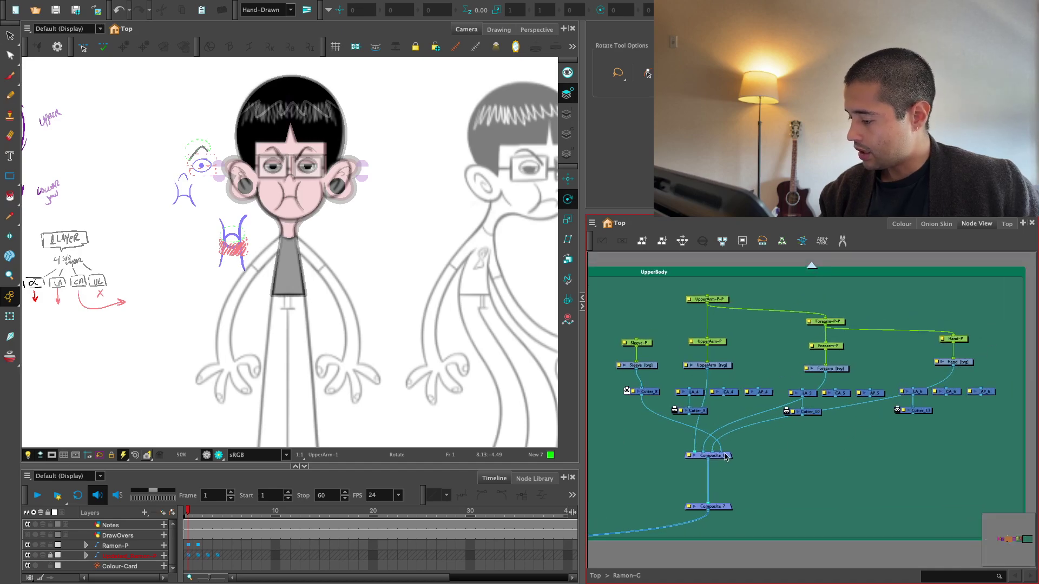
left_click_drag(727, 458, 728, 464)
left_click(759, 423)
key("2")
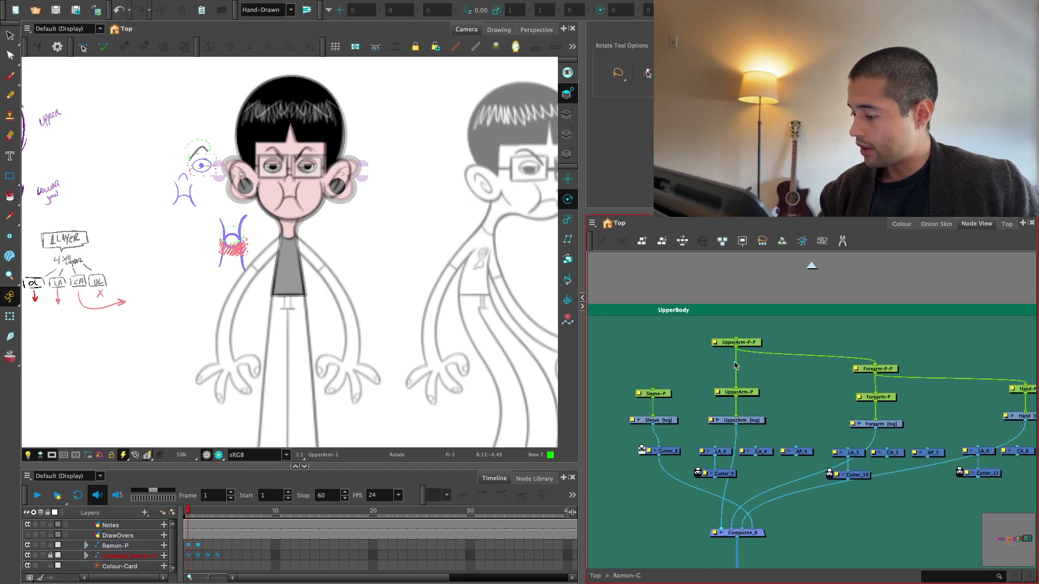
key("1")
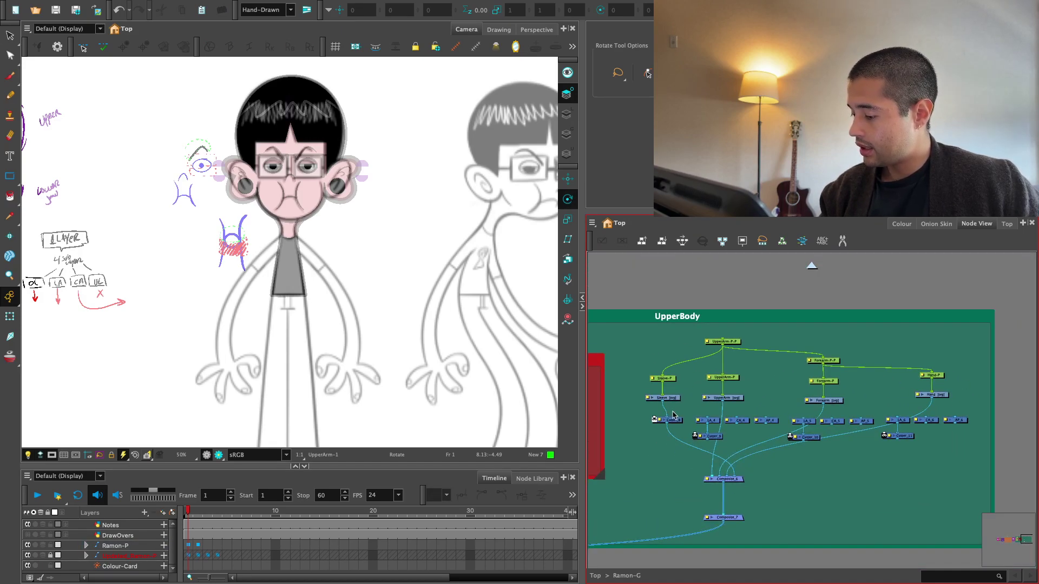
key("2")
left_click(694, 404)
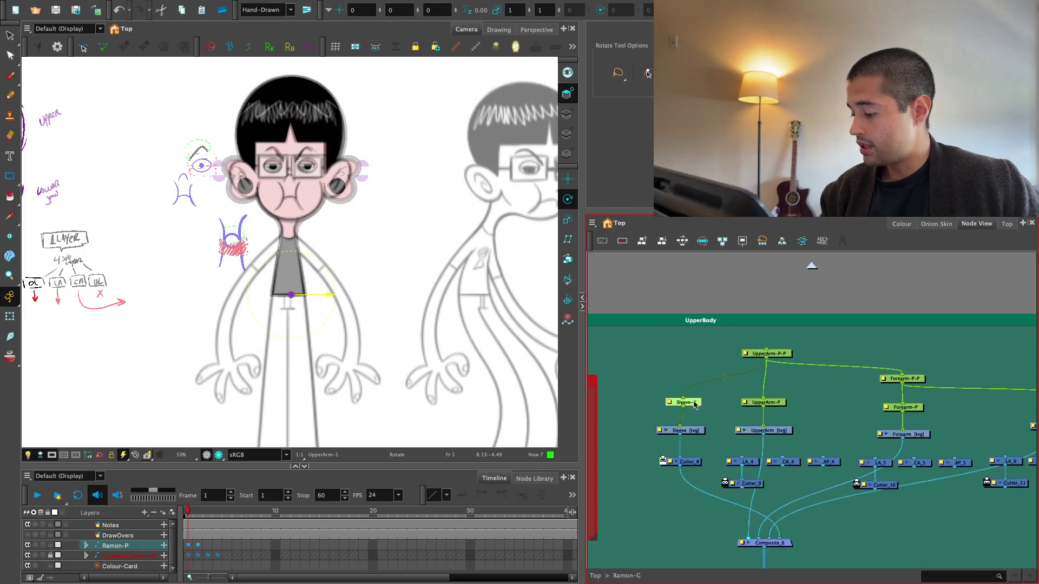
key("1")
left_click_drag(644, 334, 989, 486)
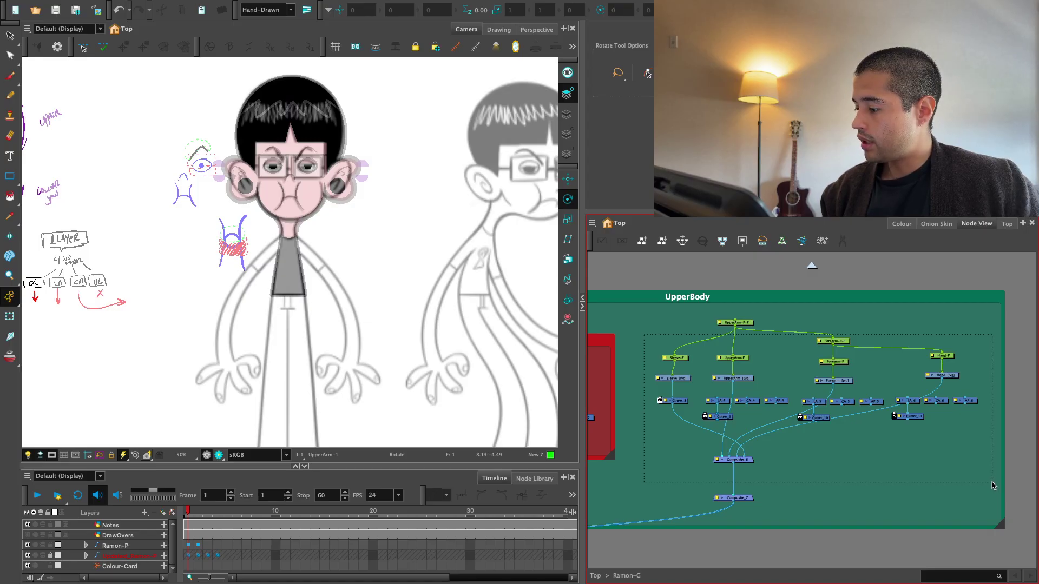
left_click_drag(994, 486, 993, 486)
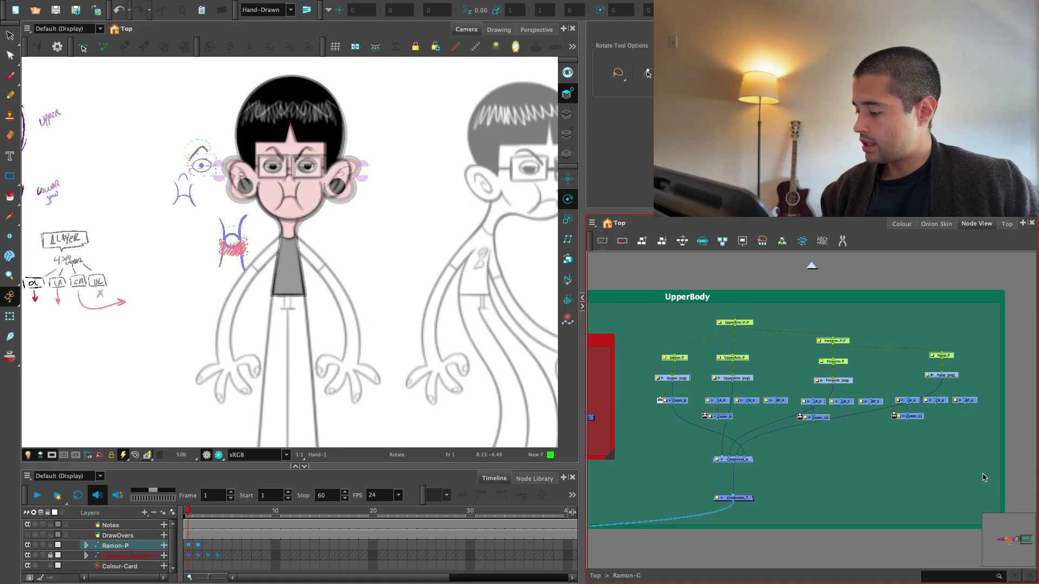
key("ctrl+g")
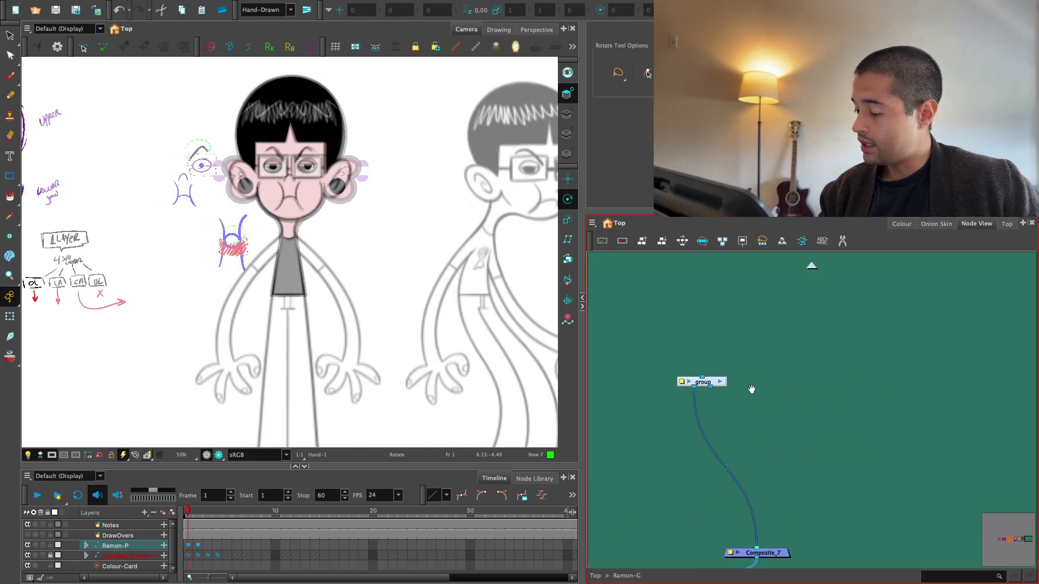
key("ctrl+z")
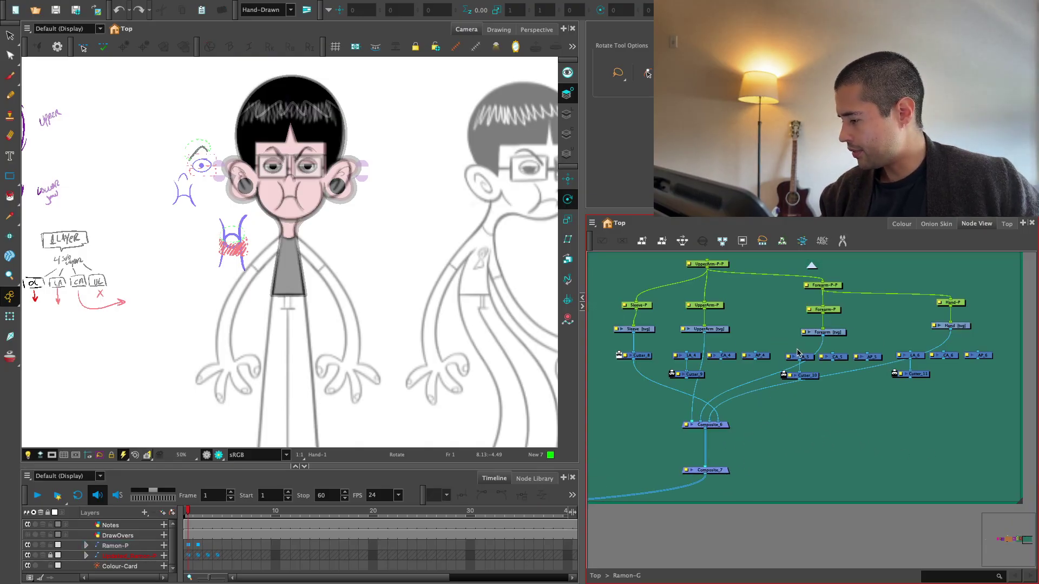
Connect the UpperArm drawing to LA_4, CA_4 and AP_4, and the Forearm drawing to LA_5, CA_5 and AP_5
left_click(822, 392)
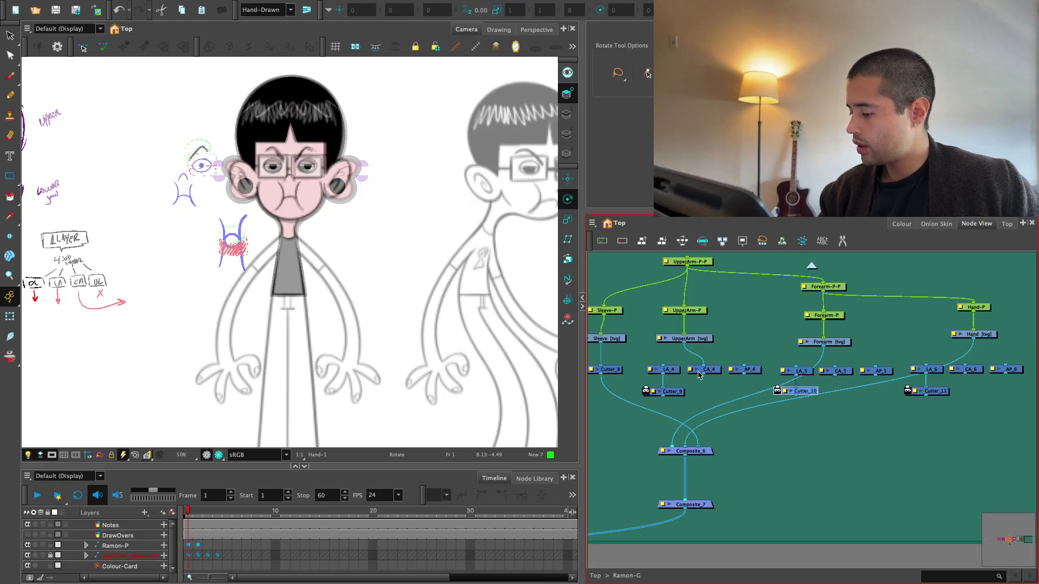
key("2")
left_click_drag(772, 410, 805, 436)
scroll(869, 442, "right", 5)
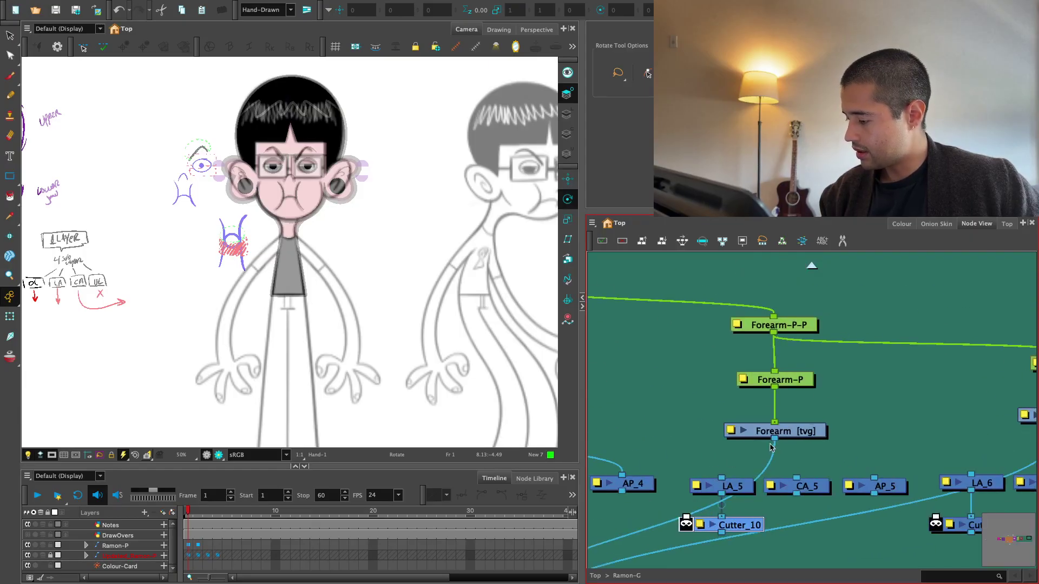
scroll(882, 481, "right", 5)
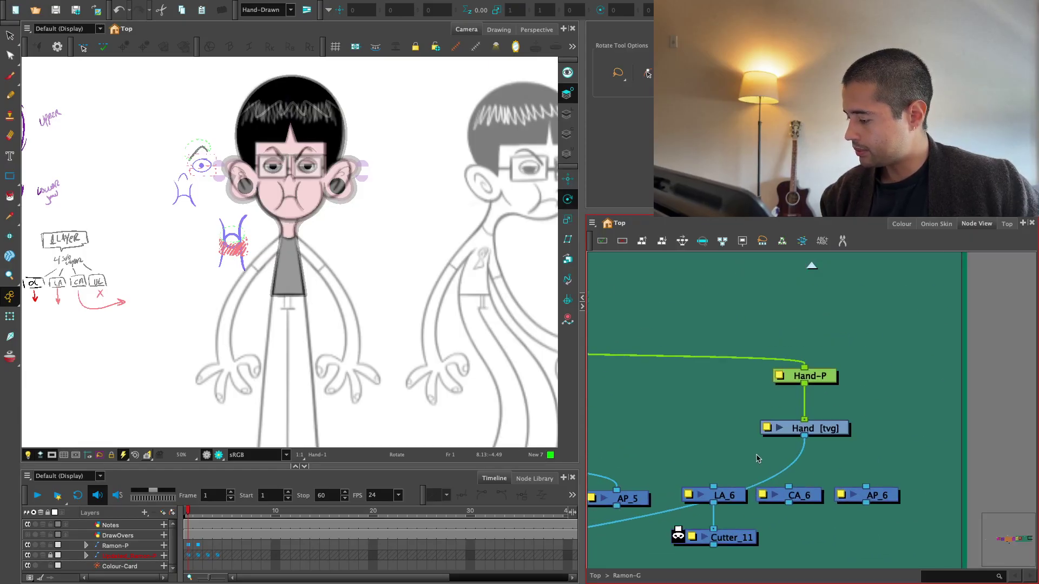
Connect the Hand drawing to its LA_6, CA_6 and AP_6 nodes
left_click_drag(805, 436, 788, 485)
left_click_drag(804, 436, 866, 486)
scroll(812, 441, "down", 3)
scroll(791, 434, "left", 5)
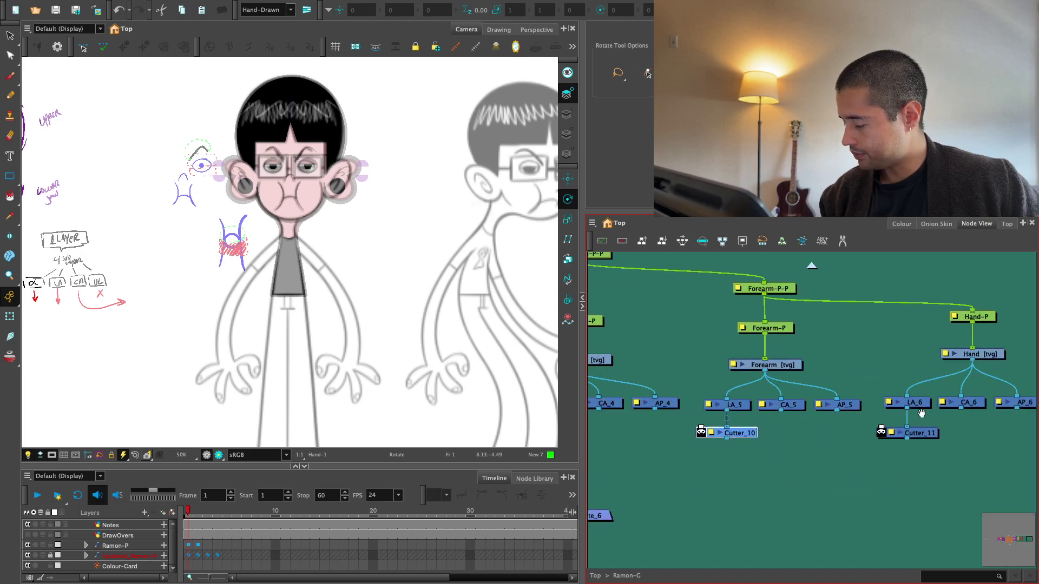
Wire the UpperArm's Cutter_9, CA_4 and AP_4 nodes into Composite_6, using a temporary composite that is removed again
scroll(791, 434, "up", 2)
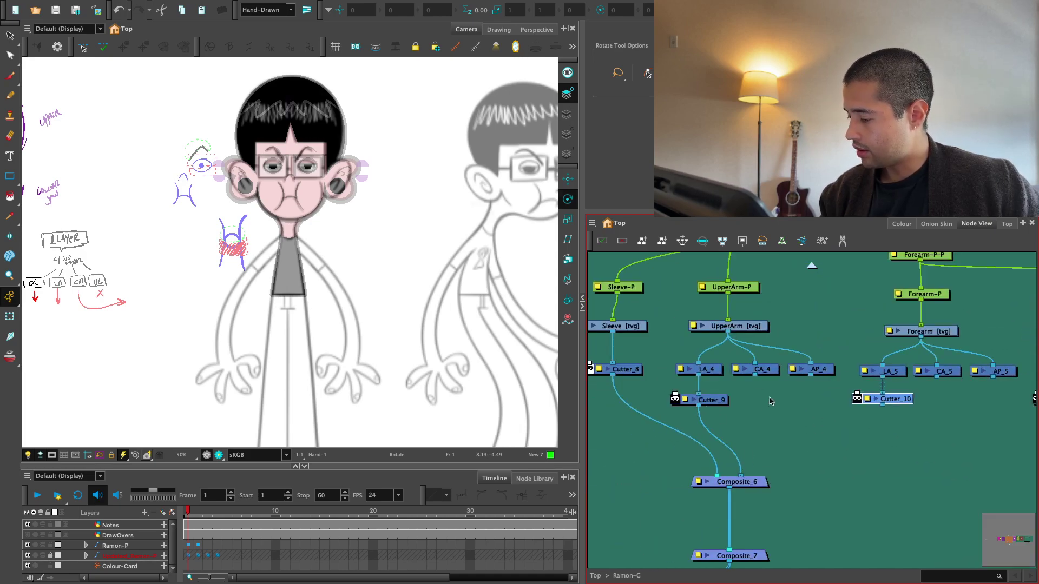
left_click_drag(823, 359, 699, 403)
key("shift+c")
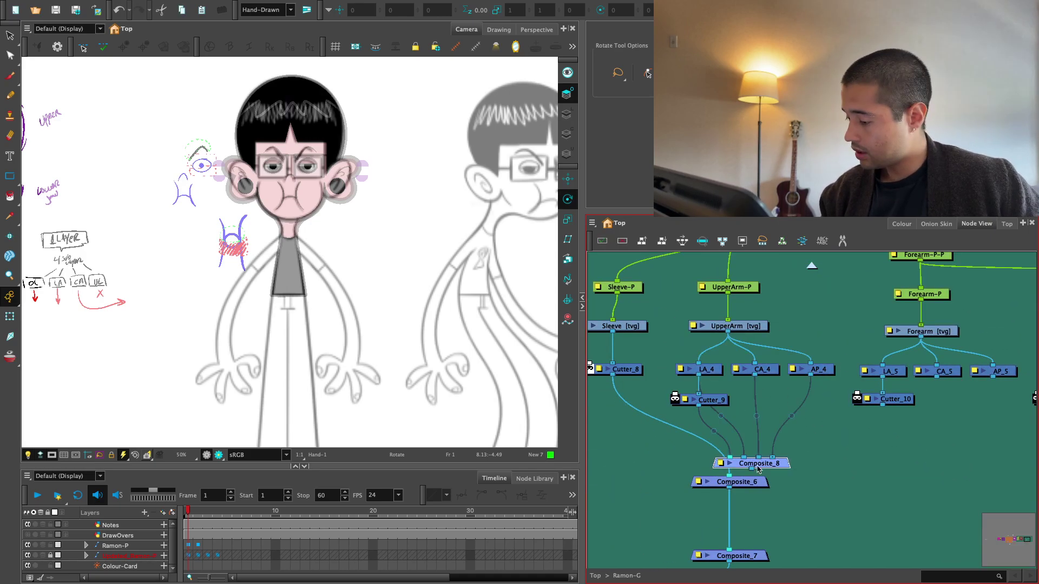
left_click_drag(752, 469, 740, 480)
key("ctrl+z")
key("ctrl+z")
scroll(763, 431, "down", 2)
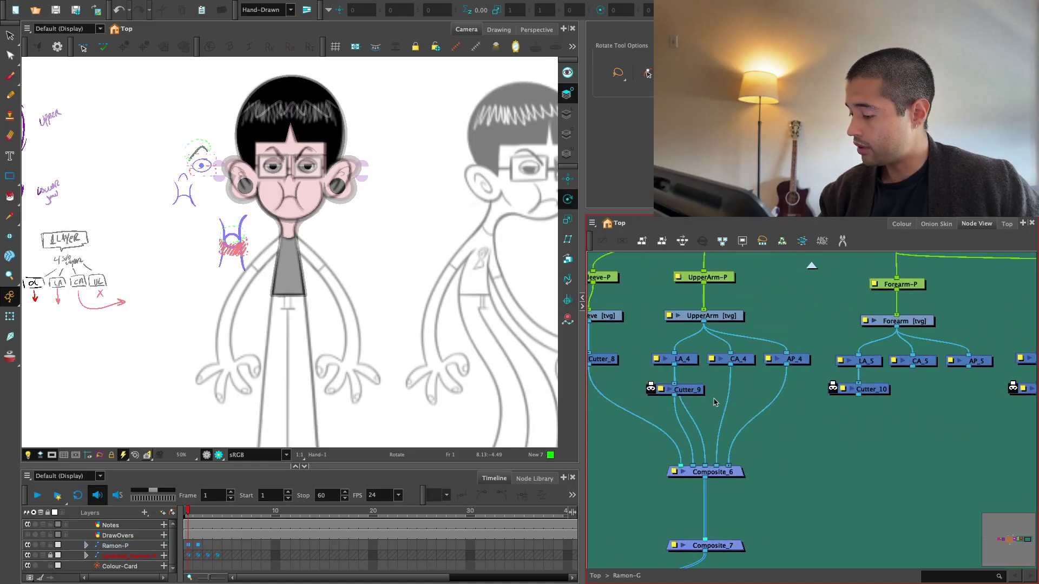
Wire the Forearm's Cutter_10, CA_5 and AP_5 nodes into Composite_6 through a temporary composite, and reposition Cutter_10 below LA_5
left_click_drag(705, 408, 581, 429)
left_click_drag(698, 369, 851, 427)
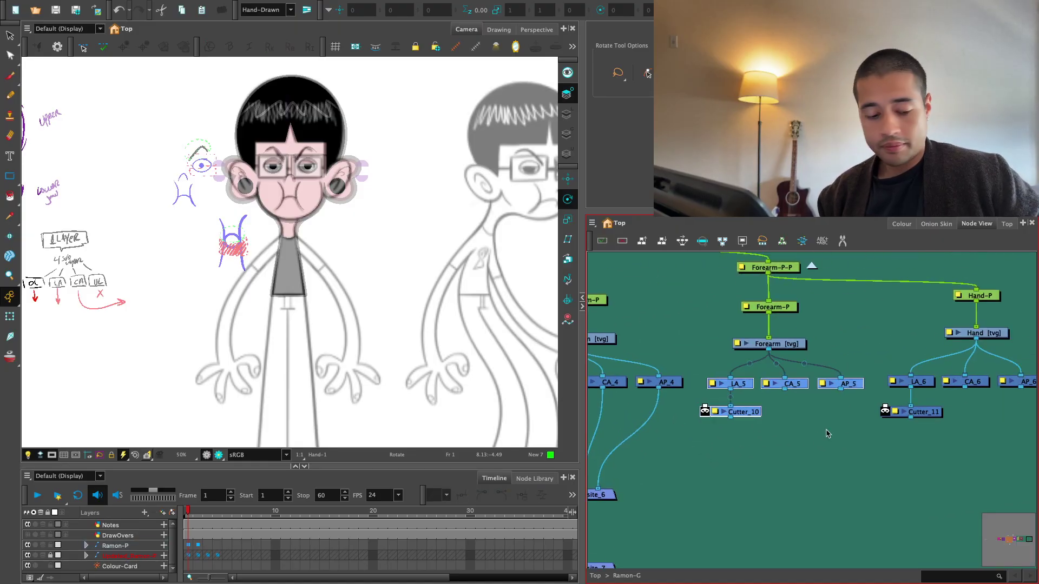
key("shift+c")
left_click_drag(771, 488, 666, 452)
key("Delete")
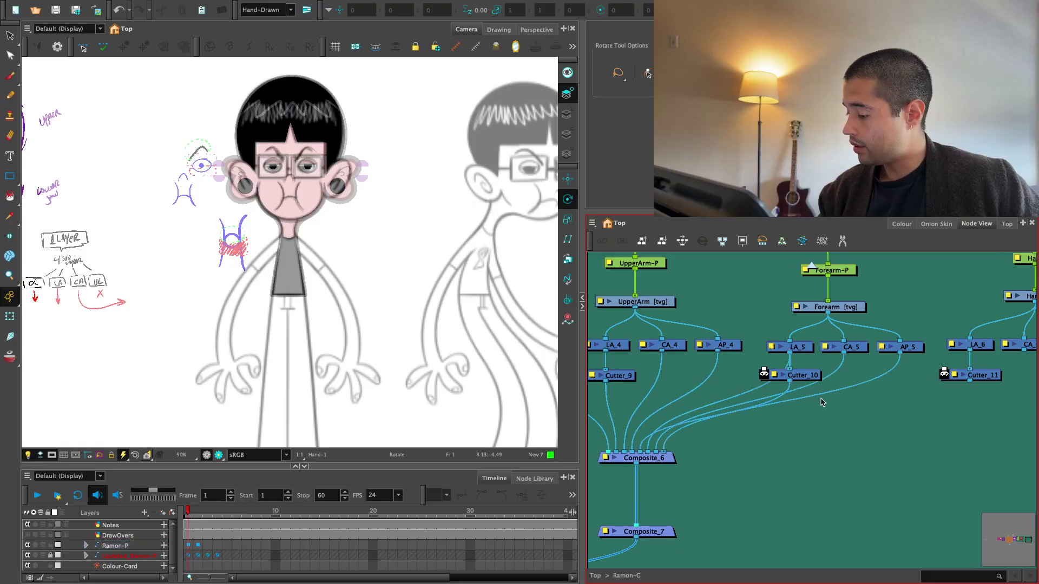
scroll(796, 402, "up", 1)
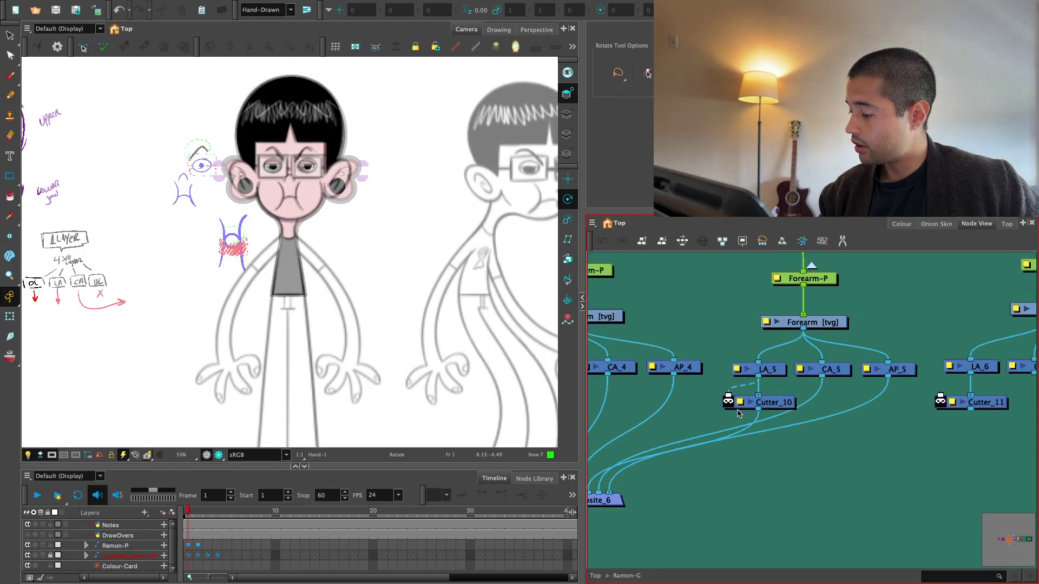
left_click(758, 388)
Wire the Hand's Cutter_11, CA_6 and AP_6 nodes into Composite_6 through a temporary composite, and adjust Cutter_11 below LA_6
scroll(816, 407, "down", 1)
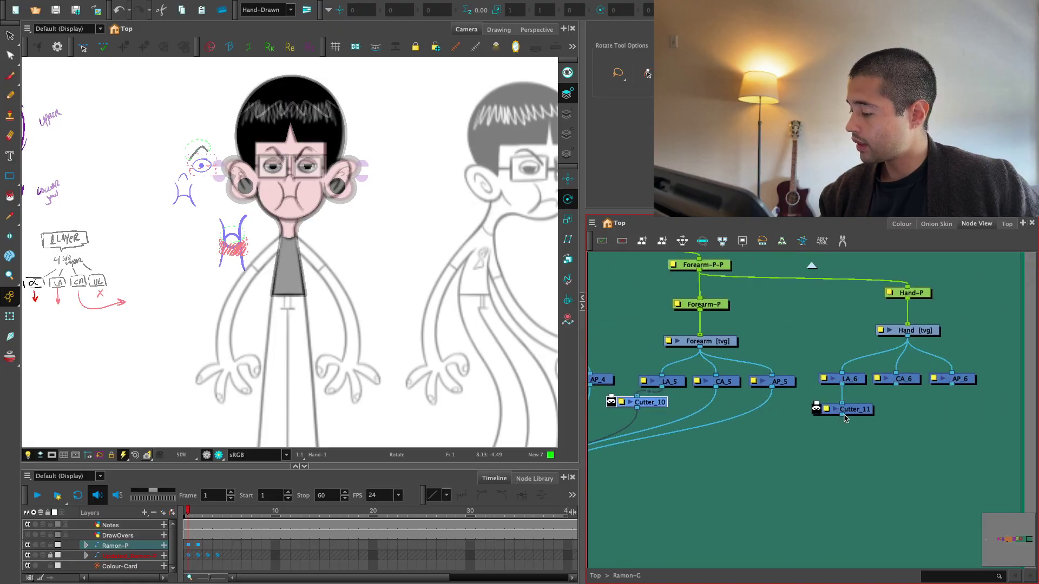
scroll(846, 419, "down", 1)
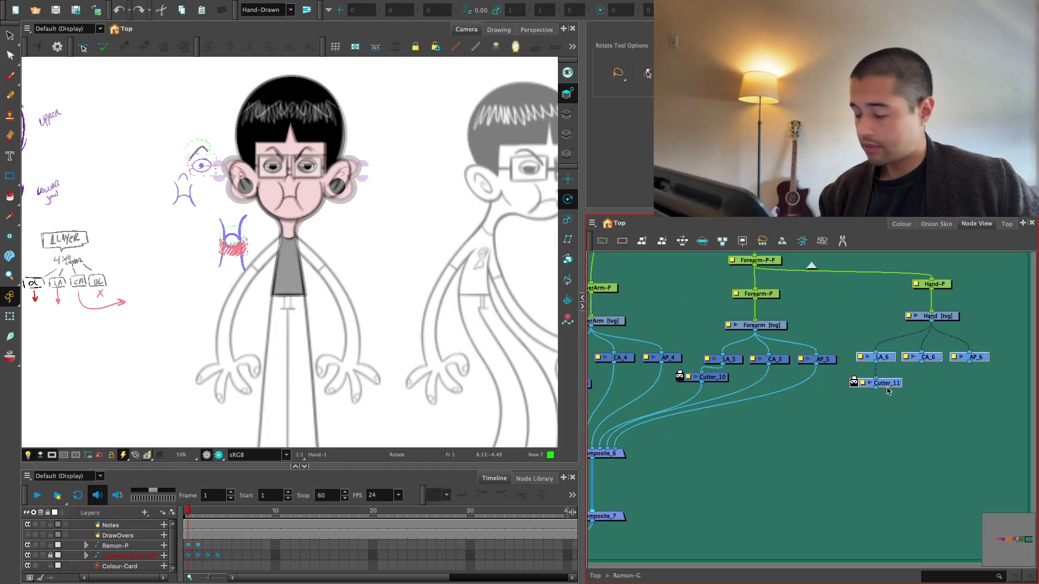
key("c")
left_click_drag(919, 442, 619, 445)
scroll(929, 449, "up", 1)
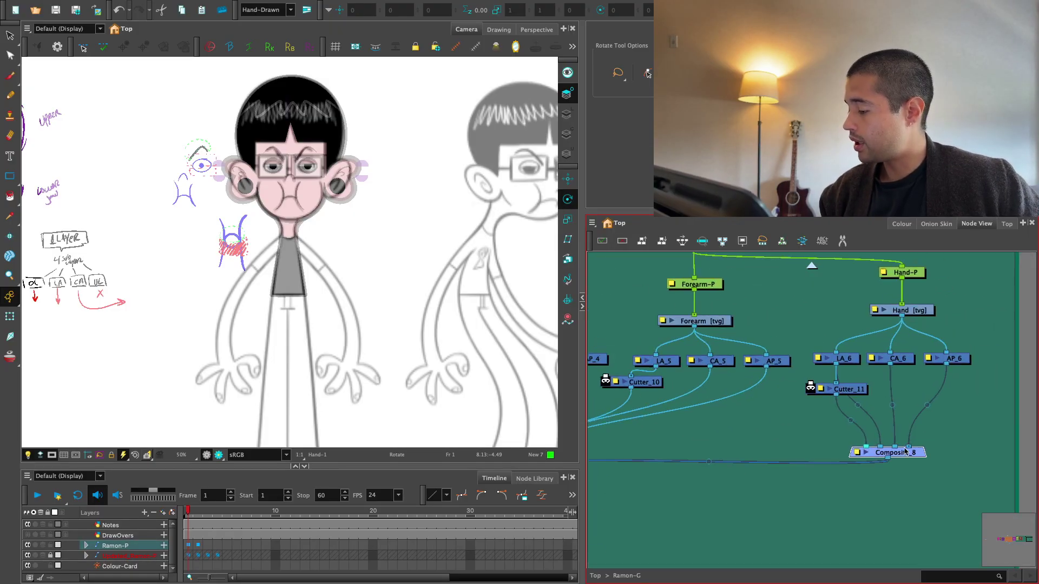
key("ctrl+z")
scroll(804, 446, "up", 2)
mouse_move(806, 401)
left_mouse_down()
mouse_move(824, 420)
mouse_move(806, 395)
left_mouse_up()
scroll(815, 422, "down", 1)
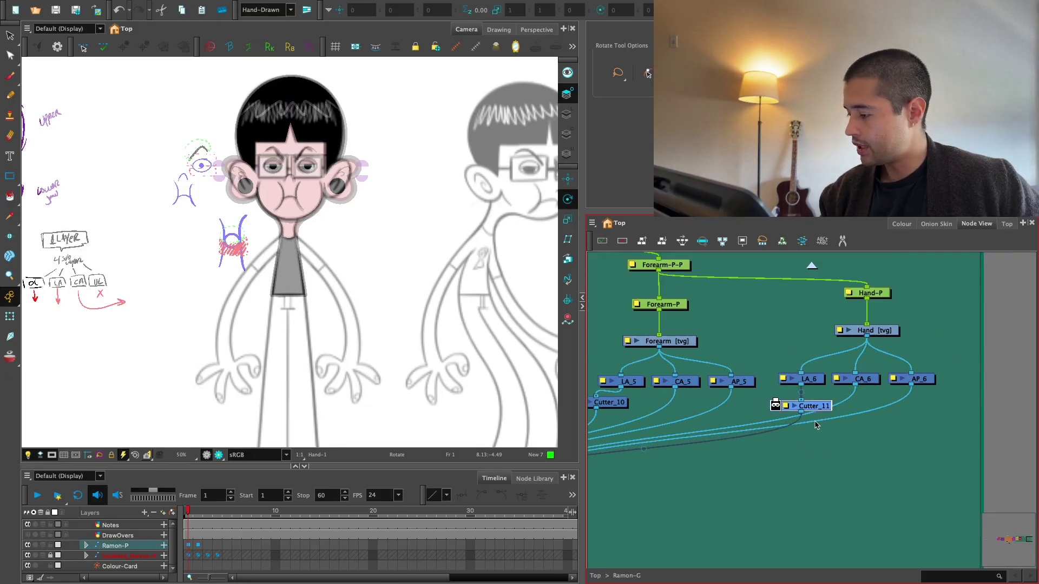
Group all the arm nodes down to Composite_6, place the group above Composite_7 and name it Arm_G
scroll(817, 426, "down", 3)
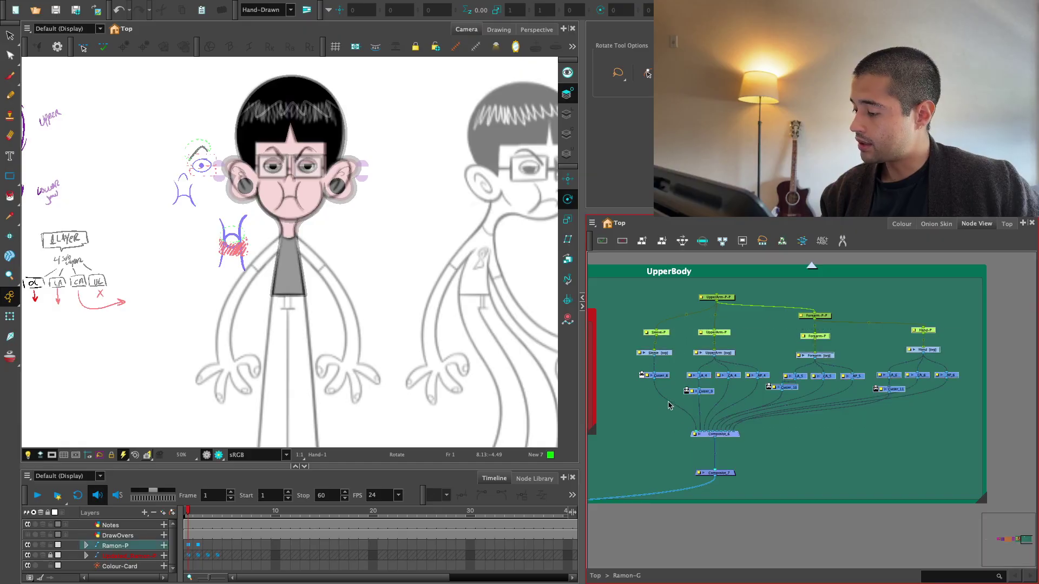
left_click_drag(622, 287, 963, 453)
key("ctrl+g")
scroll(806, 419, "up", 1)
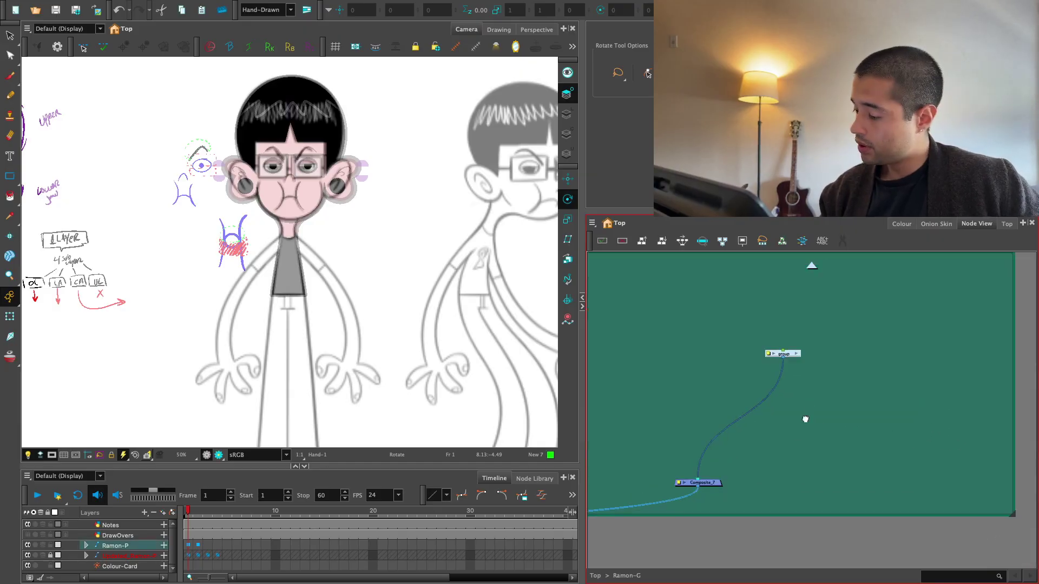
scroll(805, 420, "up", 1)
left_click_drag(847, 355, 720, 373)
double_click(736, 375)
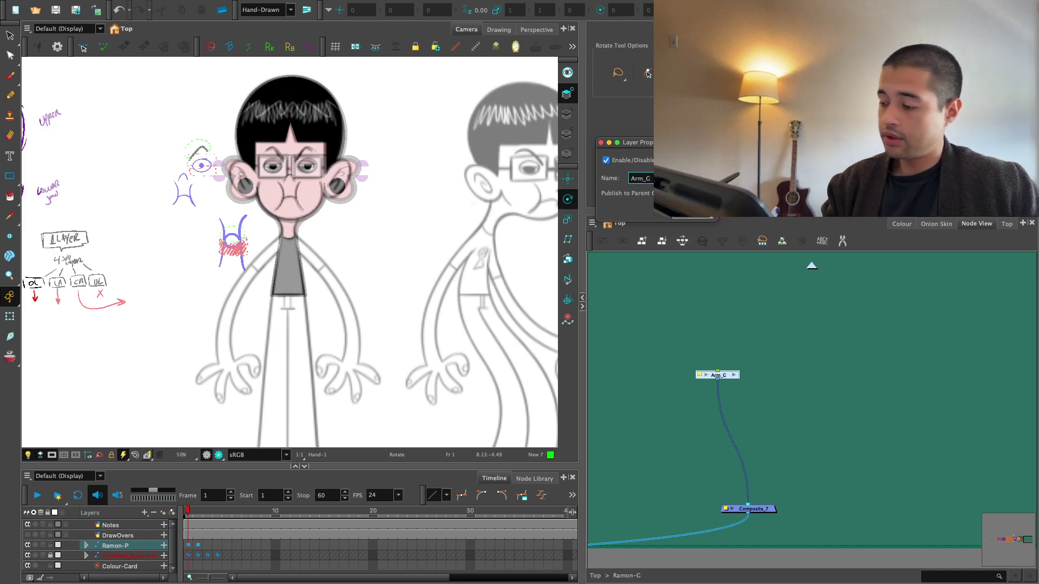
left_click(693, 213)
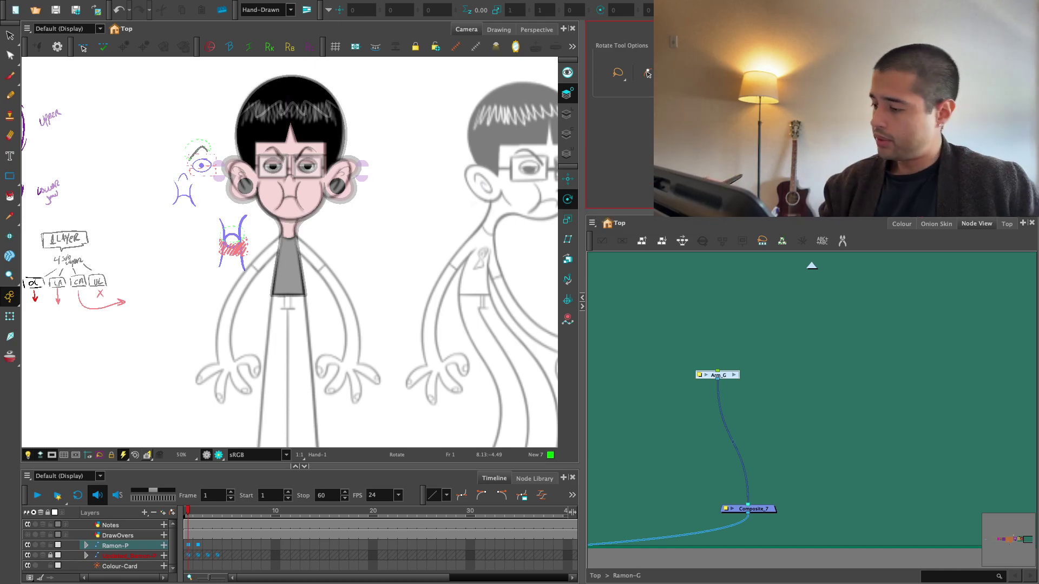
Add a parent peg above the Arm_G group and rename it Arms_MP
key("ctrl+p")
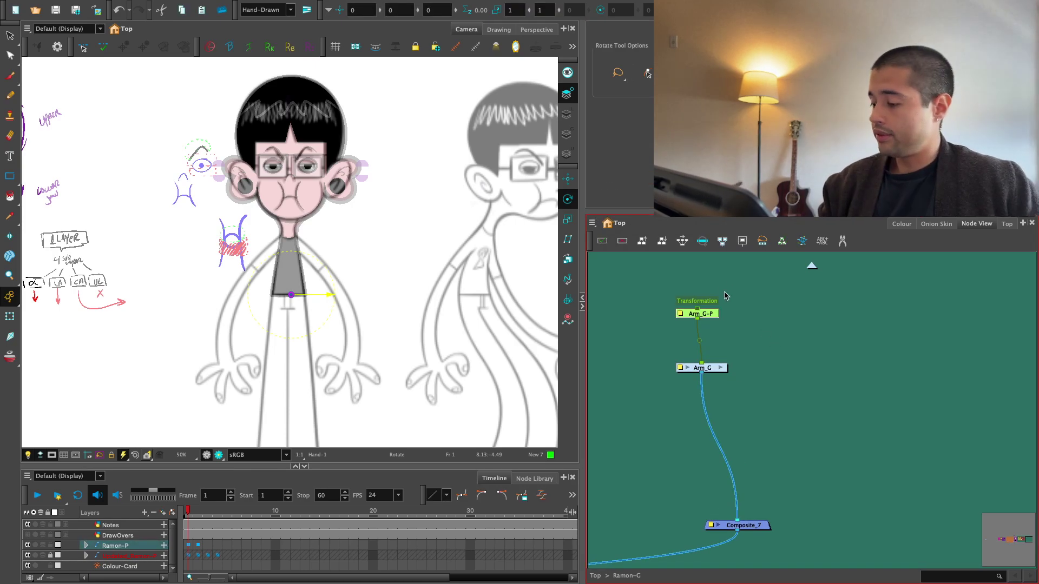
double_click(698, 314)
type("a")
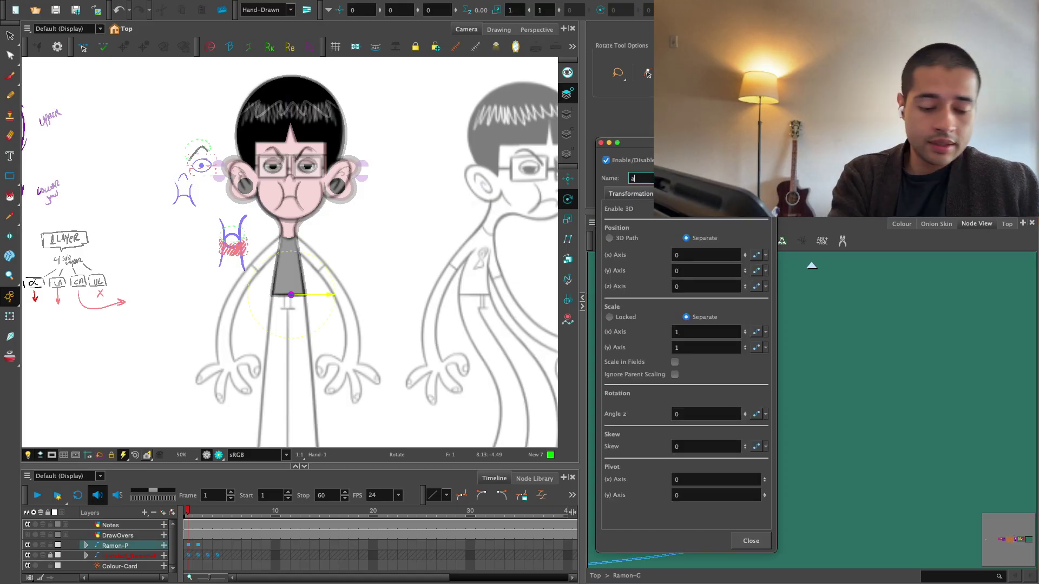
key("BackSpace")
type("Arms_M")
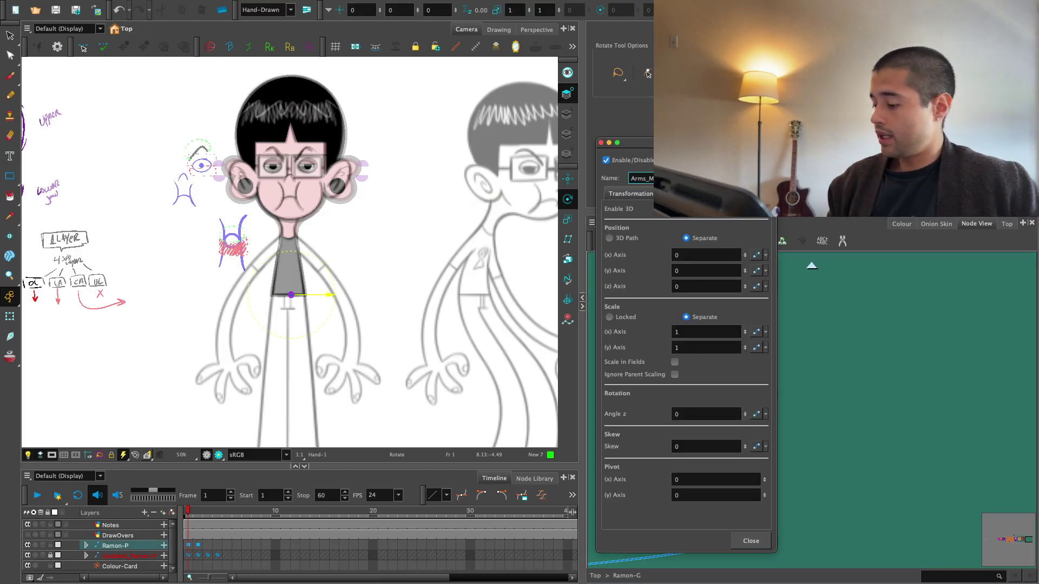
left_click(754, 544)
Rearrange the Arms_MP peg and the Arm_G group so they sit closer above Composite_7
left_click_drag(730, 433, 826, 390)
key("1")
left_click_drag(819, 313, 798, 364)
left_click(747, 395, "shift")
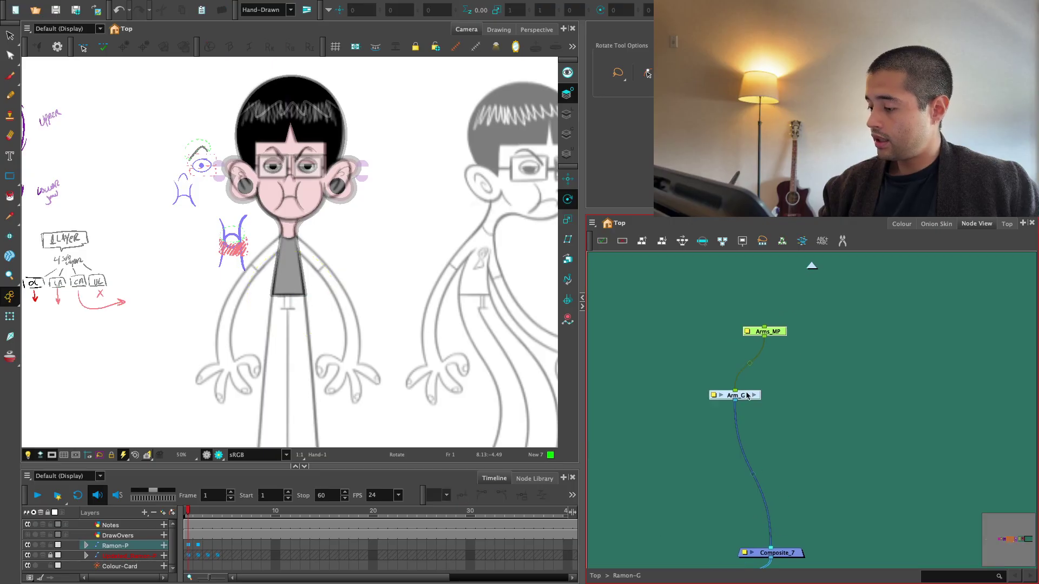
key("1")
mouse_move(747, 395)
left_mouse_down()
mouse_move(704, 426)
mouse_move(752, 382)
left_mouse_up()
left_click_drag(795, 480, 765, 422)
key("2")
left_click_drag(794, 377, 798, 455)
left_click(704, 439)
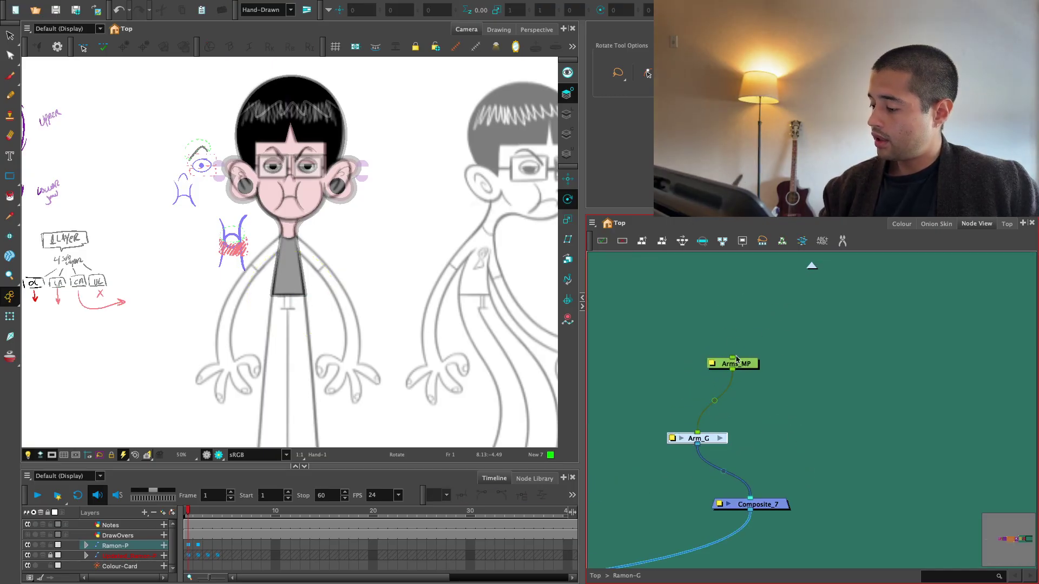
Try cloning the Arm_G group with drawings only, and delete the clone
left_click(592, 223)
mouse_move(617, 263)
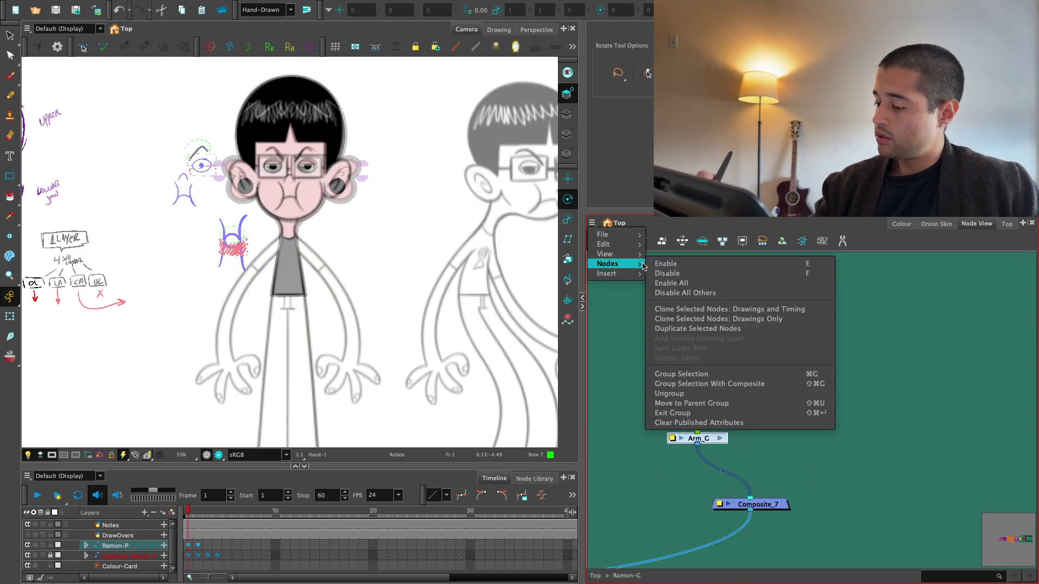
left_click(698, 320)
mouse_move(736, 385)
left_mouse_down()
mouse_move(794, 439)
mouse_move(762, 498)
left_mouse_up()
left_click_drag(786, 464, 782, 467)
key("Delete")
Move Arm_G closer beneath Arms_MP, enter the group and select the UpperArm drawing
left_click_drag(715, 436, 726, 425)
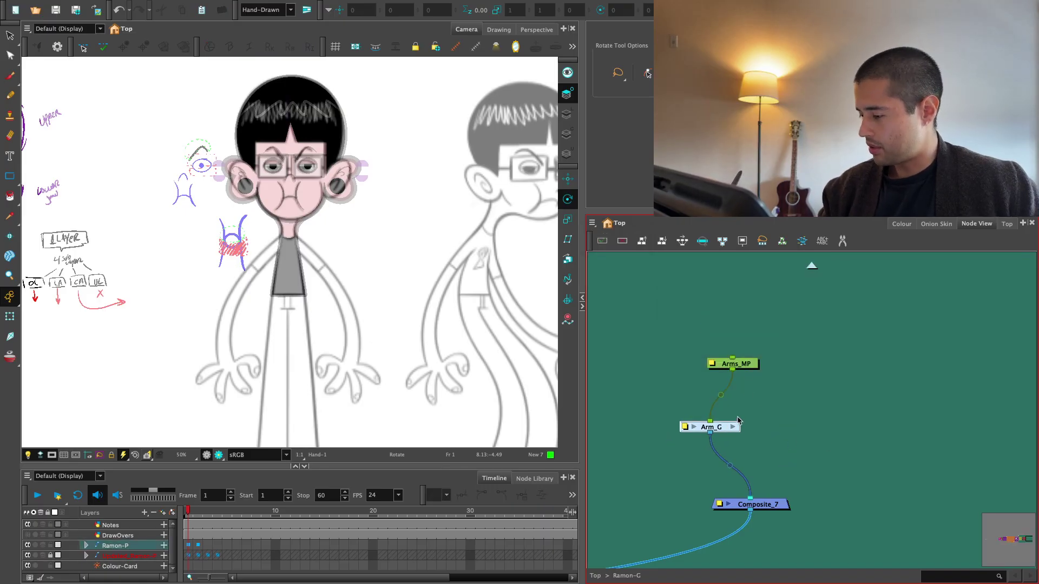
key("super+e")
key("1")
left_click_drag(789, 481, 750, 479)
key("1")
key("1")
left_click_drag(768, 334, 695, 319)
key("2")
left_click_drag(817, 431, 839, 378)
left_click_drag(779, 483, 743, 510)
key("2")
left_click(724, 426)
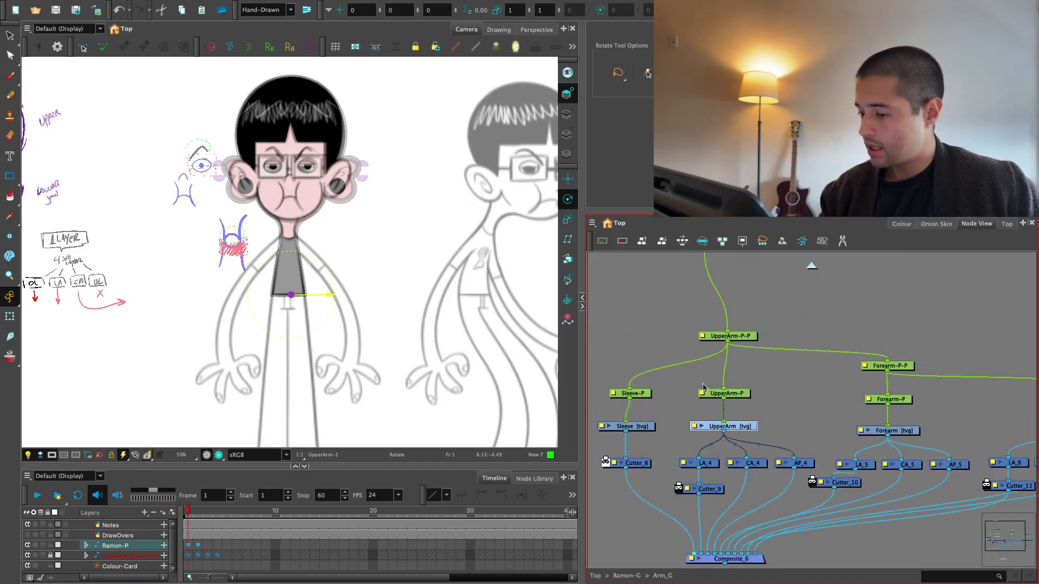
Choose the Ellipse tool for the UpperArm drawing and show the Ramon_Colors palette
key("alt+b")
scroll(461, 377, "up", 2)
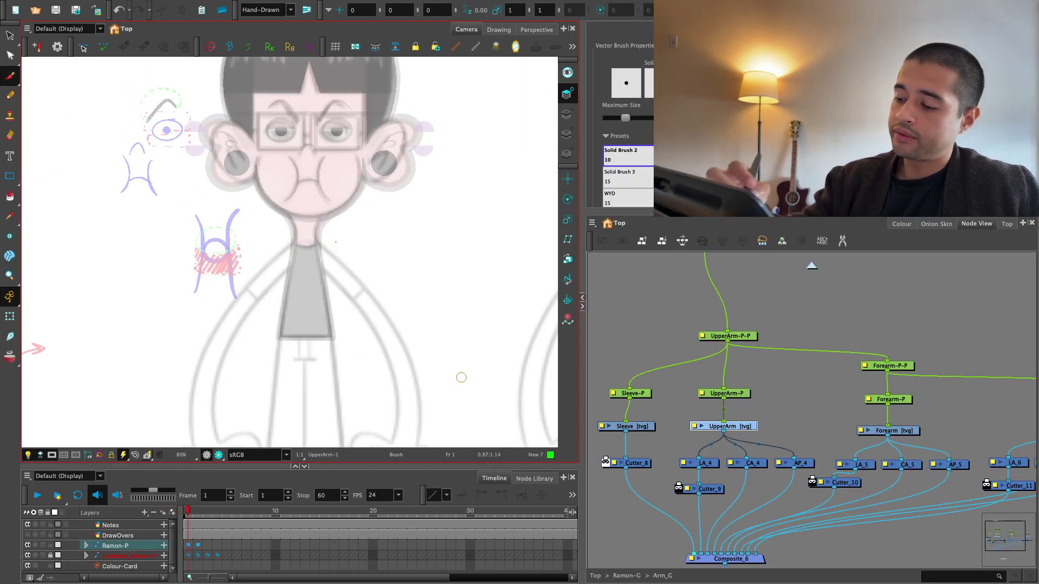
left_click(10, 176)
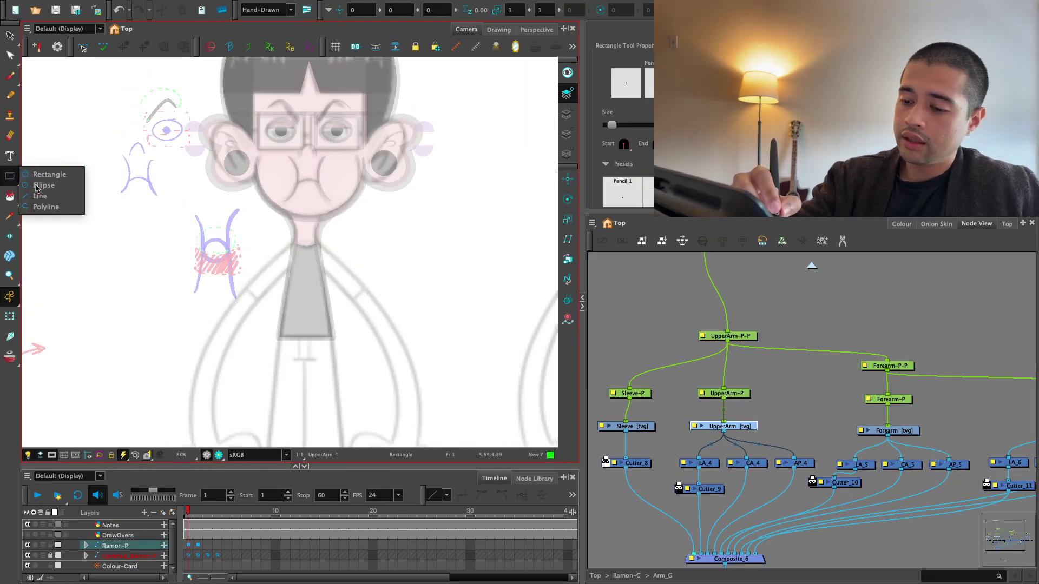
left_click(46, 184)
key("2")
key("2")
key("2")
left_click(902, 224)
scroll(476, 371, "down", 7)
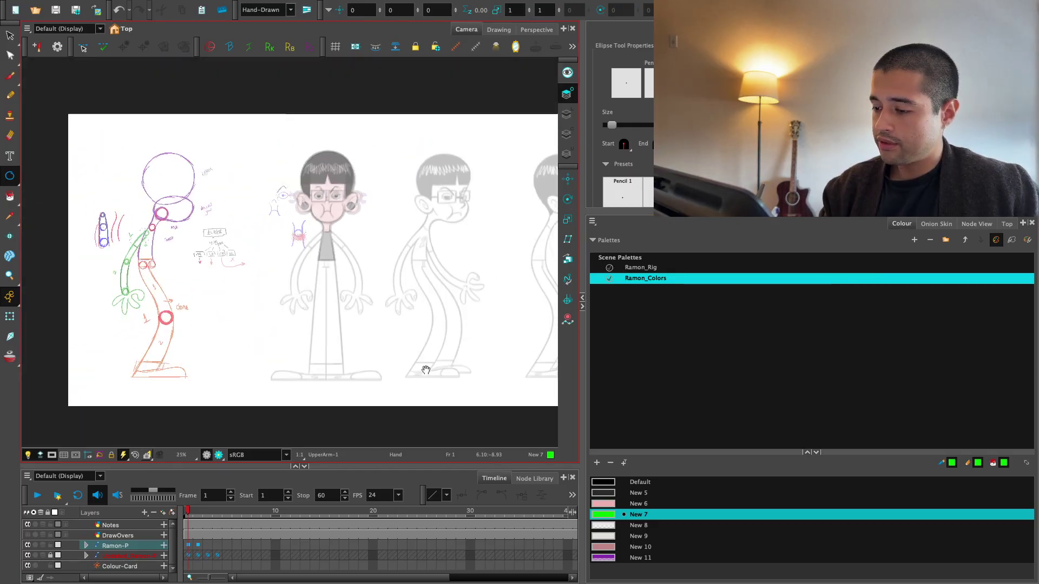
Create an empty drawing at frame 1 of the DrawOvers layer and select the Default black colour
scroll(426, 370, "up", 4)
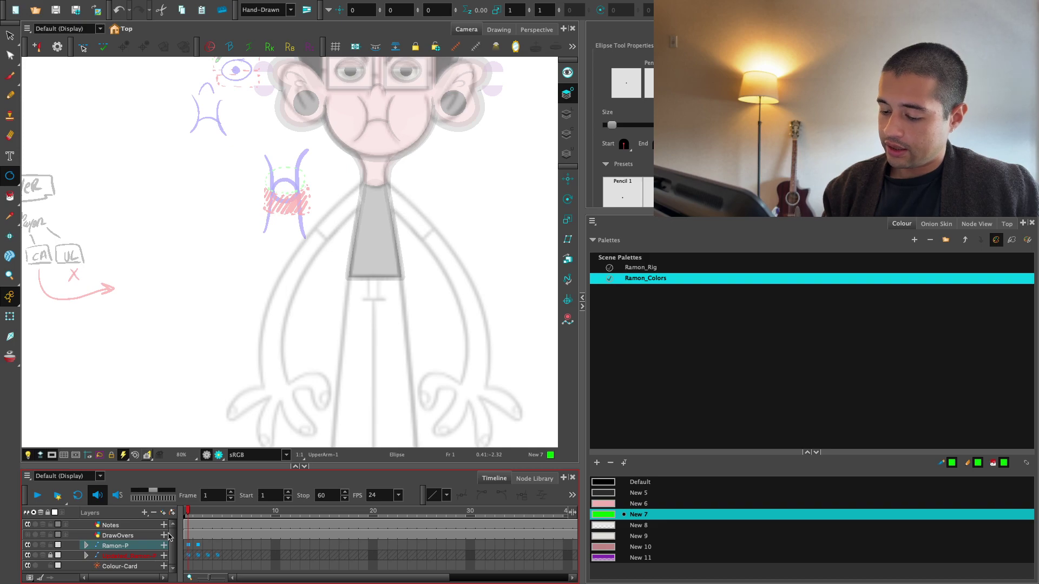
left_click(150, 526)
left_click(98, 536)
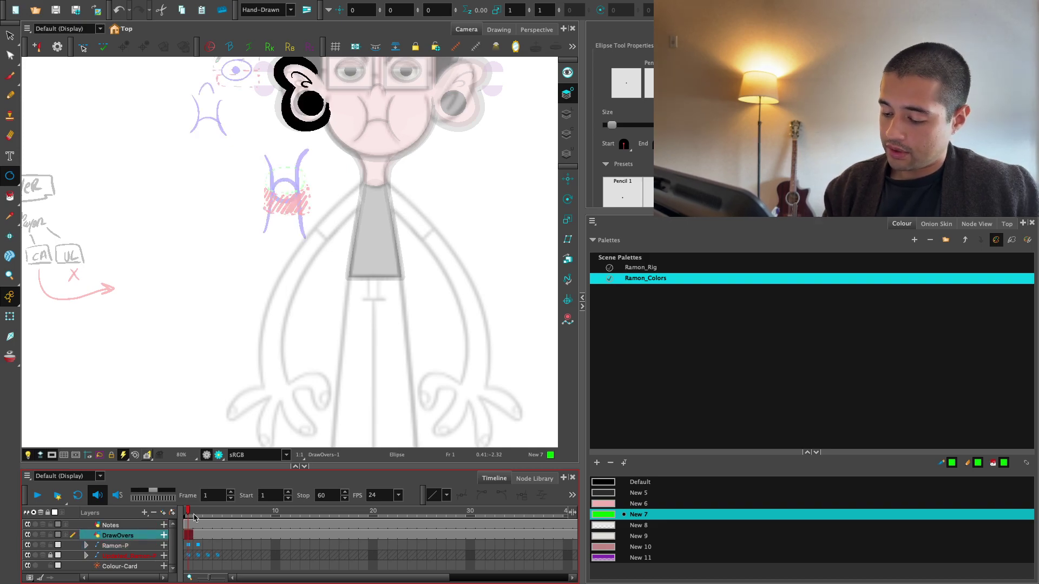
left_click_drag(586, 497, 692, 497)
left_click(563, 496)
left_click(715, 482)
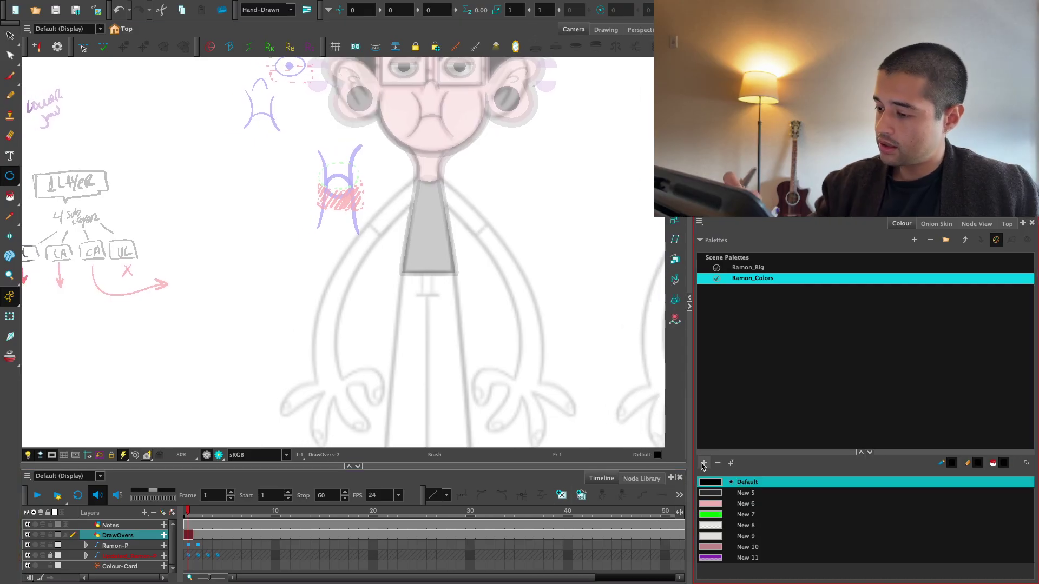
Brush a straight black line from the shoulder down to the wrist on the DrawOvers layer
key("alt+b")
mouse_move(417, 200)
left_mouse_down()
mouse_move(295, 380)
mouse_move(320, 363)
left_mouse_up()
key("2")
key("2")
key("2")
mouse_move(371, 411)
left_mouse_down()
mouse_move(334, 285)
mouse_move(368, 295)
left_mouse_up()
key("2")
key("2")
key("ctrl+z")
Draw a round wrist joint at the lower end of the straight arm line
left_click_drag(262, 338, 243, 381)
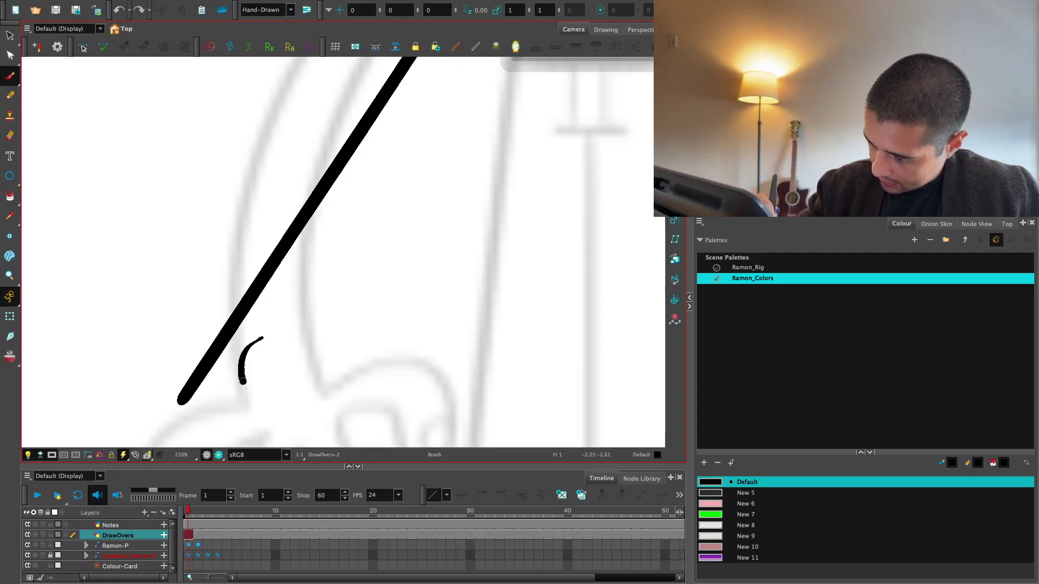
left_click_drag(307, 352, 260, 337)
key("1")
key("1")
key("1")
mouse_move(326, 279)
left_mouse_down()
mouse_move(332, 308)
mouse_move(262, 332)
mouse_move(269, 336)
left_mouse_up()
key("alt+s")
key("1")
left_click_drag(390, 210, 369, 274)
key("2")
key("2")
key("2")
Complete the straight arm sketch with a round shoulder joint and a second line parallel to the first
mouse_move(465, 78)
left_mouse_down()
mouse_move(371, 234)
mouse_move(376, 251)
mouse_move(389, 223)
left_mouse_up()
key("alt+b")
key("alt+s")
left_click(381, 228)
key("1")
key("1")
left_click_drag(382, 292, 405, 252)
left_click(391, 214)
left_click_drag(404, 214, 250, 370)
key("1")
key("1")
key("alt+b")
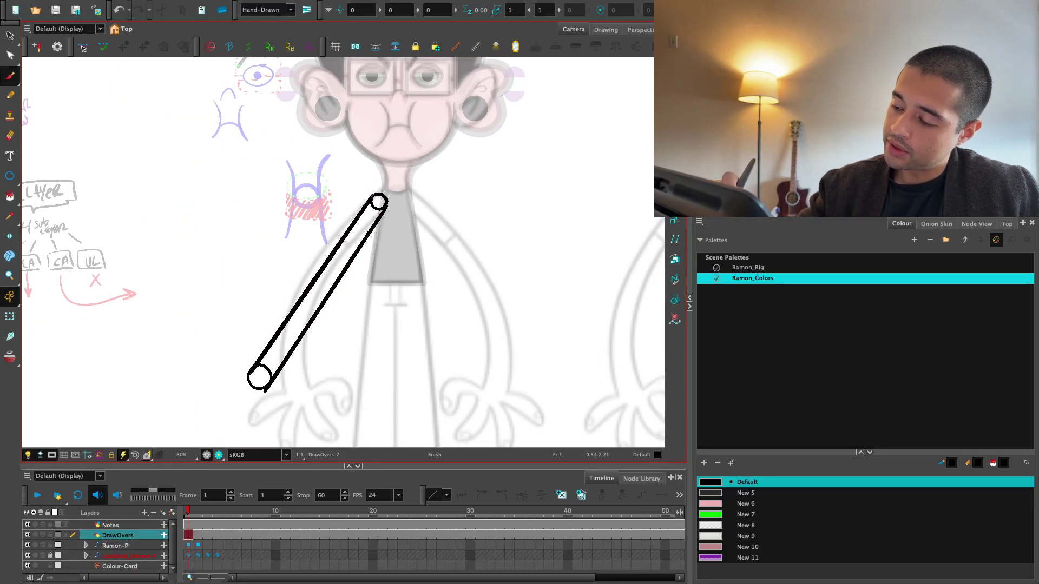
Adjust the sketched arm's outer line between the shoulder and wrist circles
key("2")
left_click_drag(355, 336, 384, 307)
key("1")
key("alt+s")
left_click(320, 360)
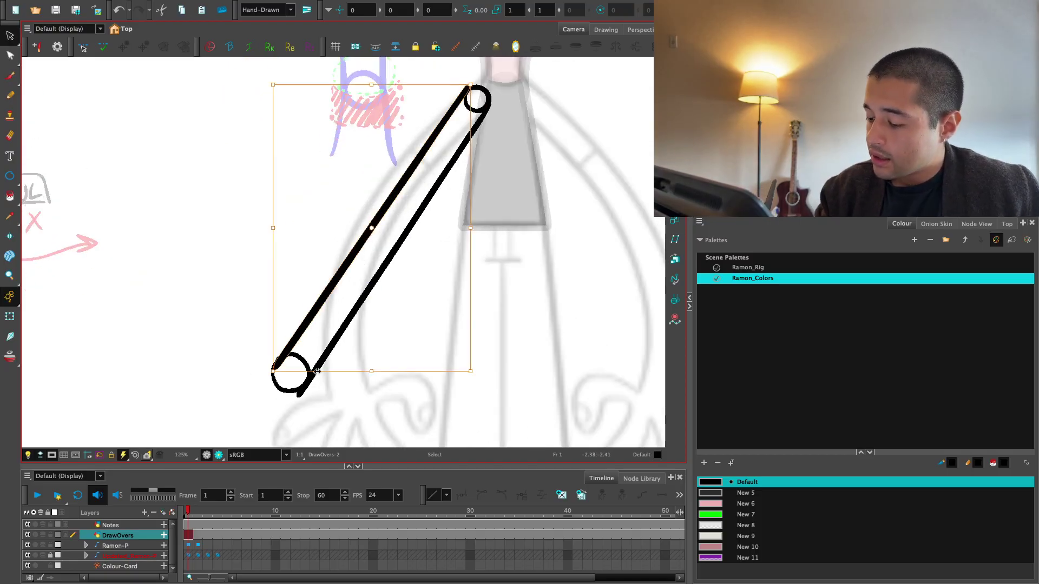
left_click(310, 372)
key("1")
key("1")
left_click(317, 387)
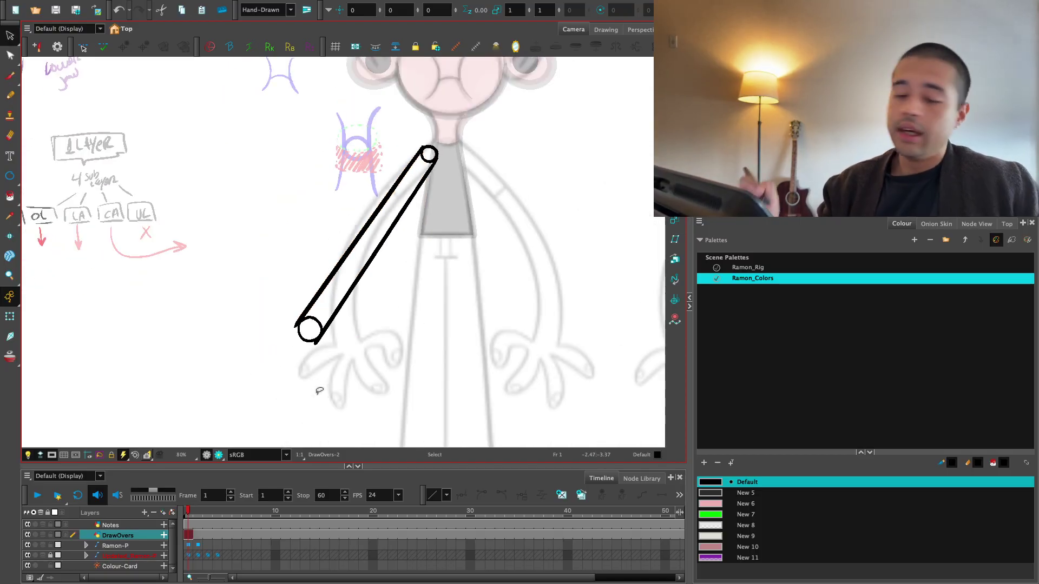
Copy the wrist circle to the middle of the sketched arm as the elbow joint
key("2")
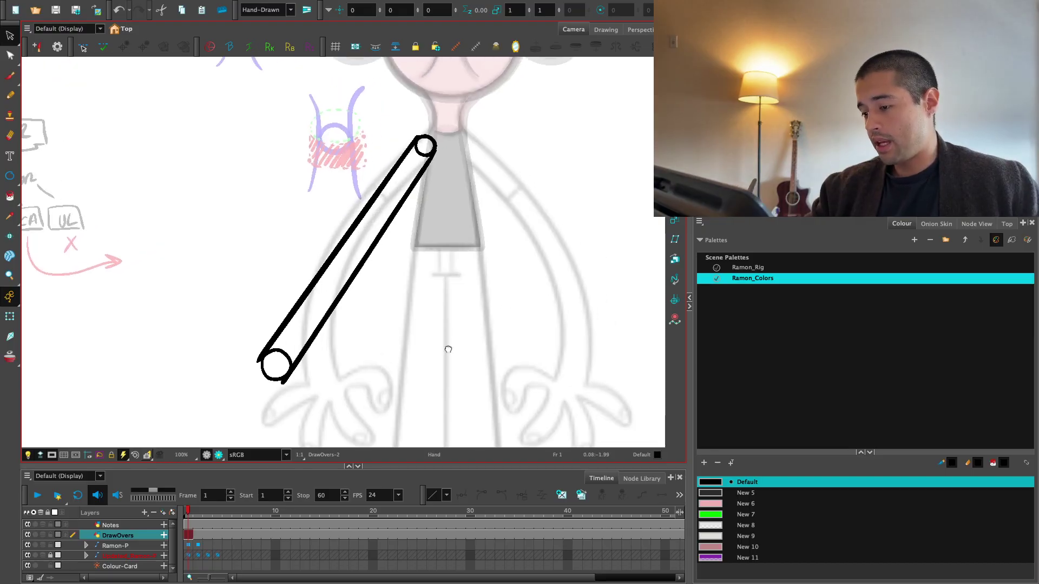
key("2")
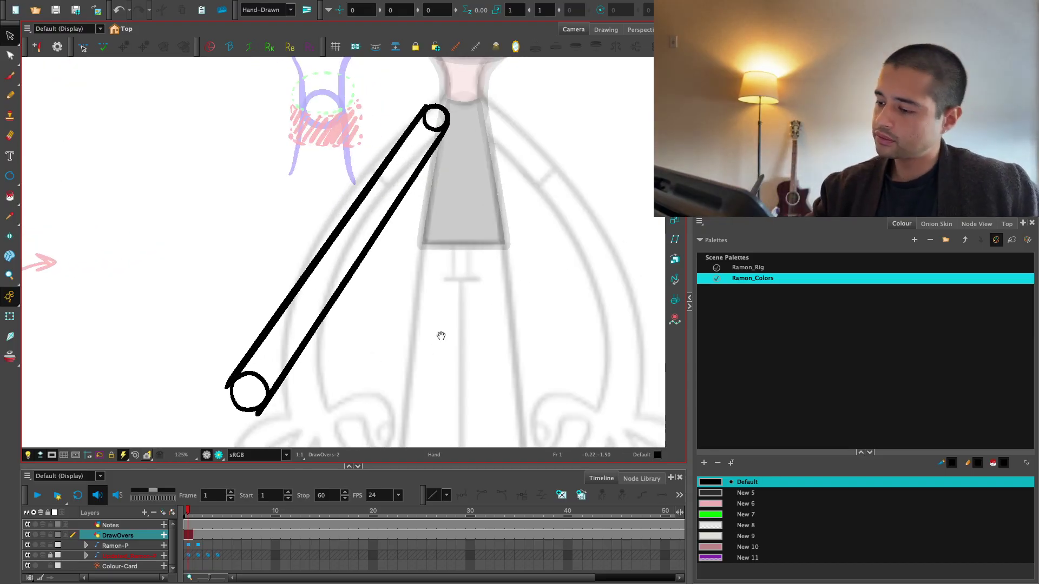
left_click_drag(265, 387, 276, 367)
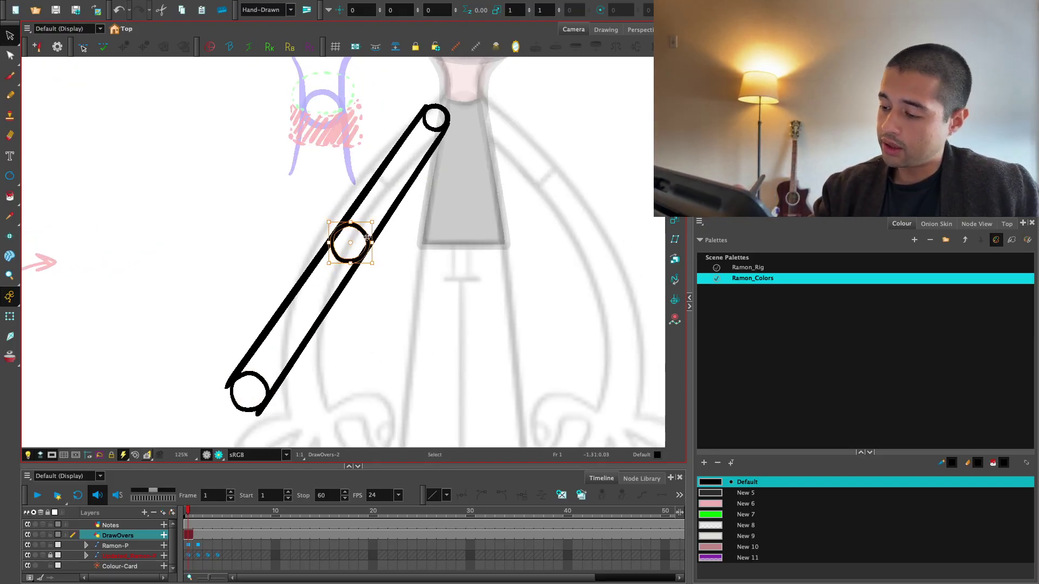
left_click_drag(368, 237, 359, 249)
key("1")
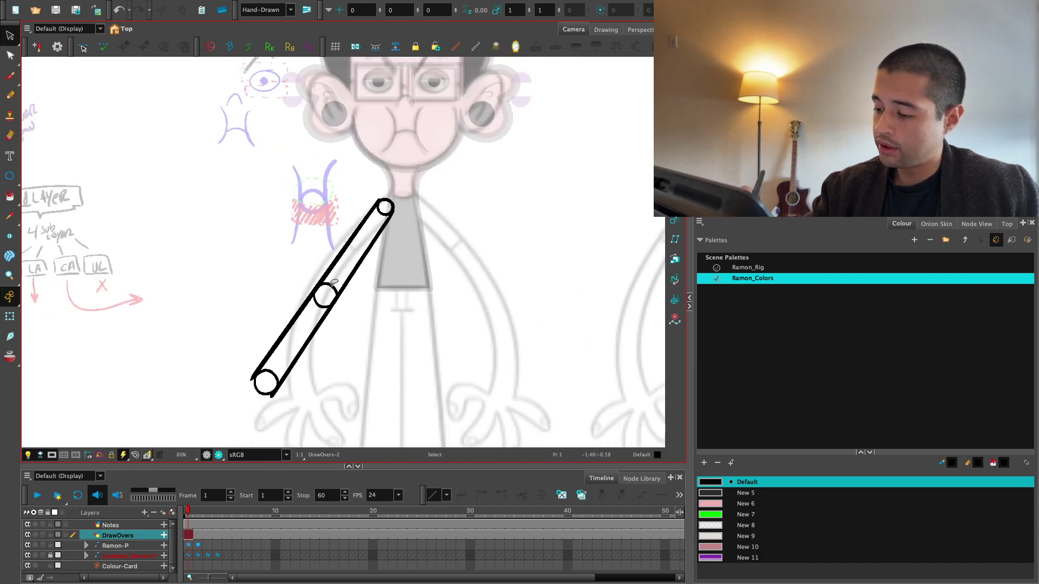
Draw a straight green guide line in New 7 from the elbow circle's centre to the shoulder circle's centre
key("2")
key("2")
key("alt+b")
left_click(719, 515)
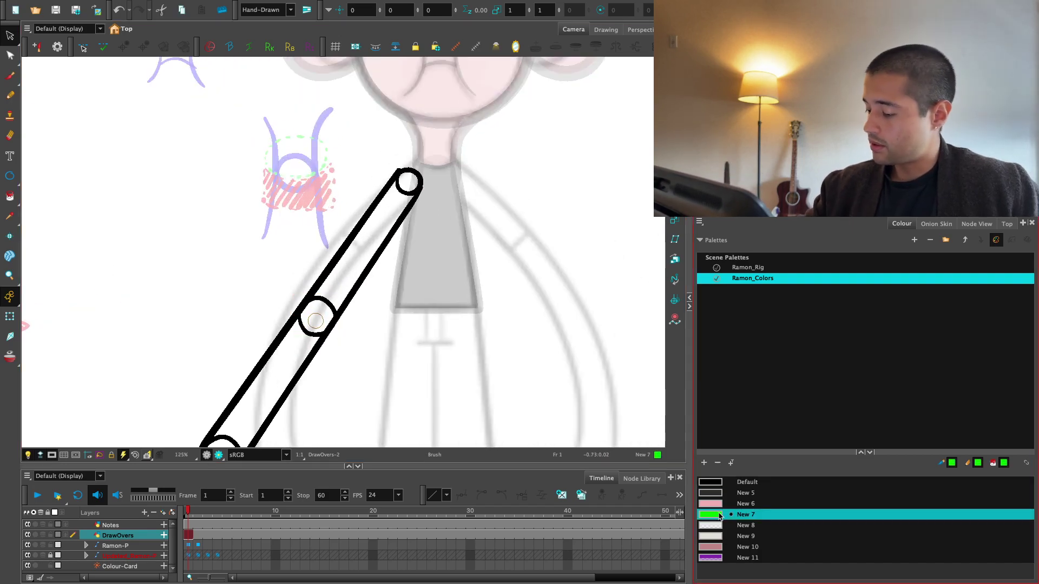
left_click_drag(316, 318, 428, 142)
Copy the green guide line and place the copy between the elbow and wrist circles
key("alt+s")
key("super+c")
key("super+v")
left_click_drag(390, 205, 296, 342)
left_click(364, 357)
left_click_drag(364, 358, 391, 303)
Mark the centres of the arm's joint circles with green dots and delete both green guide lines
key("alt+b")
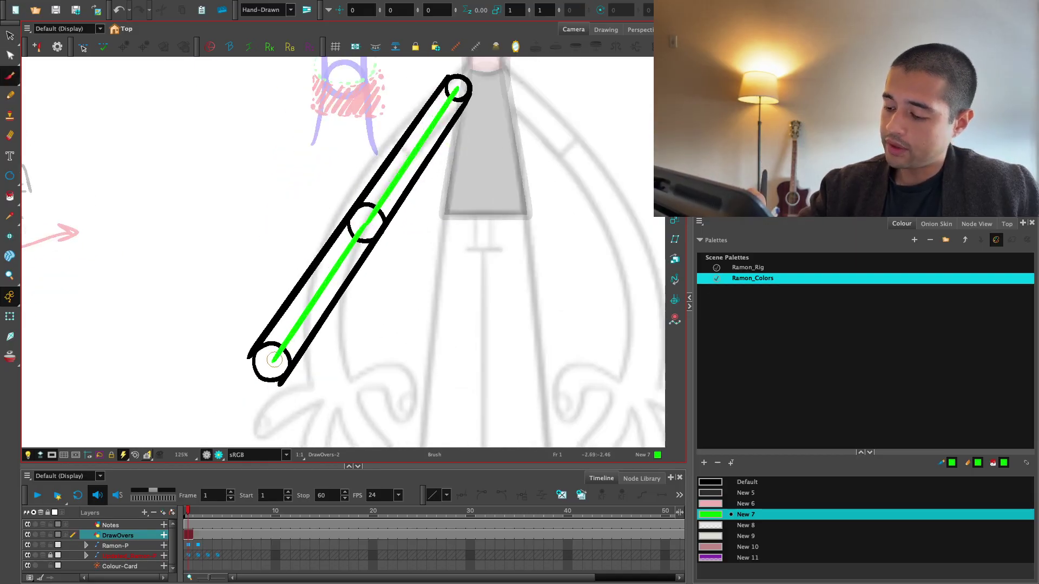
scroll(331, 293, "down", 2)
key("alt+s")
left_click(323, 287)
key("Delete")
left_click(380, 204)
key("Delete")
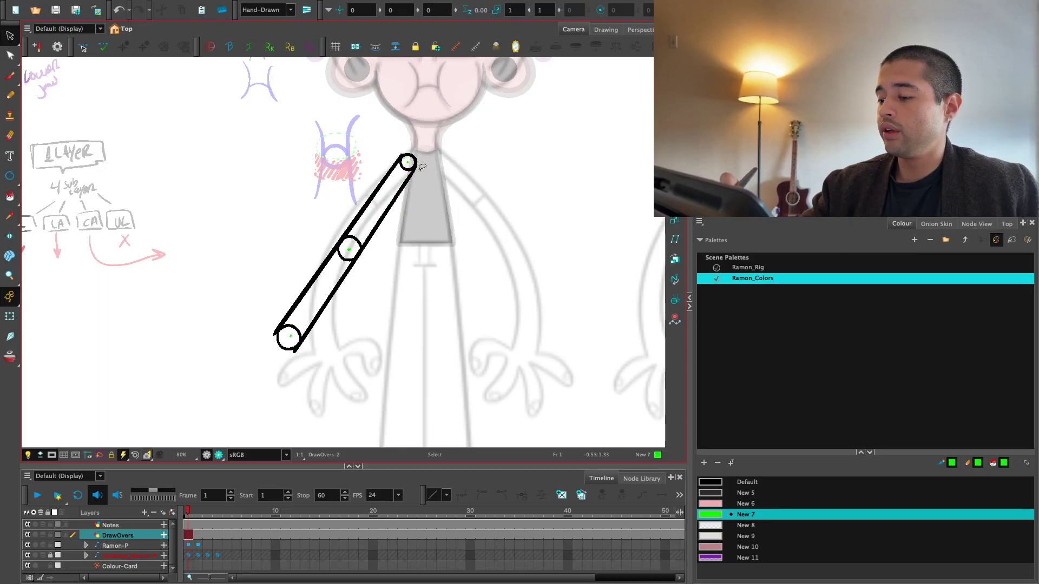
Trace the reference hand's outline with the Brush tool in black on the DrawOvers layer
scroll(417, 352, "right", 2)
scroll(430, 308, "up", 3)
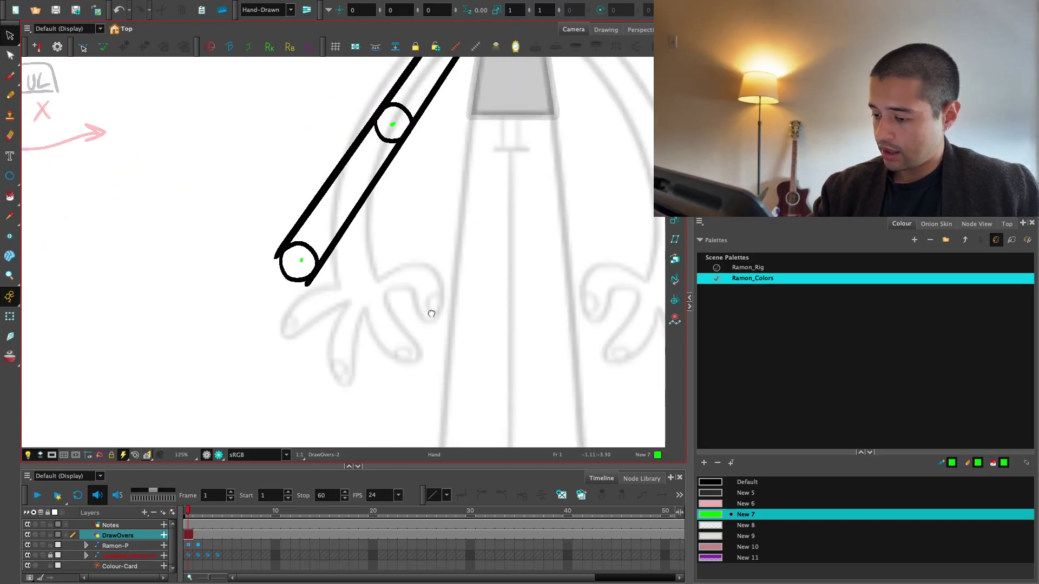
key("alt+b")
scroll(352, 317, "up", 1)
mouse_move(352, 317)
left_mouse_down()
mouse_move(264, 379)
mouse_move(359, 436)
mouse_move(484, 411)
mouse_move(477, 332)
mouse_move(419, 291)
left_mouse_up()
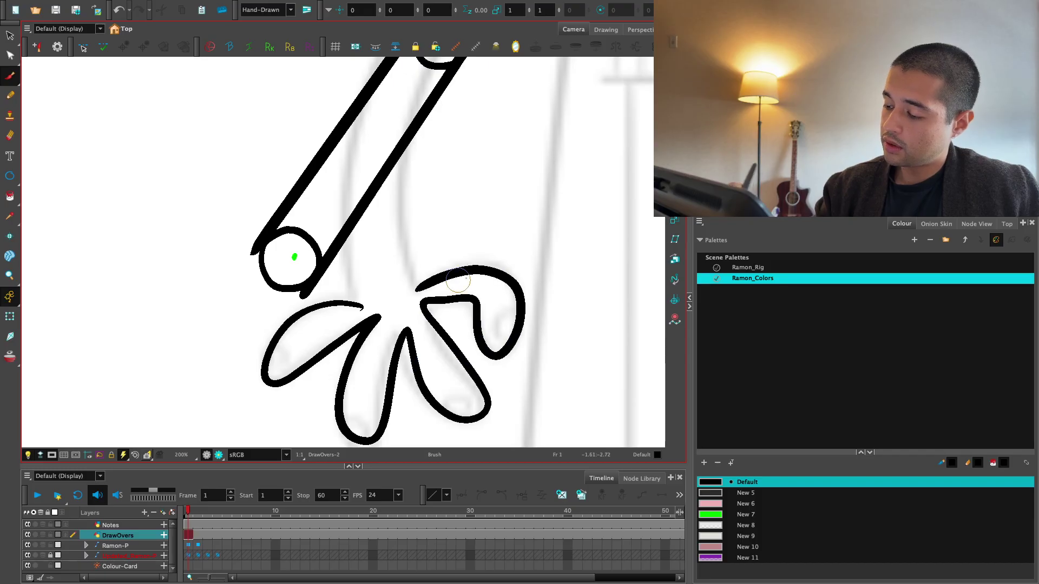
Move and rotate the hand outline so it attaches to the sketched arm's wrist circle
key("alt+s")
key("1")
left_click_drag(496, 263, 509, 297)
mouse_move(422, 338)
left_mouse_down()
mouse_move(411, 340)
mouse_move(392, 273)
mouse_move(403, 301)
left_mouse_up()
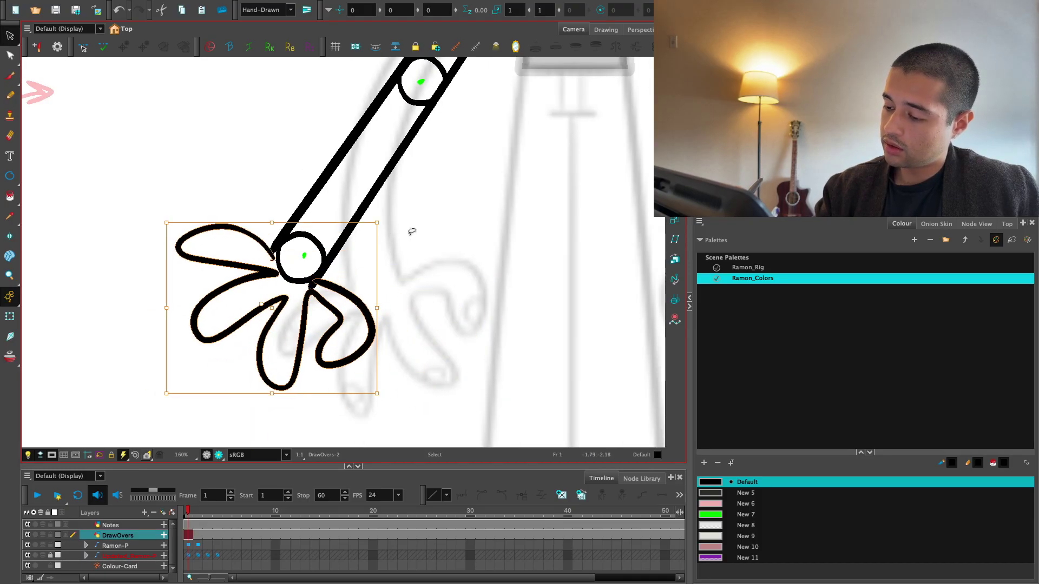
key("1")
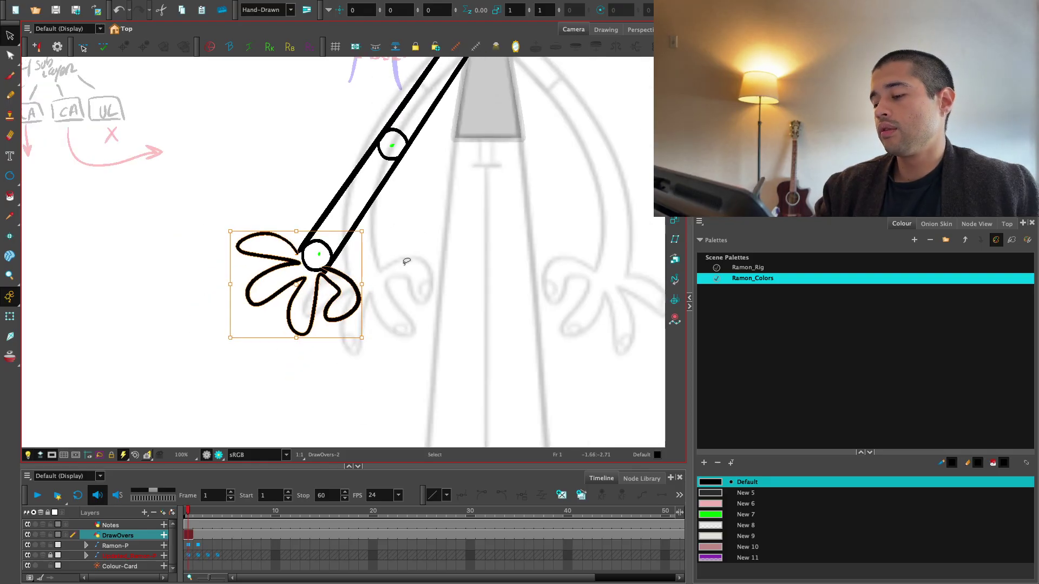
left_click(406, 260)
scroll(406, 259, "down", 4)
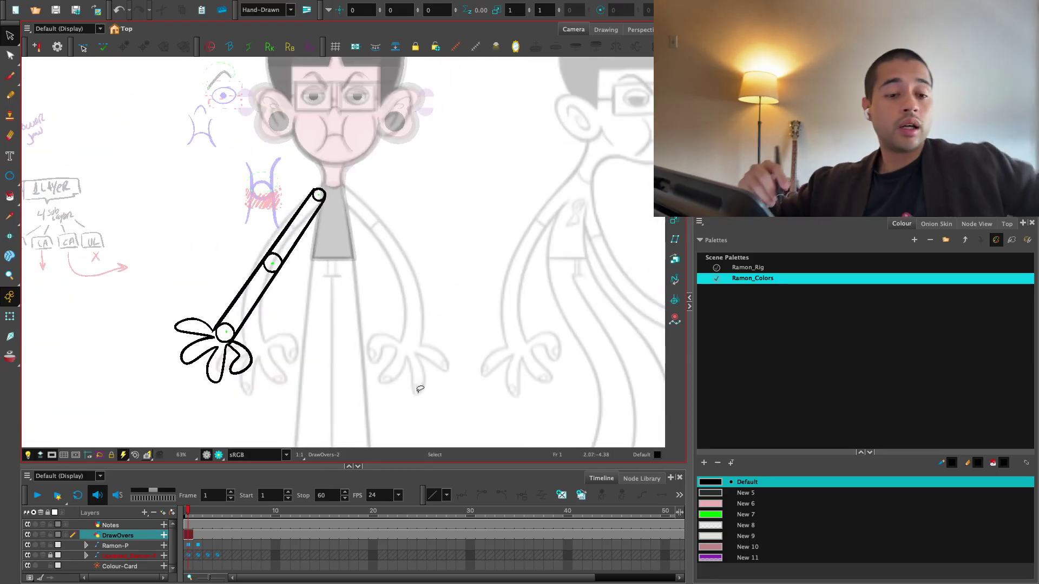
Draw a filled circle with the Ellipse tool on the UpperArm drawing, centred on the green shoulder mark
left_click(976, 223)
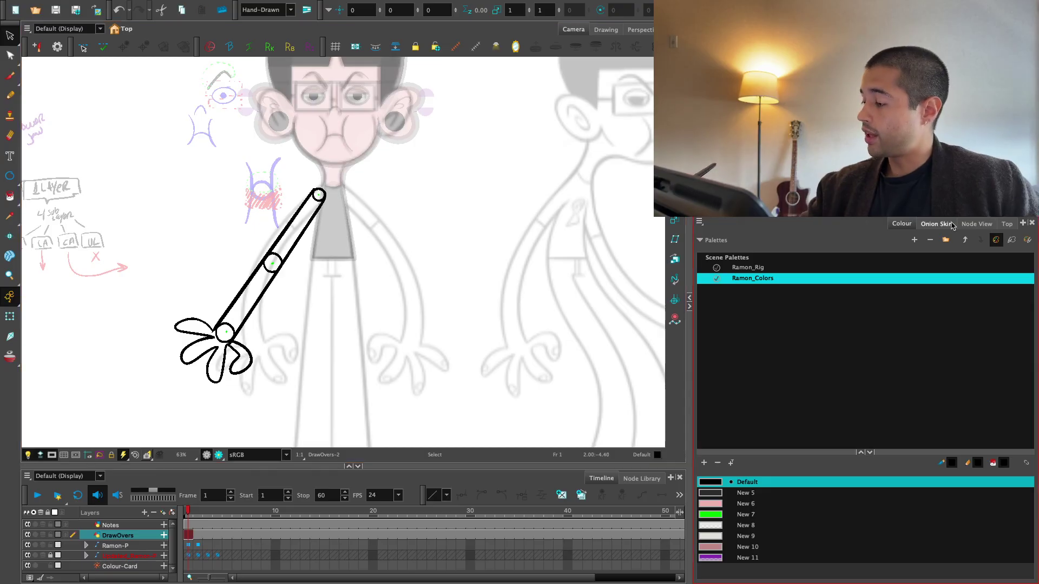
left_click_drag(873, 362, 894, 356)
left_click(853, 393)
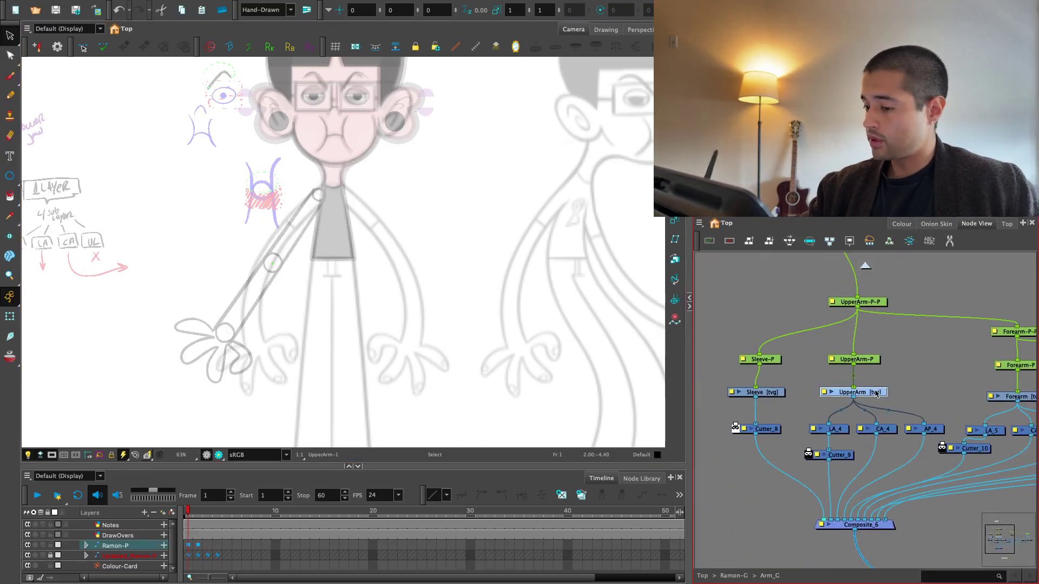
key("2")
left_click(10, 176)
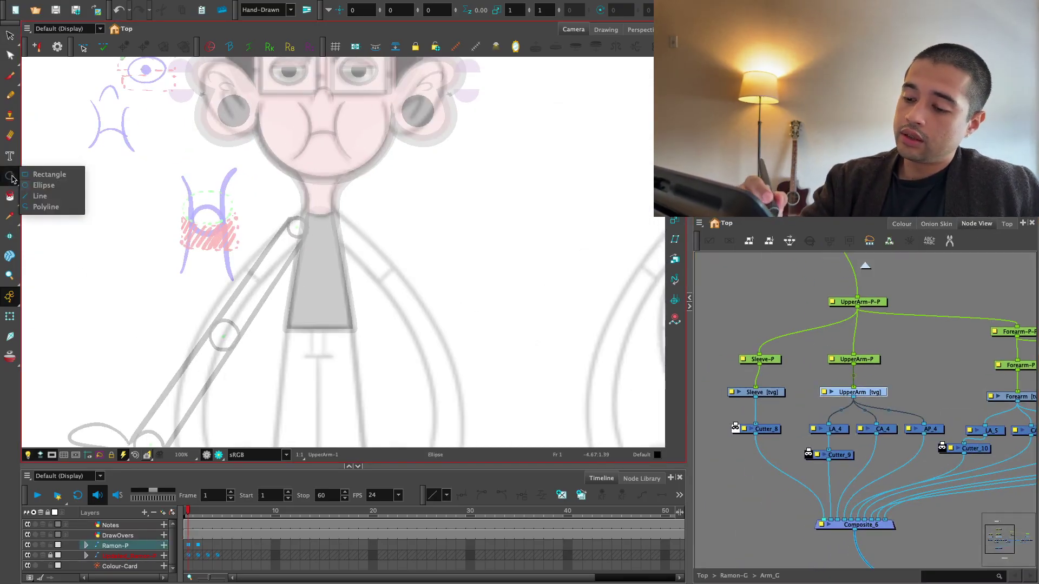
left_click(50, 187)
key("2")
key("2")
key("2")
left_click_drag(364, 246, 402, 339)
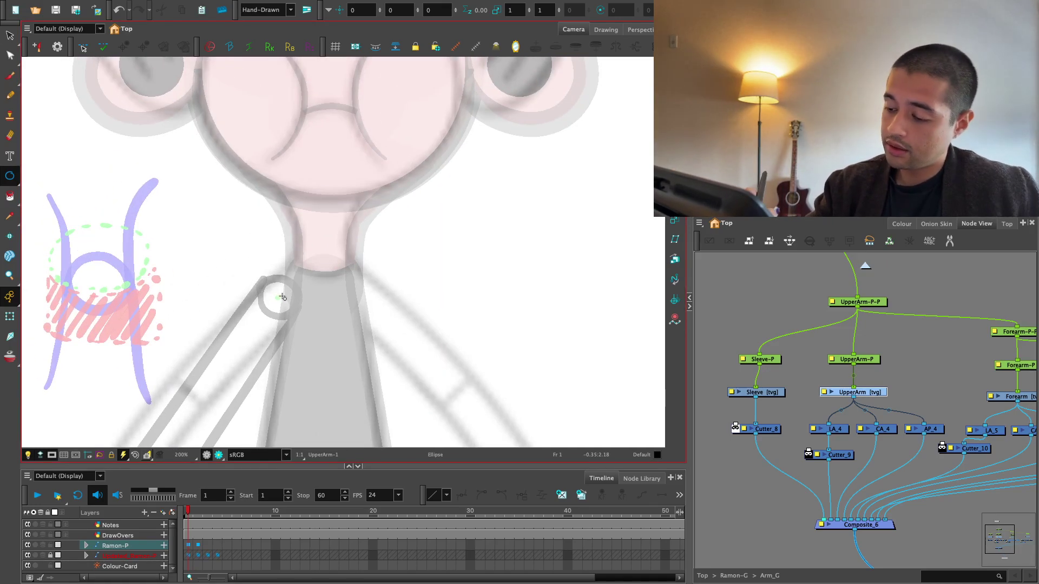
left_click_drag(279, 297, 300, 264)
scroll(300, 264, "down", 3)
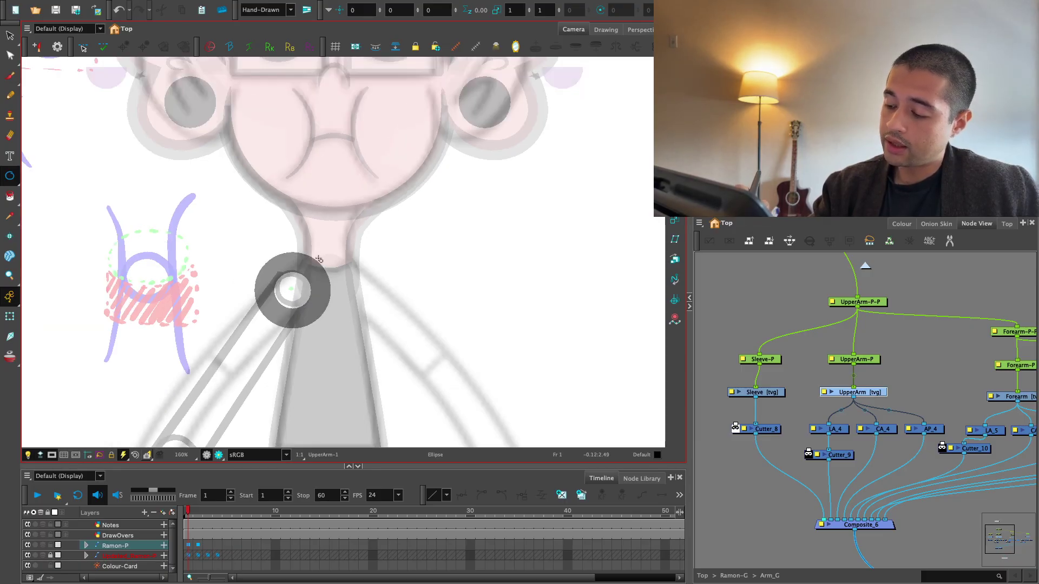
scroll(346, 262, "down", 1)
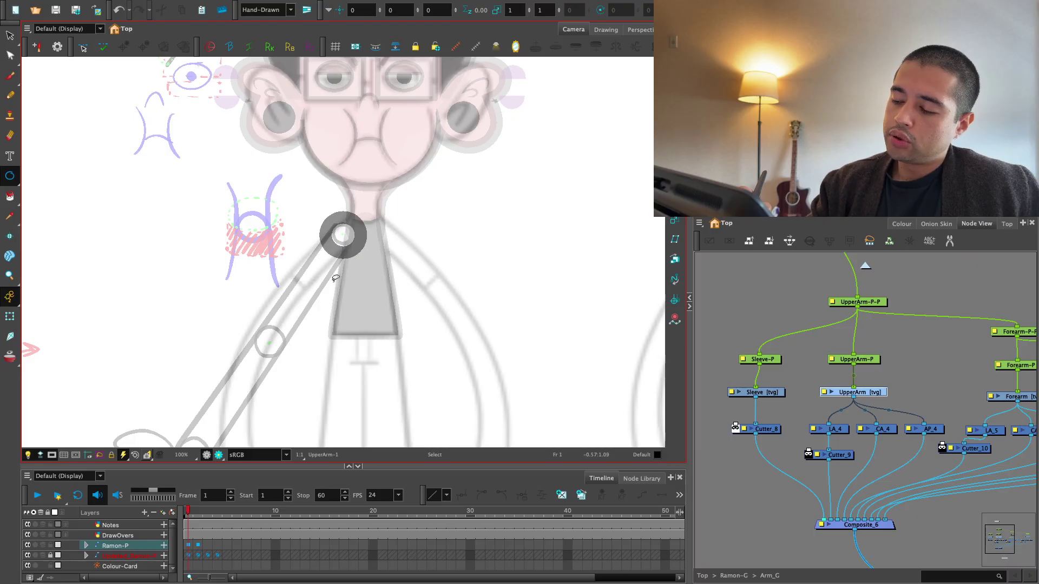
Draw straight lines just outside both edges of the sketched arm on the DrawOvers layer with the Line tool
left_click(188, 535)
key("alt+b")
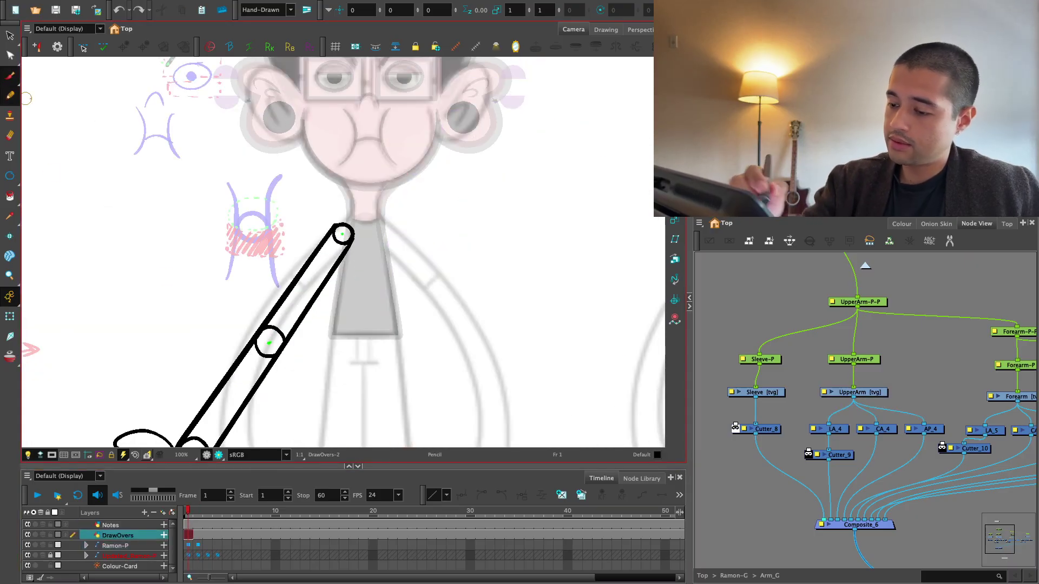
left_click_drag(463, 290, 518, 242)
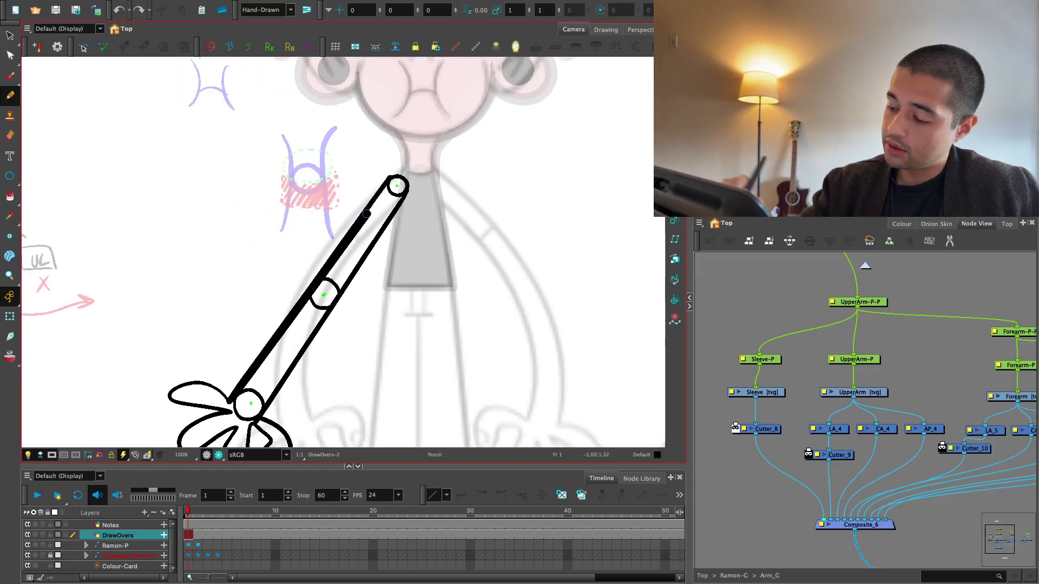
left_click_drag(10, 176, 39, 173)
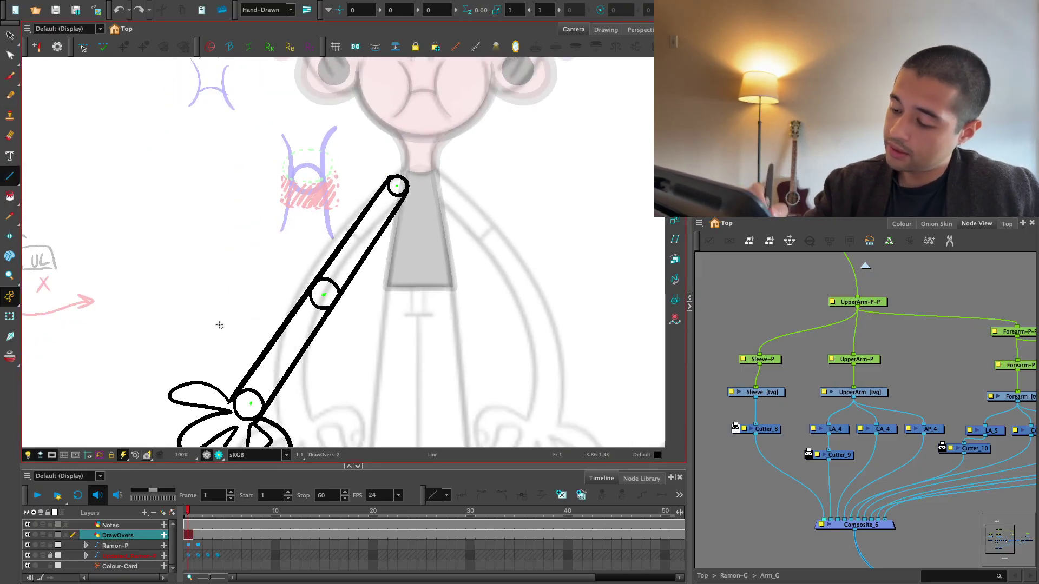
left_click_drag(260, 344, 385, 174)
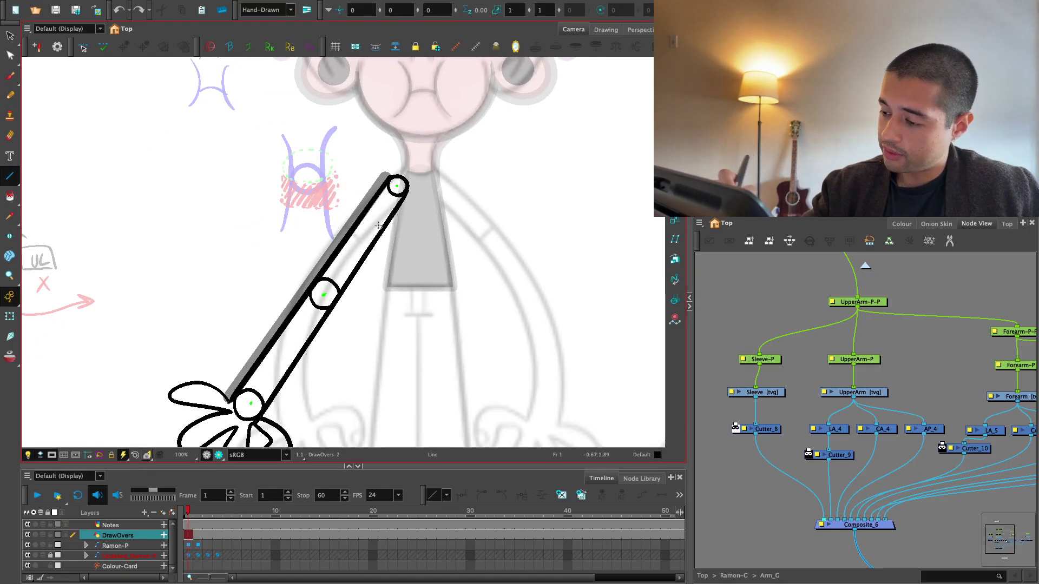
key("2")
key("2")
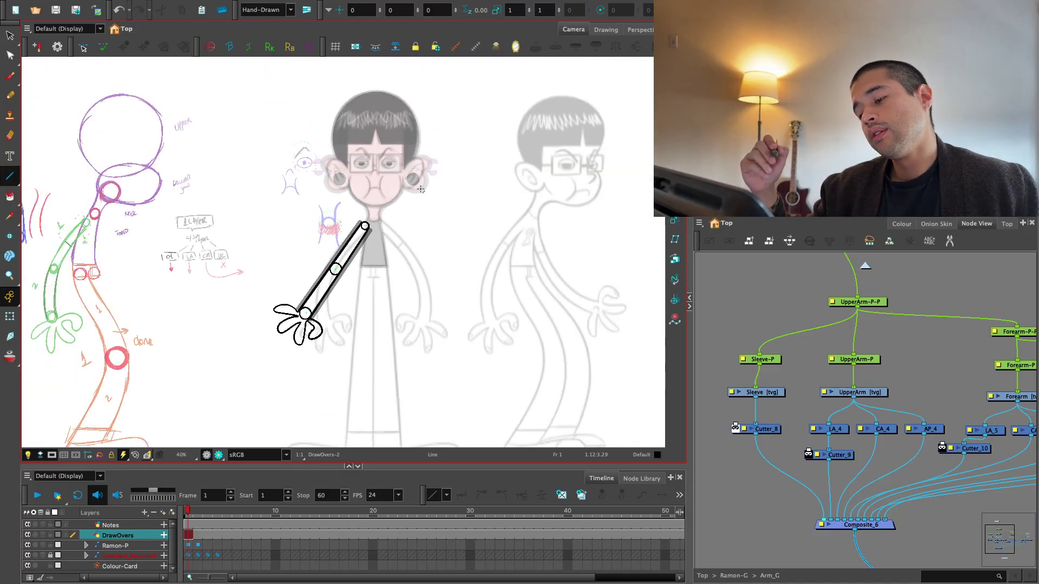
key("2")
key("2")
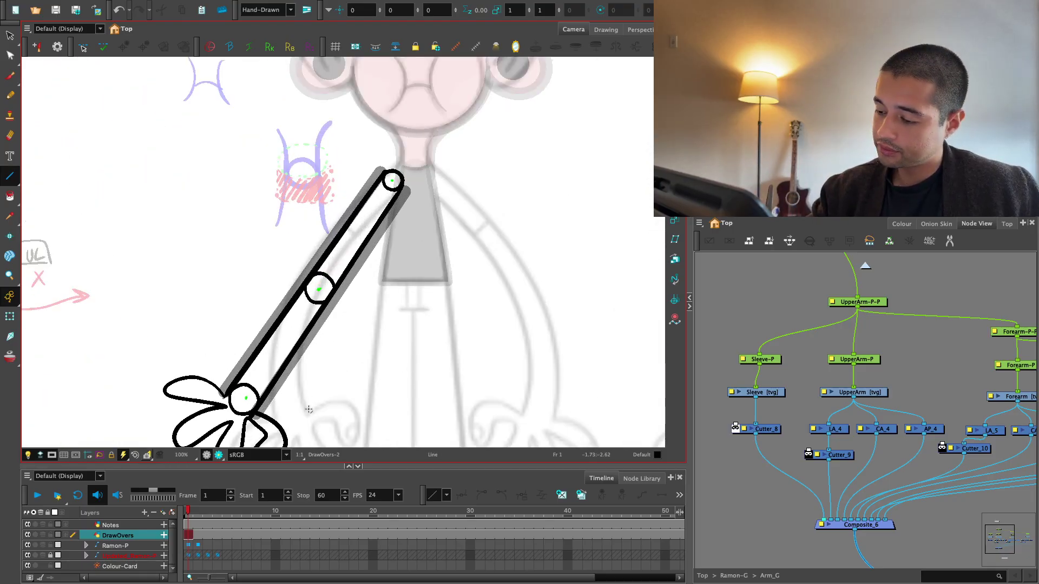
Inspect the arm guide's inner line and preview the guide on the rendered character
key("2")
key("alt+s")
left_click(331, 318)
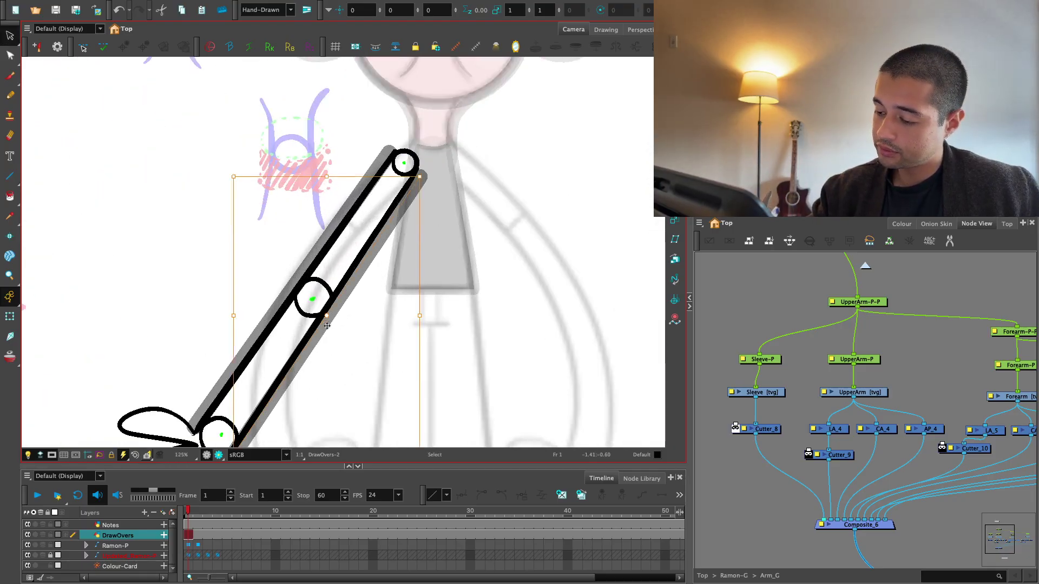
key("2")
key("Escape")
key("1")
key("1")
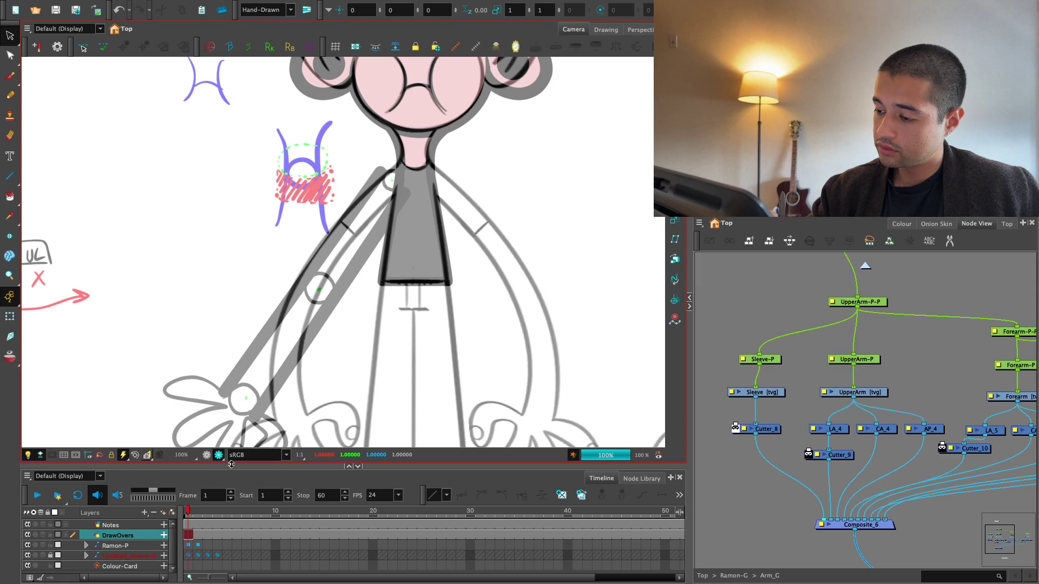
key("1")
key("1")
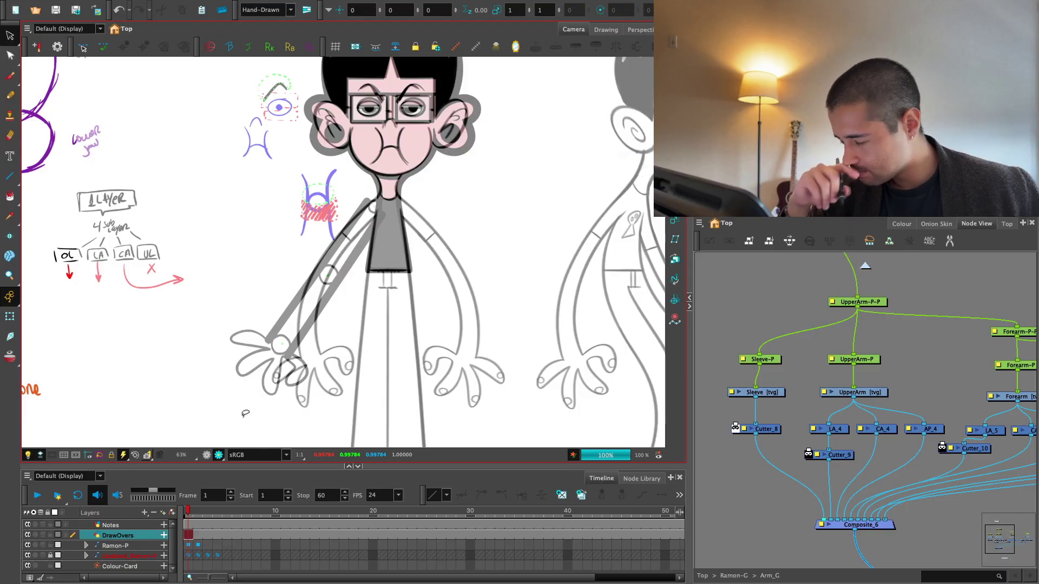
Draw a circle on the UpperArm drawing with the Ellipse tool, centred on the elbow joint mark
key("2")
key("2")
left_click(759, 389)
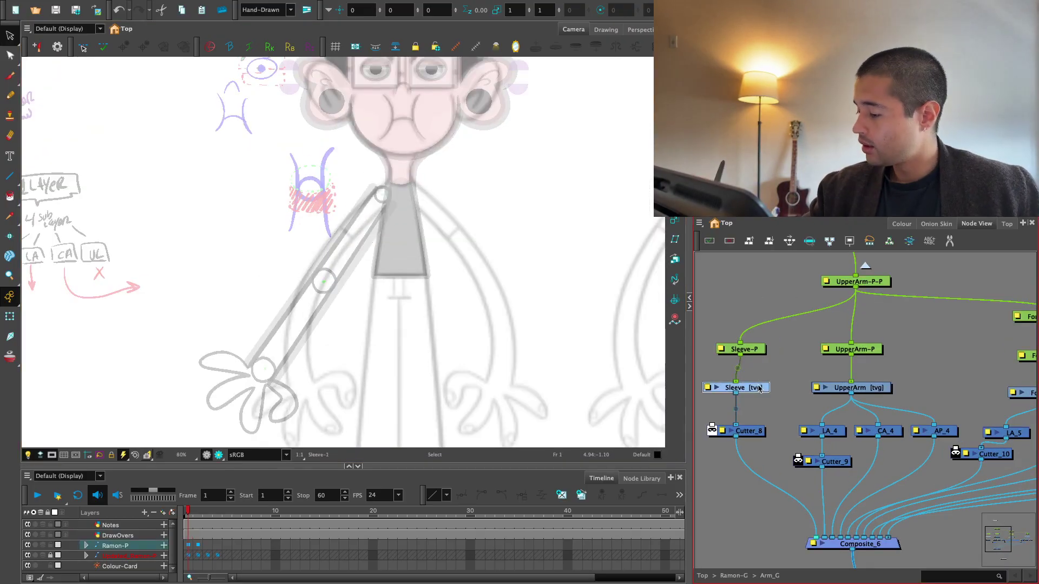
left_click(865, 387)
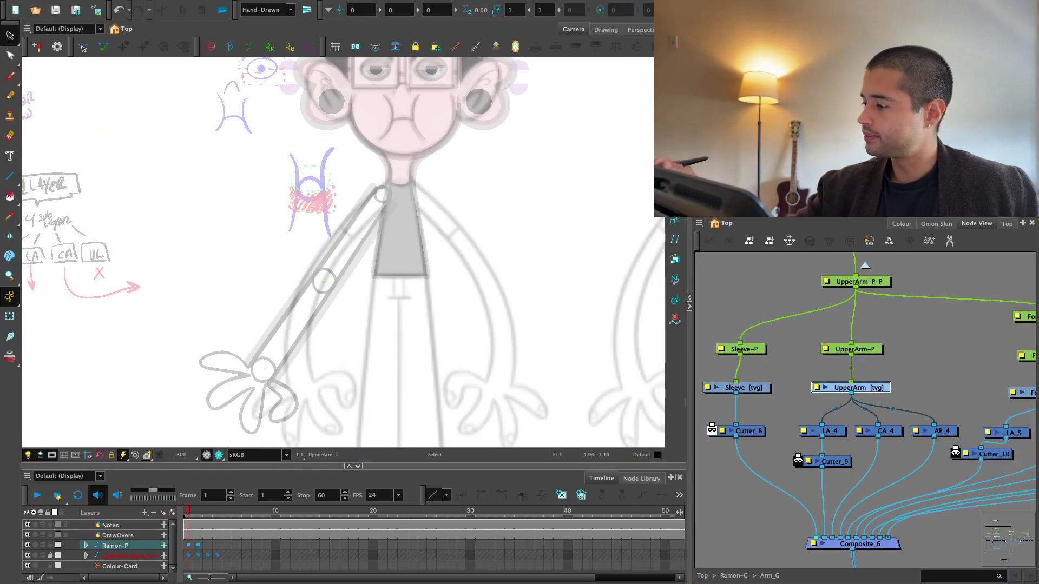
left_click_drag(10, 176, 46, 185)
key("2")
key("2")
key("2")
key("2")
left_click_drag(316, 294, 314, 292)
key("alt+s")
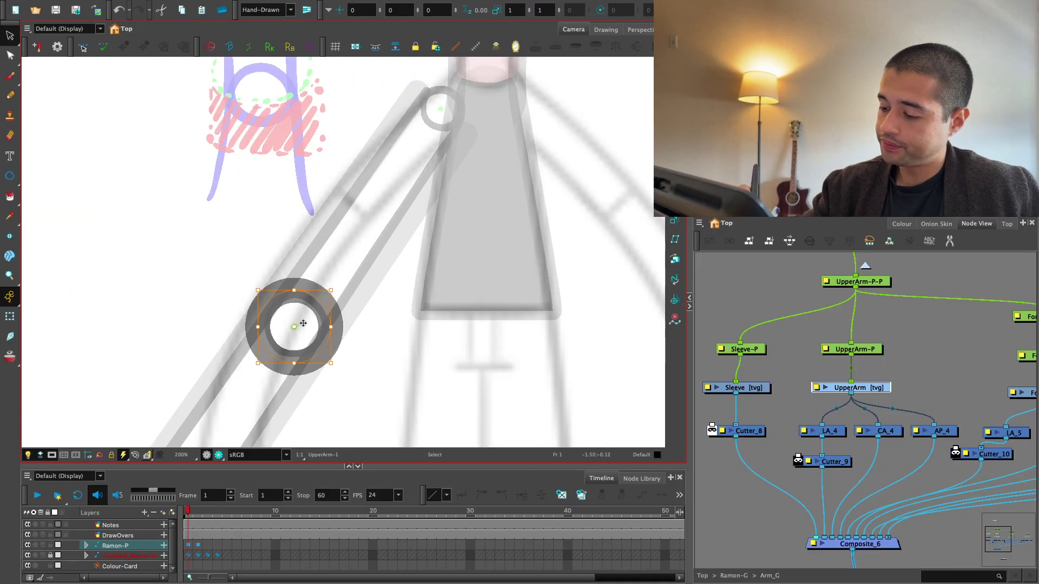
Place another circle on the shoulder joint of the UpperArm drawing and scale it down to fit the guide
left_click_drag(453, 109, 453, 109)
left_click_drag(482, 118, 375, 283)
key("2")
key("2")
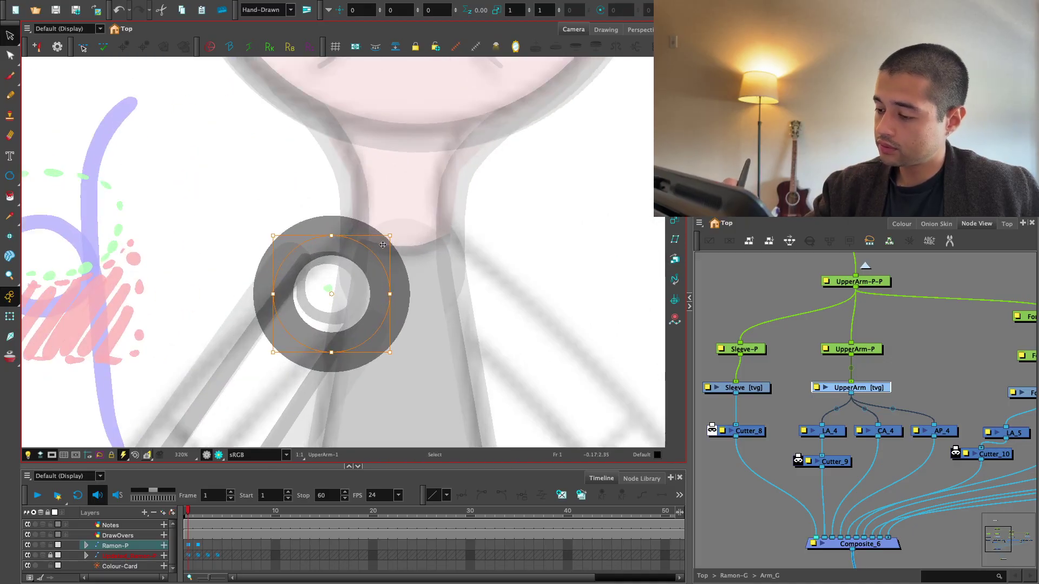
left_click_drag(384, 241, 377, 248)
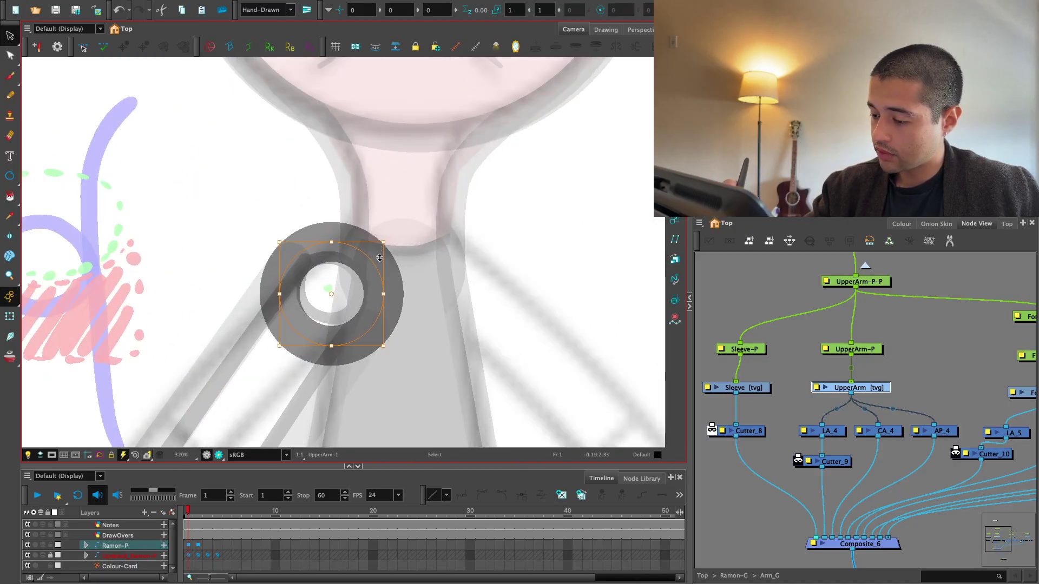
key("2")
key("2")
left_click_drag(375, 346, 373, 344)
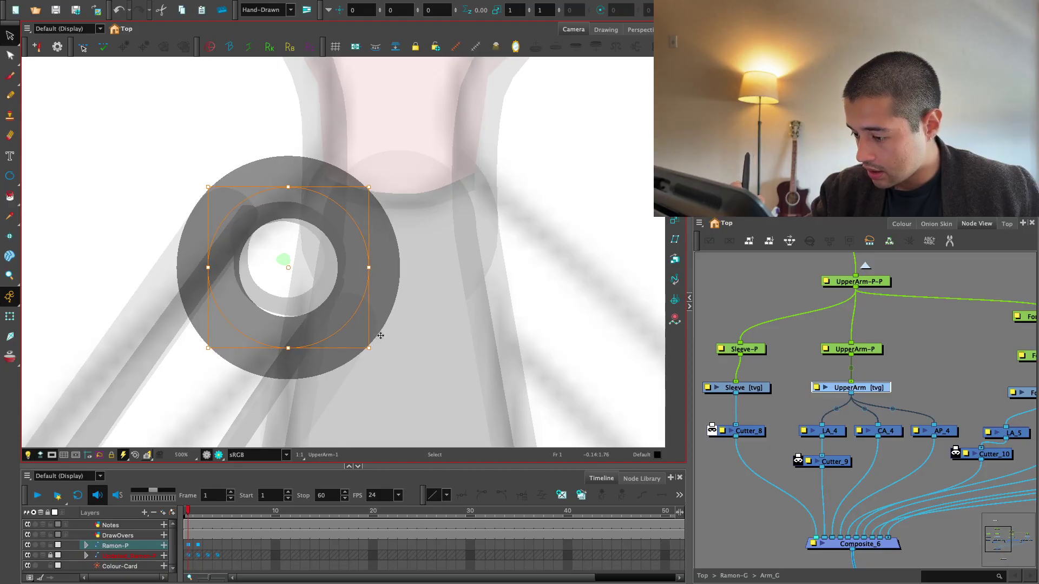
Position a third circle over the wrist joint and scale it to fit the arm guide
scroll(429, 133, "down", 8)
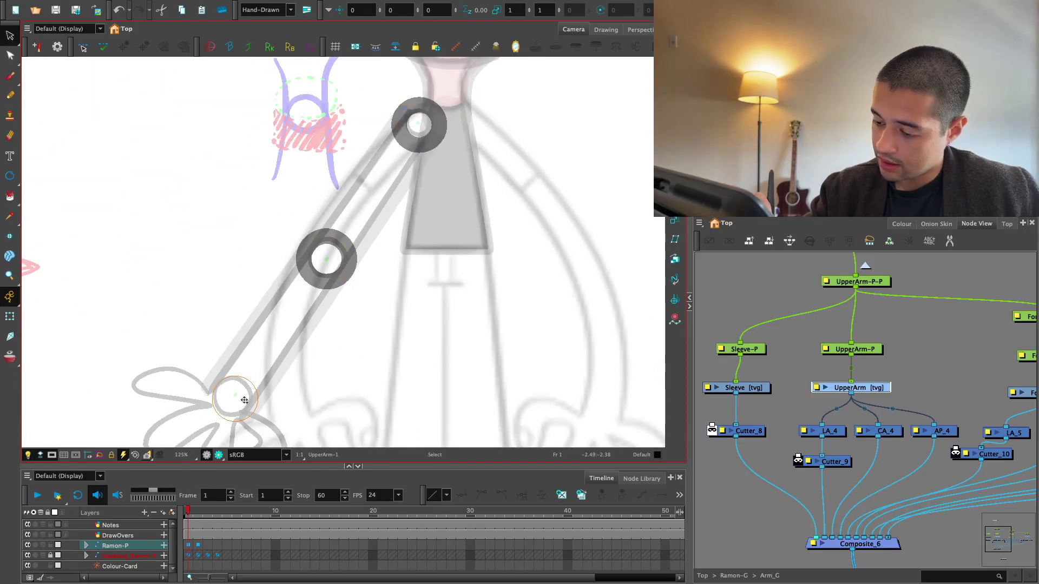
scroll(244, 400, "up", 5)
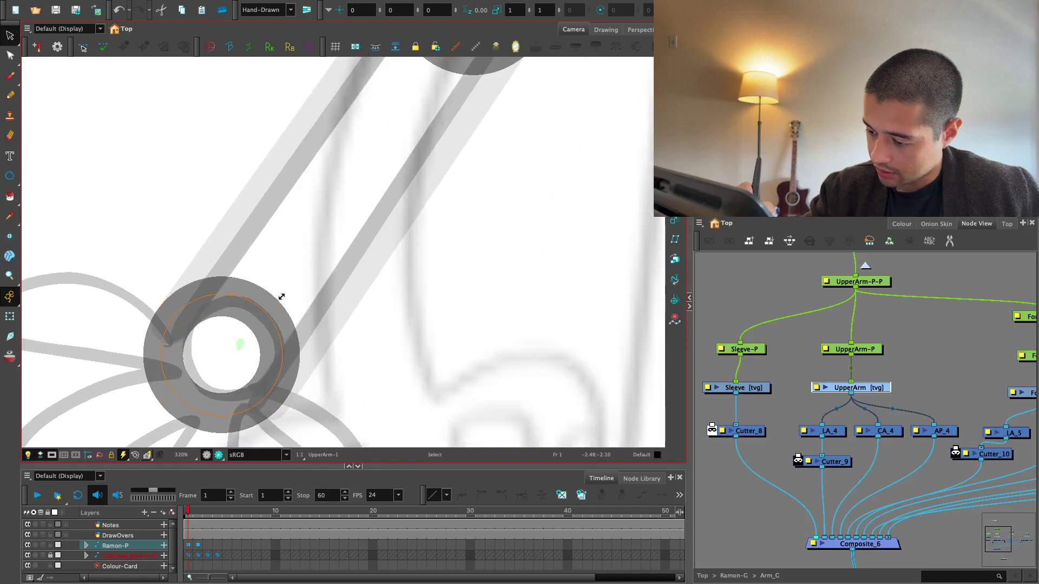
left_click_drag(281, 296, 281, 298)
left_click_drag(233, 355, 235, 357)
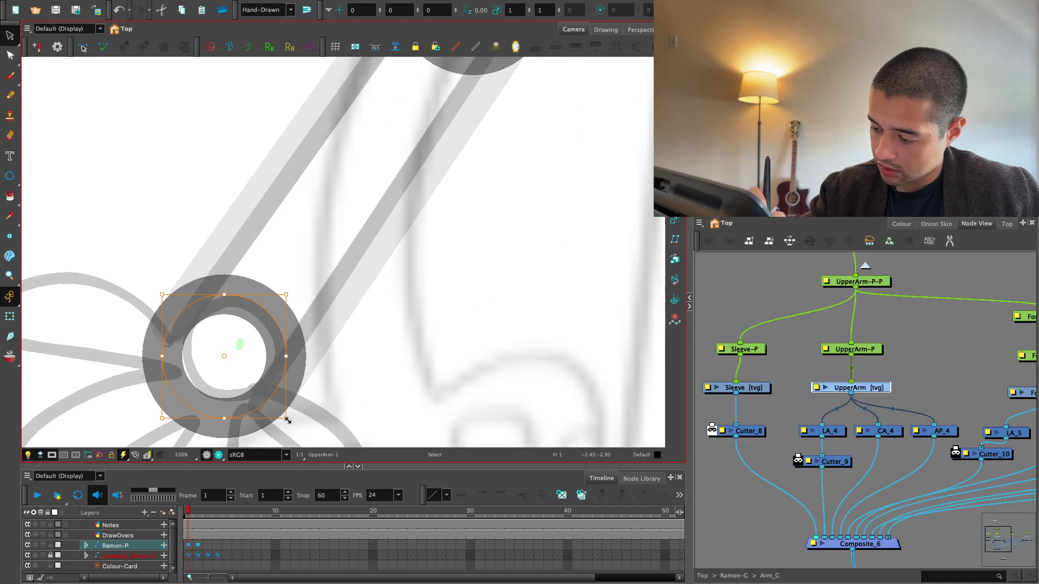
left_click_drag(288, 421, 290, 424)
left_click(307, 413)
key("1")
key("1")
key("1")
key("1")
key("1")
left_click_drag(473, 288, 437, 371)
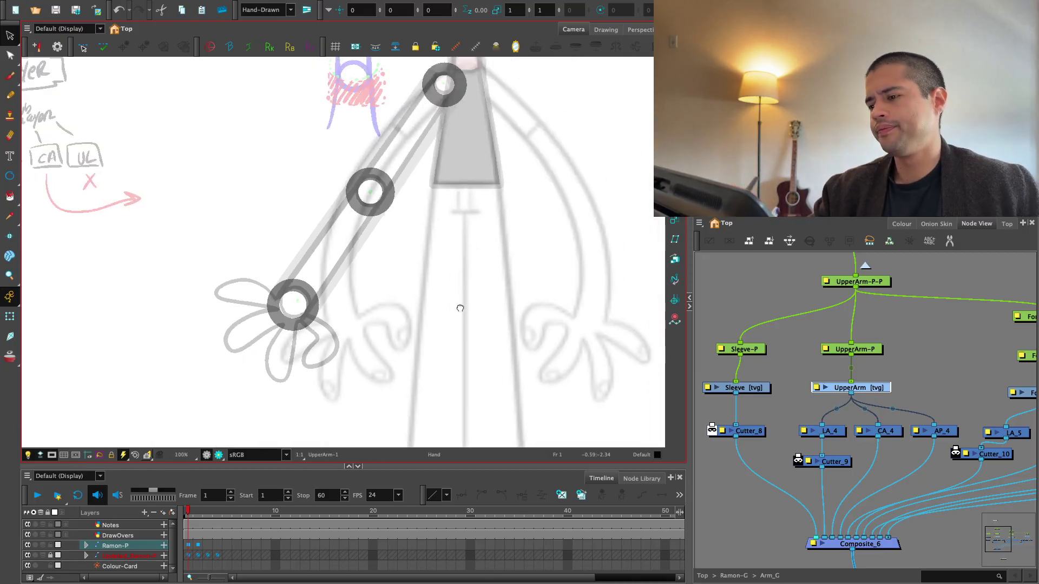
Place a small black dot at the centre of the elbow circle
key("2")
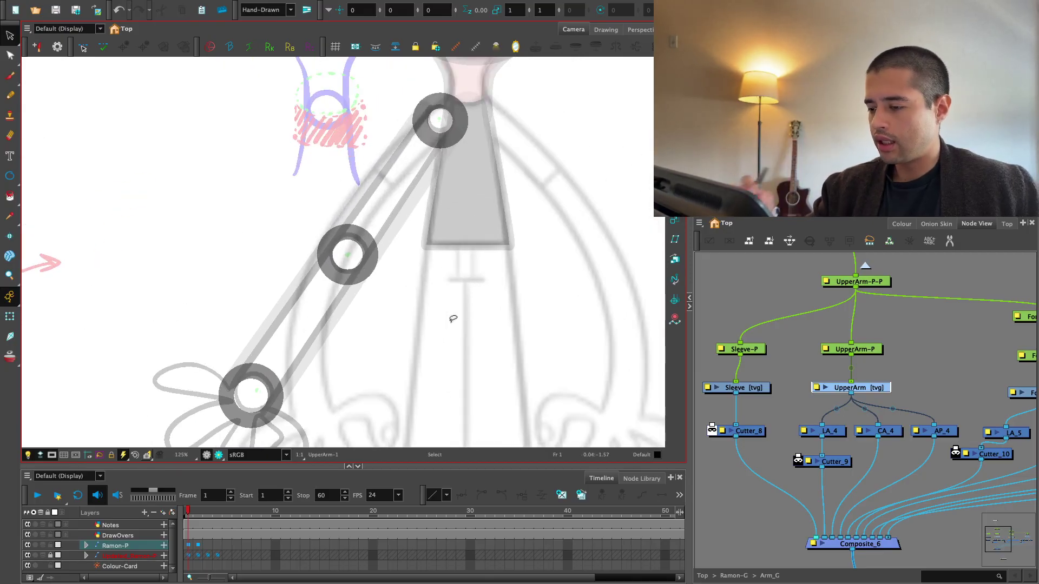
key("alt+i")
left_click(346, 252)
key("2")
key("2")
key("2")
left_click_drag(371, 249, 345, 292)
key("alt+s")
left_click(347, 291)
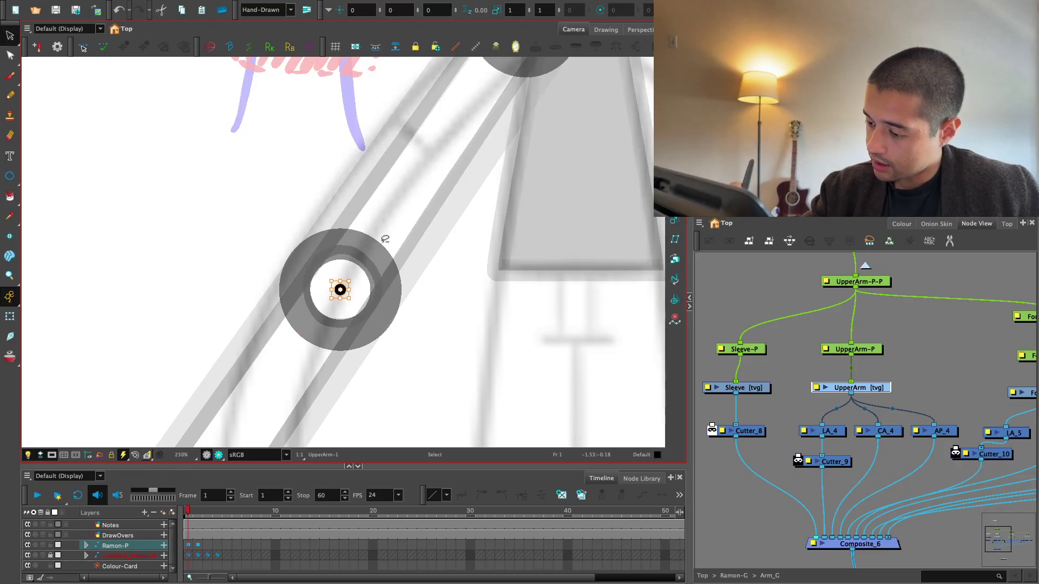
left_click(383, 237)
Place a small dot at the centre of the shoulder circle and fill it black, undoing the fill that misses the dot
key("1")
key("2")
key("2")
key("2")
key("2")
key("2")
left_click_drag(437, 211, 371, 260)
left_click(350, 329)
key("1")
key("1")
key("1")
key("1")
key("1")
left_click_drag(427, 163, 379, 263)
key("2")
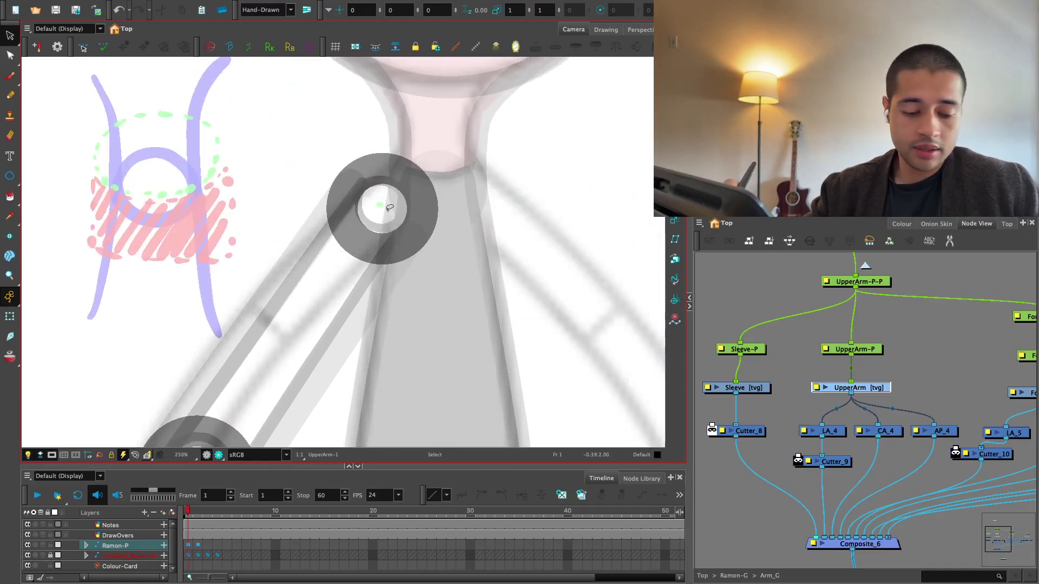
key("alt+i")
left_click(395, 211)
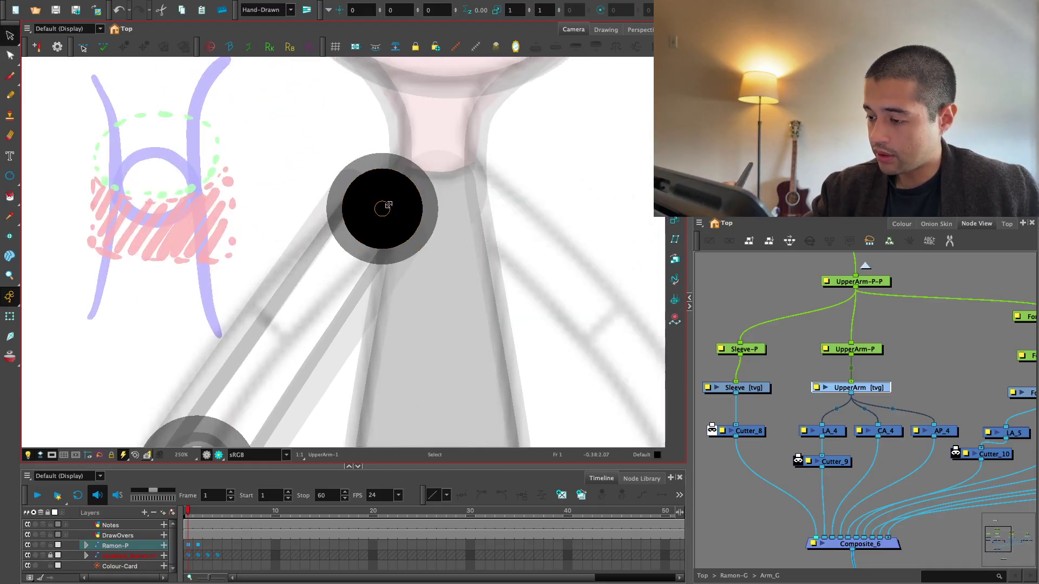
key("ctrl+z")
key("1")
key("1")
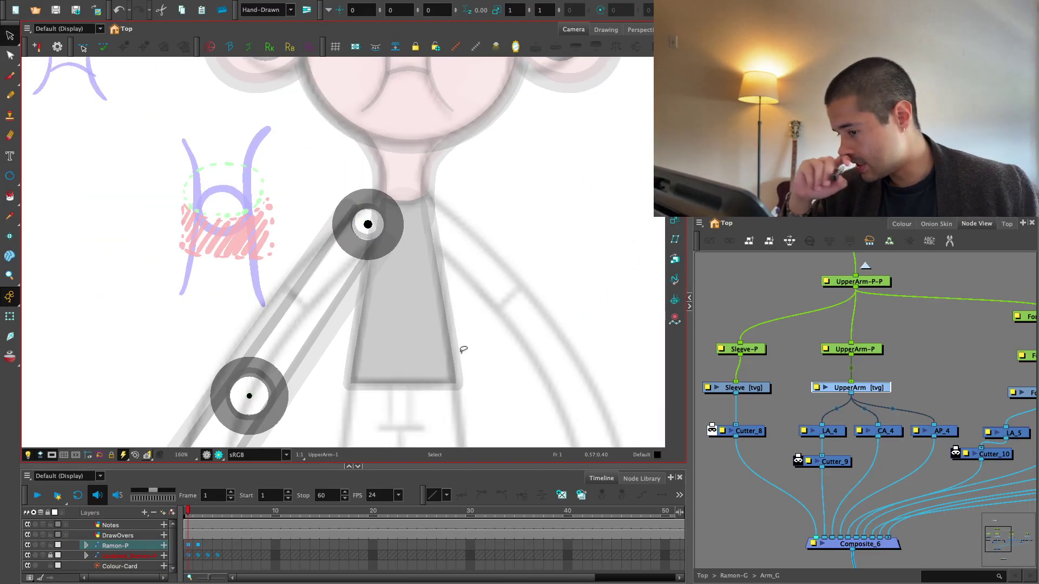
key("1")
key("1")
key("1")
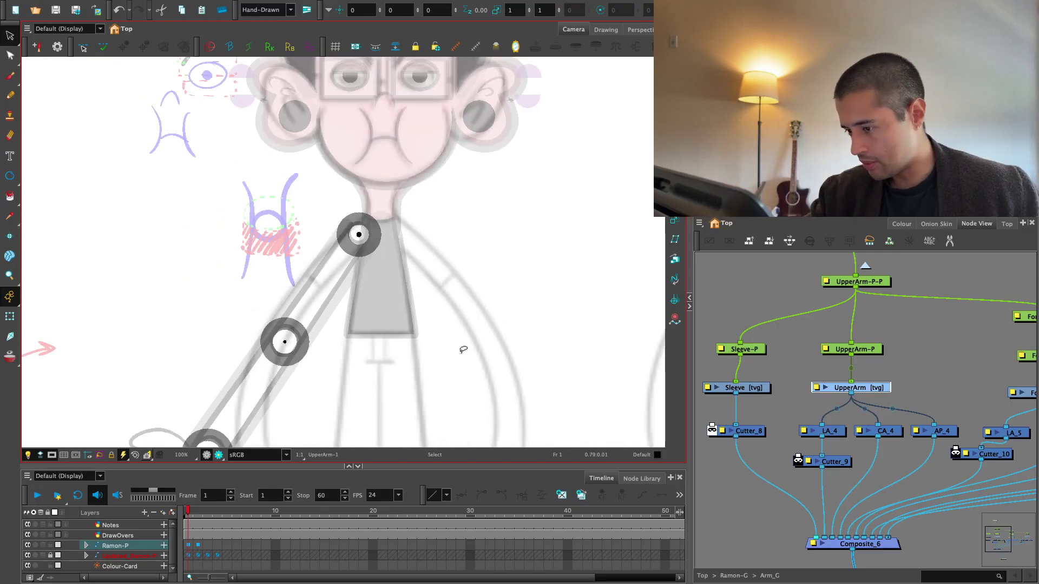
Cut all the joint circles and dots from the UpperArm drawing and paste them back in place
left_click_drag(463, 353, 534, 259)
key("2")
key("2")
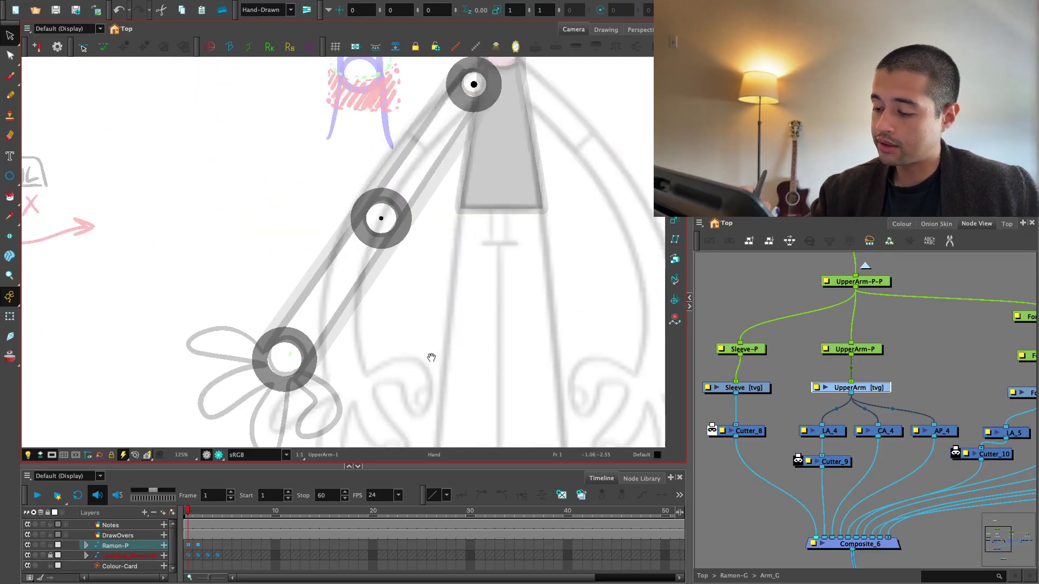
left_click_drag(405, 365, 407, 362)
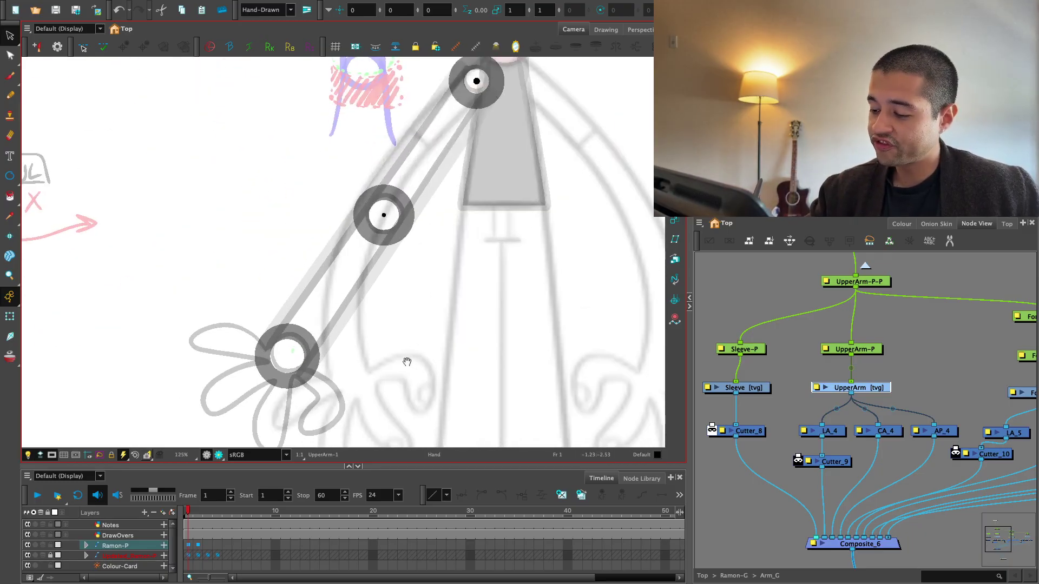
key("1")
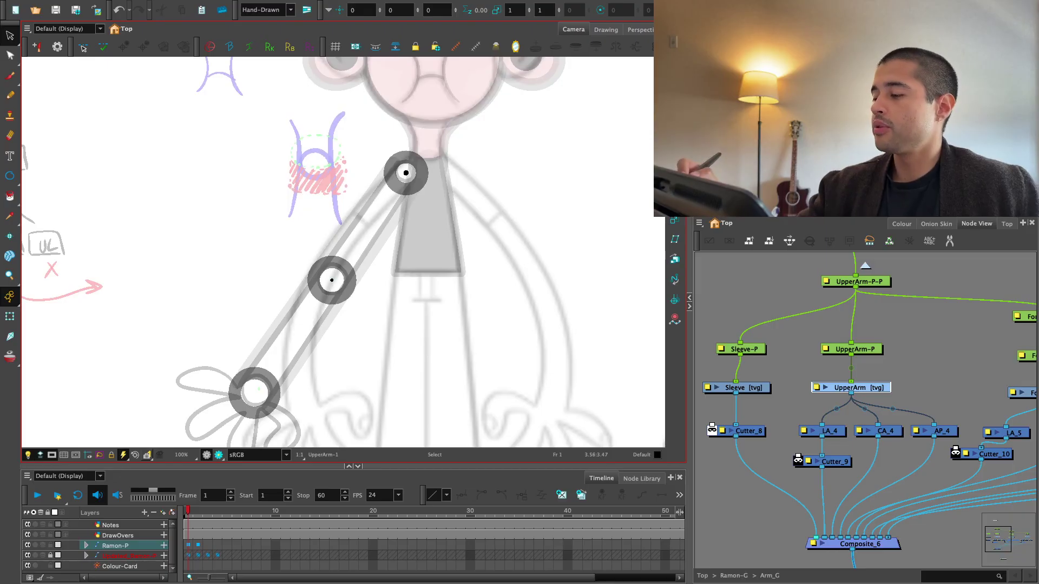
key("1")
key("ctrl+a")
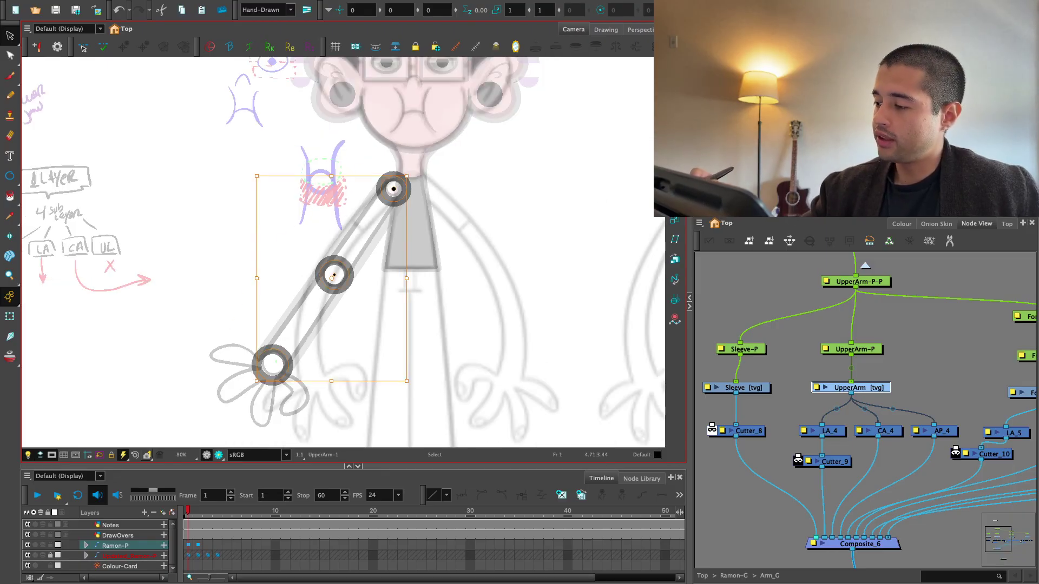
key("Escape")
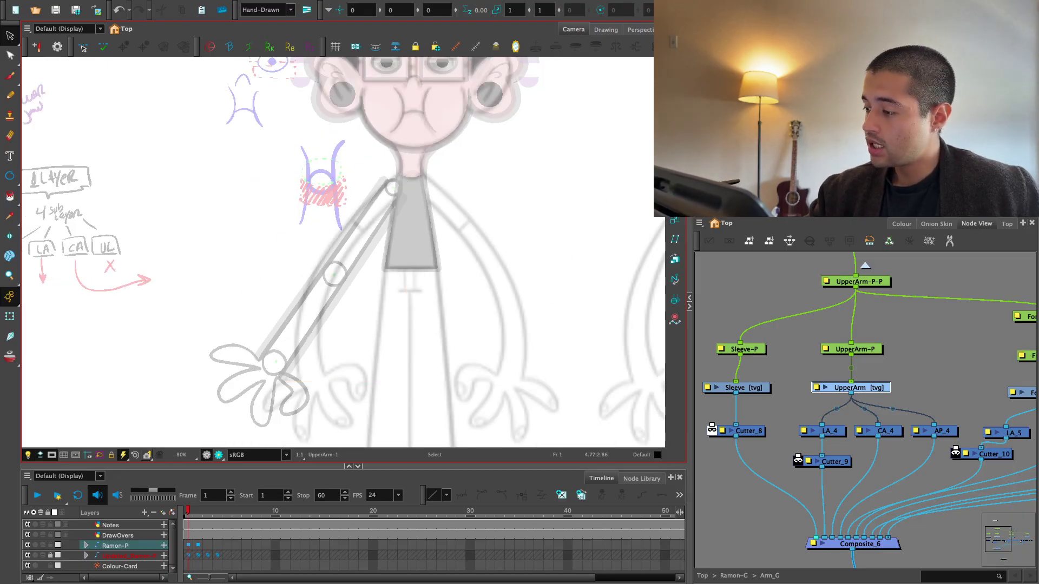
key("ctrl+v")
key("Escape")
key("2")
key("2")
left_click_drag(505, 334, 510, 323)
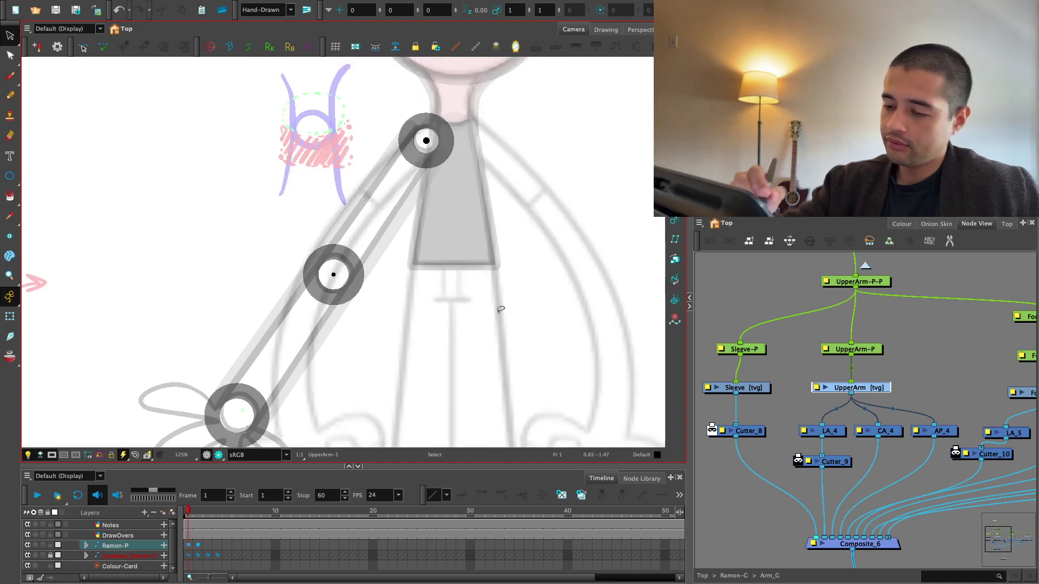
Copy the elbow and wrist circles into the Forearm drawing, leaving only the shoulder and elbow circles on the UpperArm drawing
left_click_drag(10, 176, 38, 188)
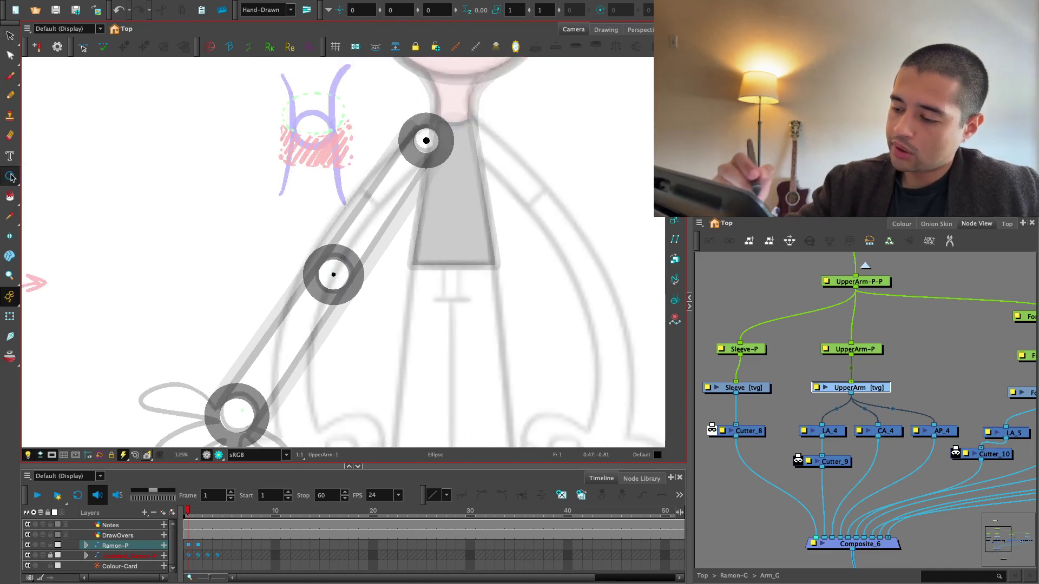
key("space")
left_click_drag(351, 307, 364, 260)
key("1")
key("alt+s")
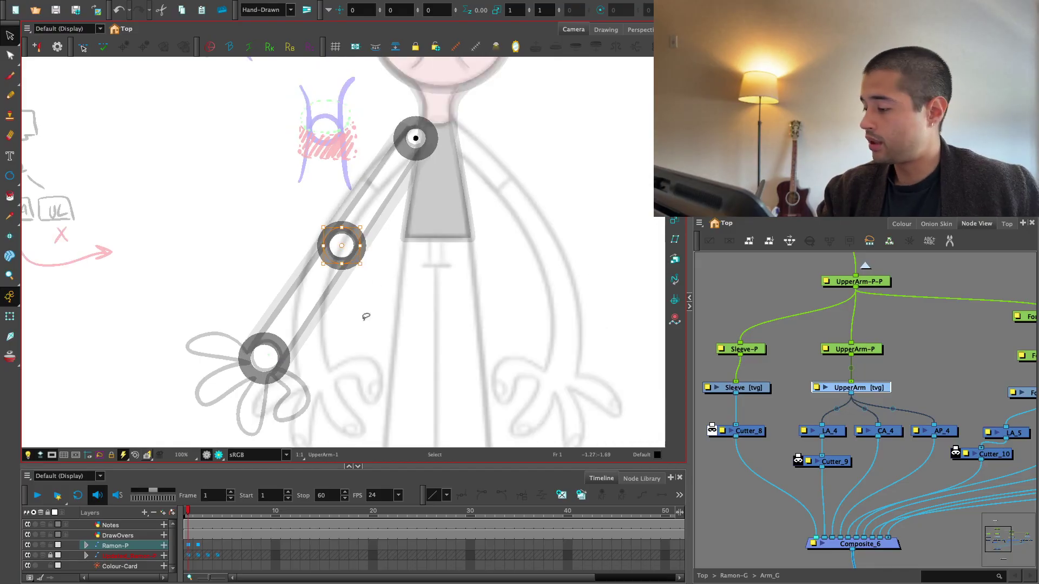
key("2")
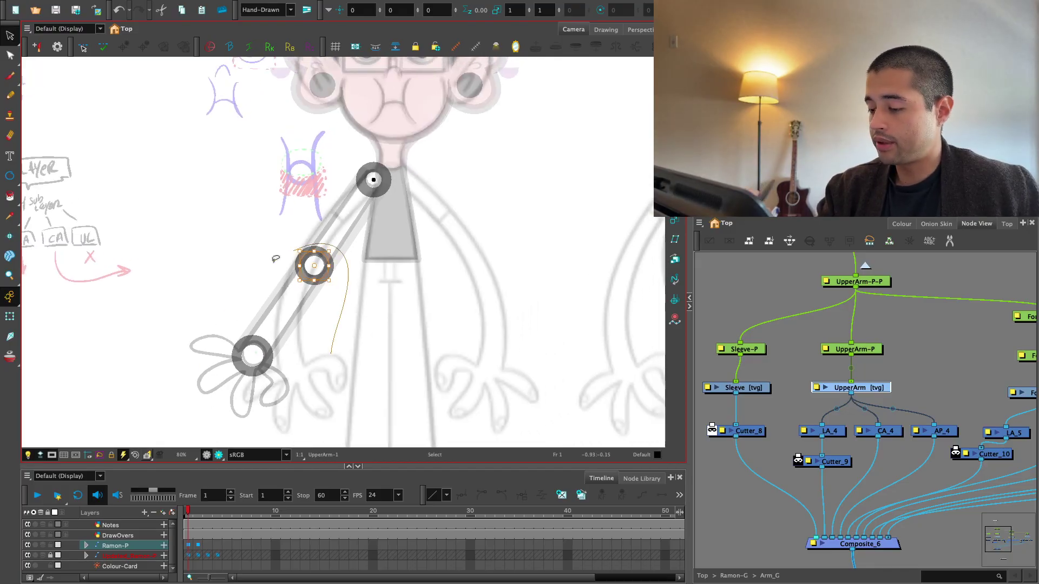
key("space")
mouse_move(930, 421)
left_mouse_down()
mouse_move(806, 429)
mouse_move(871, 394)
left_mouse_up()
left_click(950, 400)
key("ctrl+v")
left_click(487, 346)
key("space")
left_click(765, 390)
key("1")
key("1")
key("1")
key("1")
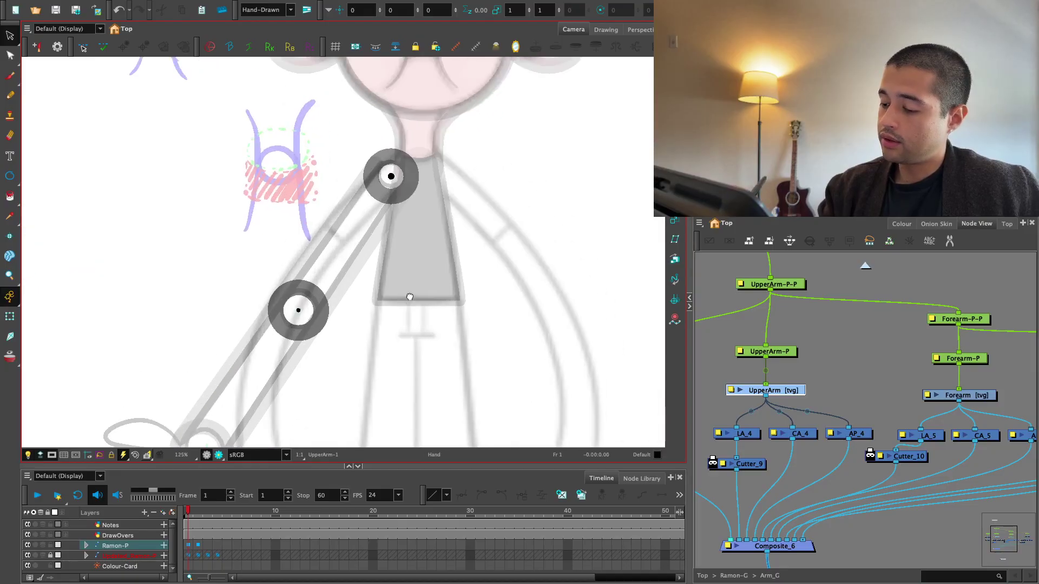
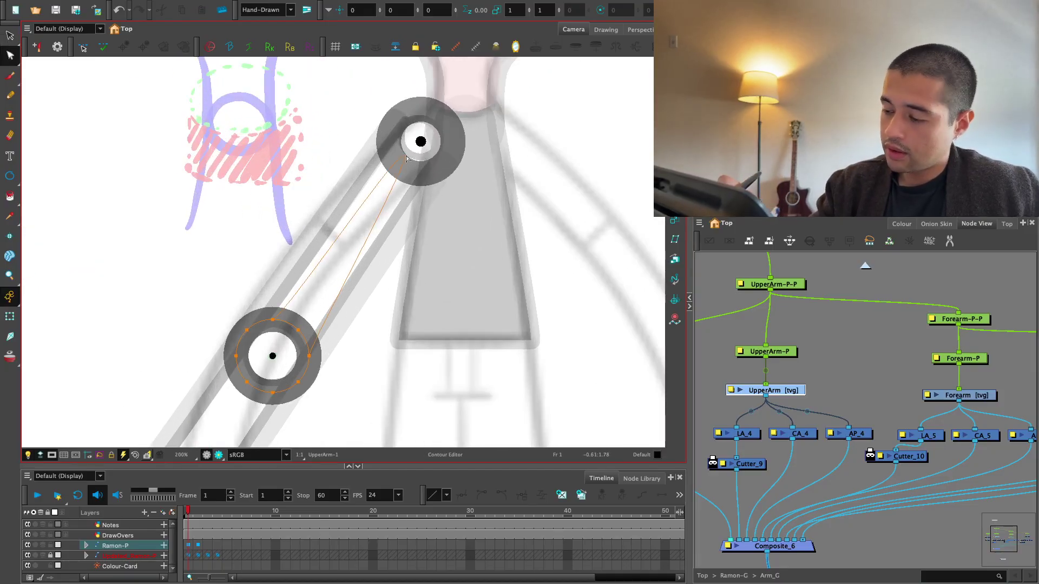
Stretch the UpperArm's shoulder and elbow circles toward each other and cut away their overlapping lines so the two circles join into one outline
left_click_drag(418, 148, 403, 179)
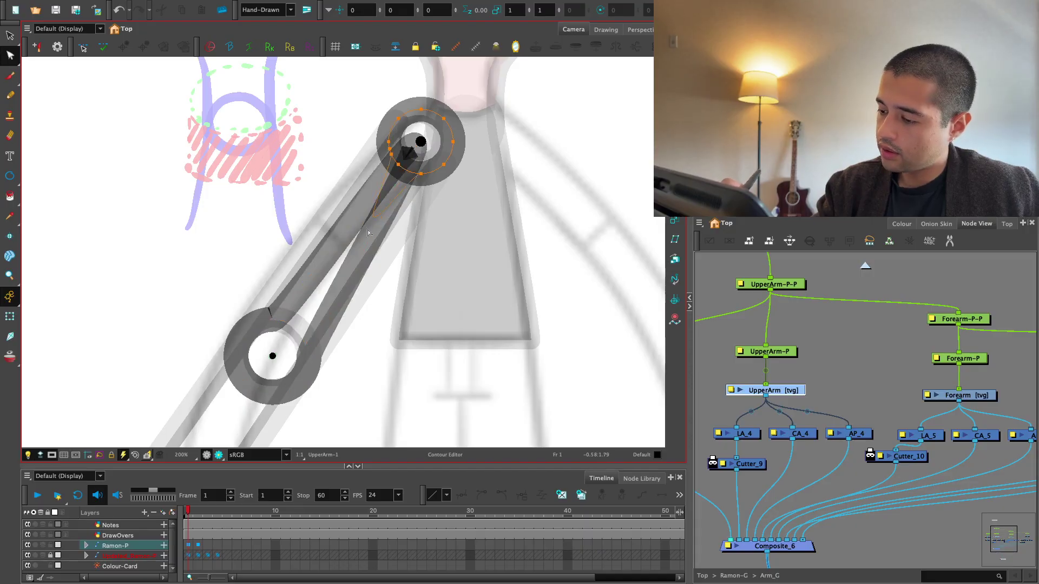
key("alt+t")
left_click_drag(297, 323, 348, 254)
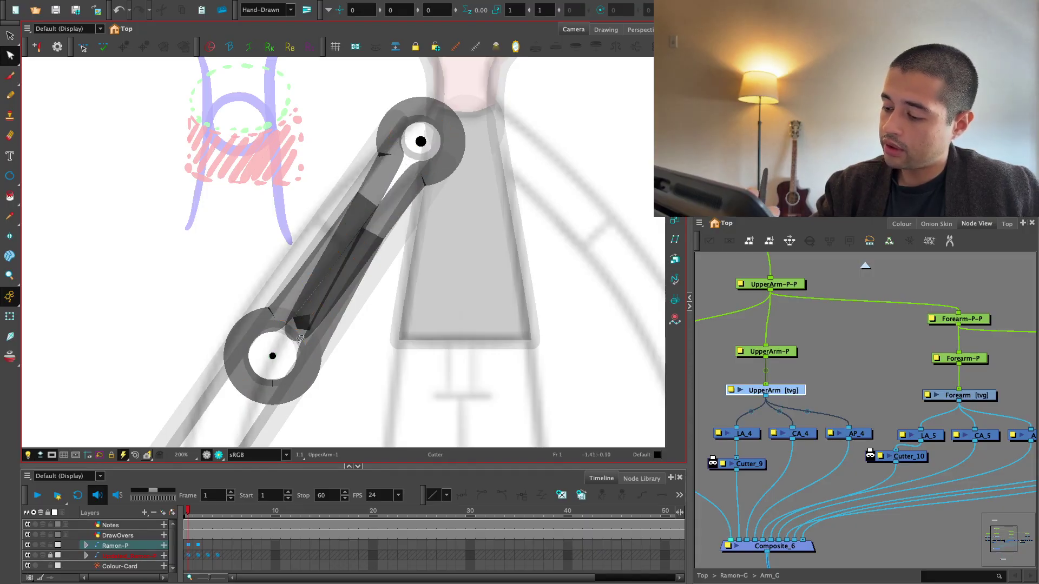
left_click_drag(300, 338, 331, 282)
key("alt+s")
left_click(321, 313)
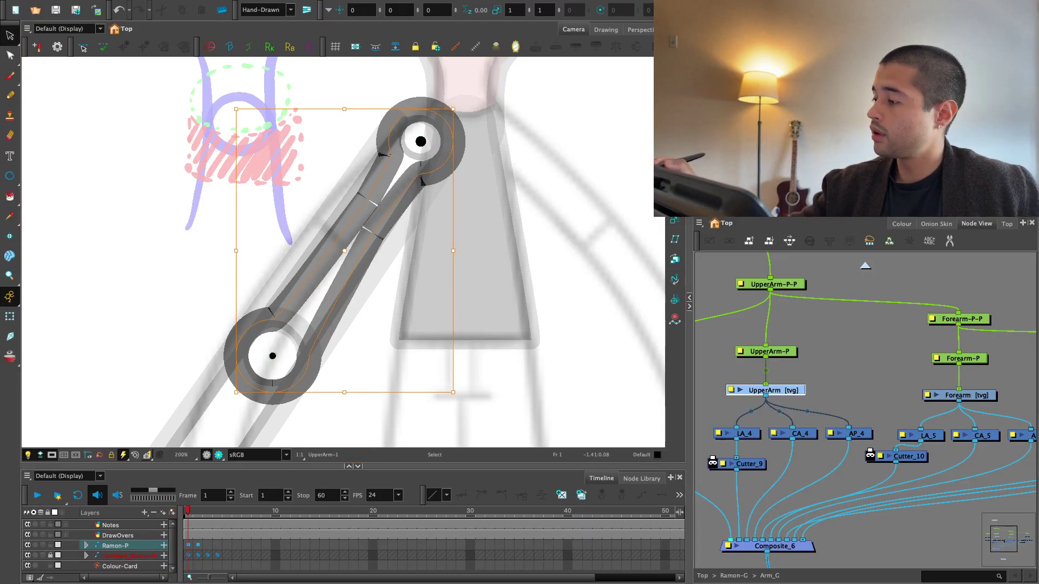
Delete the surplus contour points from the UpperArm outline to make a straight capsule running from the shoulder to the elbow
key("alt+q")
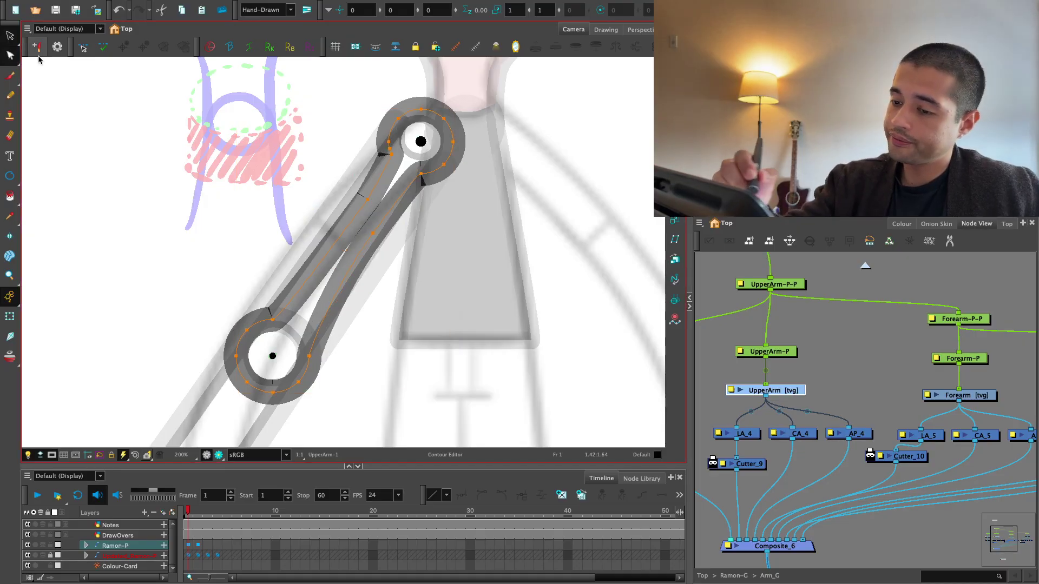
key("Delete")
key("Delete")
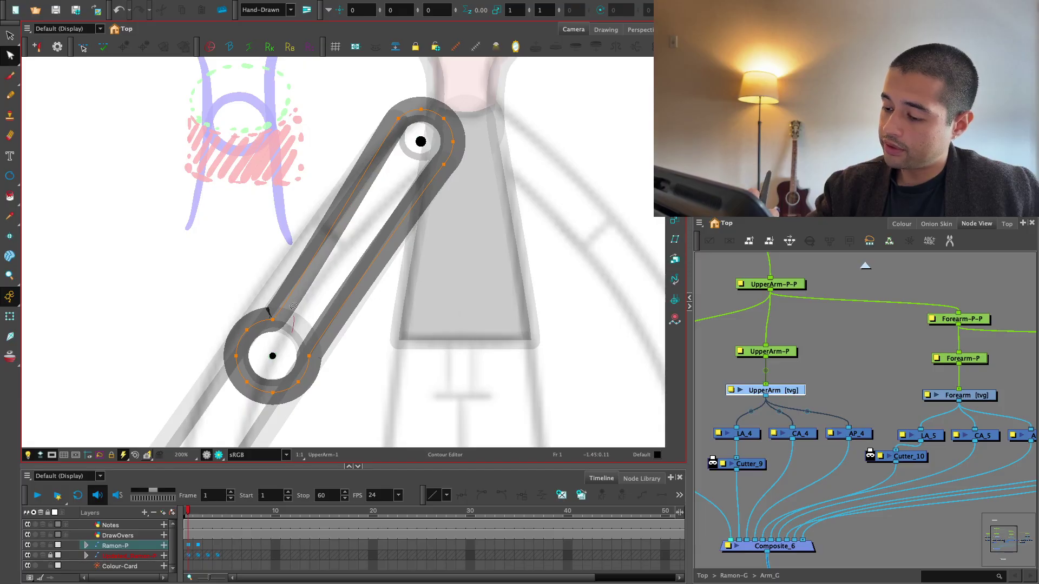
key("Delete")
key("Delete")
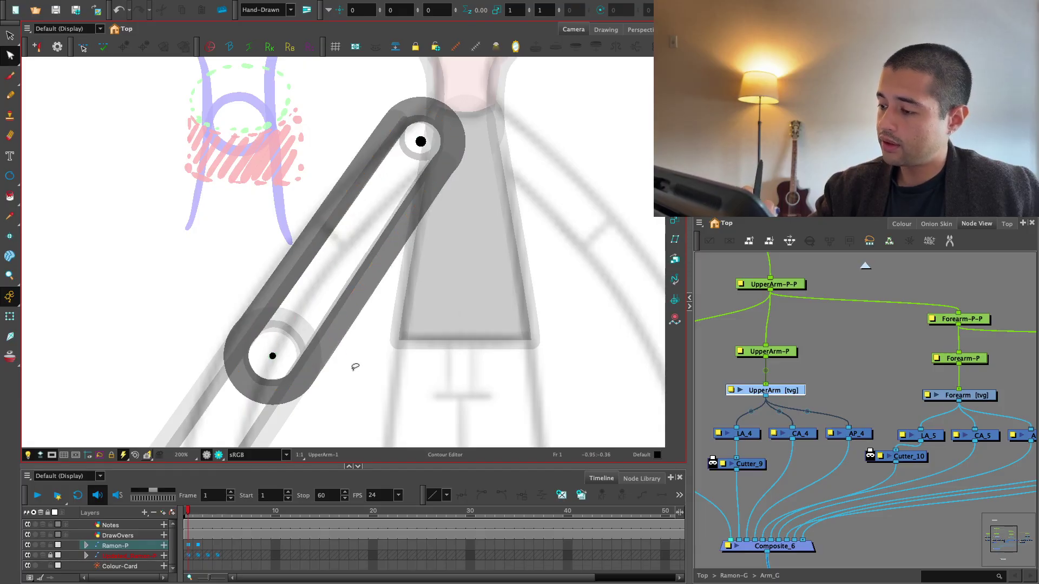
In the Forearm drawing, stretch the elbow and wrist circles toward each other until their outlines overlap
key("1")
key("1")
key("1")
key("1")
key("2")
key("2")
key("space")
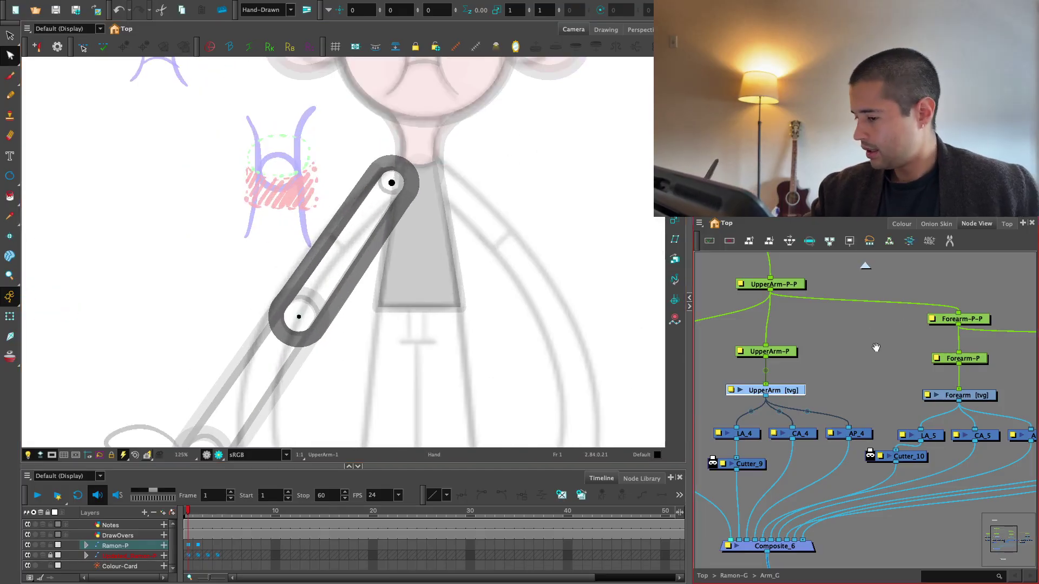
left_click_drag(877, 347, 835, 314)
left_click(915, 365)
key("2")
key("2")
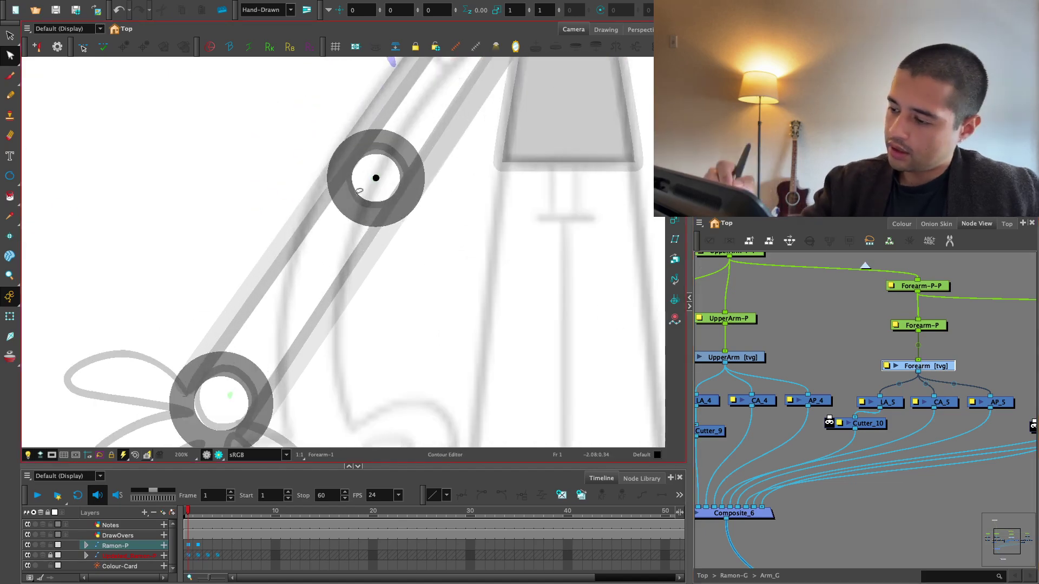
left_click_drag(236, 389, 225, 403)
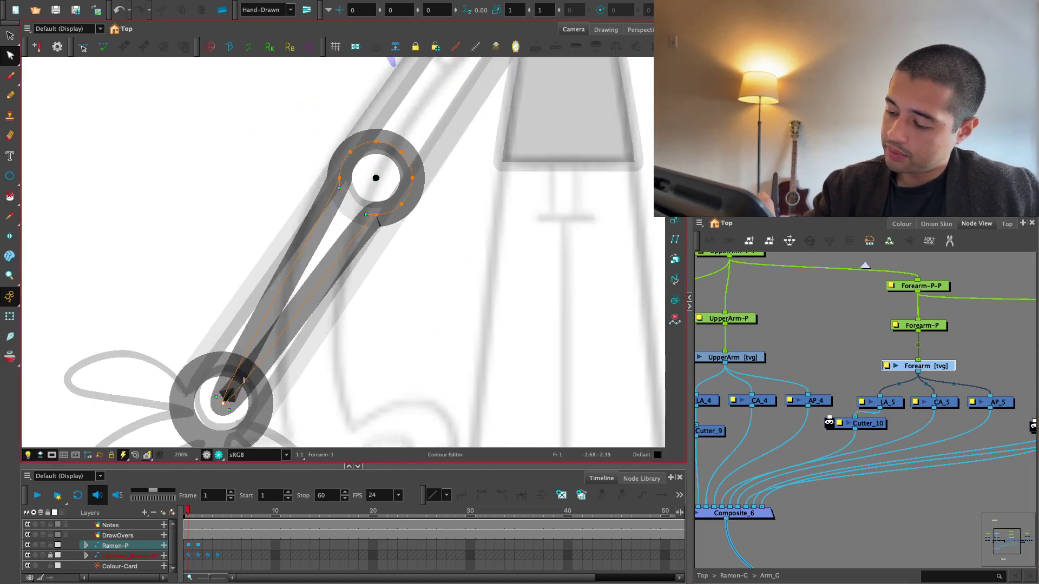
left_click_drag(322, 251, 330, 228)
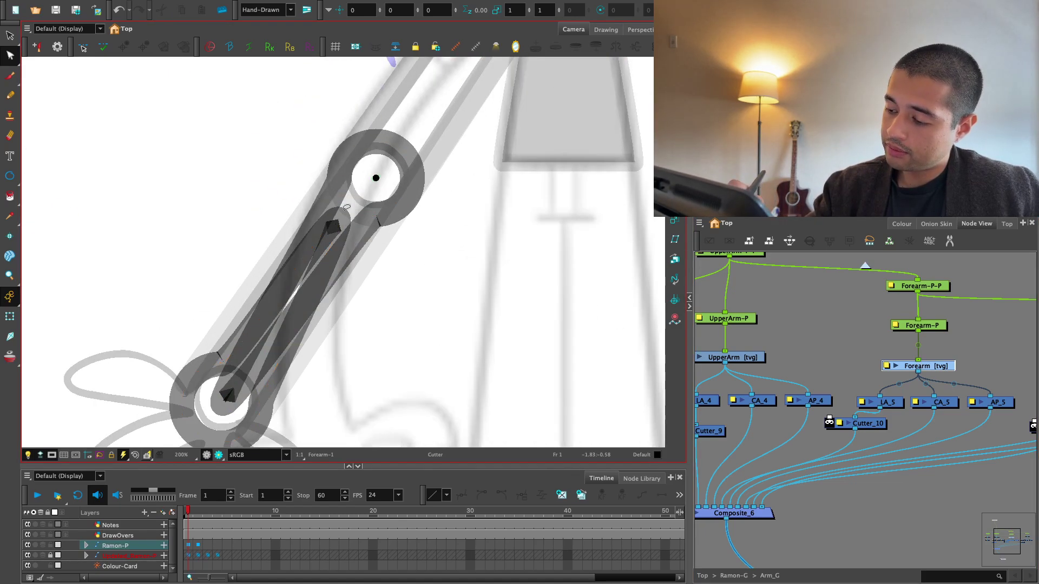
Undo the last Forearm edits and cut away the overlapping lines between elbow and wrist so the circles join into one outline
key("super+z")
key("super+z")
key("1")
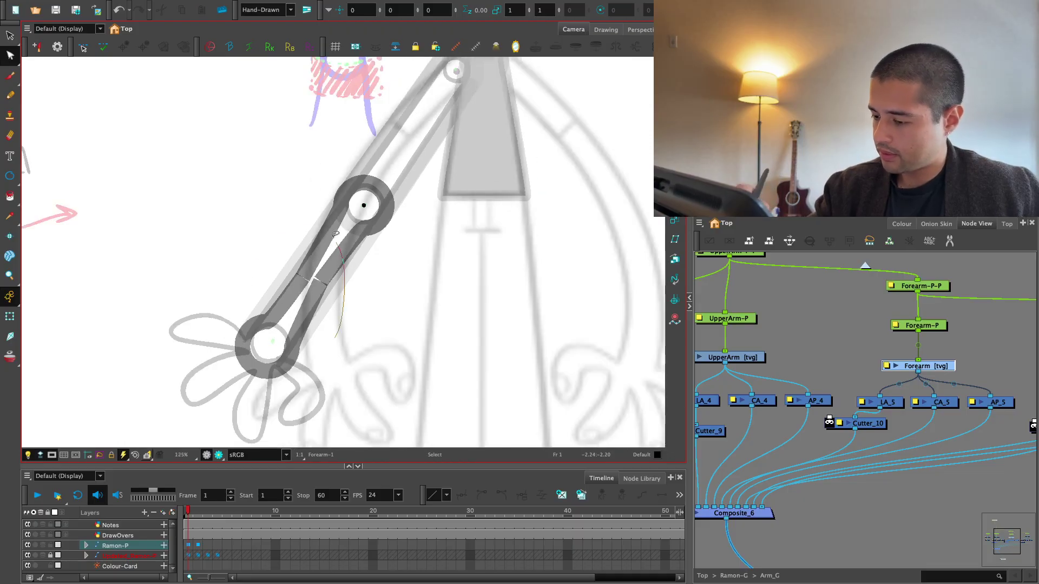
key("alt+s")
left_click(314, 304)
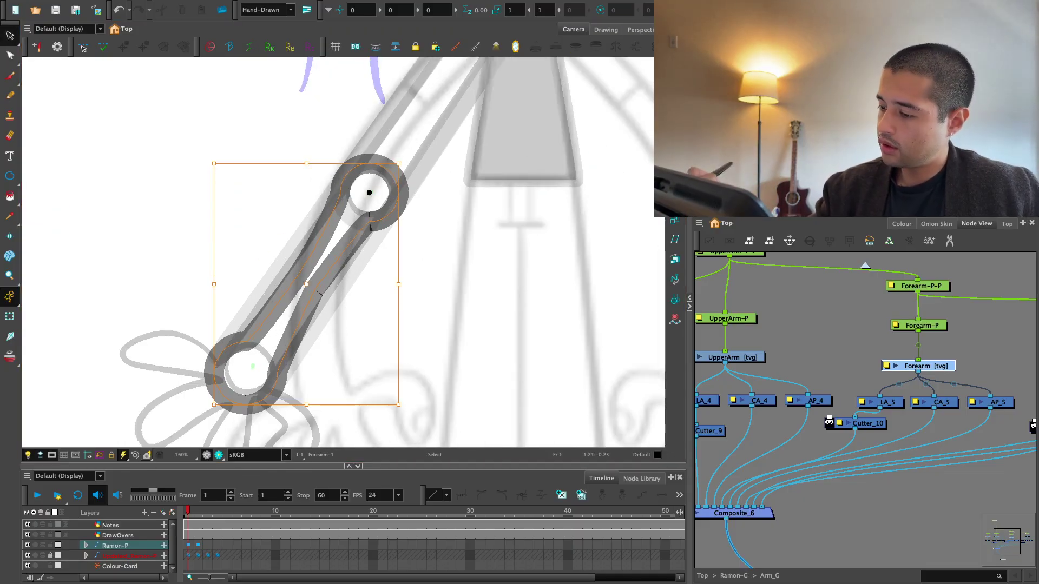
left_click_drag(440, 292, 415, 240)
Delete the surplus contour points from the Forearm outline to make a straight capsule running from the elbow to the wrist
key("alt+q")
key("2")
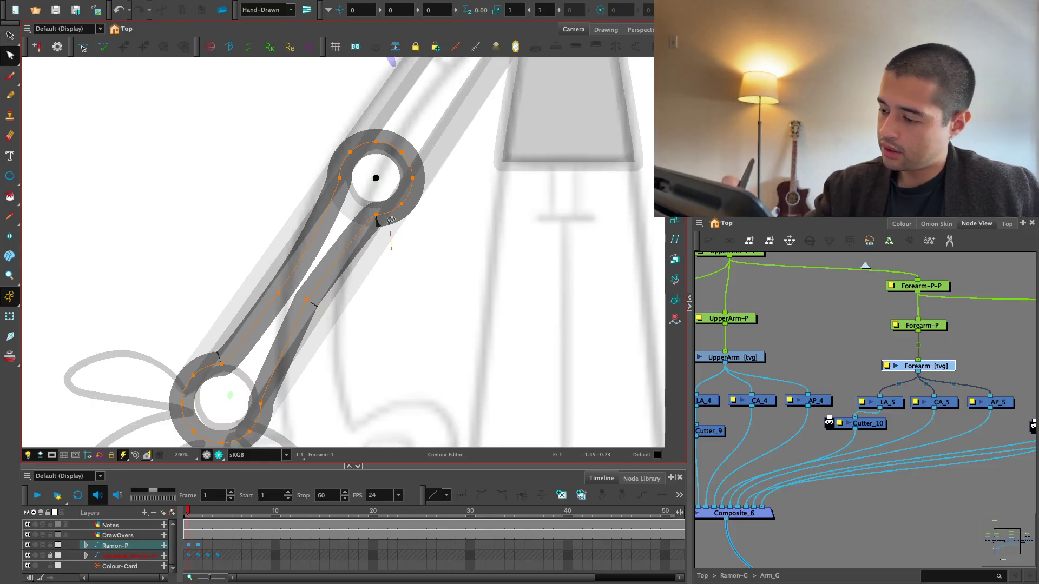
key("Delete")
mouse_move(328, 315)
left_mouse_down()
mouse_move(297, 294)
mouse_move(288, 303)
left_mouse_up()
key("Delete")
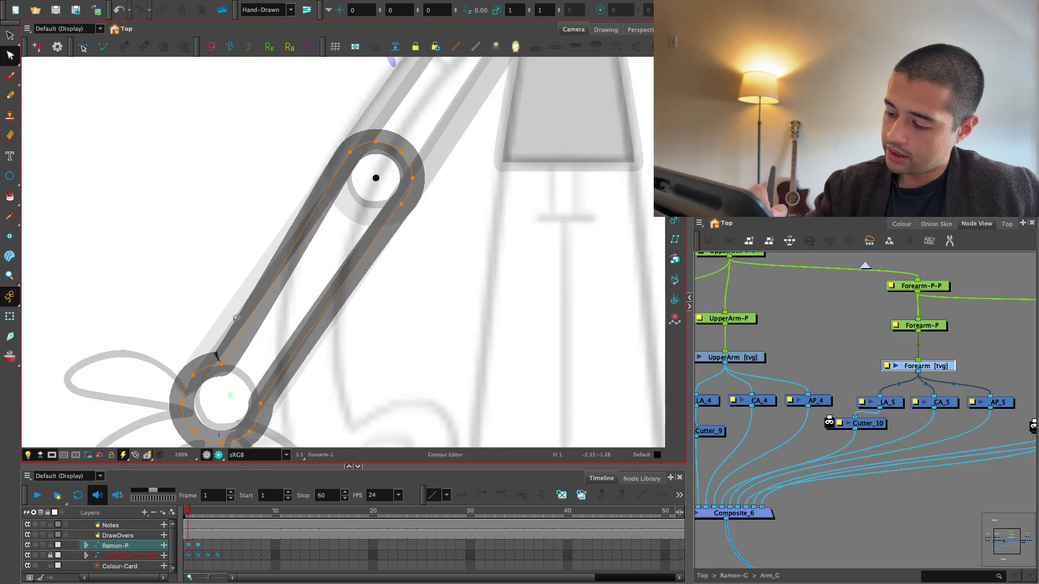
left_click_drag(208, 324, 228, 374)
key("Delete")
left_click_drag(294, 378, 271, 414)
key("Delete")
Select the Forearm drawing with its Forearm-P and Forearm-P-P pegs and place their pivot on the elbow's centre dot
key("1")
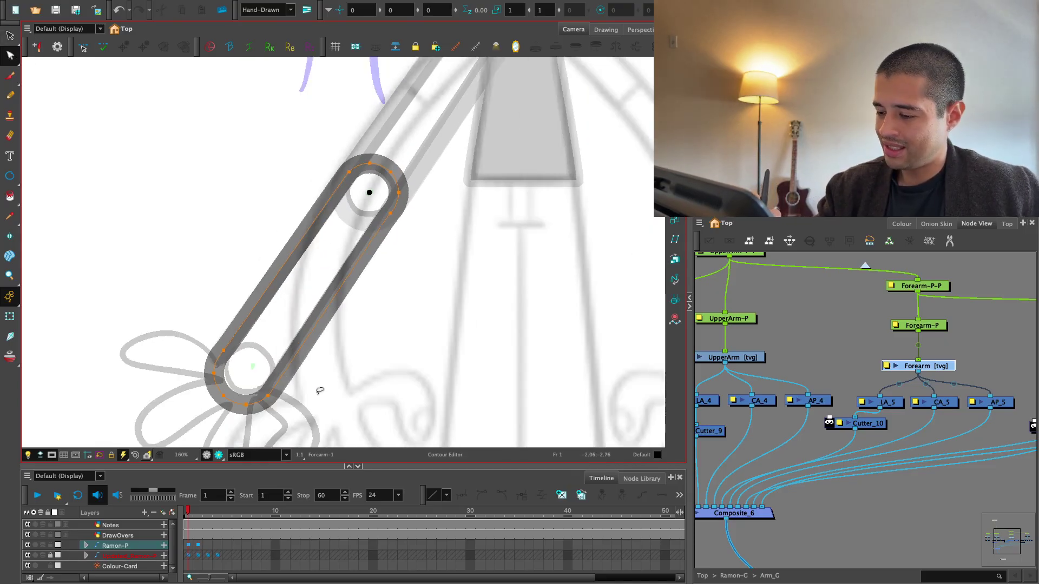
key("1")
key("1")
left_click_drag(513, 320, 422, 351)
left_click_drag(938, 305, 896, 328)
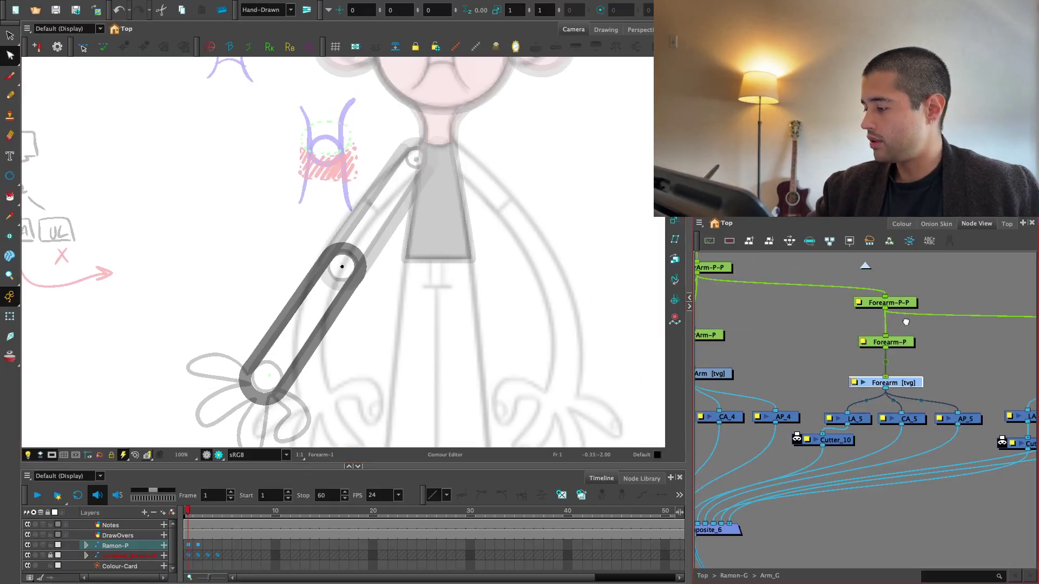
key("alt+3")
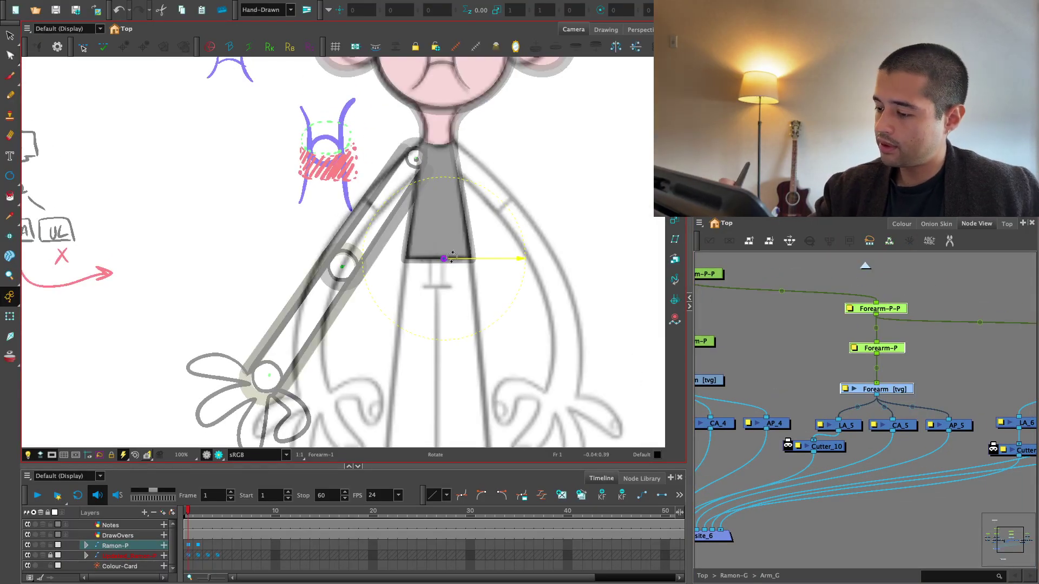
key("2")
key("2")
key("2")
key("2")
key("2")
key("2")
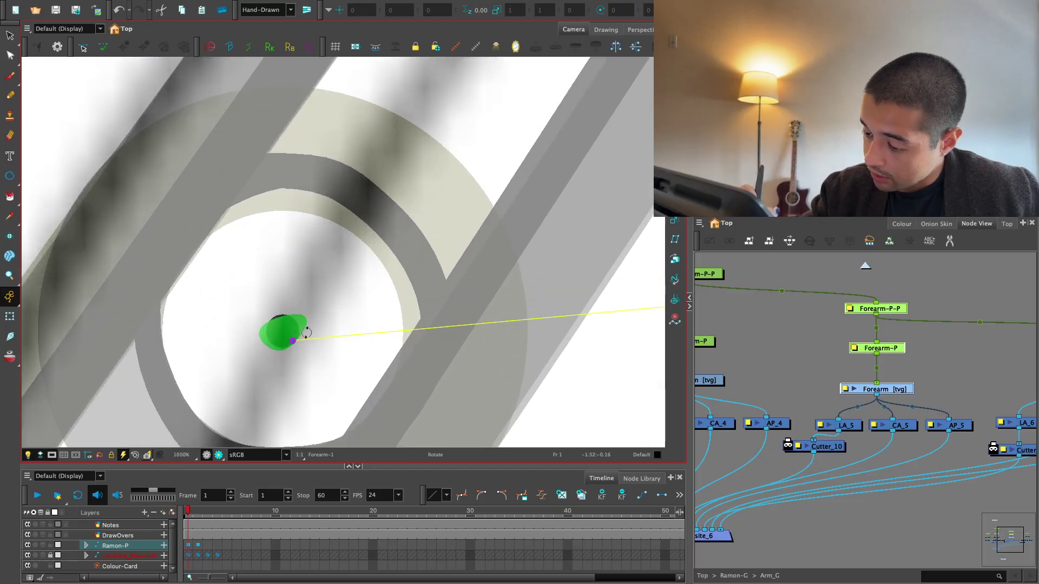
key("2")
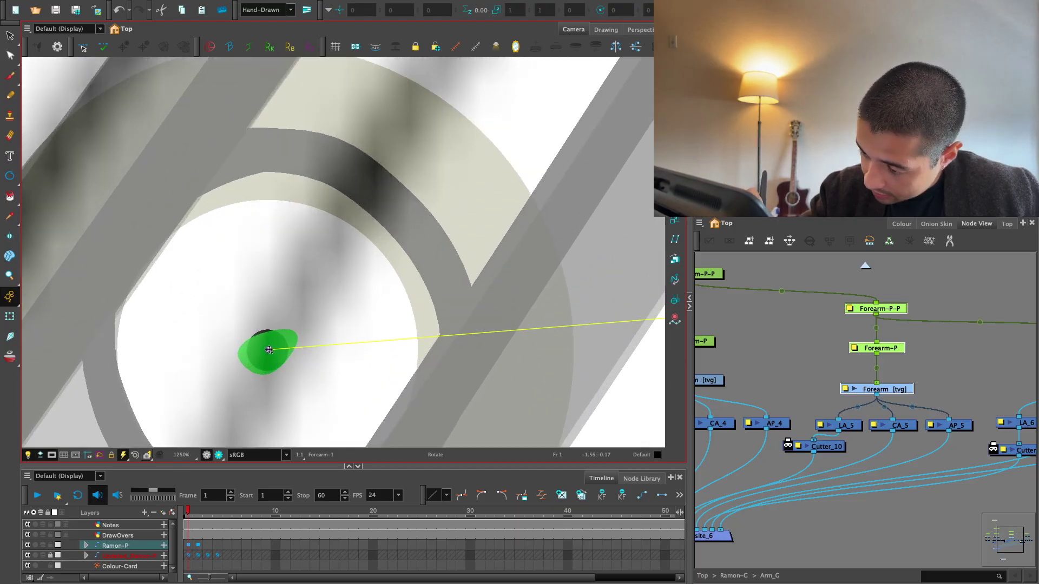
Select the UpperArm drawing together with its UpperArm-P and UpperArm-P-P pegs
key("1")
key("1")
key("1")
key("1")
key("1")
key("1")
key("1")
key("1")
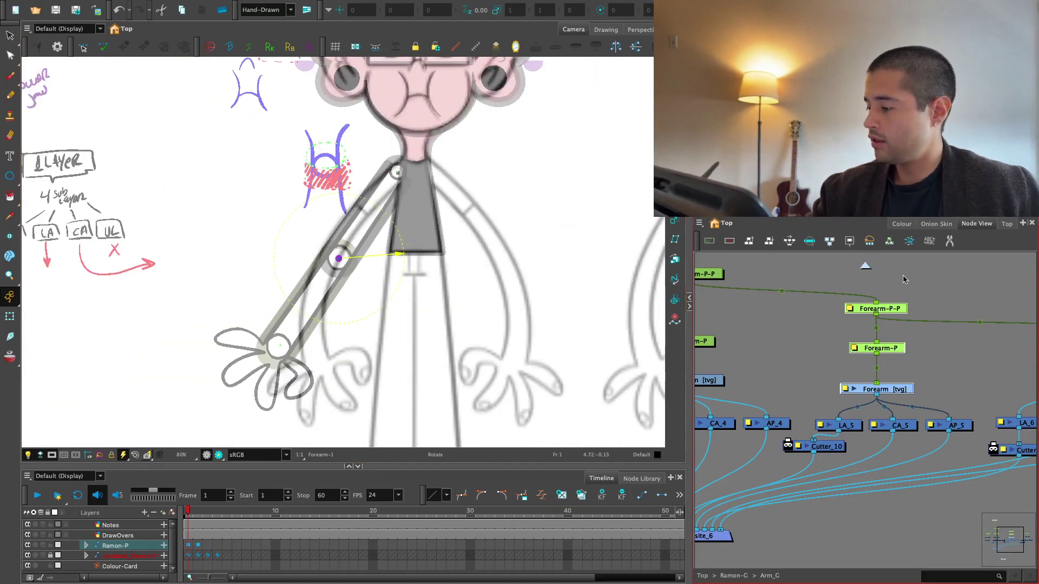
left_click_drag(374, 223, 373, 295)
left_click_drag(739, 329, 809, 347)
left_click_drag(808, 266, 783, 354)
left_click_drag(768, 396, 769, 398)
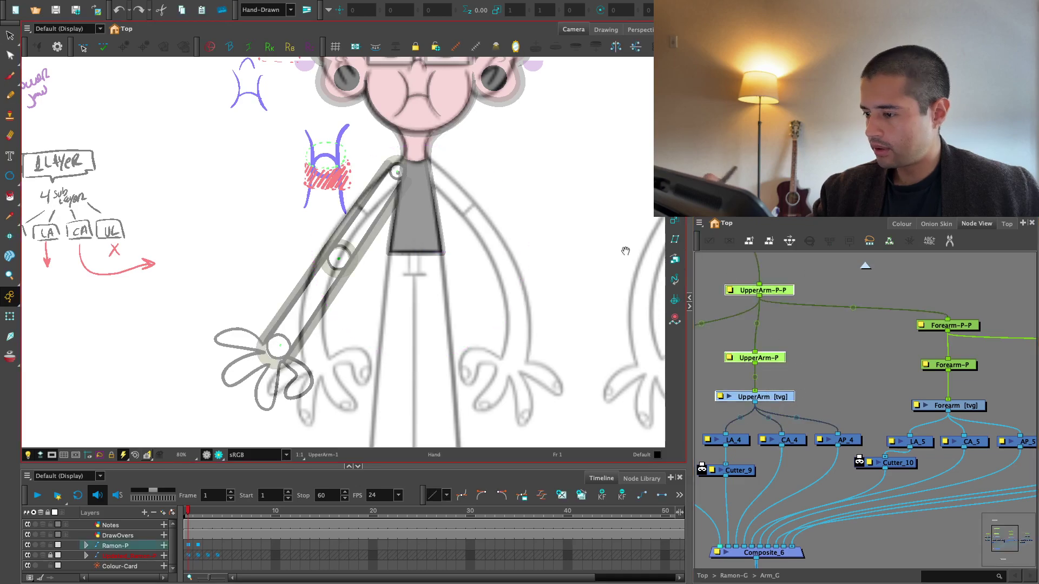
Place the upper arm's pivot on the centre dot of the shoulder circle, undoing the misplaced attempts
scroll(451, 325, "up", 3)
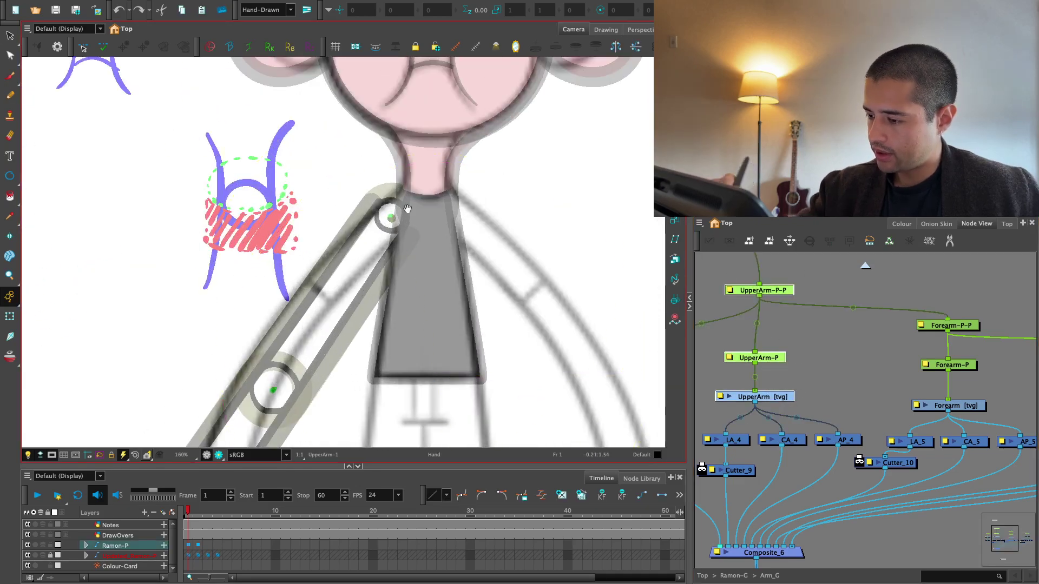
scroll(407, 209, "up", 5)
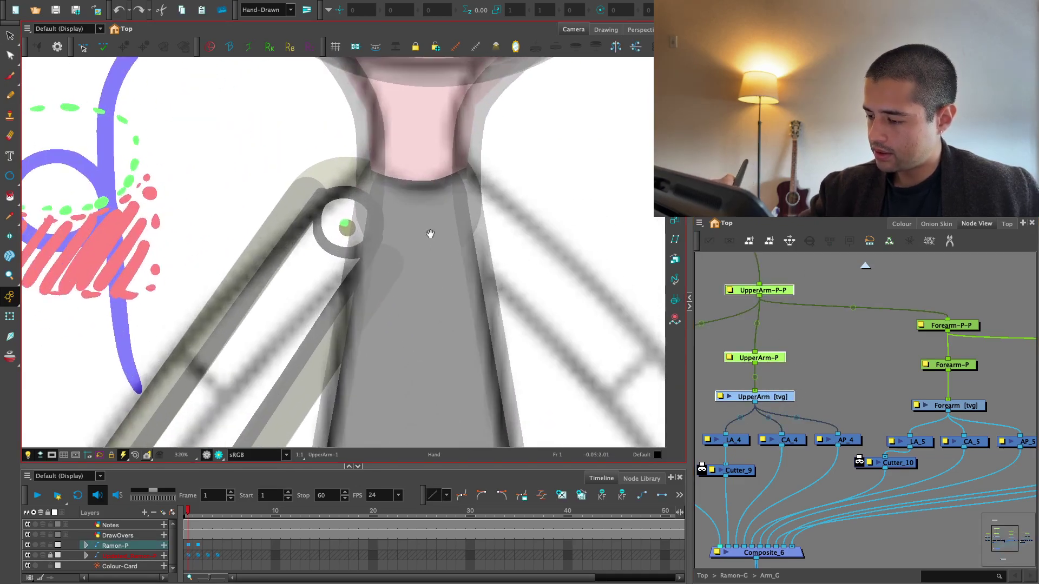
mouse_move(397, 287)
left_mouse_down()
mouse_move(404, 260)
mouse_move(394, 287)
left_mouse_up()
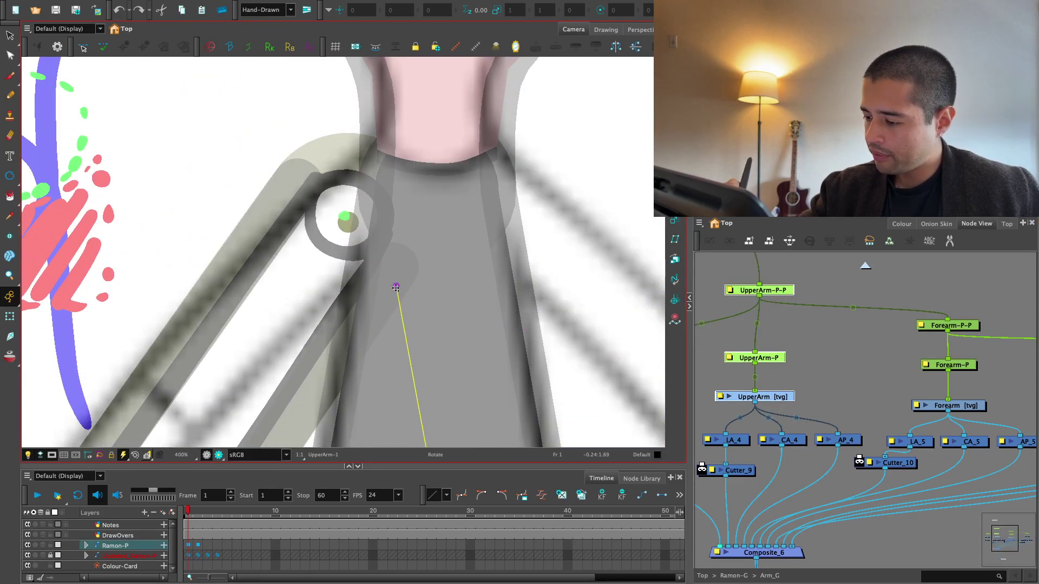
key("ctrl+z")
scroll(399, 220, "up", 4)
scroll(375, 303, "up", 1)
left_click_drag(344, 328, 305, 304)
key("ctrl+z")
scroll(353, 337, "down", 4)
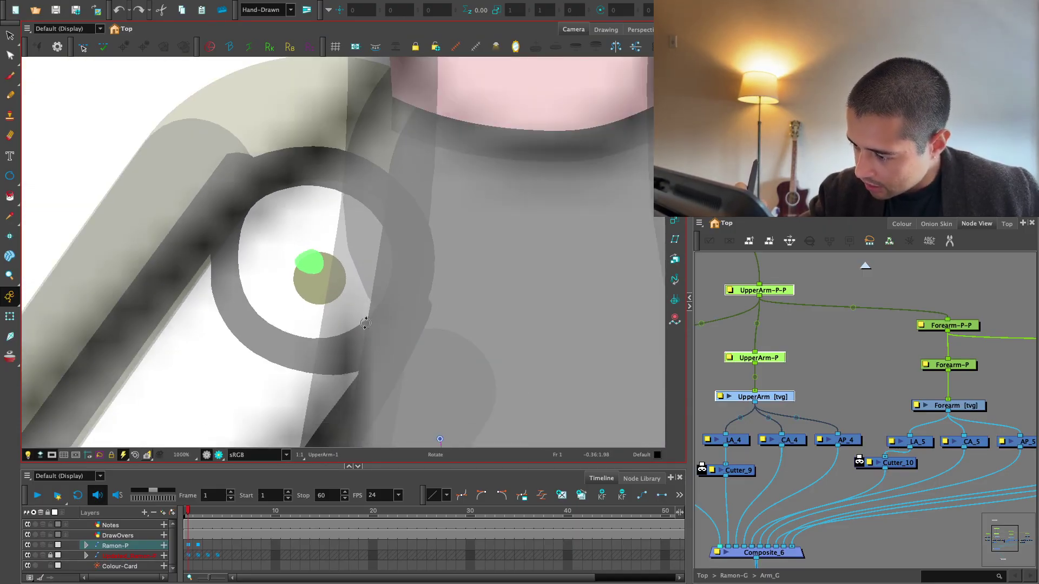
scroll(330, 269, "up", 5)
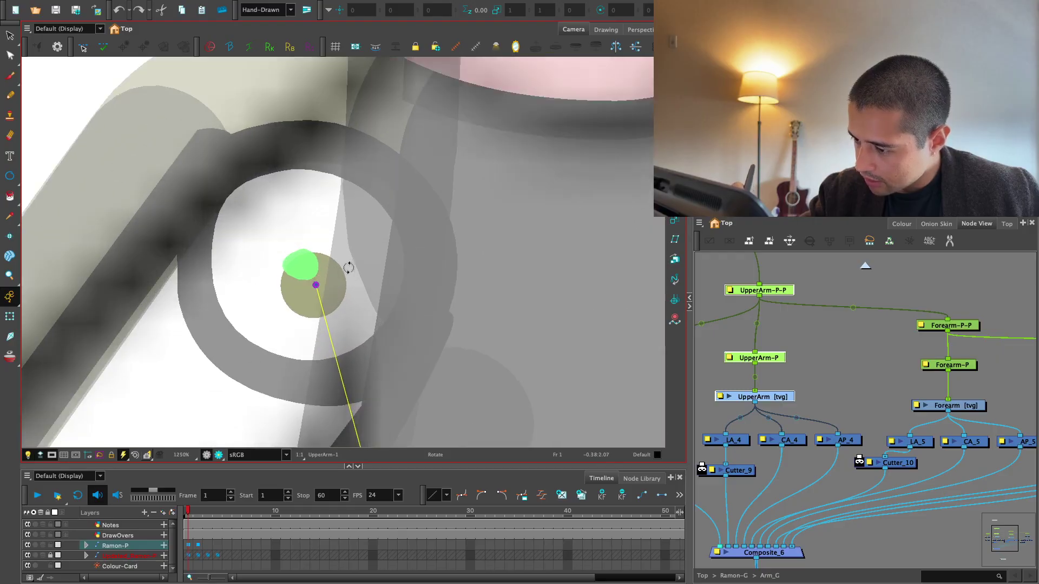
Test-rotate the arm about its shoulder pivot and undo the rotation
scroll(288, 317, "down", 10)
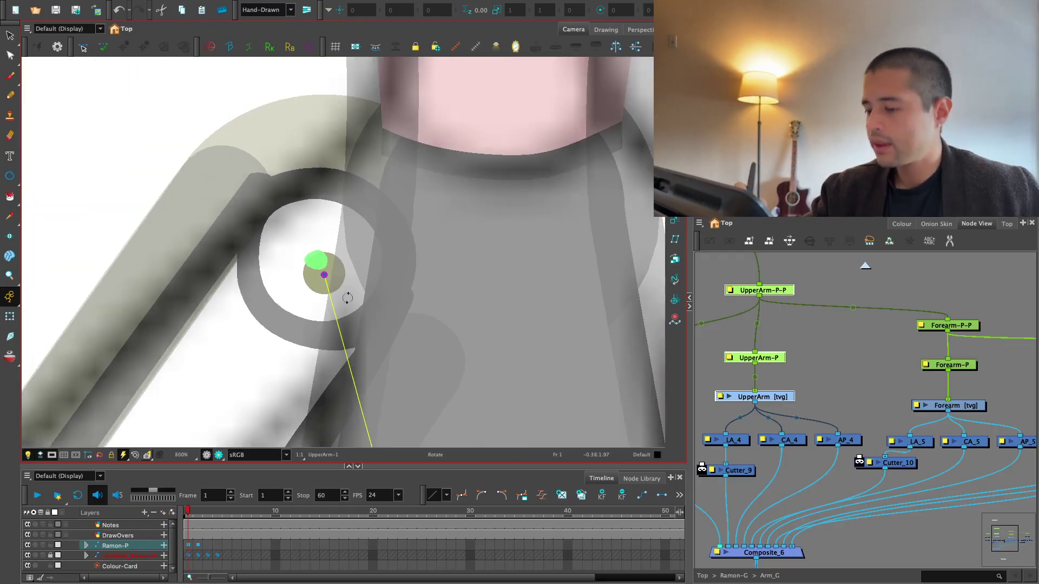
scroll(704, 326, "down", 2)
scroll(531, 332, "down", 3)
scroll(765, 316, "down", 2)
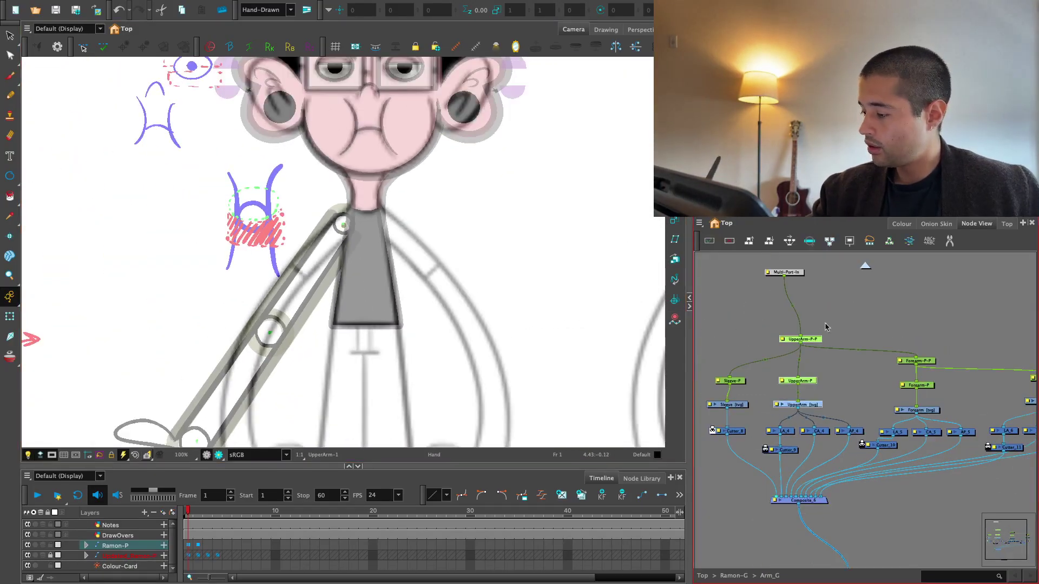
scroll(433, 226, "down", 1)
left_click_drag(459, 207, 477, 313)
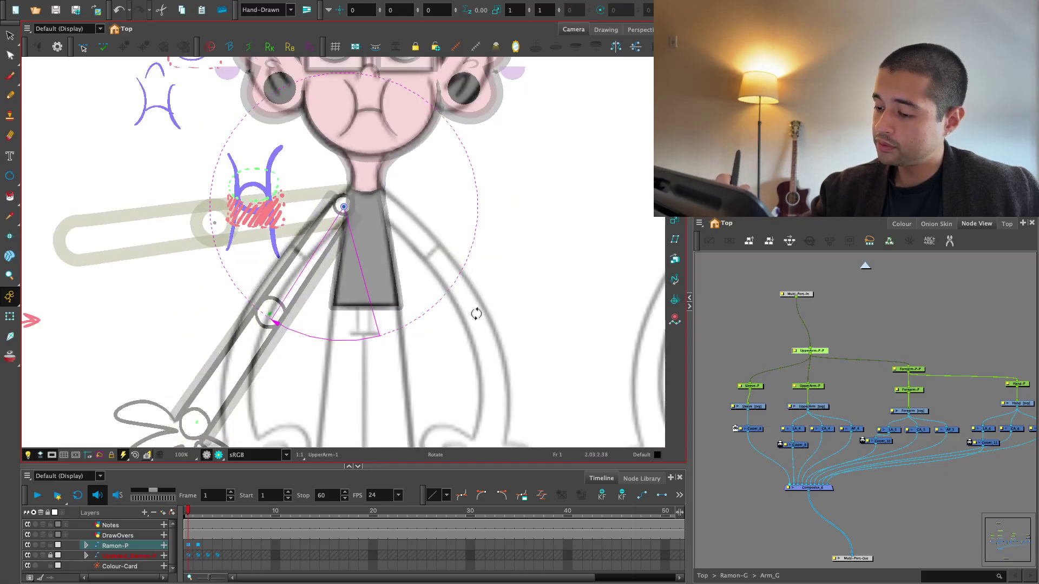
key("ctrl+z")
Reposition the Multi-Port-In, UpperArm-P-P, Forearm-P-P and Hand-P nodes to tidy the Arm_G network
scroll(509, 318, "down", 1)
scroll(875, 336, "up", 4)
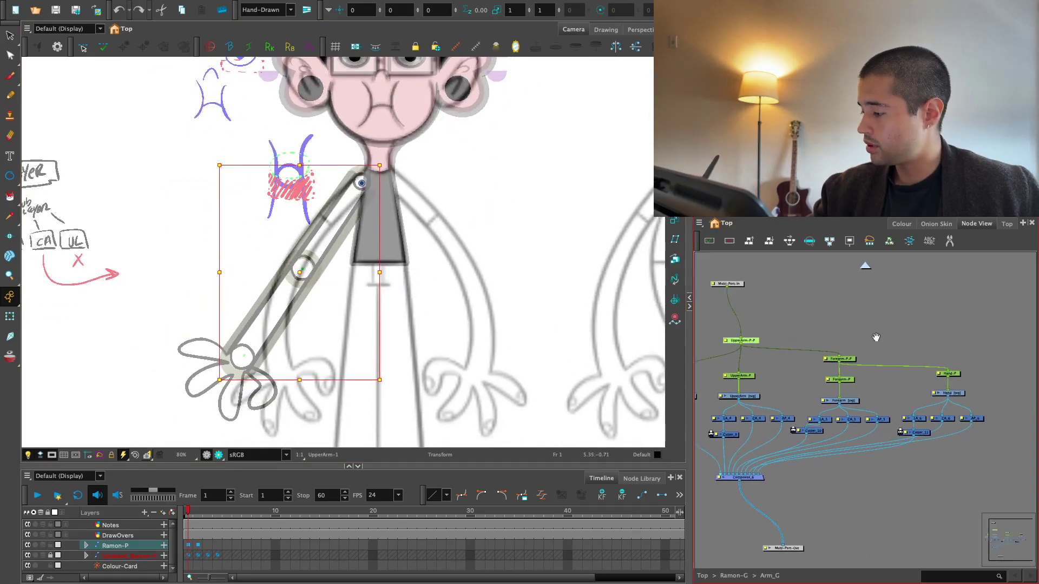
left_click(732, 316)
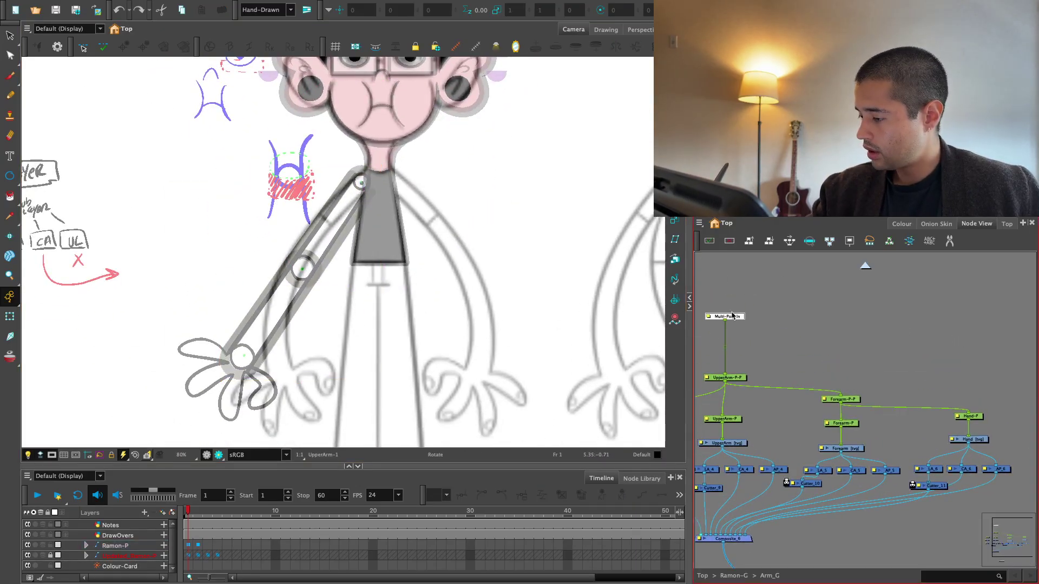
left_click(851, 401)
left_click_drag(737, 380, 755, 370)
left_click(750, 369)
left_click_drag(1002, 403, 868, 363)
scroll(869, 363, "up", 1)
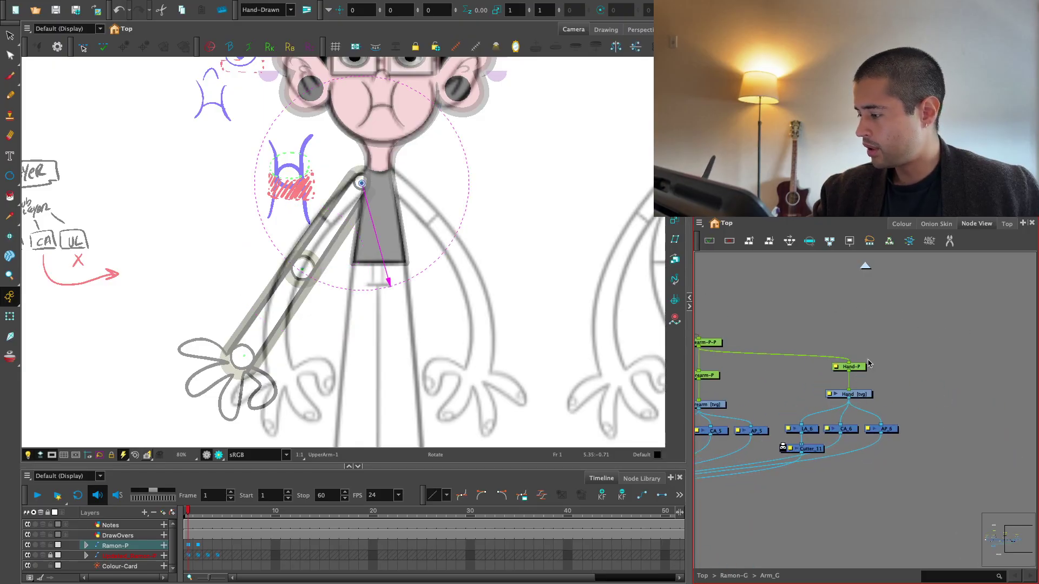
left_click(858, 365)
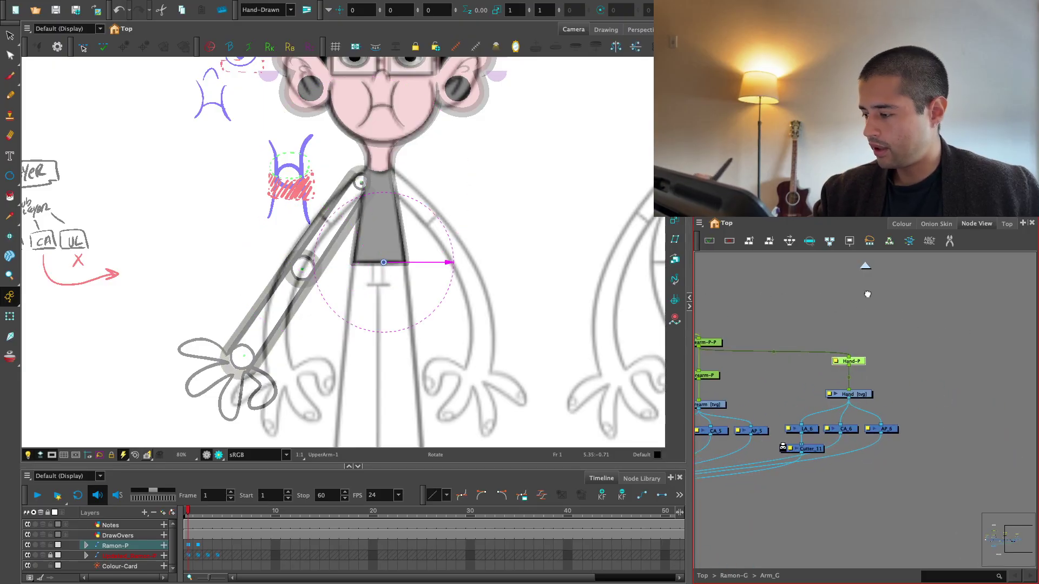
left_click_drag(867, 294, 1029, 297)
scroll(770, 380, "up", 1)
Fill the UpperArm drawing with the pink New 6 swatch from the Ramon_Colors palette
left_click(762, 395)
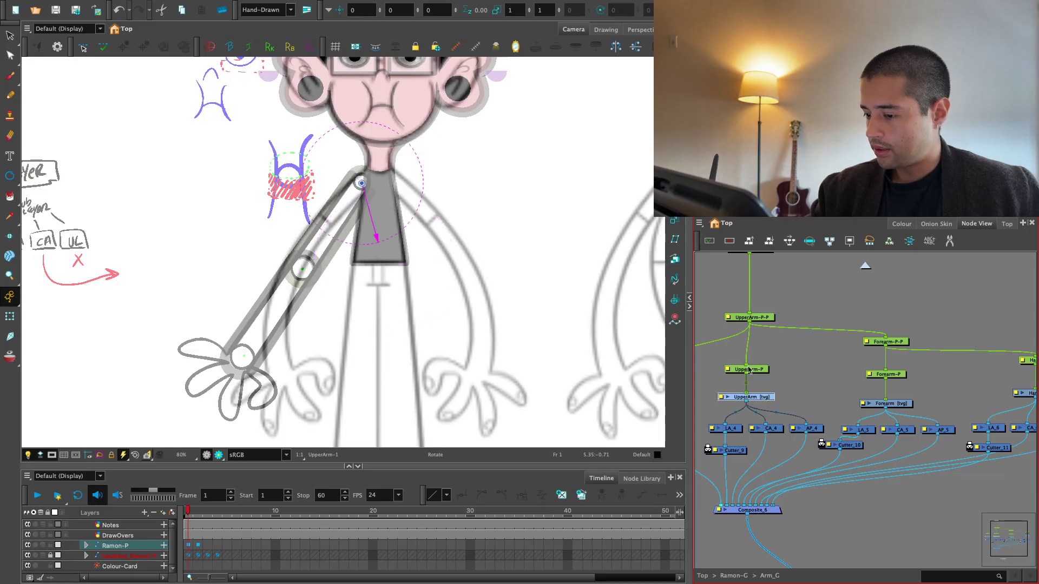
scroll(335, 210, "up", 4)
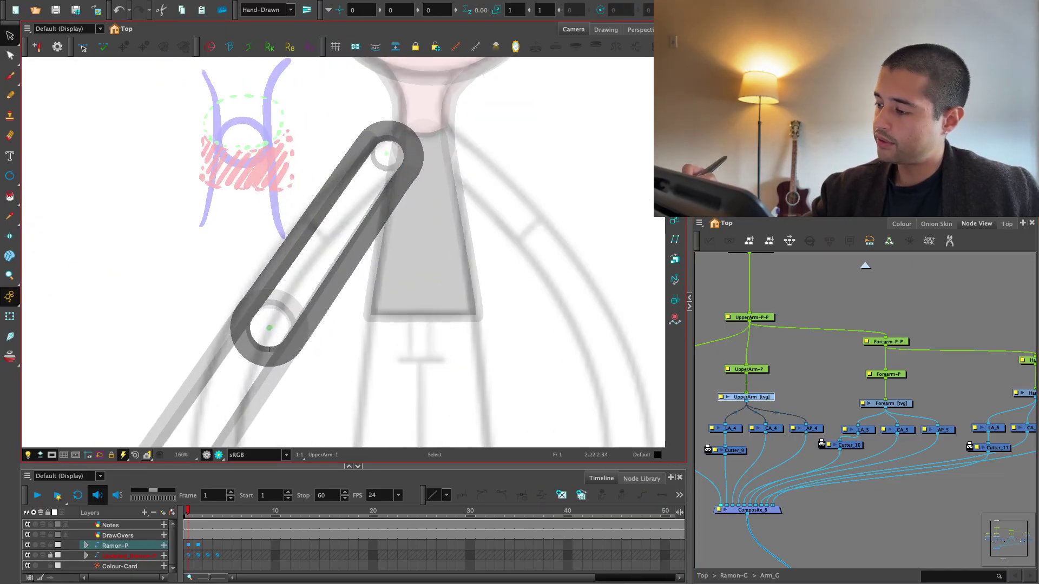
left_click(902, 224)
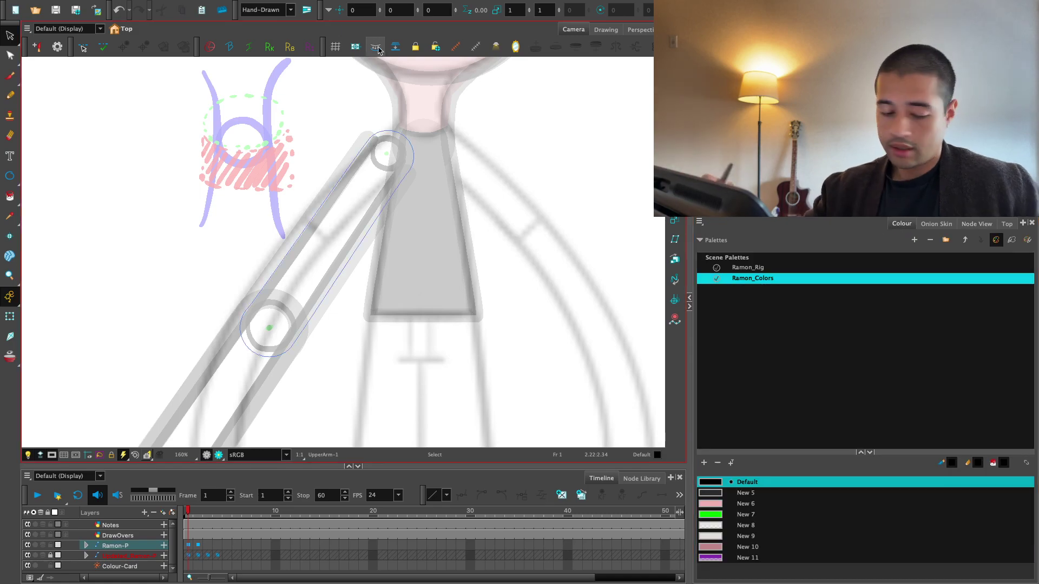
key("alt+i")
left_click(745, 503)
left_click(303, 287)
key("shift+t")
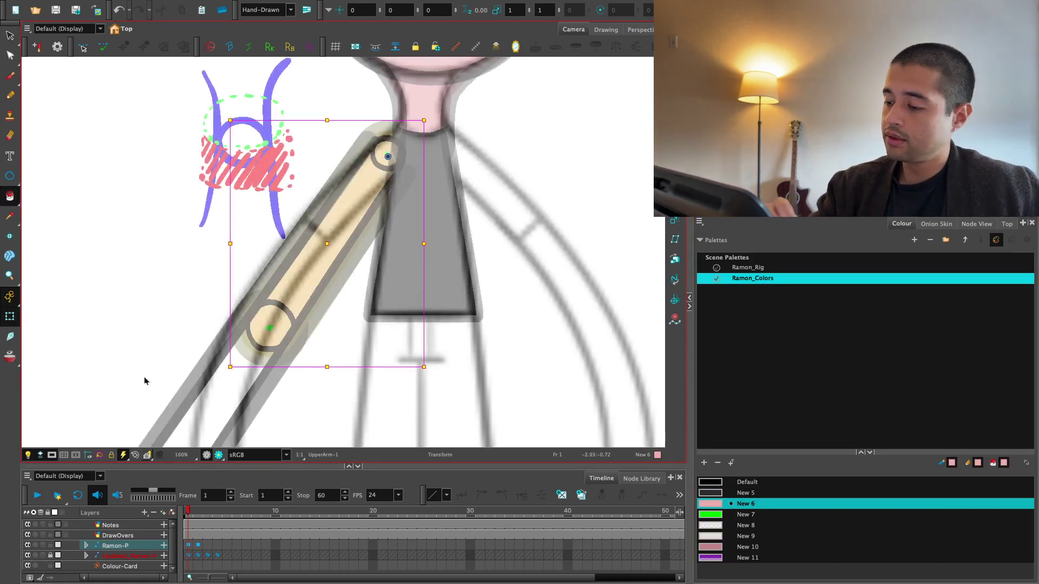
Fill the Forearm drawing with the same New 6 skin colour and check its overlap at the elbow
scroll(144, 379, "down", 2)
left_click(976, 224)
left_click(886, 379)
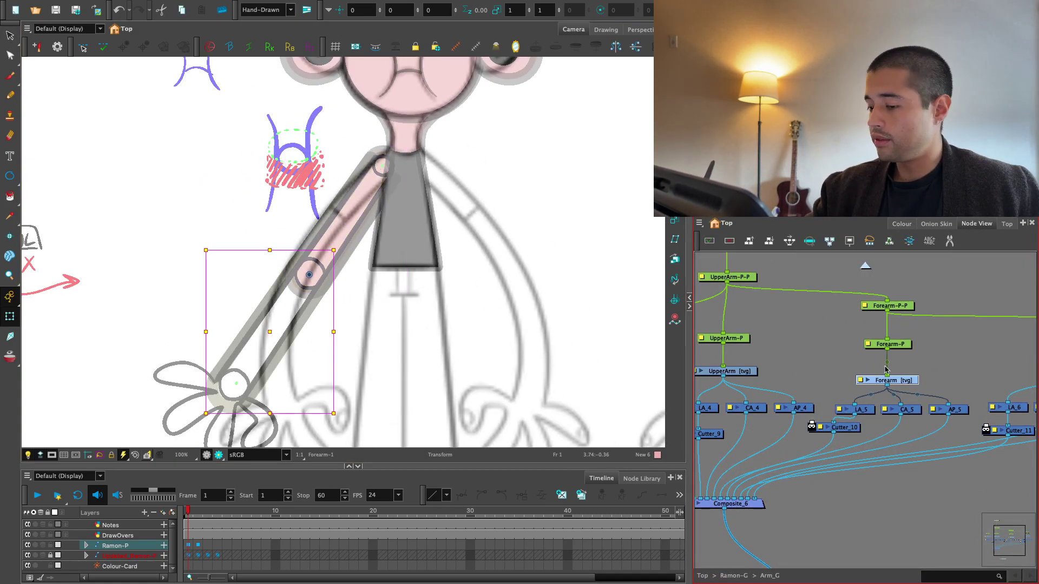
key("alt+i")
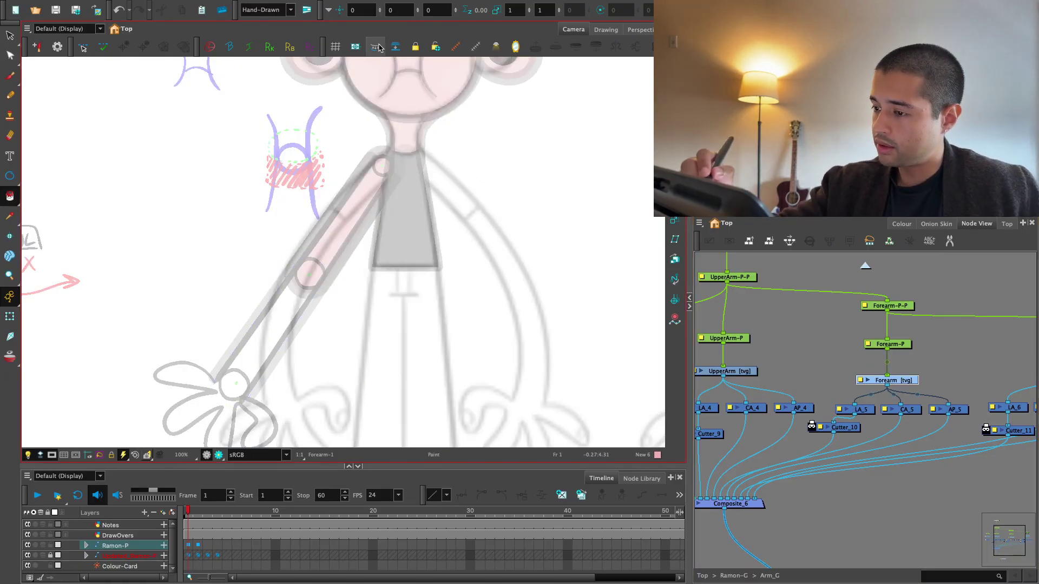
left_click(310, 264)
key("alt+s")
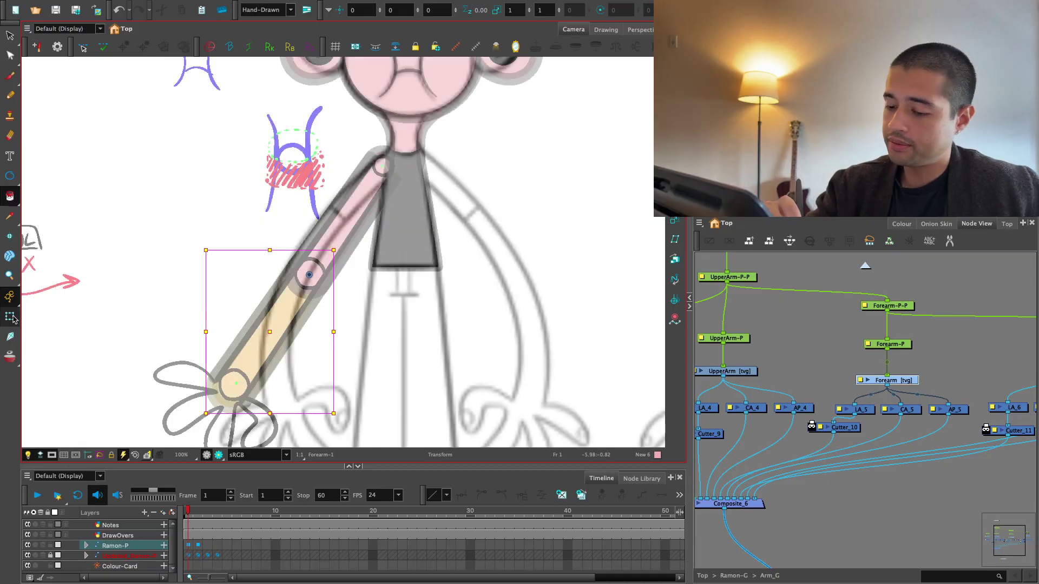
scroll(370, 347, "up", 6)
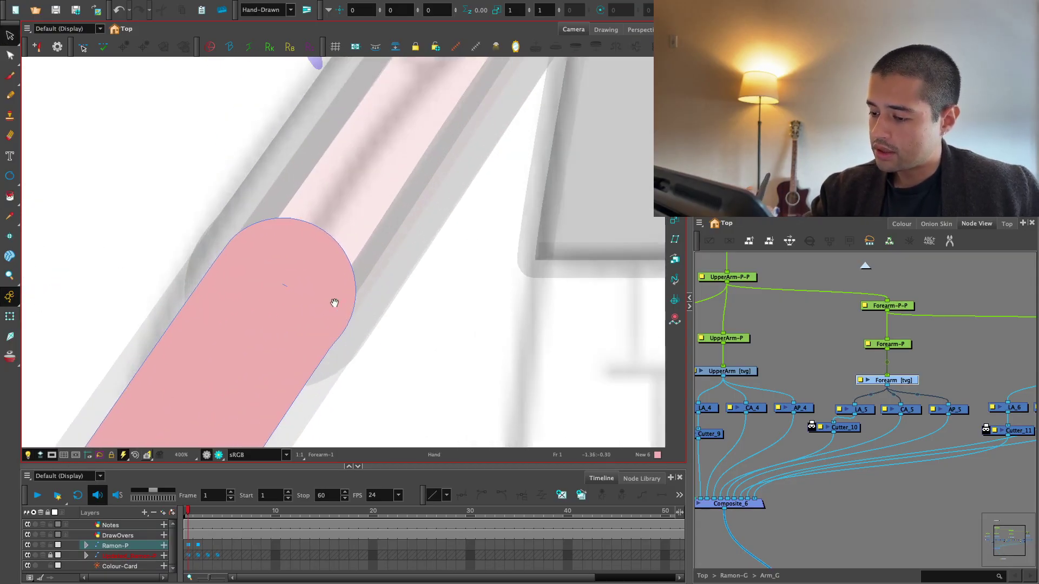
scroll(267, 302, "down", 6)
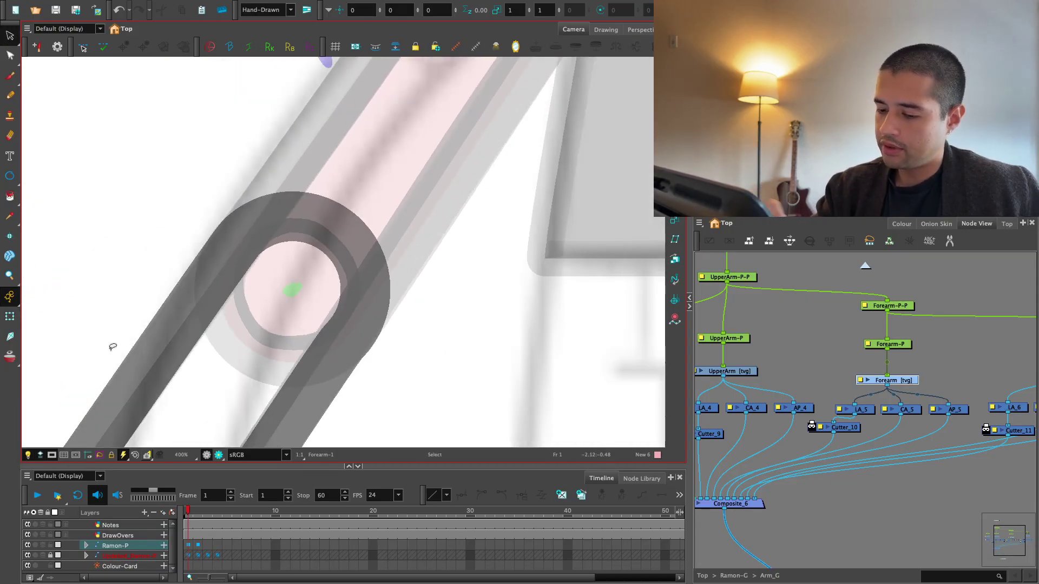
key("shift+t")
scroll(355, 381, "down", 1)
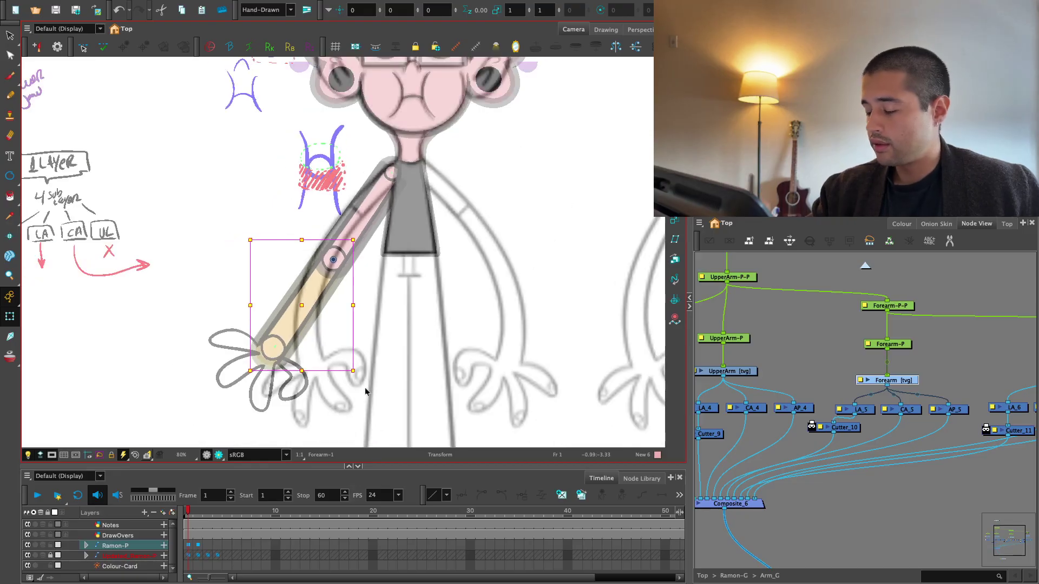
Hide the rough body sketch and washed-out display, and test-rotate the forearm before undoing the rotation
left_click(151, 561)
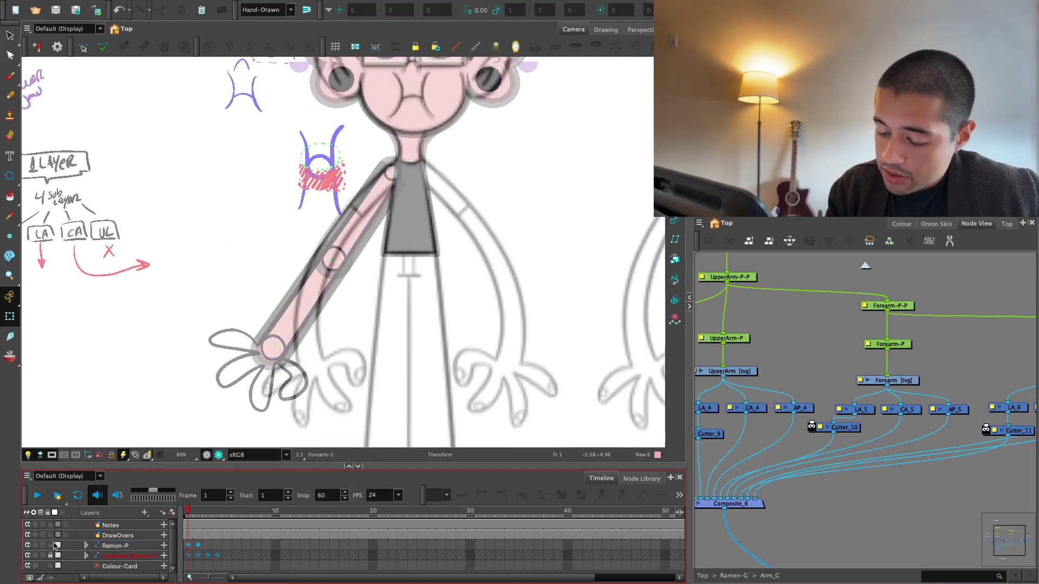
left_click(320, 299)
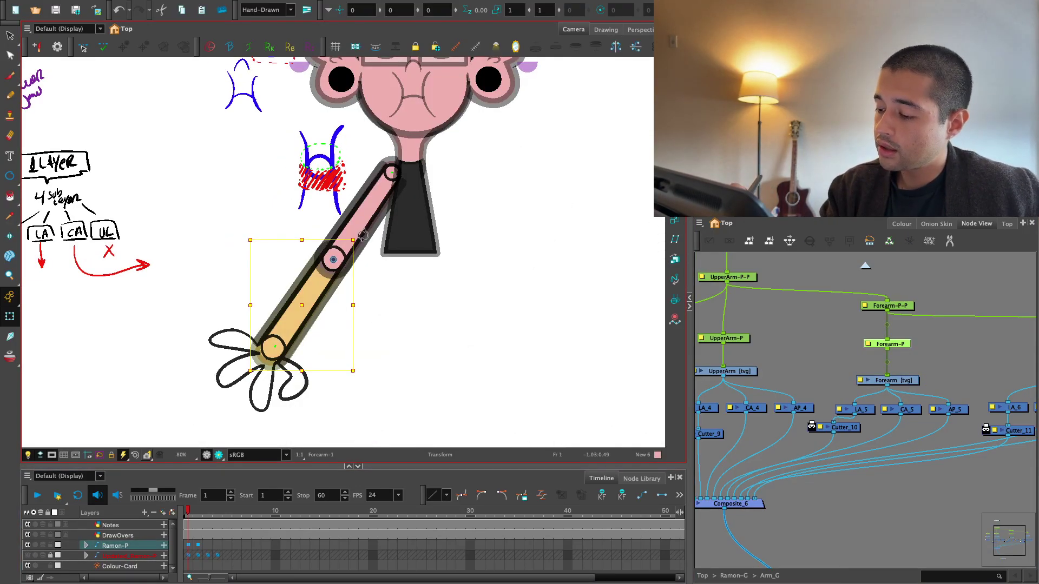
left_click_drag(364, 235, 362, 308)
key("ctrl+z")
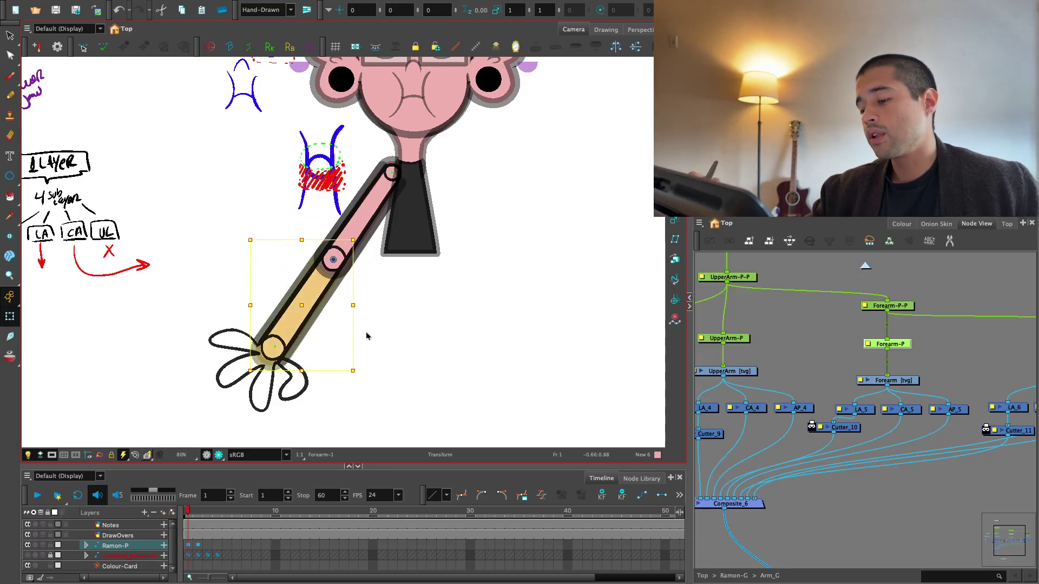
Hide the DrawOvers layer containing the joint circles and the hand outline
left_click(362, 336)
key("2")
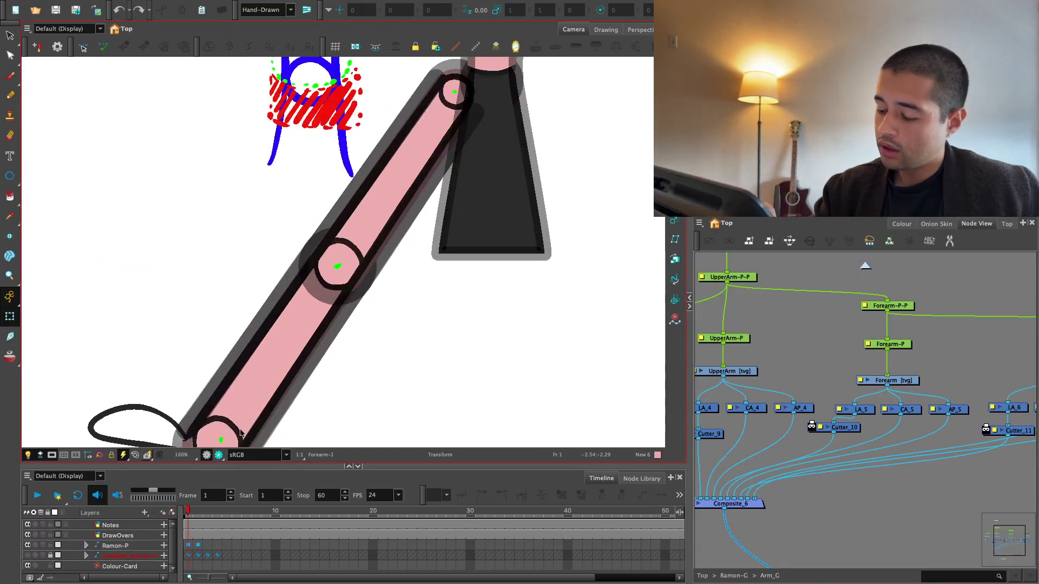
key("1")
left_click(28, 535)
key("1")
key("1")
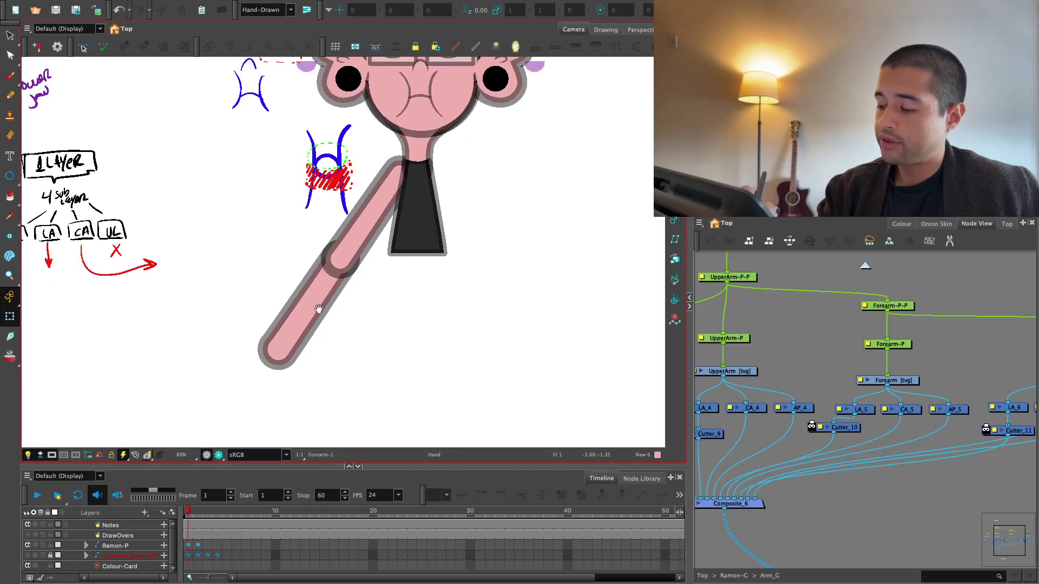
Test-bend the forearm about its elbow pivot without the overlays and undo the rotation
left_click(300, 314)
left_click_drag(373, 233, 381, 272)
key("ctrl+z")
key("1")
key("1")
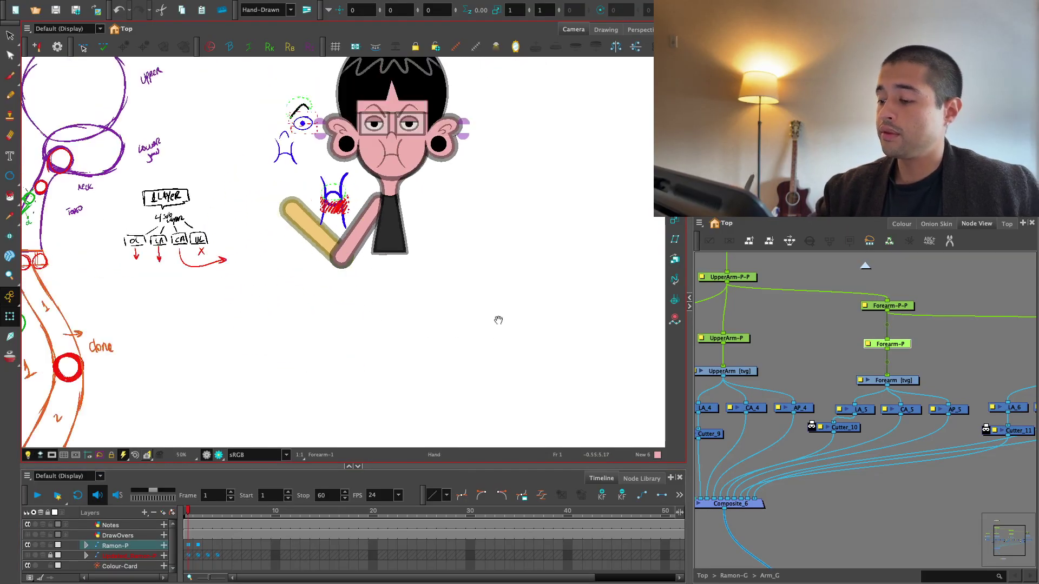
left_click(870, 329)
Connect the Forearm's AP_5 to the matte input of Cutter_9 and the UpperArm's AP_4 to the matte input of Cutter_10
scroll(874, 341, "down", 3)
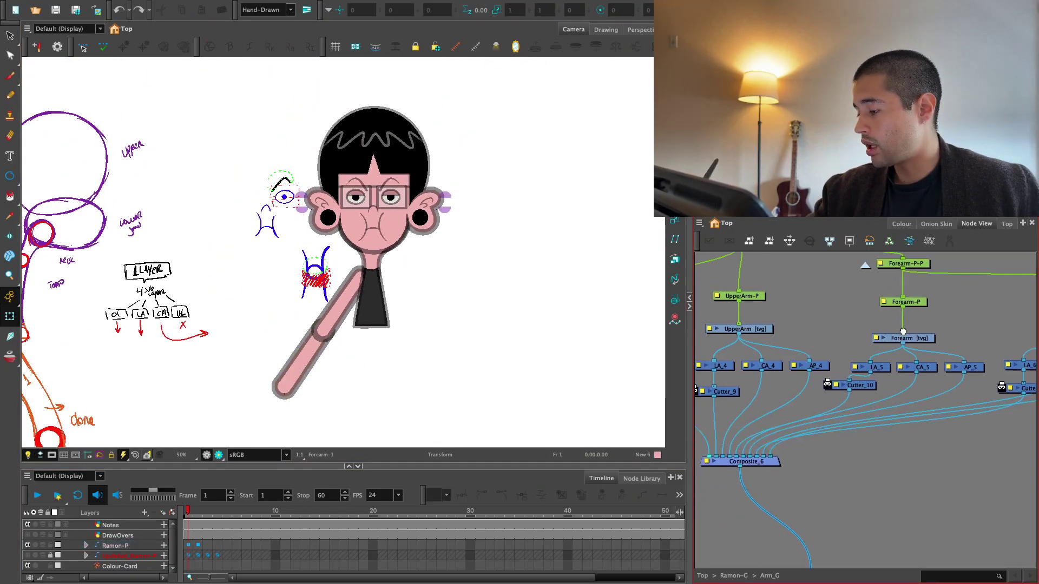
scroll(945, 371, "up", 3)
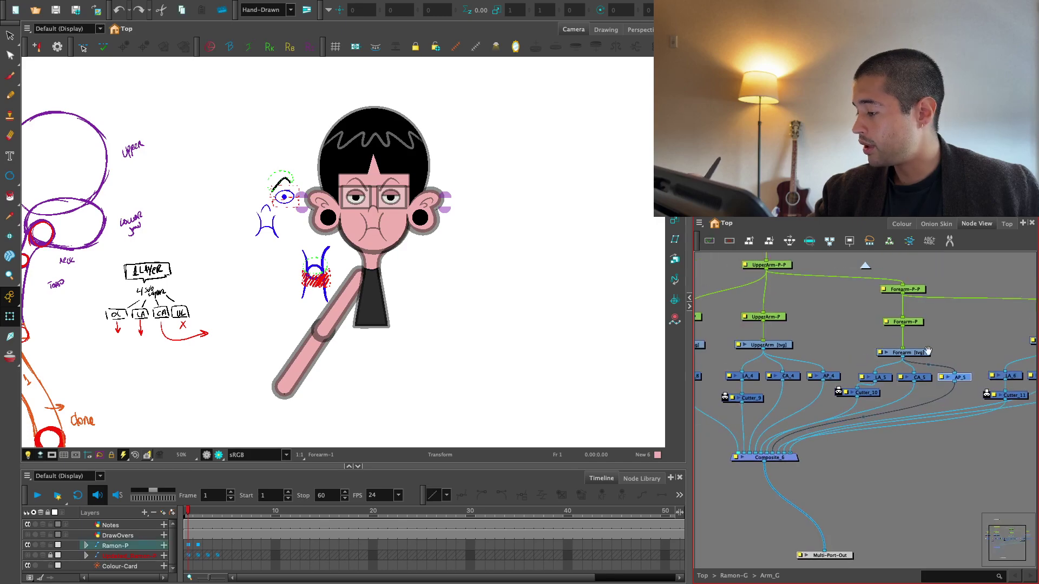
left_click(936, 327)
left_click_drag(1005, 385, 1006, 377)
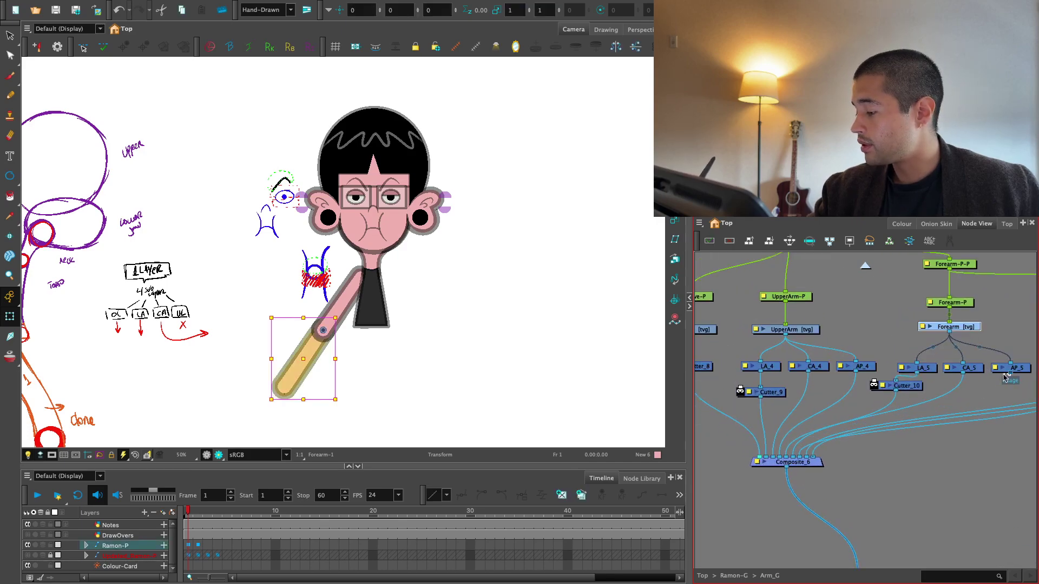
left_click_drag(758, 387, 759, 386)
left_click_drag(855, 374, 854, 391)
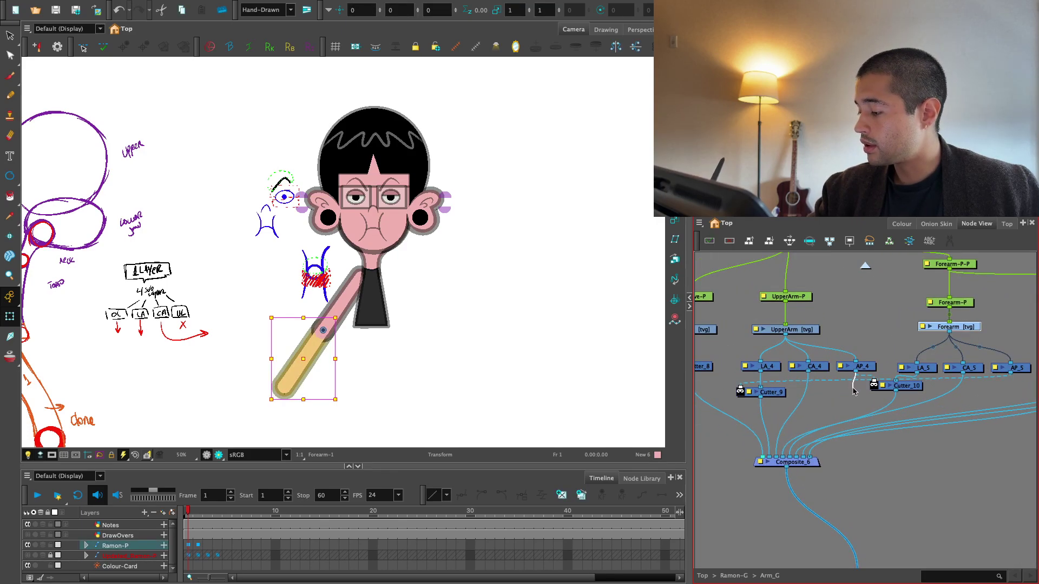
Bend the forearm upward at the elbow and preview the cutter setup in Render View
scroll(550, 325, "down", 2)
key("2")
left_click_drag(351, 303, 353, 365)
key("ctrl+shift+r")
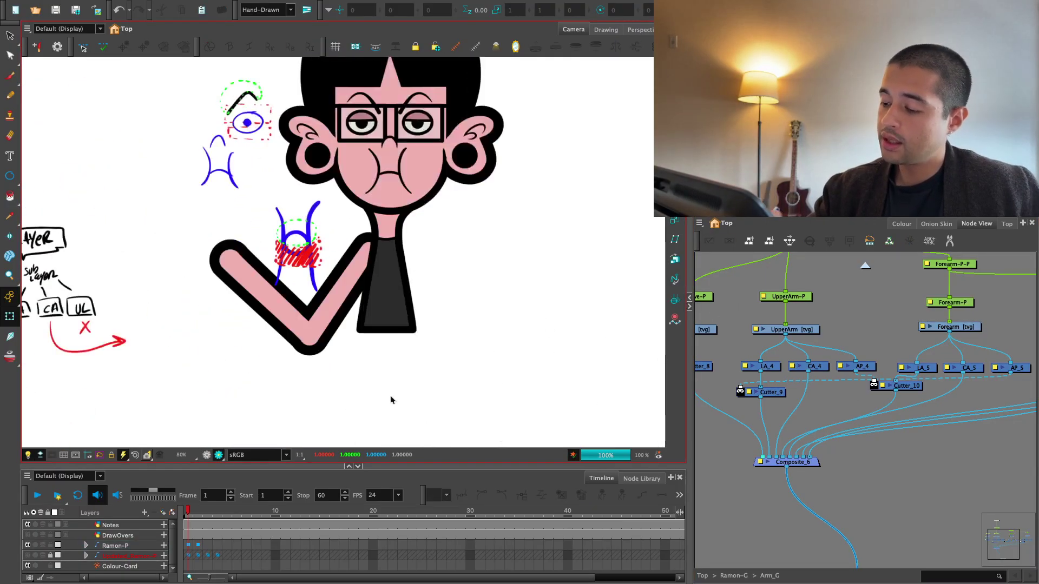
Examine the rendered elbow joint up close with the arm bent and straight, and return to OpenGL View
key("1")
key("2")
key("2")
key("2")
key("2")
key("2")
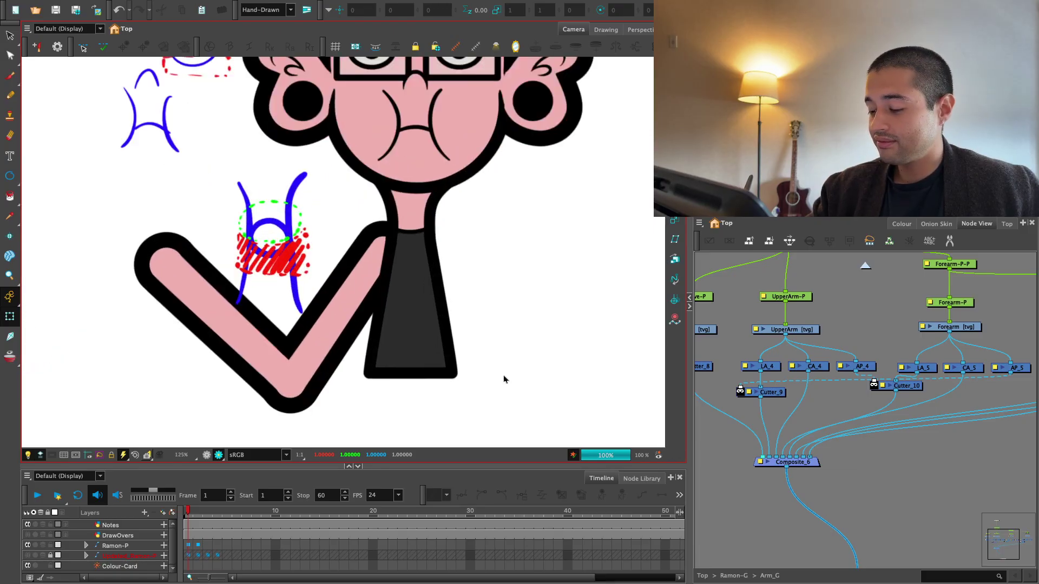
key("1")
key("1")
key("1")
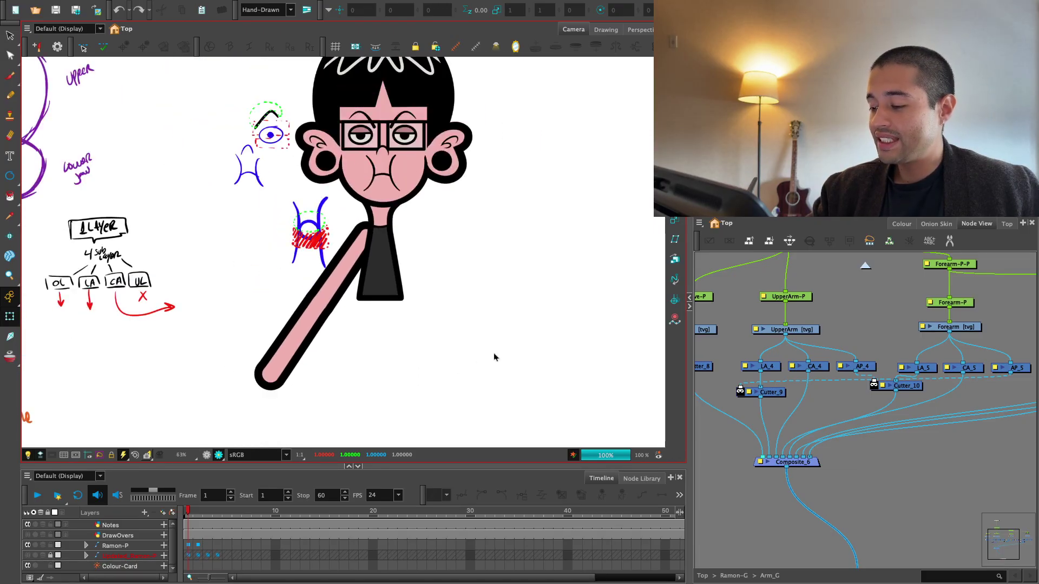
left_click(206, 456)
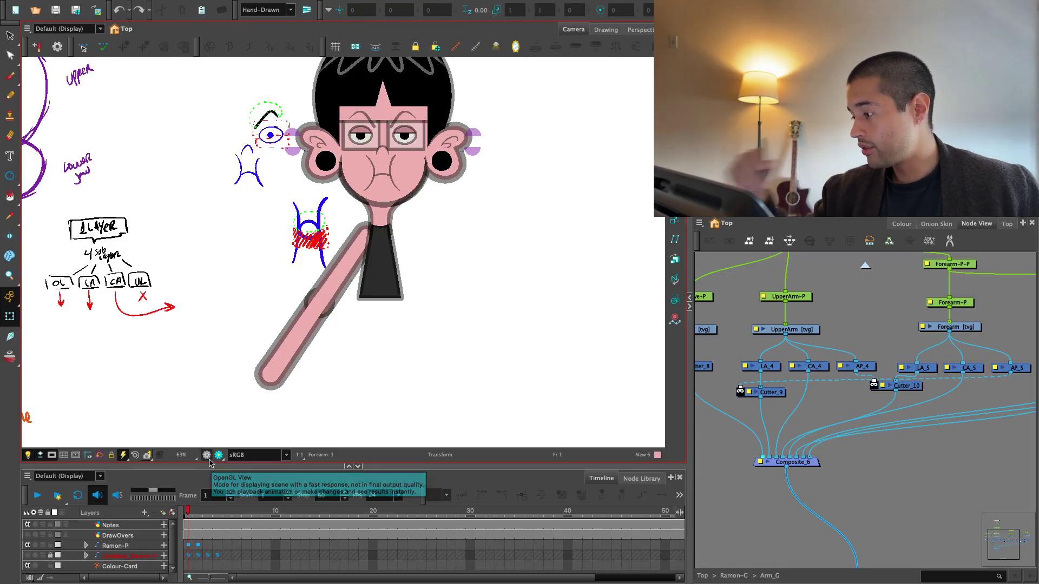
Try syncing the UpperArm drawing layer with Ramon-G/Arm_G/Forearm as its parent drawing layer
scroll(787, 348, "up", 1)
left_click(754, 357)
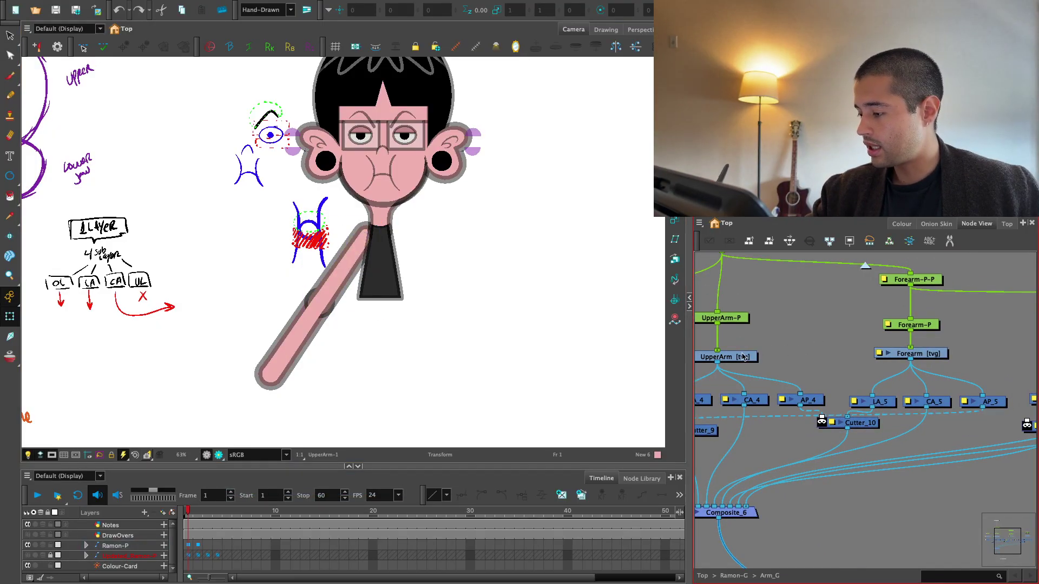
left_click(699, 223)
mouse_move(720, 263)
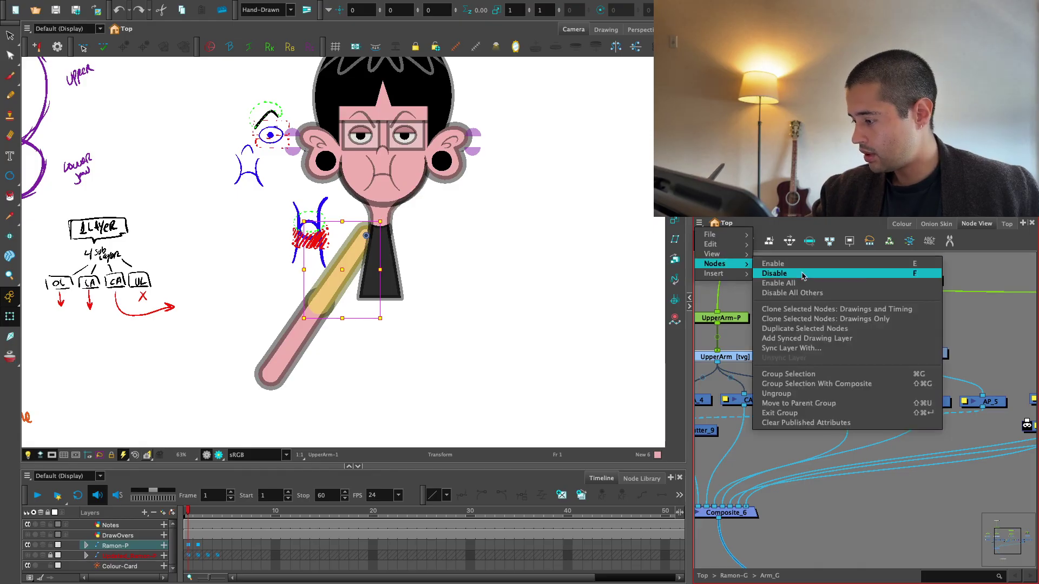
left_click(809, 339)
left_click(590, 266)
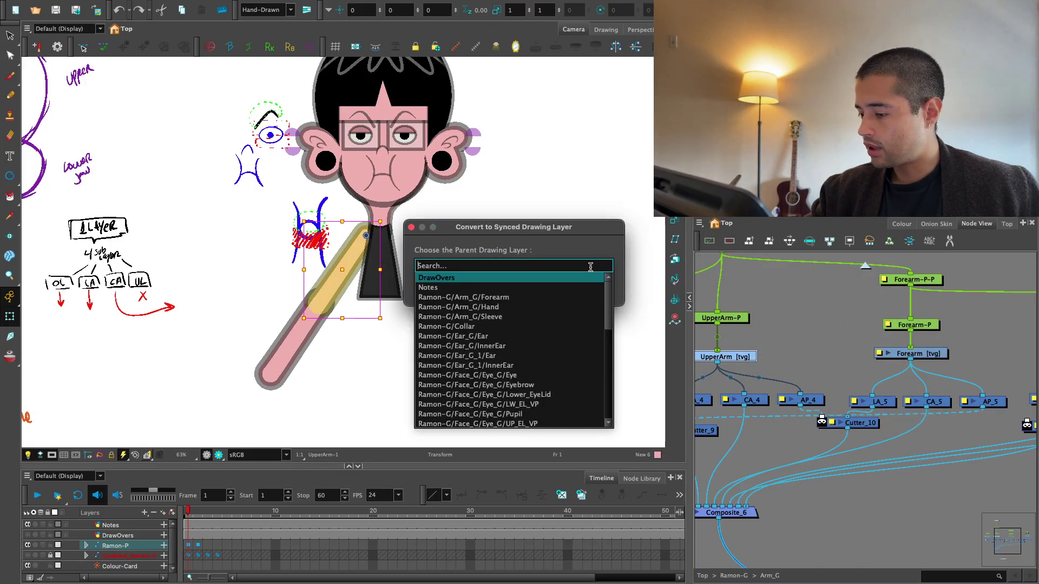
scroll(610, 319, "down", 3)
left_click_drag(611, 323, 605, 287)
scroll(598, 362, "down", 1)
left_click(590, 300)
left_click(594, 288)
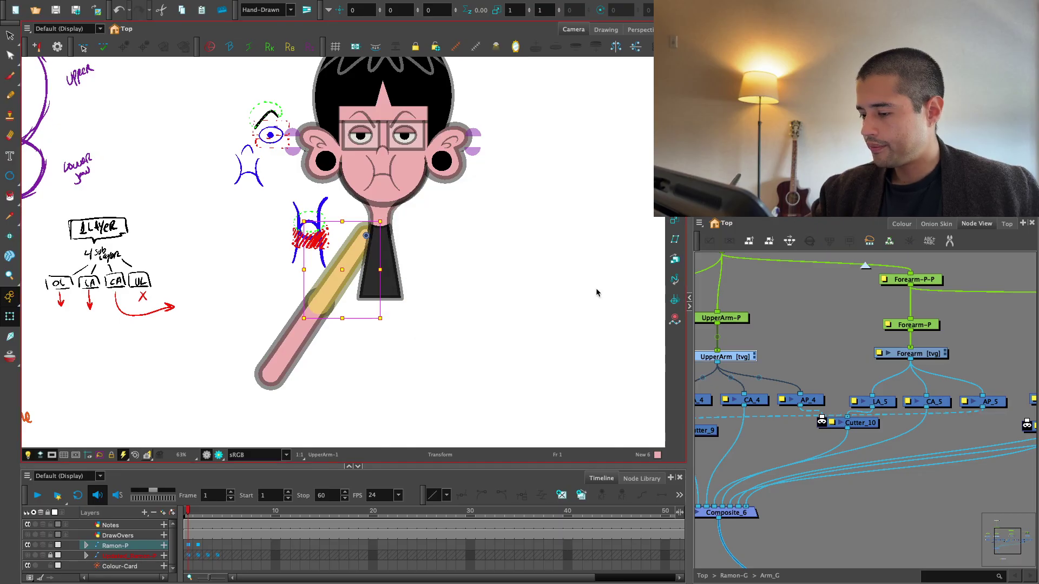
Test the synced arm layers by switching to an empty second drawing, and undo the drawing change and the sync
left_click(931, 350)
key("b")
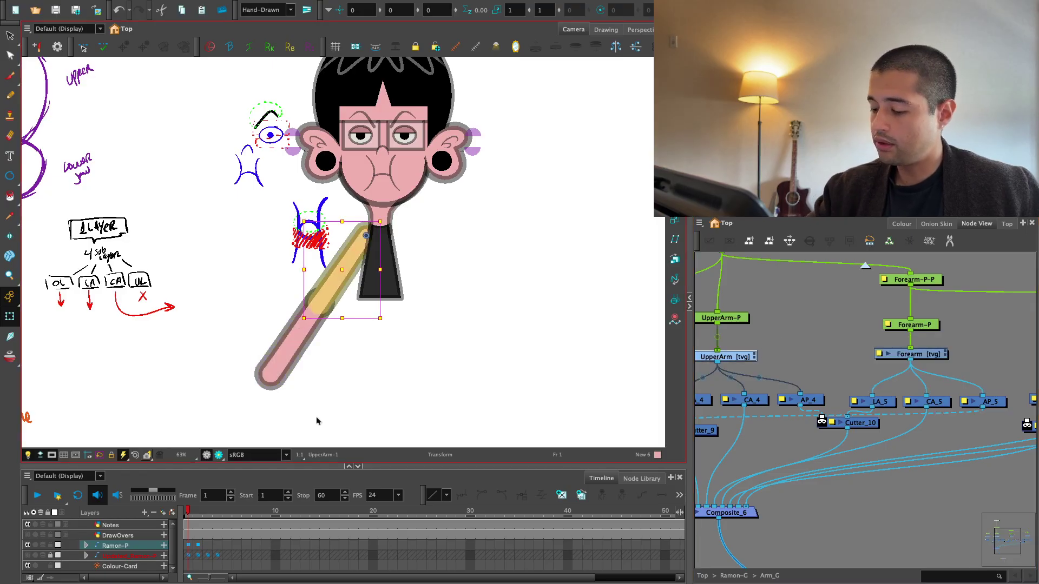
key("equal")
left_click(931, 353)
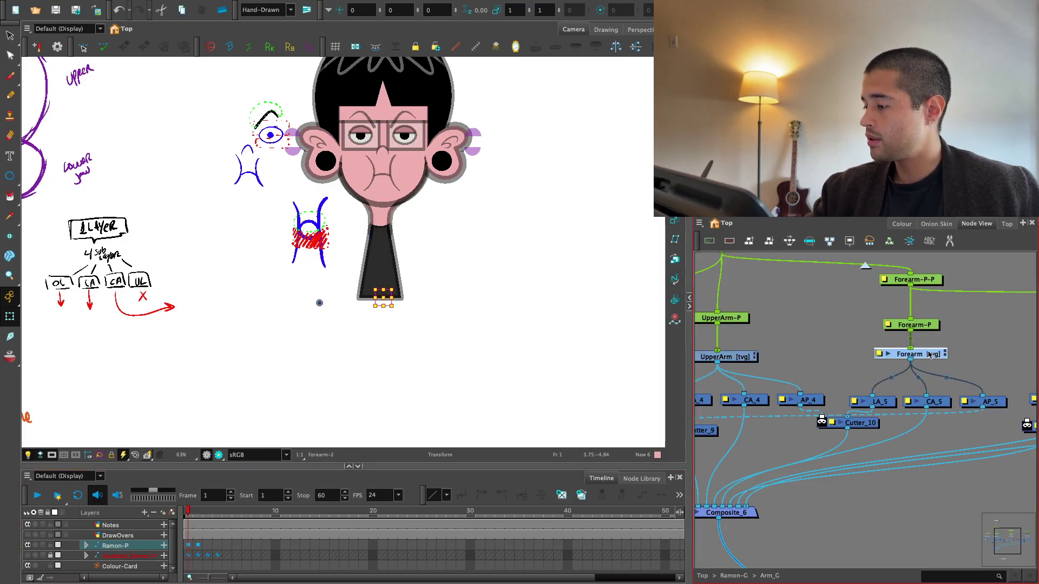
key("1")
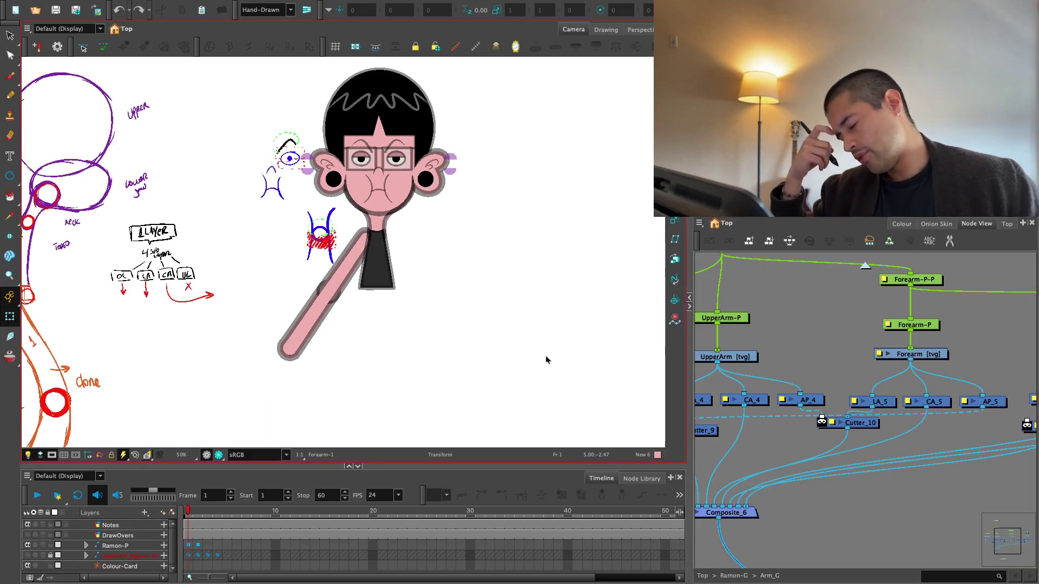
Show the DrawOvers layer so its arm and hand sketch appears over the rigged arm
key("2")
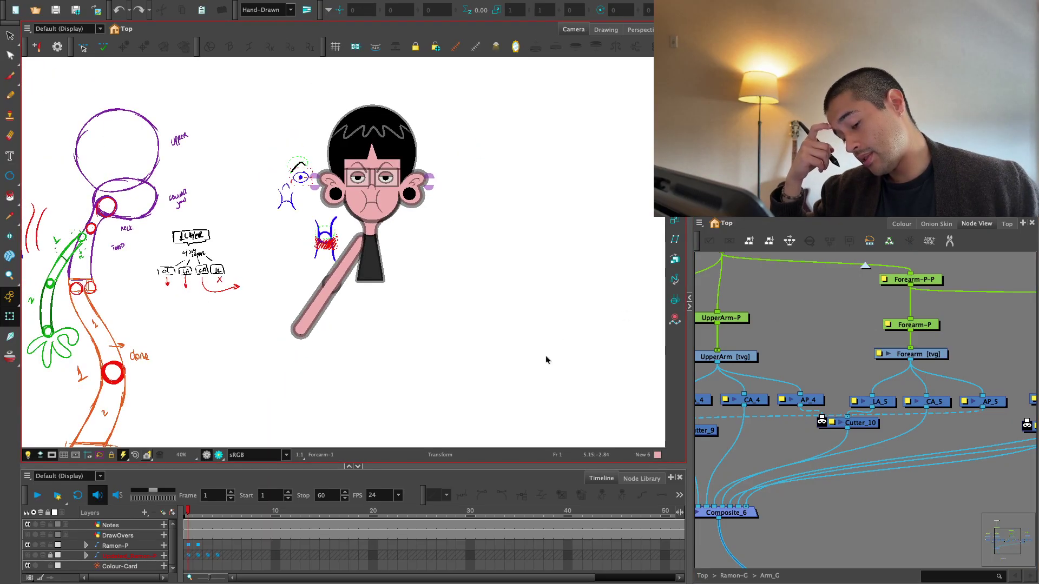
left_click(28, 535)
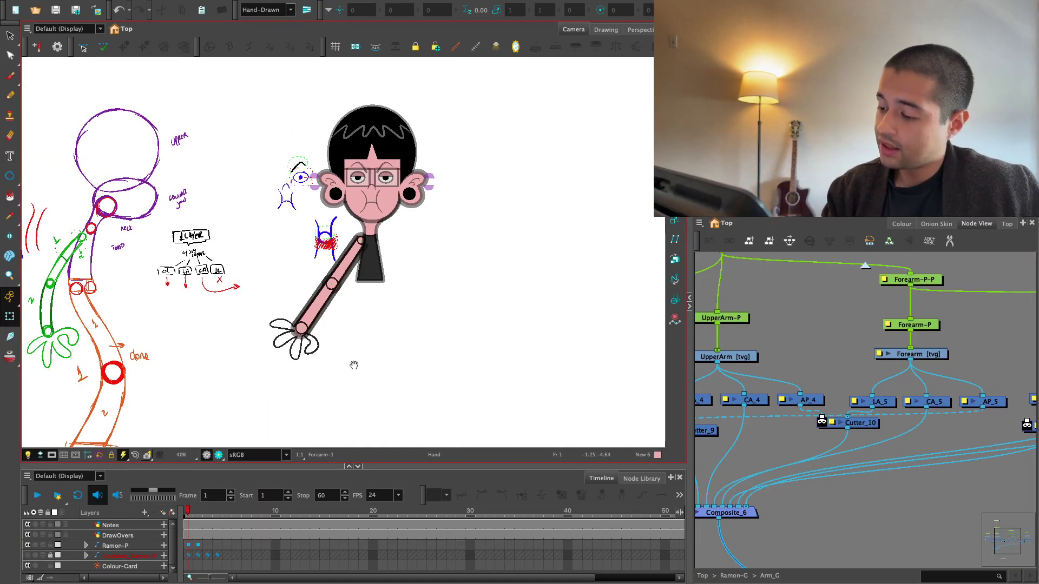
key("2")
key("2")
key("2")
left_click_drag(425, 399, 416, 353)
left_click_drag(935, 379, 828, 398)
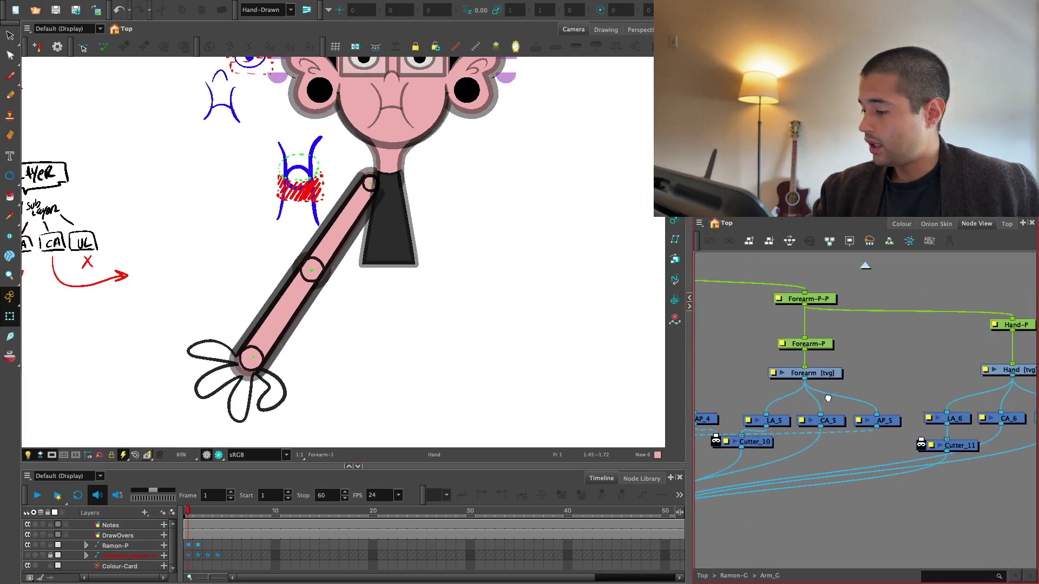
scroll(828, 399, "down", 1)
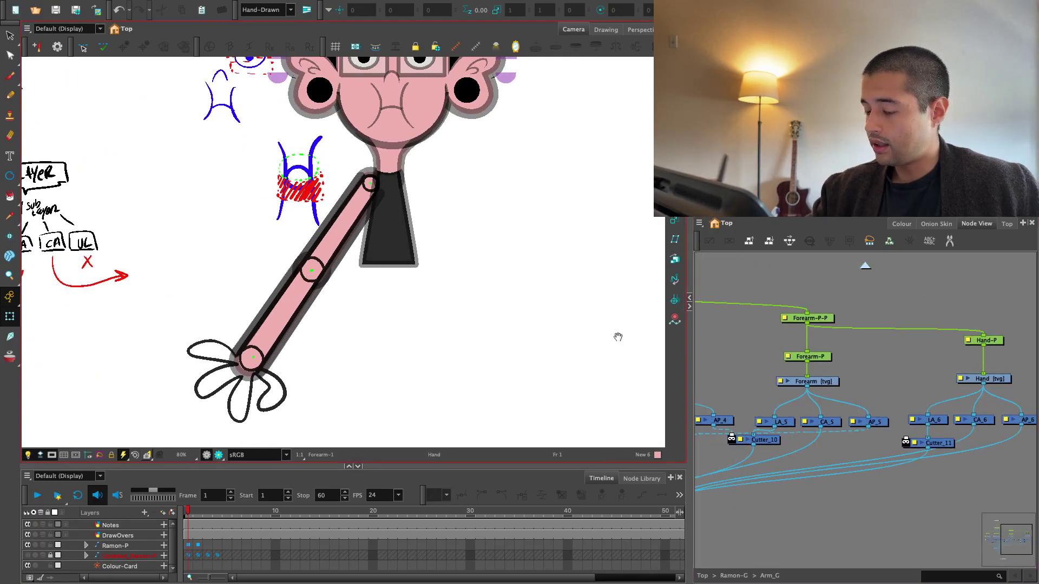
left_click_drag(525, 362, 550, 360)
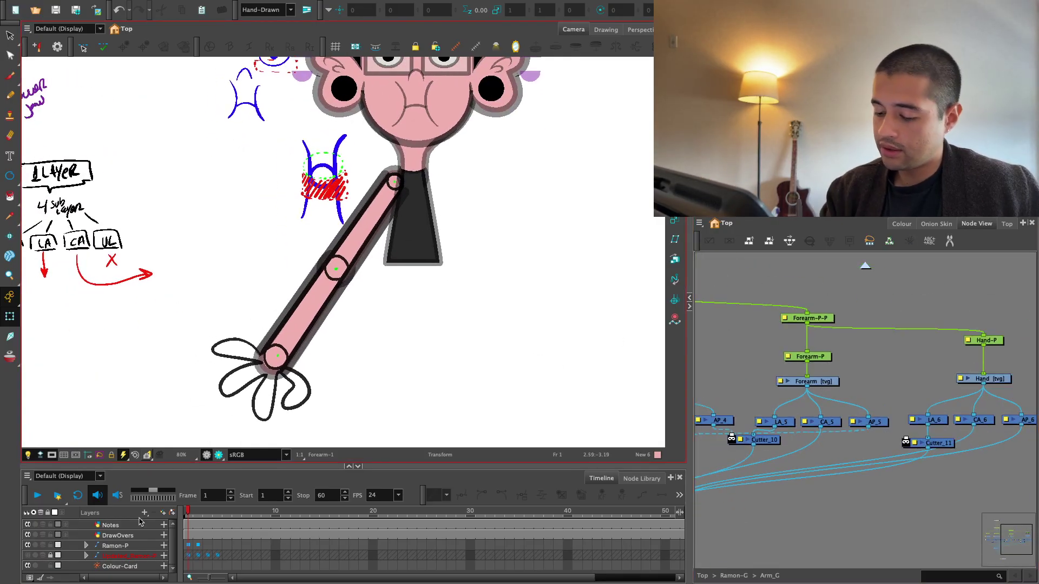
Lower the Notes layer's opacity and set the DrawOvers layer's opacity to 48
left_click(110, 525)
left_click(162, 514)
scroll(790, 450, "down", 10)
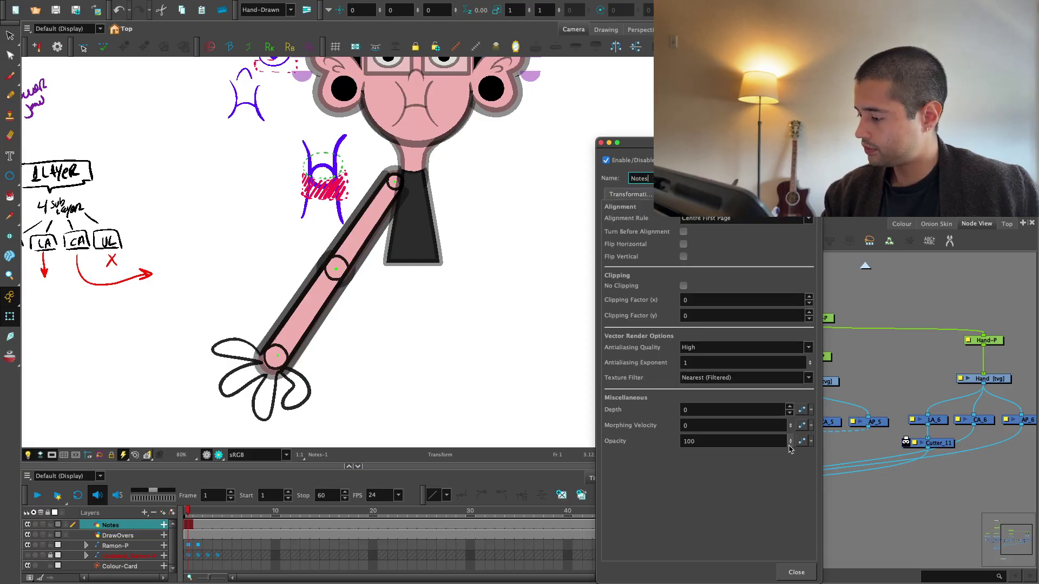
left_click(797, 572)
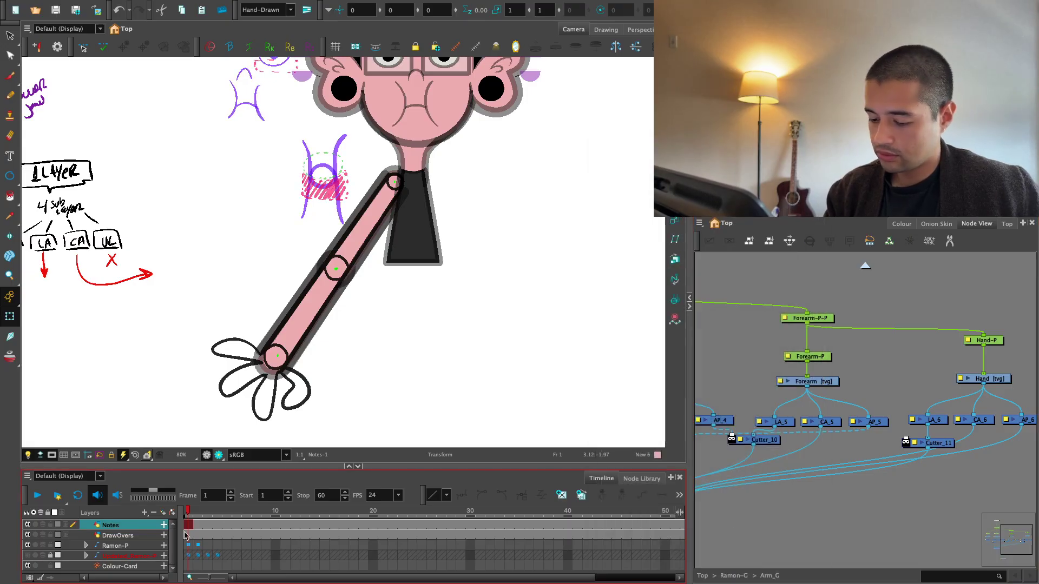
double_click(153, 536)
left_click_drag(790, 498, 793, 517)
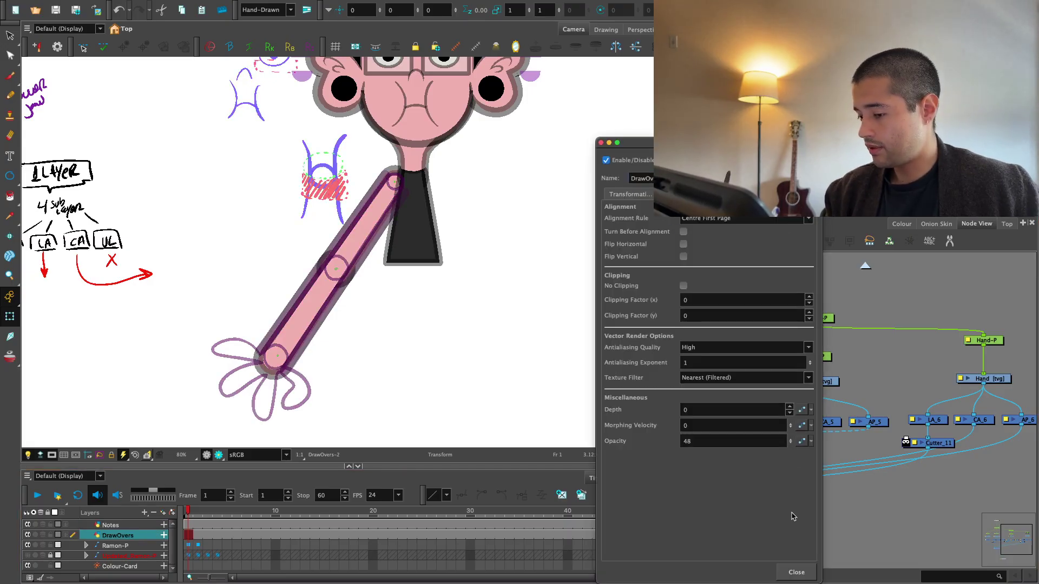
left_click(797, 573)
left_click(833, 484)
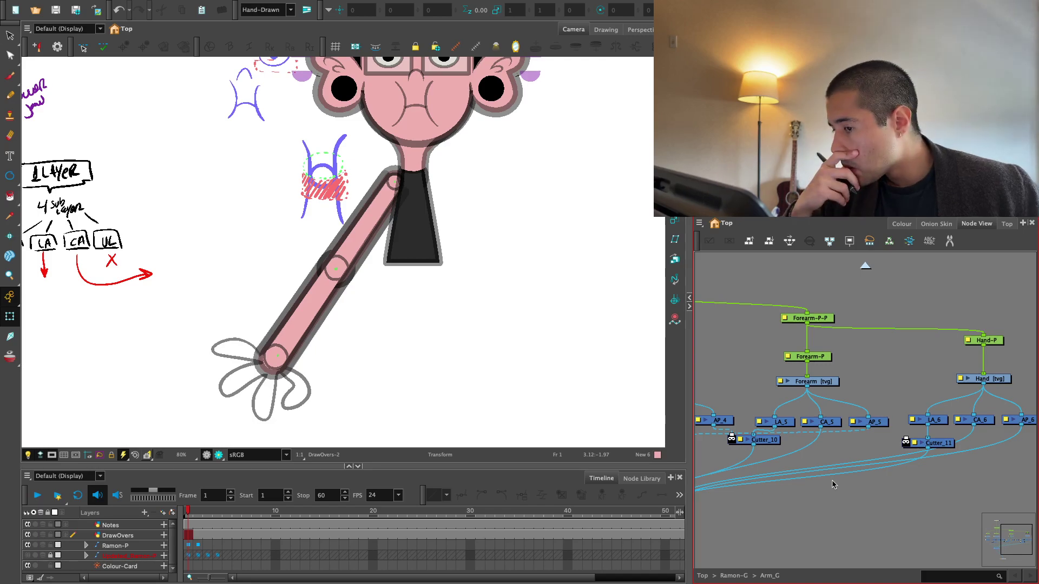
Connect the forearm's AP_5 node to the matte input of Cutter_11 on the hand's line art
left_click_drag(496, 295, 458, 346)
key("2")
key("2")
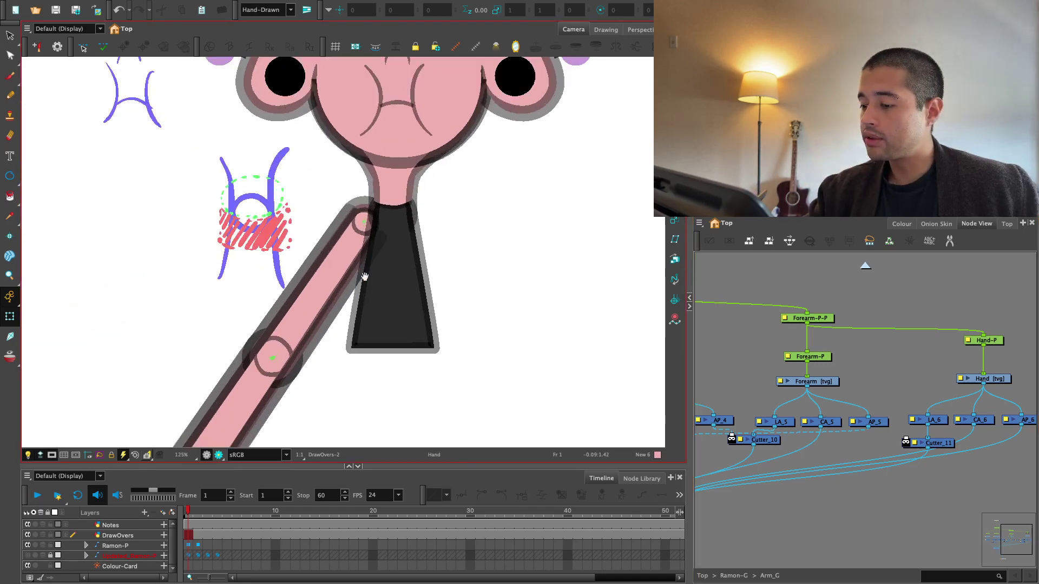
left_click(364, 277)
key("alt+s")
key("1")
left_click_drag(916, 335, 895, 302)
mouse_move(962, 348)
left_mouse_down()
mouse_move(947, 344)
mouse_move(966, 348)
left_mouse_up()
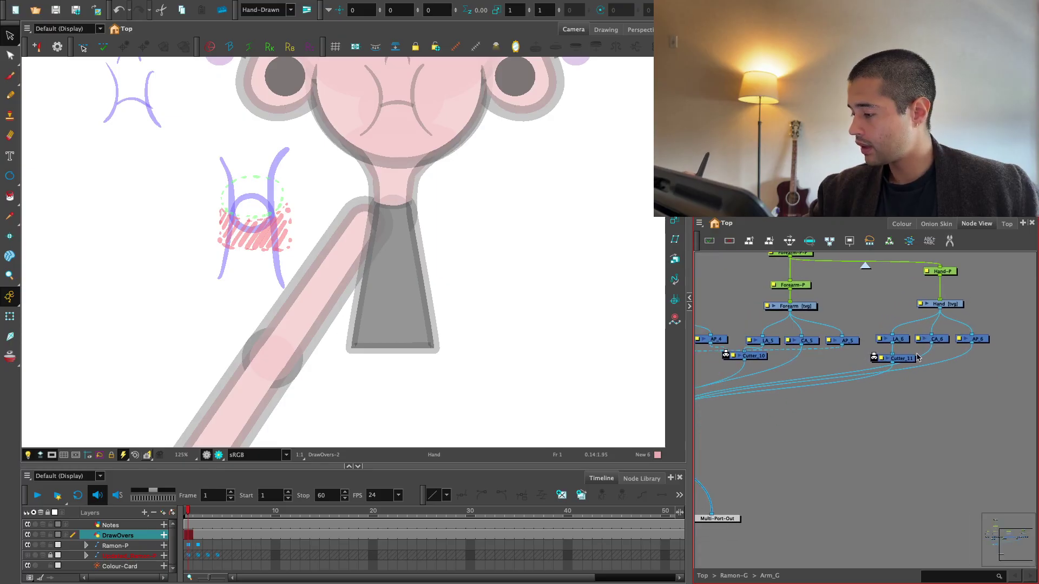
key("2")
left_click_drag(736, 379, 741, 397)
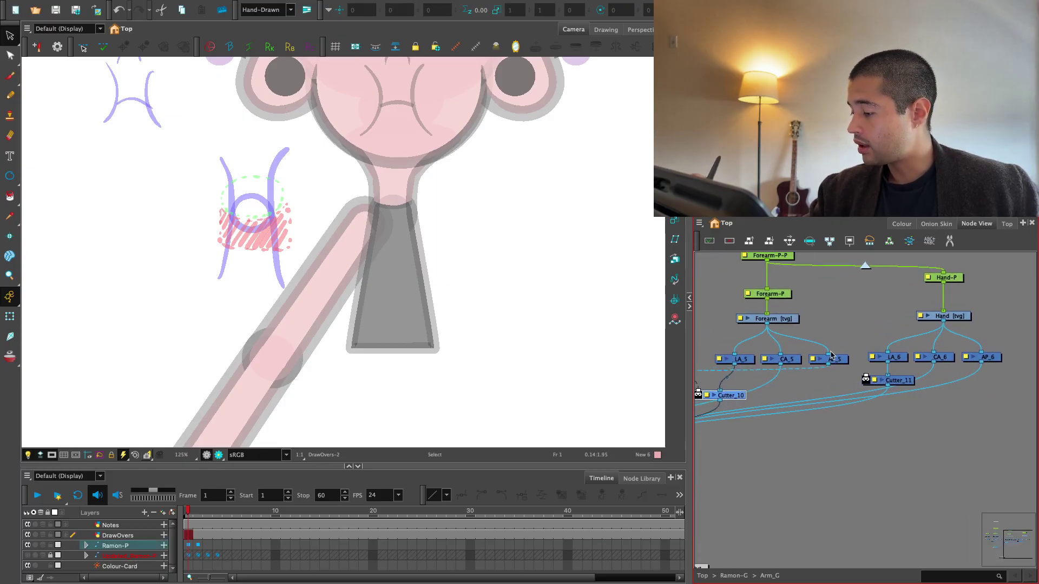
left_click_drag(832, 357, 836, 351)
left_click_drag(921, 327, 889, 323)
left_click_drag(874, 378, 873, 396)
left_click_drag(821, 378, 848, 387)
Select the Hand drawing and show the original character design beneath the rig as a tracing reference
key("1")
left_click_drag(933, 330, 922, 322)
left_click(919, 319)
key("1")
left_click_drag(413, 369, 406, 363)
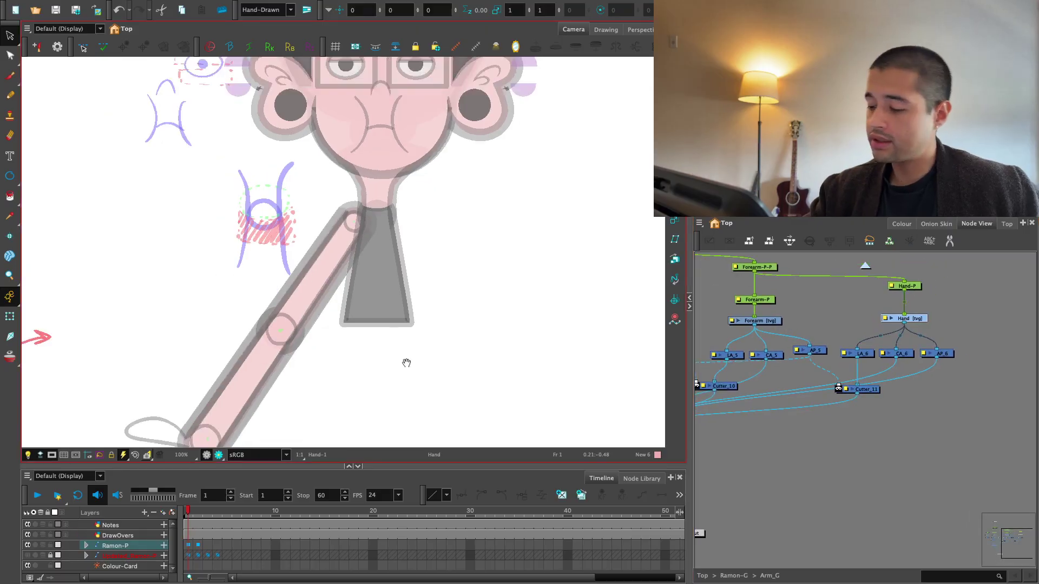
scroll(407, 363, "down", 5)
scroll(406, 363, "left", 4)
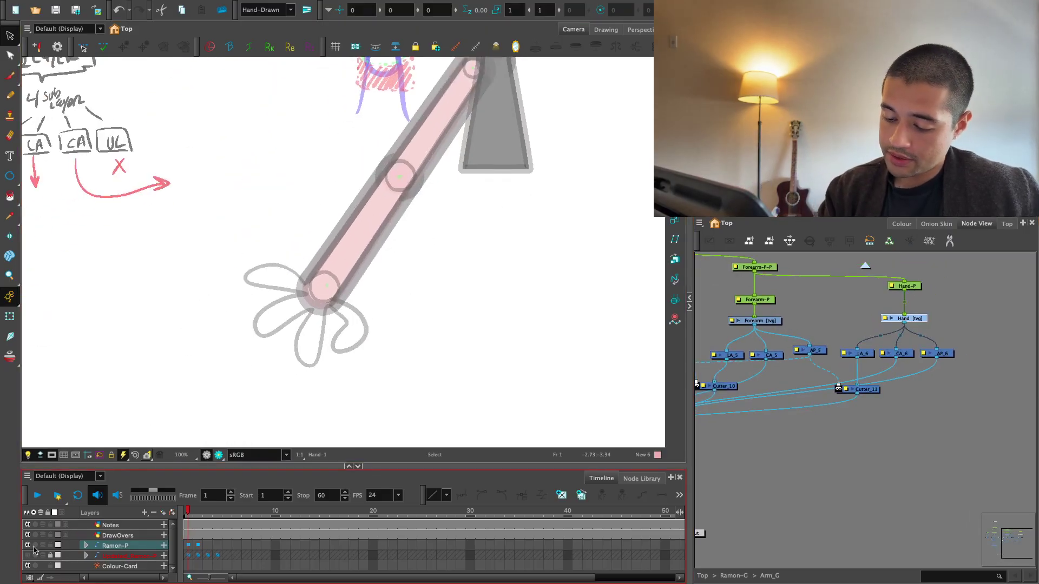
left_click(34, 551)
scroll(411, 341, "up", 2)
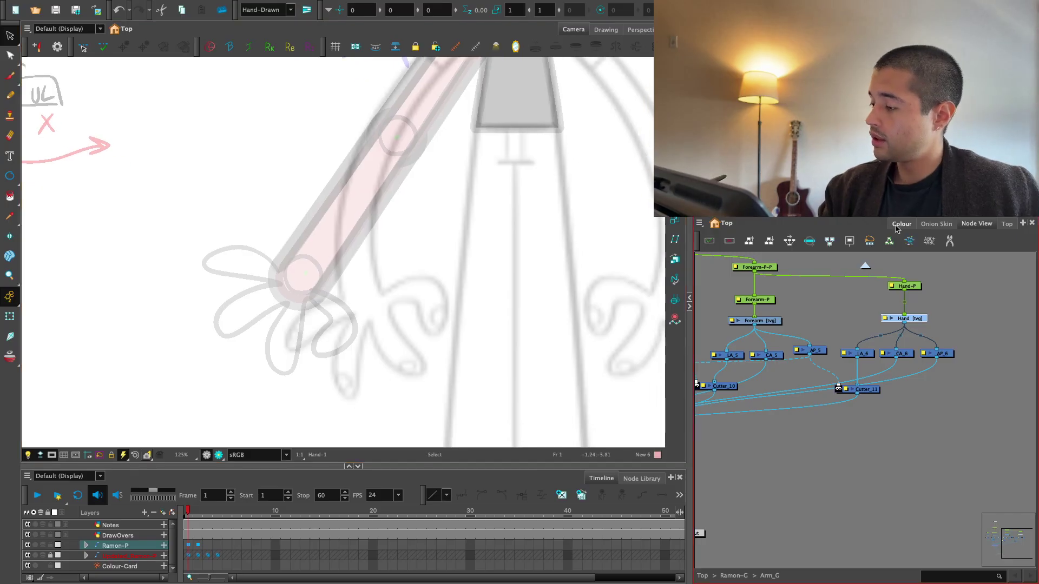
Trace the first finger of the reference hand on the Hand drawing with the Pencil in the Default black of Ramon_Colors
left_click(897, 228)
left_click(747, 482)
key("alt+x")
key("2")
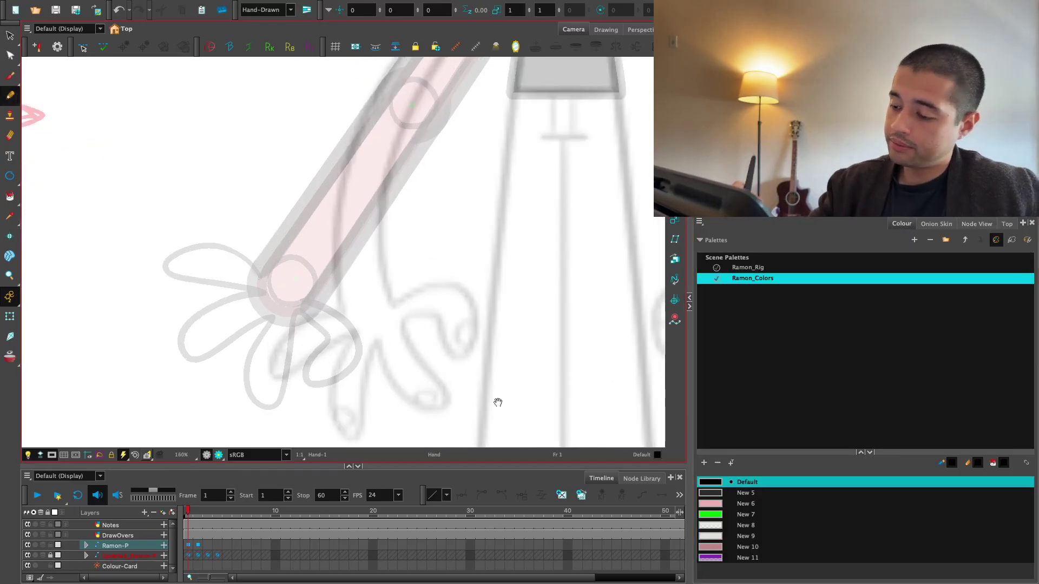
scroll(498, 403, "up", 4)
mouse_move(394, 204)
left_mouse_down()
mouse_move(209, 302)
mouse_move(438, 249)
left_mouse_up()
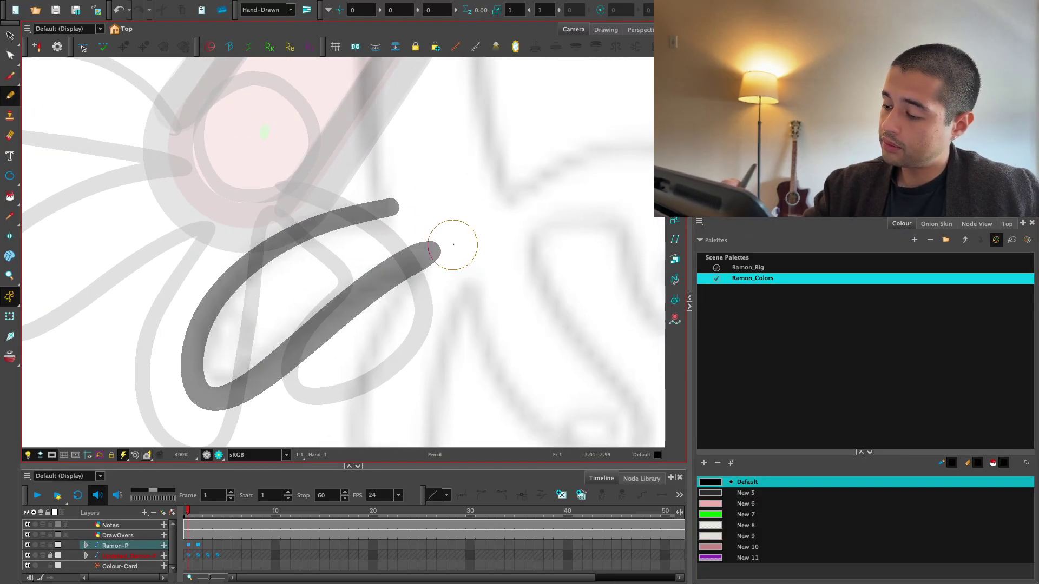
key("ctrl+z")
mouse_move(389, 204)
left_mouse_down()
mouse_move(181, 372)
mouse_move(419, 265)
left_mouse_up()
scroll(375, 233, "down", 1)
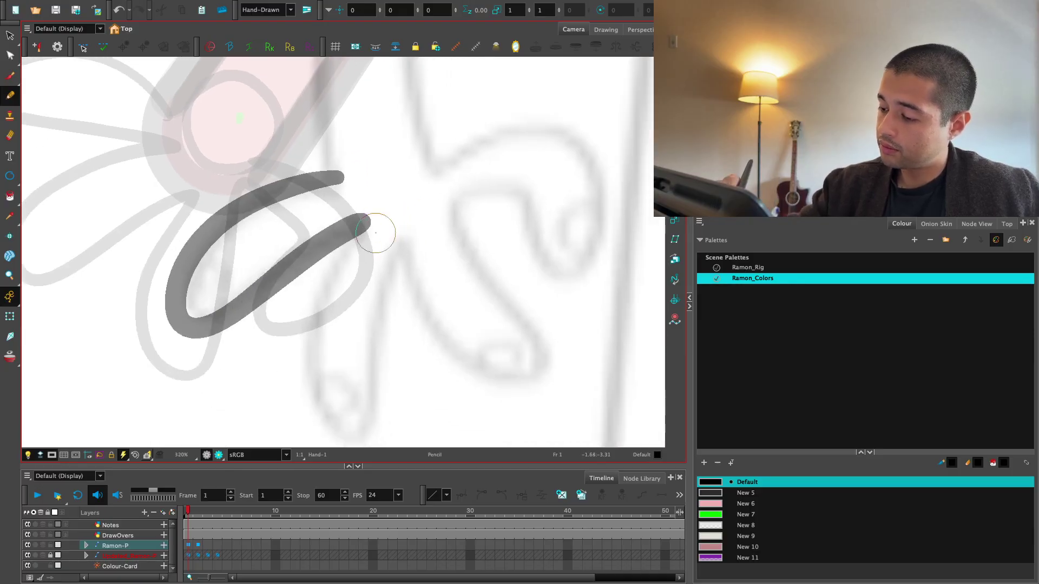
Trace the two middle fingers and the curled digit nearest the body to finish the hand's finger outlines
mouse_move(362, 218)
left_mouse_down()
mouse_move(301, 337)
mouse_move(375, 401)
mouse_move(402, 244)
left_mouse_up()
mouse_move(552, 269)
left_mouse_down()
mouse_move(433, 375)
mouse_move(411, 337)
left_mouse_up()
mouse_move(376, 252)
left_mouse_down()
mouse_move(349, 440)
mouse_move(433, 253)
mouse_move(411, 232)
mouse_move(432, 256)
left_mouse_up()
key("ctrl+z")
mouse_move(371, 225)
left_mouse_down()
mouse_move(423, 252)
mouse_move(413, 368)
mouse_move(520, 267)
mouse_move(388, 200)
left_mouse_up()
key("1")
mouse_move(449, 412)
left_mouse_down()
mouse_move(590, 318)
mouse_move(618, 385)
left_mouse_up()
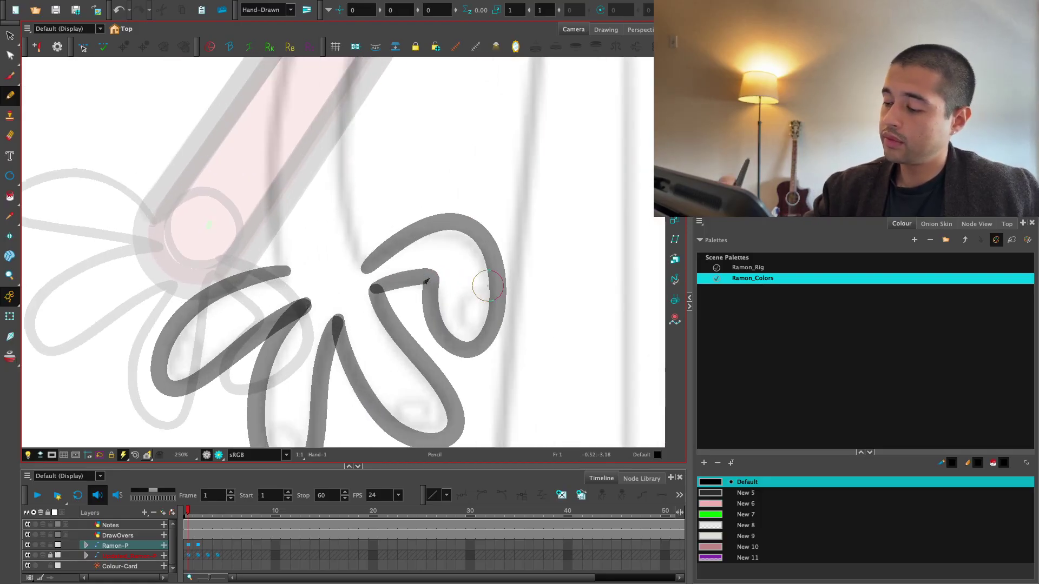
Smooth the open end of the curled digit's outline with the Contour Editor
key("2")
left_click(10, 55)
key("2")
key("2")
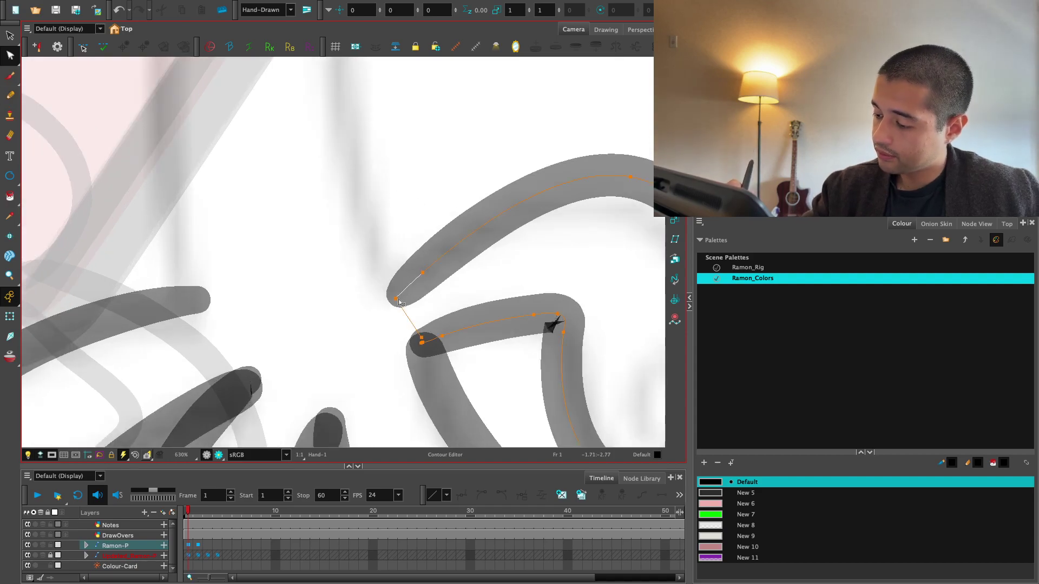
key("1")
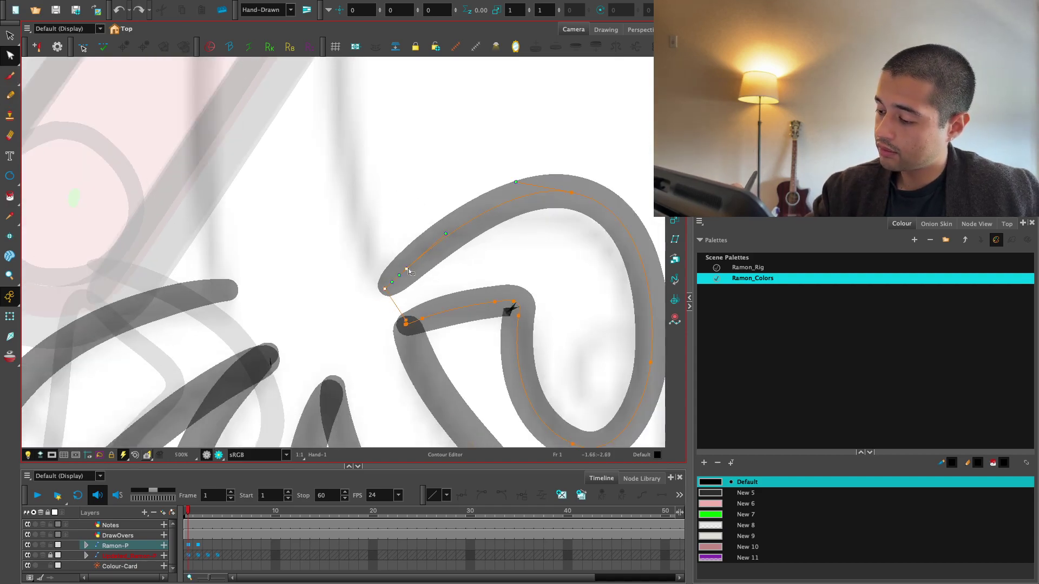
left_click(482, 186)
Select all the traced finger strokes of the Hand drawing
key("1")
key("1")
key("1")
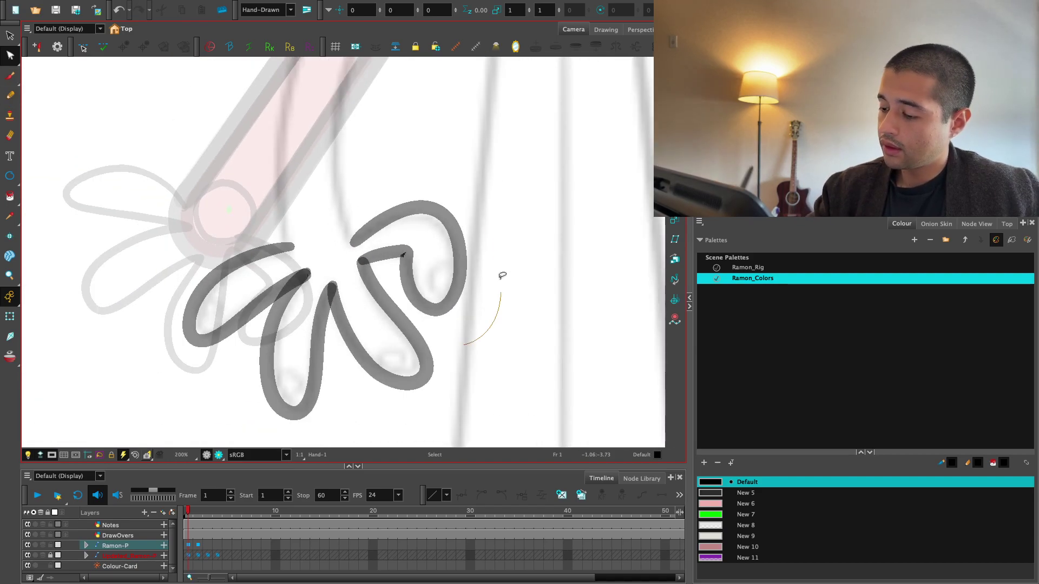
left_click_drag(502, 276, 474, 352)
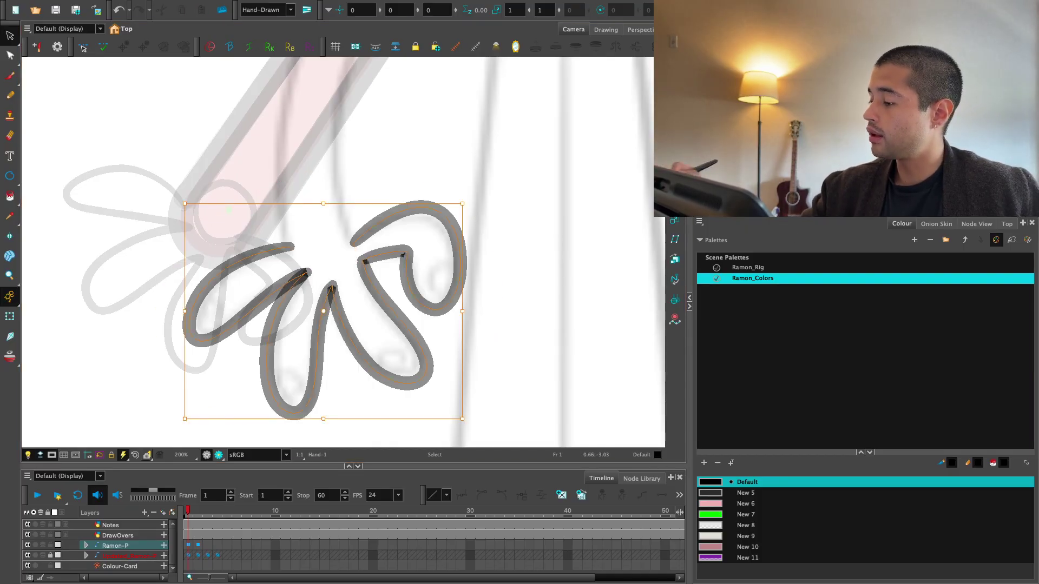
Deselect the hand strokes and reshape the line corner between the third finger and the thumb with the Contour Editor
left_click(808, 229)
left_click(559, 297)
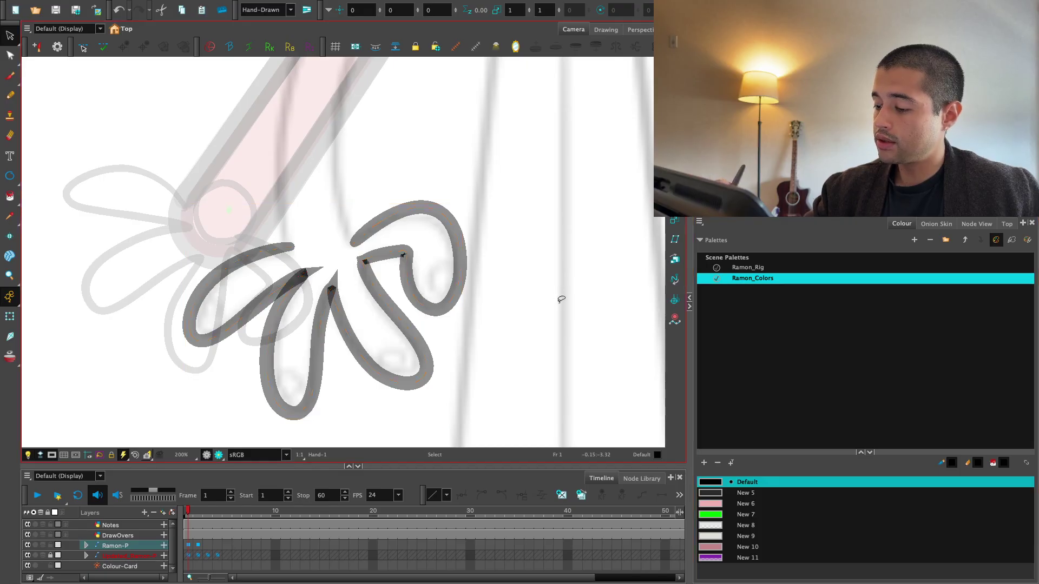
scroll(553, 353, "down", 5)
scroll(552, 352, "up", 8)
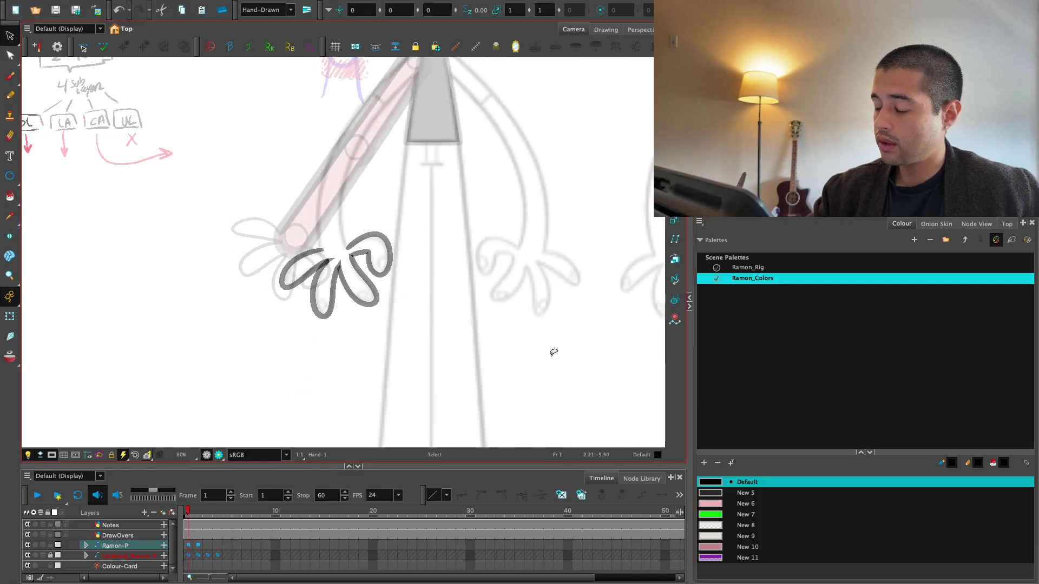
scroll(488, 315, "up", 3)
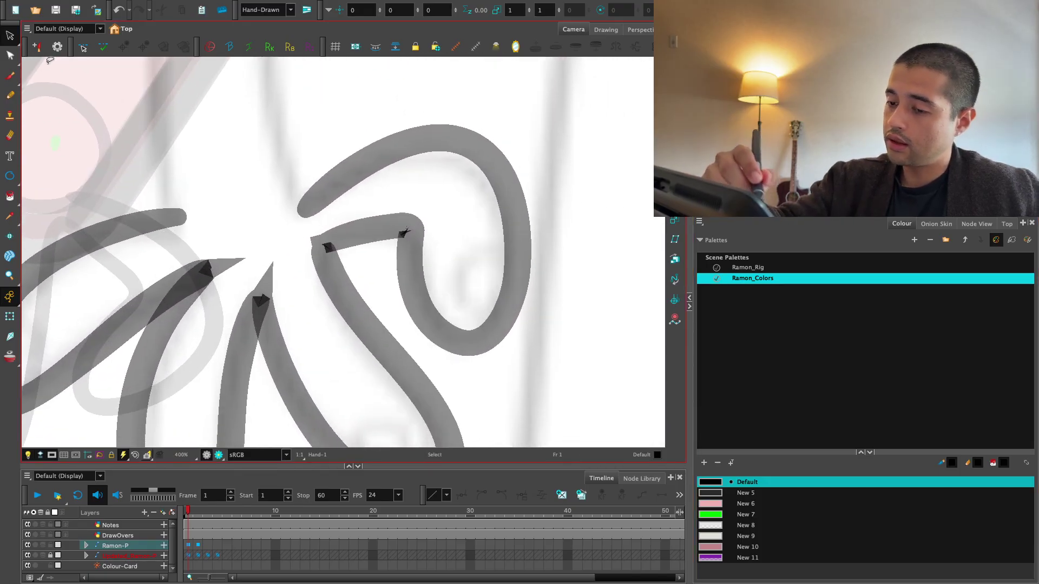
key("alt+q")
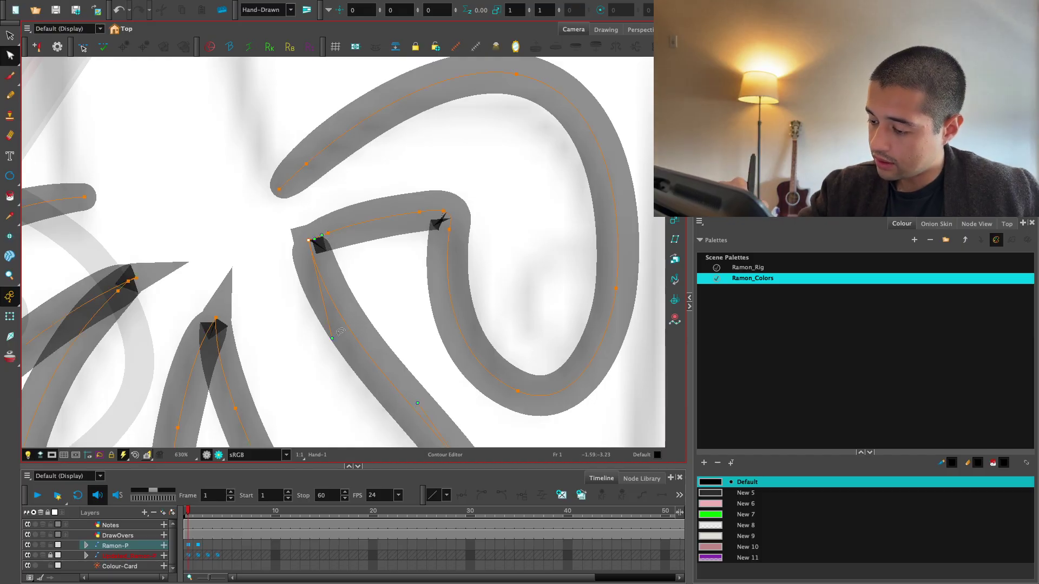
left_click_drag(340, 331, 341, 251)
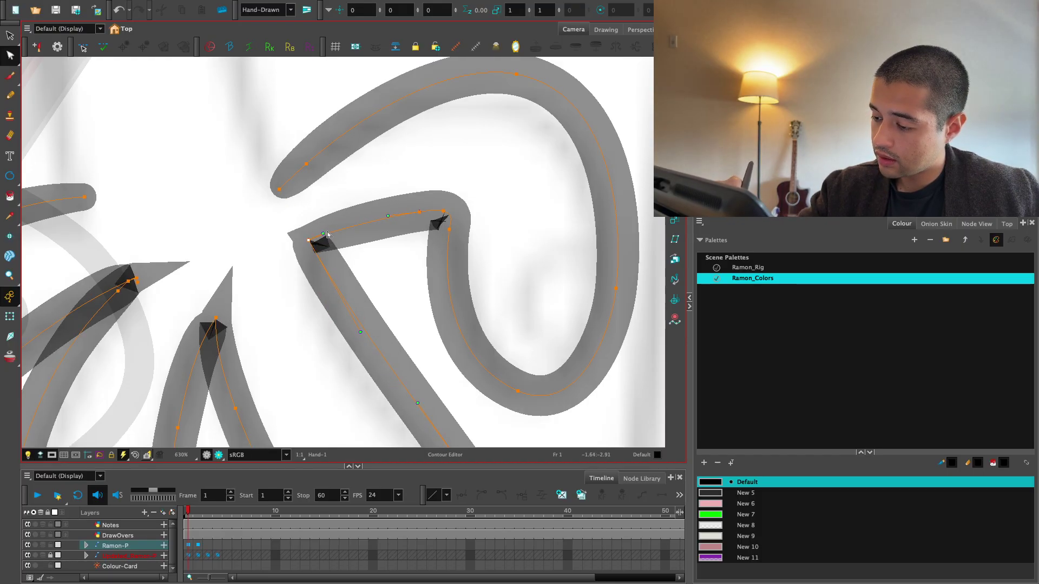
left_click_drag(364, 333, 352, 334)
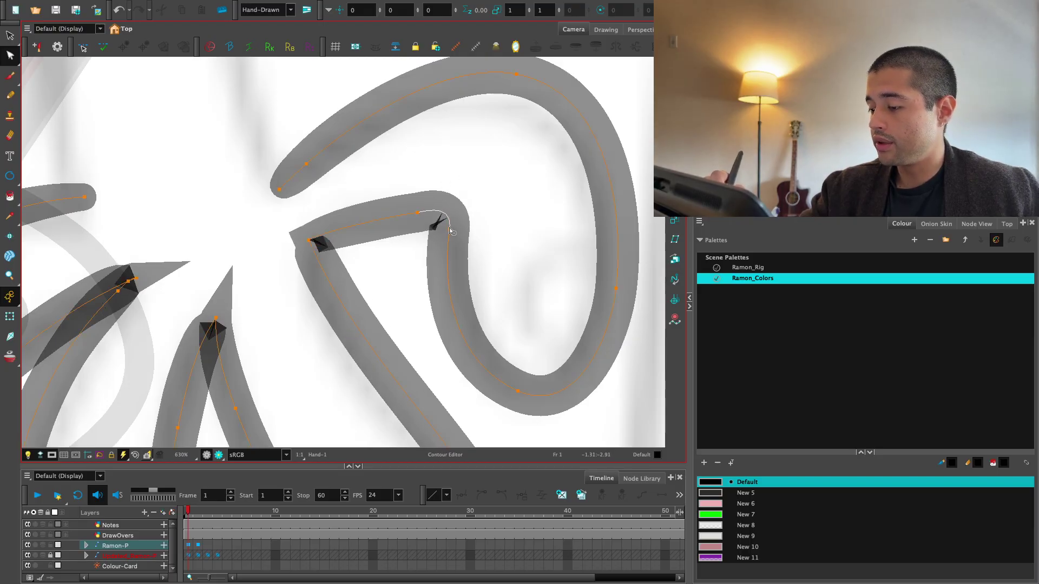
Try to delete contour points at the thumb's inner bend
key("Delete")
key("super+z")
key("1")
key("1")
key("1")
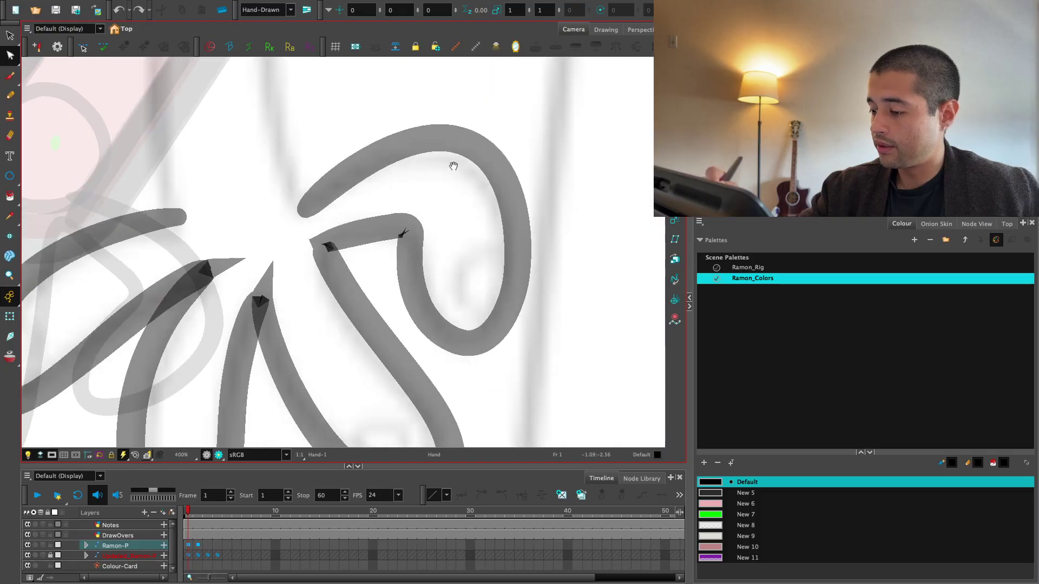
left_click_drag(406, 193, 468, 186)
key("2")
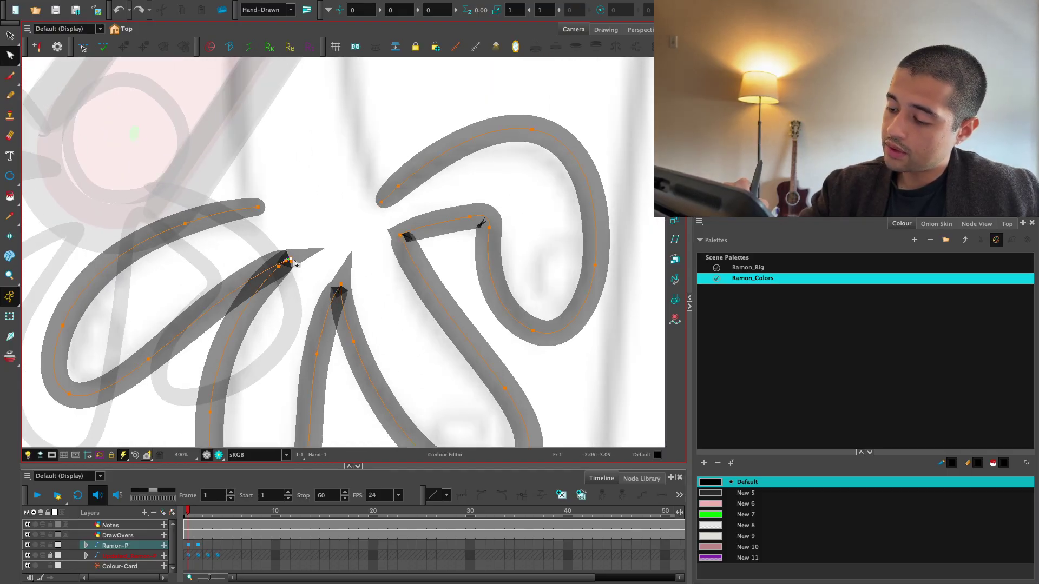
key("super+z")
Switch the hand drawing to its colour art with the Paint tool and show its invisible strokes
key("1")
key("1")
key("1")
key("1")
left_click_drag(349, 194, 359, 294)
key("2")
key("2")
key("2")
left_click_drag(457, 317, 456, 316)
key("1")
key("1")
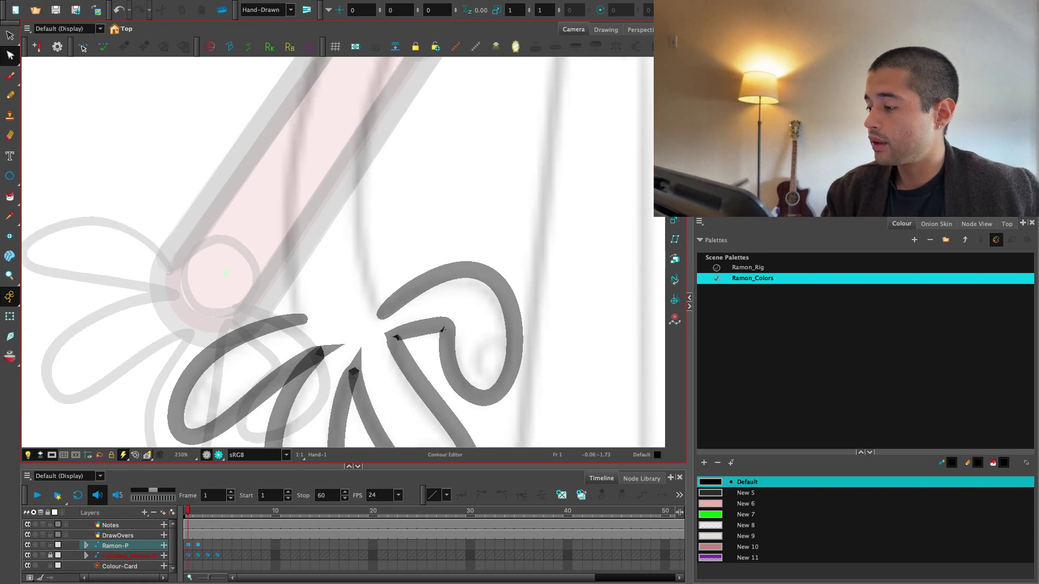
key("alt+i")
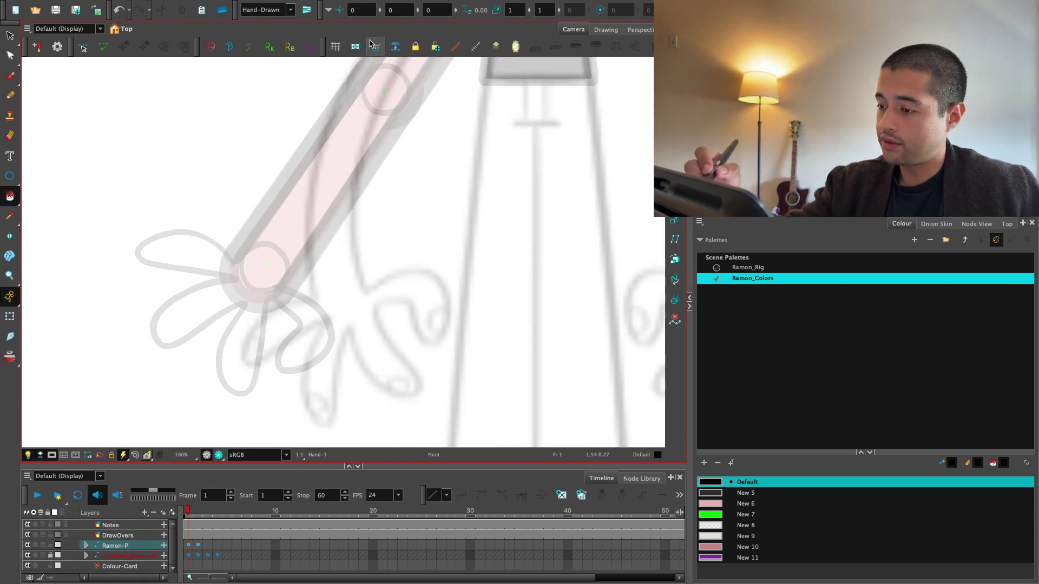
left_click(379, 49)
Try to fill the fingers with the New 5 colour
left_click(746, 493)
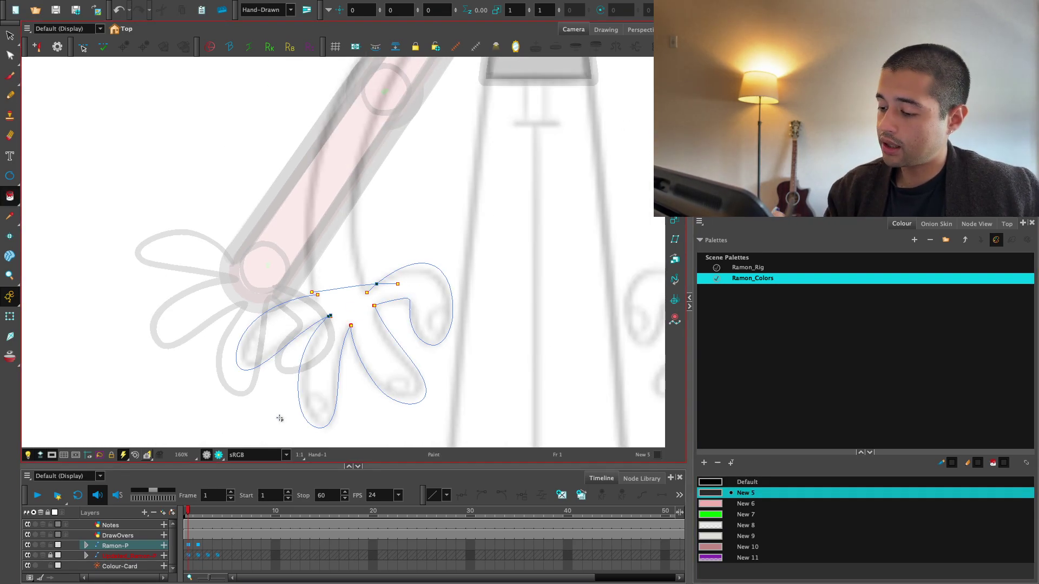
left_click(321, 387)
left_click(391, 354)
key("ctrl+z")
key("ctrl+z")
Fill the palm, the fingers and the thumb of the hand with the pink New 6 colour
left_click(746, 504)
left_click(374, 314)
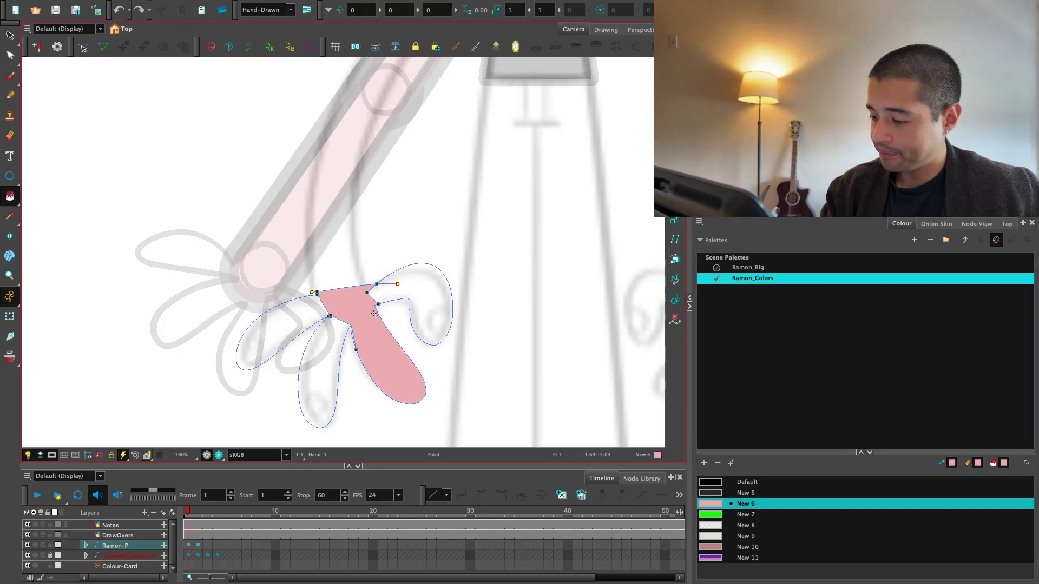
left_click(341, 325)
left_click(413, 288)
left_click(295, 323)
Check the painted hand against the whole character and inspect its Hand nodes in the Node View
left_click(9, 317)
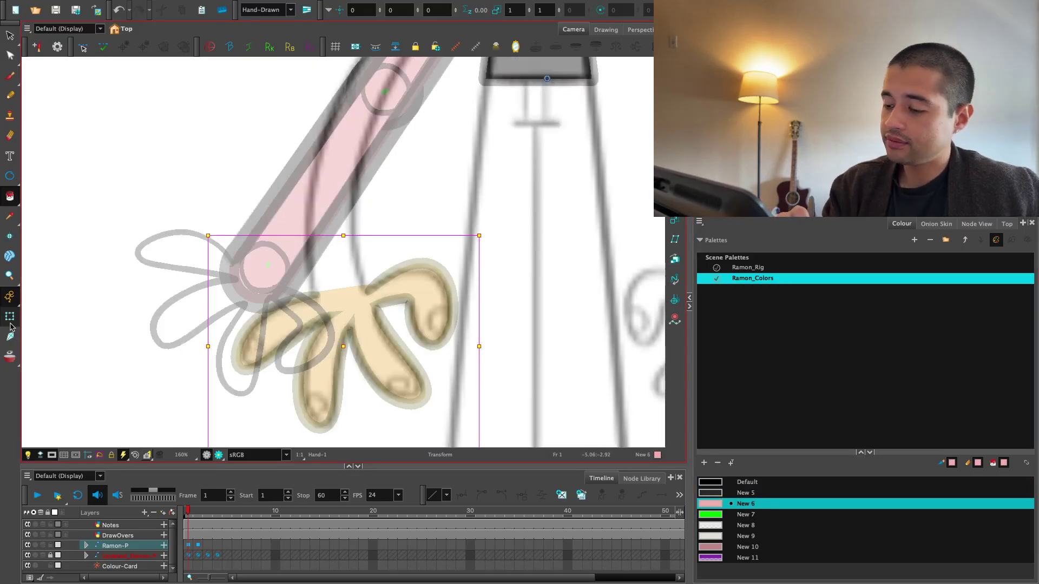
key("shift+z")
left_click(977, 224)
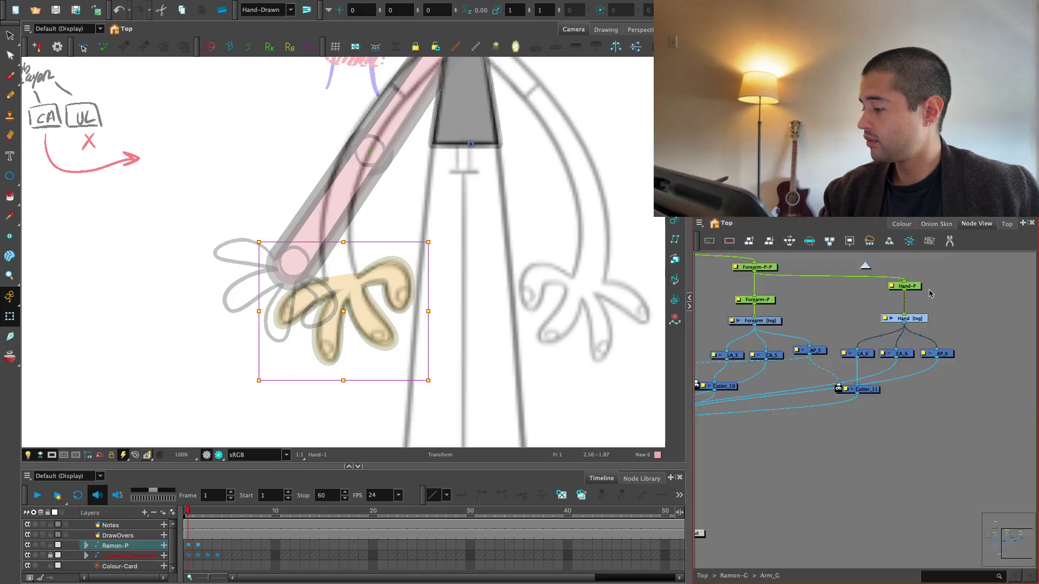
key("2")
left_click_drag(930, 293, 819, 373)
key("alt+3")
key("1")
key("1")
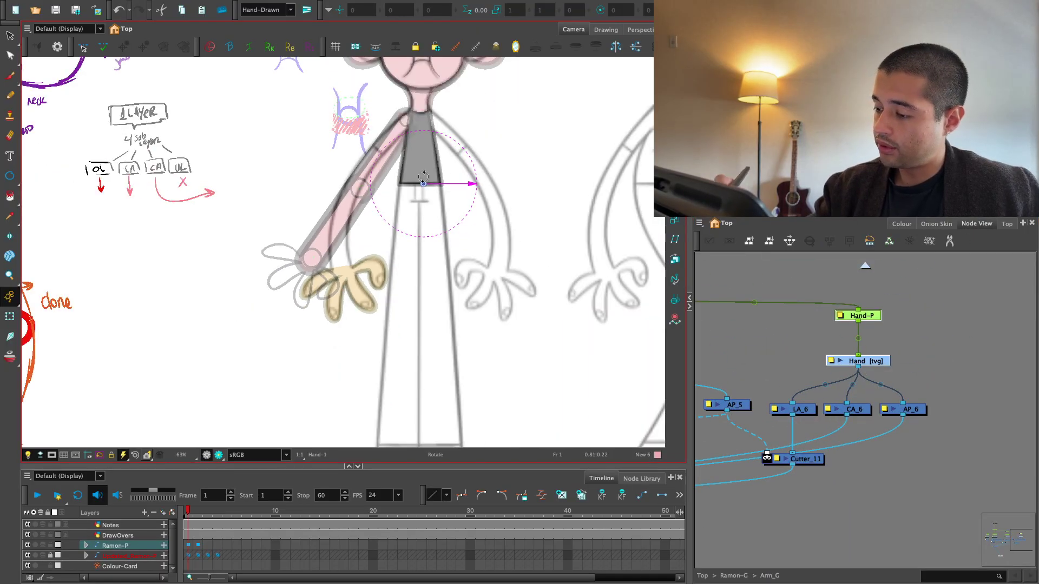
key("2")
key("2")
key("2")
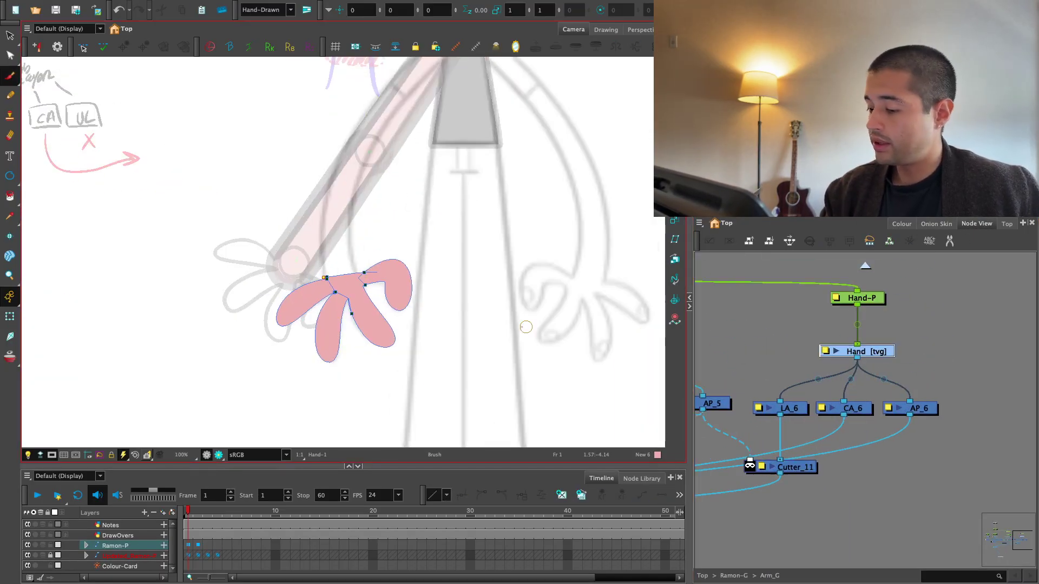
Switch the hand drawing from colour art to line art with the Brush tool active
key("alt+b")
key("l")
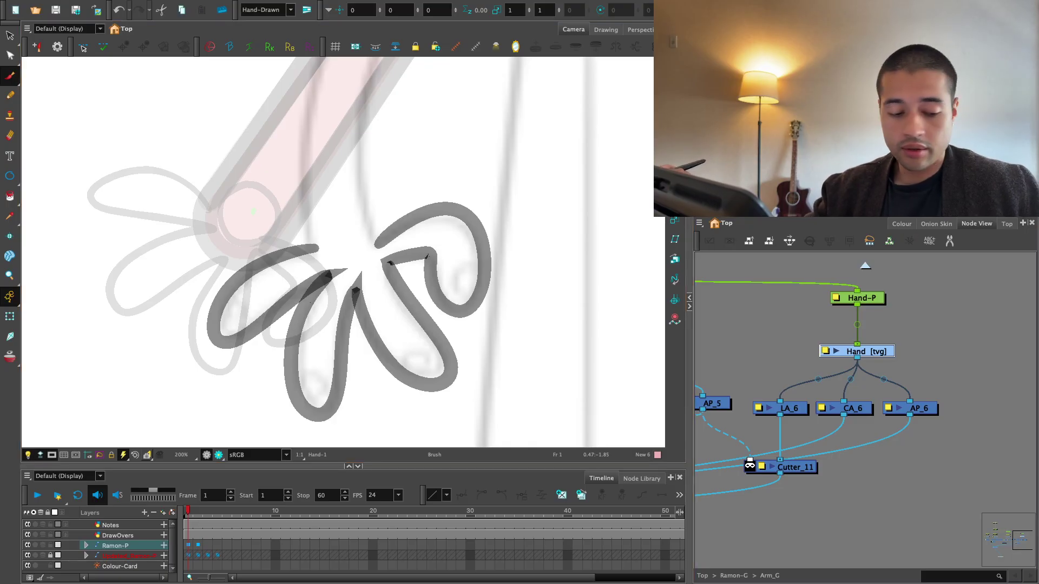
key("2")
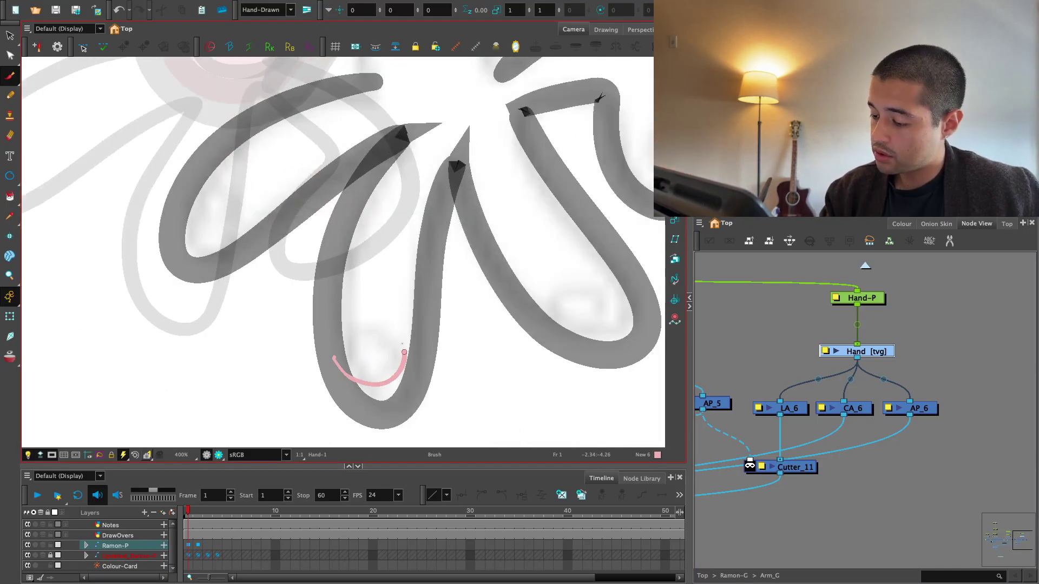
Try to draw a fingernail at the tip of the hand's second finger in the pink New 6 colour
key("alt+/")
key("ctrl+z")
scroll(411, 346, "up", 2)
left_click_drag(306, 368, 393, 385)
key("alt+s")
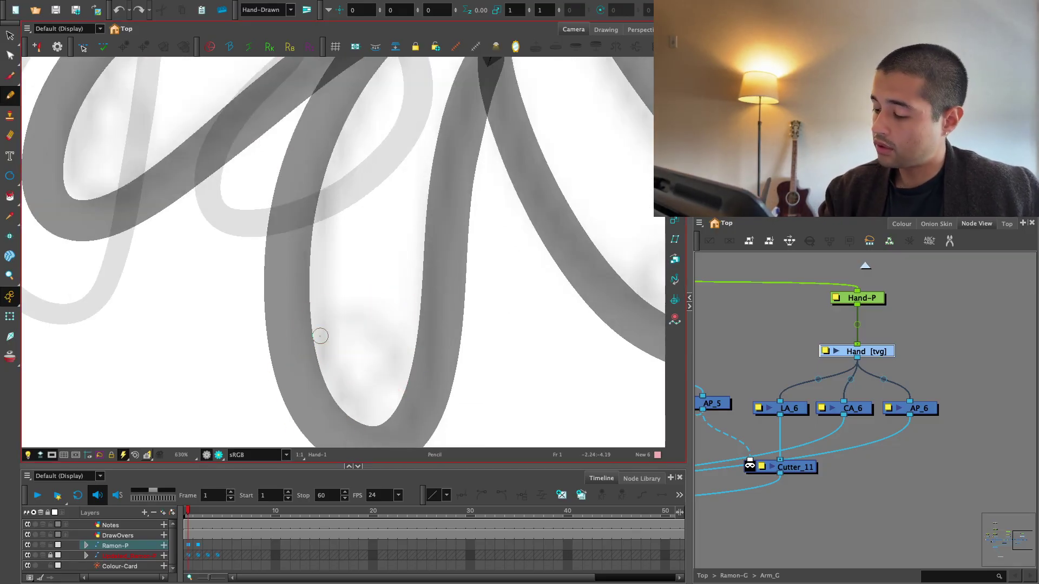
left_click_drag(320, 344, 316, 386)
key("ctrl+z")
Draw a small oval nail outline near the second finger's tip in the black Default colour with the Pencil
left_click(902, 224)
left_click(747, 482)
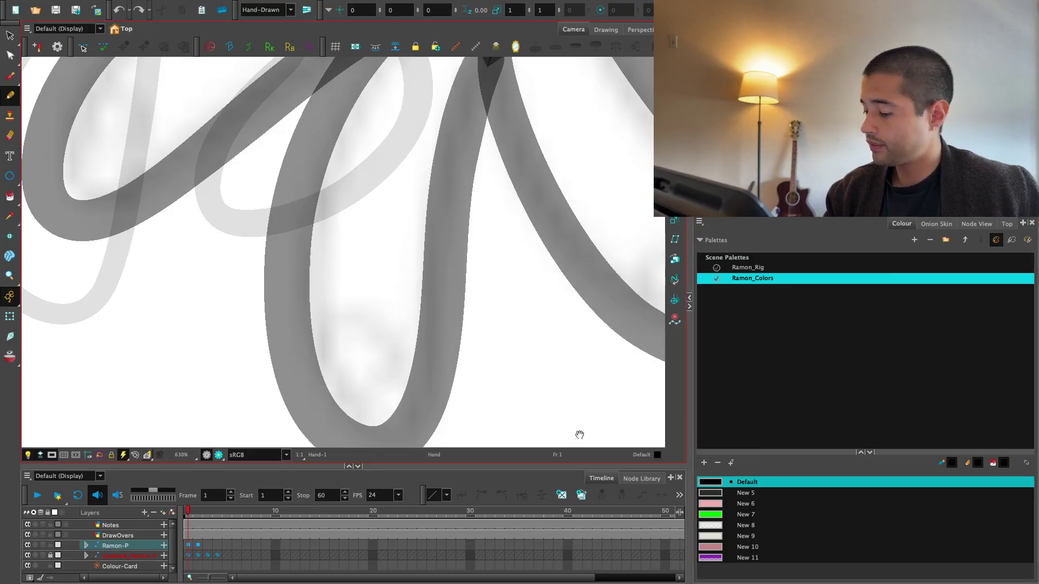
scroll(348, 319, "down", 1)
left_click_drag(348, 320, 325, 314)
left_click_drag(616, 282, 515, 376)
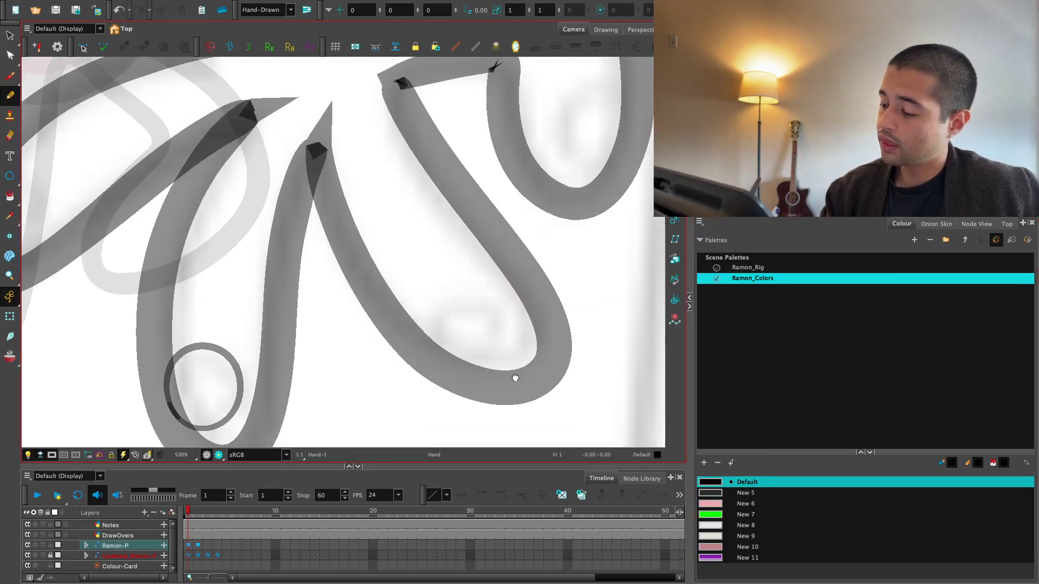
mouse_move(430, 373)
left_mouse_down()
mouse_move(471, 382)
mouse_move(499, 298)
left_mouse_up()
key("ctrl+z")
scroll(317, 380, "up", 1)
mouse_move(306, 382)
left_mouse_down()
mouse_move(330, 332)
mouse_move(241, 351)
mouse_move(283, 391)
mouse_move(314, 307)
mouse_move(277, 387)
left_mouse_up()
key("ctrl+z")
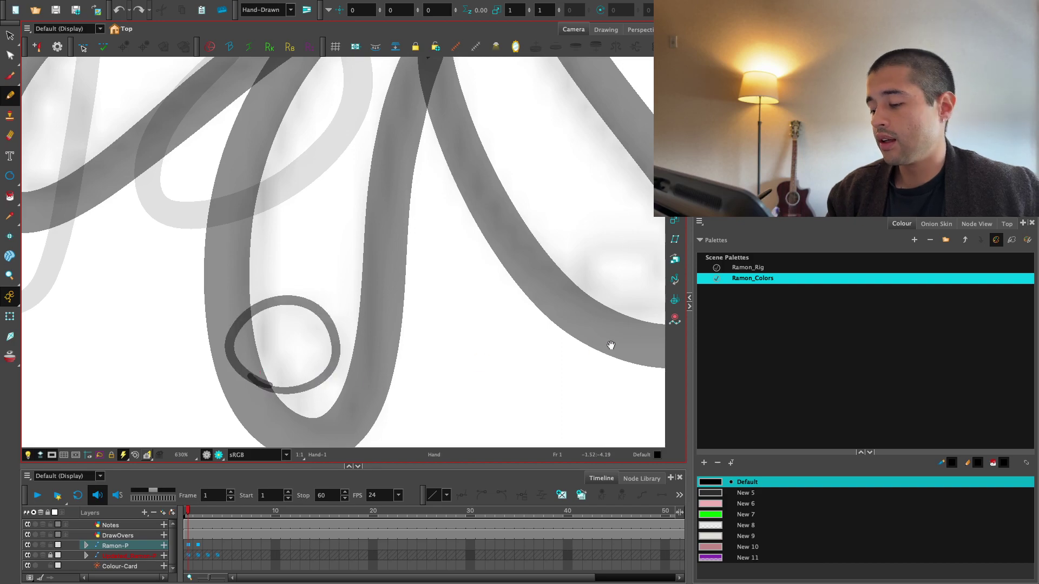
Draw an oval nail outline near the third finger's tip and remove the surplus contour points where its ends overlap
left_click_drag(427, 415, 503, 309)
key("ctrl+z")
mouse_move(397, 310)
left_mouse_down()
mouse_move(410, 330)
mouse_move(385, 337)
left_mouse_up()
key("ctrl+z")
scroll(551, 273, "right", 5)
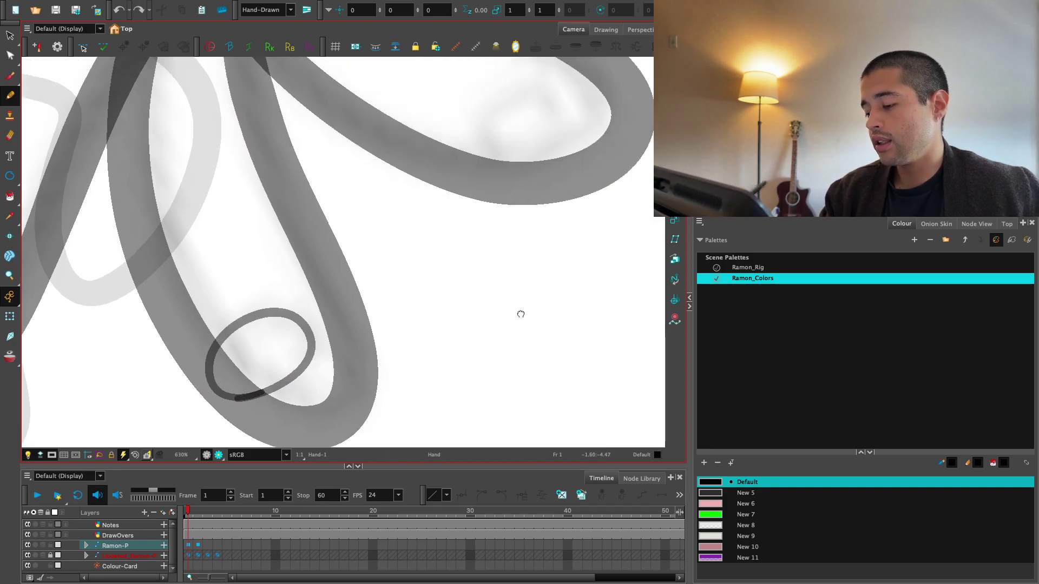
scroll(520, 311, "up", 3)
left_click_drag(327, 388, 361, 362)
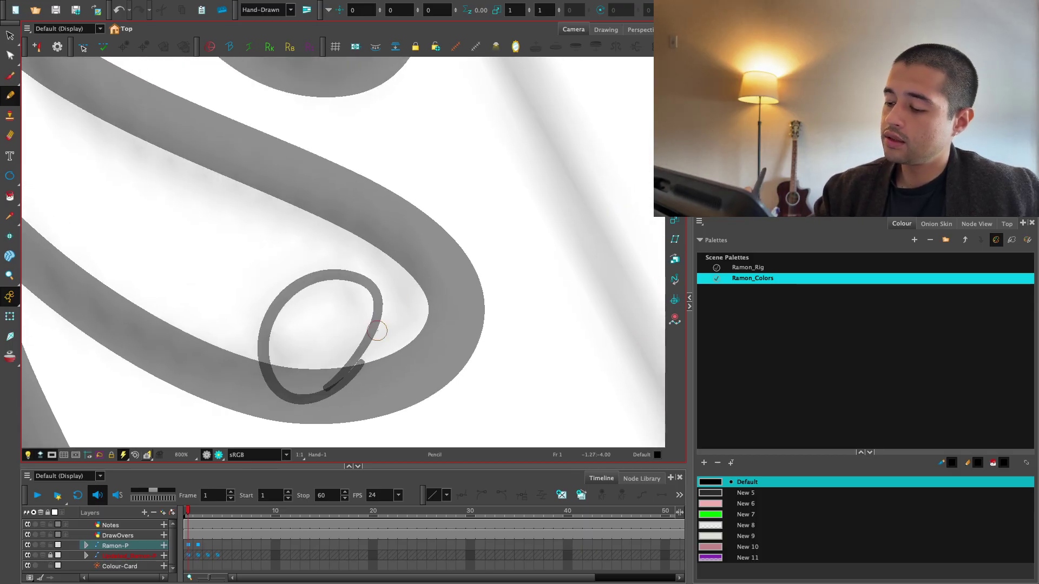
key("alt+q")
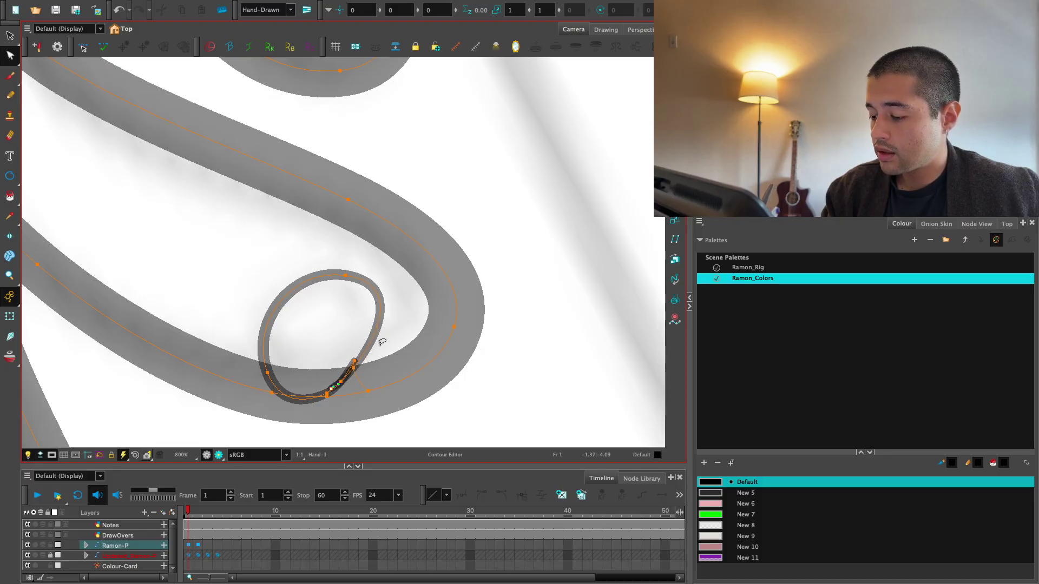
key("Delete")
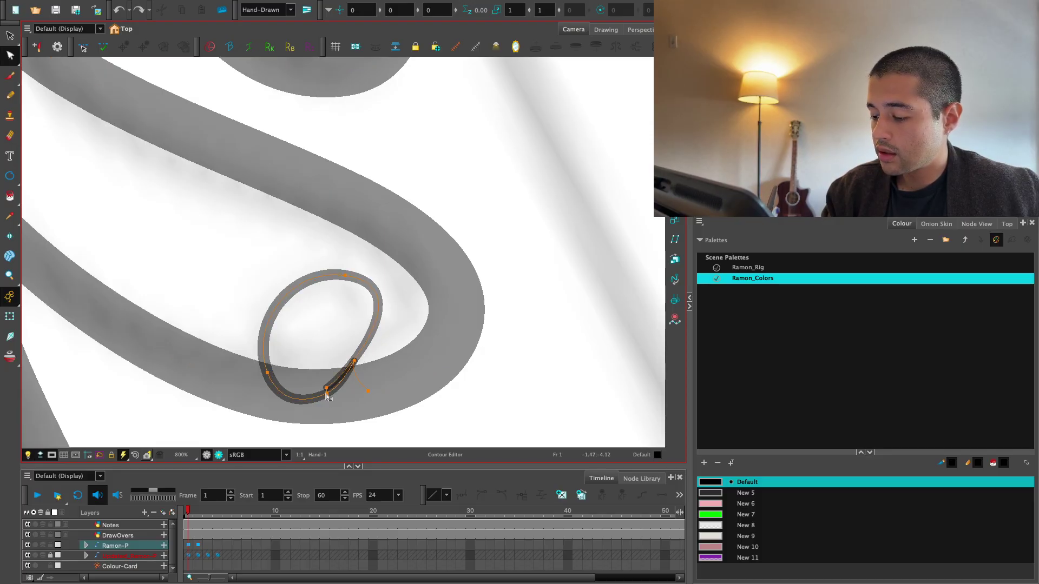
Draw an oval nail outline at the tip of the thumb with the Pencil
scroll(436, 267, "down", 2)
key("alt+b")
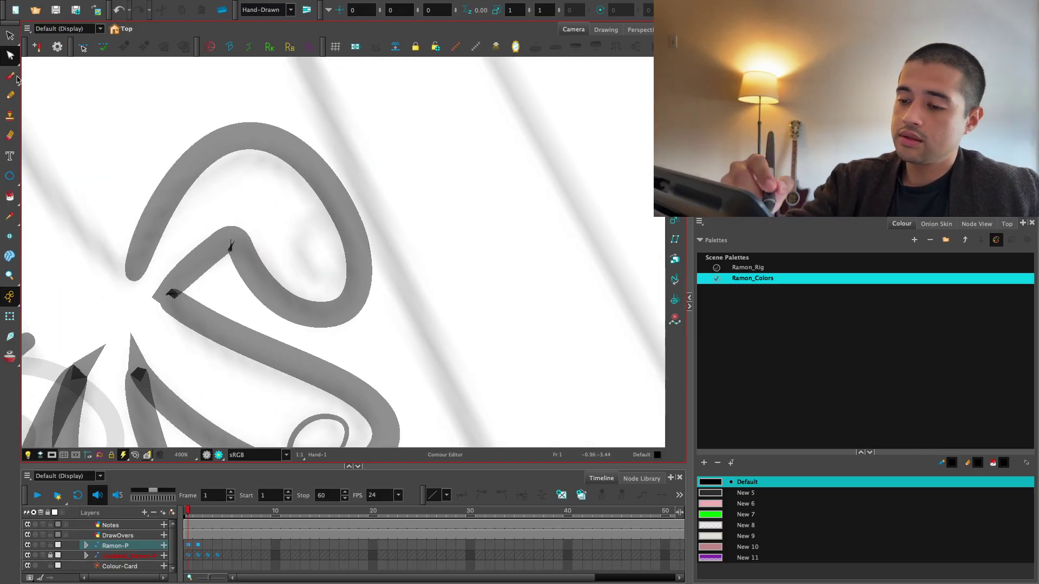
scroll(359, 372, "up", 3)
key("alt+/")
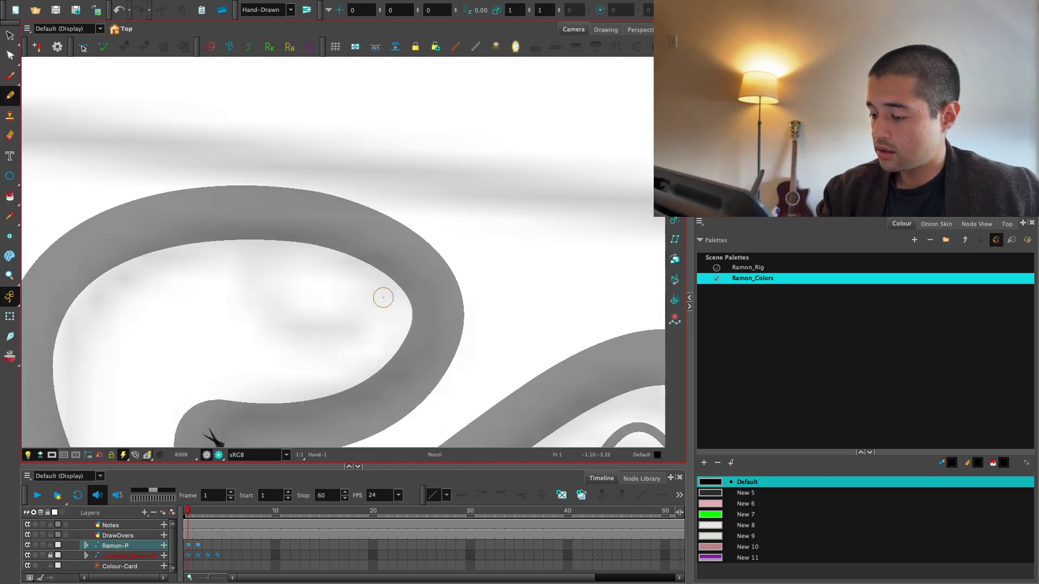
left_click_drag(408, 261, 296, 315)
key("ctrl+z")
Draw an oval nail outline near the tip of the leftmost finger with the Pencil
scroll(448, 301, "down", 5)
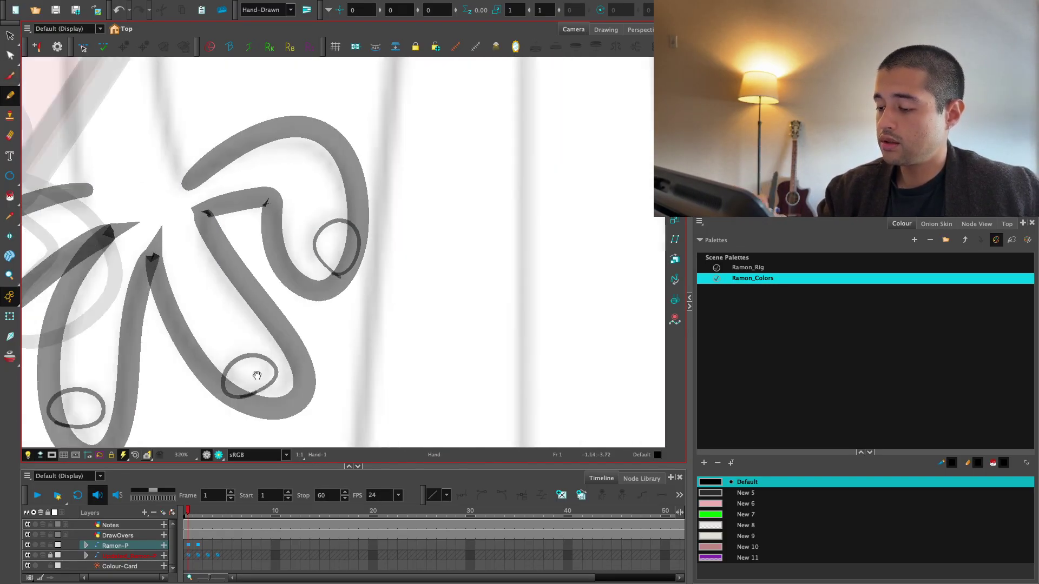
scroll(215, 226, "up", 3)
left_click_drag(266, 399, 216, 393)
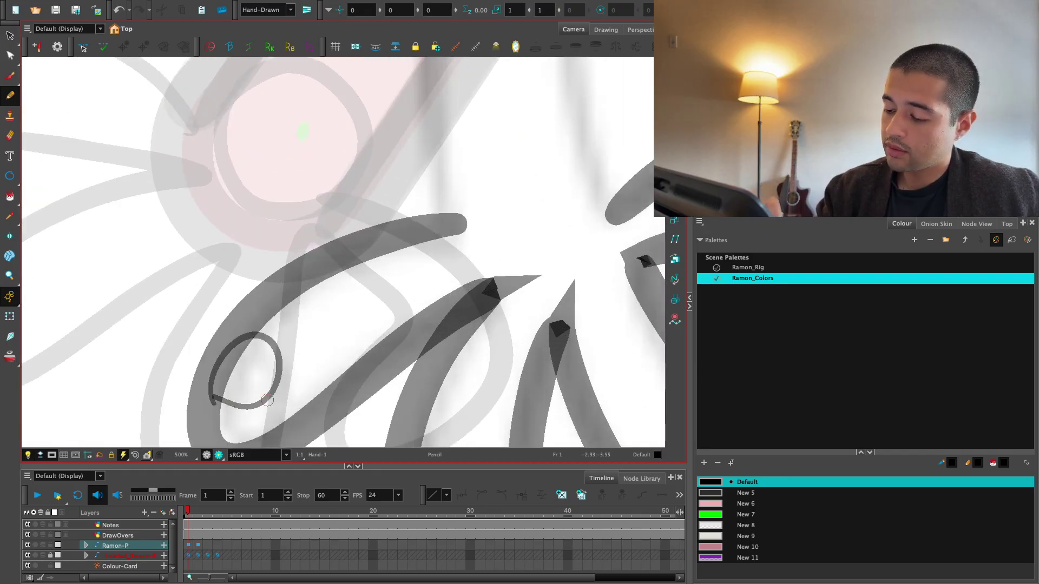
Preview the finished hand and the arm in the render view
scroll(379, 352, "down", 4)
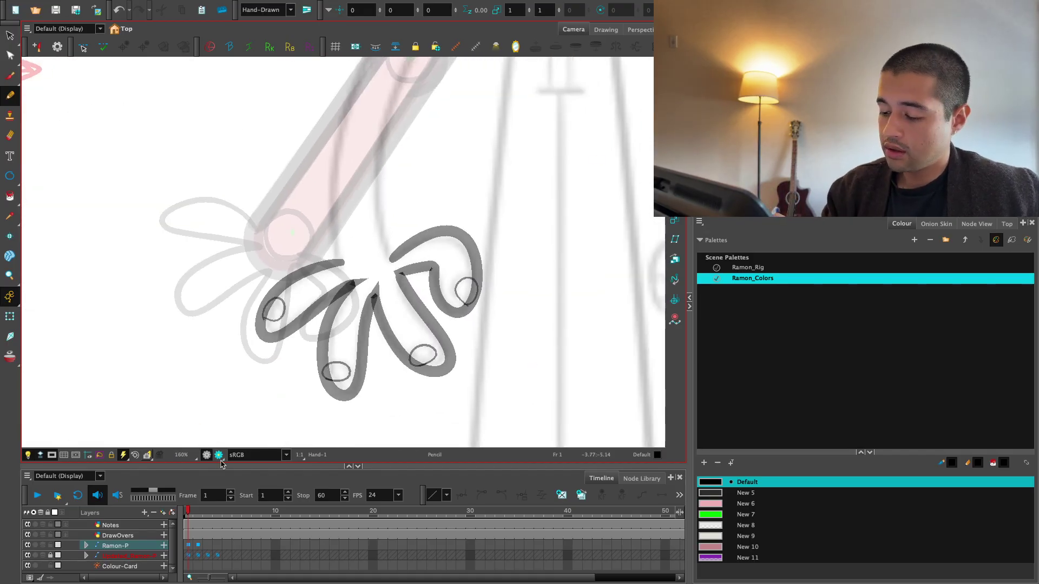
left_click(220, 459)
key("1")
key("1")
key("1")
key("2")
key("2")
left_click_drag(474, 374, 456, 420)
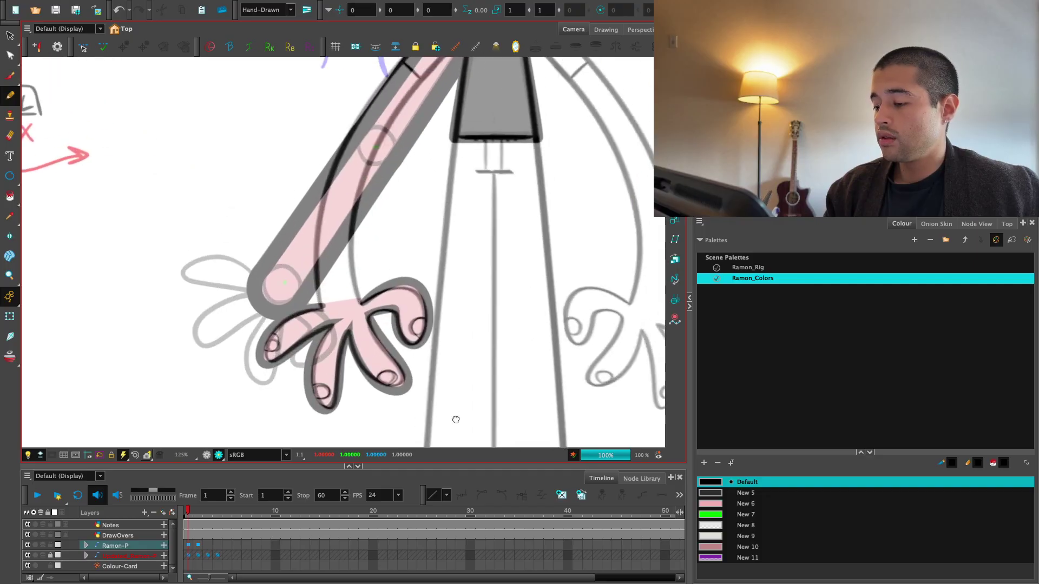
Try to move the hand onto the wrist circle of the forearm with the Transform tool
key("shift+t")
left_click(318, 347)
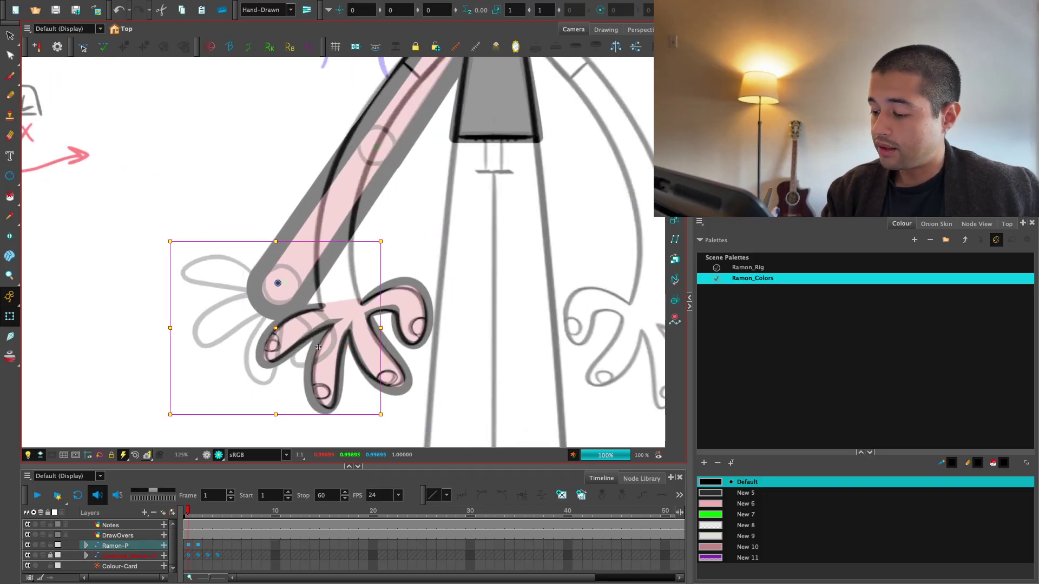
mouse_move(318, 347)
left_mouse_down()
mouse_move(350, 357)
mouse_move(368, 385)
mouse_move(387, 384)
left_mouse_up()
key("alt+s")
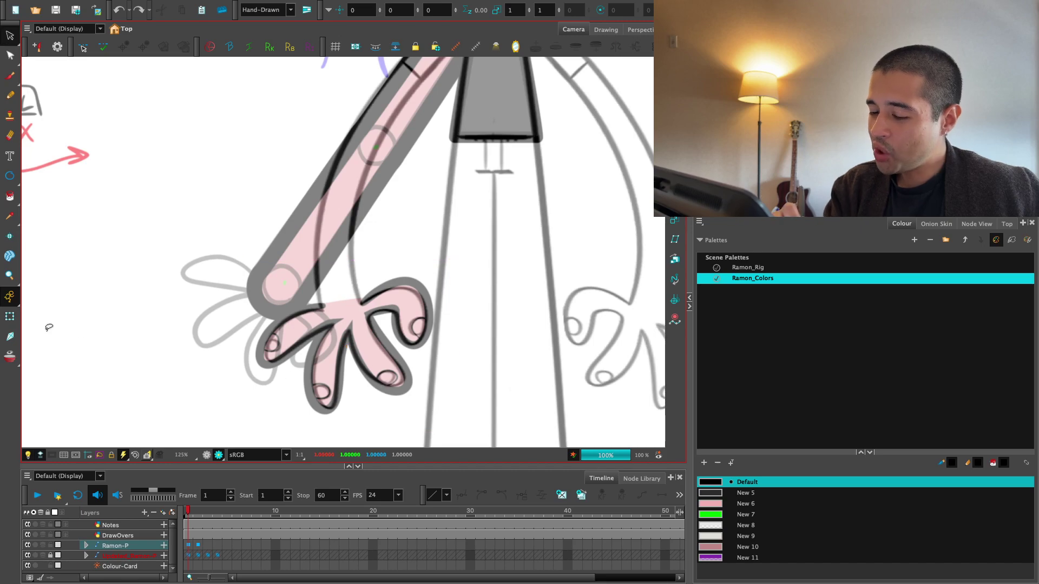
Select the Hand-P peg and use the Transform tool to move and rotate the hand onto the end of the forearm
left_click(10, 317)
left_click(977, 223)
left_click(207, 455)
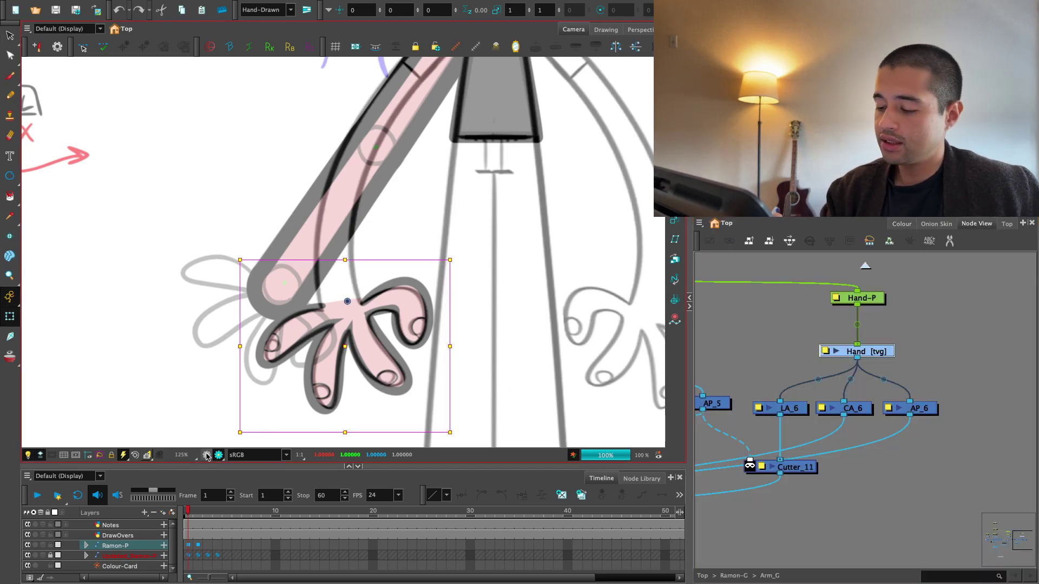
left_click(858, 298)
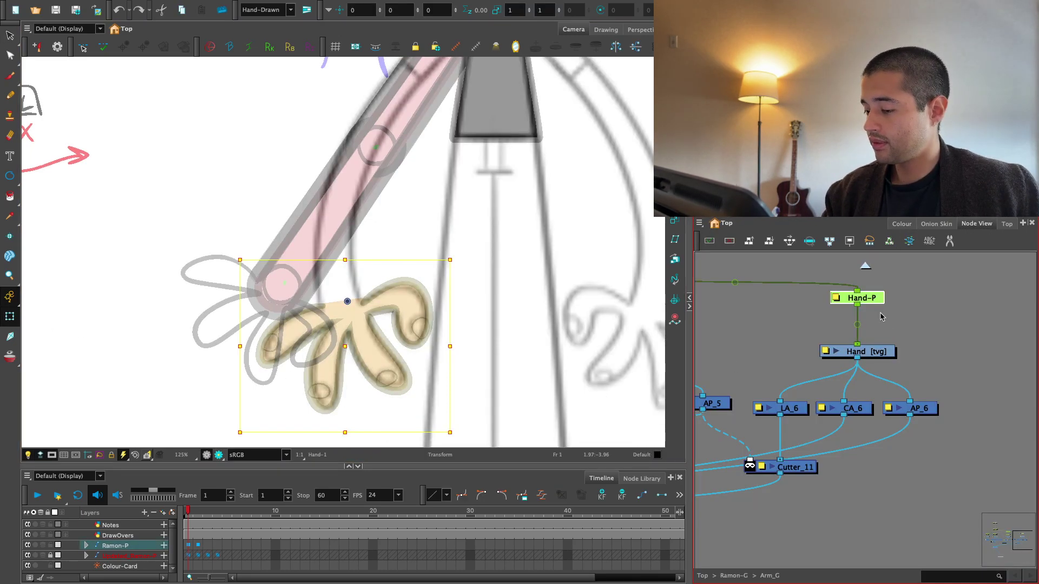
left_click_drag(368, 353, 282, 331)
left_click_drag(371, 248, 360, 340)
left_click(359, 339)
Delete the cable running from the AP_6 node to the arm's main composite
scroll(970, 357, "down", 5)
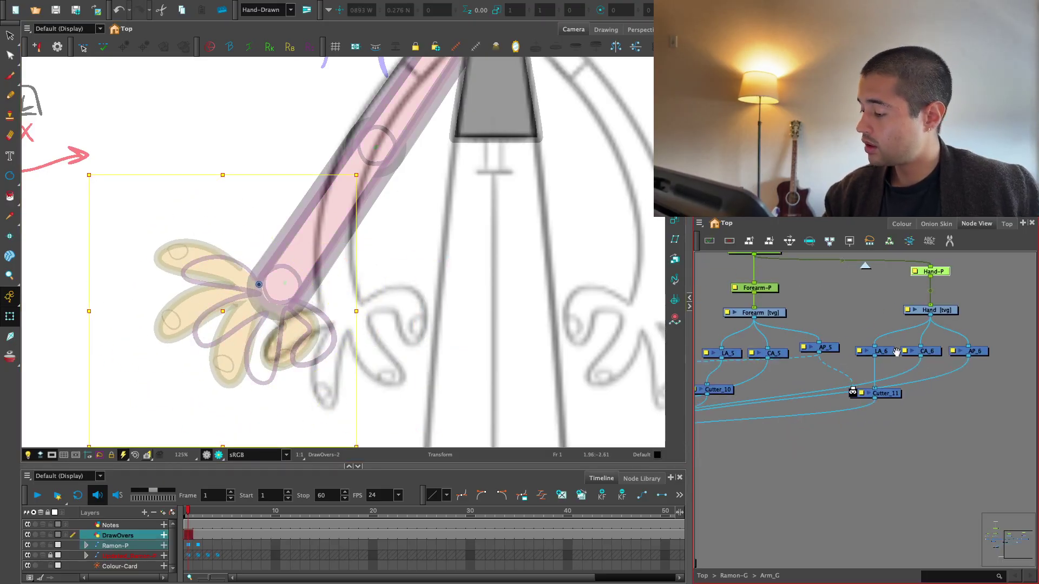
scroll(947, 377, "up", 4)
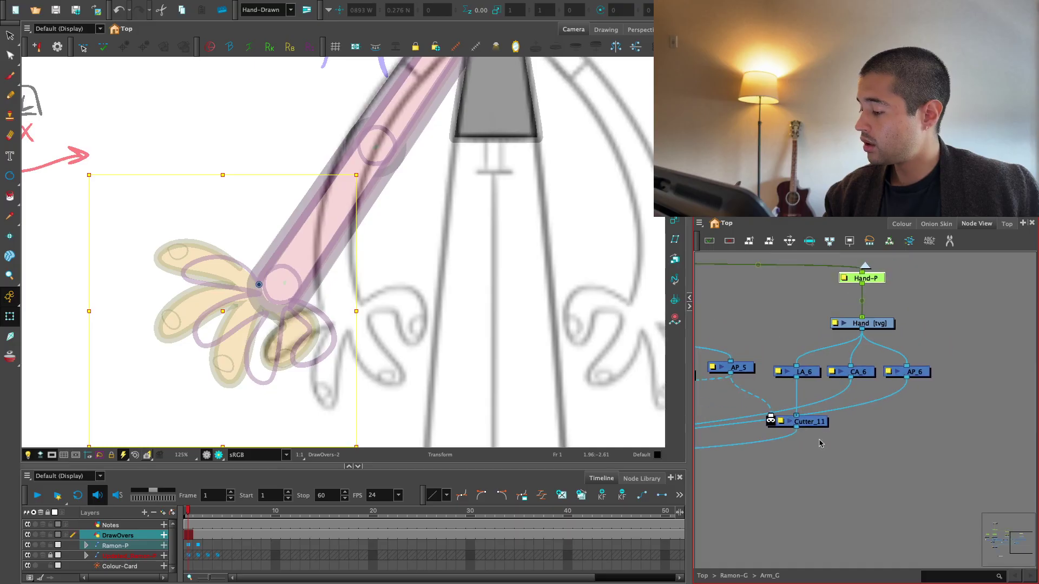
left_click(896, 396)
key("Delete")
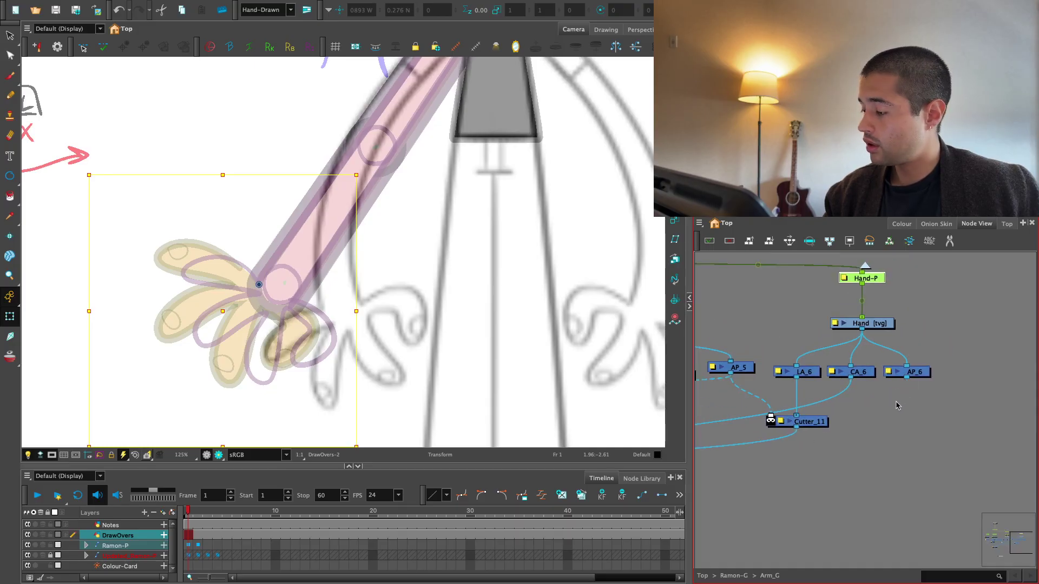
left_click_drag(897, 406, 948, 382)
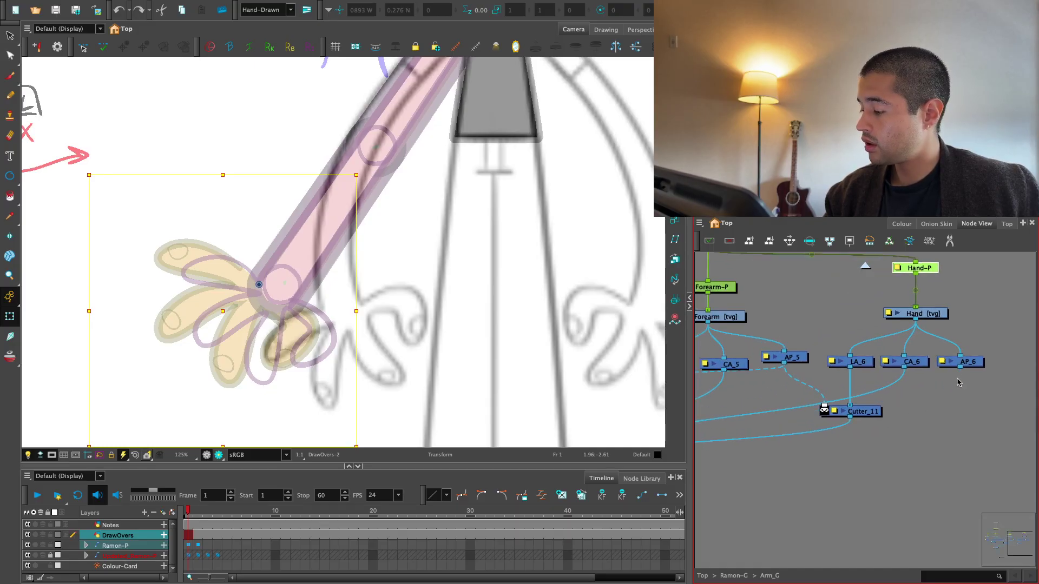
Connect AP_6 together with AP_4 through a Composite node into the matte input of Cutter_10
scroll(958, 382, "down", 3)
left_click(892, 459)
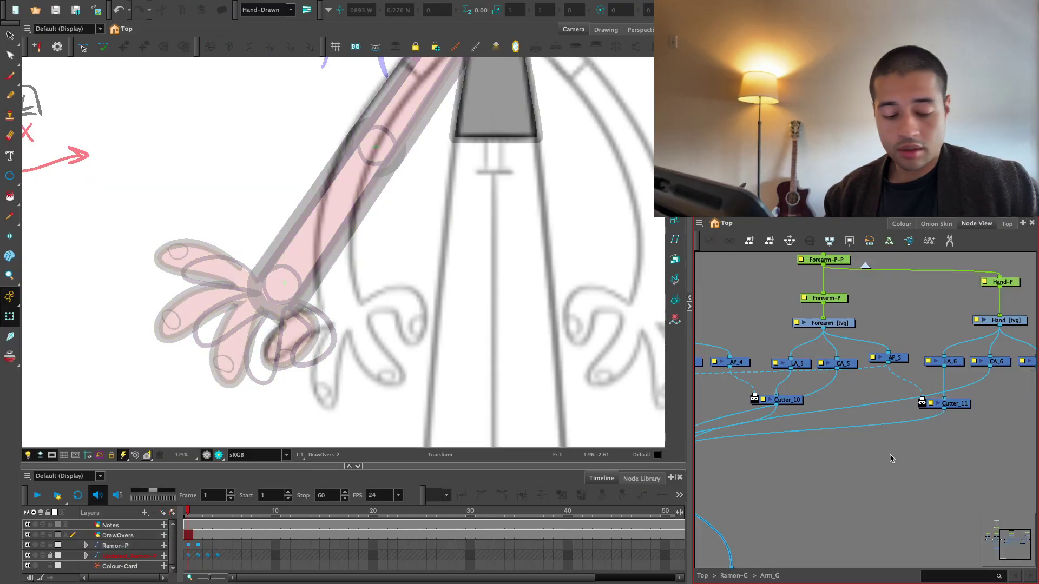
left_click_drag(948, 447, 761, 400)
left_click_drag(867, 410, 778, 447)
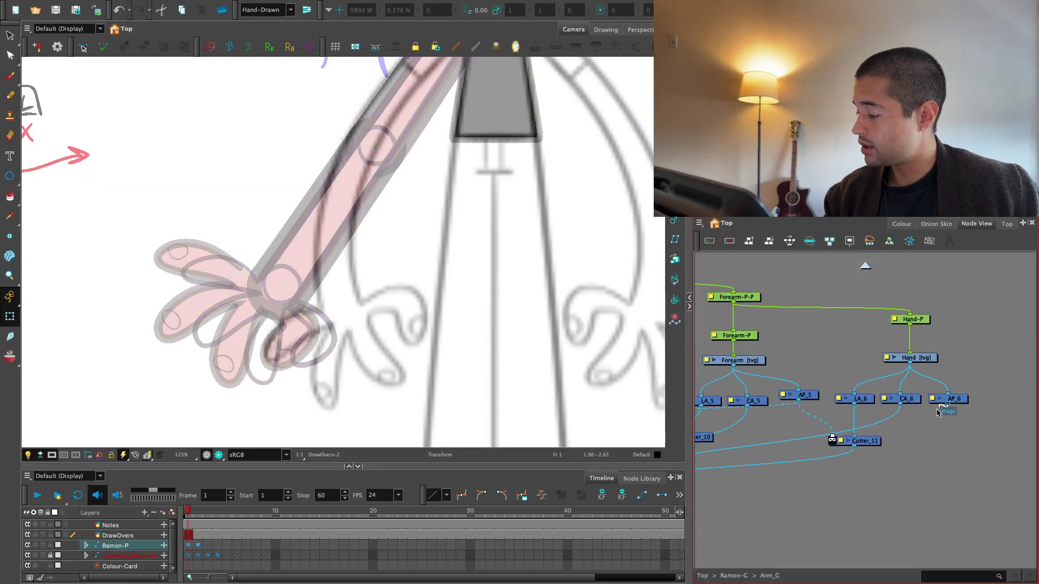
left_click_drag(938, 411, 778, 413)
Shift the hand slightly with the Transform tool so that its palm overlaps the wrist circle of the forearm
key("2")
key("2")
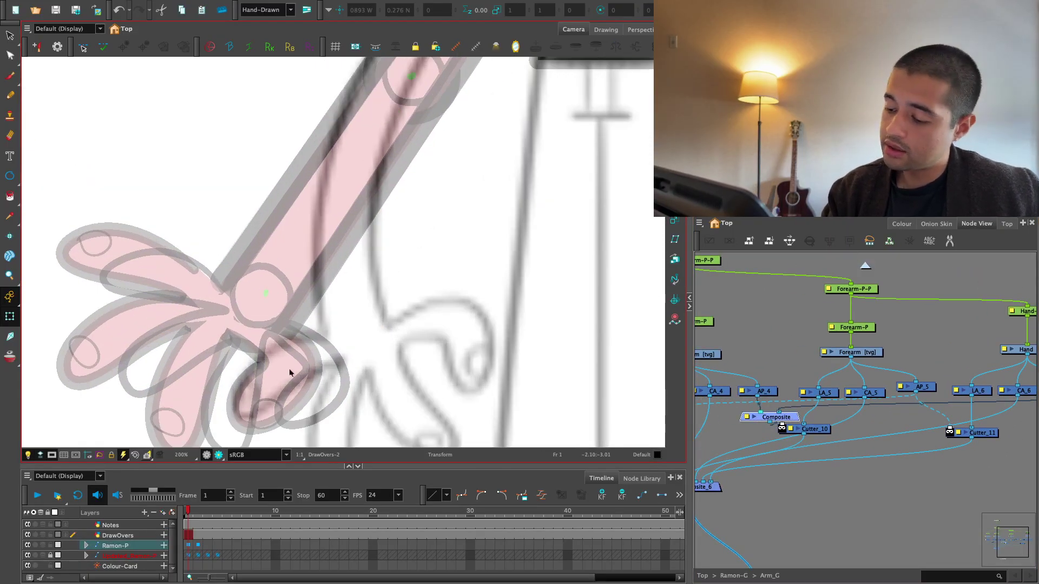
left_click(290, 372)
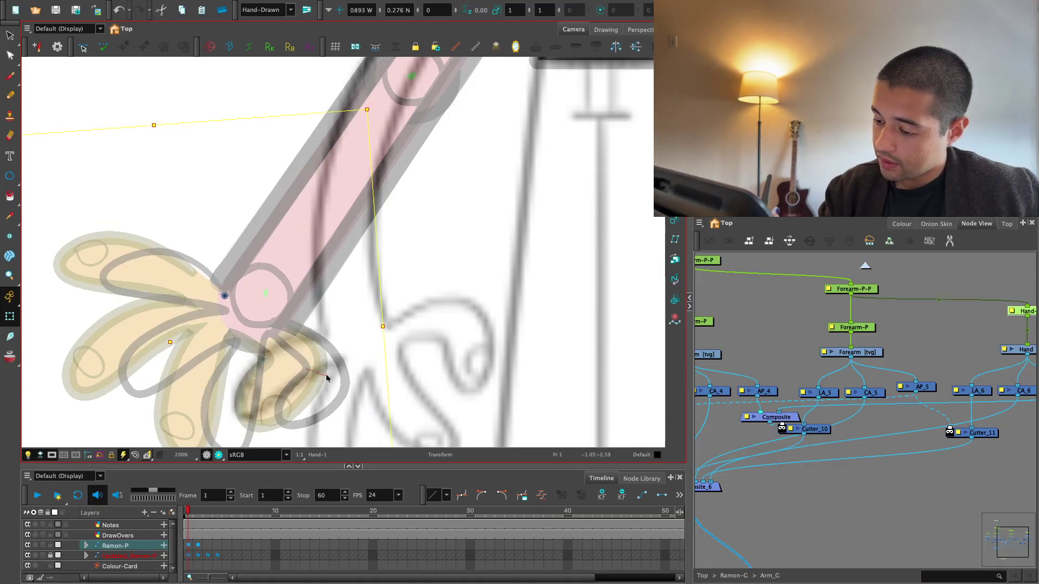
left_click(395, 355)
left_click(288, 373)
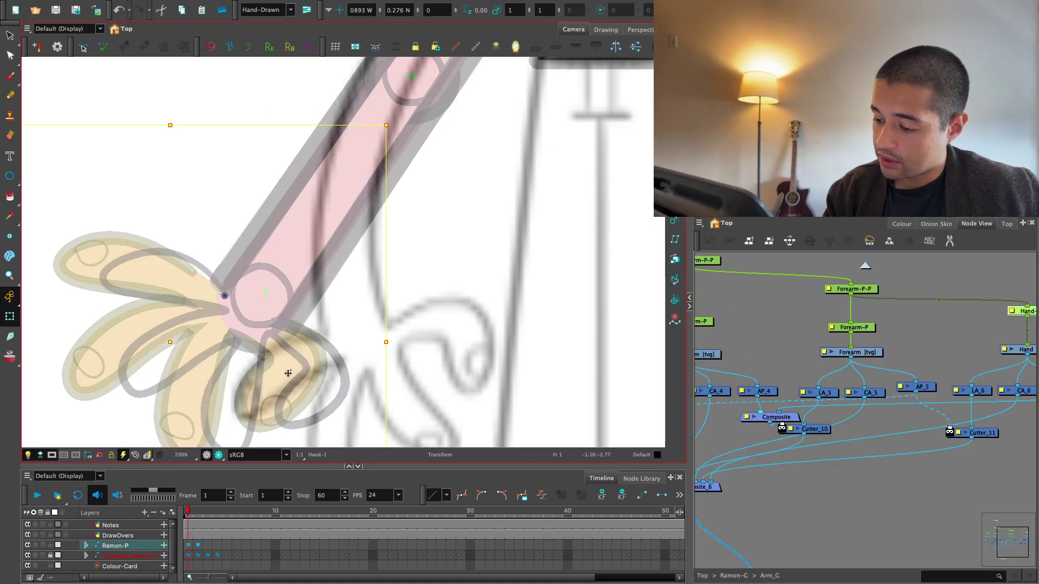
left_click_drag(288, 374, 310, 380)
scroll(310, 380, "down", 2)
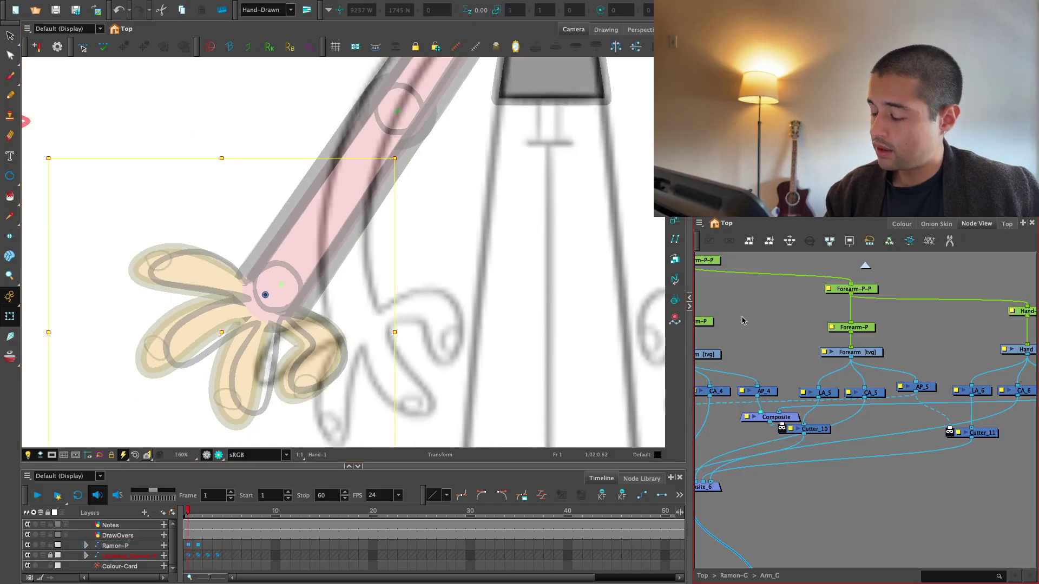
scroll(742, 320, "down", 2)
Hide the DrawOvers reference layer and switch the camera to the render view
left_click(126, 519)
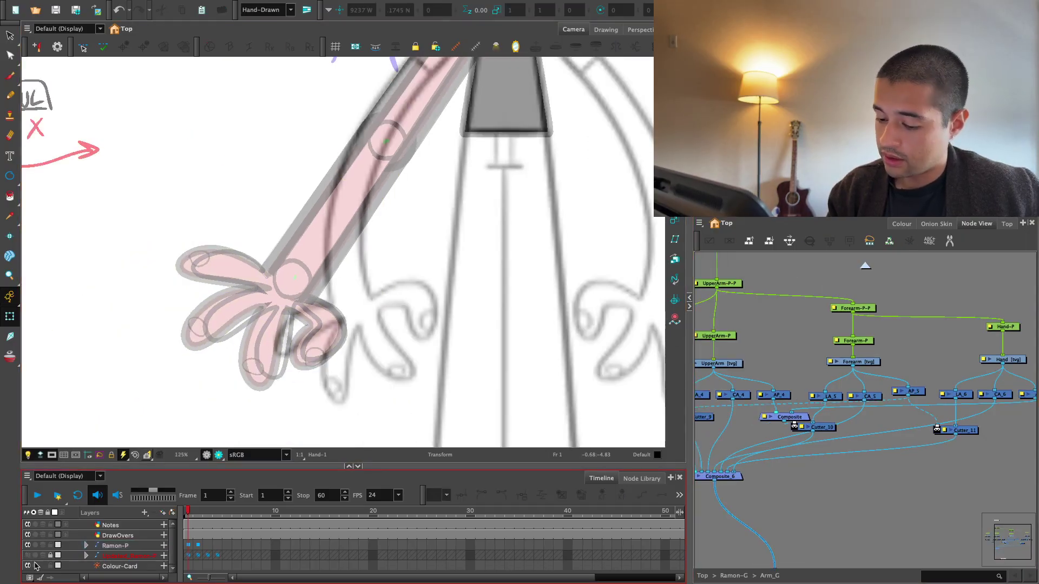
left_click(35, 566)
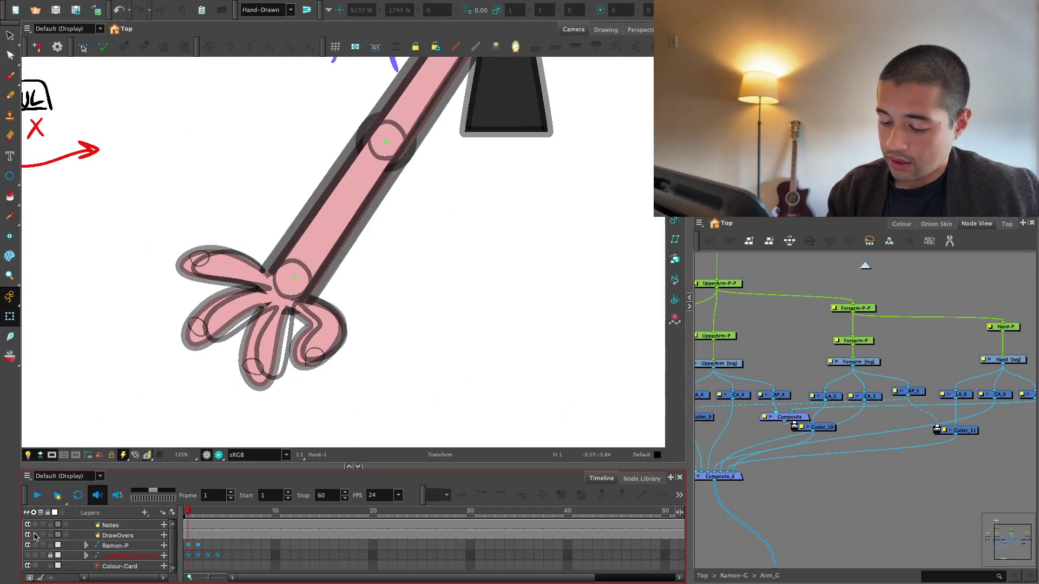
left_click(28, 535)
left_click(219, 455)
Examine the rendered arm from afar and up close, especially where the hand joins the forearm
key("1")
key("1")
key("1")
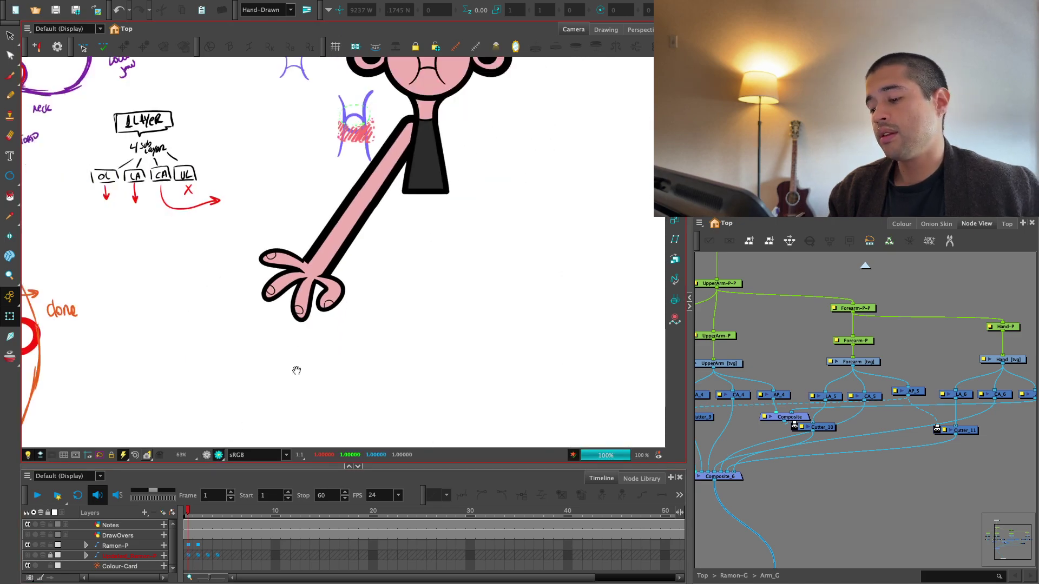
left_click_drag(297, 371, 283, 393)
key("1")
key("1")
key("2")
key("2")
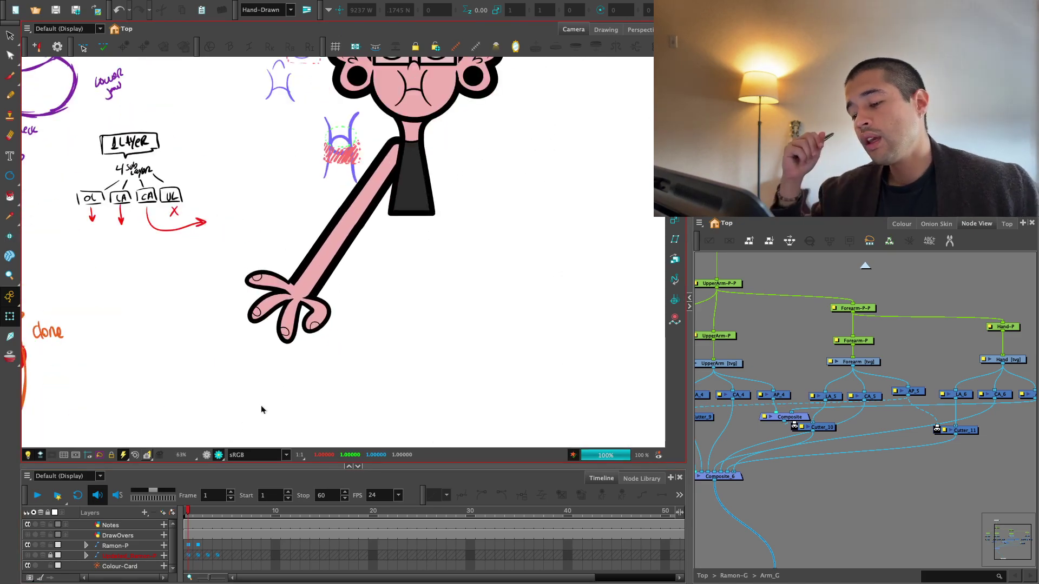
key("2")
key("2")
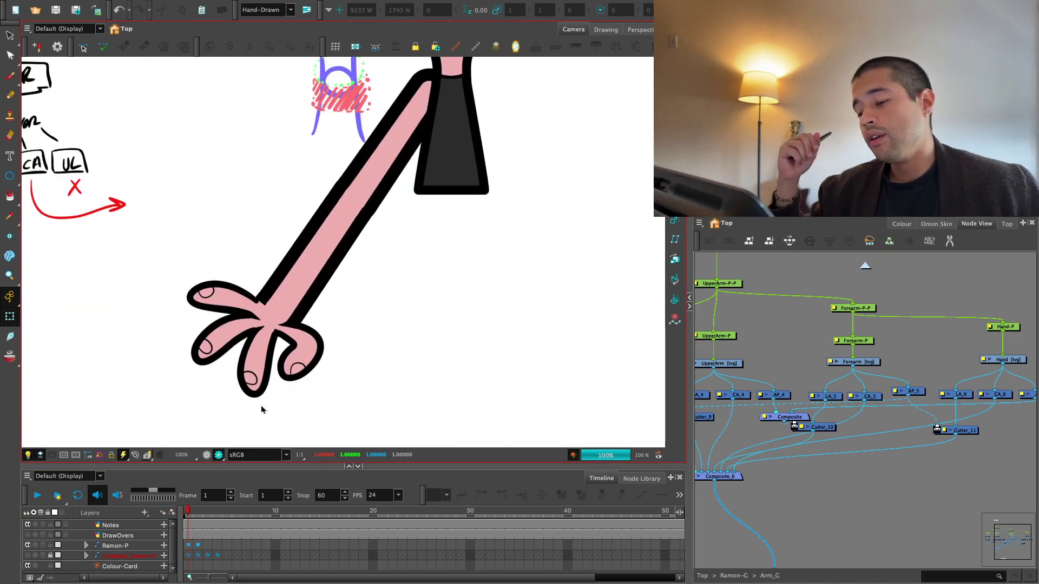
key("1")
key("1")
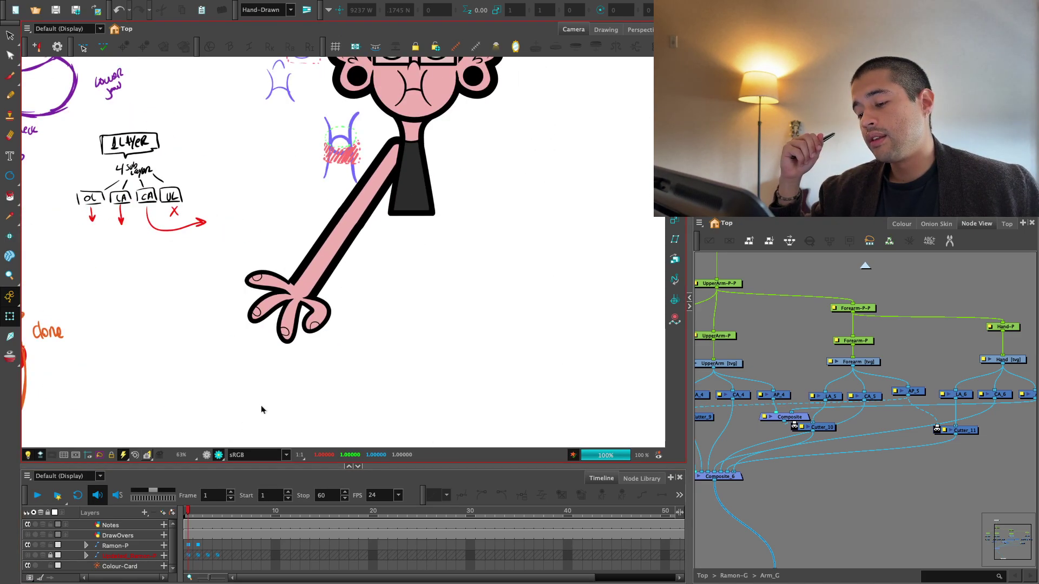
key("1")
key("2")
key("1")
key("1")
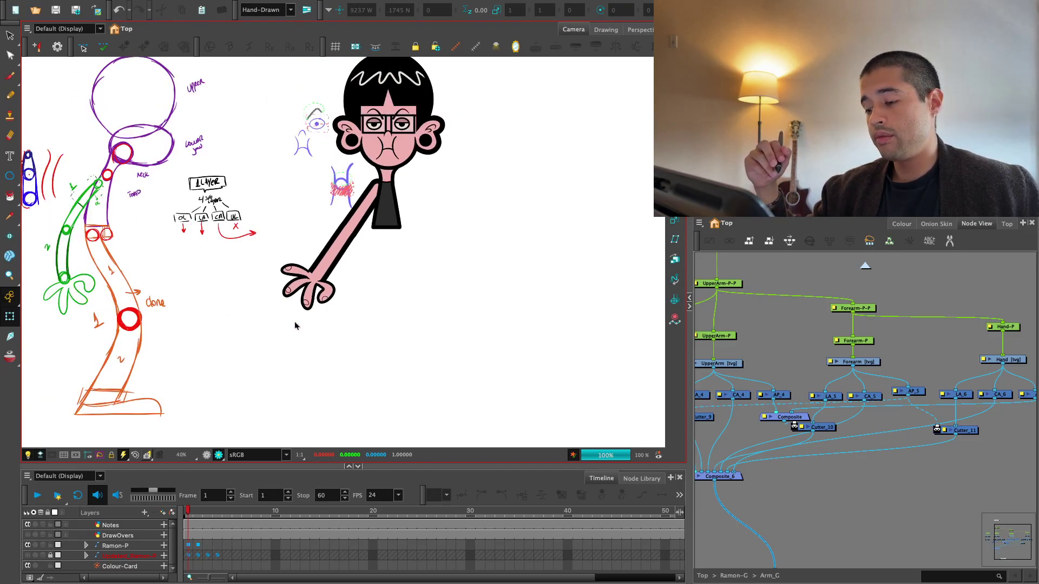
key("2")
key("2")
key("2")
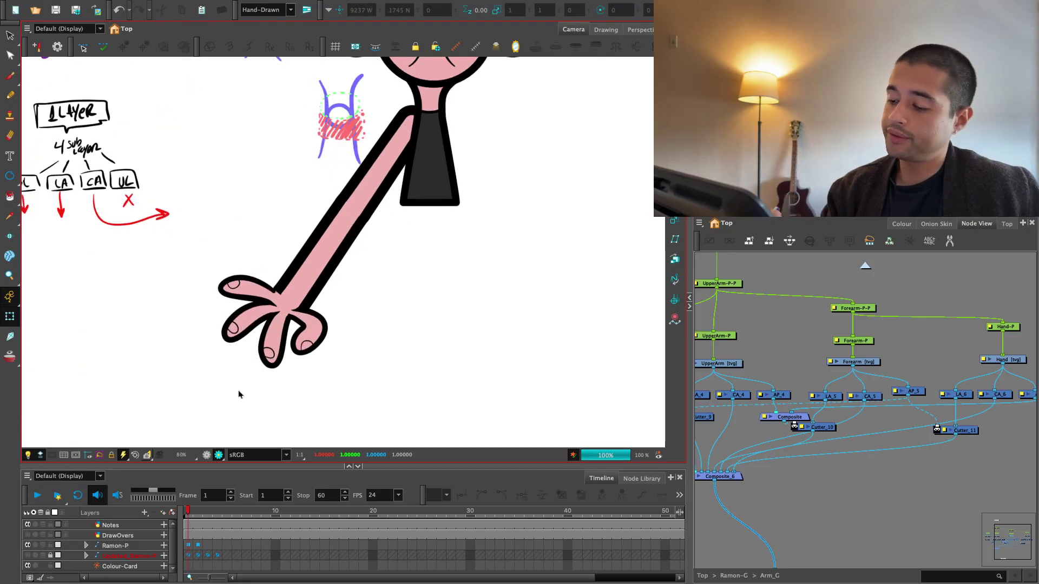
key("2")
key("2")
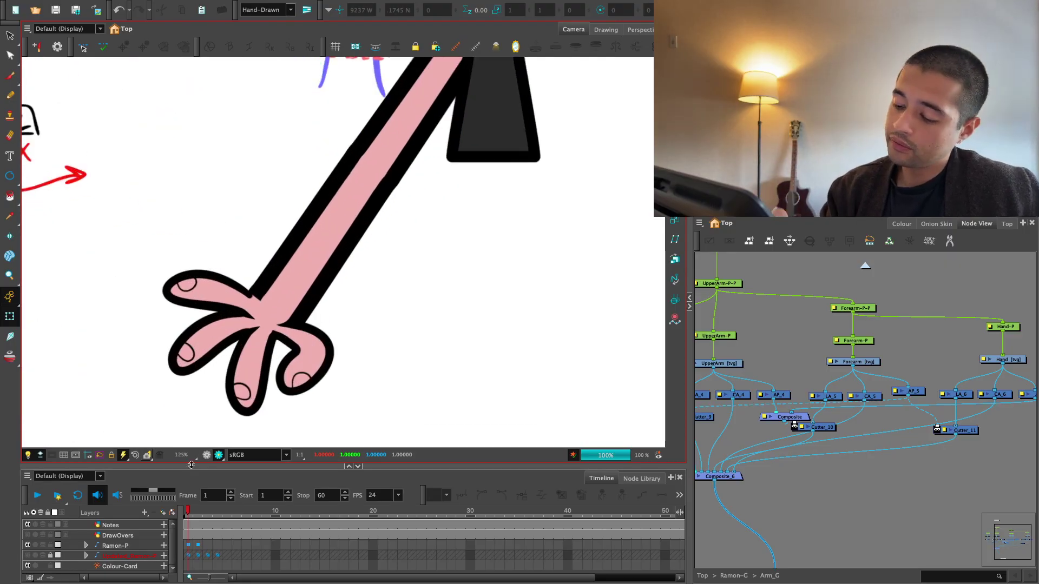
Extend the wrist end of the uppermost finger's outline into the forearm with the Contour Editor
left_click(277, 364)
key("2")
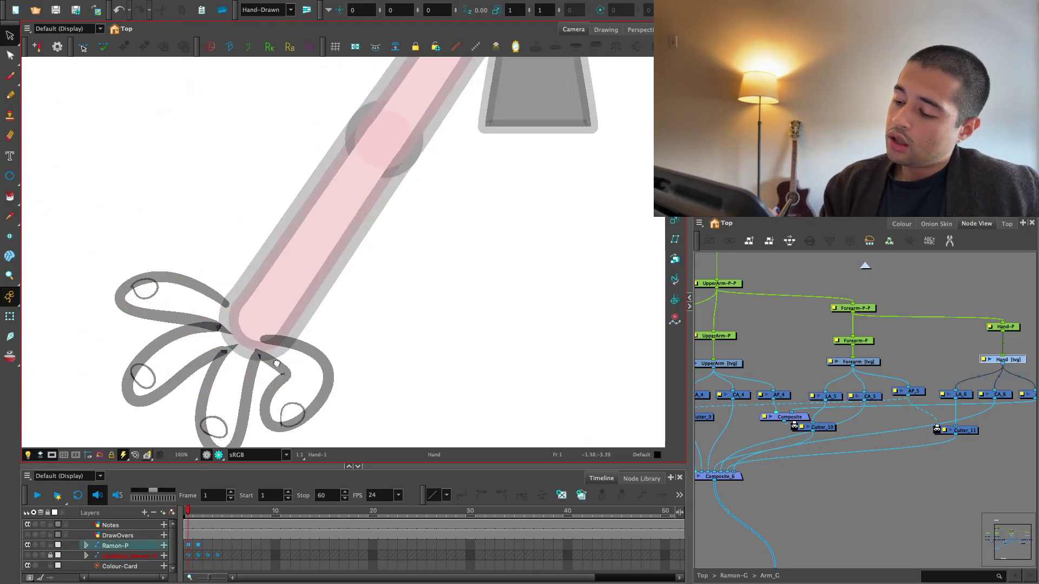
key("1")
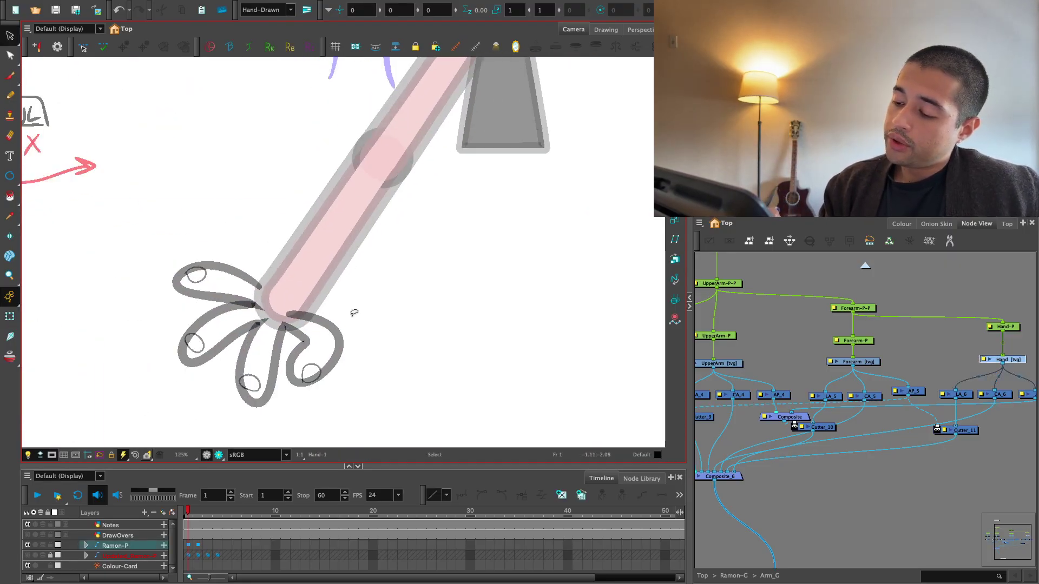
key("2")
key("2")
key("alt+q")
key("2")
key("2")
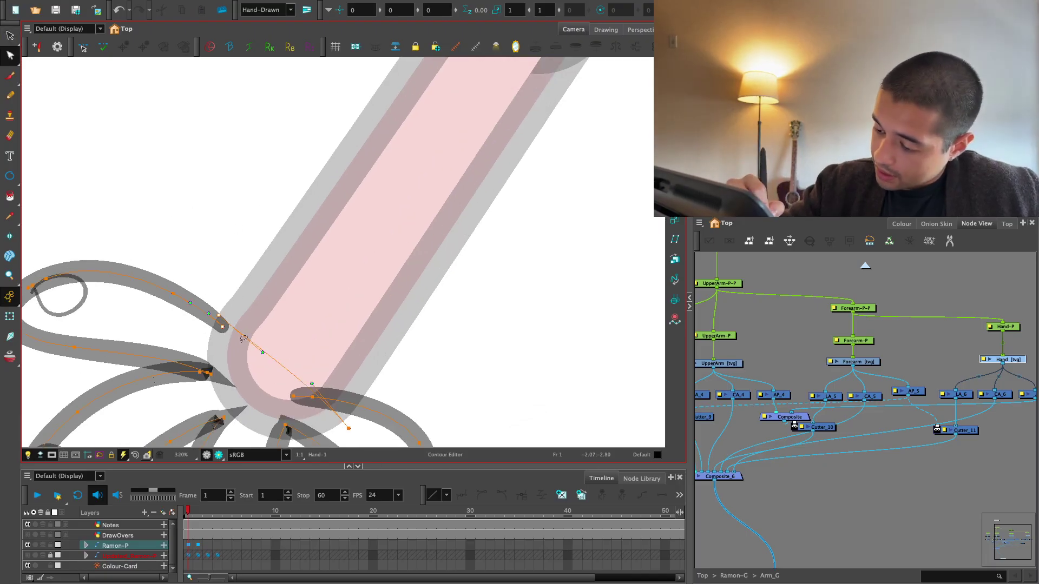
left_click_drag(244, 339, 255, 350)
left_click(236, 336)
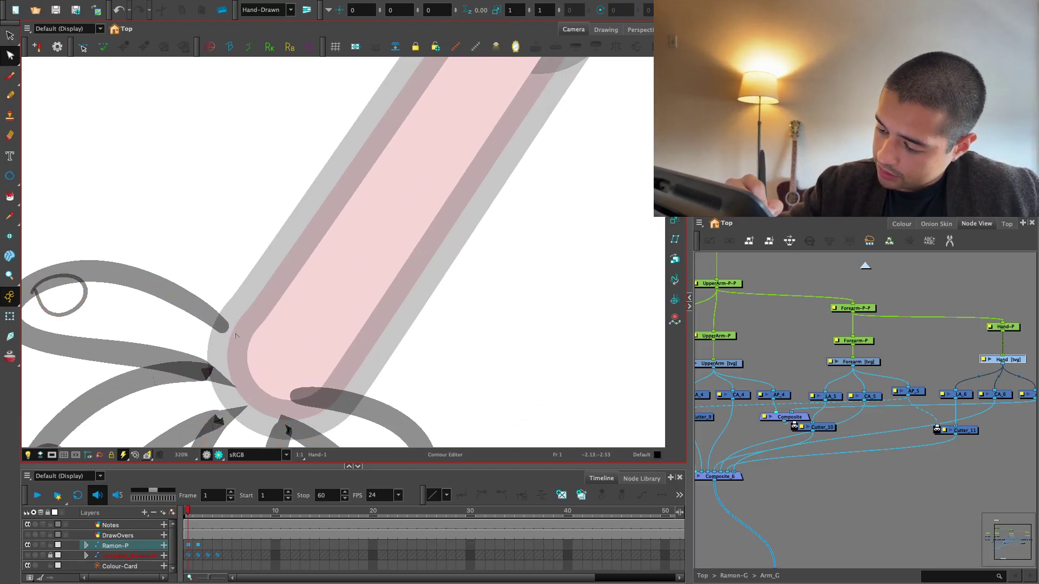
left_click(223, 326)
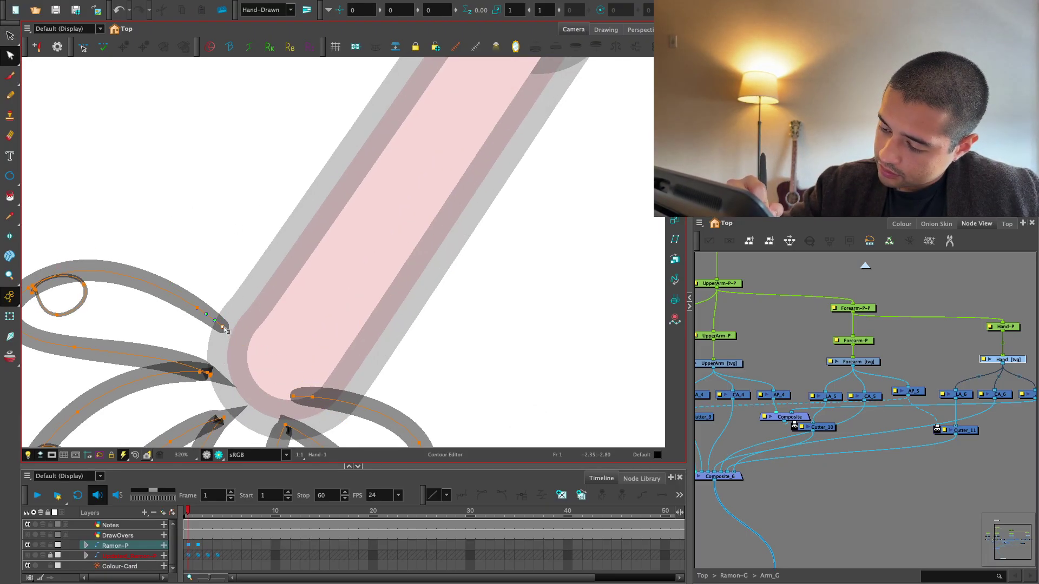
left_click_drag(224, 327, 245, 349)
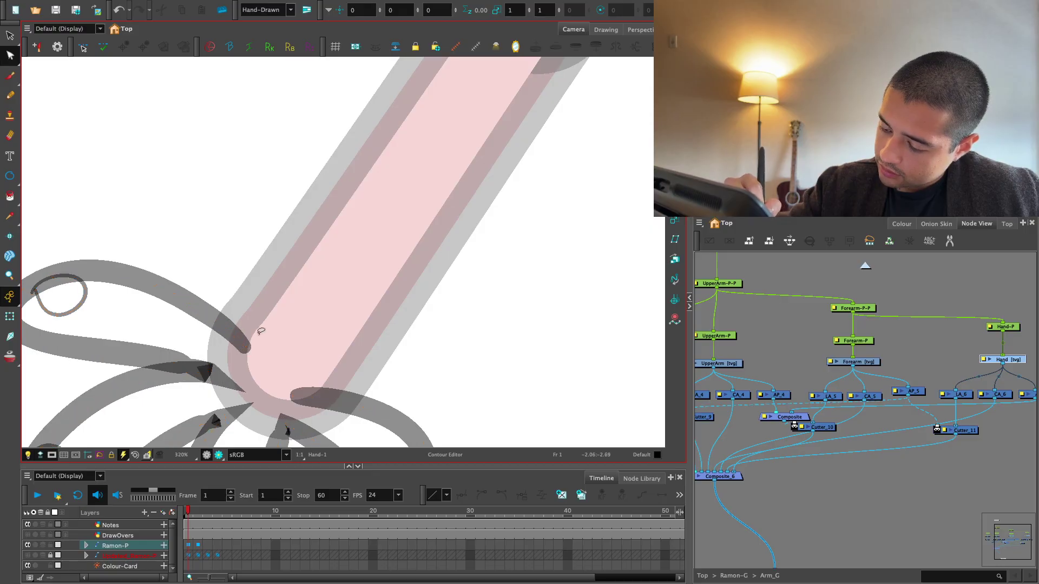
Preview the extended finger outline in the render view
key("2")
key("2")
left_click(219, 455)
key("2")
key("2")
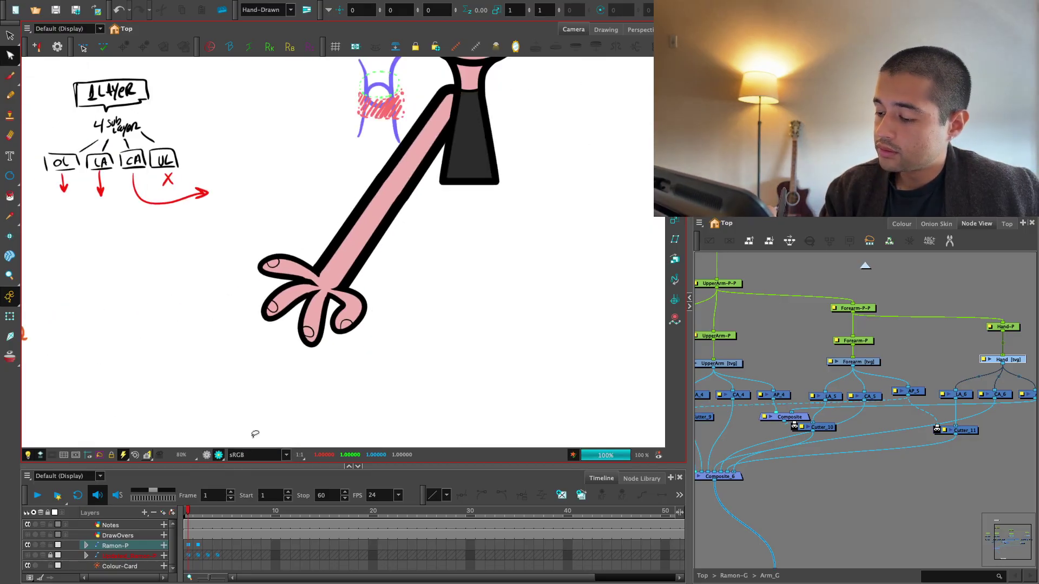
Select the strokes of the hand drawing and even out the line thickness at their tapered wrist ends
left_click(219, 456)
key("1")
key("1")
key("alt+s")
mouse_move(325, 220)
left_mouse_down()
mouse_move(209, 230)
mouse_move(510, 318)
left_mouse_up()
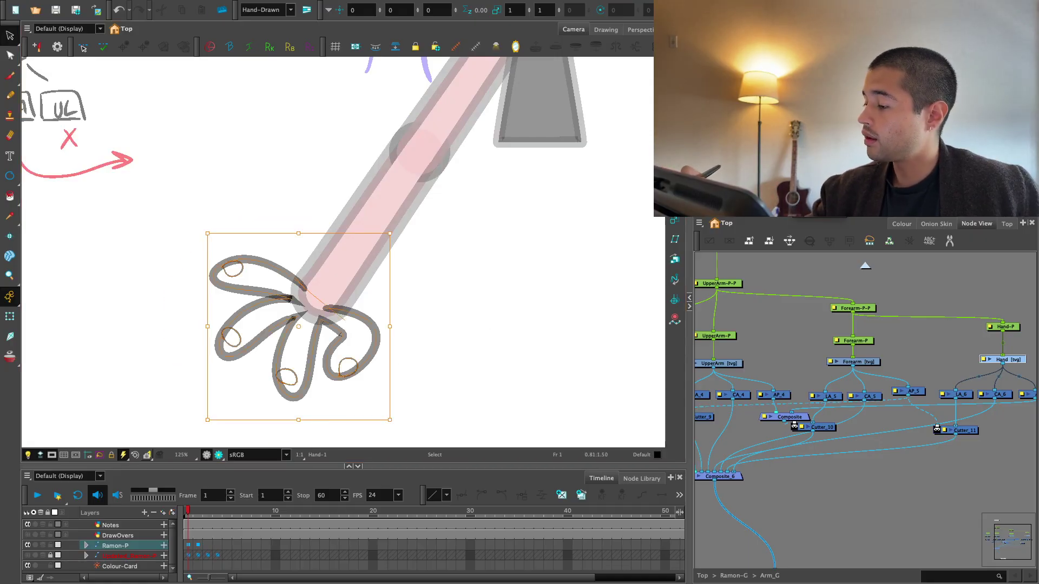
left_click(572, 257)
key("2")
Examine the rendered hand at several zoom levels, checking the stroke ends around the palm
left_click(219, 455)
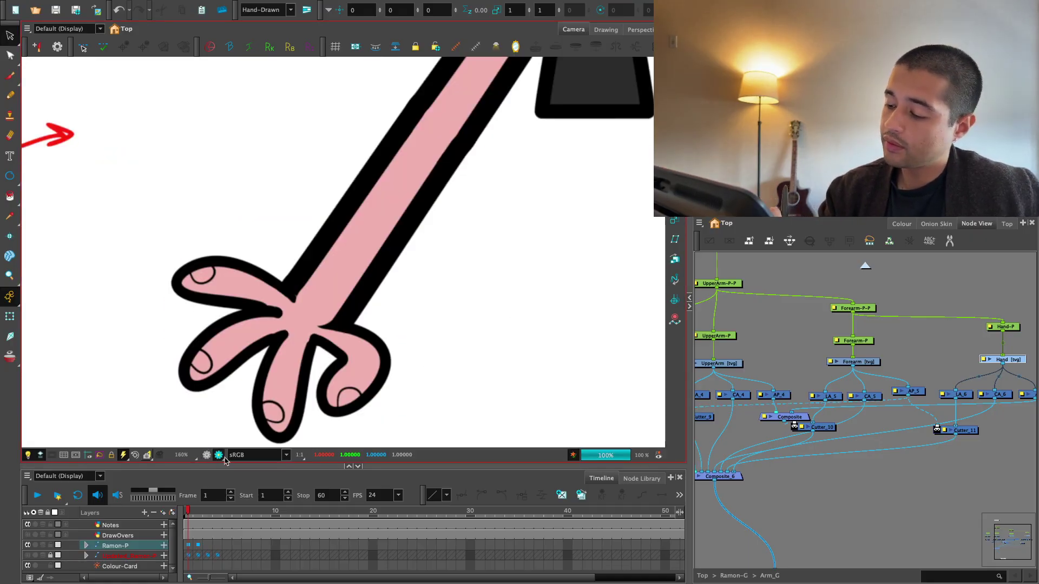
key("1")
key("1")
key("1")
key("1")
key("1")
key("1")
key("1")
key("1")
key("1")
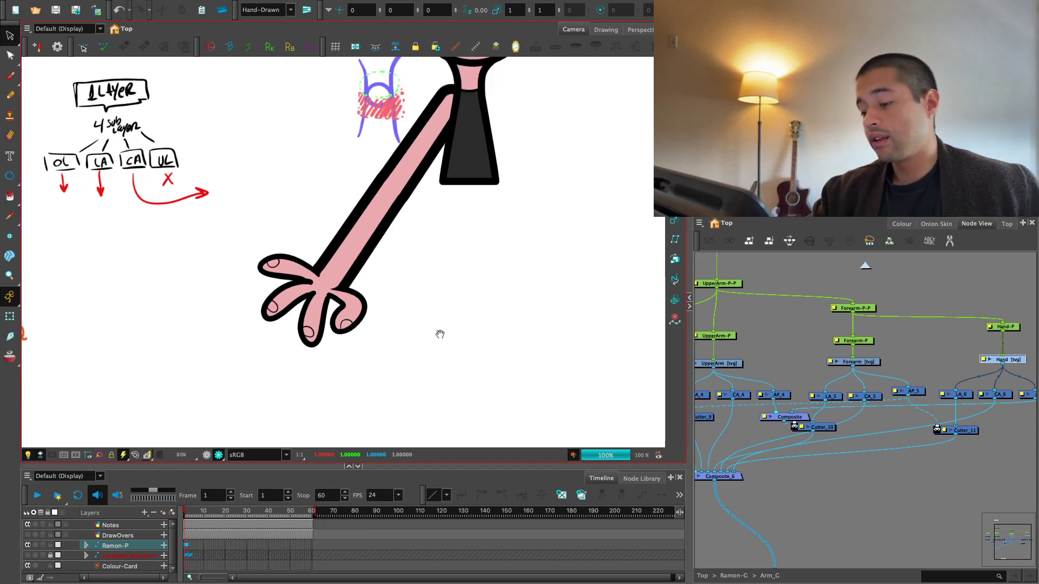
key("2")
key("2")
key("2")
key("2")
Inspect the wrist end point of the uppermost finger's outline with the Contour Editor outside the render view
left_click(207, 454)
key("2")
key("2")
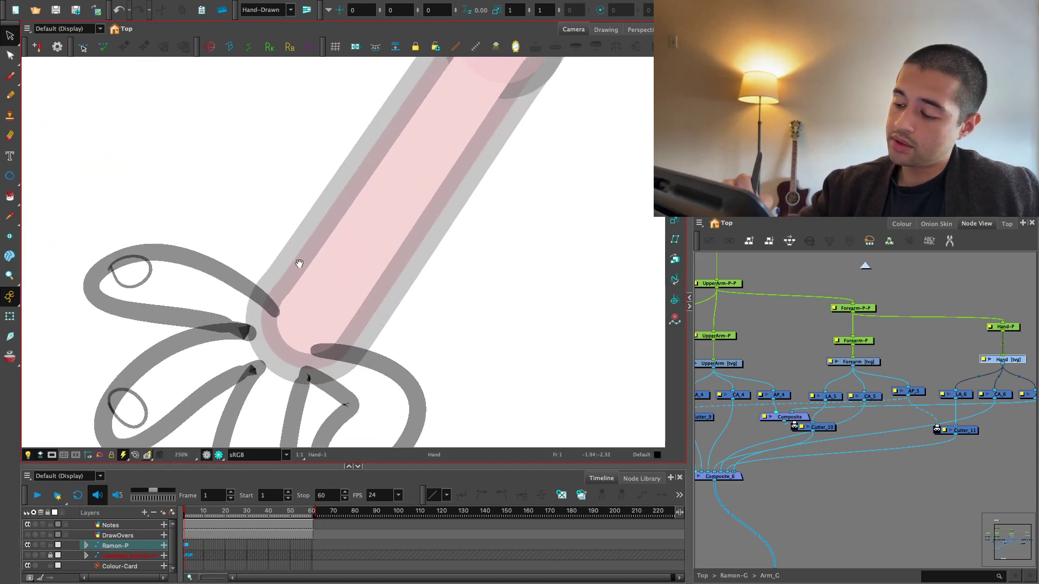
key("alt+q")
key("2")
key("2")
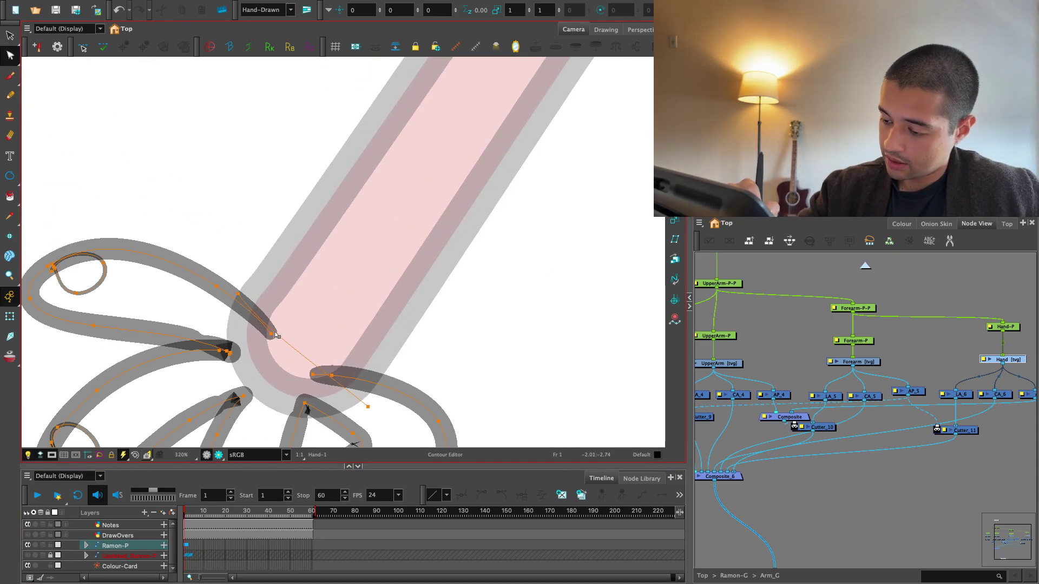
Select the hand's outline strokes, clear the selection and preview the hand in the render view
key("1")
key("1")
key("1")
key("alt+s")
key("1")
key("1")
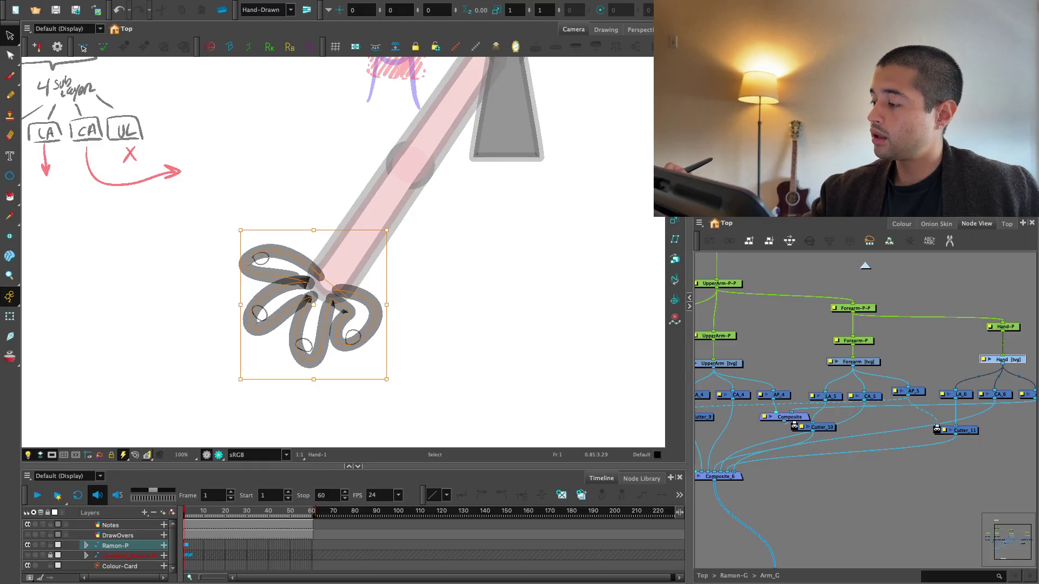
left_click(640, 241)
left_click(219, 455)
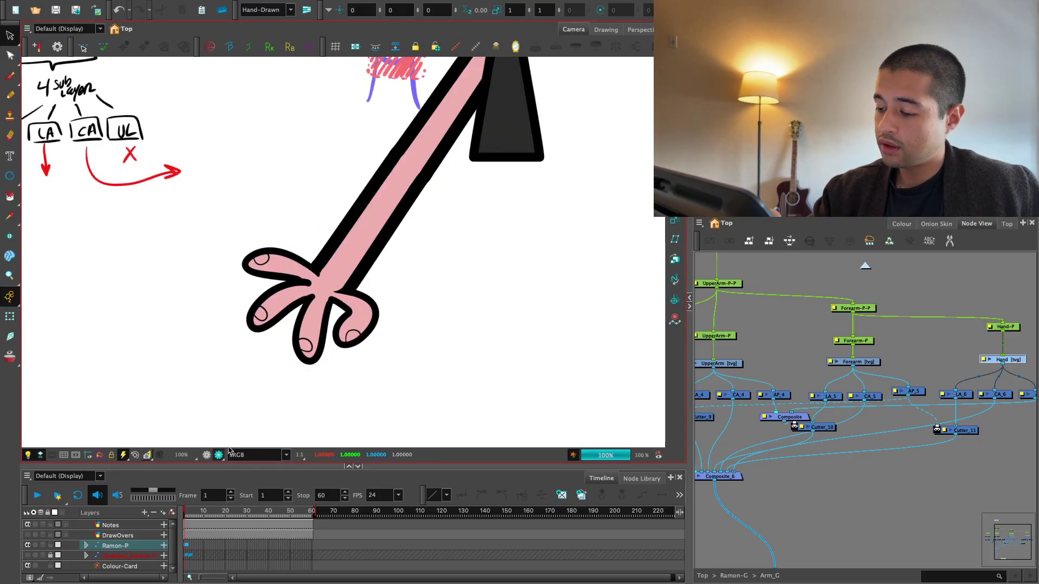
Compare the rendered hand with the arm and head at different zoom levels, selecting and deselecting its strokes
key("1")
key("1")
key("1")
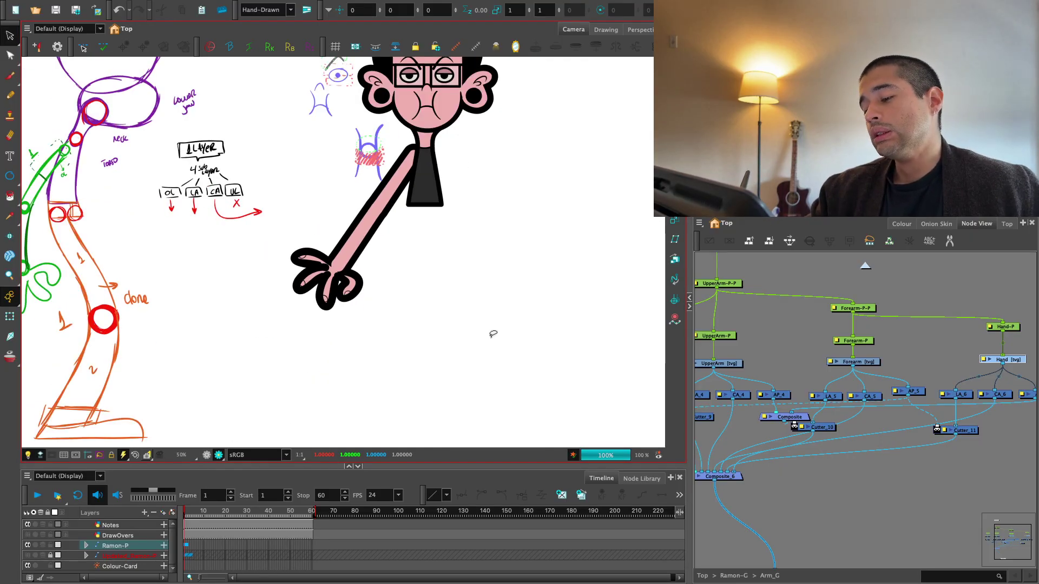
key("2")
key("2")
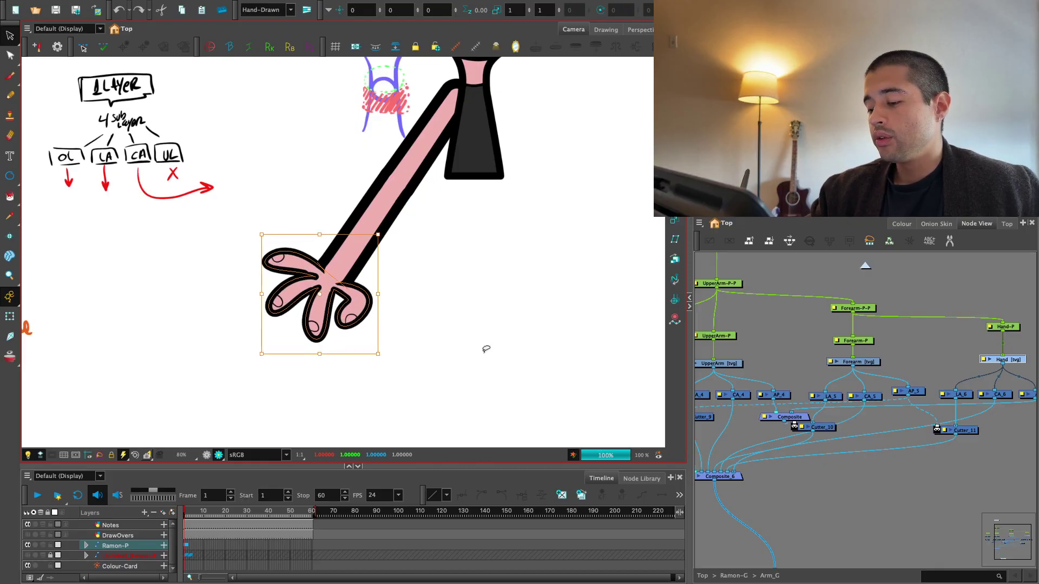
left_click(496, 341)
key("1")
key("1")
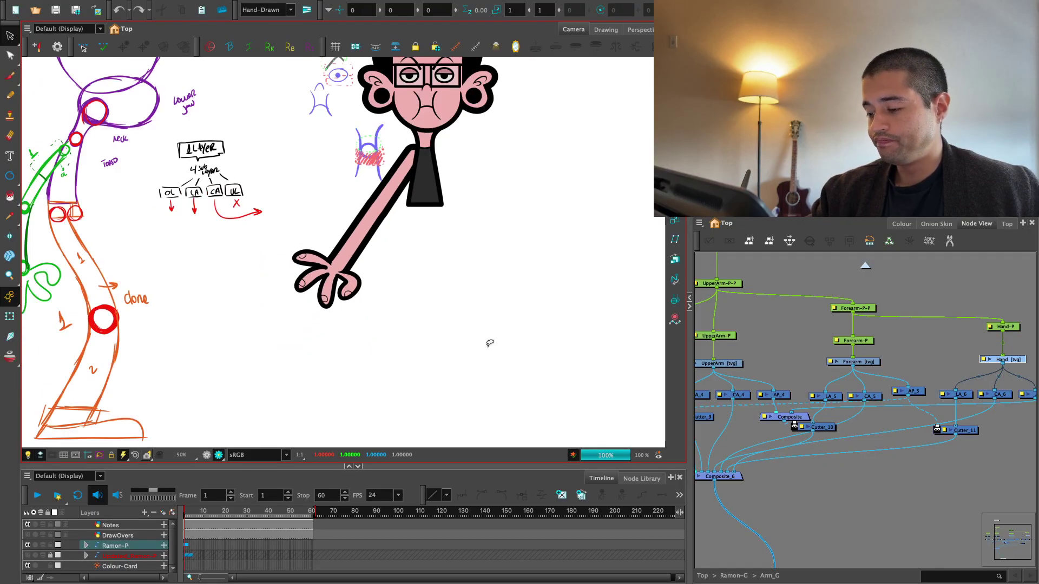
key("2")
key("ctrl+a")
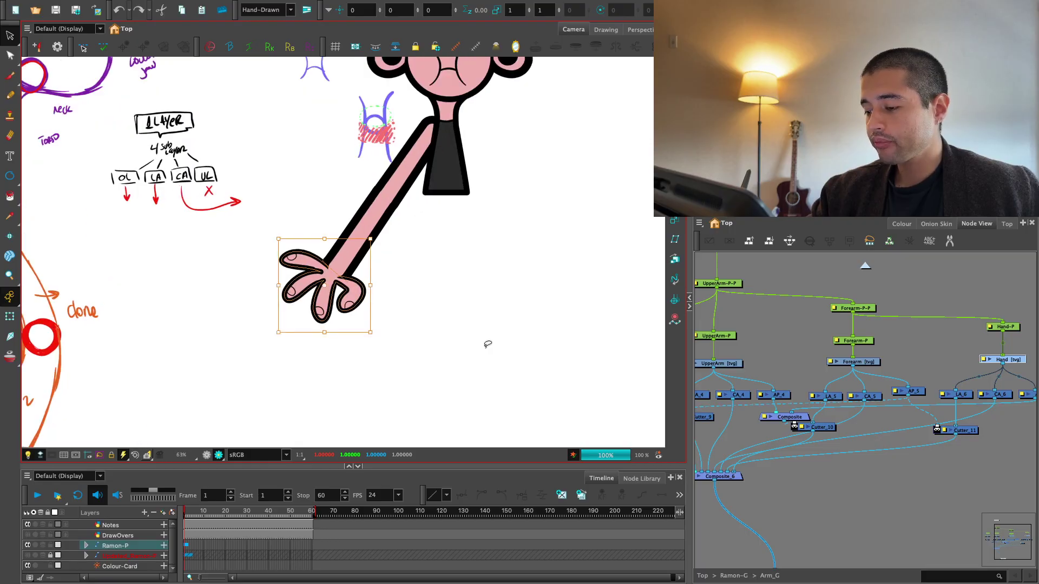
key("2")
key("2")
key("2")
key("2")
key("2")
key("2")
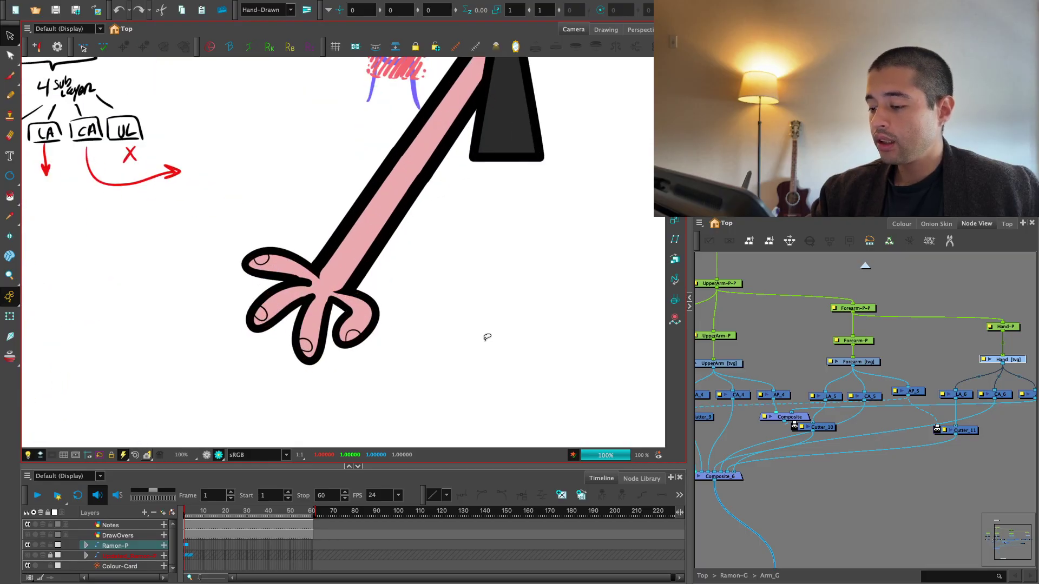
Thicken the wrist end of the uppermost finger's upper outline with the Pencil Editor outside the render view
left_click(17, 60)
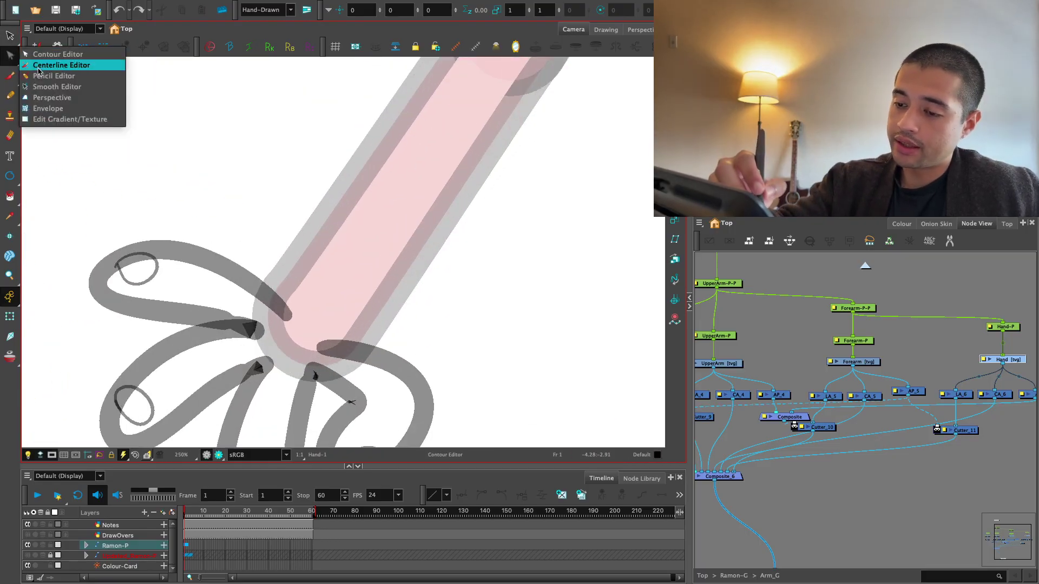
left_click(58, 77)
key("2")
left_click_drag(246, 227, 256, 216)
key("2")
left_click(192, 274)
key("1")
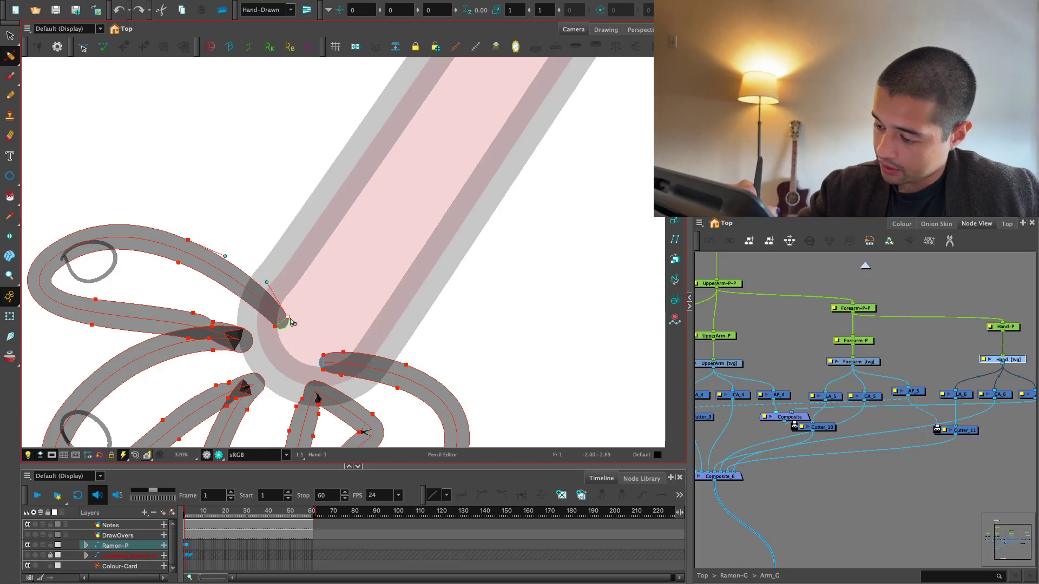
left_click(189, 236)
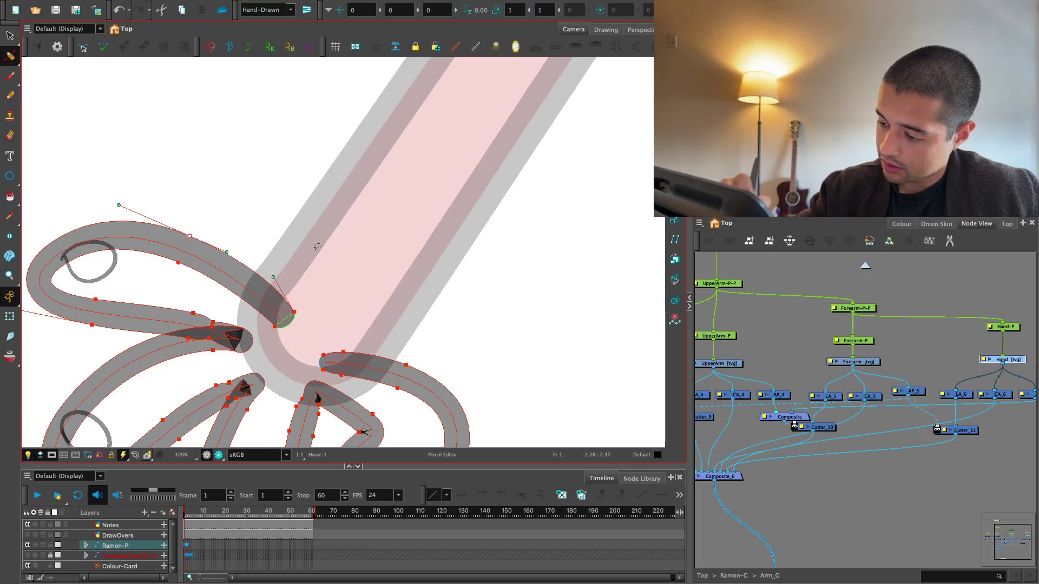
Adjust the Pencil Editor thickness points at the wrist end of the thumb's outline
scroll(317, 246, "down", 2)
left_click(388, 317)
left_click_drag(390, 315, 388, 319)
left_click(384, 322)
left_click(402, 296)
Examine the hand's corrected stroke ends in the render view at several zoom levels
key("1")
key("1")
left_click(219, 456)
key("1")
key("1")
key("1")
key("1")
key("1")
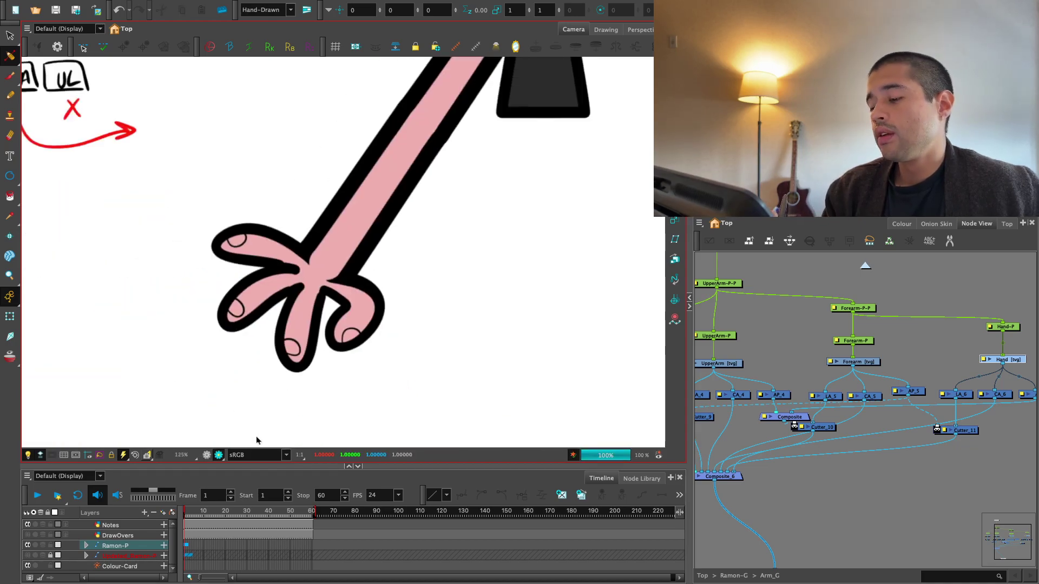
key("2")
key("2")
key("2")
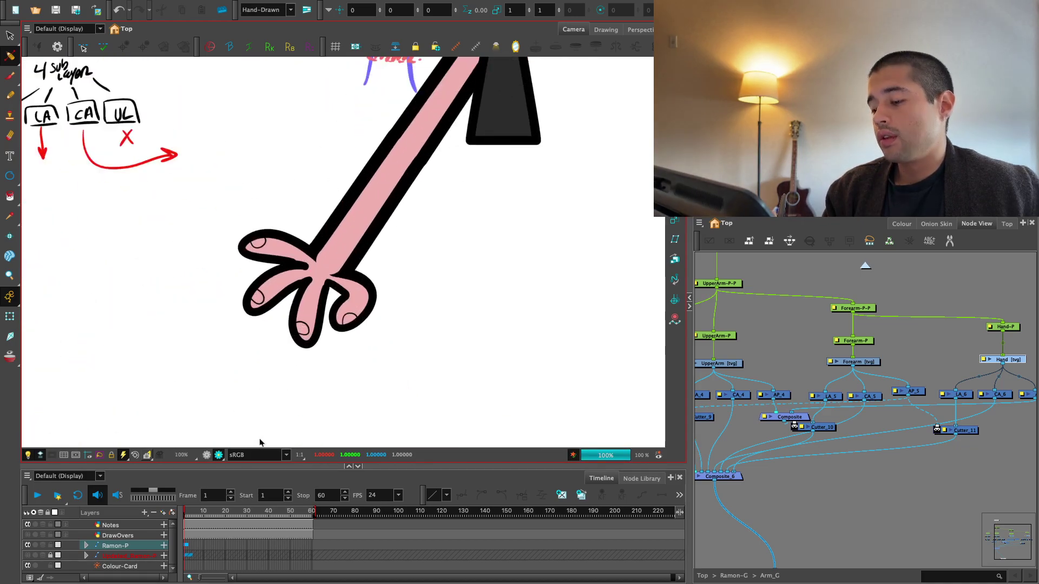
Leave the render view and try to adjust the lower wrist point of the uppermost finger with the Contour Editor
left_click(203, 456)
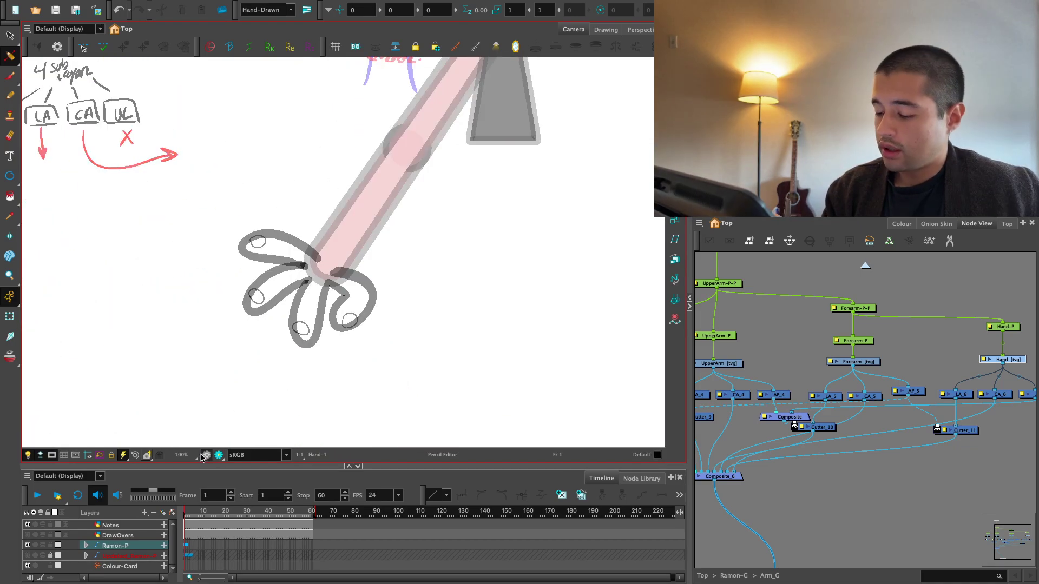
scroll(291, 253, "up", 4)
key("ctrl+a")
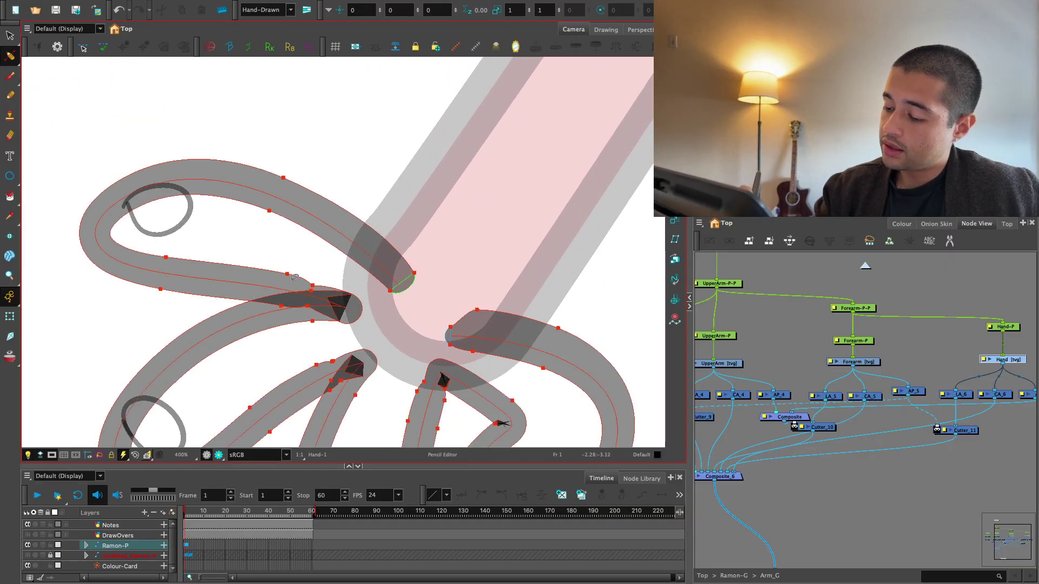
key("alt+q")
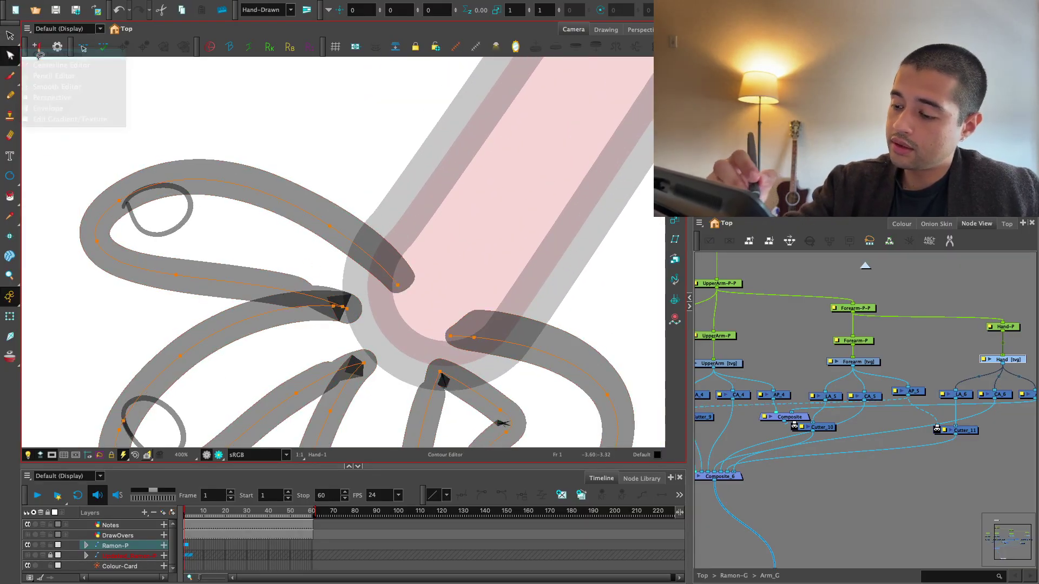
key("2")
left_click(329, 315)
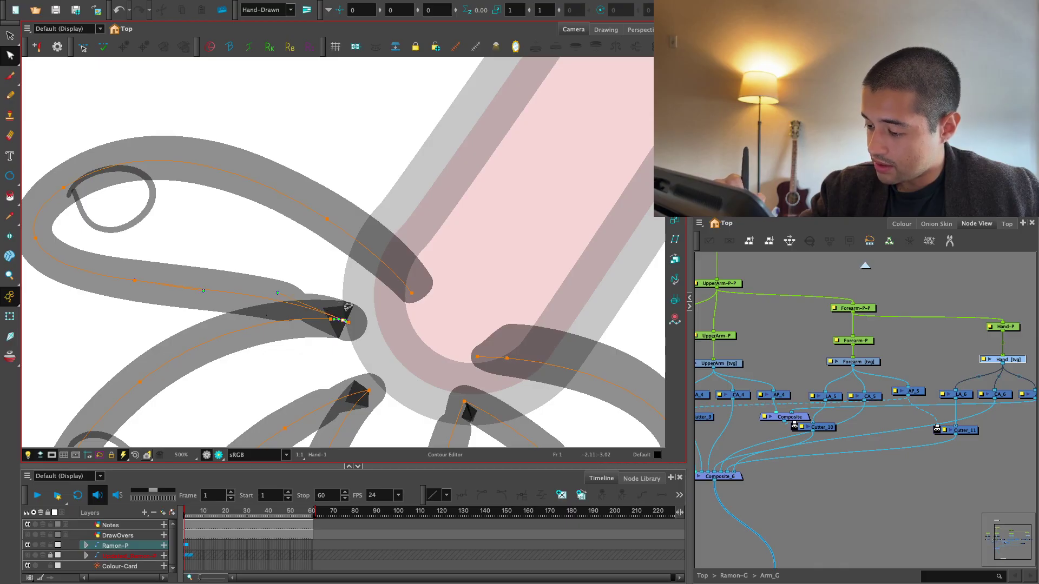
key("ctrl+z")
Smooth the line thickness where the two uppermost fingers' outlines meet near the wrist, using the Pencil Editor
left_click(10, 56)
left_click(45, 77)
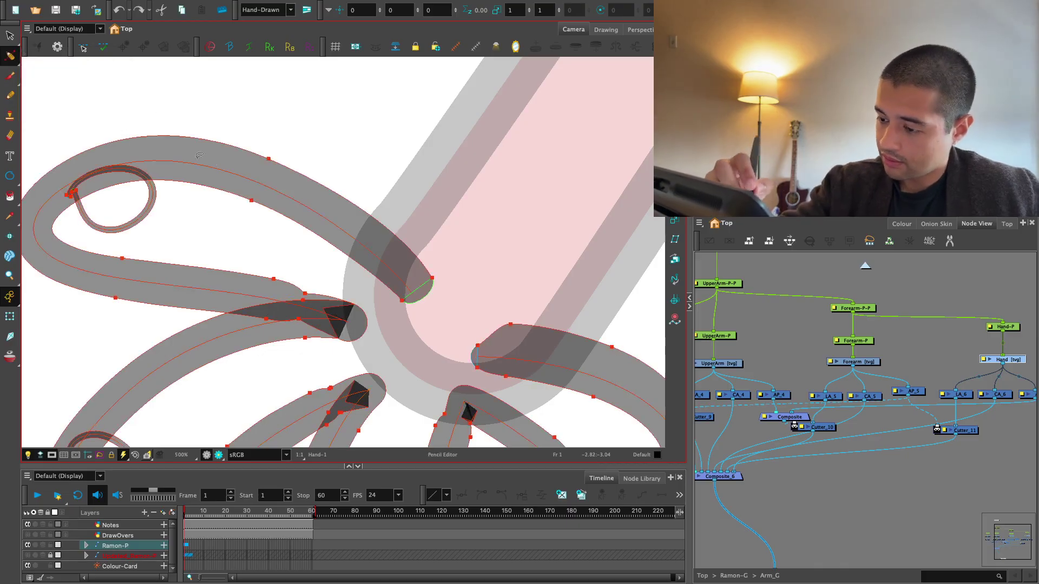
key("2")
left_click(299, 307)
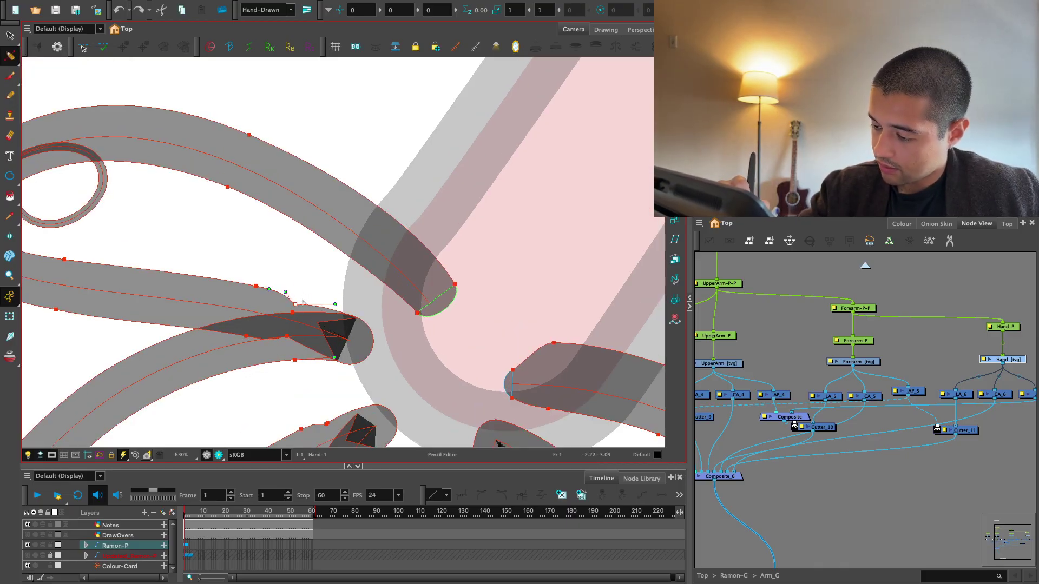
left_click_drag(302, 303, 297, 298)
key("ctrl+z")
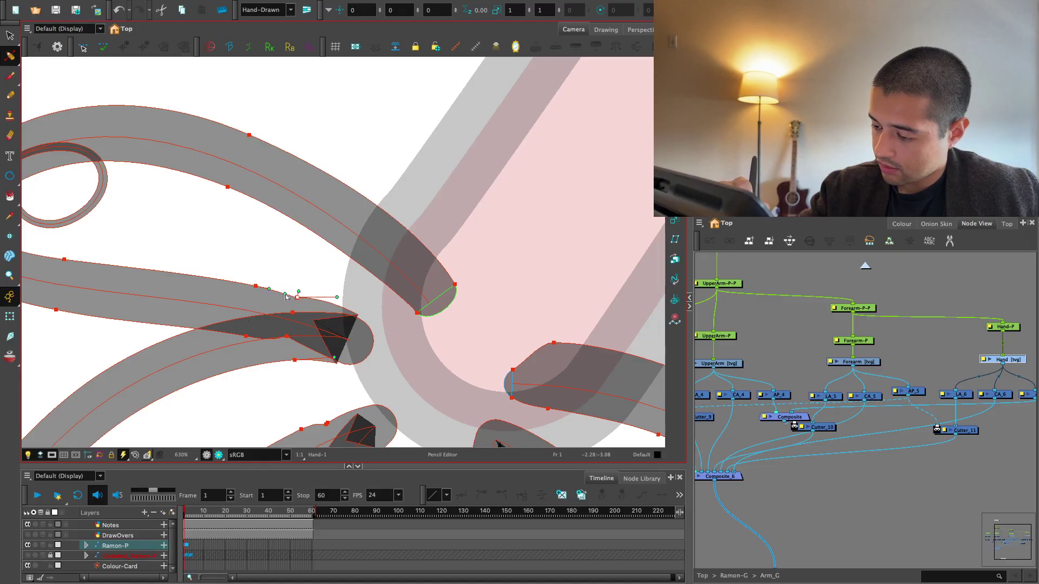
left_click(341, 306)
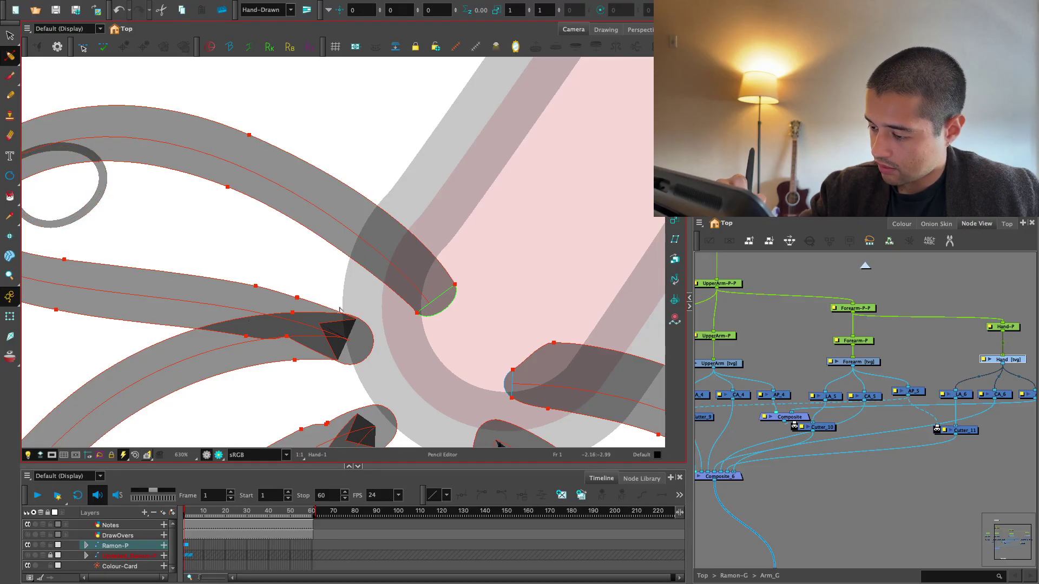
left_click_drag(295, 360, 295, 353)
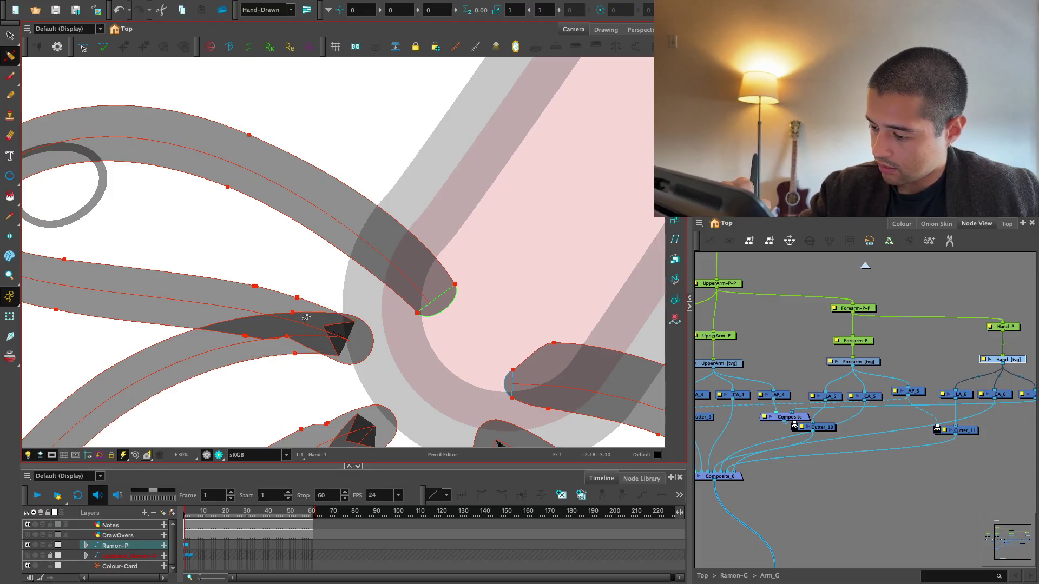
left_click_drag(305, 345, 312, 341)
Compare the hand in the render view with its line art and colour art outside the render view
scroll(310, 342, "down", 10)
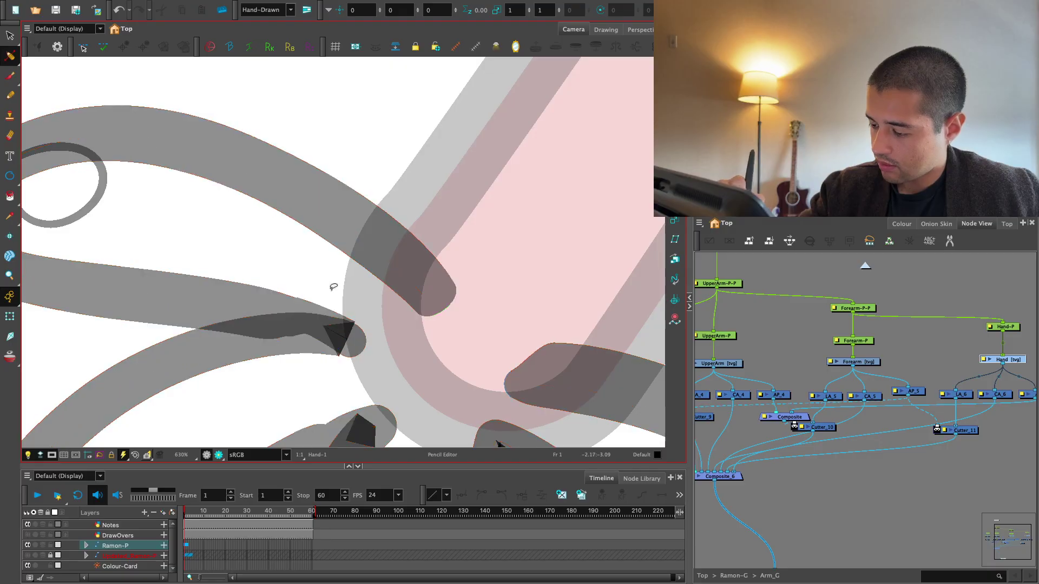
scroll(347, 331, "down", 2)
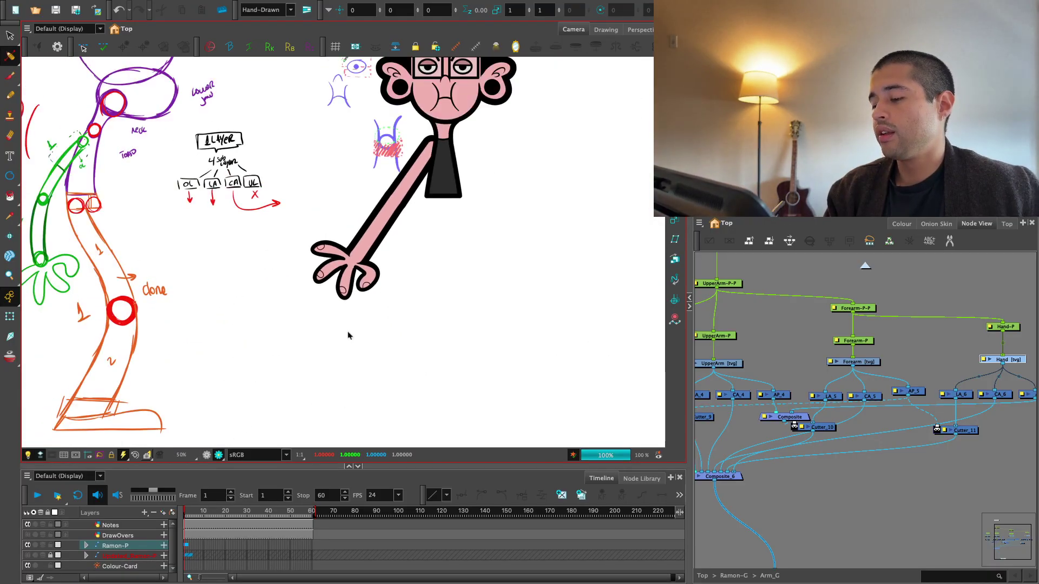
scroll(341, 352, "up", 4)
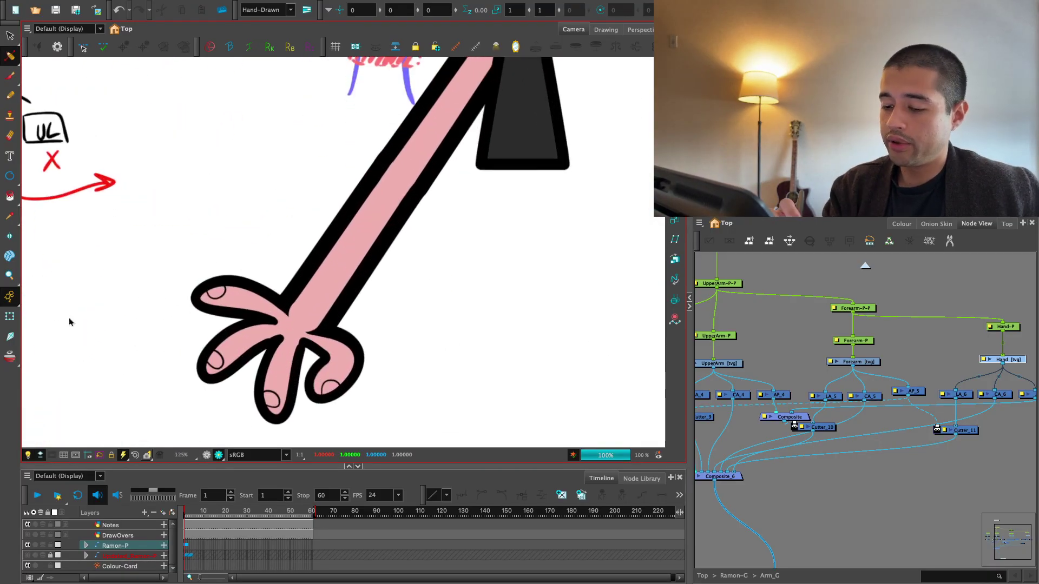
left_click(9, 317)
key("alt+s")
left_click(206, 457)
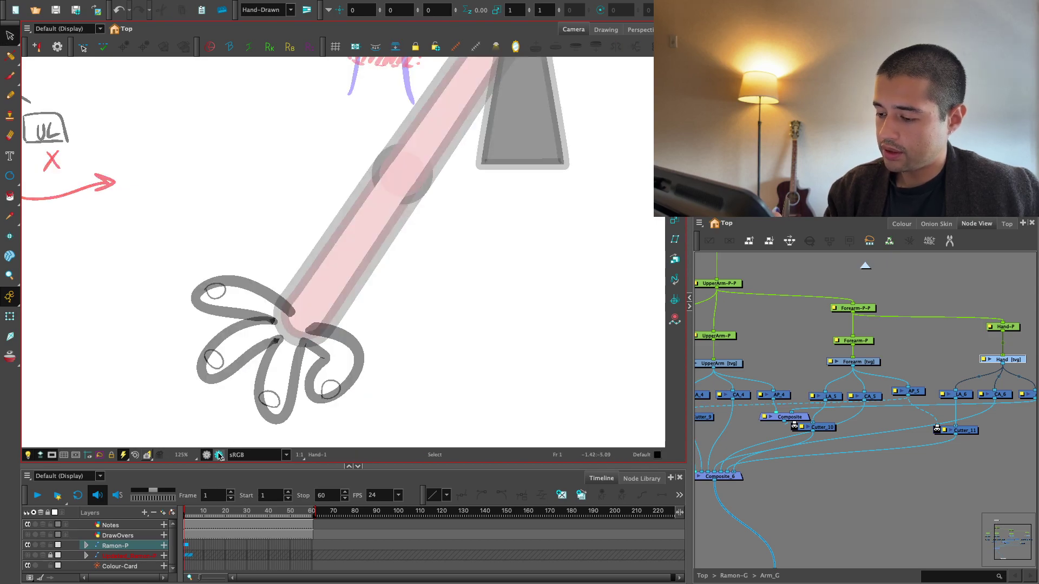
left_click(219, 456)
left_click(209, 457)
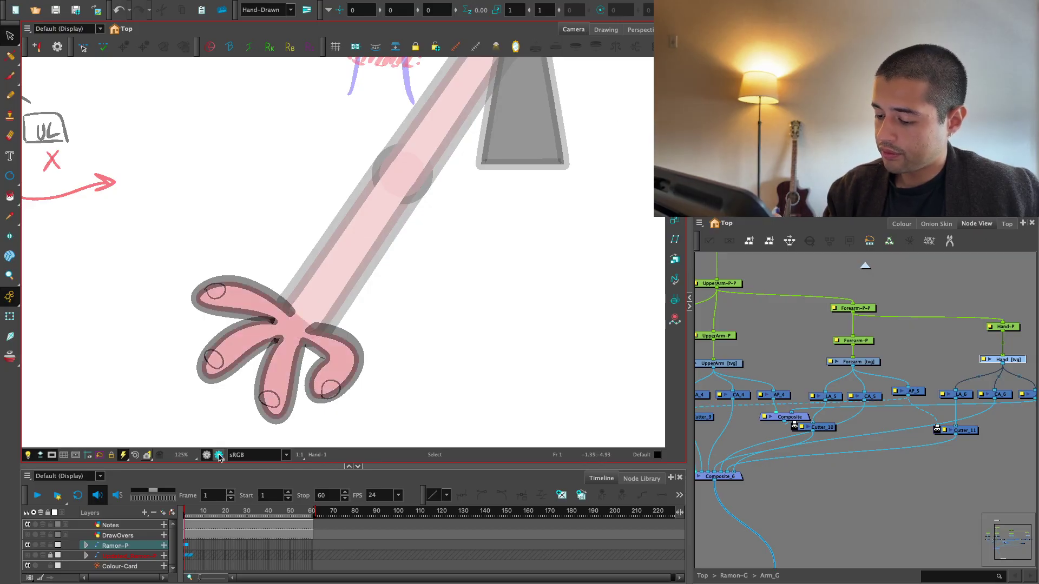
left_click(219, 455)
Try to move the hand drawing slightly up along the forearm with the Transform tool
key("1")
key("shift+t")
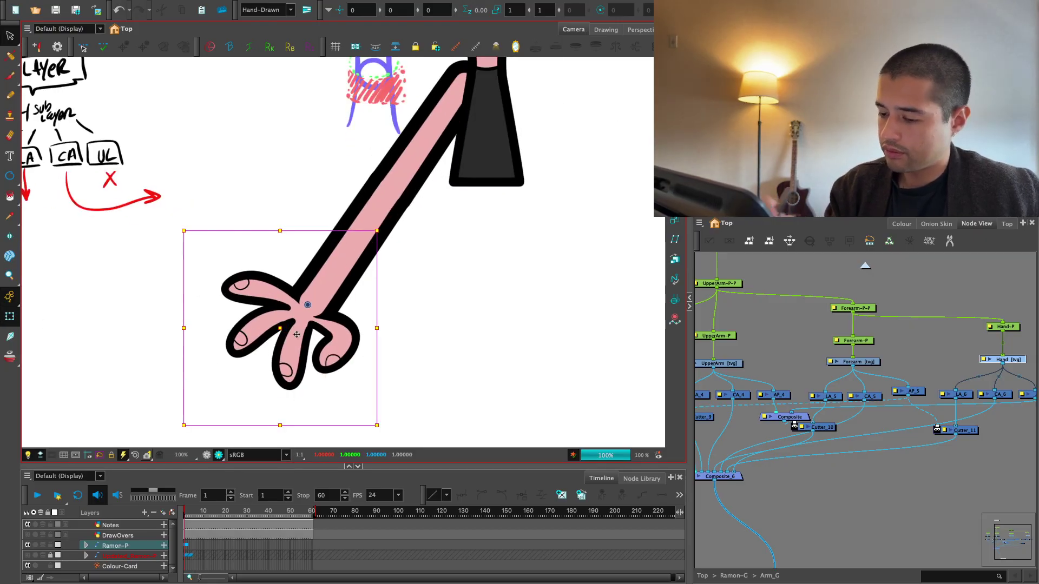
left_click_drag(338, 351, 348, 342)
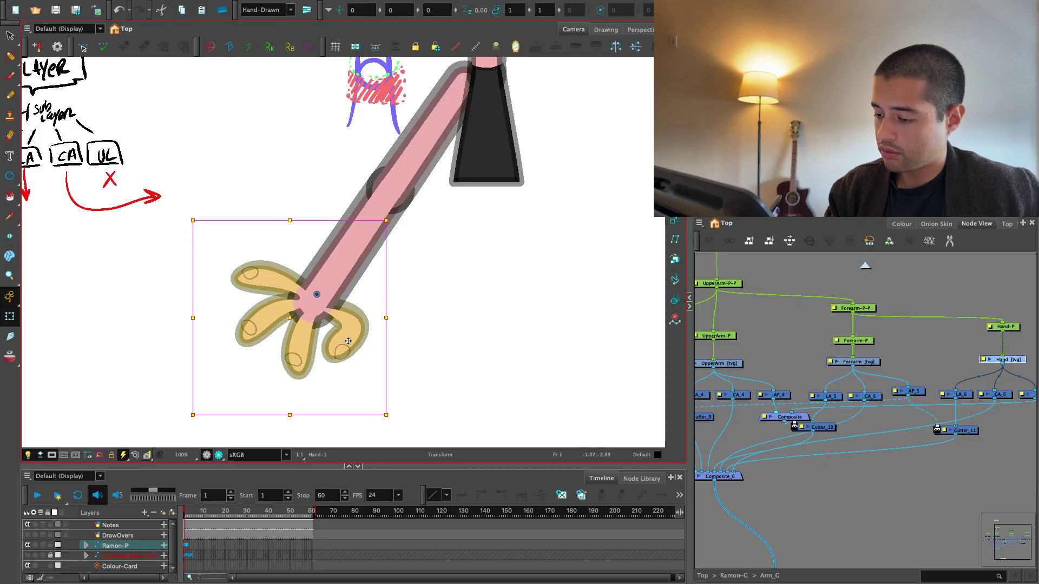
key("ctrl+z")
key("ctrl+shift+z")
key("ctrl+z")
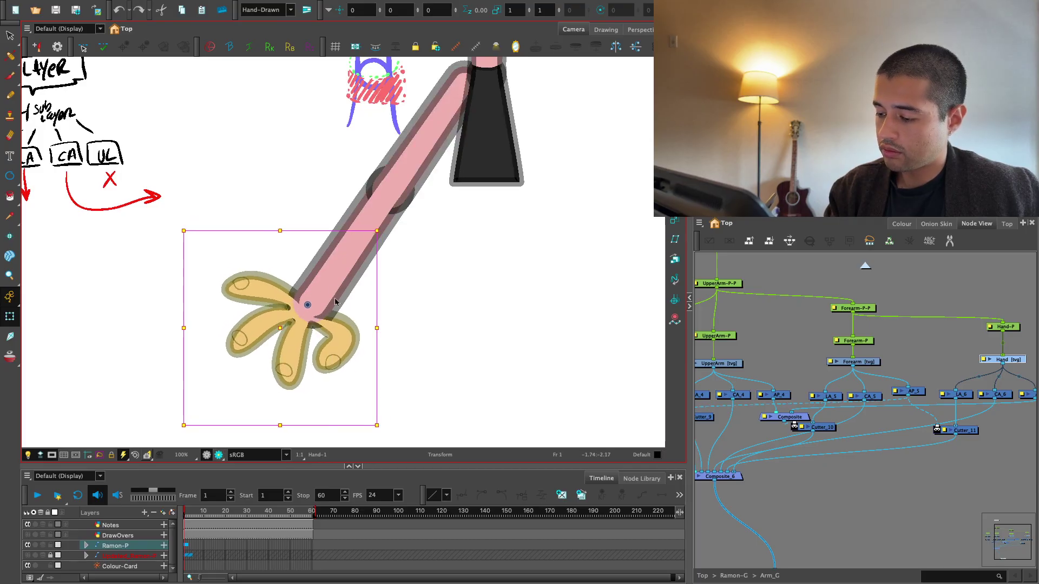
Try to move the hand slightly toward the forearm through its parent peg Hand-P
left_click(337, 299)
left_click(339, 345)
key("b")
left_click_drag(341, 351, 347, 340)
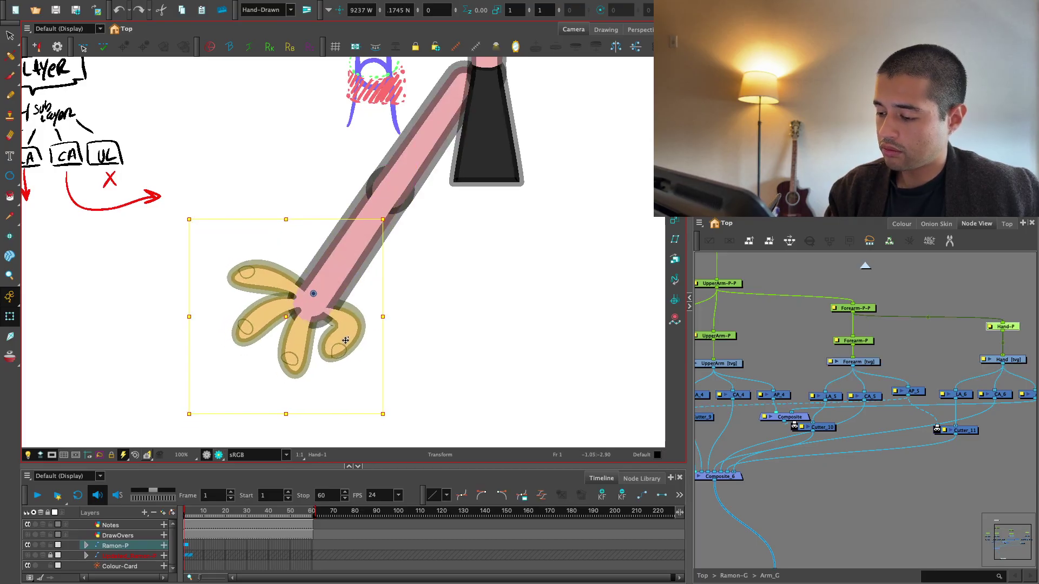
key("ctrl+z")
Select all of the hand's artwork, scale it up slightly and preview it in the render view
scroll(376, 420, "down", 5)
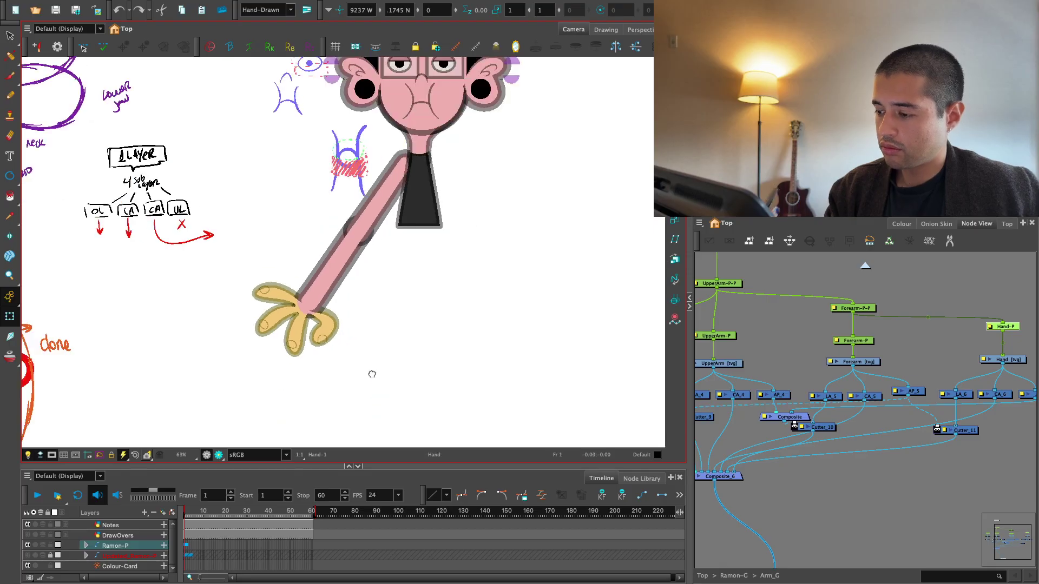
scroll(352, 387, "up", 4)
key("alt+s")
scroll(510, 229, "up", 1)
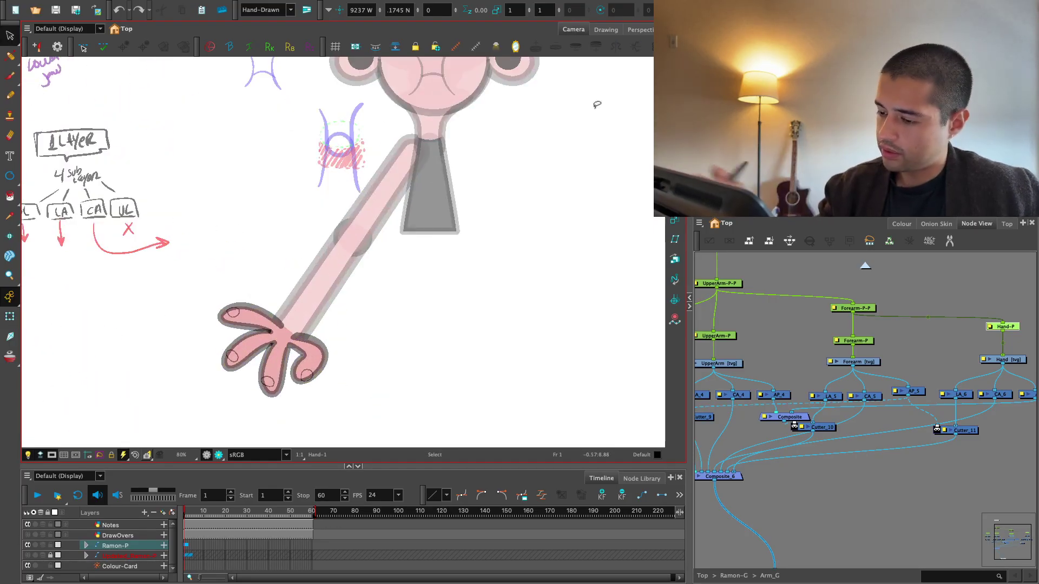
left_click_drag(209, 285, 358, 408)
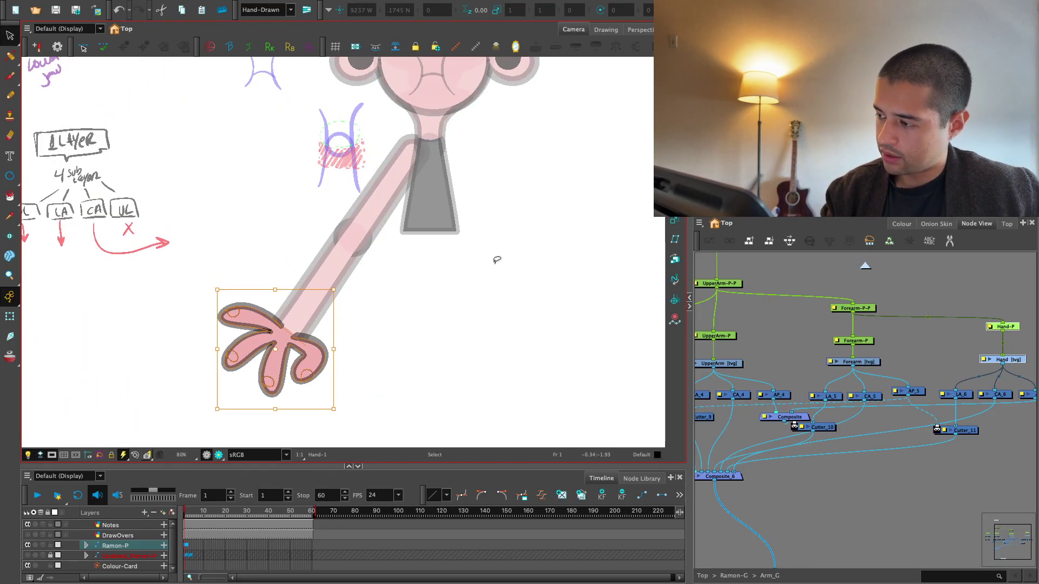
mouse_move(196, 257)
left_mouse_down()
mouse_move(349, 389)
mouse_move(341, 415)
left_mouse_up()
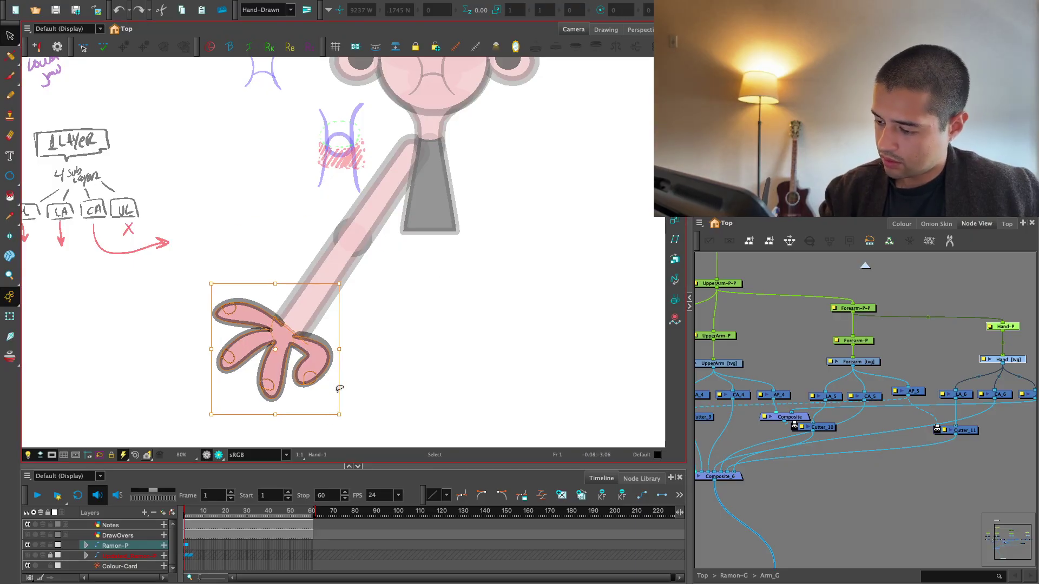
left_click_drag(311, 355, 310, 357)
left_click(353, 341)
left_click(219, 455)
Select the enlarged hand artwork and nudge it slightly closer to the forearm in the render view
scroll(301, 395, "up", 1)
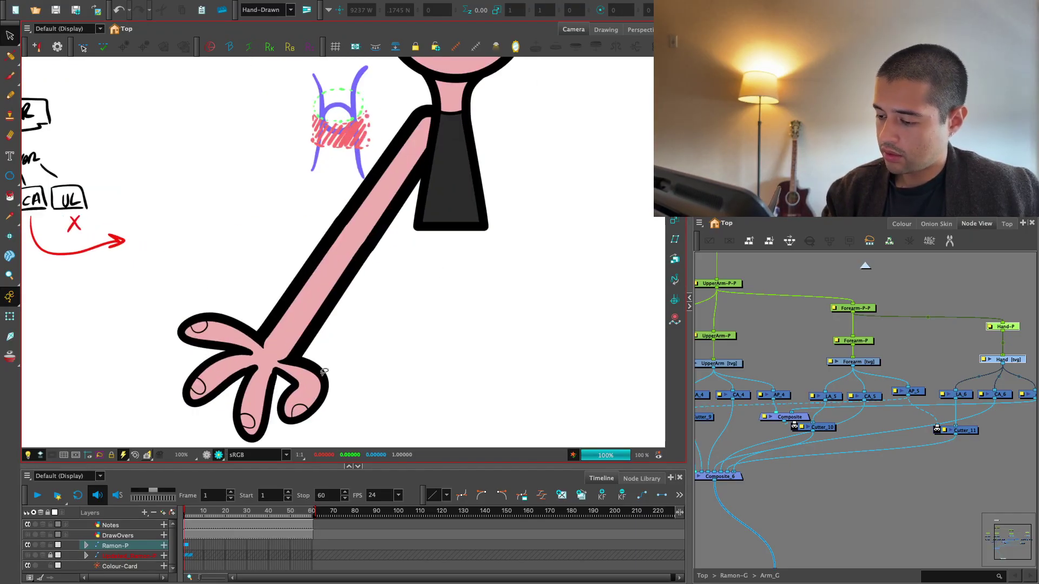
mouse_move(346, 325)
left_mouse_down()
mouse_move(174, 417)
mouse_move(321, 393)
left_mouse_up()
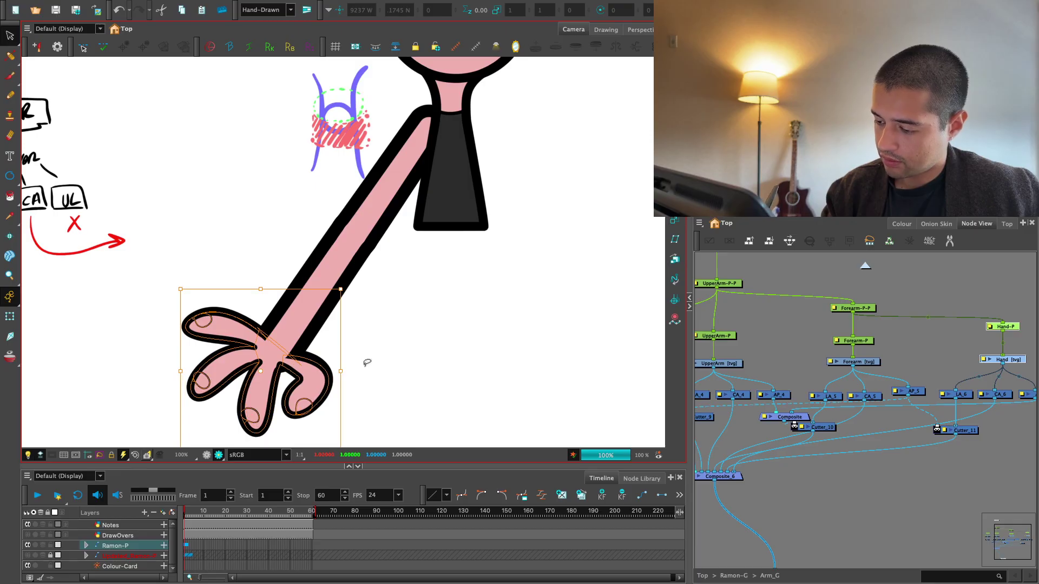
scroll(367, 363, "down", 4)
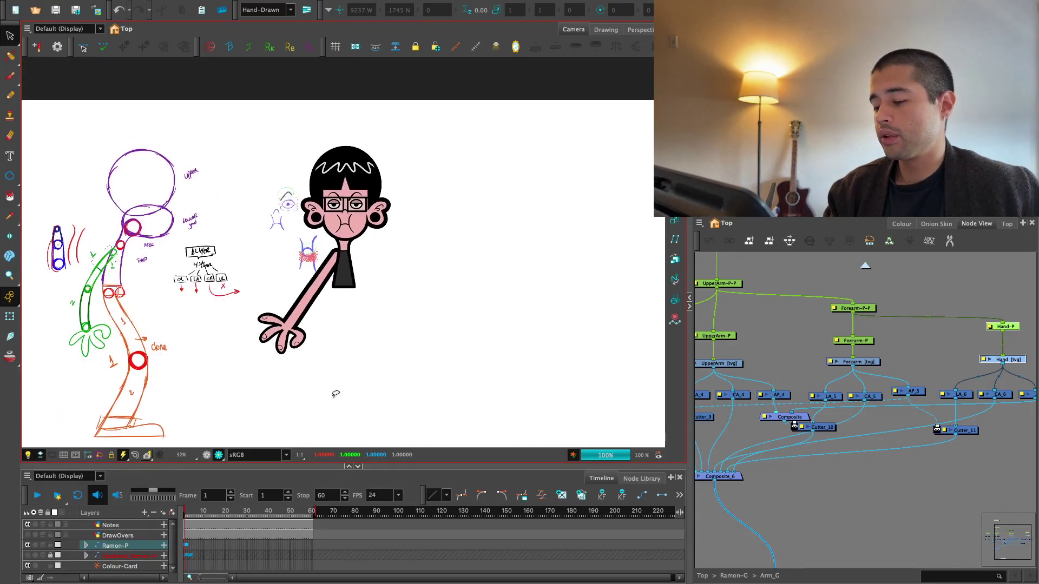
left_click(208, 453)
scroll(273, 397, "up", 5)
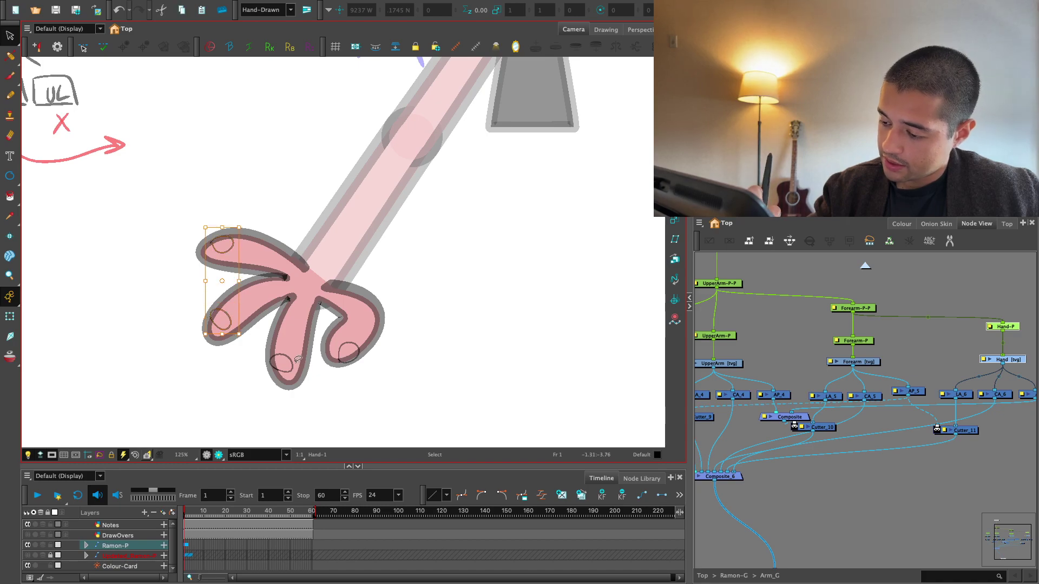
left_click(298, 359, "shift")
left_click(356, 343, "shift")
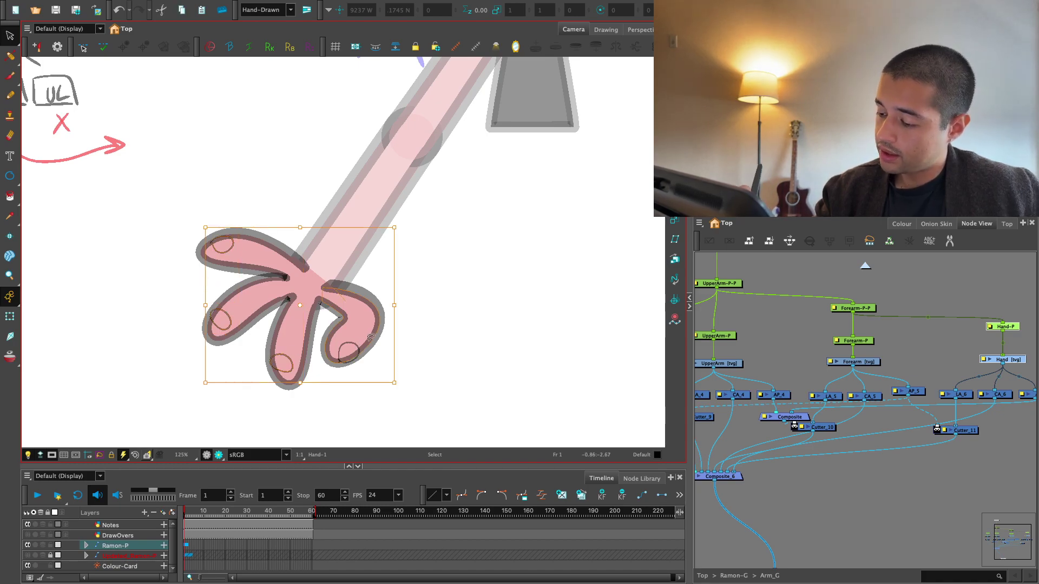
left_click(355, 342, "shift")
left_click(357, 341, "shift")
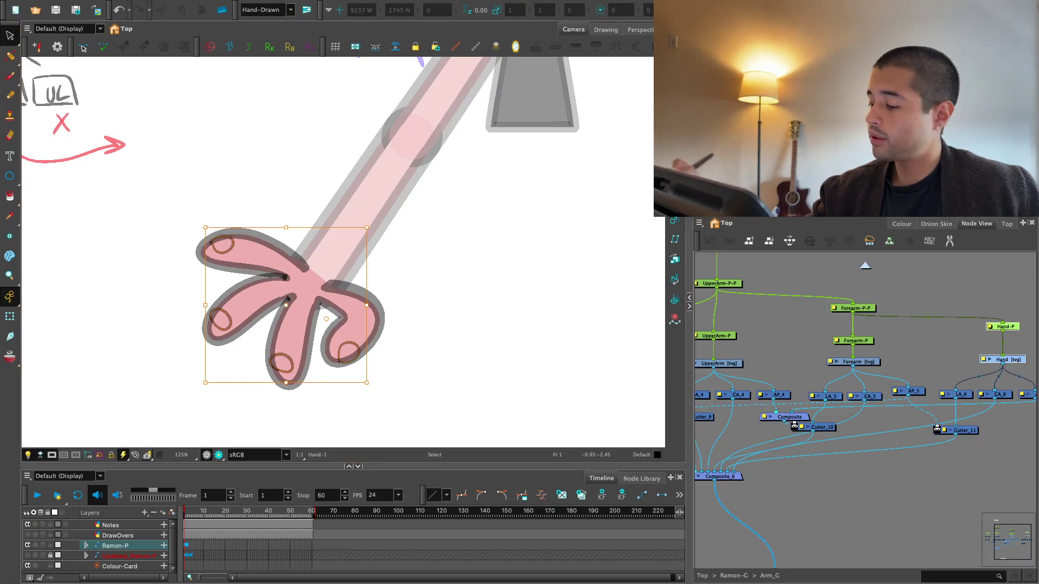
left_click(440, 333)
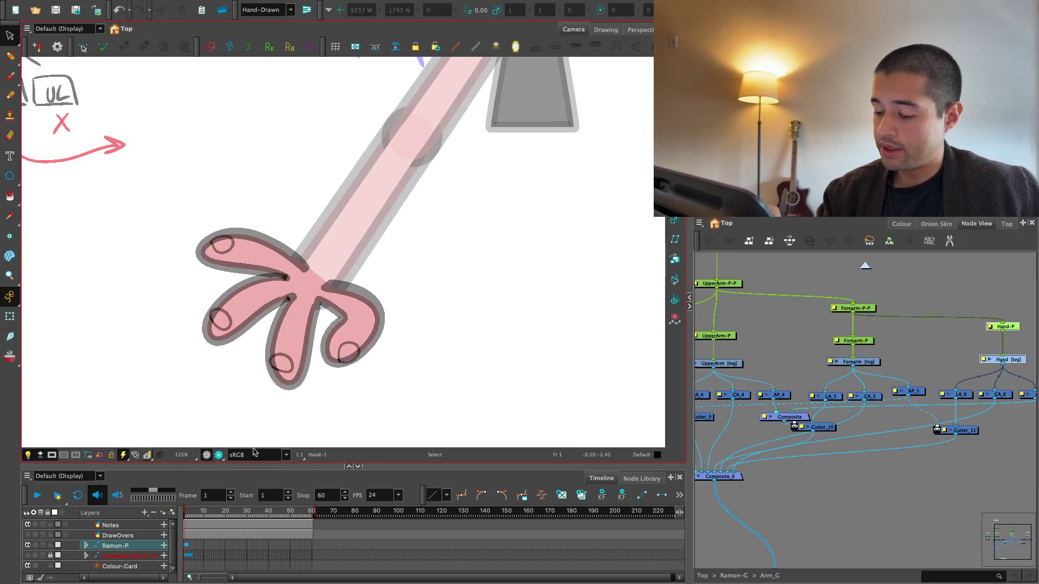
Draw a rectangle over the shoulder joint in the Sleeve drawing with the Rectangle tool
key("2")
key("2")
key("2")
key("2")
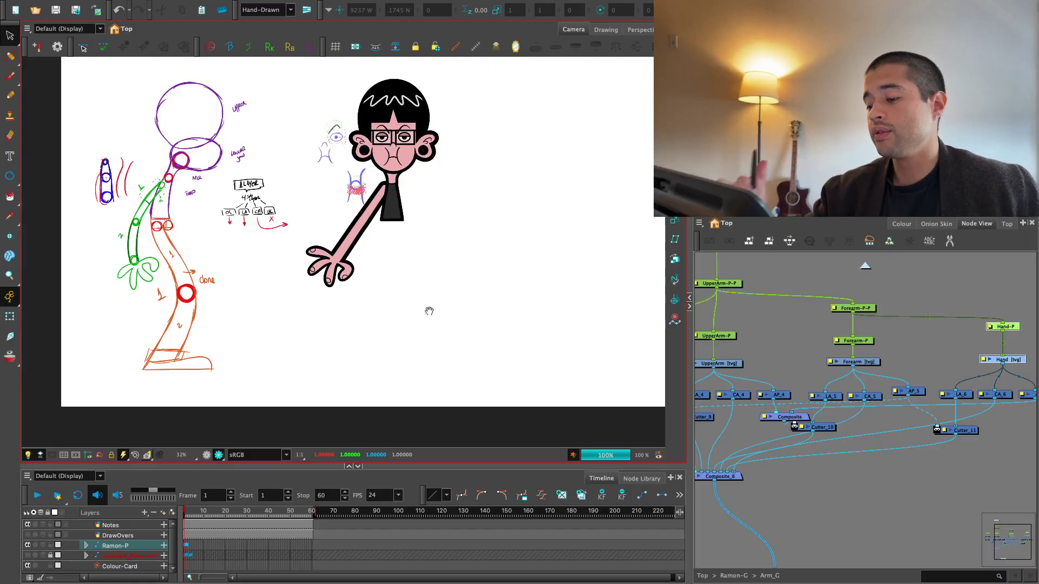
key("1")
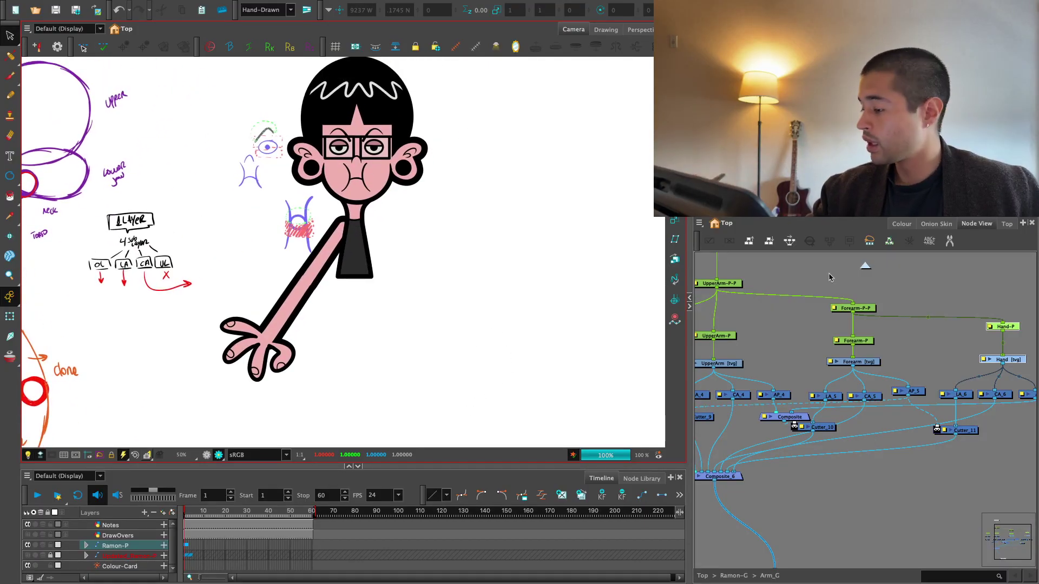
key("2")
left_click_drag(711, 307, 830, 310)
key("1")
key("1")
key("1")
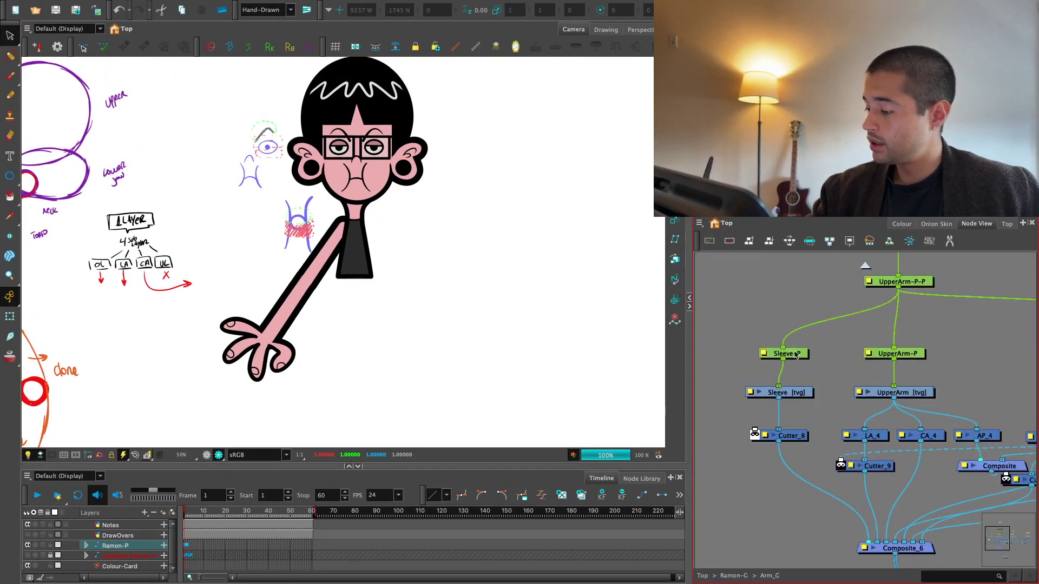
left_click(795, 353)
key("1")
key("1")
key("1")
key("1")
key("shift+b")
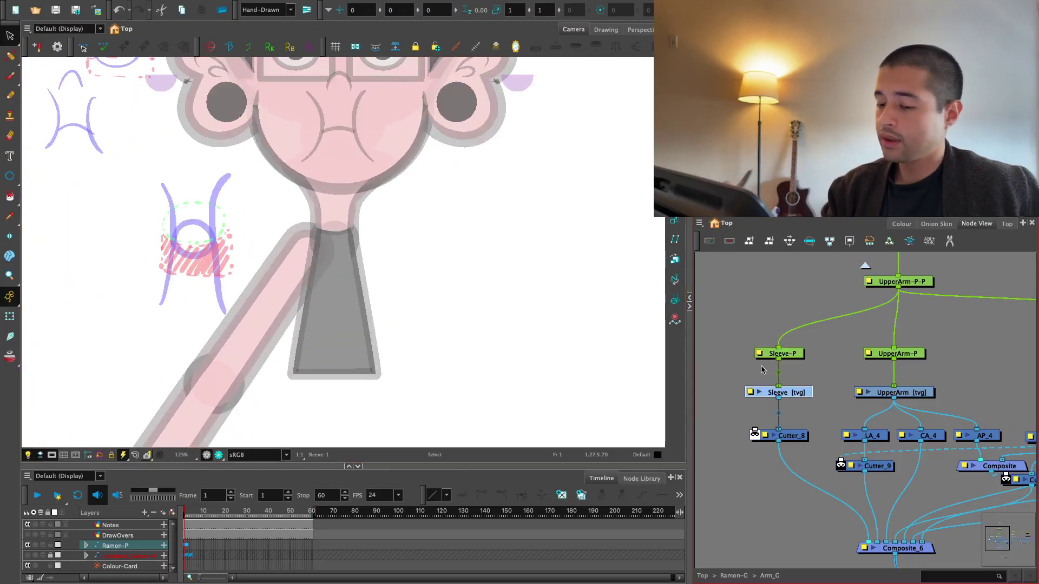
left_click_drag(10, 175, 31, 174)
left_click_drag(215, 174, 352, 278)
Fill the sleeve rectangle with the dark New 5 swatch of the Ramon_Colors palette
key("alt+s")
left_click(902, 223)
key("2")
key("2")
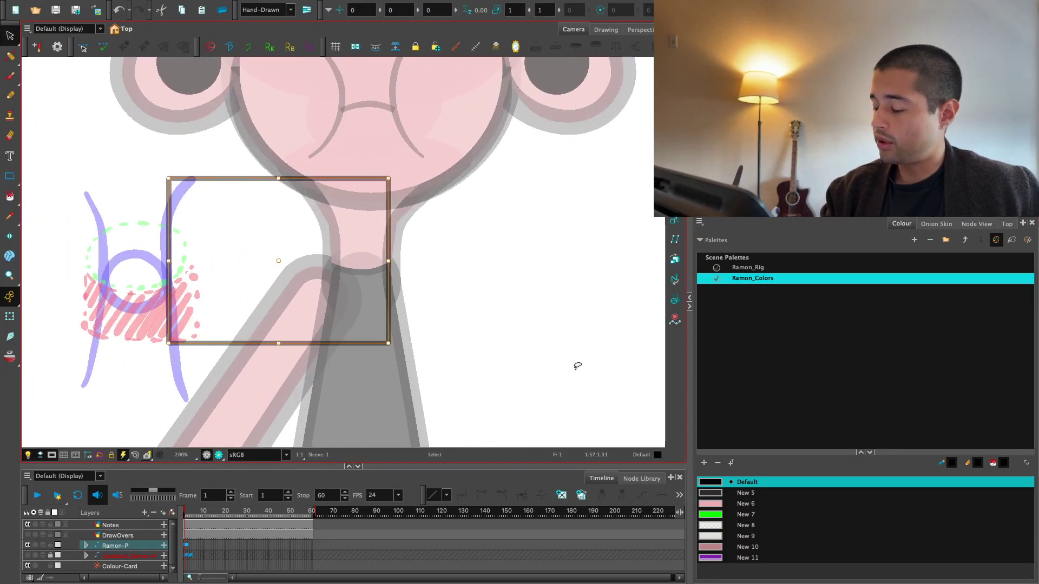
left_click(745, 493)
key("alt+i")
left_click(333, 294)
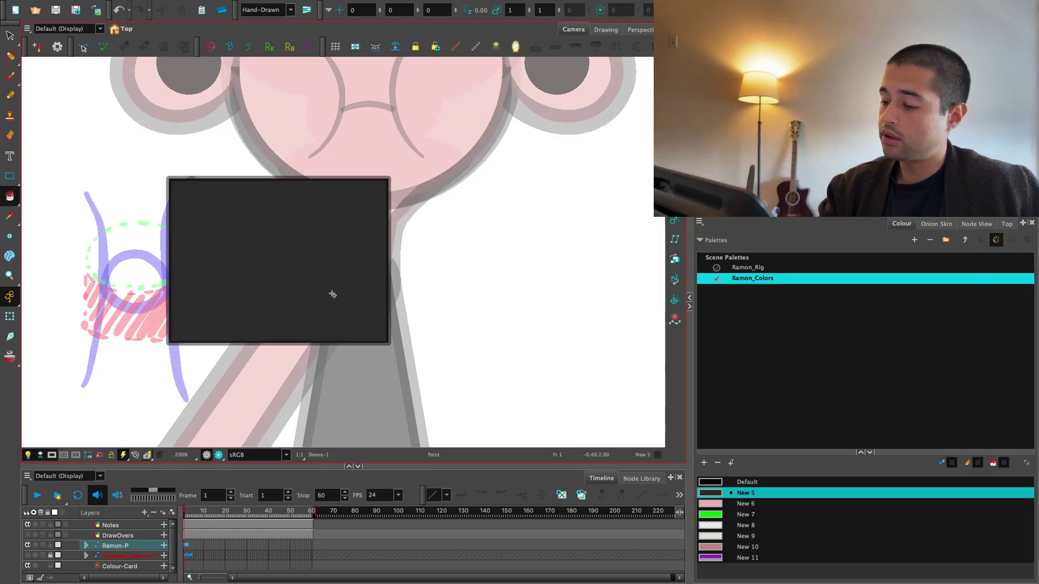
Scale the sleeve rectangle down over the shoulder and delete its dark fill
key("alt+s")
left_click(336, 271)
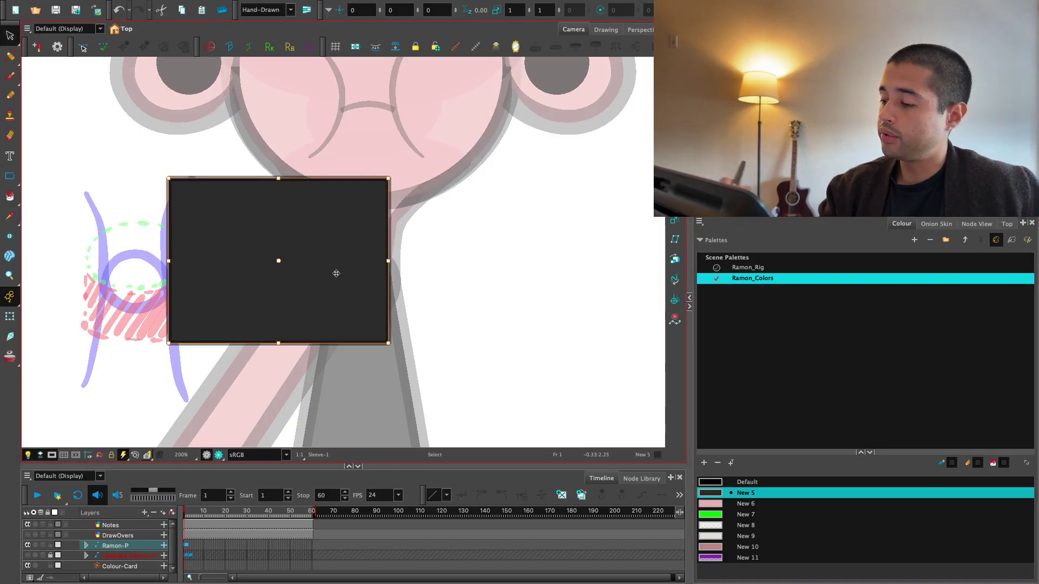
mouse_move(336, 271)
left_mouse_down()
mouse_move(344, 265)
mouse_move(352, 276)
left_mouse_up()
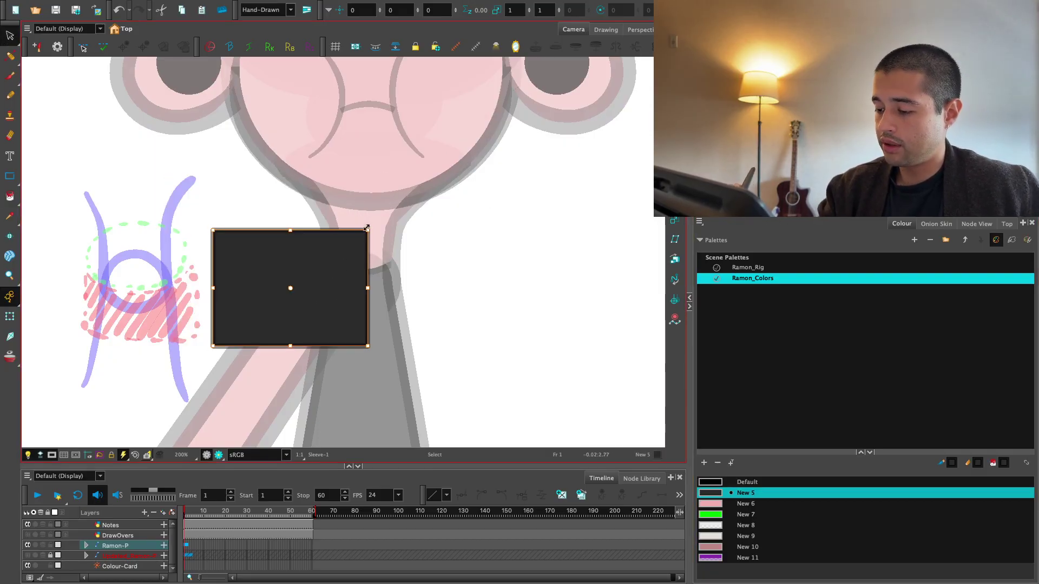
key("Delete")
key("2")
Add extra points along all four sides of the sleeve rectangle's outline with the Contour Editor
left_click(14, 59)
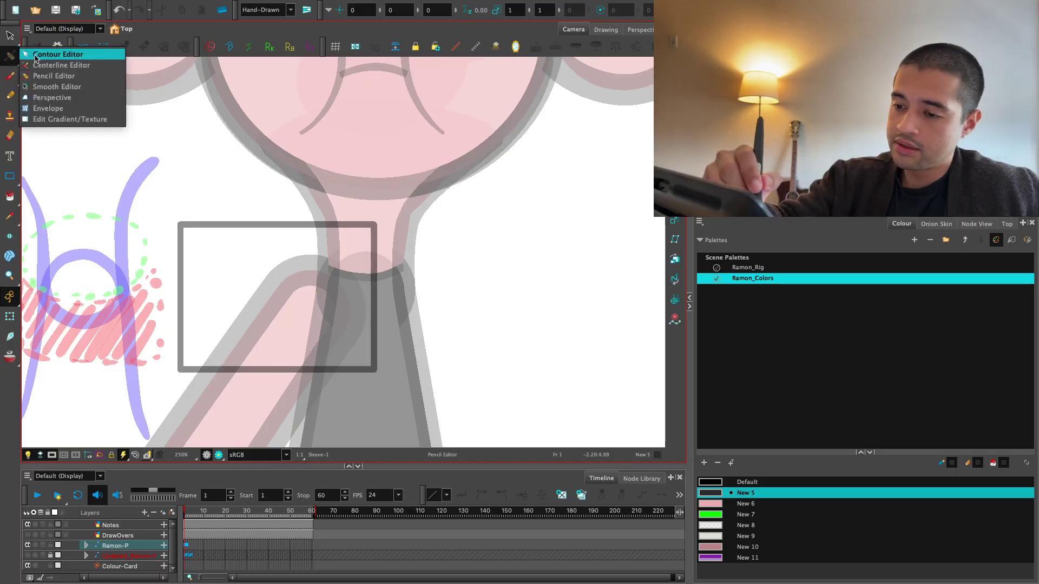
left_click(39, 55)
key("space")
key("2")
left_click(160, 181)
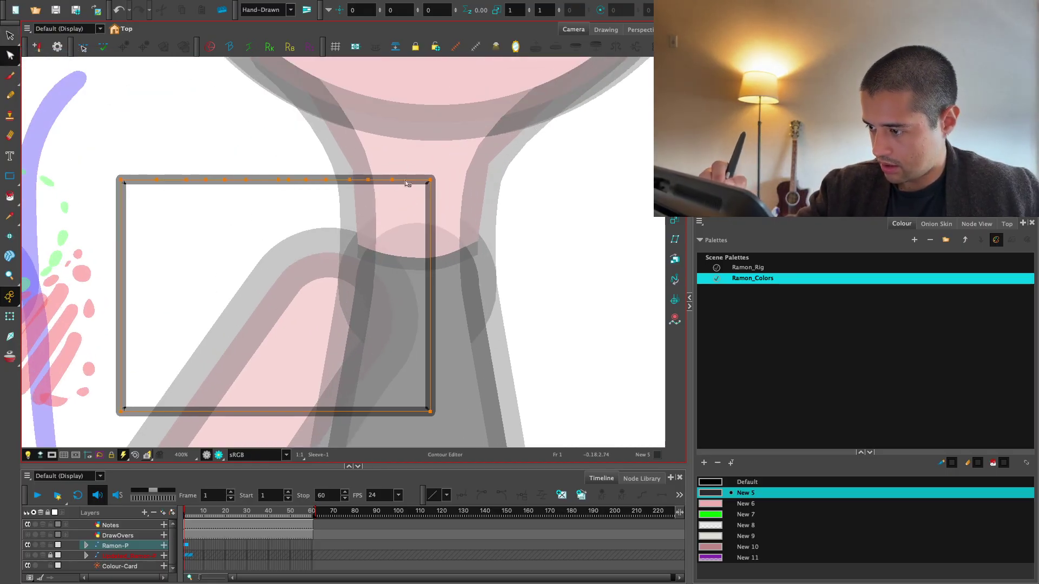
left_click(430, 197, "alt")
left_click(430, 221, "alt")
left_click(430, 239, "alt")
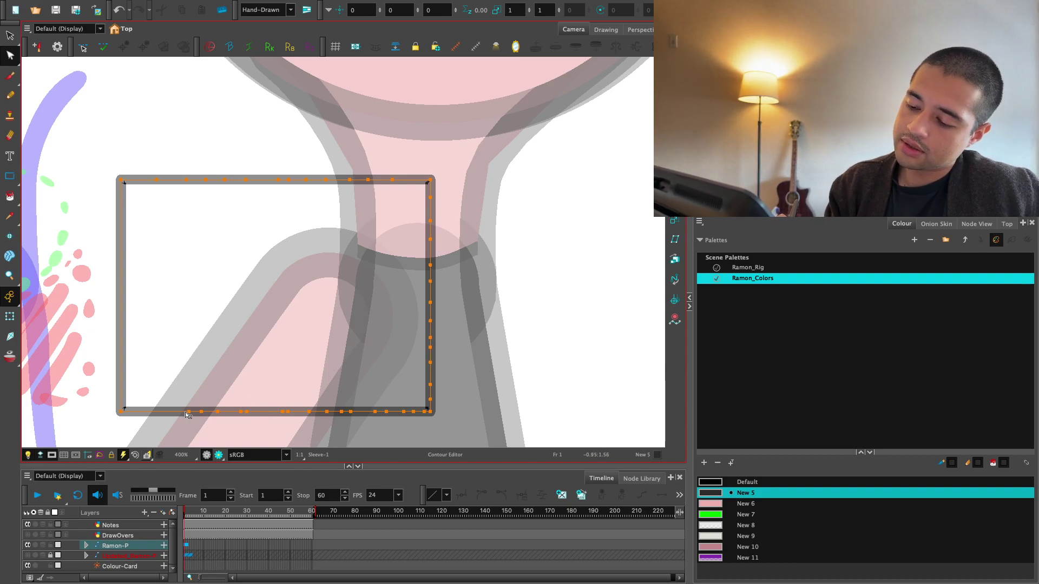
key("ctrl+z")
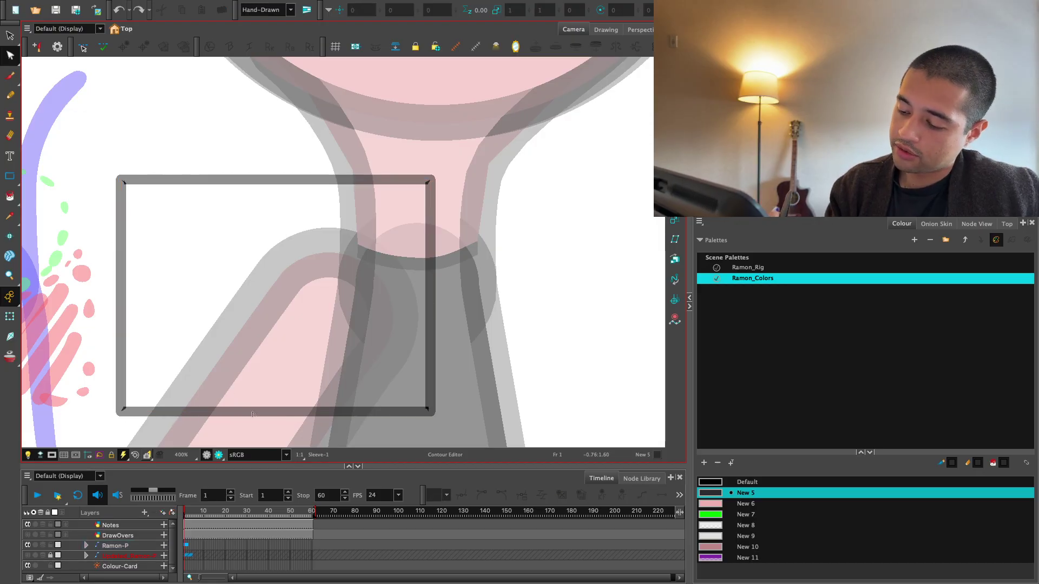
left_click(252, 414)
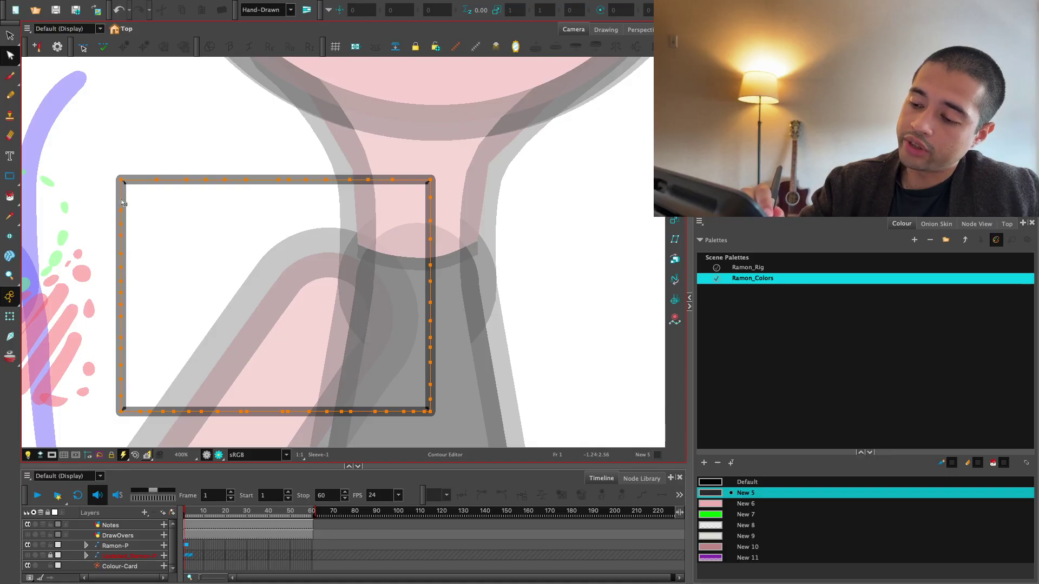
Delete the sleeve rectangle's thick outline and fill the remaining stroke shape with the New 5 swatch
key("2")
key("2")
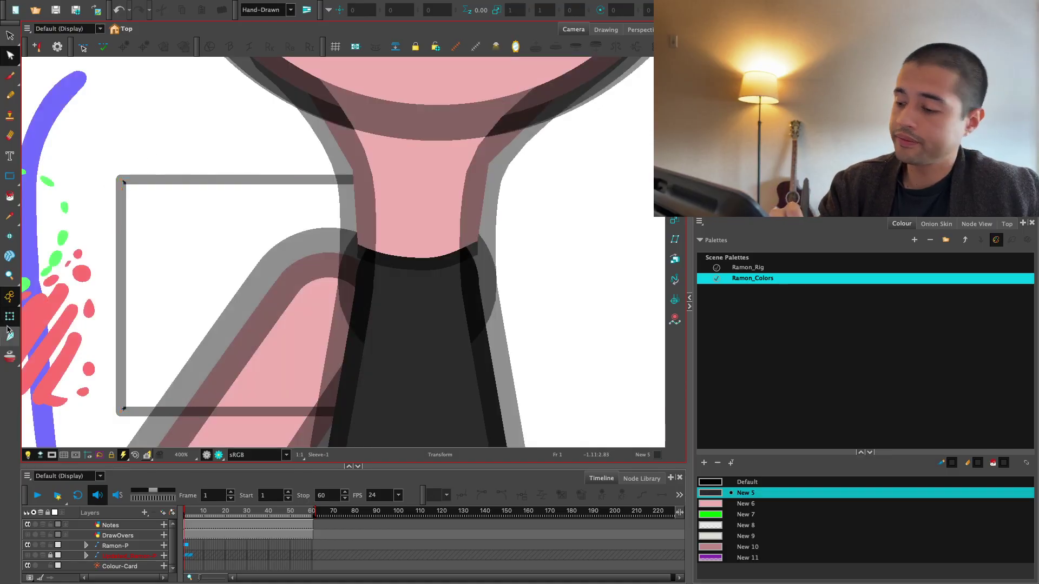
key("alt+s")
key("Delete")
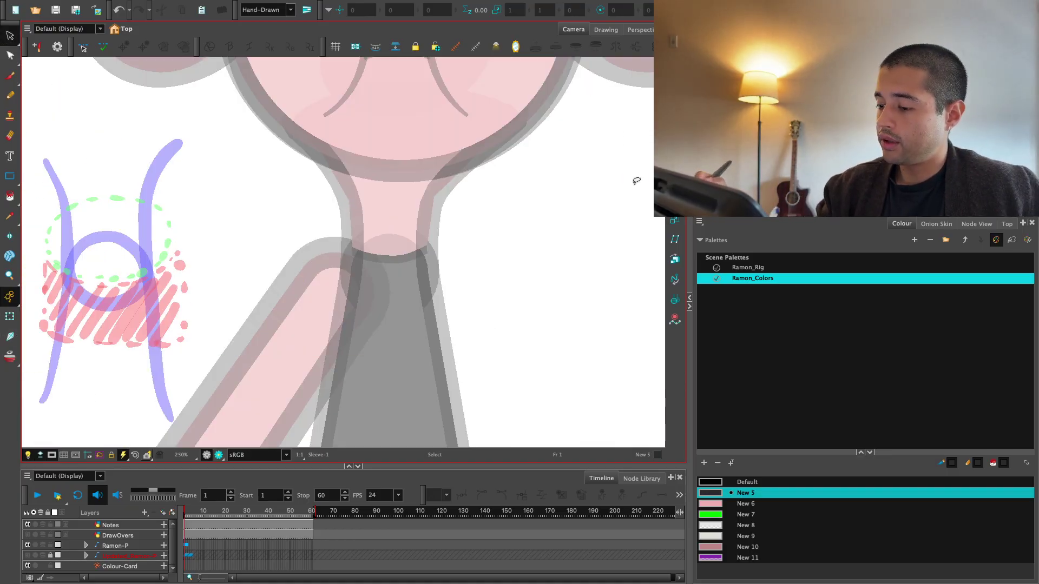
left_click(375, 48)
key("alt+i")
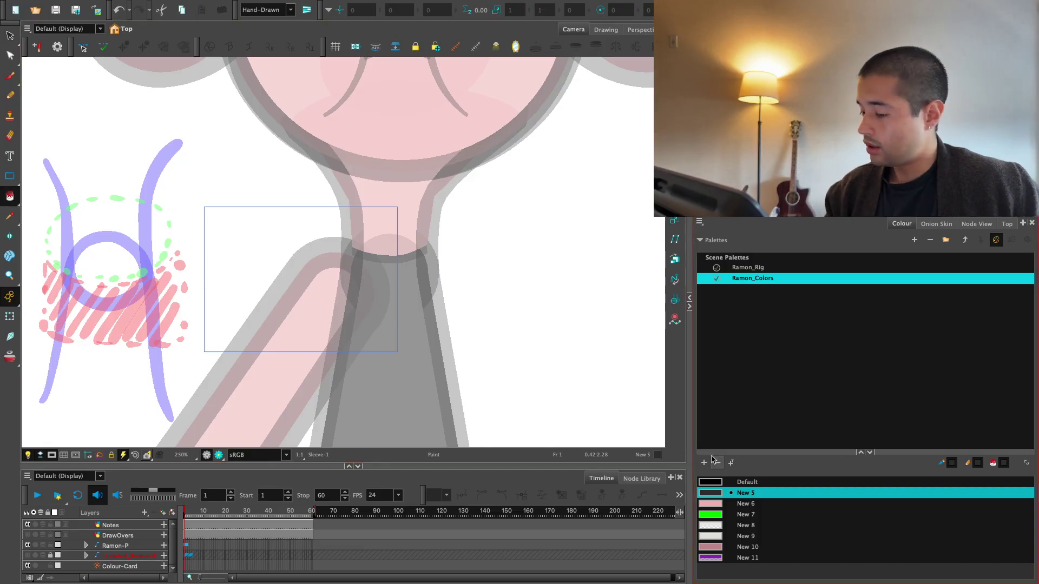
left_click(357, 303)
Return to the Sleeve drawing on frame 1 and examine the filled shape's contour points with the Contour Editor
key("shift+t")
key("2")
key("2")
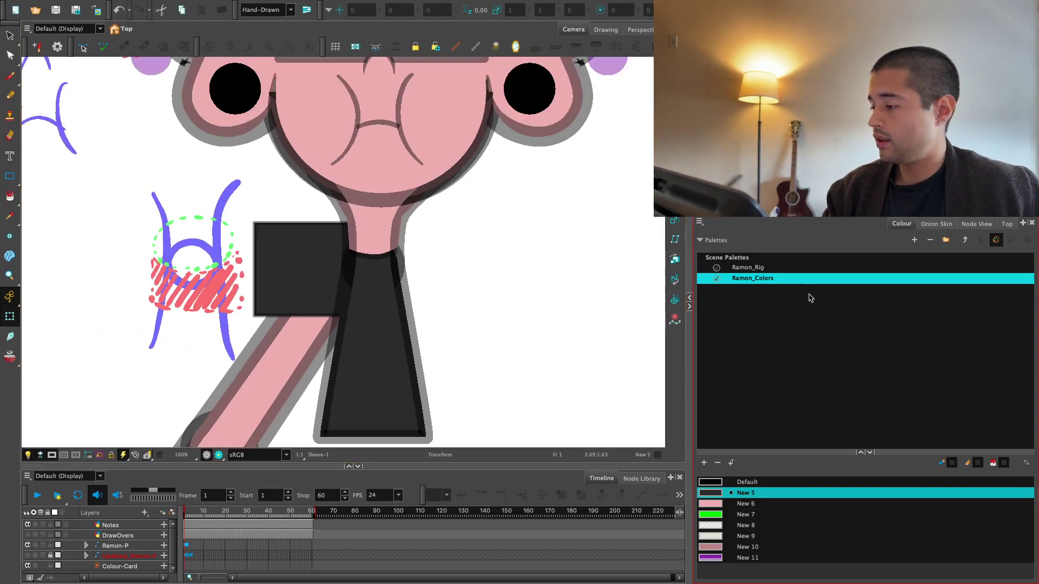
left_click(936, 224)
left_click(977, 223)
left_click(300, 286)
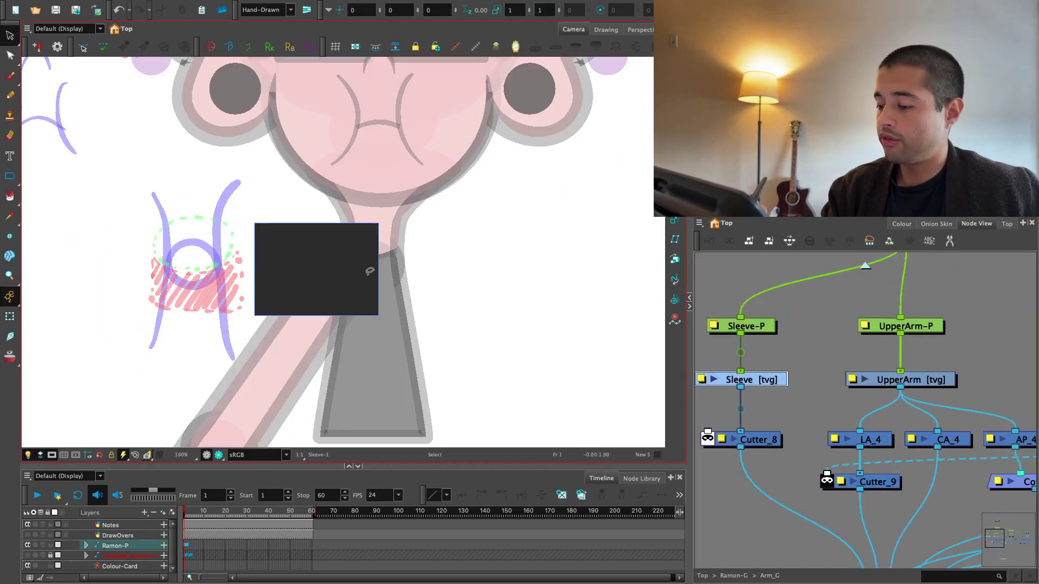
key("alt+s")
left_click(10, 55)
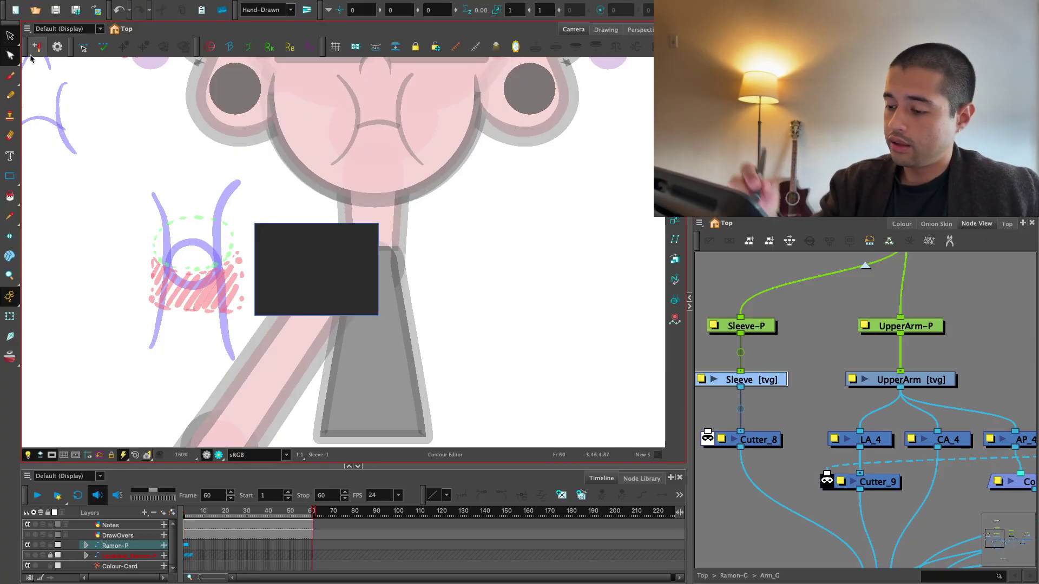
key("shift+comma")
key("1")
left_click(389, 226)
key("1")
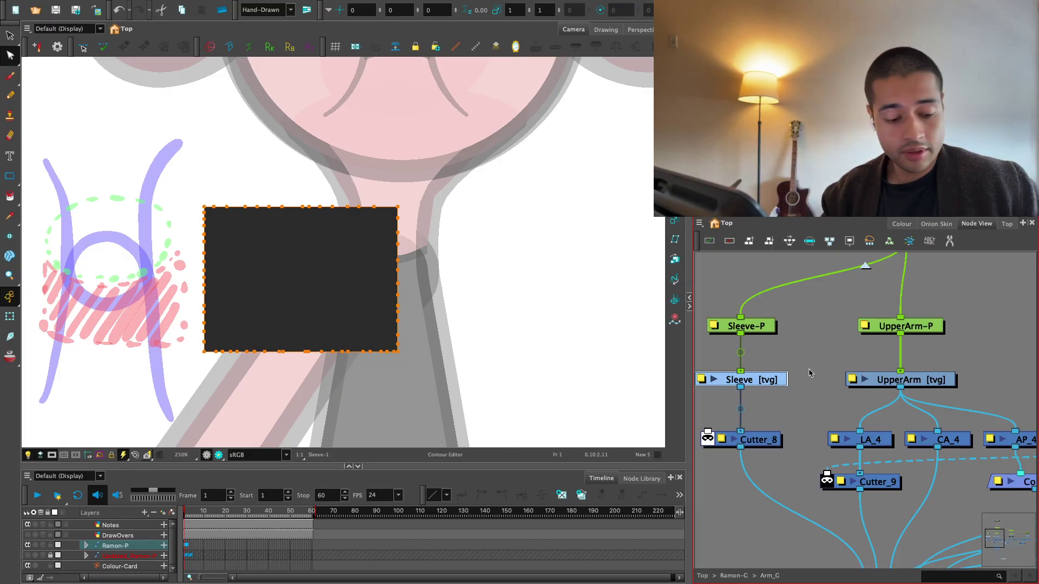
Attach a Display node to the Sleeve drawing and show only Display_2 in the Camera view
left_click_drag(905, 382, 809, 411)
left_click(100, 29)
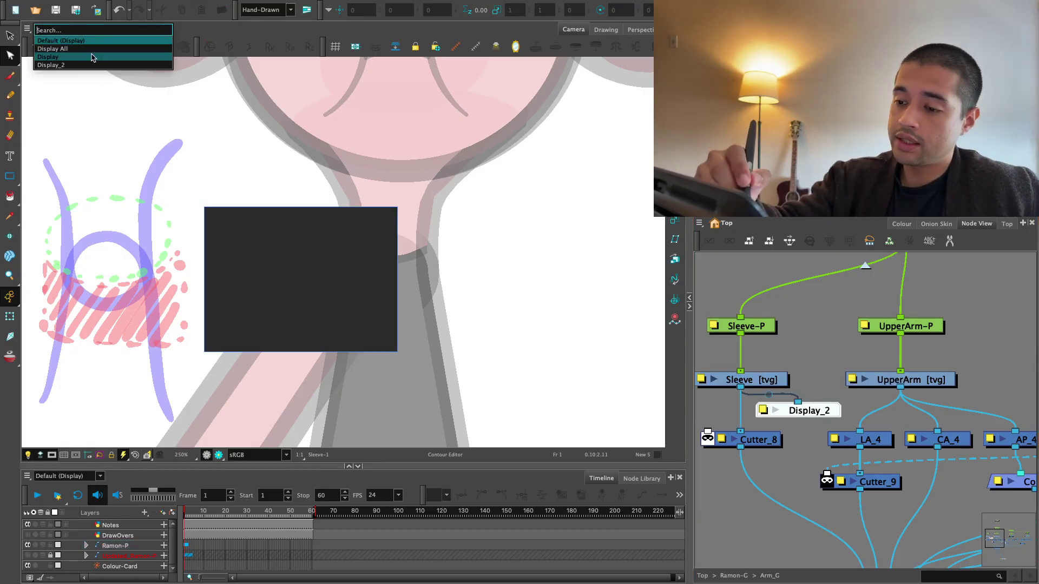
left_click(50, 65)
key("1")
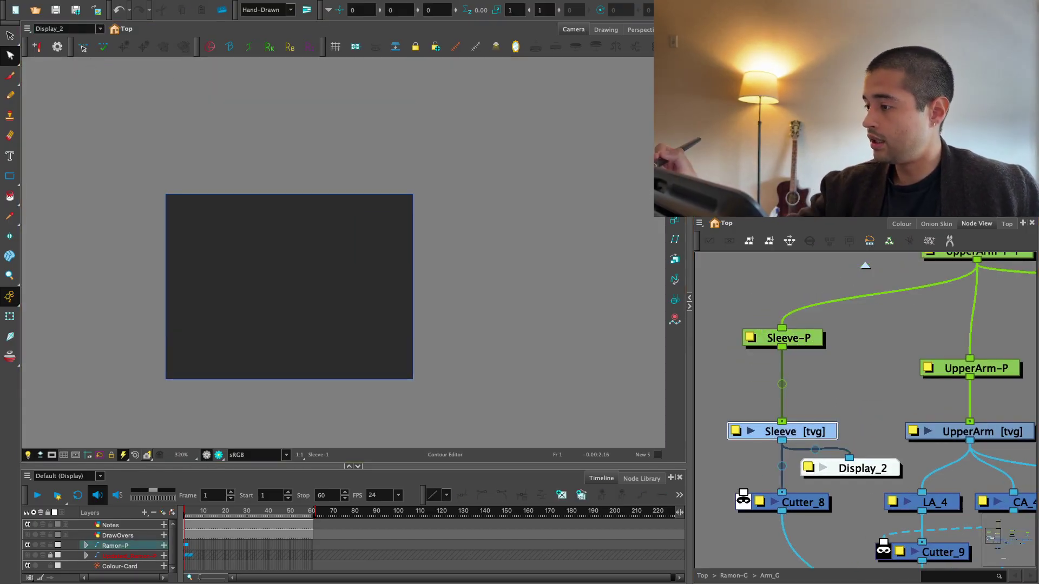
Add a deformation group between Sleeve-P and the Sleeve drawing and trace the rectangle's right edge with a deformation curve
left_click_drag(804, 378, 790, 382)
left_click(795, 432)
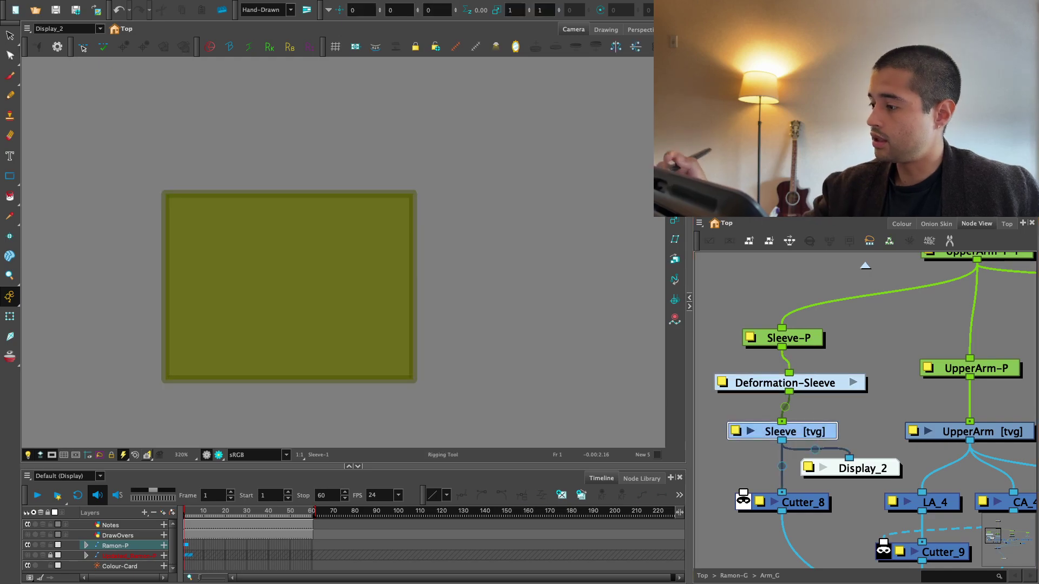
scroll(455, 209, "up", 2)
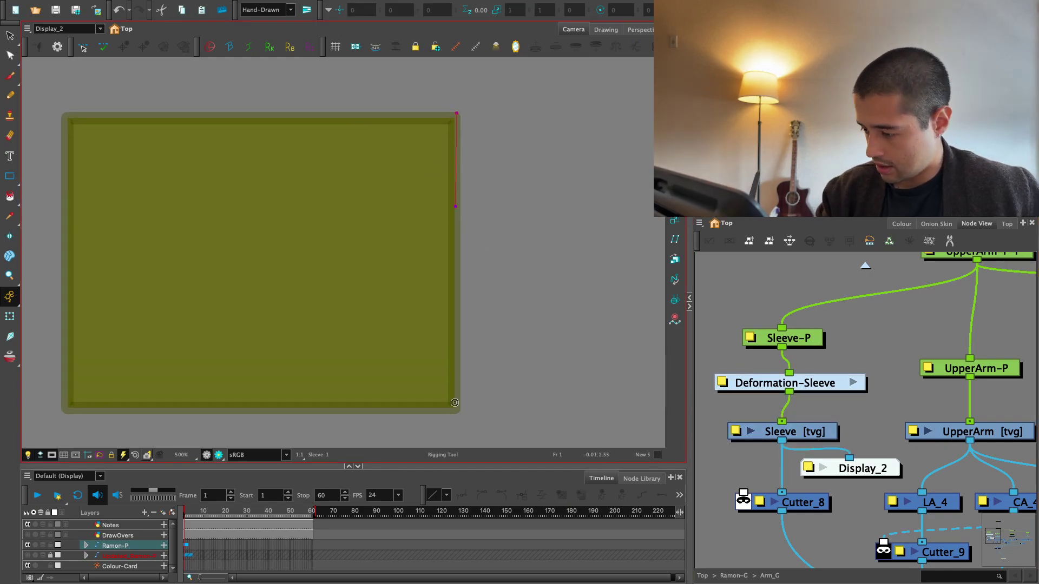
left_click_drag(453, 327, 381, 298)
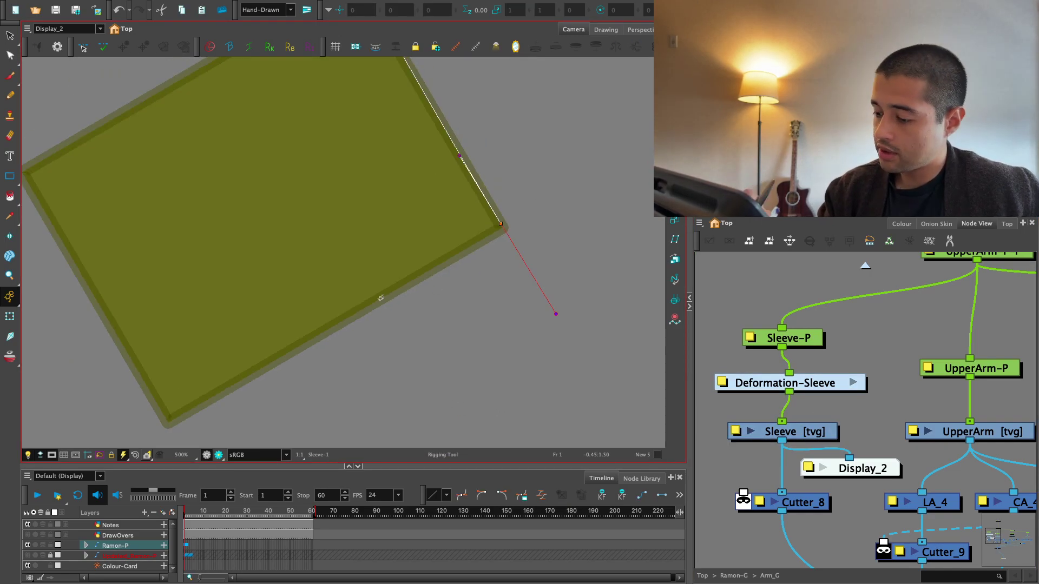
Continue the deformation curve along the rectangle's bottom edge, with a point at its middle and one at the left corner
left_click_drag(333, 325, 451, 263)
left_click(499, 224)
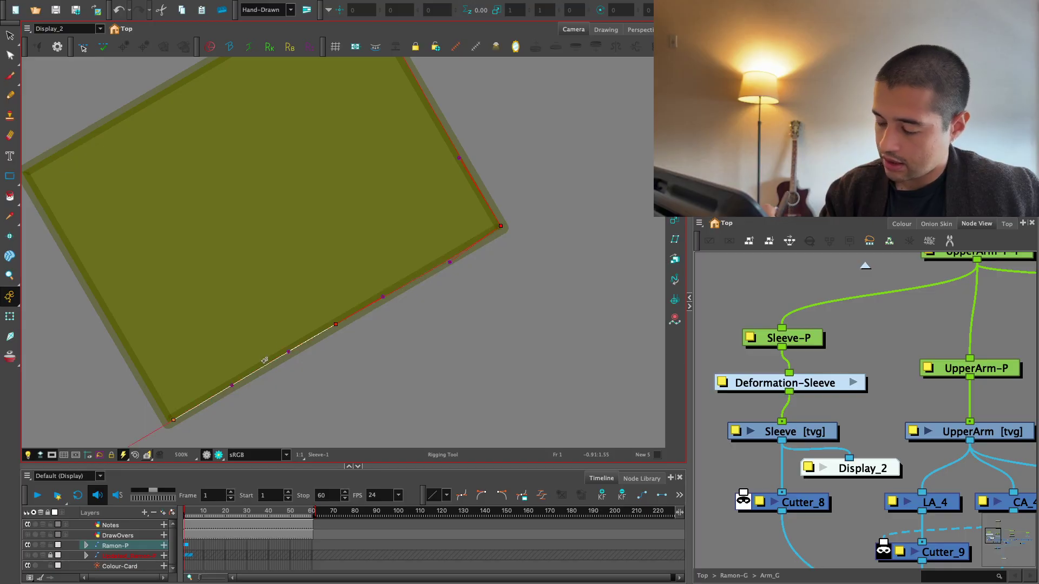
key("shift+x")
left_click_drag(154, 217, 230, 320)
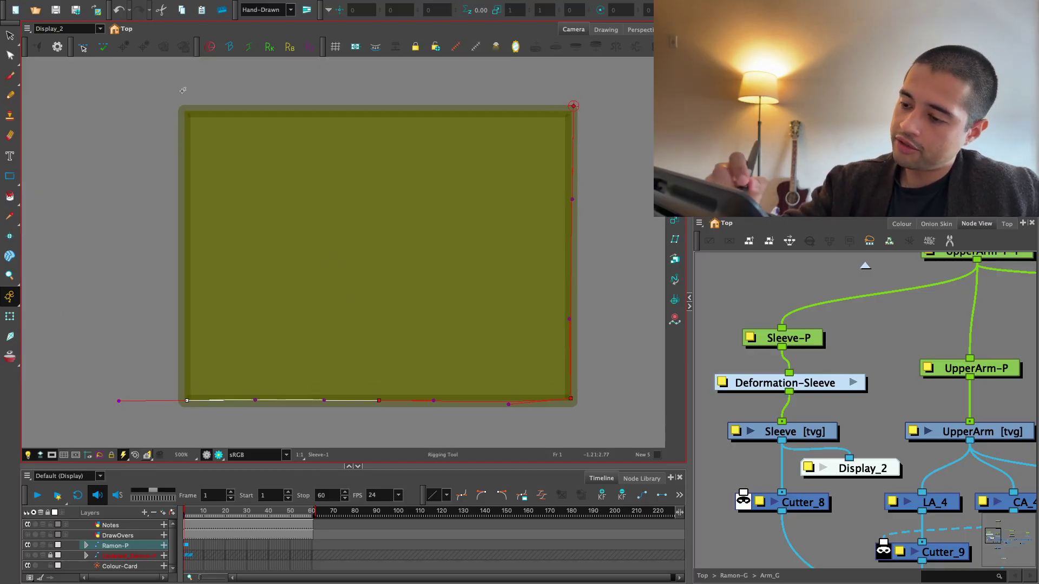
Extend the deformation curve up the rectangle's left edge and close it along the top, aligning the handles with the edges
left_click_drag(184, 196, 137, 358)
left_click_drag(122, 401, 183, 313)
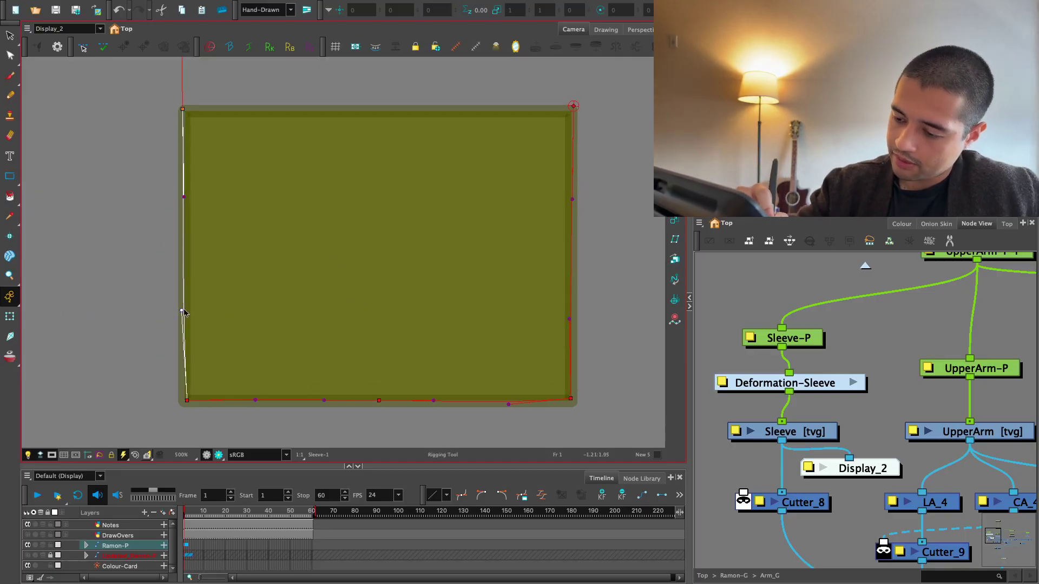
left_click_drag(189, 99, 189, 92)
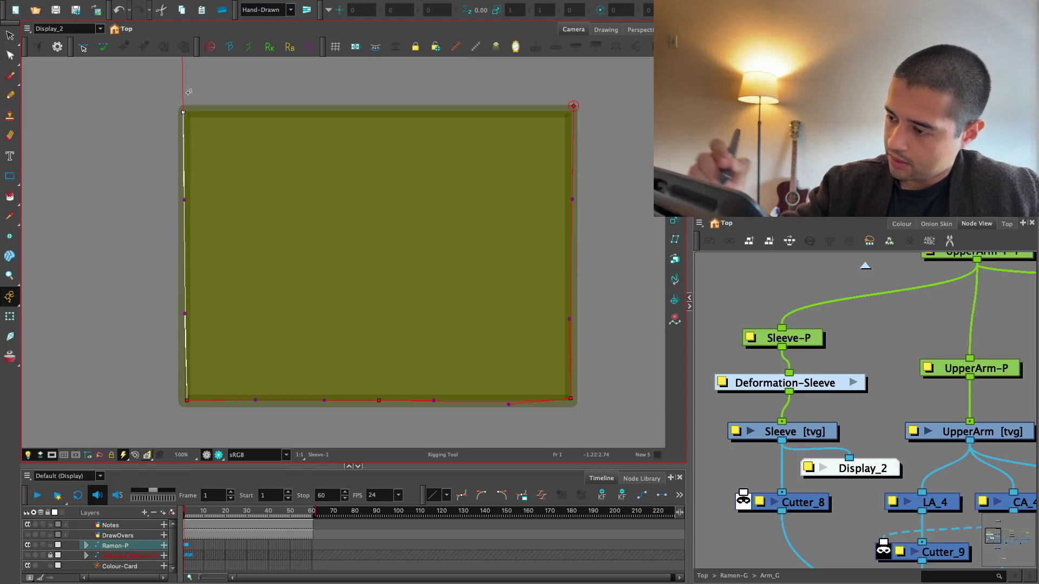
left_click_drag(574, 105, 714, 100)
left_click_drag(280, 64, 230, 153)
key("2")
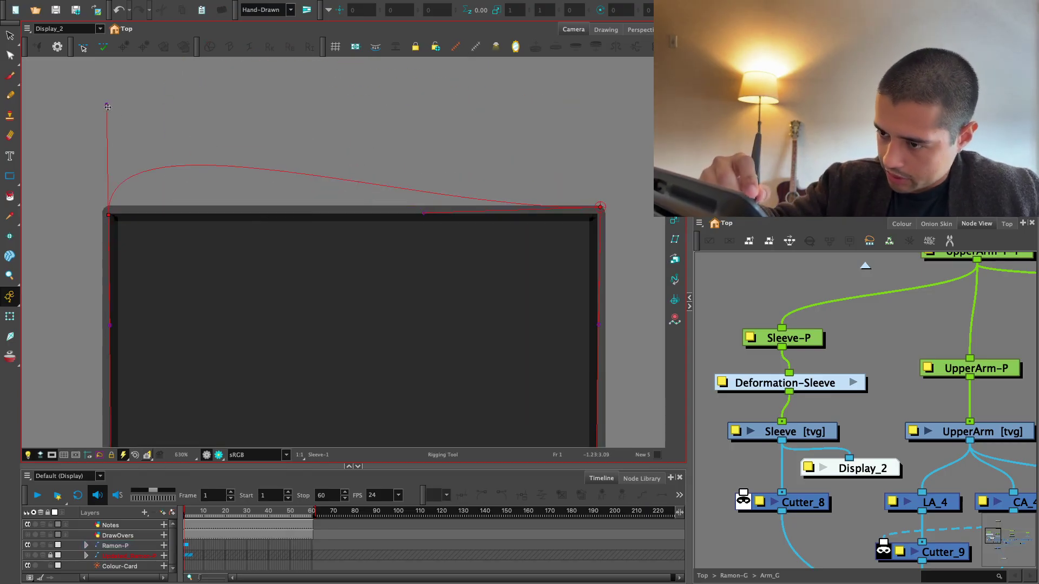
left_click_drag(107, 107, 251, 217)
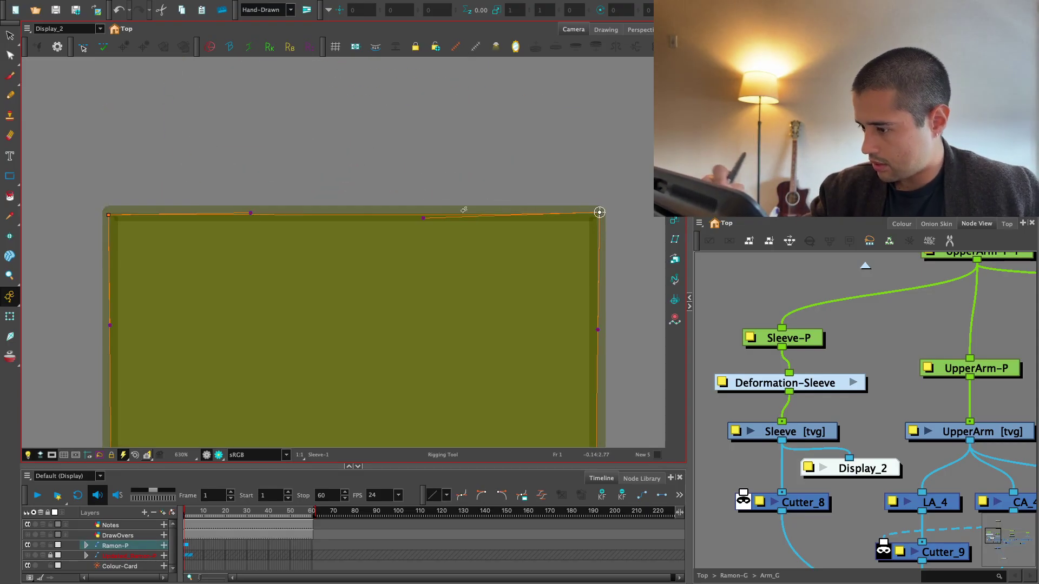
Deselect the deformation curve and return the Camera view from Display_2 to the full-scene Display
key("1")
key("shift+t")
left_click(784, 290)
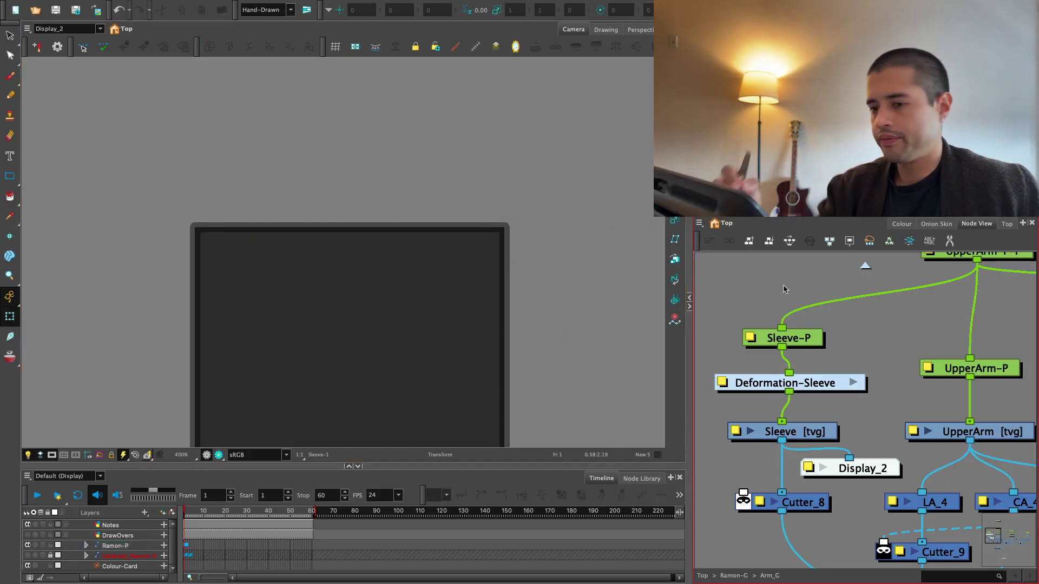
left_click(96, 29)
left_click(95, 57)
key("1")
left_click_drag(434, 301, 450, 271)
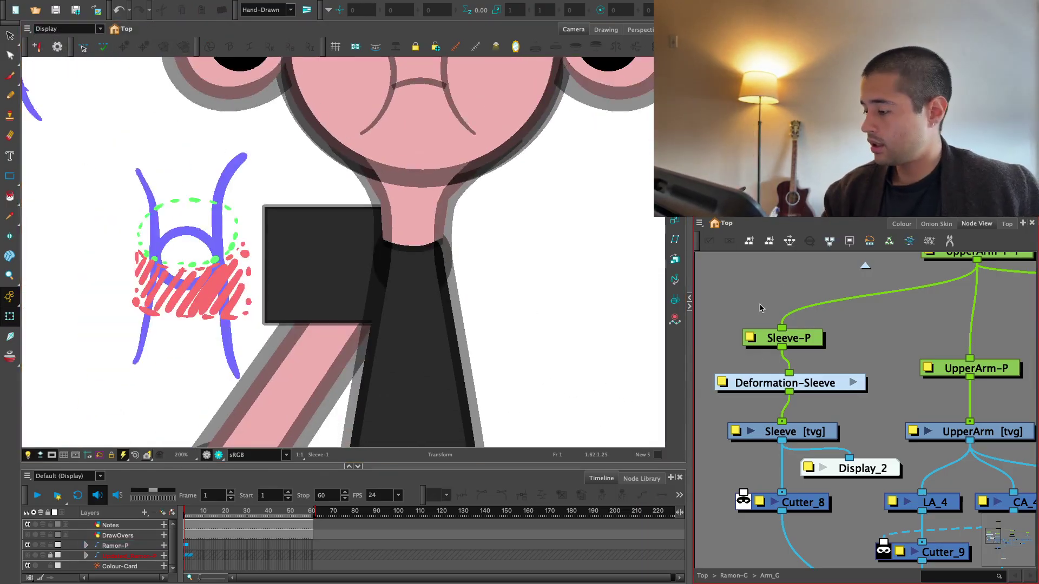
double_click(806, 436)
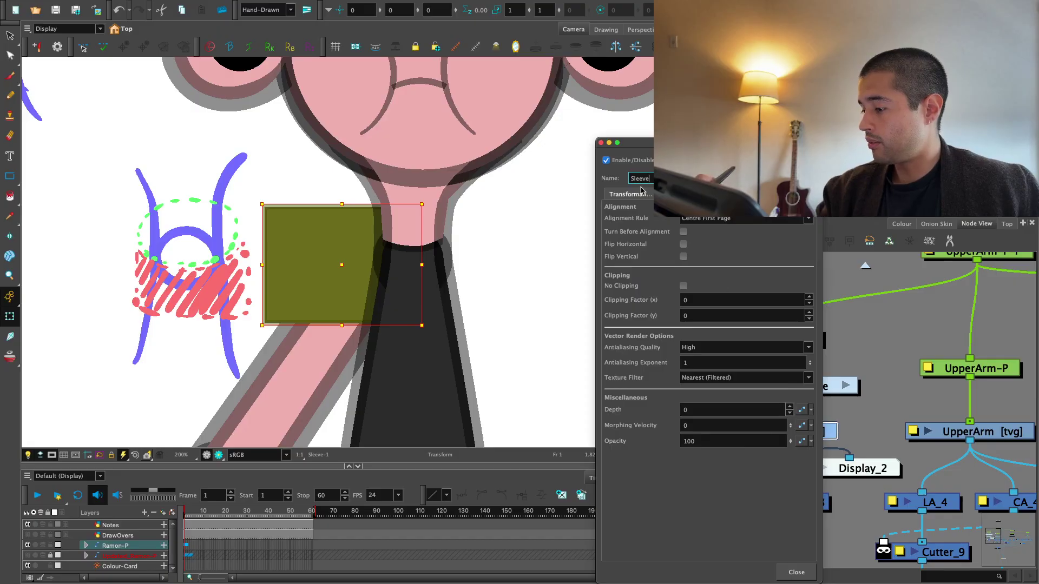
scroll(790, 422, "up", 10)
left_click(796, 572)
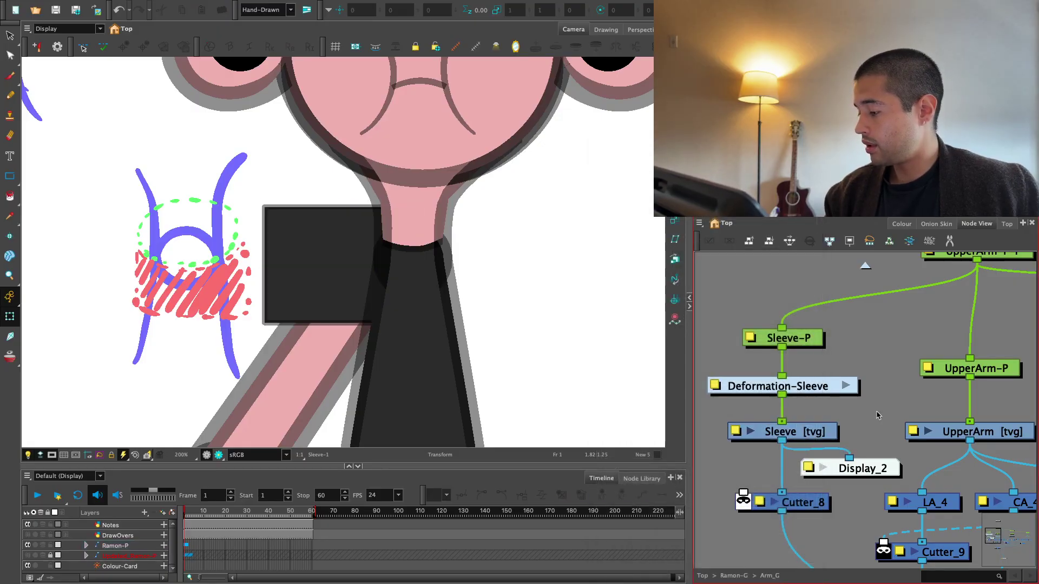
Delete the Display_2 node attached to the Sleeve drawing and select the Sleeve drawing
left_click(806, 431)
key("2")
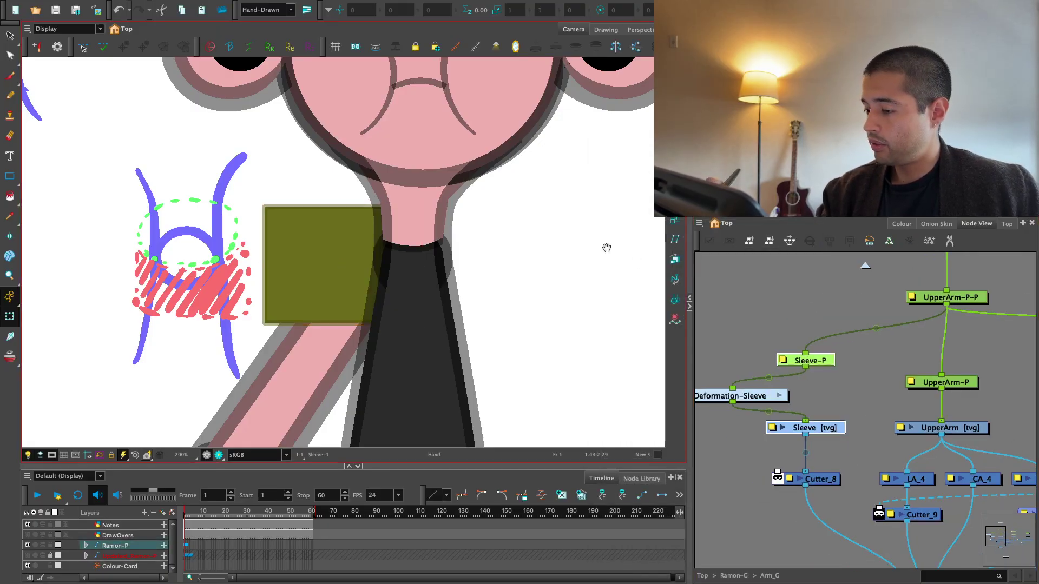
key("2")
key("2")
key("2")
key("2")
Rotate the sleeve rectangle clockwise through Sleeve-P to match the upper arm's slope and position it over the shoulder
key("alt+3")
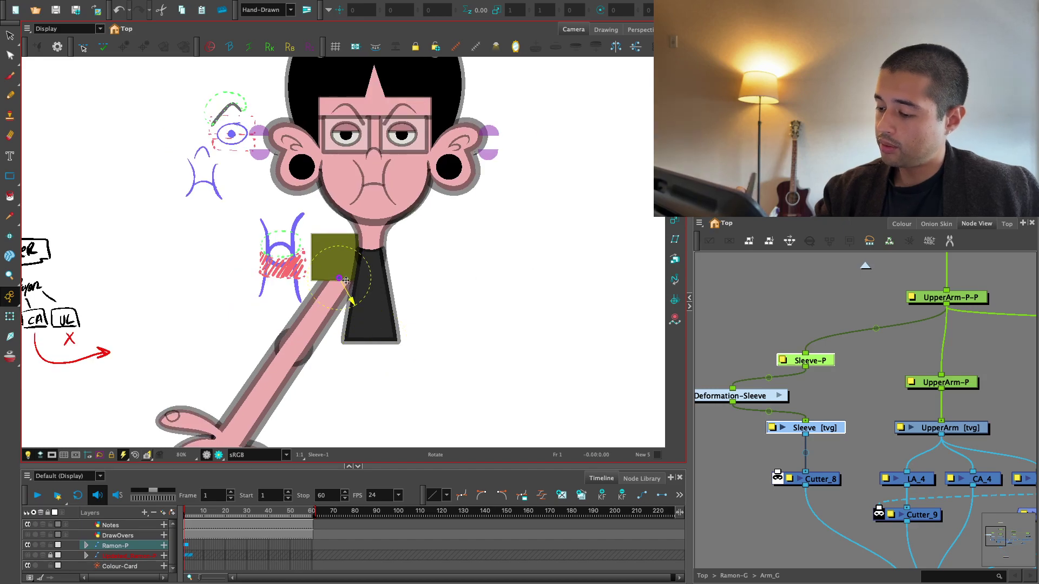
key("1")
key("1")
mouse_move(536, 279)
left_mouse_down()
mouse_move(508, 375)
mouse_move(551, 300)
left_mouse_up()
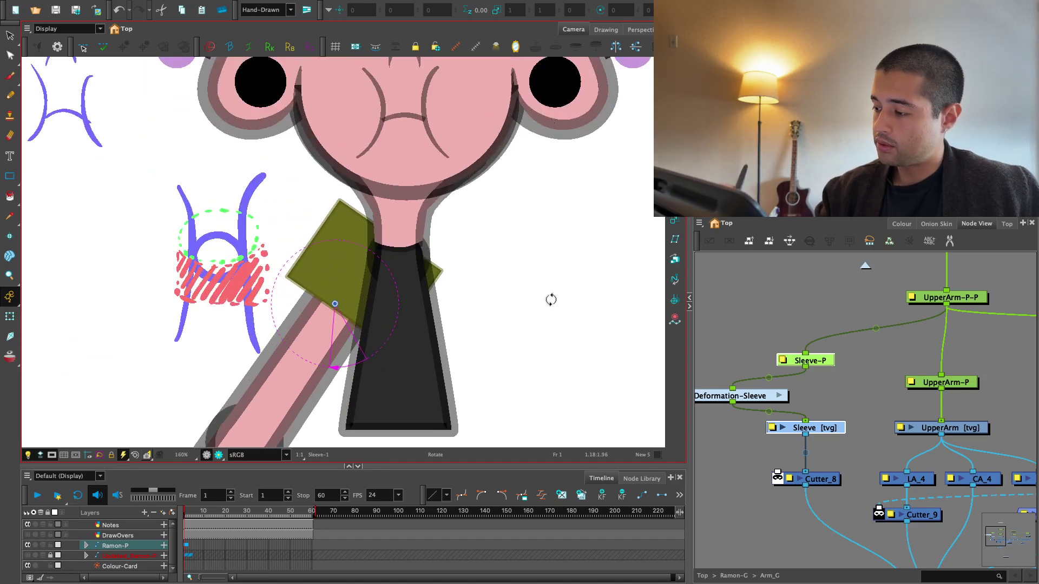
left_click_drag(584, 258, 580, 267)
key("alt+4")
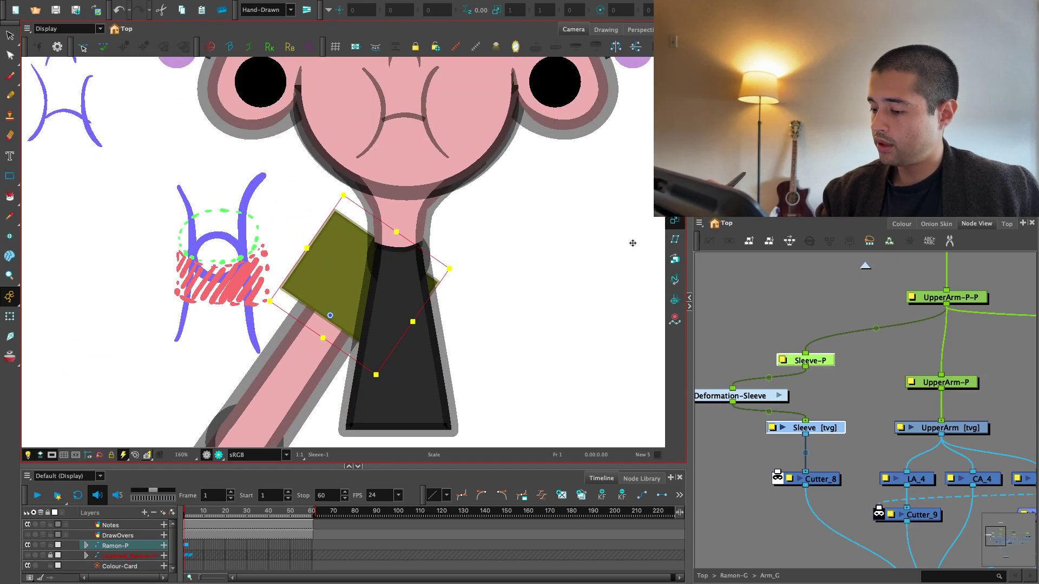
key("alt+2")
left_click(745, 324)
key("1")
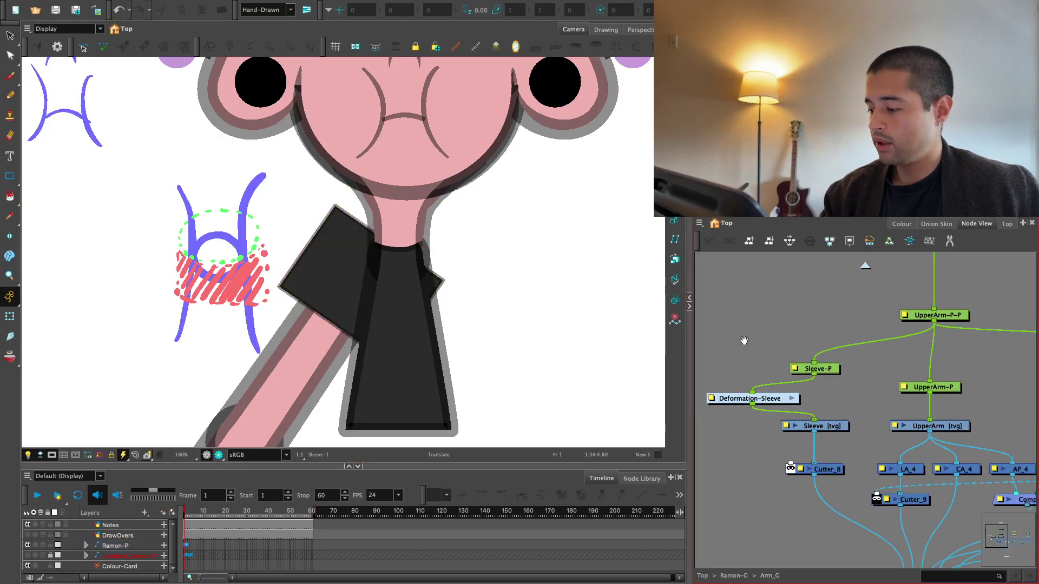
Examine the outline strokes of the Collar and Sleeve drawings, selecting all of the sleeve's line art
key("alt+s")
key("1")
key("1")
left_click_drag(529, 364, 537, 362)
key("2")
key("2")
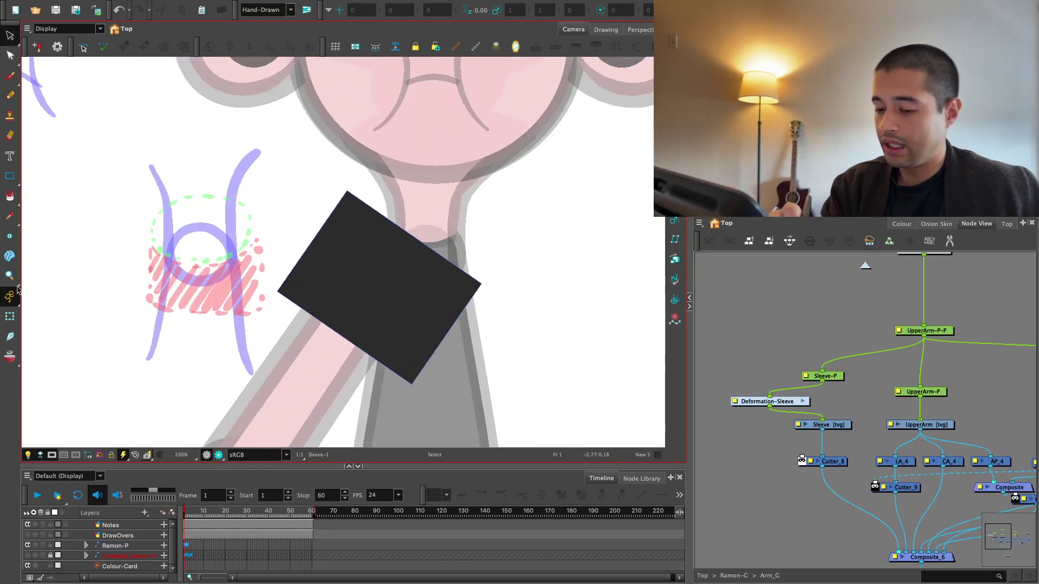
key("2")
key("2")
left_click(506, 238)
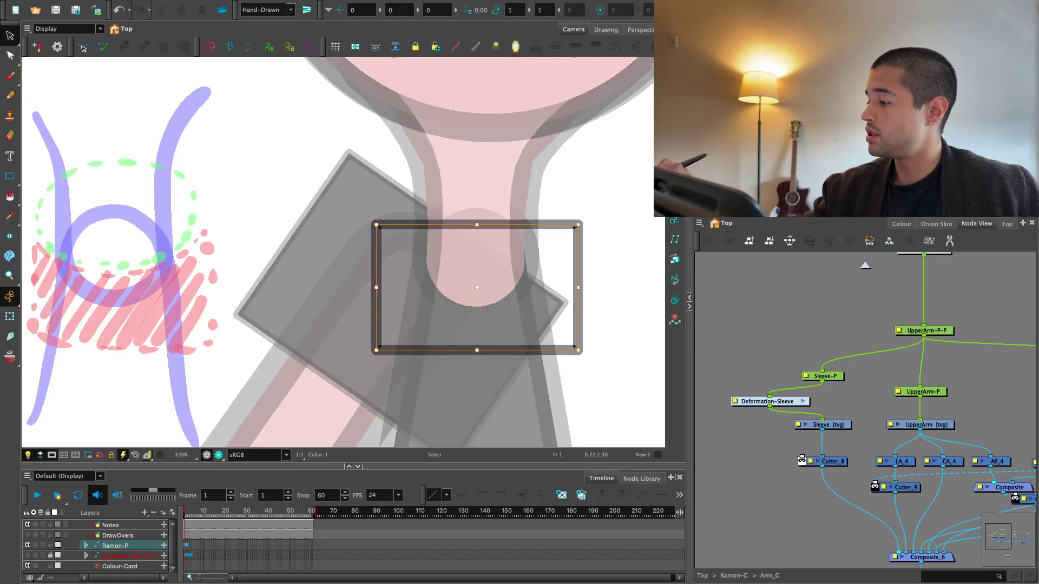
left_click(332, 364)
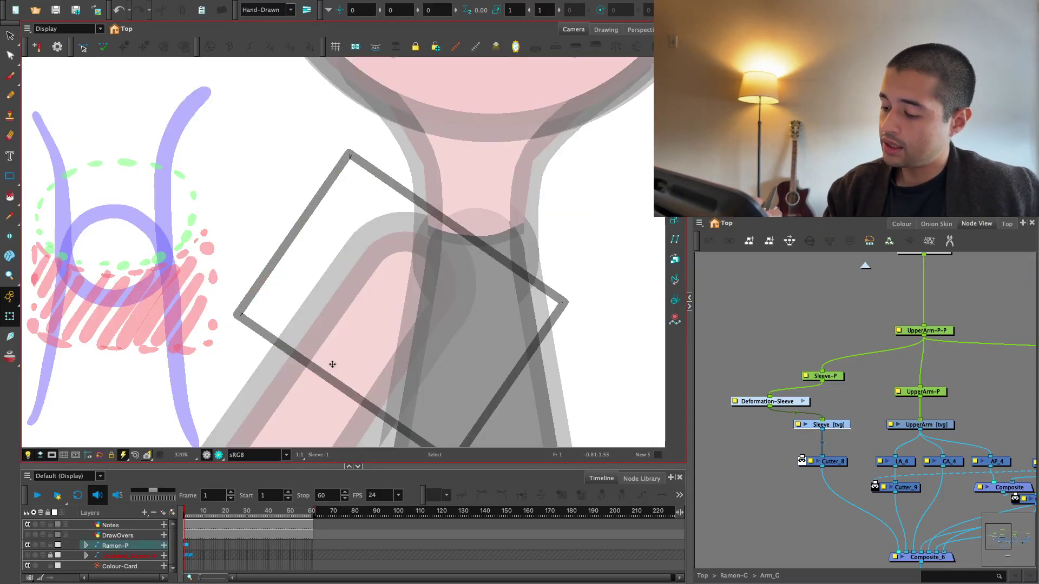
key("alt+s")
key("ctrl+a")
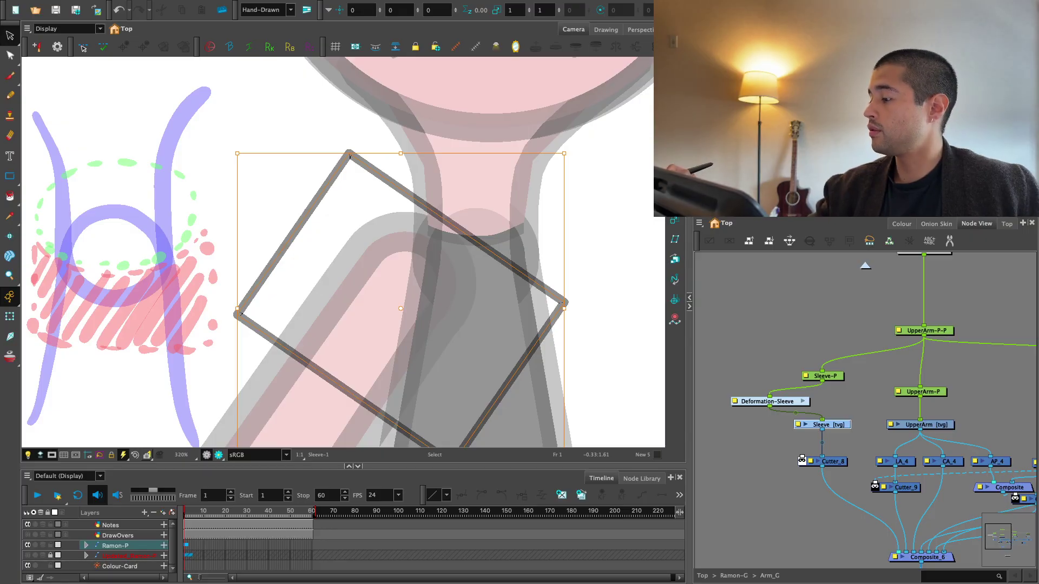
left_click(9, 317)
left_click(754, 306)
Connect the upper arm's CA_4 node to the matte port of Cutter_8 so the arm's fill clips the sleeve
key("1")
key("1")
key("1")
left_click_drag(515, 327, 505, 306)
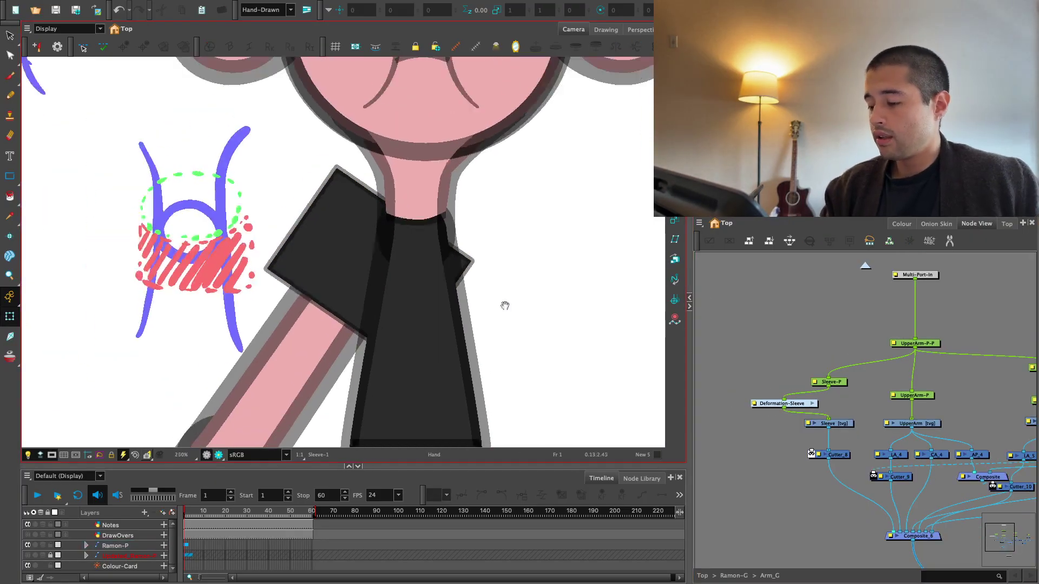
key("1")
key("1")
key("1")
key("1")
key("1")
scroll(844, 439, "up", 3)
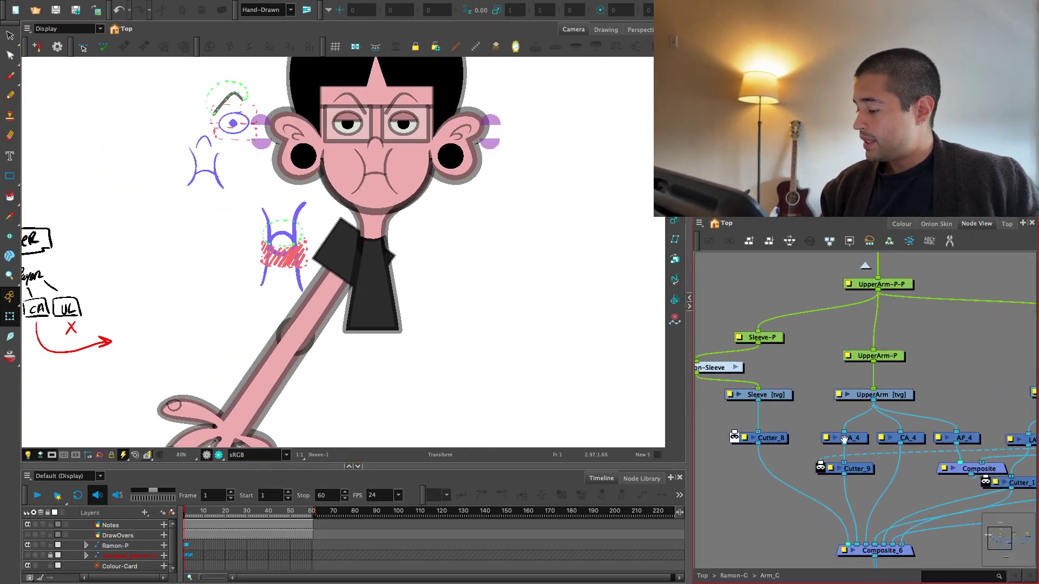
left_click(769, 438)
left_click_drag(897, 439, 740, 463)
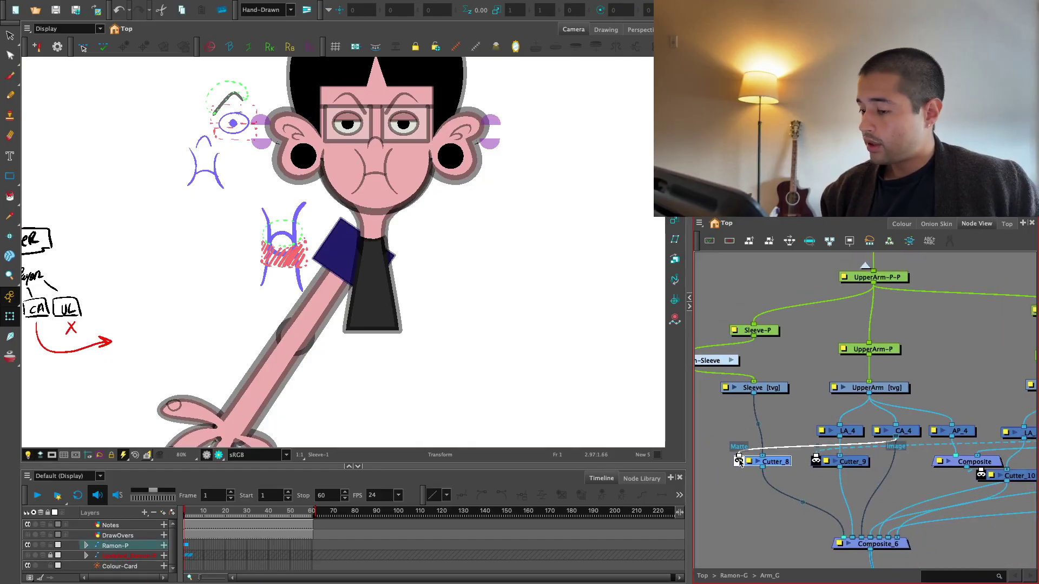
Inspect the clipped sleeve in the rendered view and return the Camera view to its OpenGL display
key("2")
key("2")
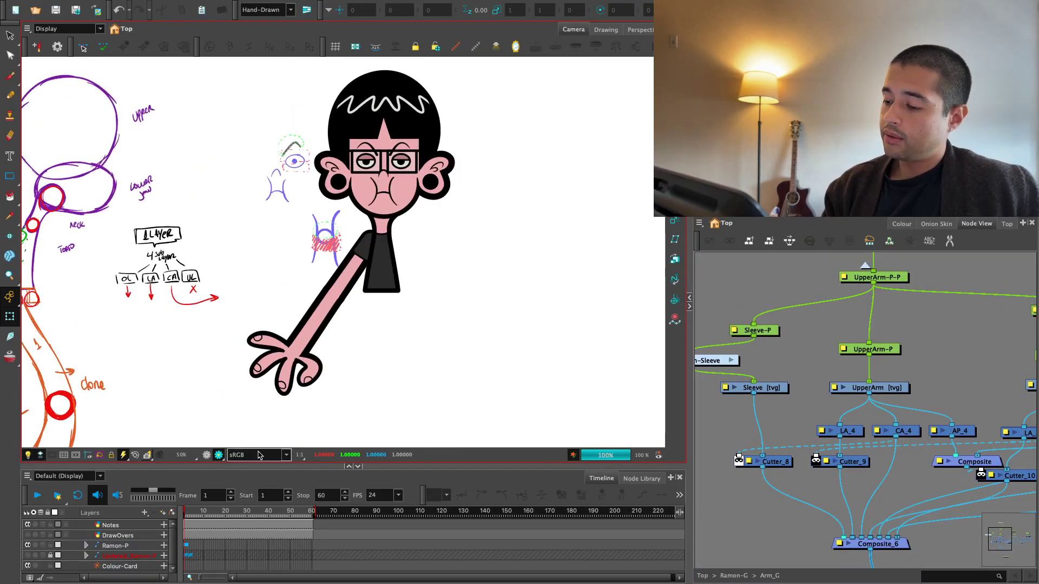
key("1")
key("1")
key("1")
key("1")
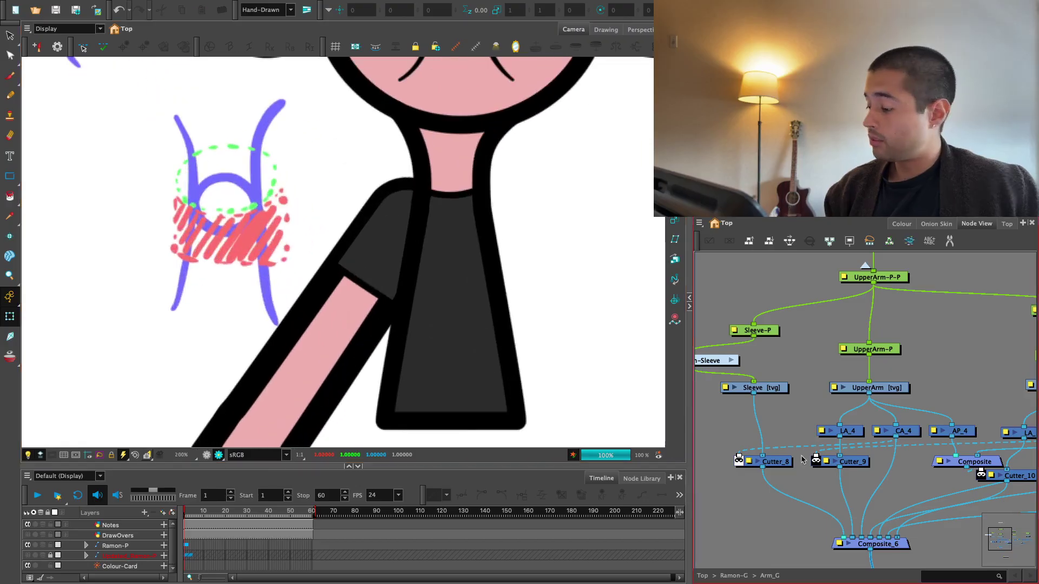
left_click_drag(872, 542, 852, 503)
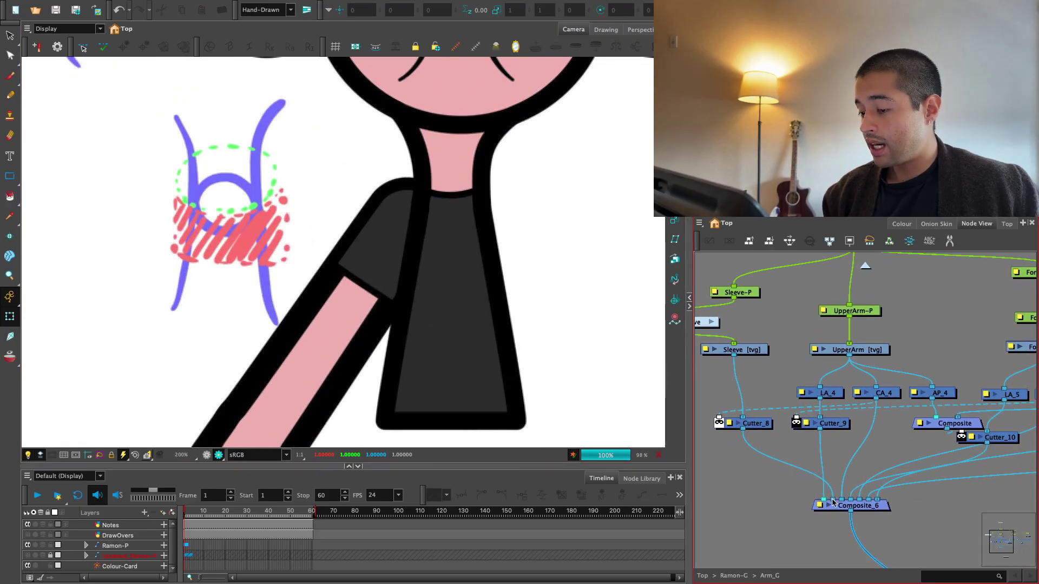
key("2")
key("2")
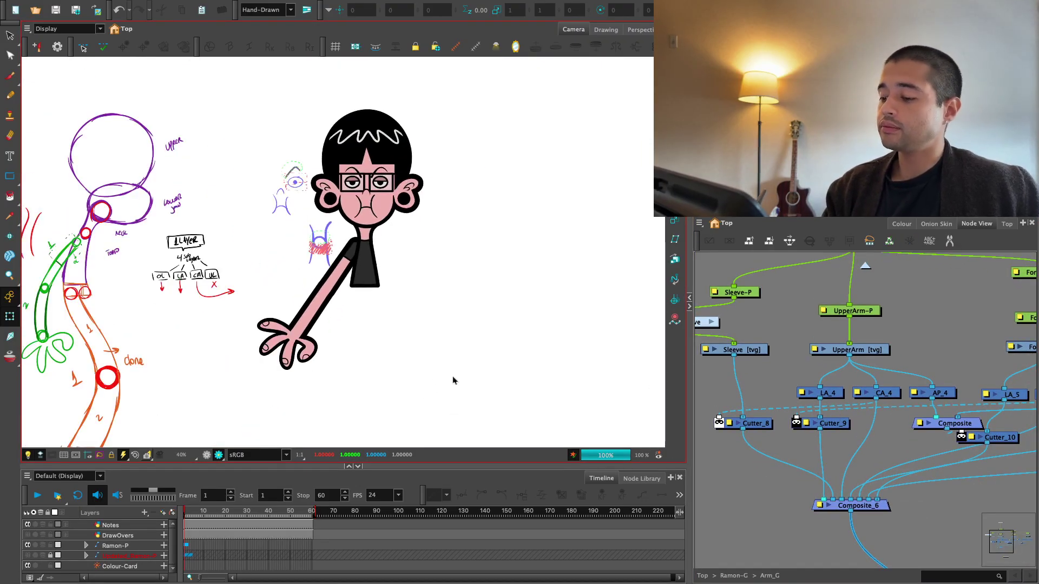
left_click(207, 455)
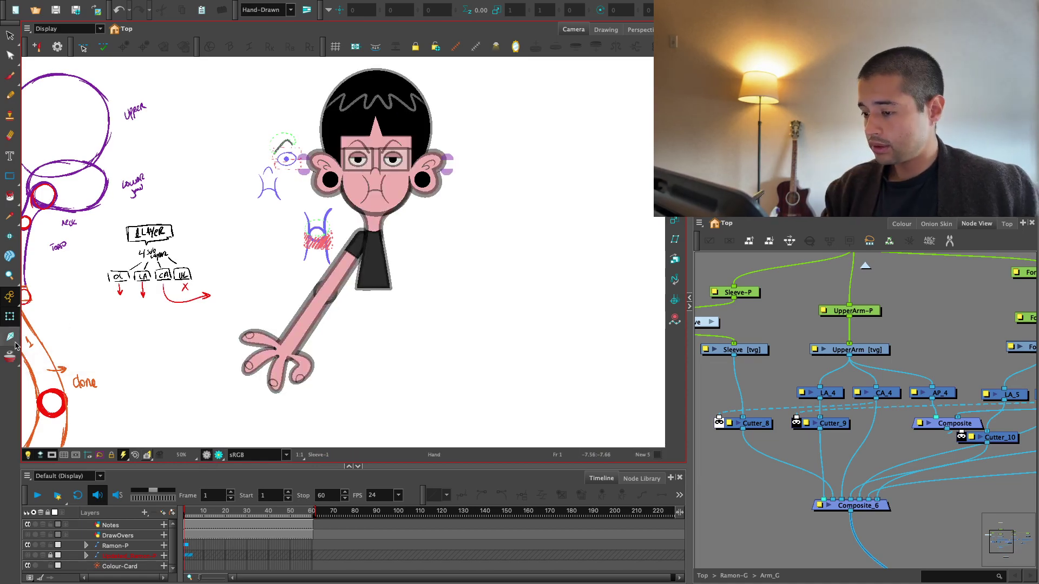
Select the whole arm from the hand's parent hierarchy and try shifting it toward the torso
scroll(429, 348, "up", 2)
left_click(342, 415)
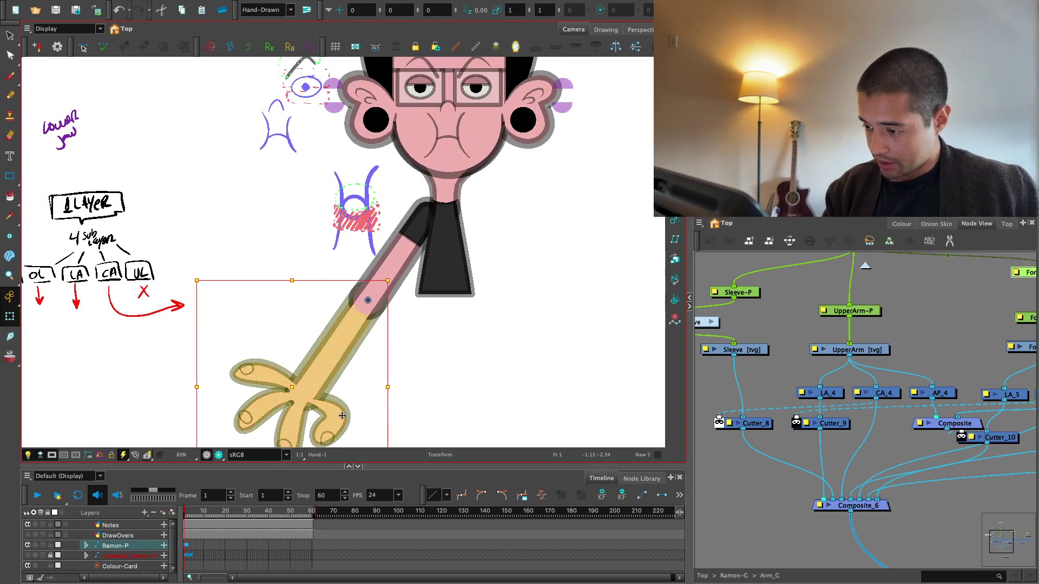
key("b")
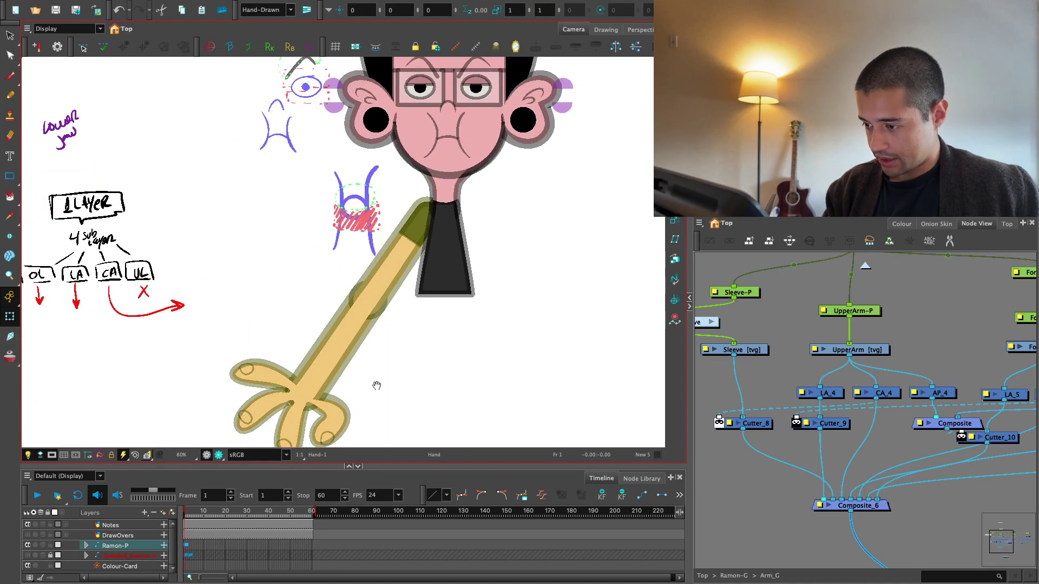
key("2")
key("2")
mouse_move(376, 384)
left_mouse_down()
mouse_move(321, 448)
mouse_move(354, 394)
mouse_move(368, 397)
left_mouse_up()
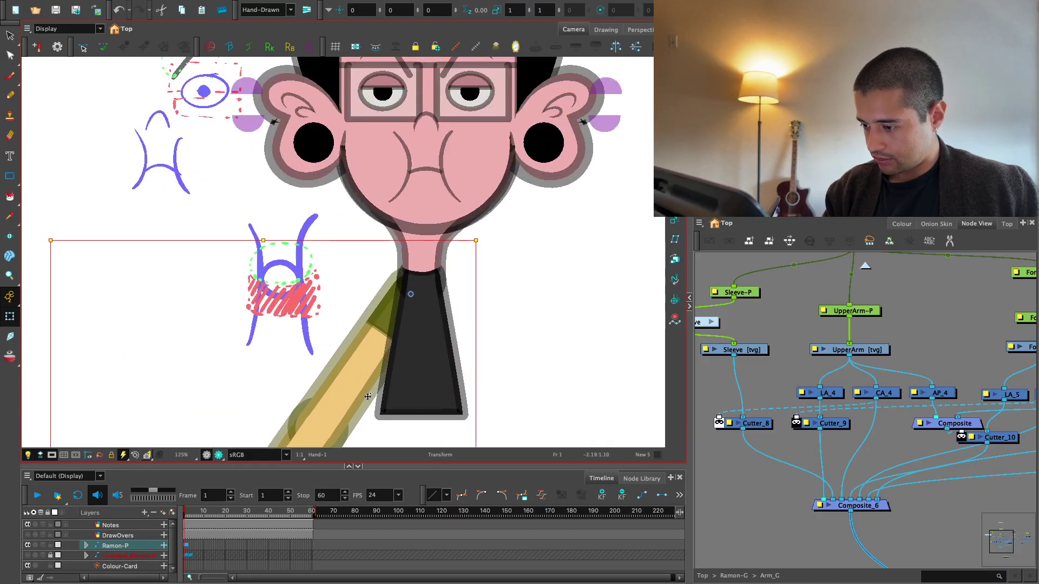
scroll(368, 396, "down", 5)
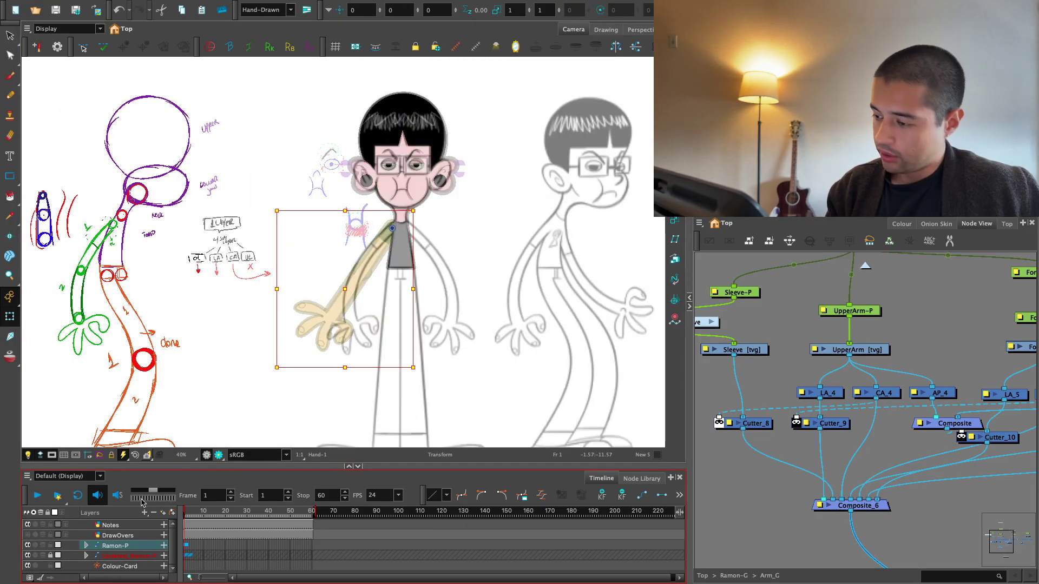
On the Notes layer, brush a sketch of a raised arm with an open hand and the torso's side lines in black
left_click(142, 524)
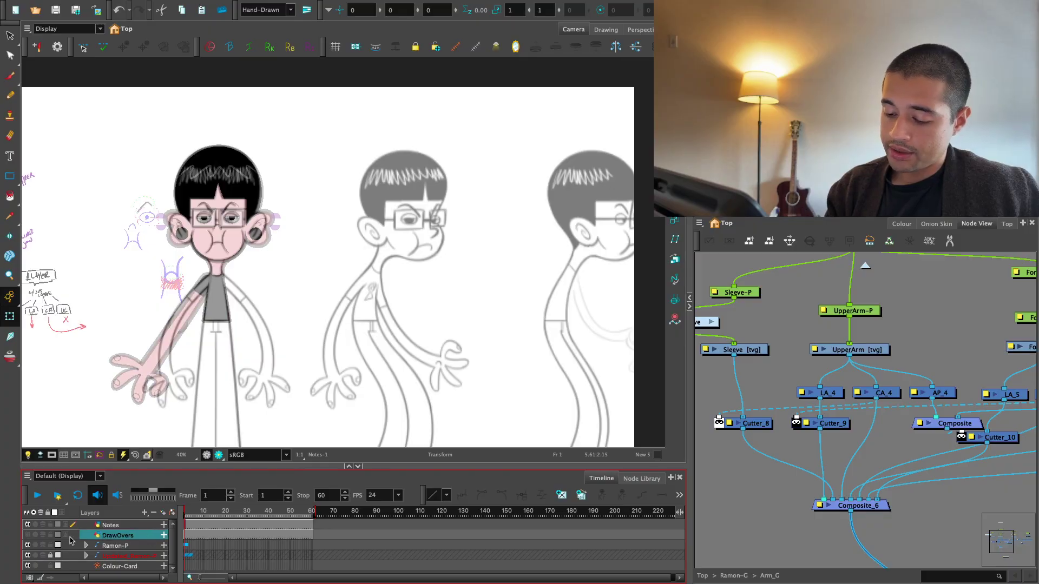
left_click(11, 76)
scroll(480, 339, "up", 3)
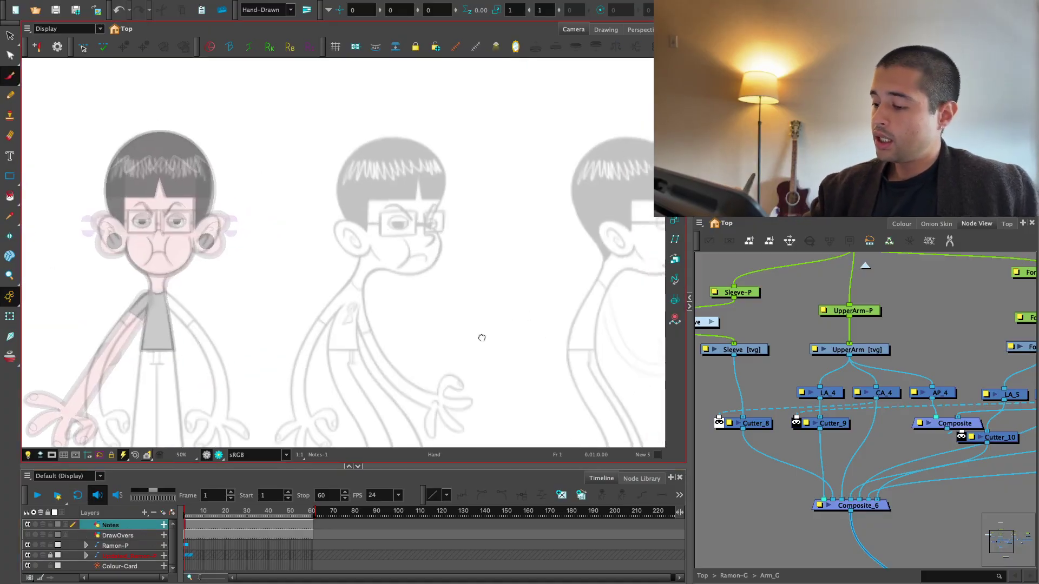
left_click(902, 223)
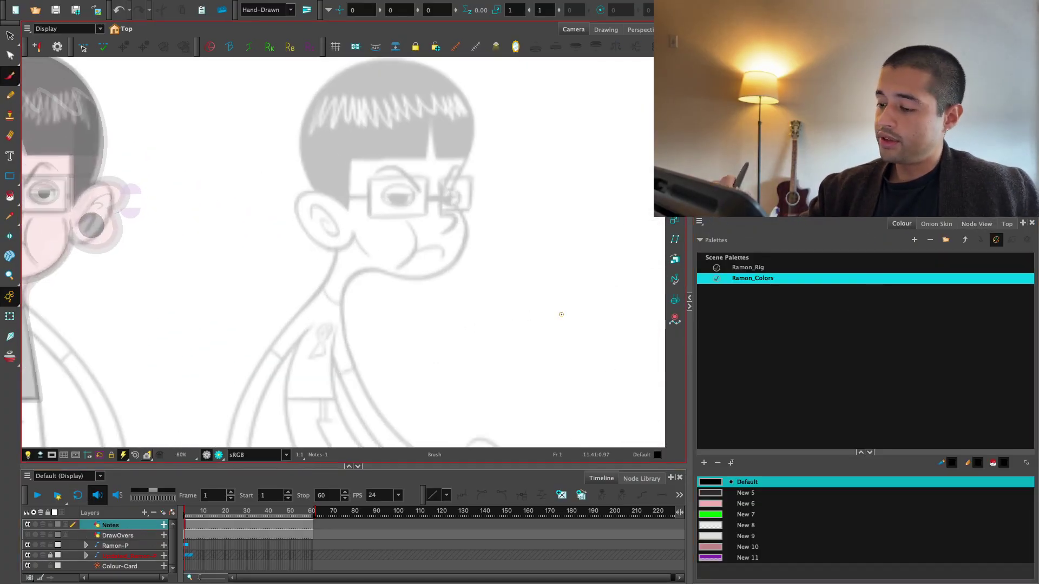
scroll(487, 266, "down", 4)
scroll(349, 336, "up", 6)
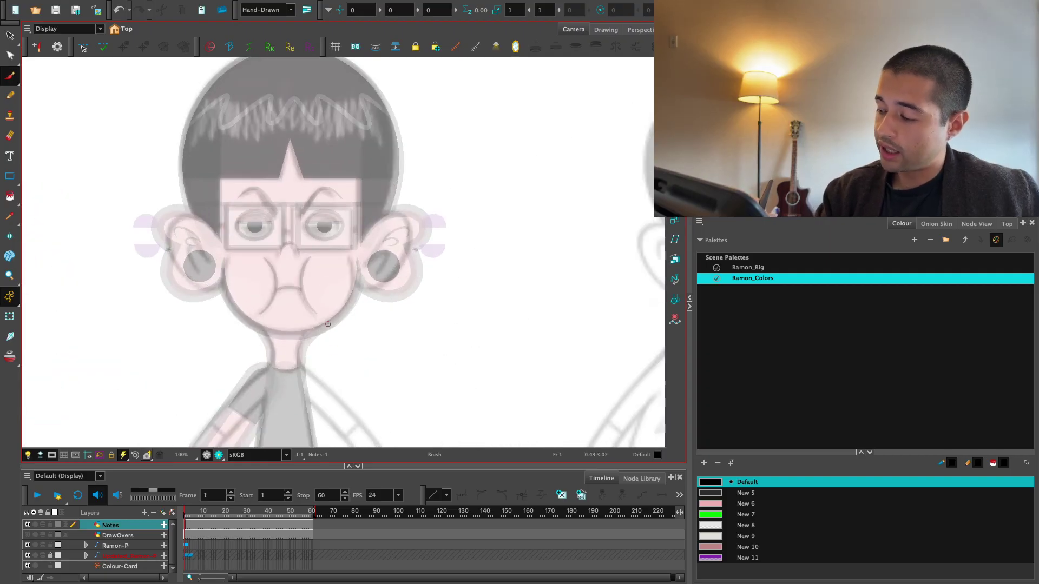
mouse_move(323, 368)
left_mouse_down()
mouse_move(308, 339)
mouse_move(404, 311)
mouse_move(304, 359)
mouse_move(484, 242)
mouse_move(354, 341)
mouse_move(542, 179)
mouse_move(490, 184)
mouse_move(504, 172)
mouse_move(524, 211)
left_mouse_up()
key("1")
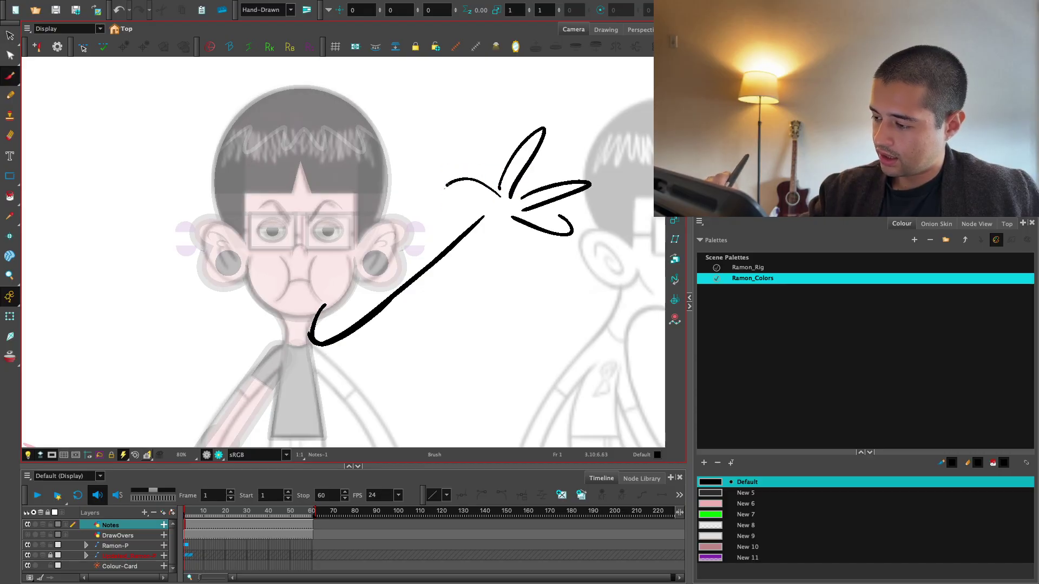
key("1")
mouse_move(492, 211)
left_mouse_down()
mouse_move(337, 324)
mouse_move(406, 260)
left_mouse_up()
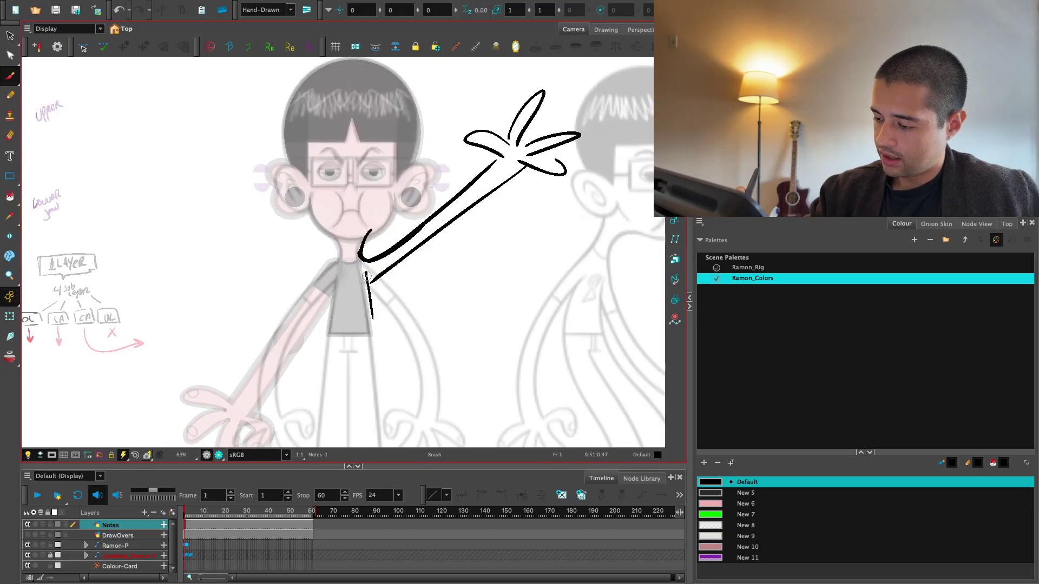
key("2")
key("1")
Copy the sketched raised arm, flip the copy horizontally and place it at the opposite shoulder
key("alt+s")
mouse_move(588, 203)
left_mouse_down()
mouse_move(417, 290)
mouse_move(586, 184)
mouse_move(523, 185)
left_mouse_up()
key("super+c")
key("super+v")
key("4")
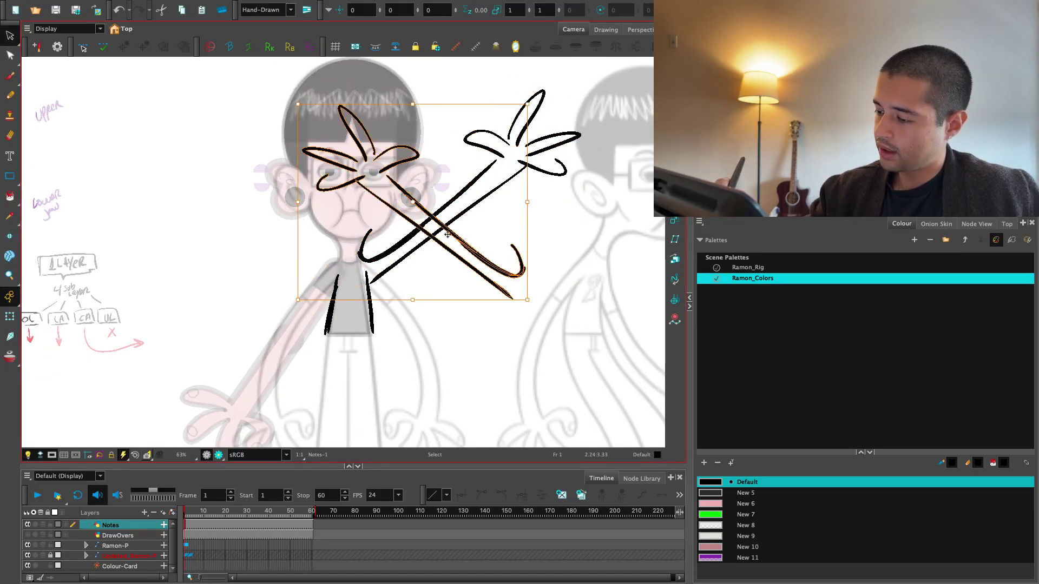
left_click_drag(466, 247, 283, 237)
left_click(521, 210)
Examine how the two sketched raised arms meet the neck and shoulders of the front-view character
key("2")
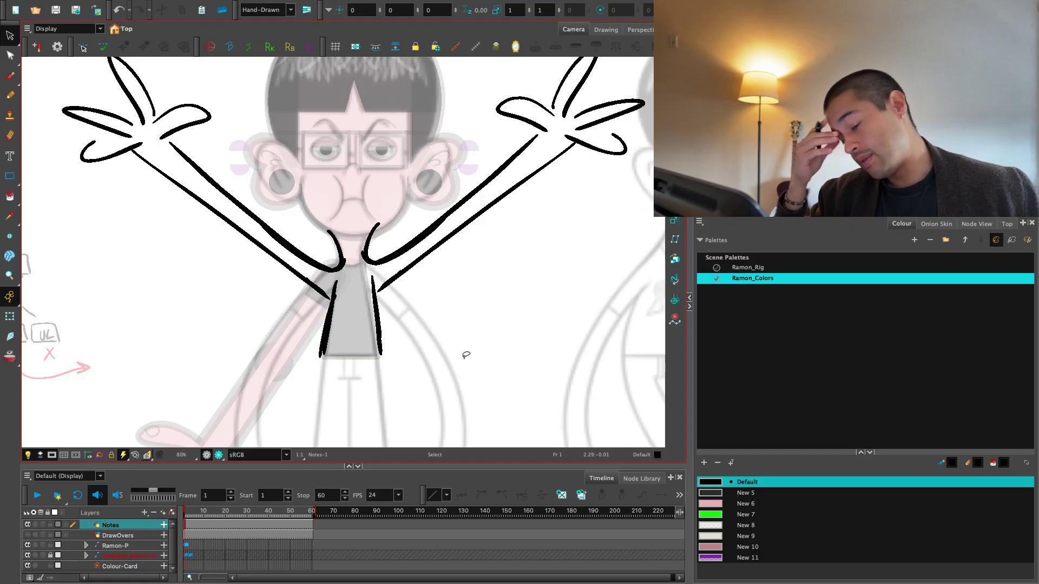
key("2")
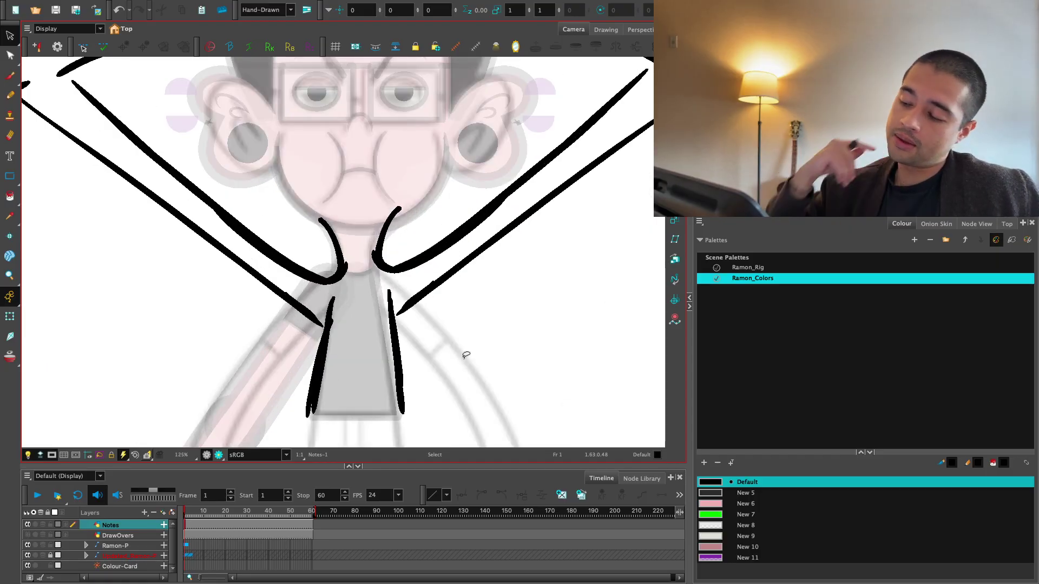
key("1")
key("1")
key("1")
key("2")
key("2")
key("2")
right_click(337, 263)
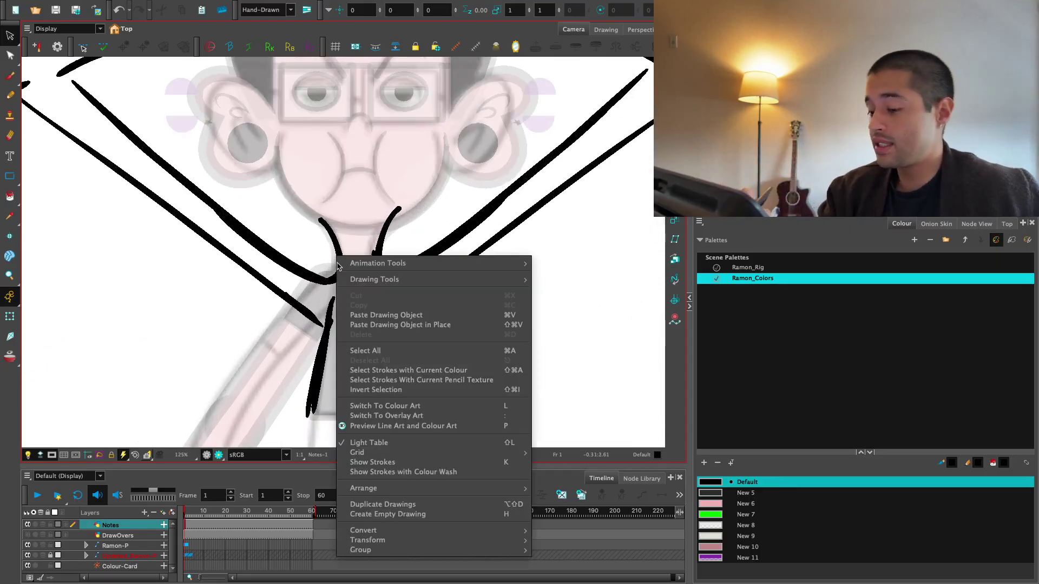
key("Escape")
Select the original-colour arm sketch over the already rigged arm's side, nudge it slightly against the shoulder and deselect it
key("1")
left_click_drag(239, 139, 329, 295)
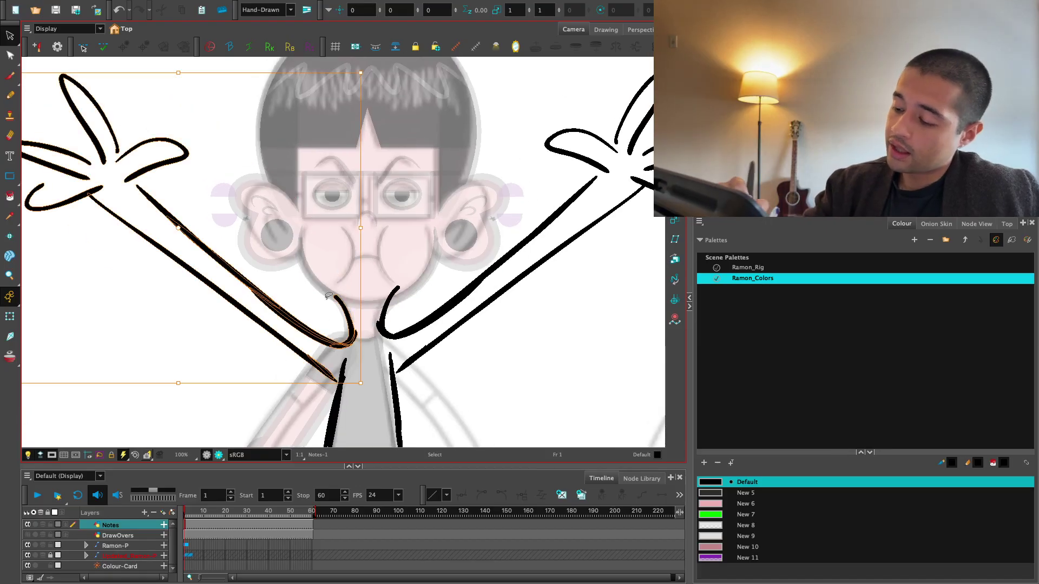
left_click_drag(351, 342, 347, 333)
left_click(512, 225)
Brush a bent raised arm with its hand over the face of the three-quarter-view character
key("1")
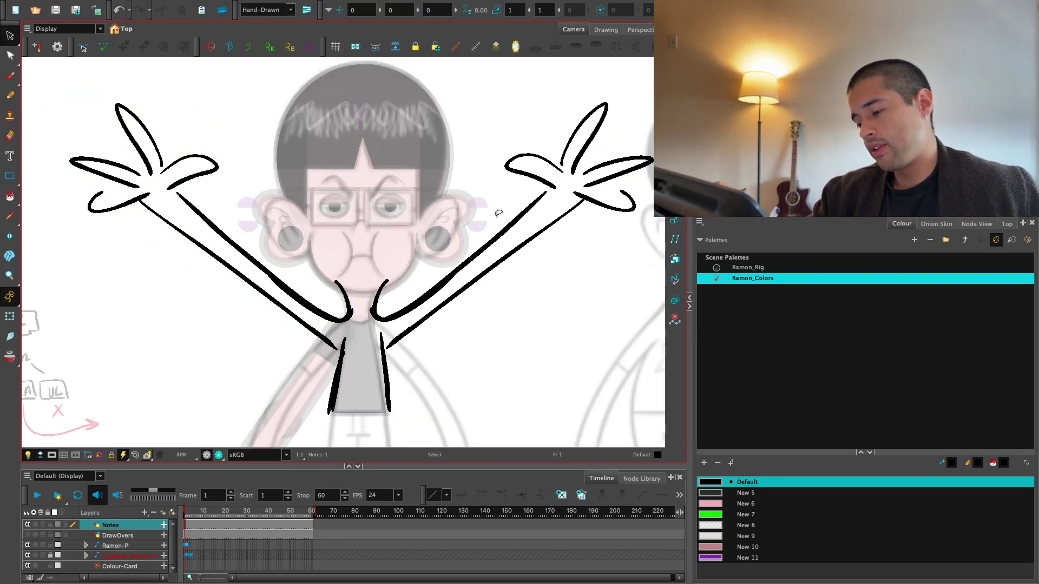
key("1")
key("1")
key("alt+b")
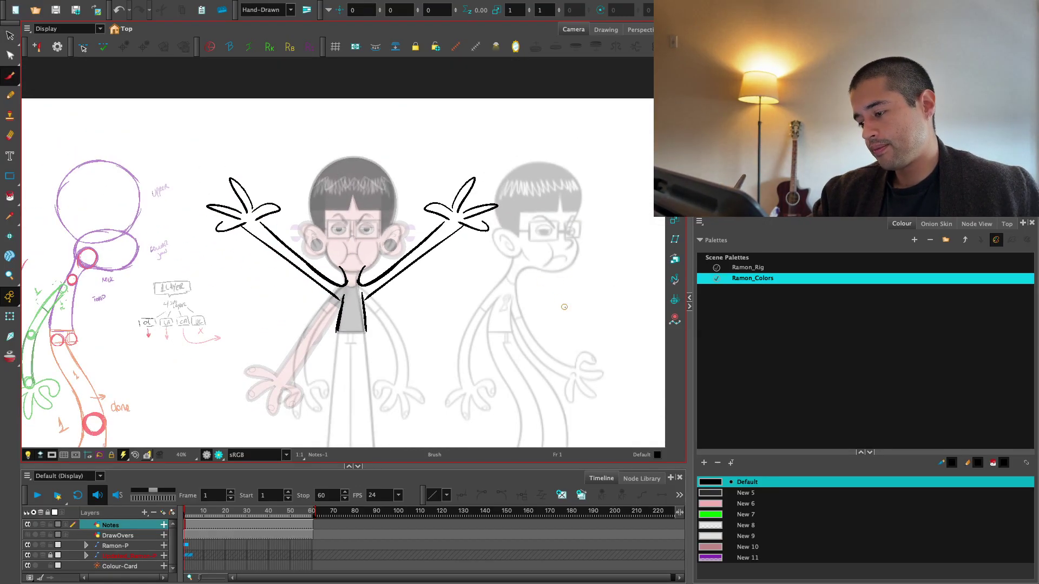
key("2")
key("2")
mouse_move(424, 341)
left_mouse_down()
mouse_move(378, 290)
mouse_move(365, 289)
mouse_move(362, 303)
left_mouse_up()
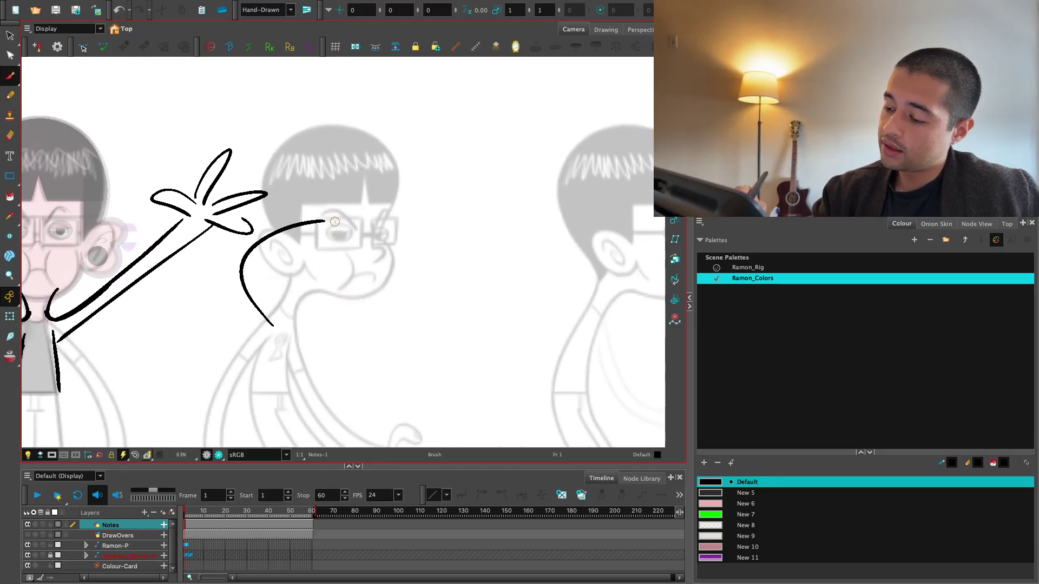
left_click_drag(361, 209, 385, 214)
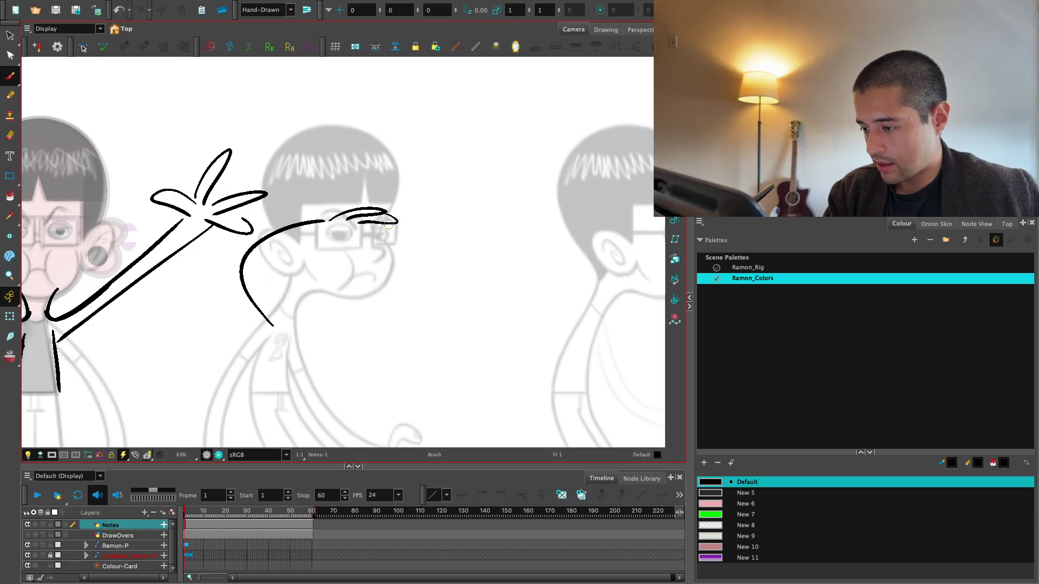
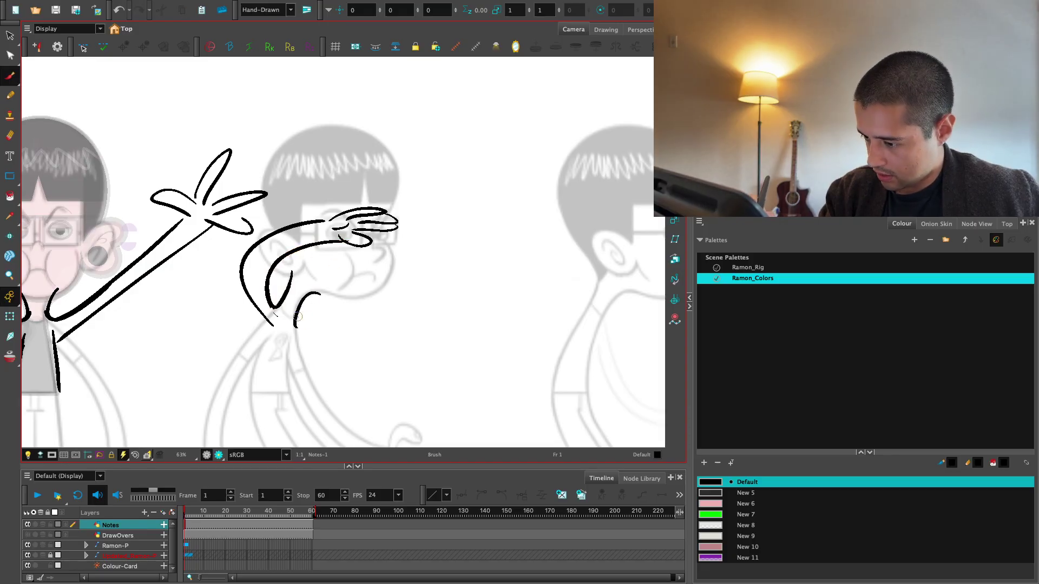
Brush a second arm reaching forward and down from the three-quarter character's shoulder, ending in an open hand
left_click_drag(379, 367, 390, 336)
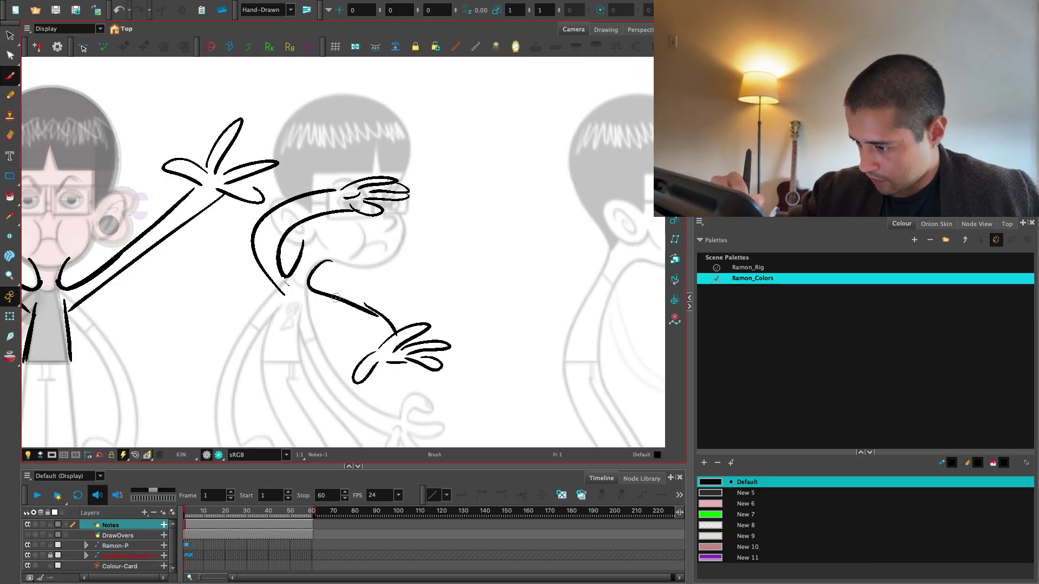
left_click_drag(307, 302, 375, 356)
Compare the arm sketches on the front and three-quarter characters at the shoulders
key("1")
key("1")
key("1")
key("1")
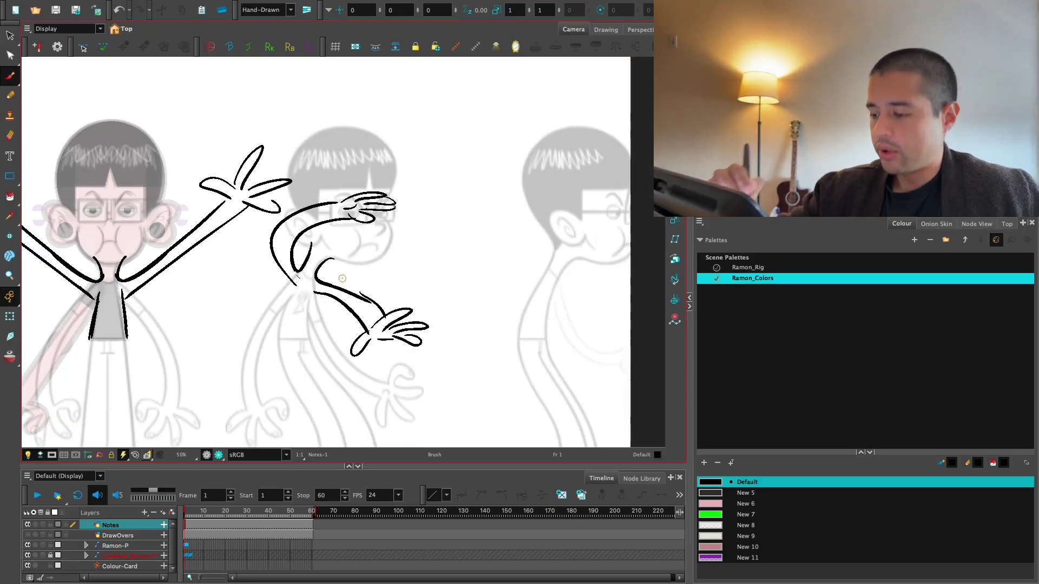
scroll(254, 297, "up", 3)
scroll(255, 297, "down", 4)
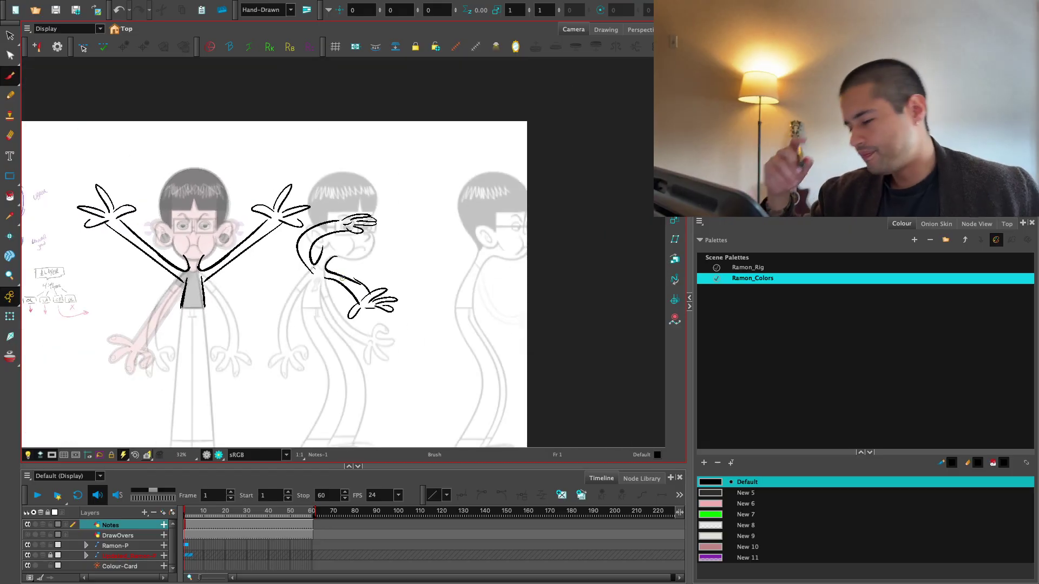
scroll(255, 298, "up", 1)
scroll(359, 372, "up", 3)
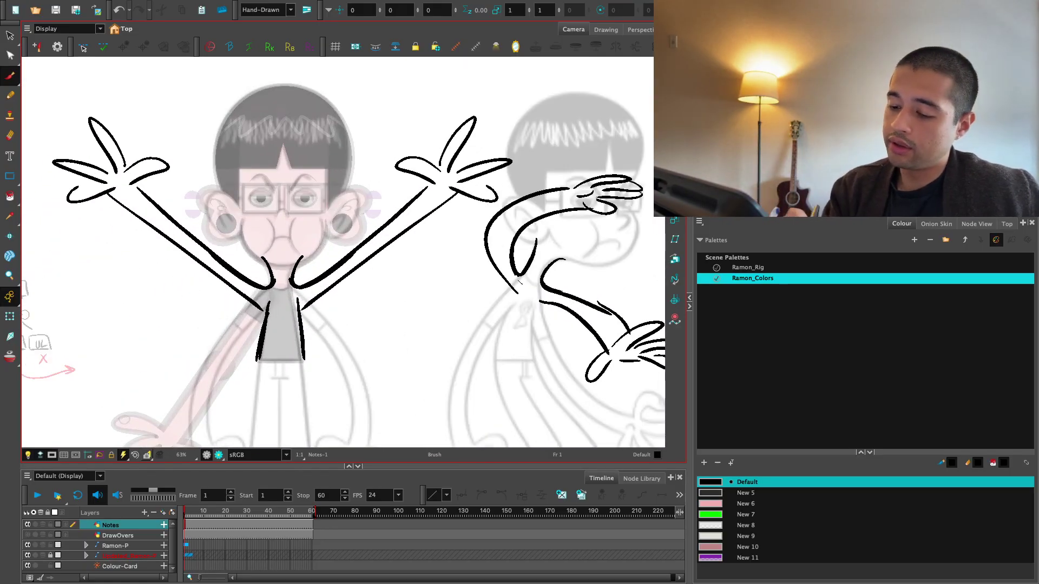
scroll(494, 325, "down", 3)
Select all the arm sketches on the Notes layer and move them sideways, clear of the front-view character
key("alt+s")
key("ctrl+a")
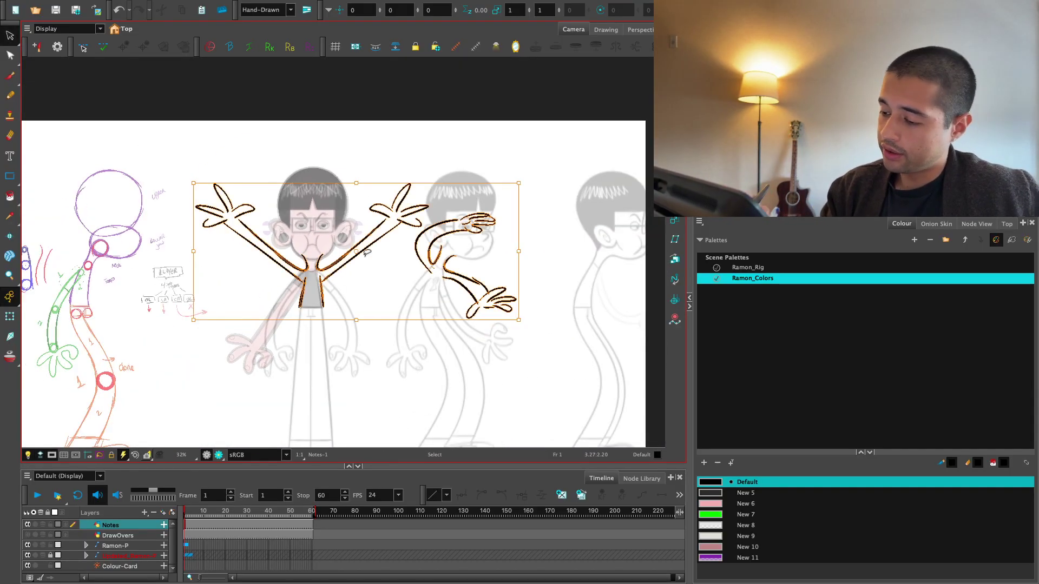
left_click_drag(311, 251, 478, 159)
key("ctrl+z")
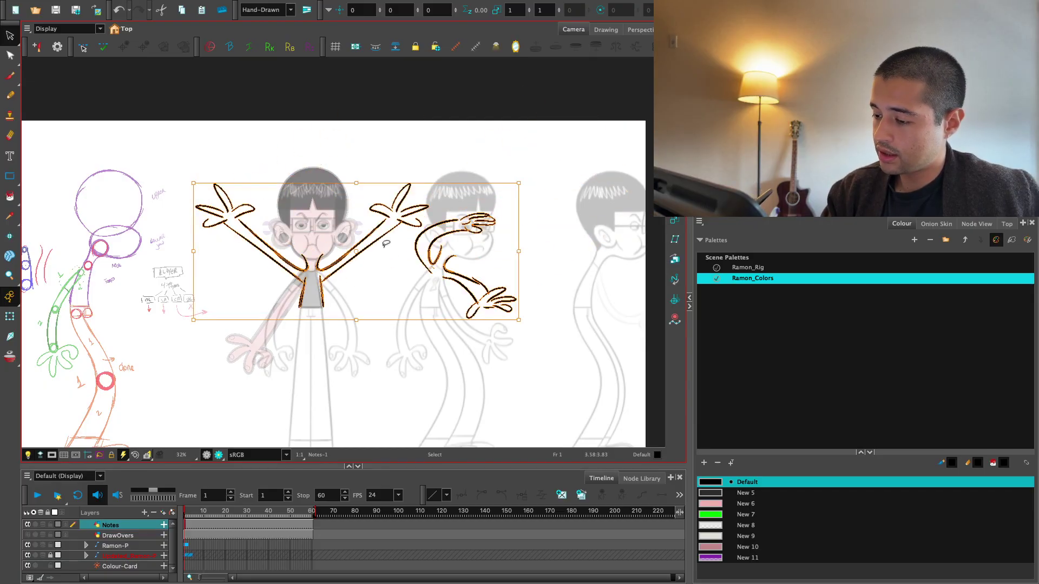
left_click_drag(386, 244, 559, 237)
Select the front-view character's whole arm with the Transform tool and bring up its nodes in the Node View
scroll(386, 362, "up", 2)
scroll(319, 303, "up", 4)
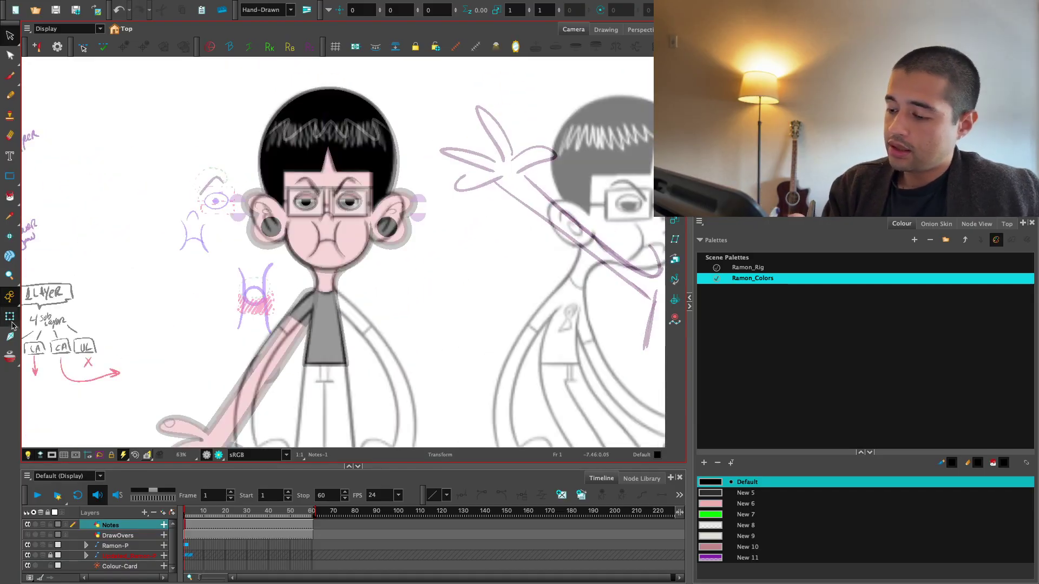
key("shift+t")
left_click(313, 332)
left_click(323, 331)
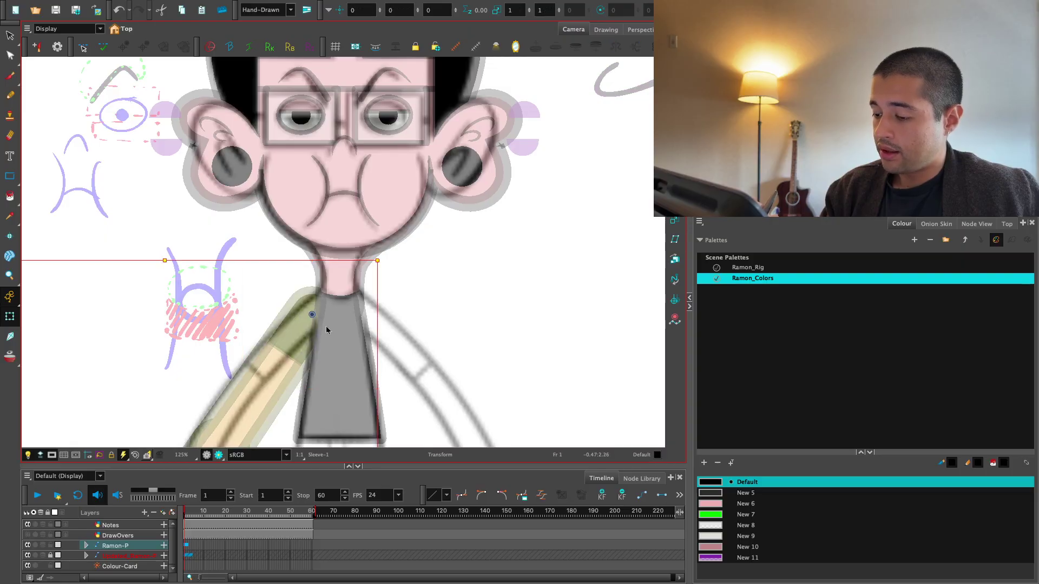
scroll(325, 341, "down", 2)
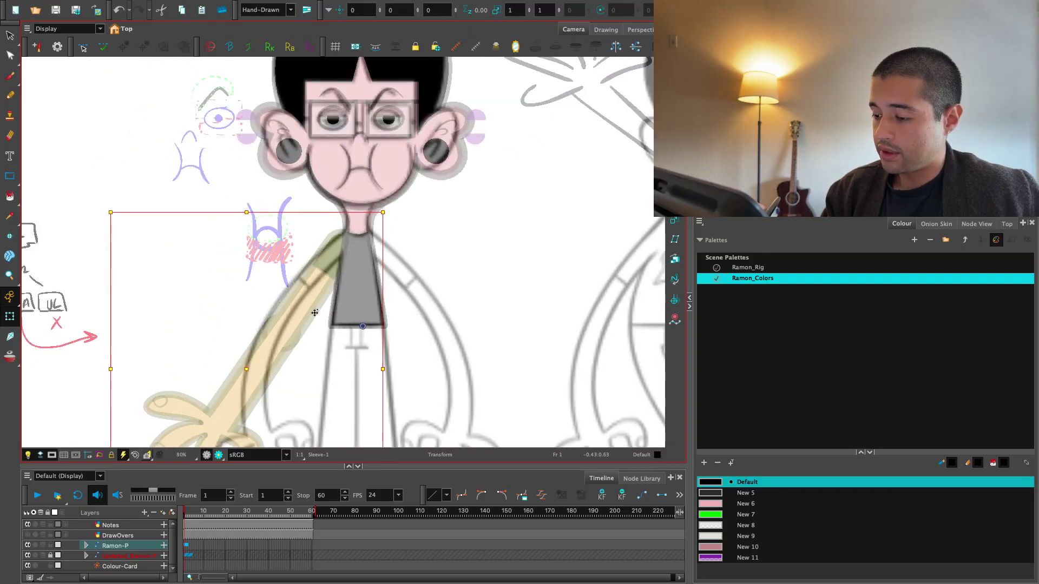
left_click(977, 223)
scroll(758, 433, "down", 2)
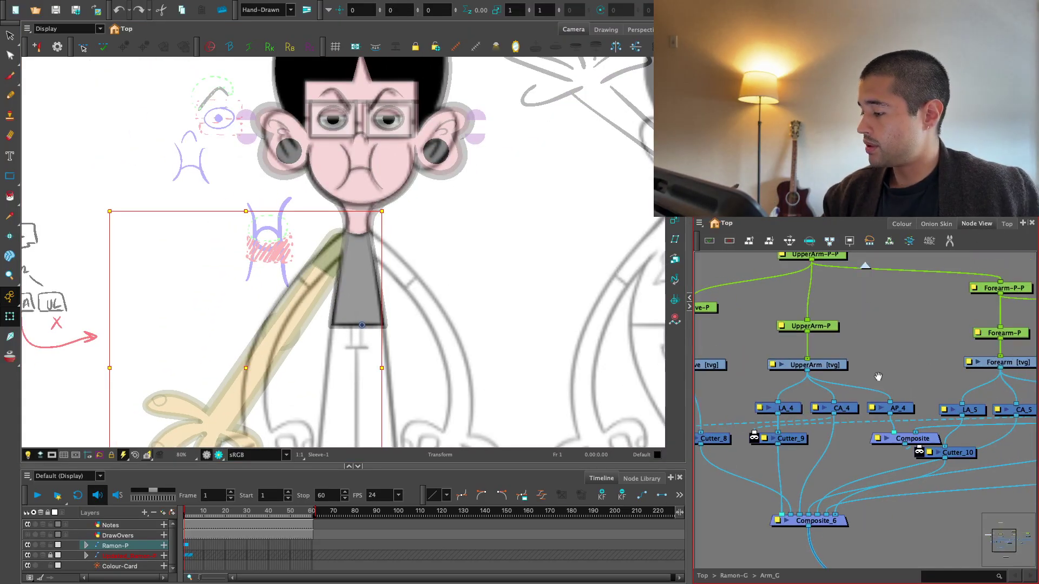
scroll(408, 417, "down", 1)
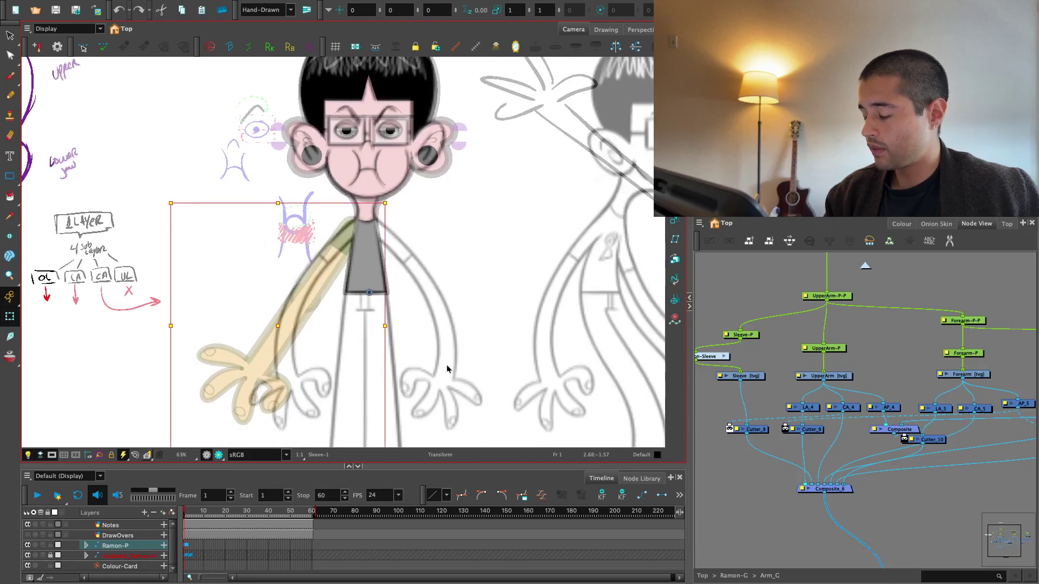
Check which part the UpperArm-P peg controls by selecting it, and clear the selection
left_click(836, 378)
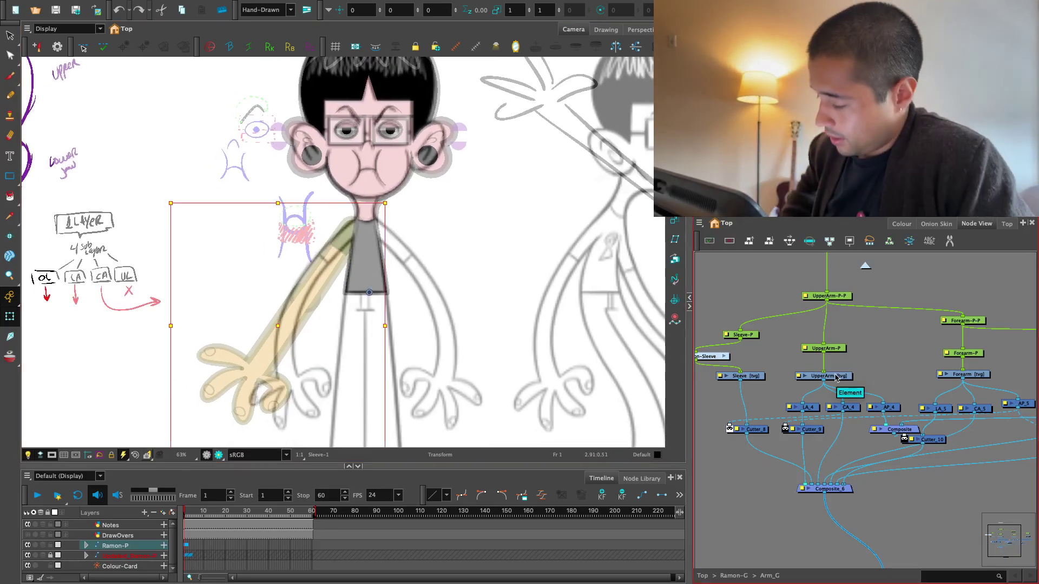
left_click(824, 348)
scroll(866, 349, "up", 2)
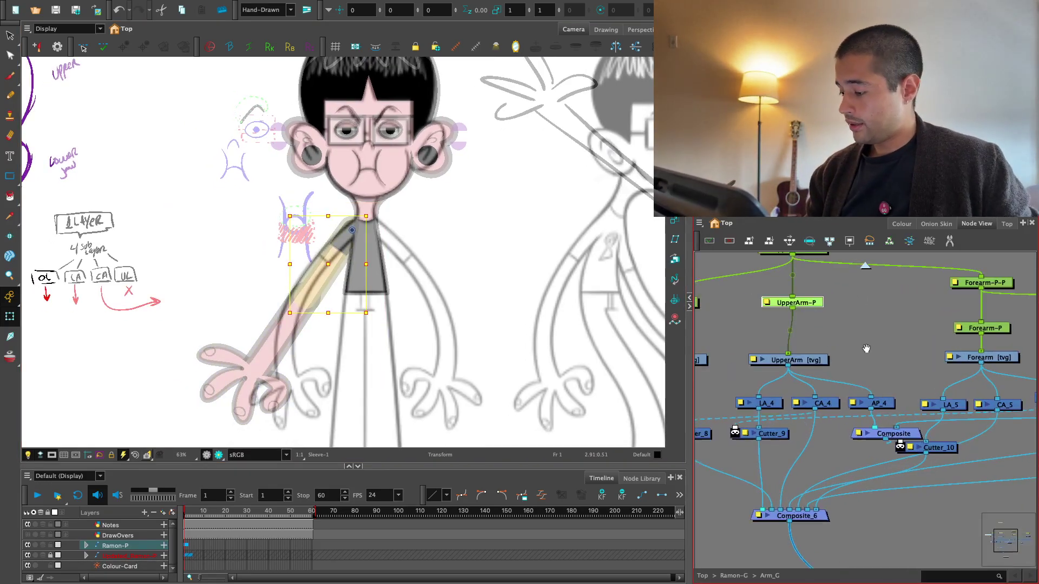
scroll(867, 348, "down", 1)
left_click(860, 339)
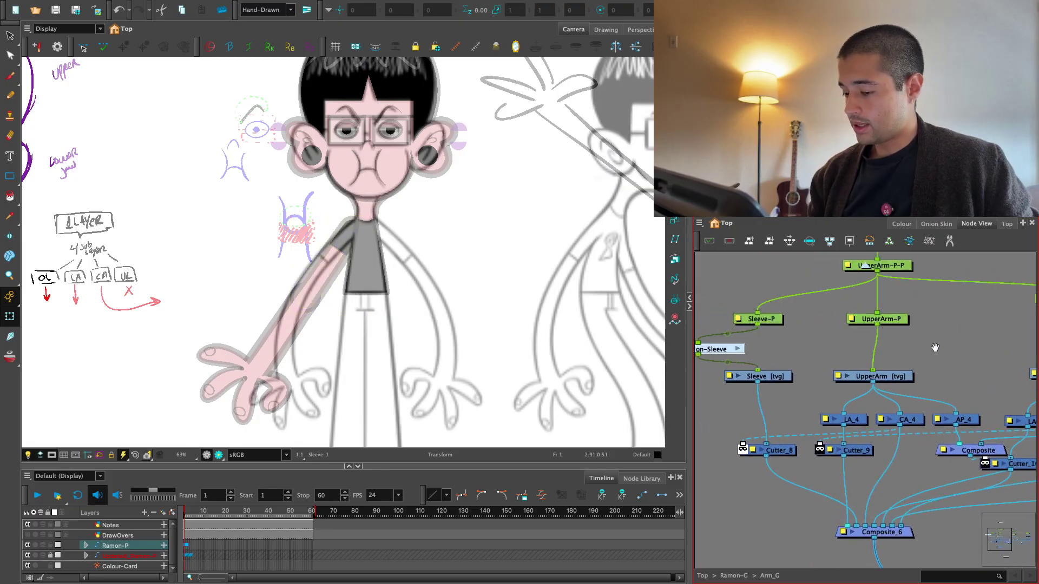
Paste a display node into the arm group and connect it beneath the UpperArm drawing
scroll(844, 357, "up", 2)
key("ctrl+v")
left_click_drag(887, 352, 709, 417)
left_click_drag(747, 403, 871, 376)
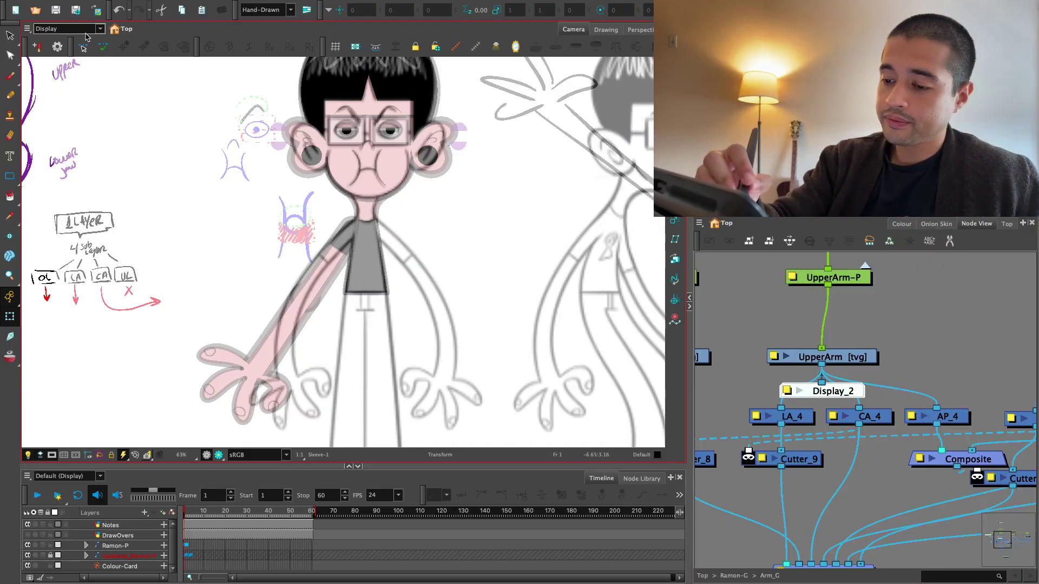
Switch the Camera view to Display_2 and select the isolated upper arm drawing
left_click(76, 28)
left_click(77, 61)
left_click(327, 264)
scroll(914, 330, "up", 2)
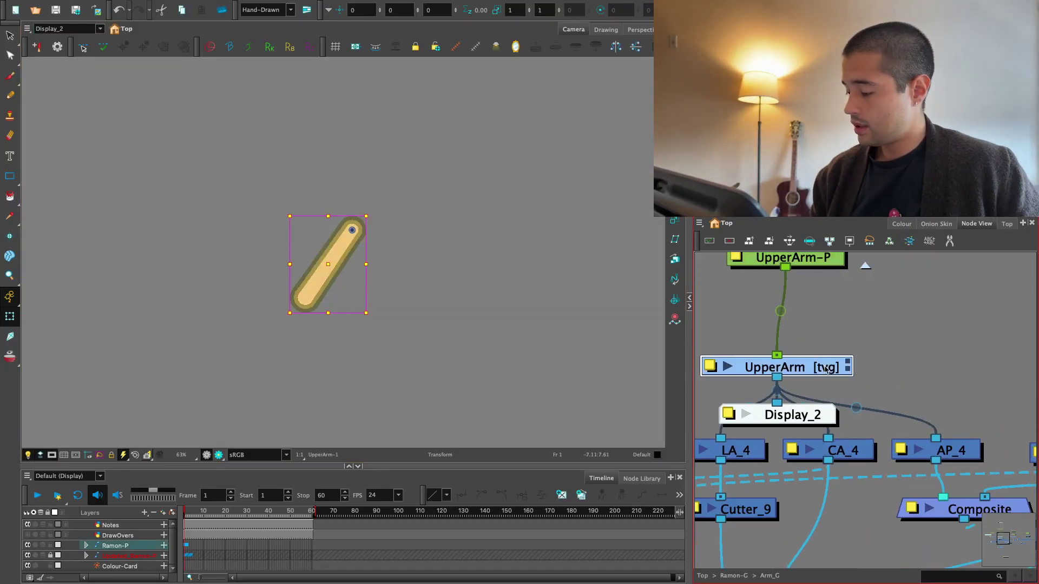
Create a new deformation for the UpperArm drawing with the Rigging tool
left_click(719, 366)
left_click(761, 529)
left_click(761, 529)
left_click(797, 572)
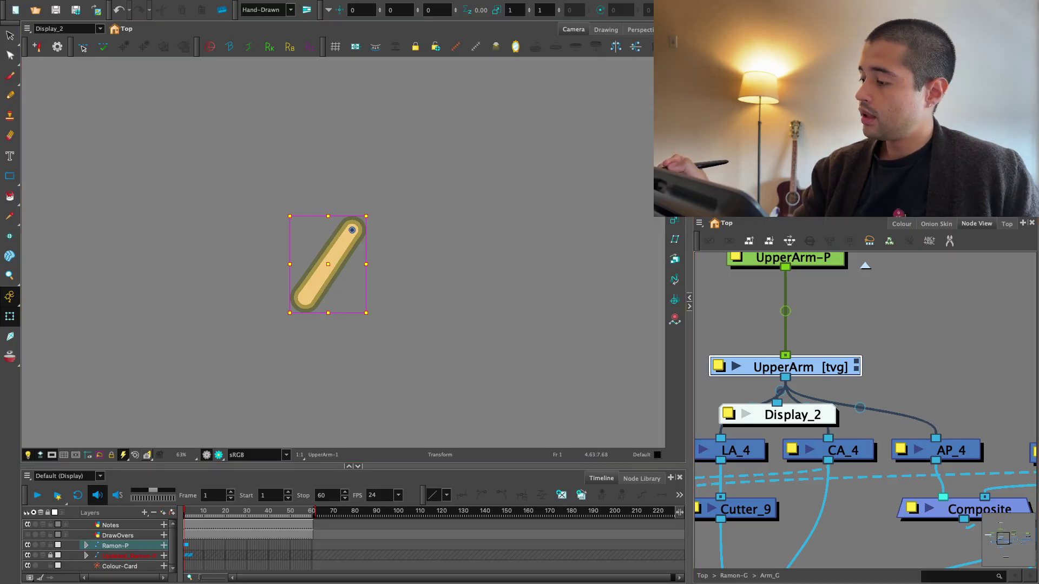
left_click(352, 230)
Place curve deformation points from the upper arm's shoulder end along its torso-facing edge to the elbow end
scroll(600, 248, "up", 4)
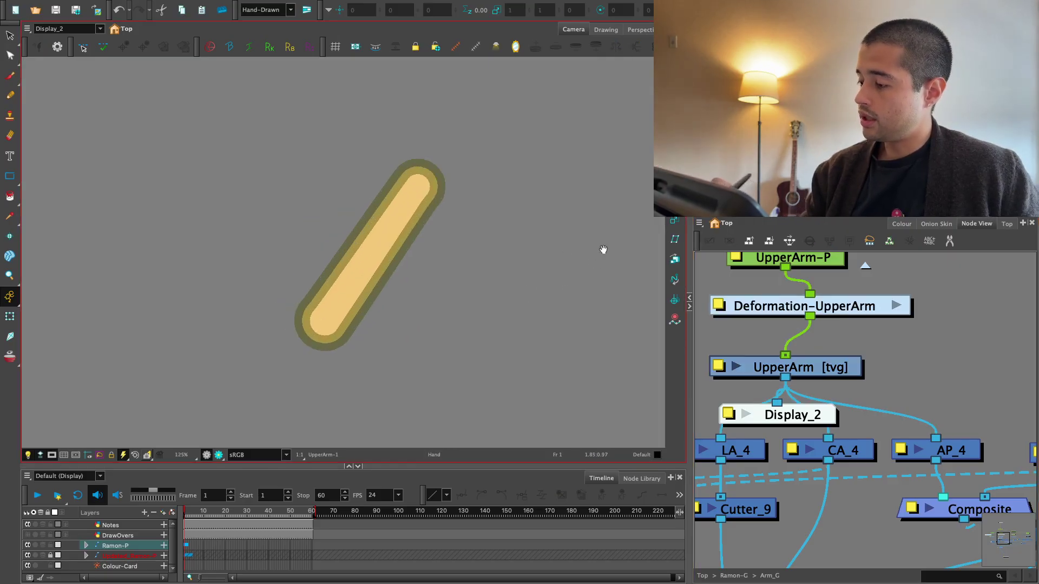
scroll(507, 194, "up", 2)
scroll(476, 119, "down", 1)
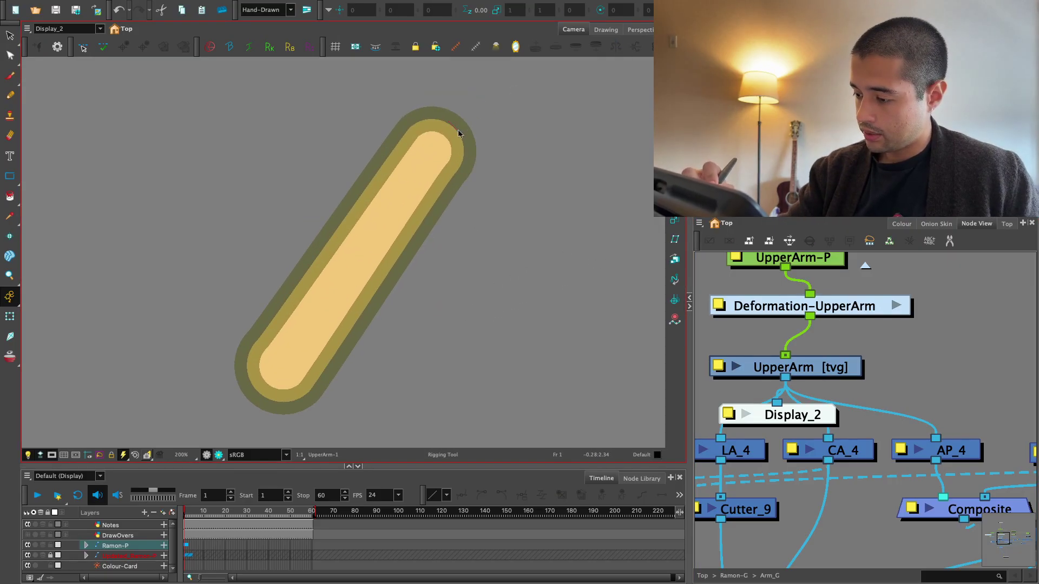
scroll(434, 228, "up", 1)
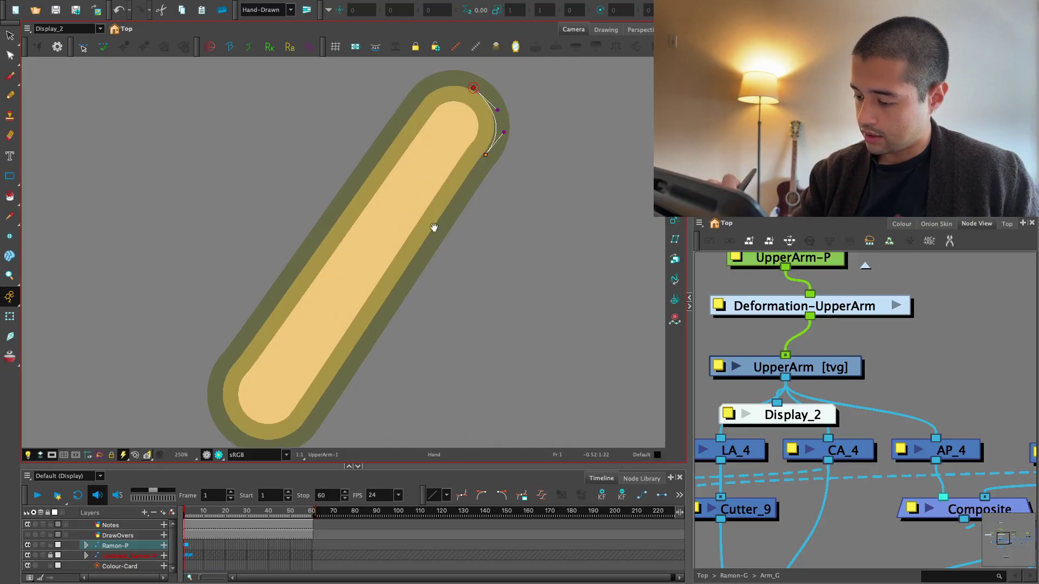
left_click(385, 306)
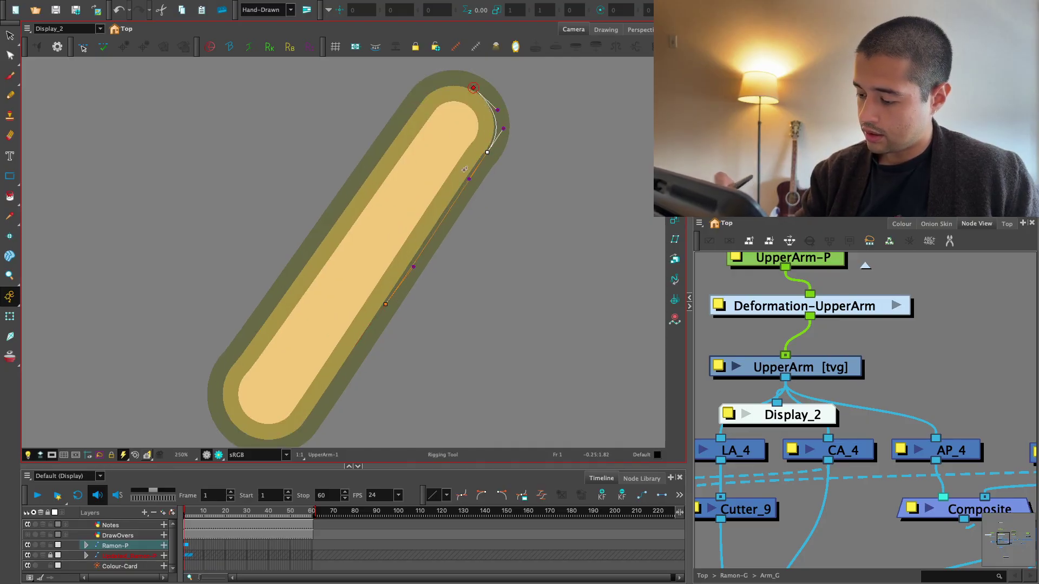
left_click(299, 436)
Continue the deformation curve around the elbow end and up the outer edge, closing it at the shoulder's starting point
scroll(304, 375, "down", 3)
scroll(305, 374, "left", 3)
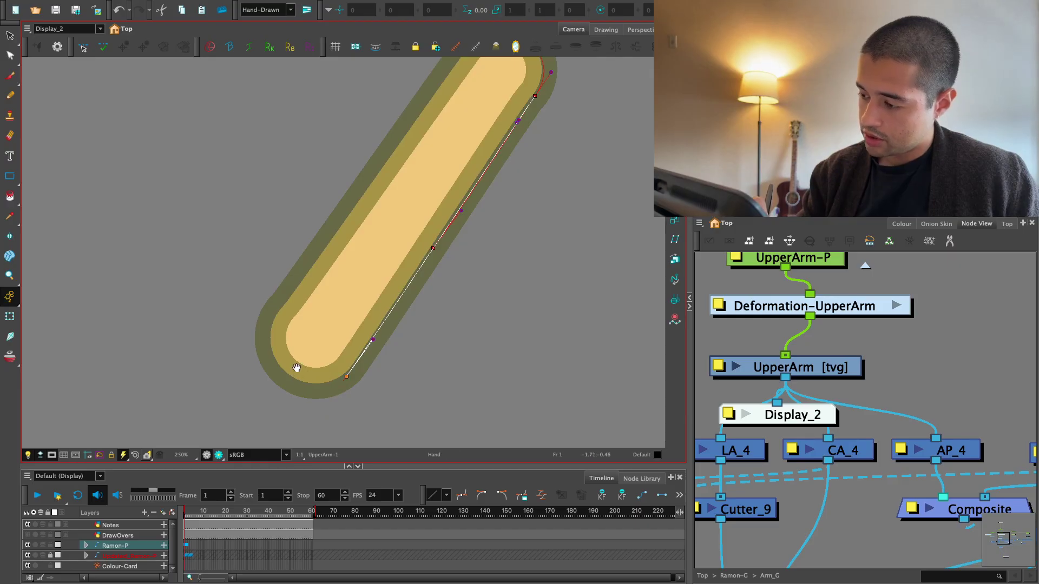
scroll(297, 368, "up", 1)
left_click(283, 384)
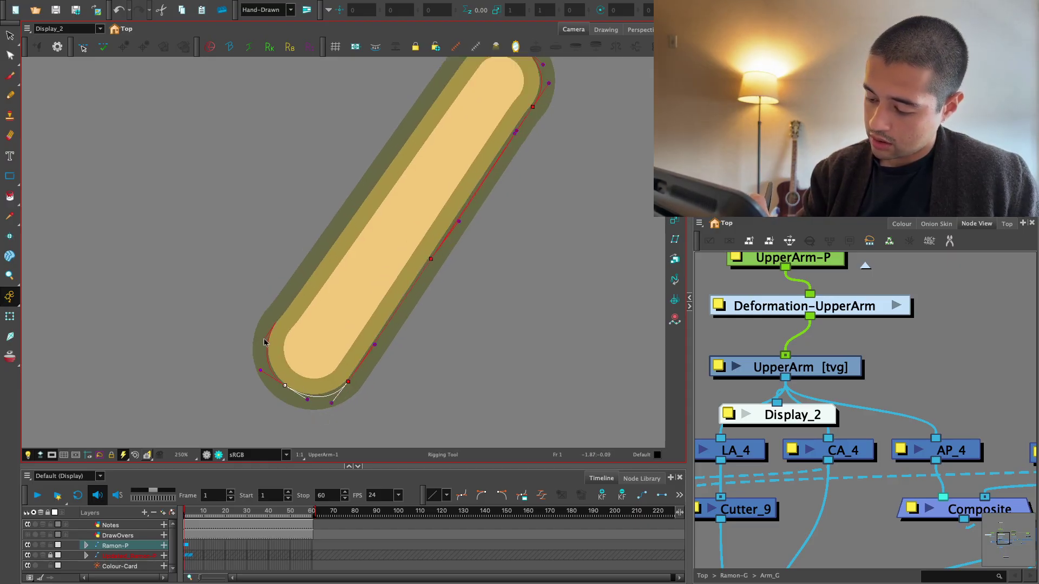
scroll(303, 303, "up", 2)
scroll(348, 254, "up", 3)
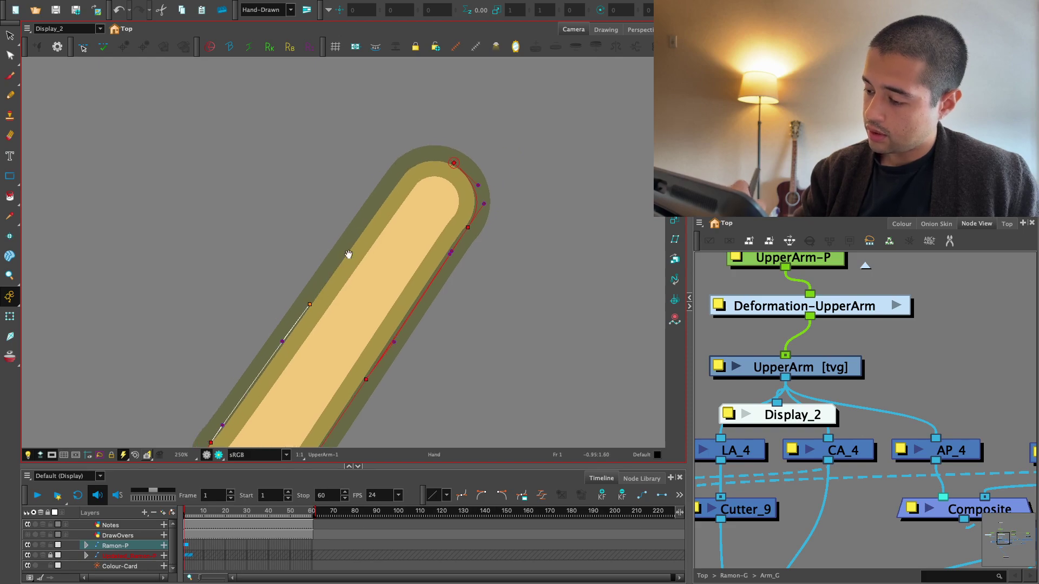
left_click(452, 163)
left_click(389, 189)
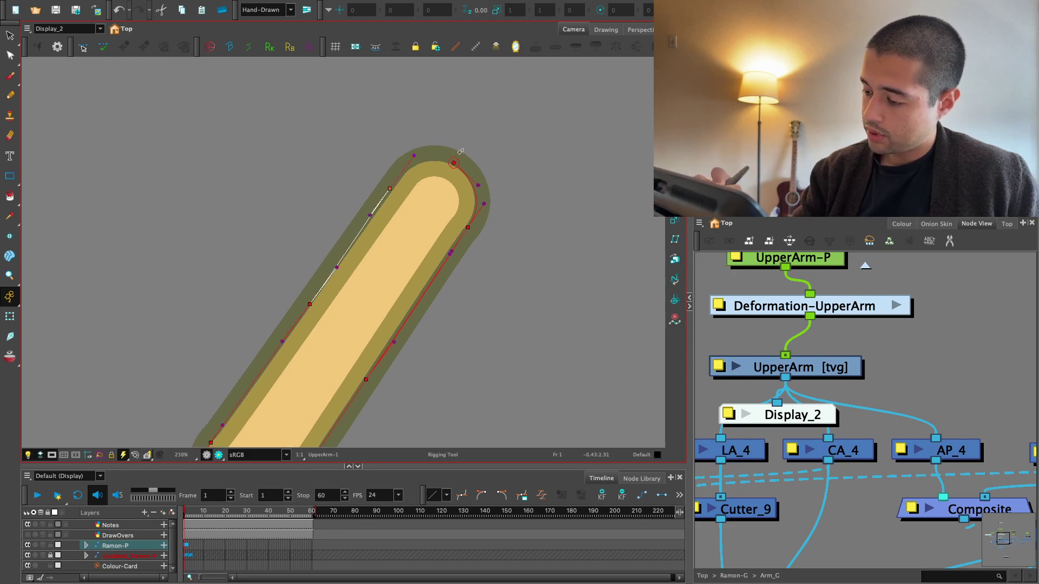
scroll(430, 157, "down", 2)
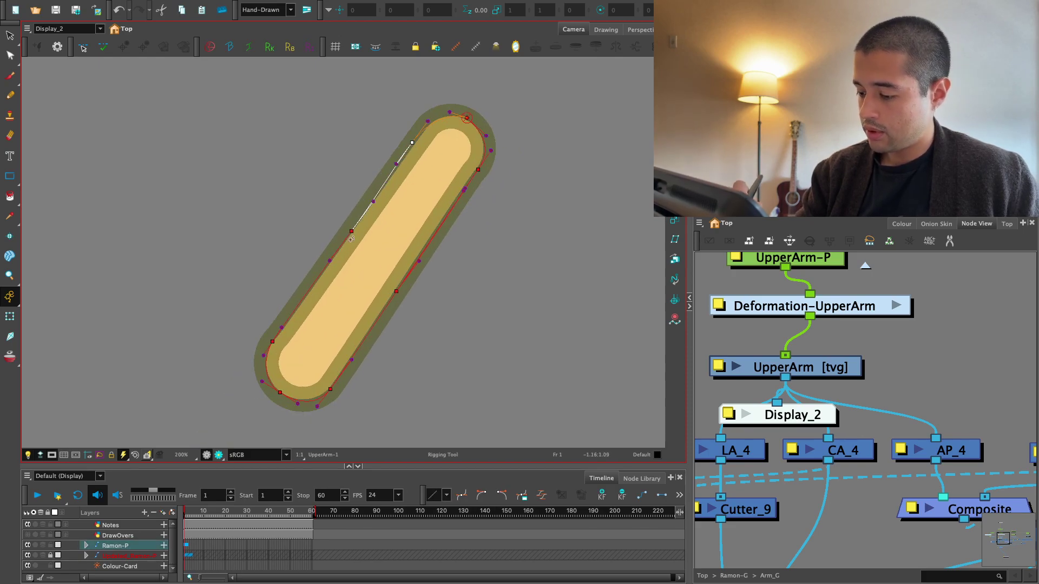
Try to reposition the middle deformation points on the upper arm's outer and torso-facing edges
left_click(370, 204)
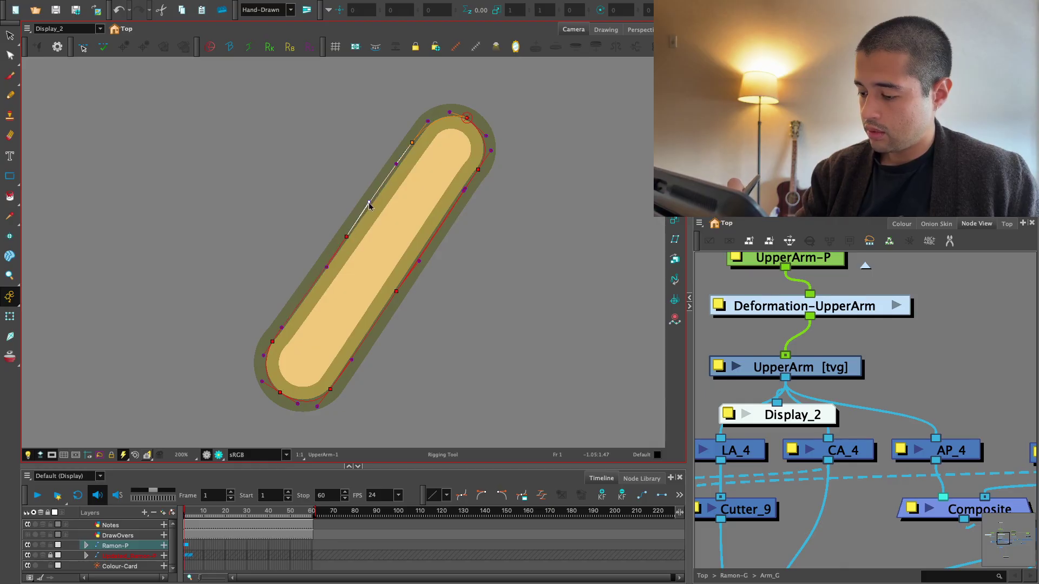
left_click(404, 284)
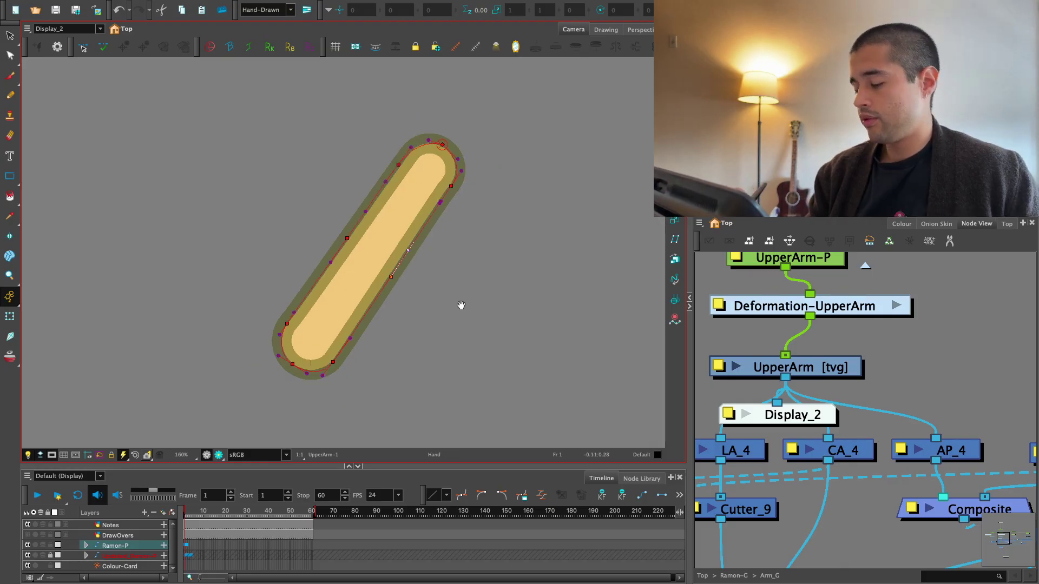
scroll(431, 259, "up", 1)
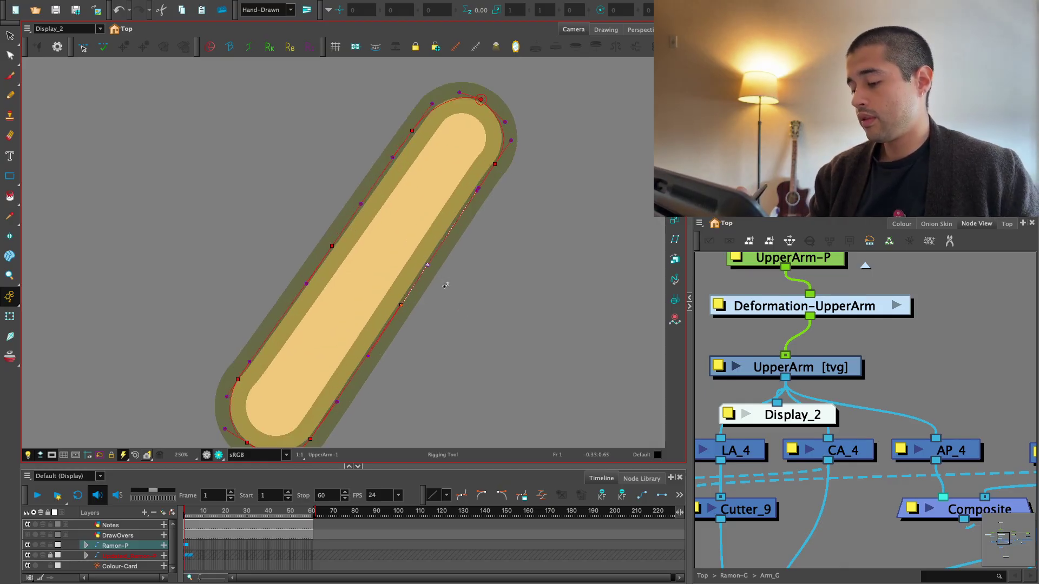
left_click(413, 310)
left_click_drag(437, 317, 438, 315)
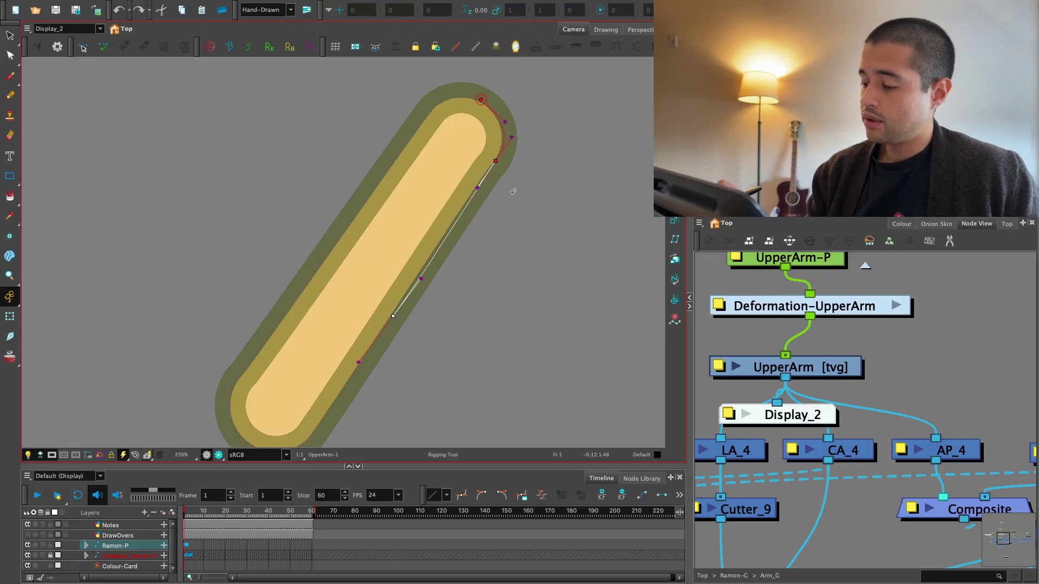
Redraw the upper arm's deformation curve from the shoulder end along the torso-facing edge to the elbow end
left_click(437, 279)
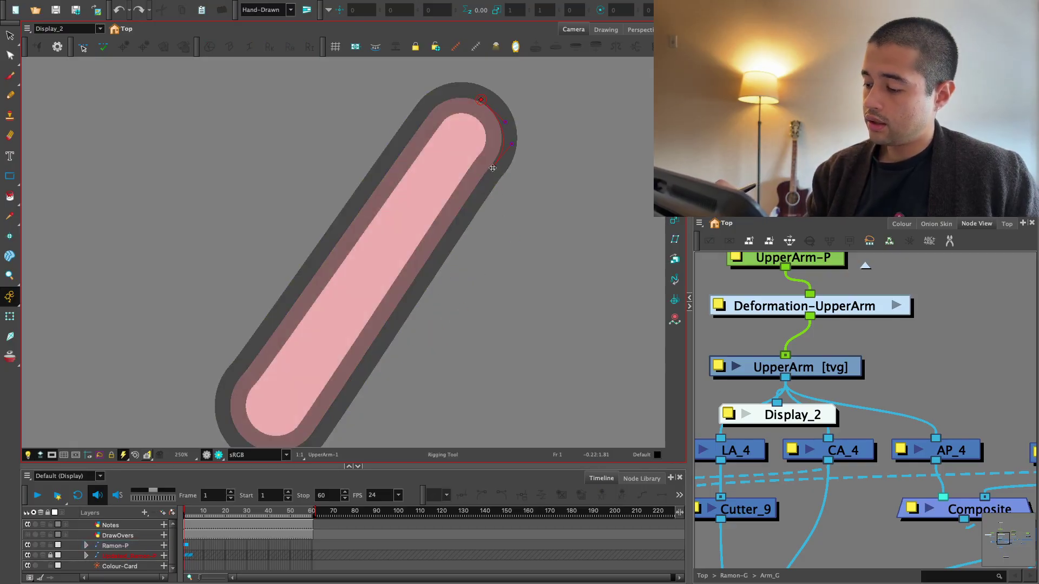
left_click(493, 169)
left_click(388, 320)
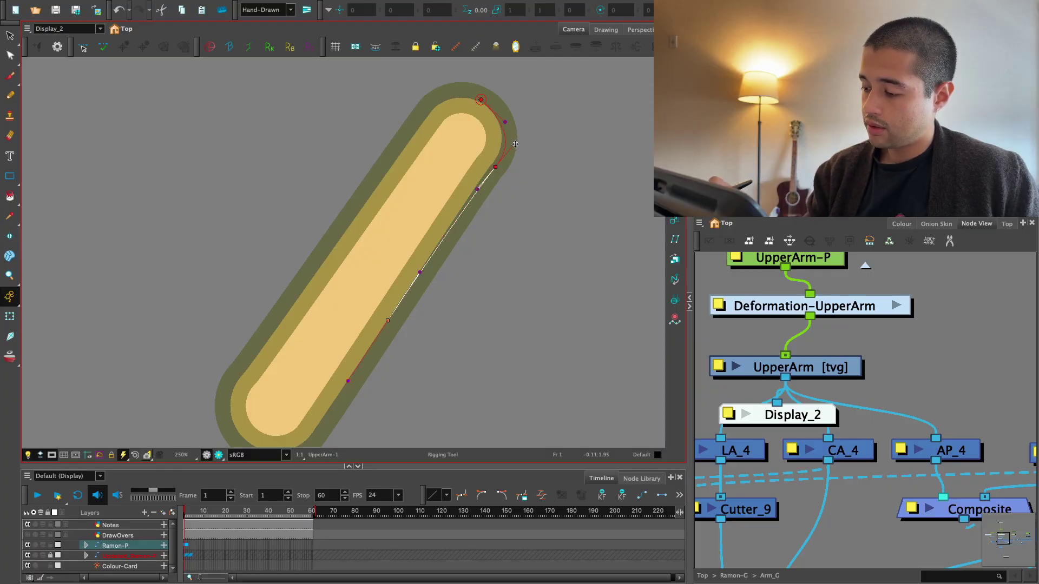
left_click_drag(515, 144, 511, 141)
scroll(388, 331, "down", 2)
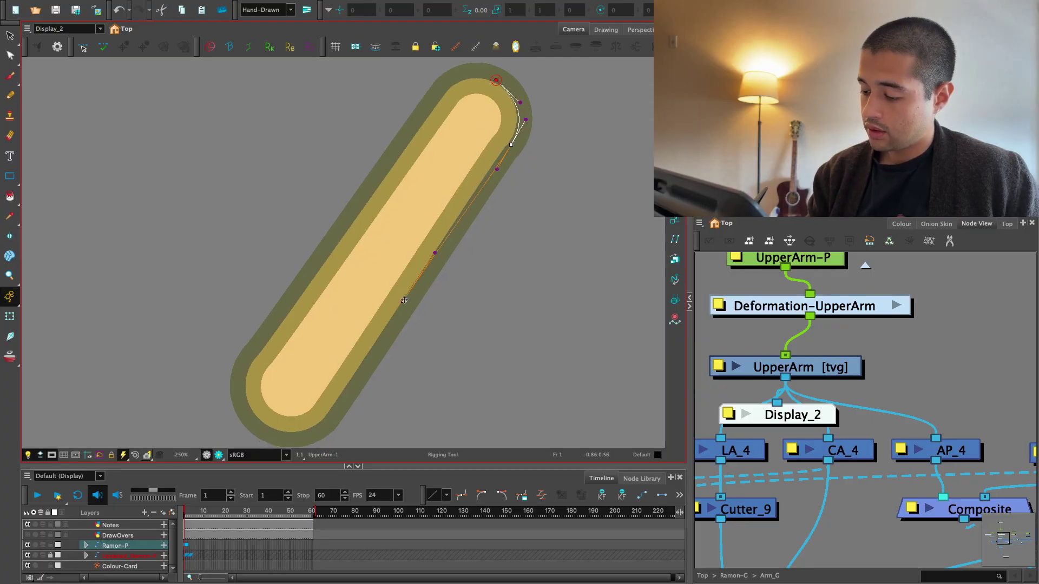
left_click(319, 426)
left_click_drag(321, 426, 361, 373)
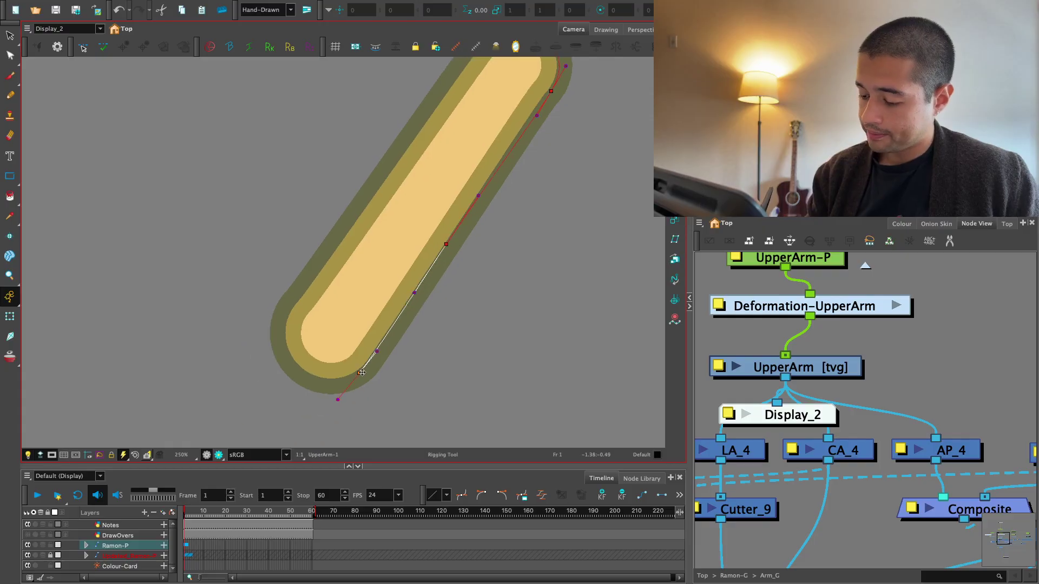
Continue the upper arm's deformation curve around the elbow end and up the outer edge to the shoulder end
left_click(302, 372)
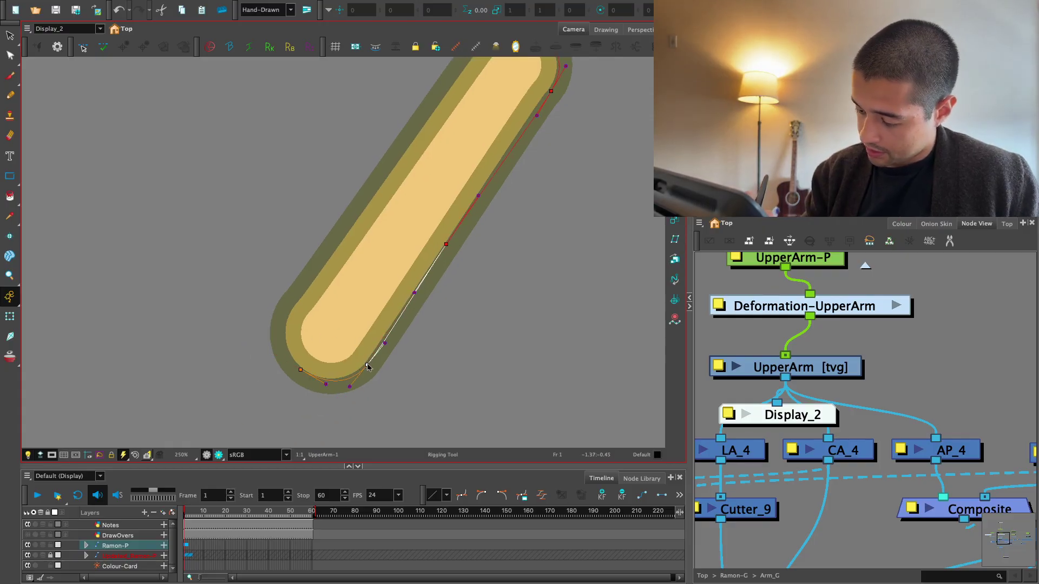
left_click_drag(345, 244, 282, 350)
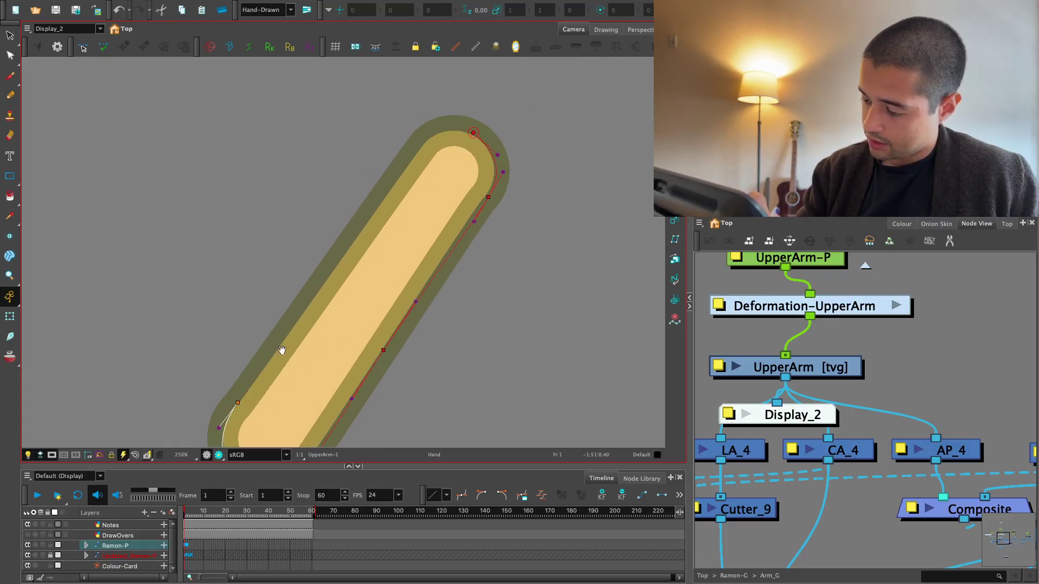
left_click(320, 288)
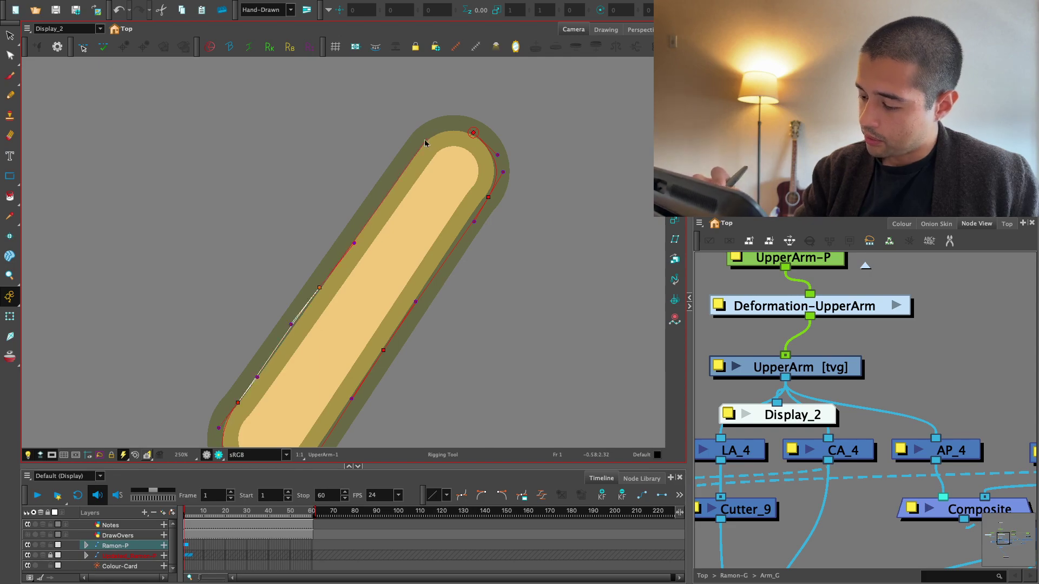
left_click(426, 140)
scroll(395, 204, "up", 2)
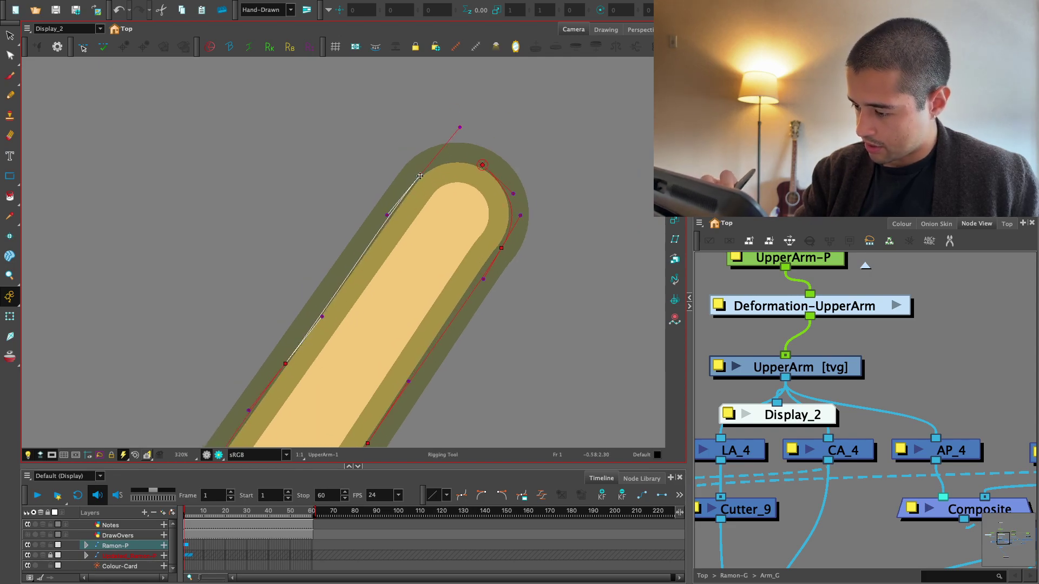
Close the deformation curve at its starting point and adjust the handles to follow the upper arm's rounded shoulder end
left_click_drag(481, 165, 492, 170)
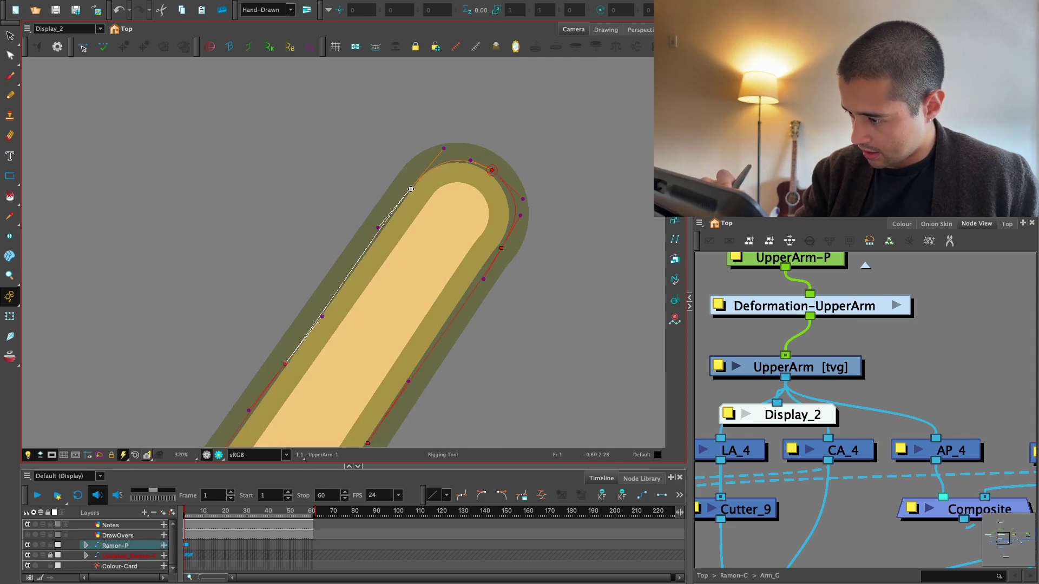
left_click_drag(500, 249, 502, 247)
key("1")
key("1")
key("1")
key("2")
key("2")
key("2")
key("2")
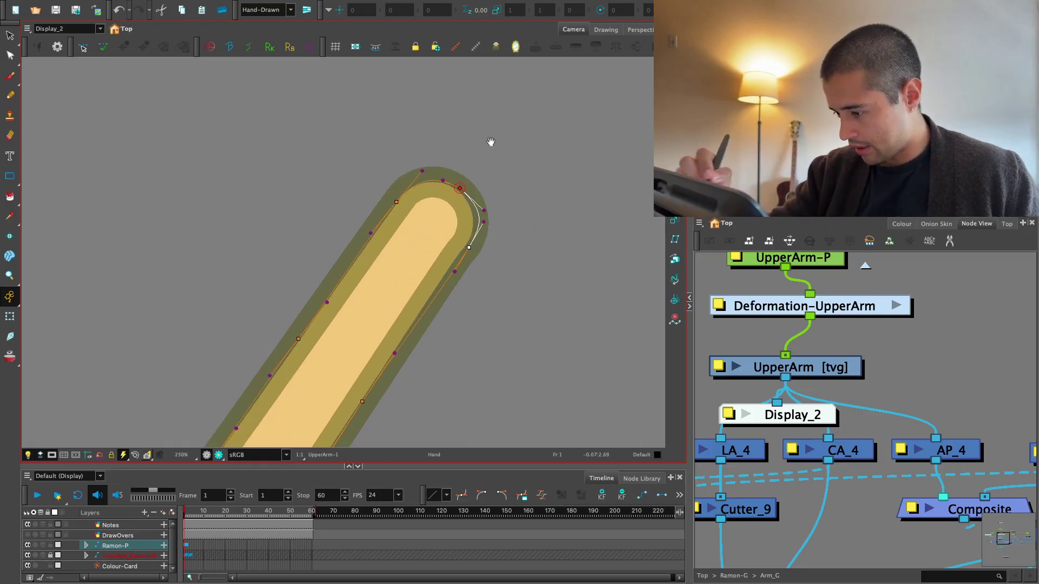
left_click_drag(492, 141, 424, 145)
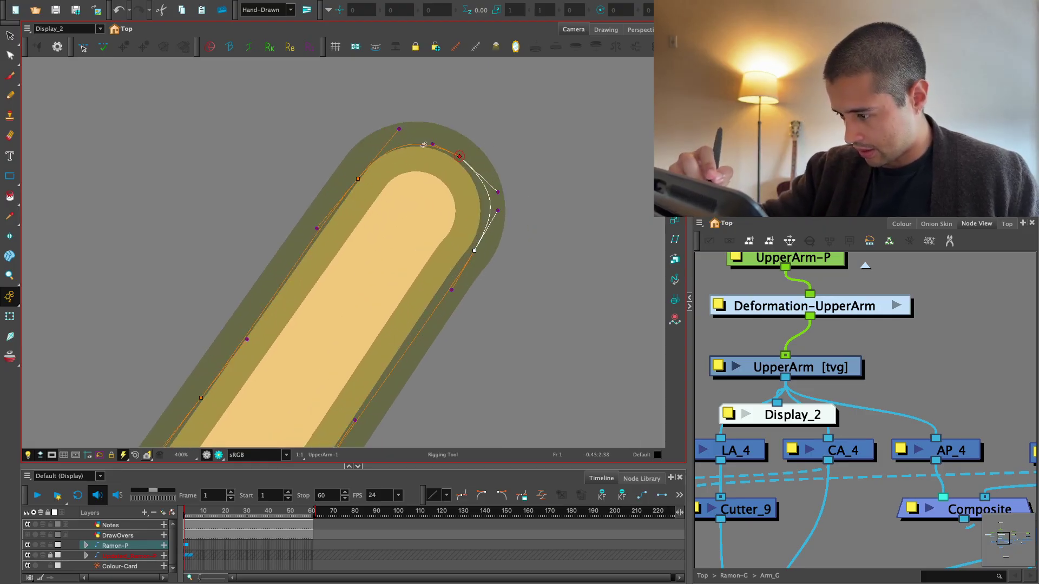
key("1")
key("1")
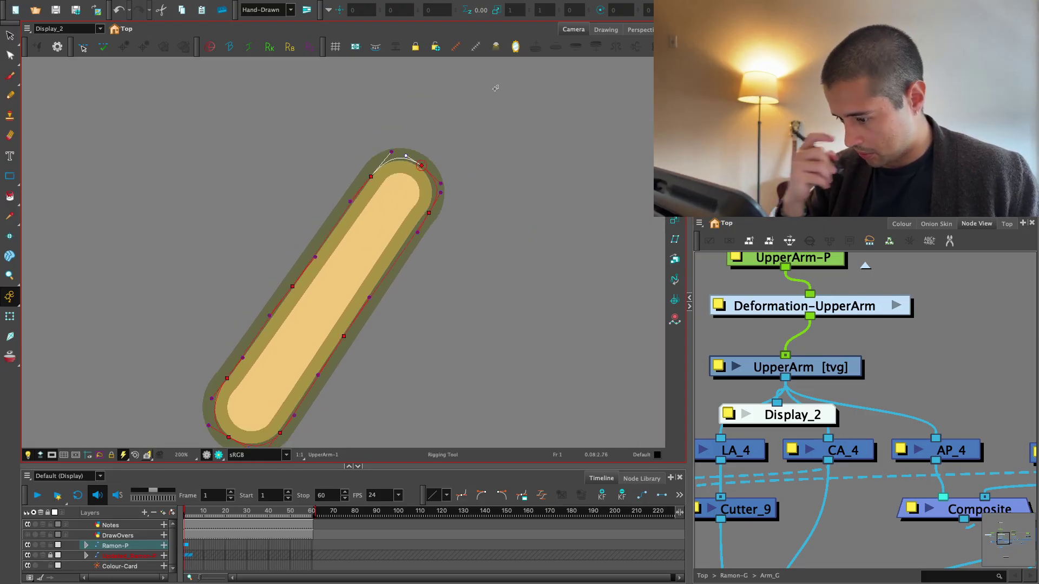
left_click(772, 318)
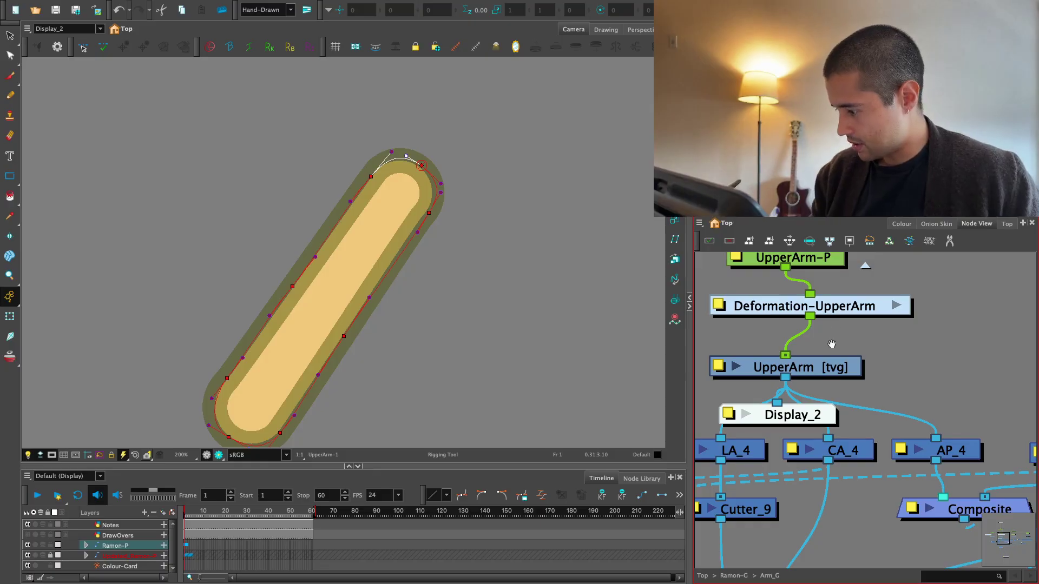
left_click_drag(831, 344, 864, 327)
key("1")
left_click_drag(492, 410, 538, 374)
key("1")
key("2")
key("2")
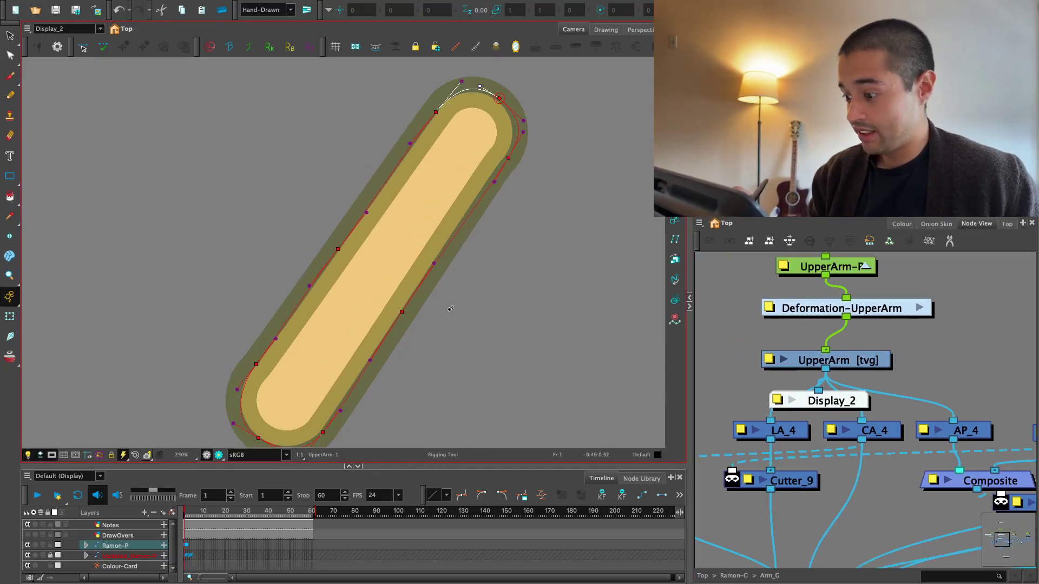
key("1")
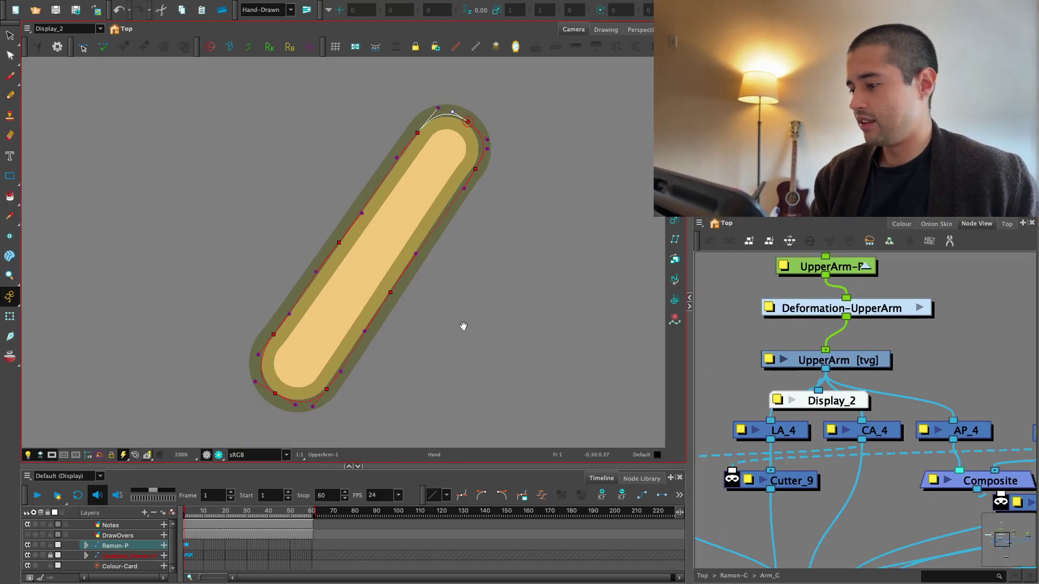
left_click_drag(463, 325, 467, 350)
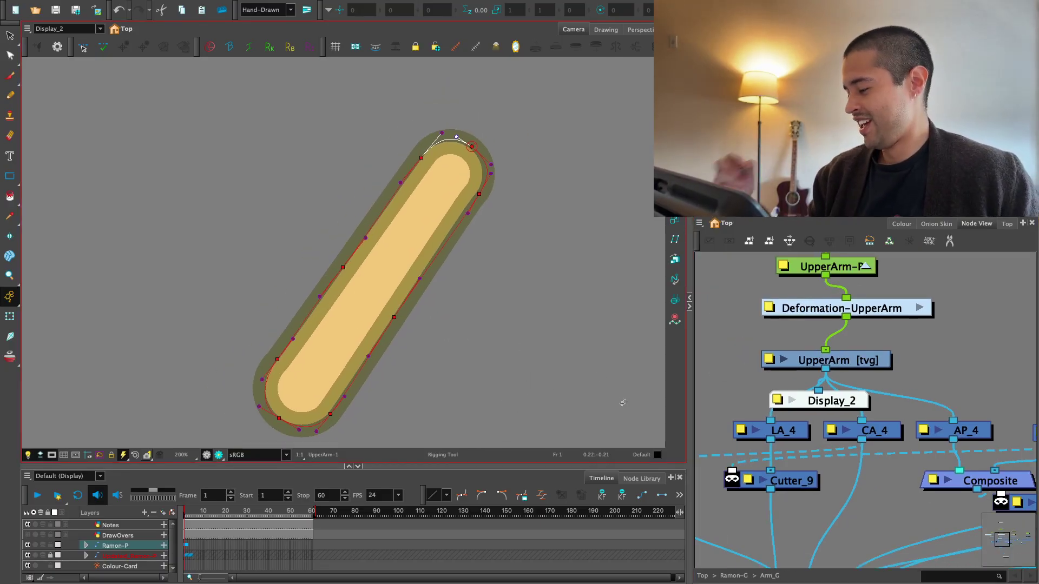
In the UpperArm drawing's layer properties, set the embedded pivot option to Apply Embedded Pivot on Parent Peg
left_click_drag(863, 371, 841, 347)
left_click(853, 335)
double_click(853, 335)
left_click(775, 529)
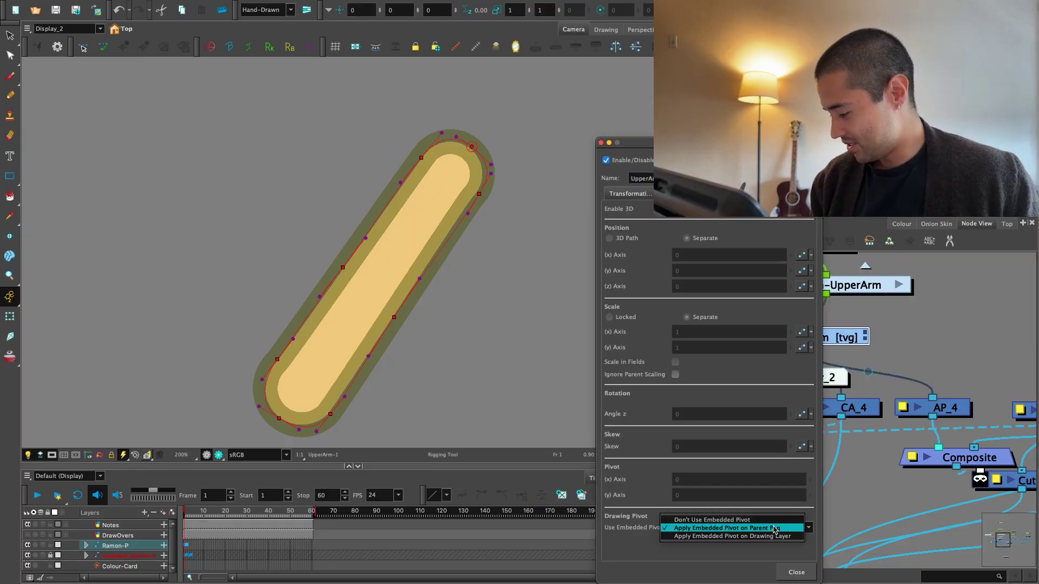
left_click(780, 528)
left_click(795, 571)
Remove the Display_2 node from the UpperArm drawing and locate the forearm's nodes by selecting the forearm
key("Delete")
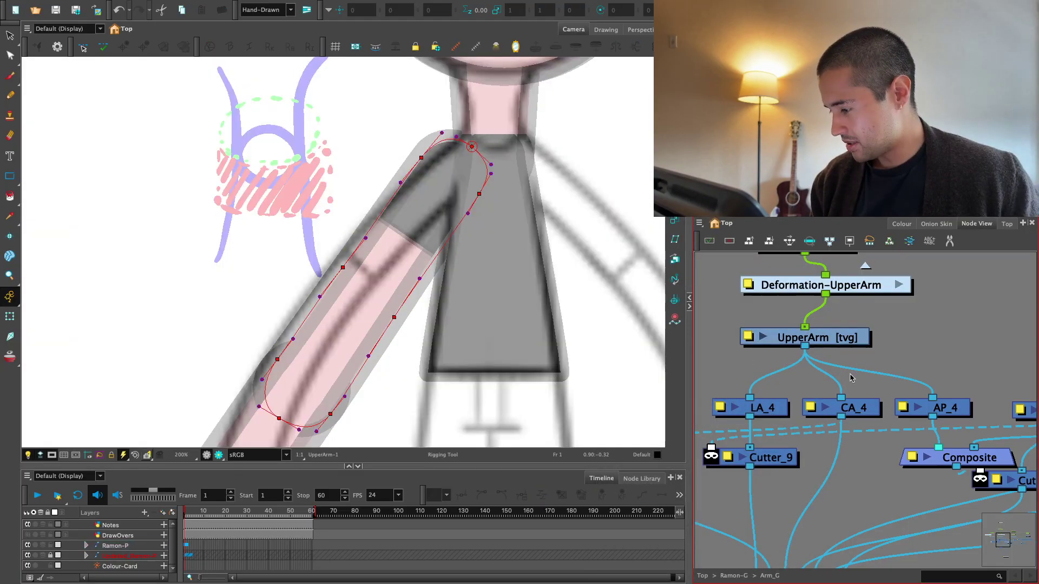
key("1")
key("1")
left_click_drag(421, 345, 407, 392)
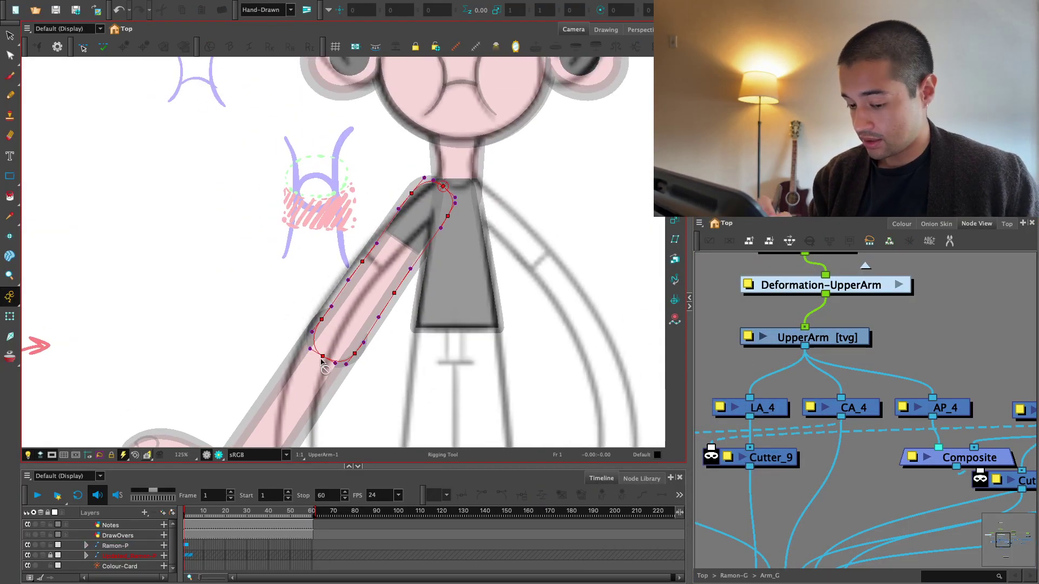
left_click(325, 368)
left_click_drag(823, 360, 823, 342)
key("1")
left_click_drag(819, 358, 826, 325)
left_click_drag(484, 362, 524, 306)
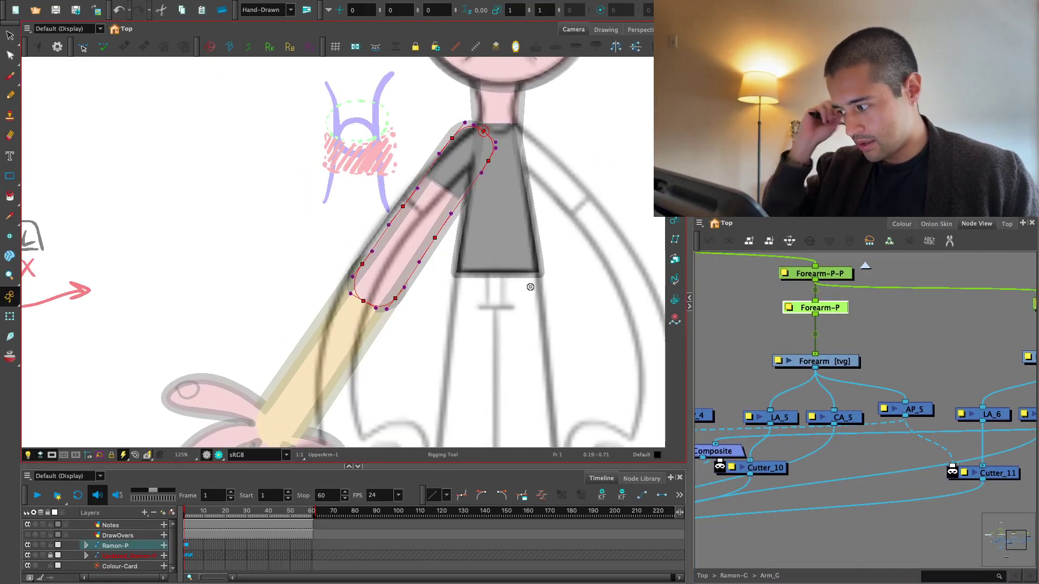
left_click_drag(468, 384, 487, 315)
Paste the Display_2 node, connect it under the Forearm drawing, and switch the Camera view to Display_2
left_click(871, 348)
key("ctrl+v")
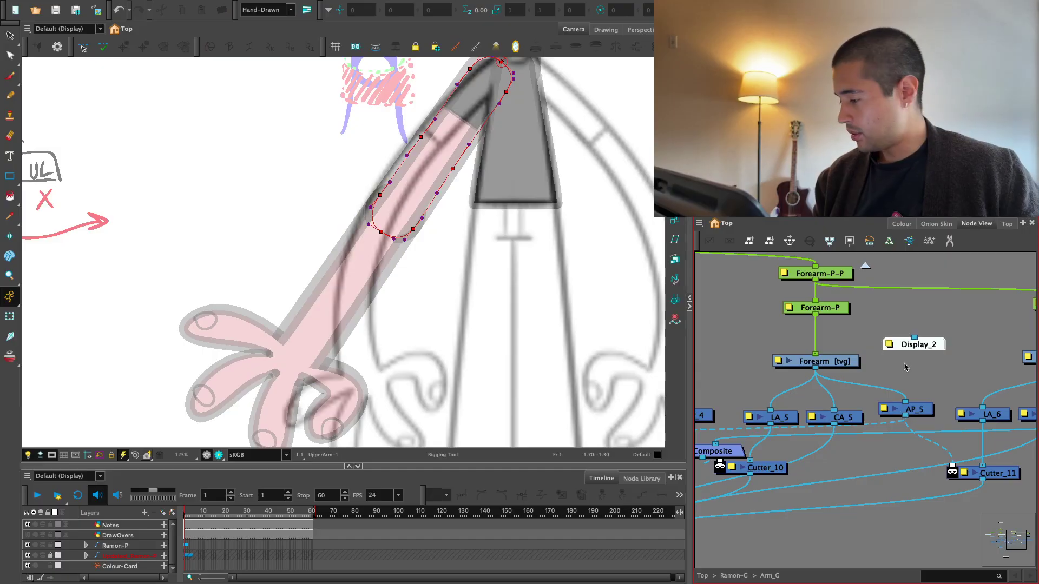
left_click_drag(914, 345, 861, 386)
left_click(65, 28)
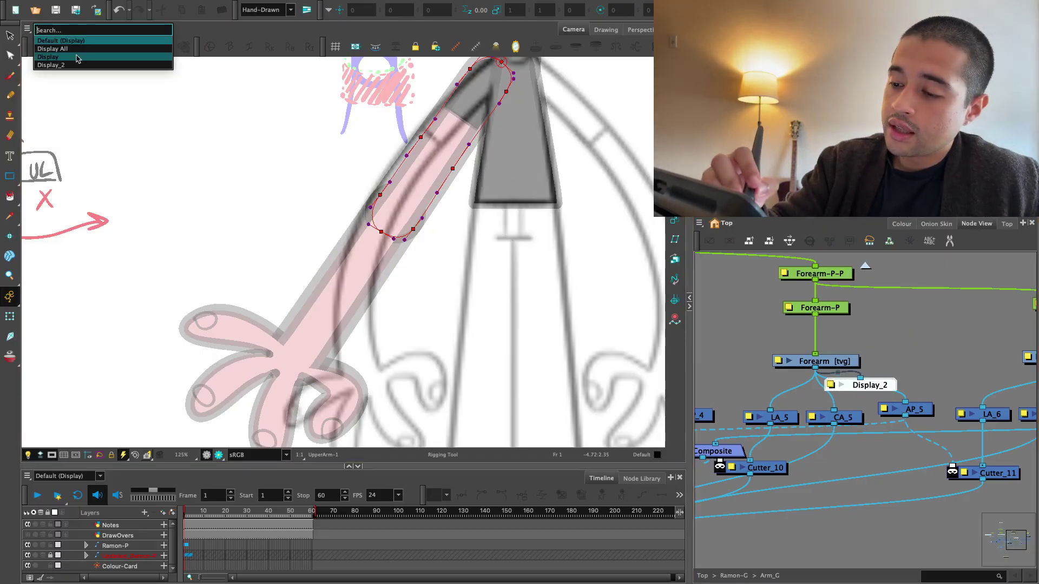
left_click(81, 59)
key("2")
key("2")
Create a new deformation for the Forearm drawing and place its node between Forearm-P and the drawing
left_click_drag(822, 361, 823, 357)
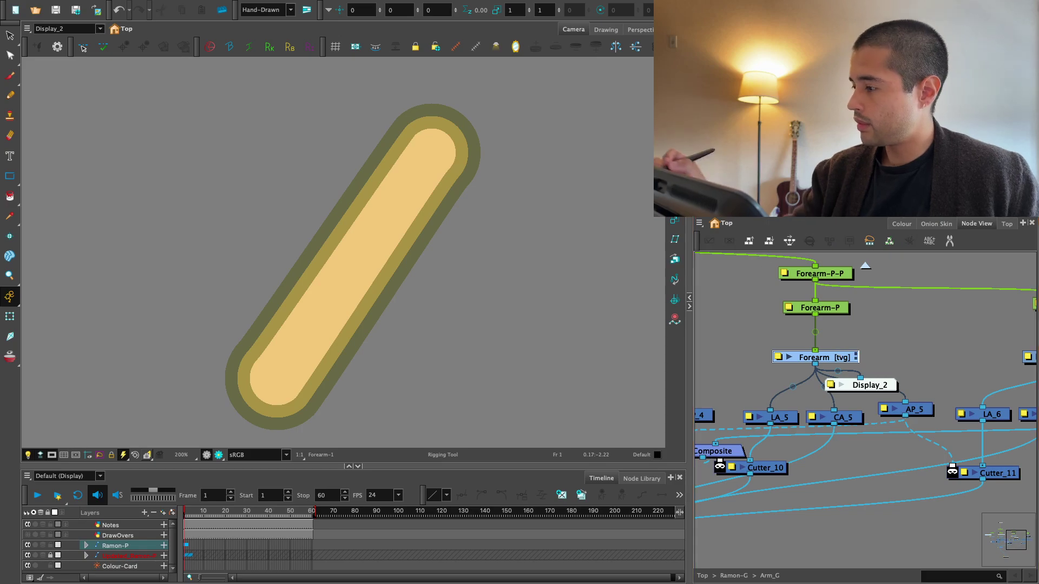
left_click(432, 153)
left_click_drag(830, 320, 816, 336)
left_click(815, 358)
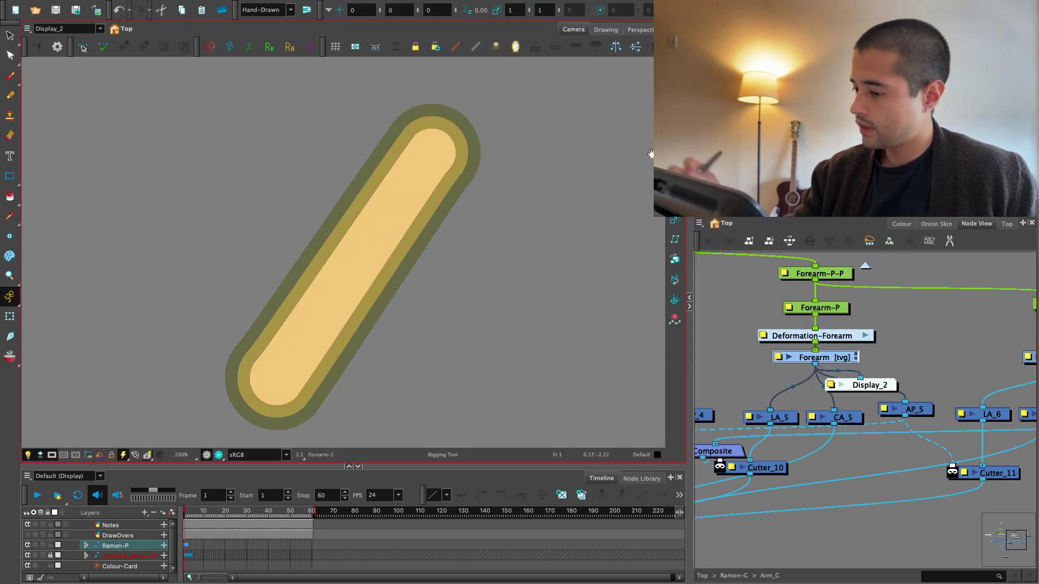
Place curve deformation points from the forearm's elbow end along its torso-facing edge to the wrist end
left_click(448, 119)
key("2")
left_click(504, 96)
left_click_drag(498, 148, 518, 119)
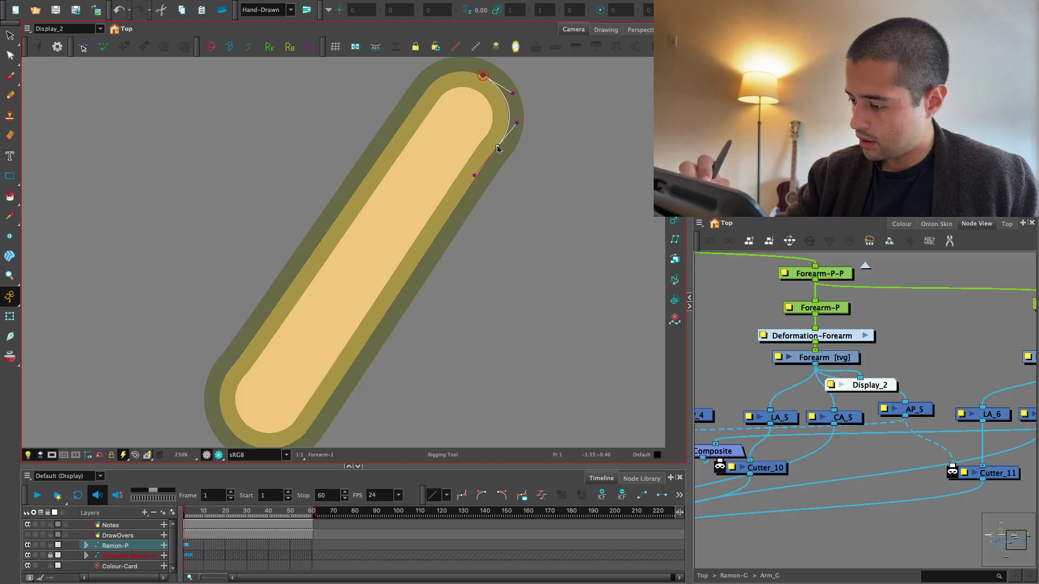
left_click_drag(400, 286, 429, 249)
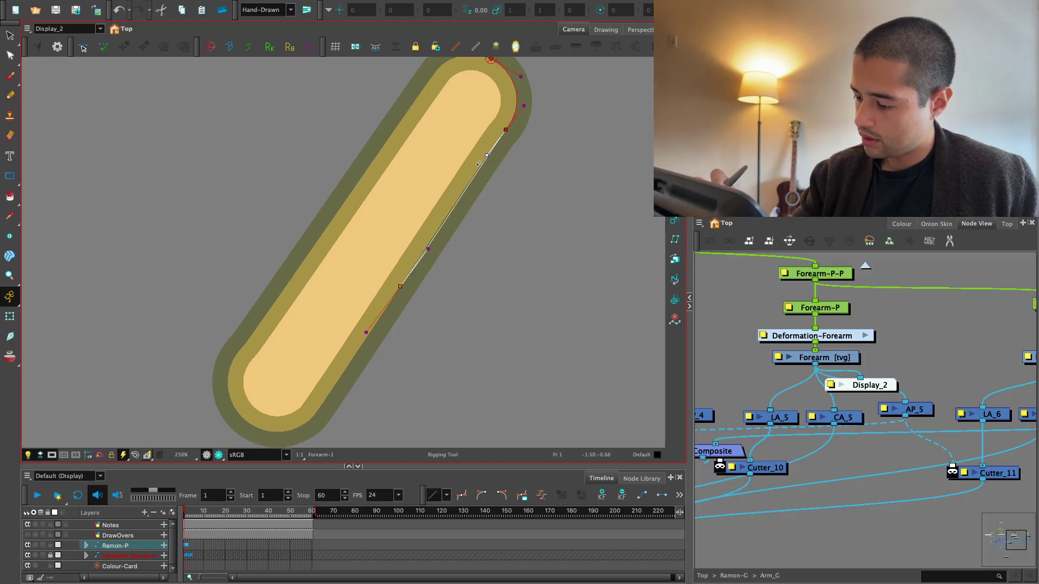
left_click_drag(341, 364, 367, 324)
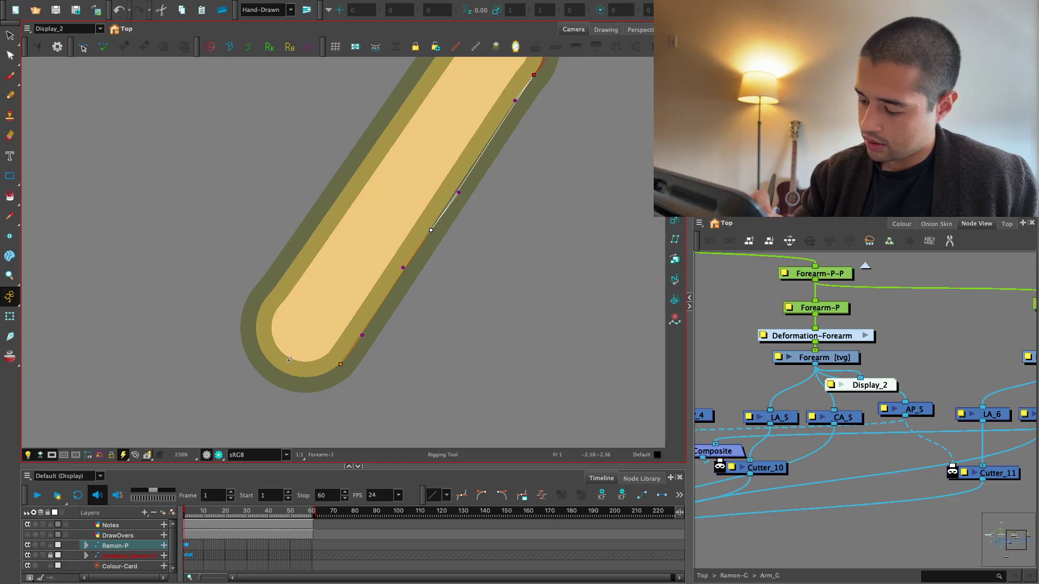
Place curve deformation points around the forearm's wrist end and shape their handles to the rounded tip
left_click(341, 365)
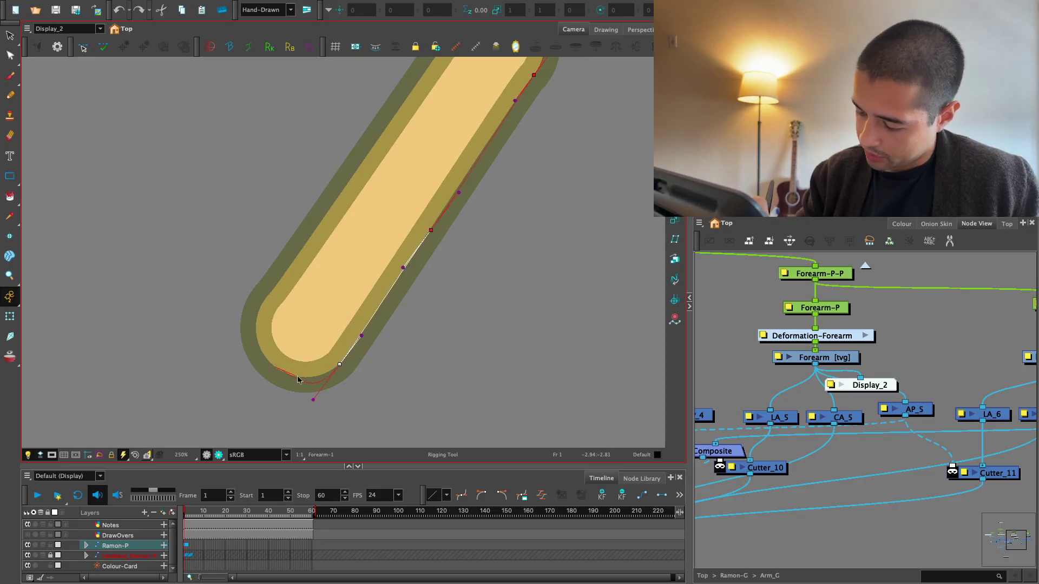
left_click_drag(298, 380, 307, 380)
left_click(268, 292)
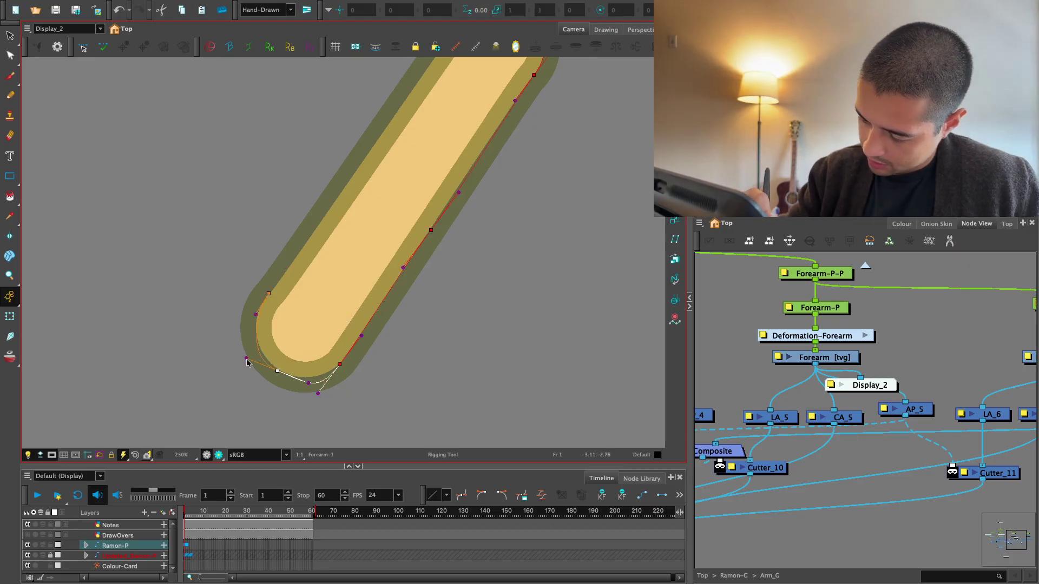
left_click_drag(341, 365, 335, 413)
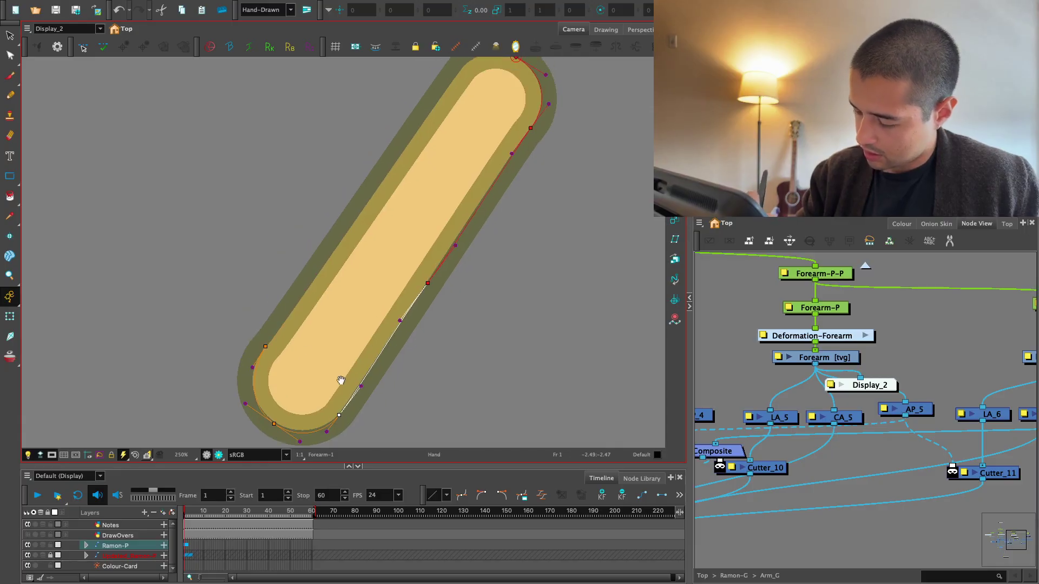
Add deformation points up the forearm's outer edge, close the curve at the elbow start point and refine its handles
left_click_drag(370, 236, 298, 299)
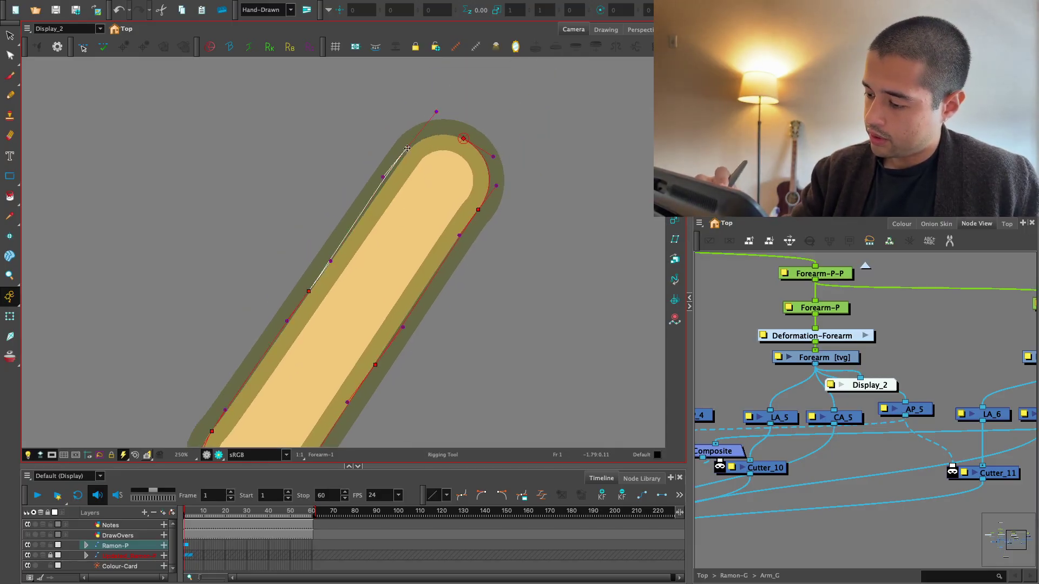
left_click(405, 153)
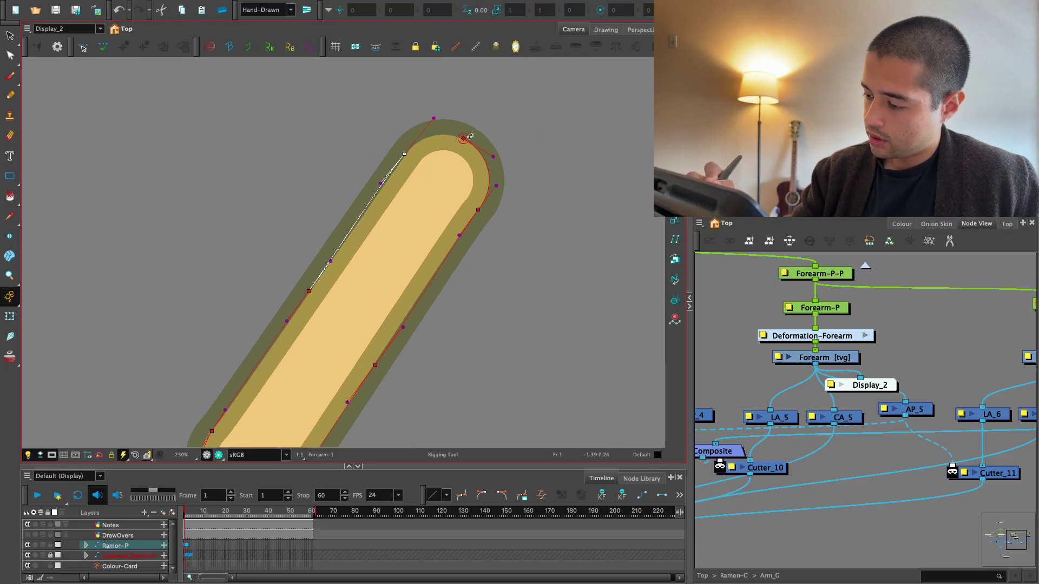
left_click(468, 143)
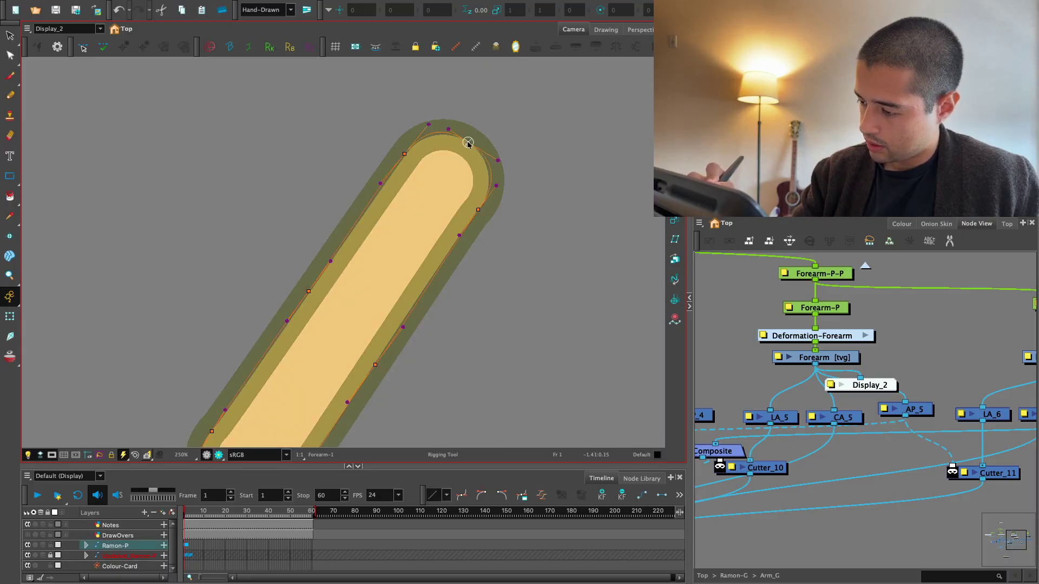
left_click_drag(470, 142, 498, 179)
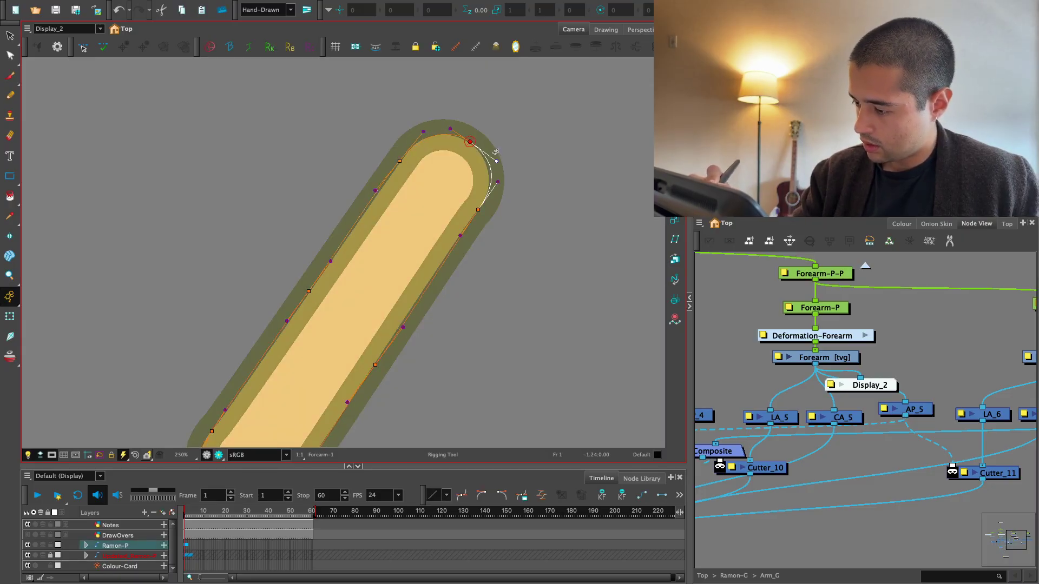
key("1")
key("1")
key("1")
key("1")
Set the Forearm drawing's Use Embedded Pivots option to Apply Embedded Pivot on Parent Peg
left_click(9, 316)
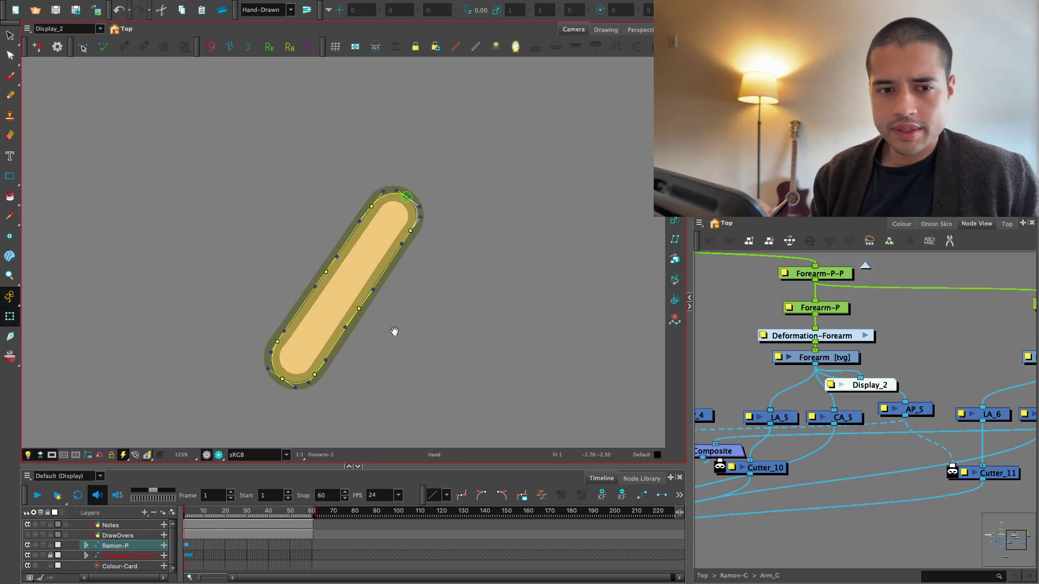
double_click(814, 358)
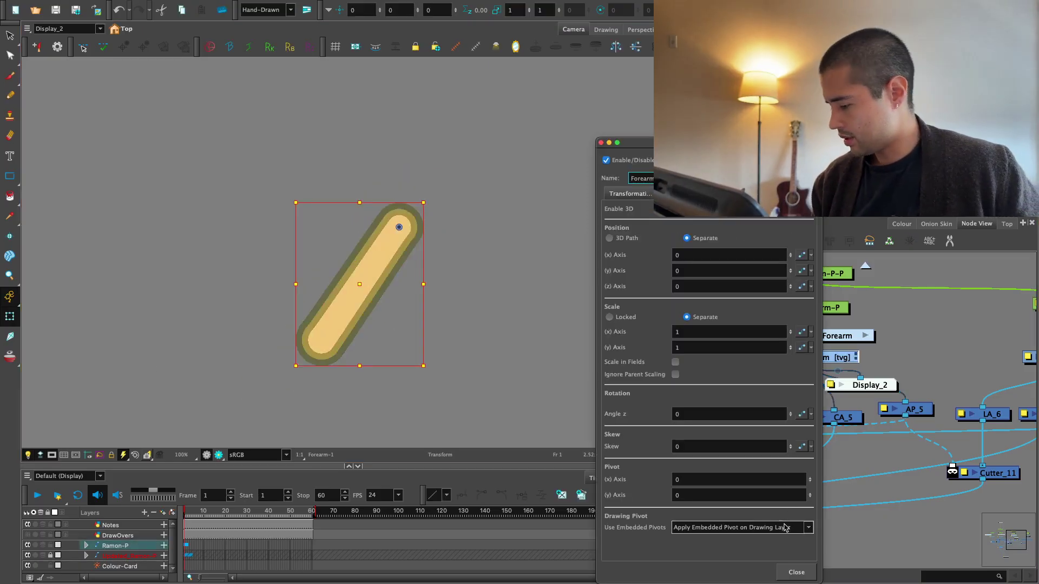
left_click(785, 528)
left_click(786, 521)
left_click(796, 573)
key("1")
key("1")
Set the UpperArm drawing's Use Embedded Pivots option to Apply Embedded Pivot on Parent Peg
left_click_drag(722, 378, 794, 381)
double_click(765, 383)
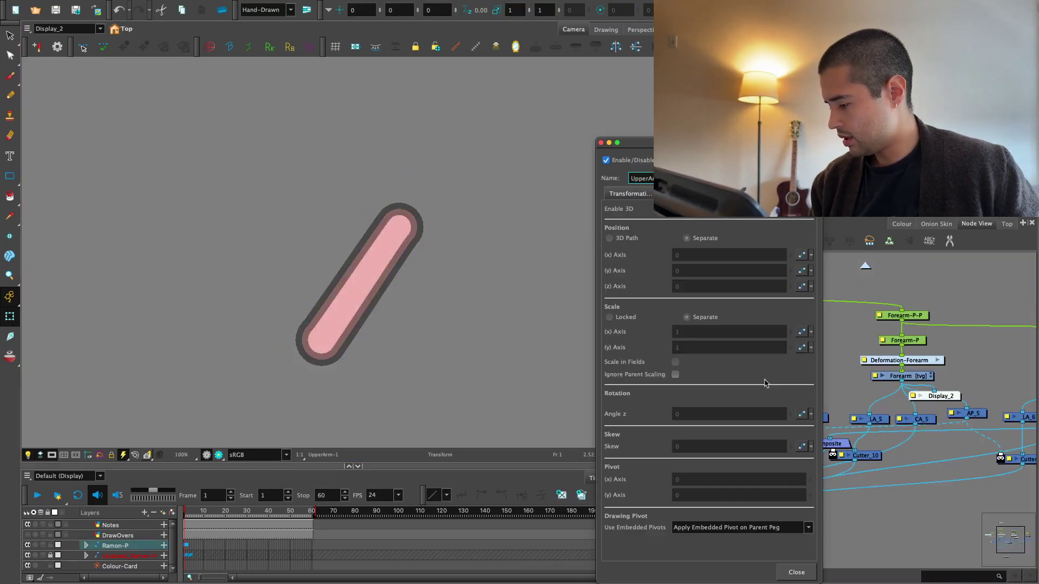
left_click(785, 528)
left_click(786, 521)
left_click(796, 573)
Switch the Camera view from Display_2 to Display so the whole character is shown
key("2")
left_click_drag(958, 427, 756, 463)
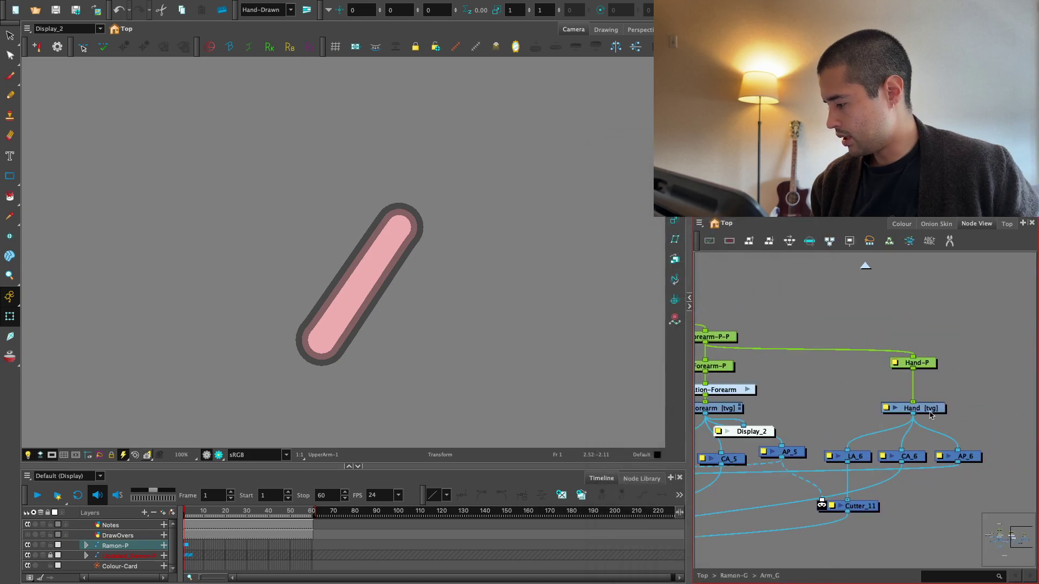
left_click(65, 28)
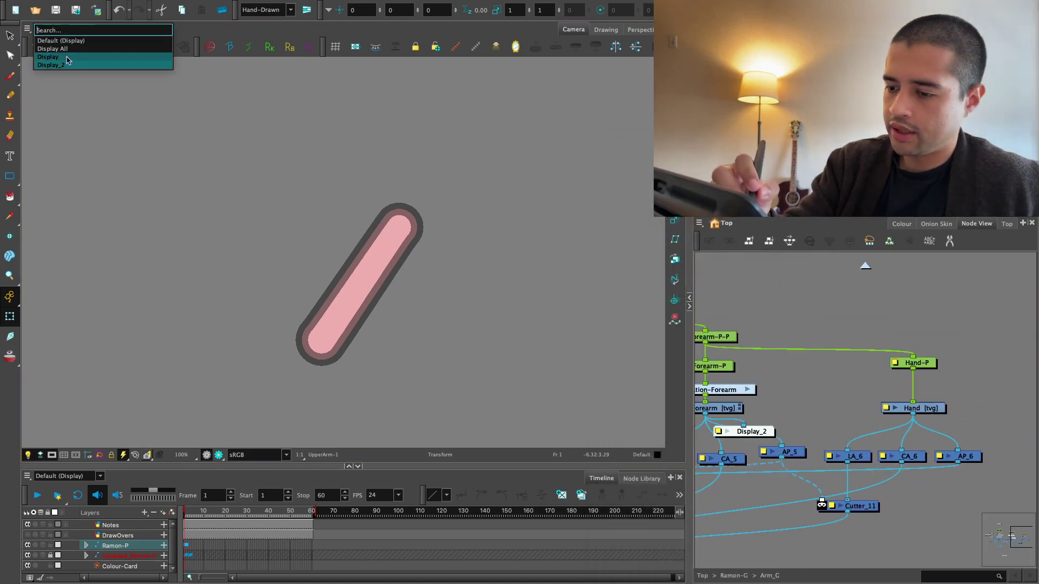
left_click(70, 57)
key("1")
left_click(815, 342)
key("1")
key("1")
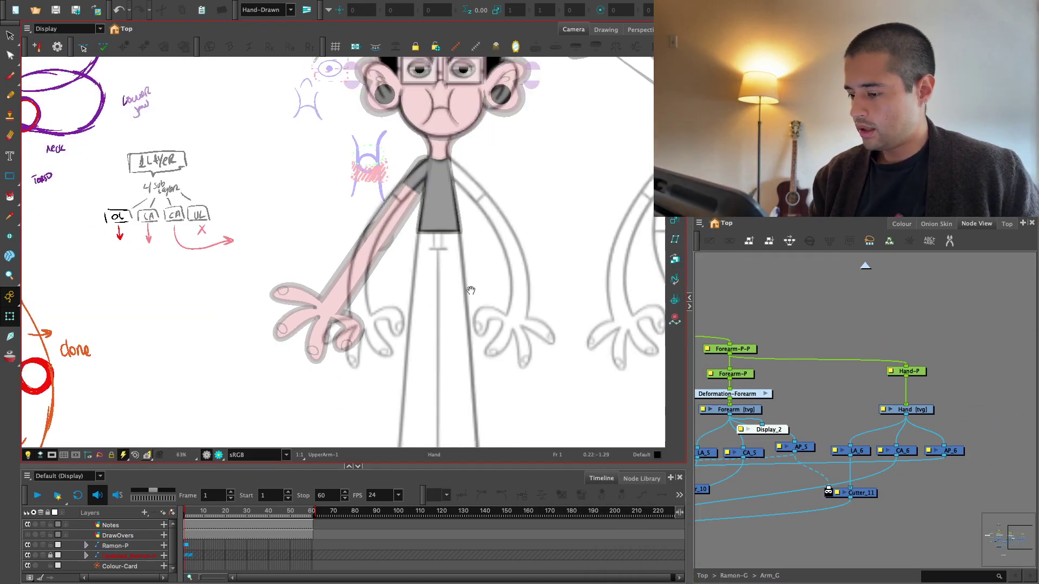
left_click_drag(470, 291, 486, 279)
Select the forearm, upper arm and hand pegs in turn to check their pivot positions on the arm
left_click_drag(781, 317, 900, 325)
left_click(866, 356)
left_click(857, 380)
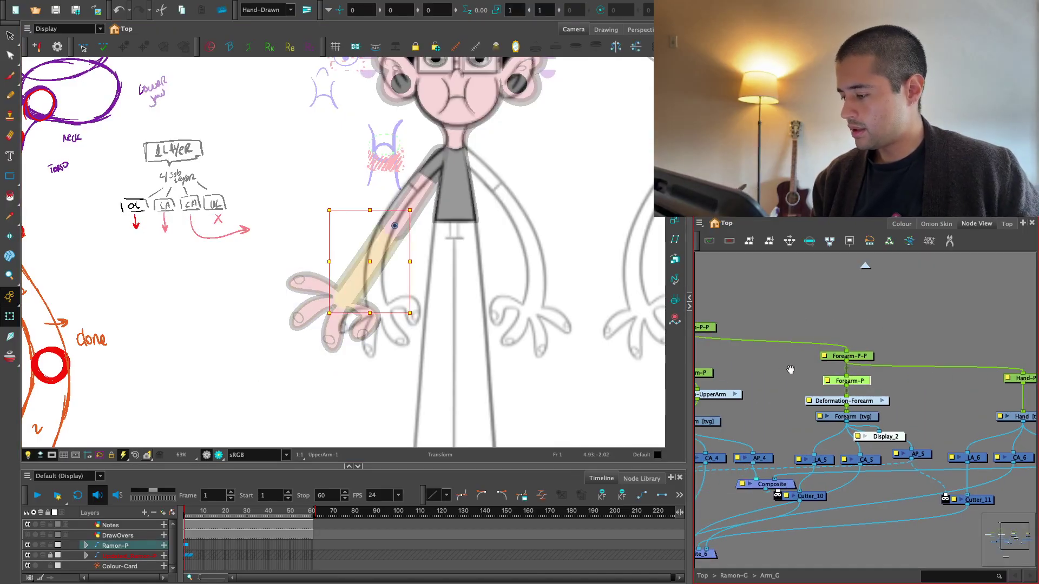
left_click_drag(791, 374, 861, 370)
left_click(773, 373)
left_click(770, 326)
key("1")
left_click_drag(968, 376, 843, 374)
left_click(935, 377)
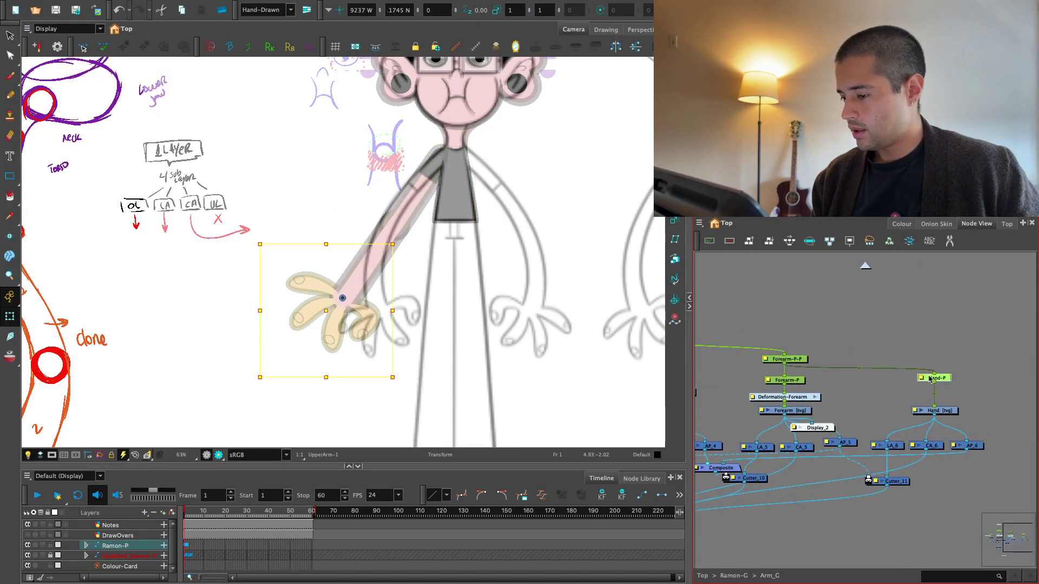
key("1")
key("1")
left_click_drag(507, 375, 496, 383)
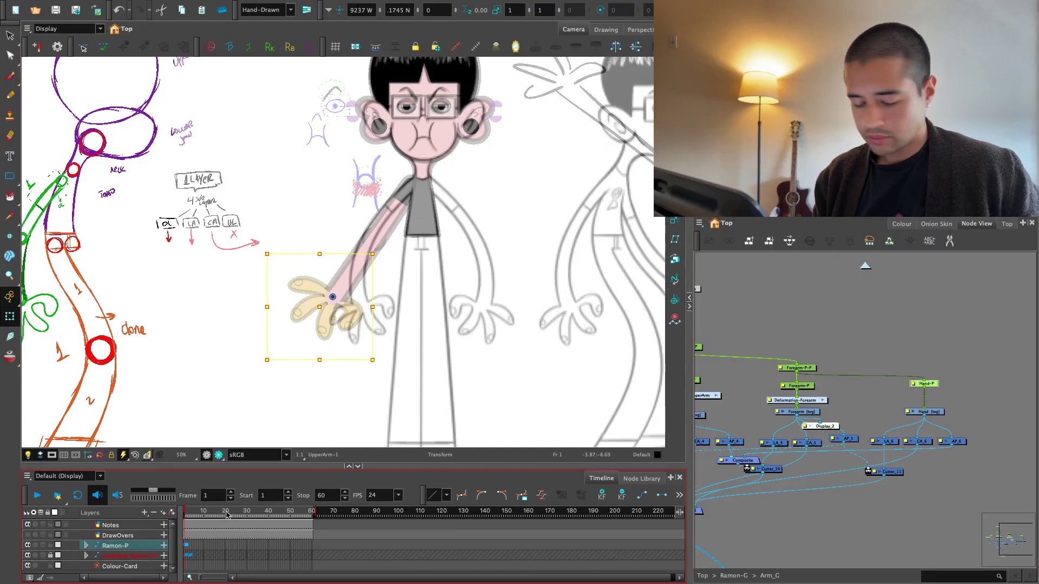
Select Ramon-P's first keyframe and scrub along the timeline to examine which parts belong to the character hierarchy
key("2")
key("2")
left_click(188, 548)
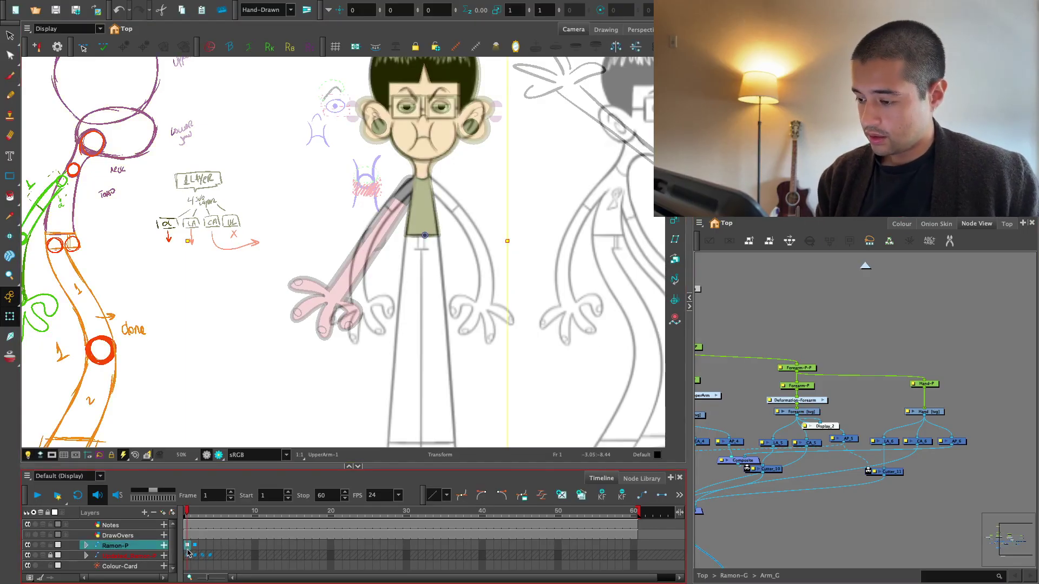
left_click(227, 511)
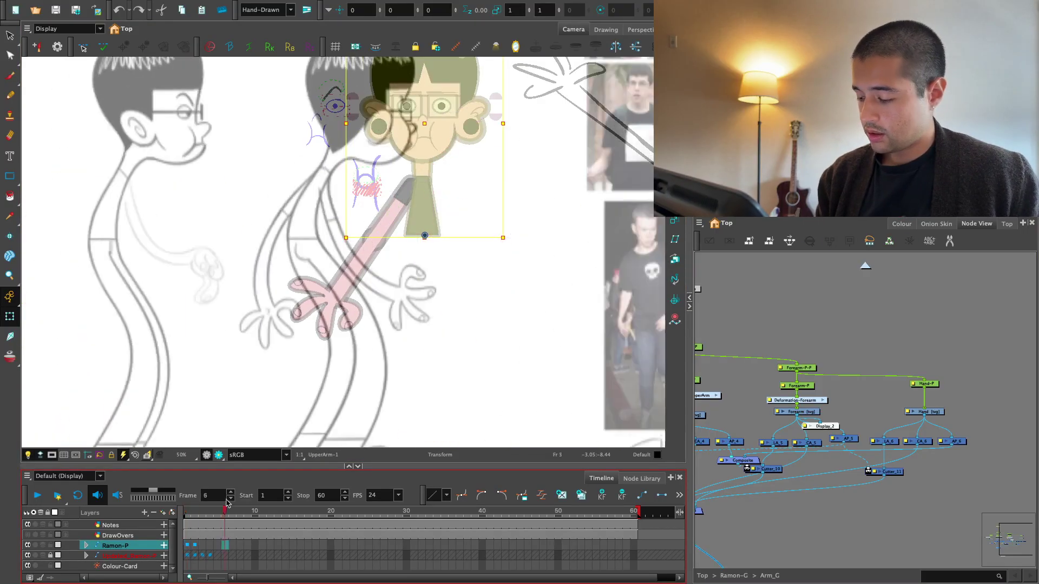
Leave the Arm_G group and connect the upper body's master peg to Arms_MP
left_click(865, 266)
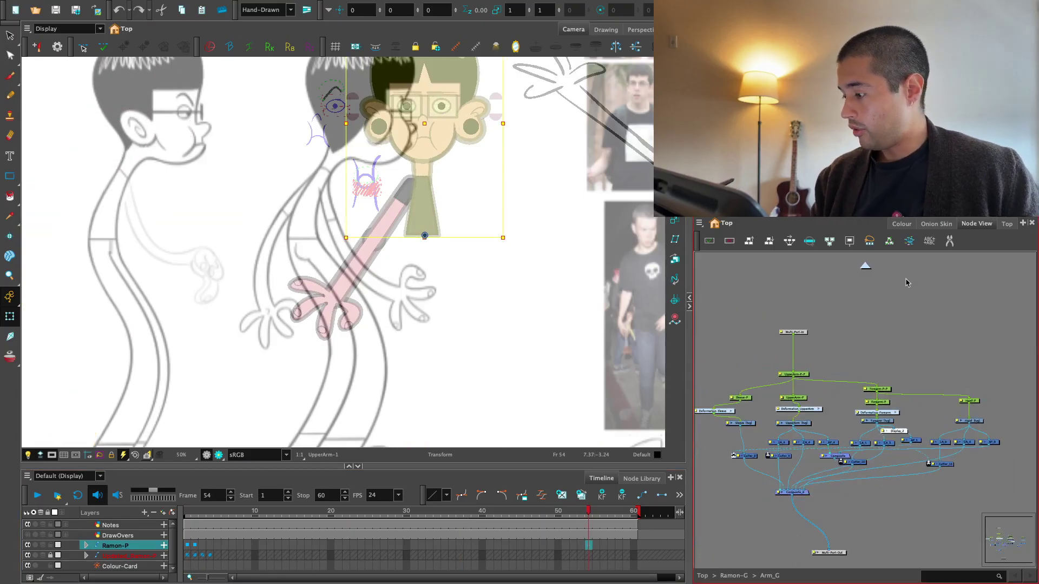
scroll(920, 401, "down", 5)
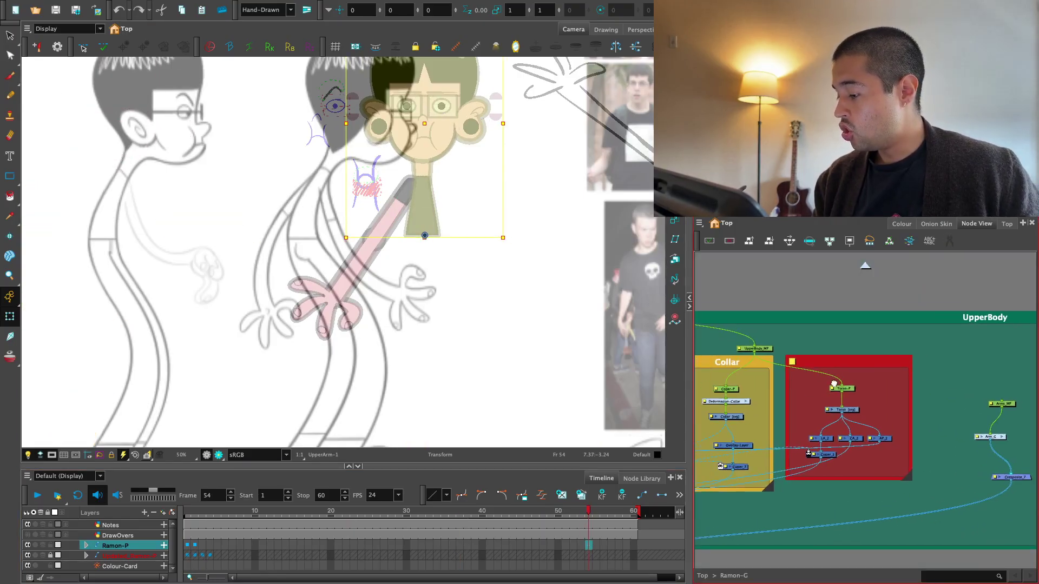
left_click_drag(760, 353, 999, 407)
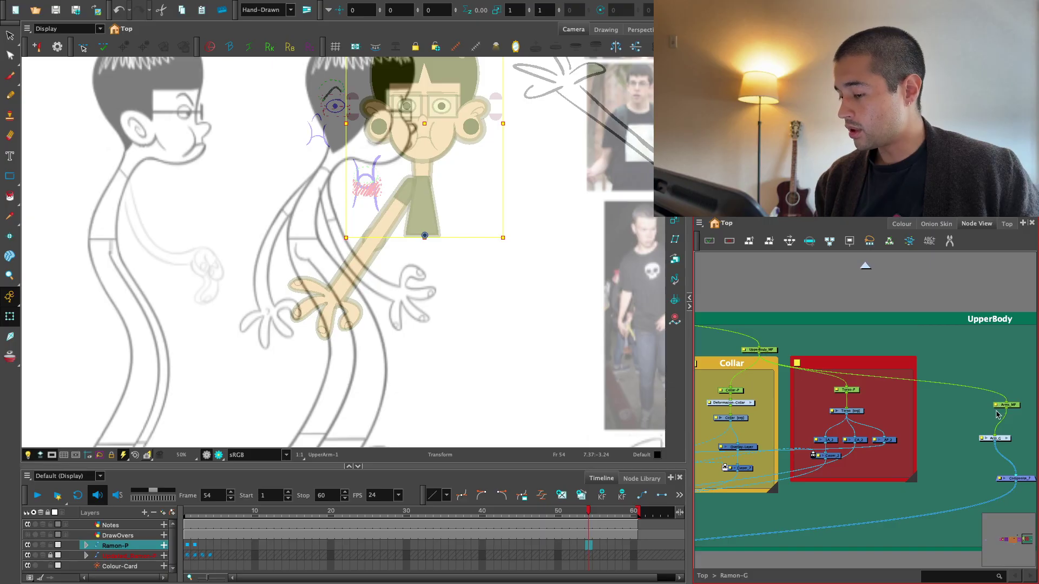
scroll(998, 415, "up", 5)
Move the Arms_MP peg's pivot up to the upper chest just below the neck
left_click(863, 416)
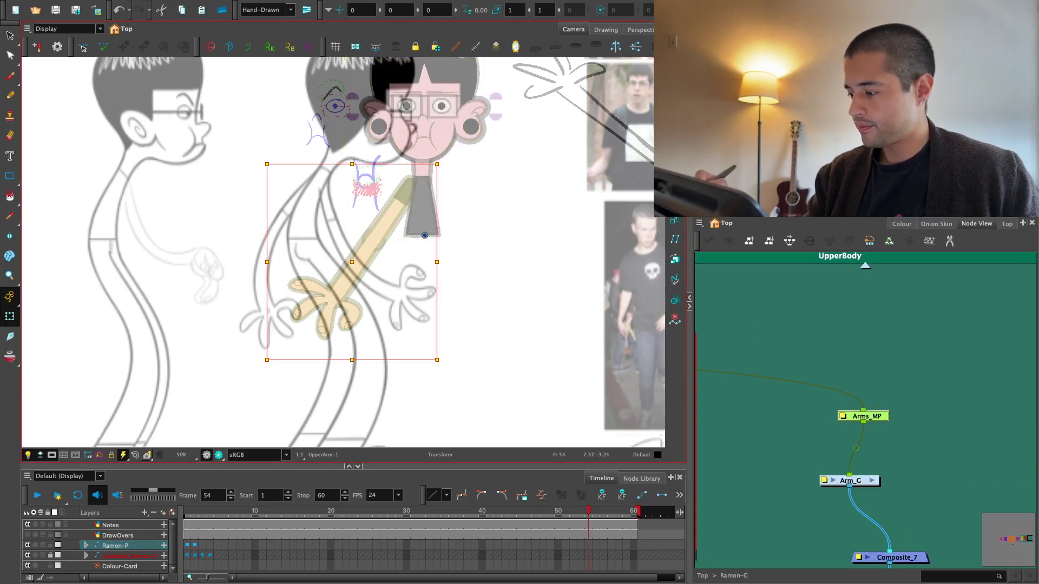
left_click_drag(447, 228, 447, 228)
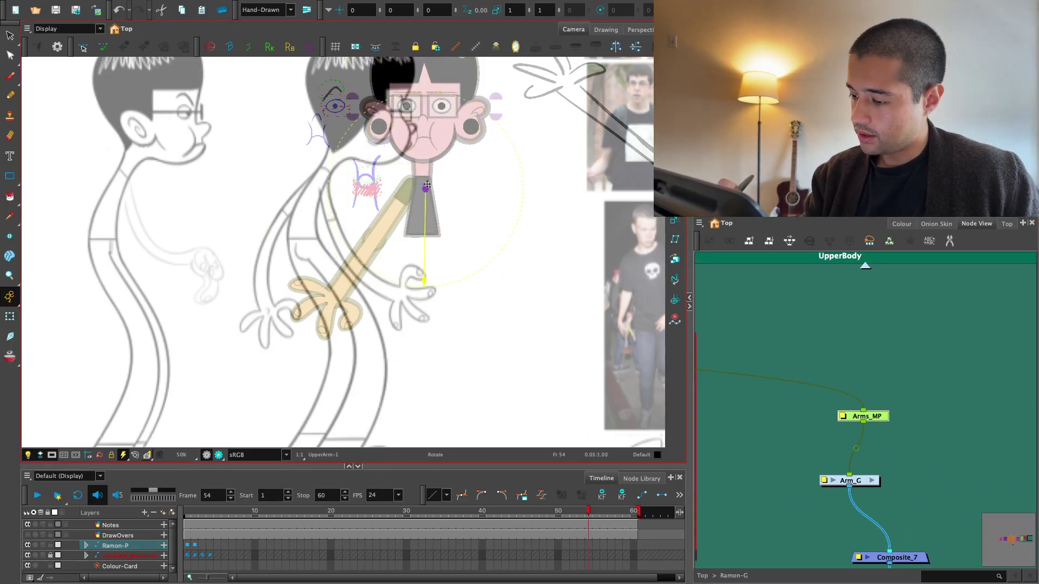
scroll(466, 200, "up", 3)
scroll(871, 422, "down", 2)
left_click_drag(809, 433, 821, 394)
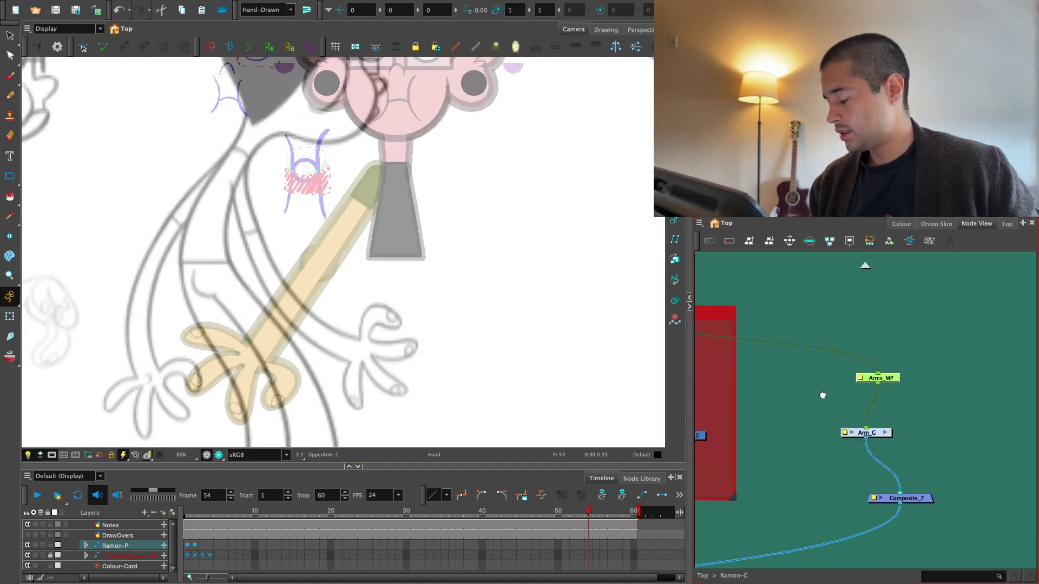
scroll(871, 395, "up", 3)
left_click_drag(838, 446, 828, 441)
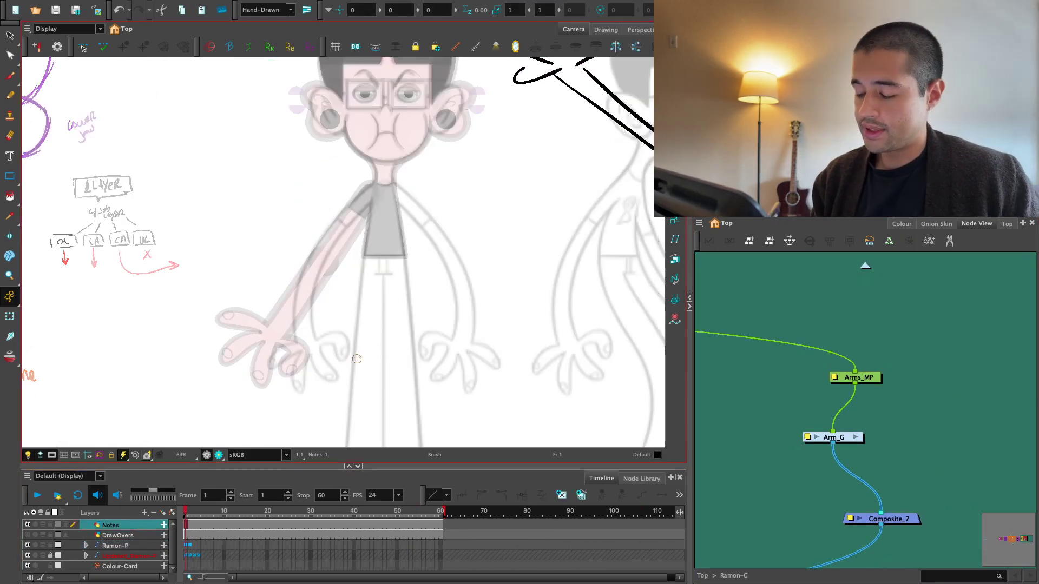
Select the forearm drawing with the Transform tool and show its deformation curve around the elbow
key("alt+b")
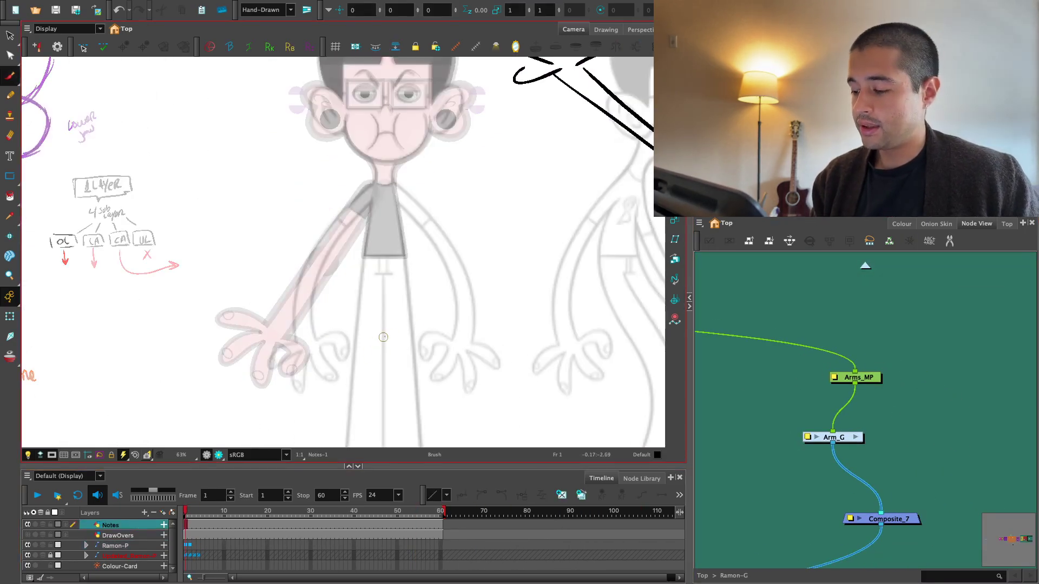
left_click(11, 317)
key("2")
left_click(323, 318)
mouse_move(347, 242)
left_mouse_down()
mouse_move(350, 302)
mouse_move(348, 271)
left_mouse_up()
key("2")
key("2")
left_click(306, 301)
key("ctrl+z")
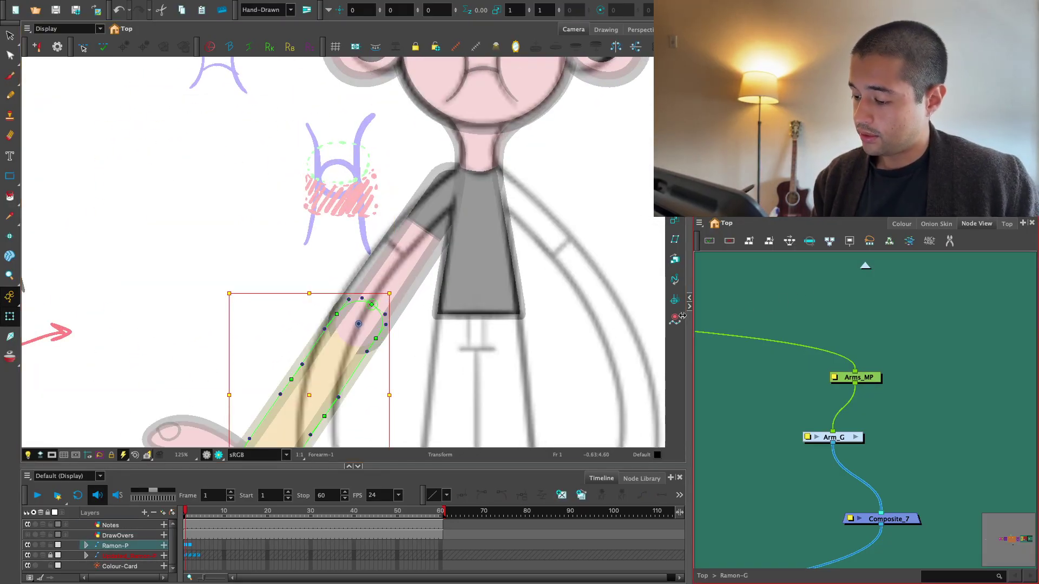
key("1")
left_click_drag(416, 366, 413, 301)
Add a keyframe to the Ramon-P layer at around frame 46, then return to frame 1
key("2")
key("2")
key("2")
left_click(195, 546)
key("comma")
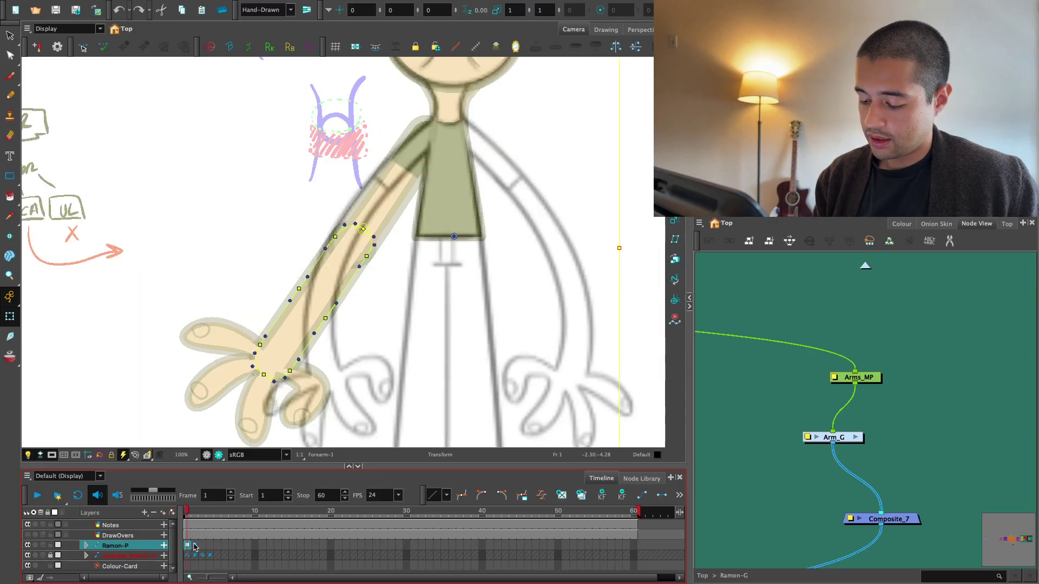
left_click(527, 547)
key("F6")
left_click(195, 546)
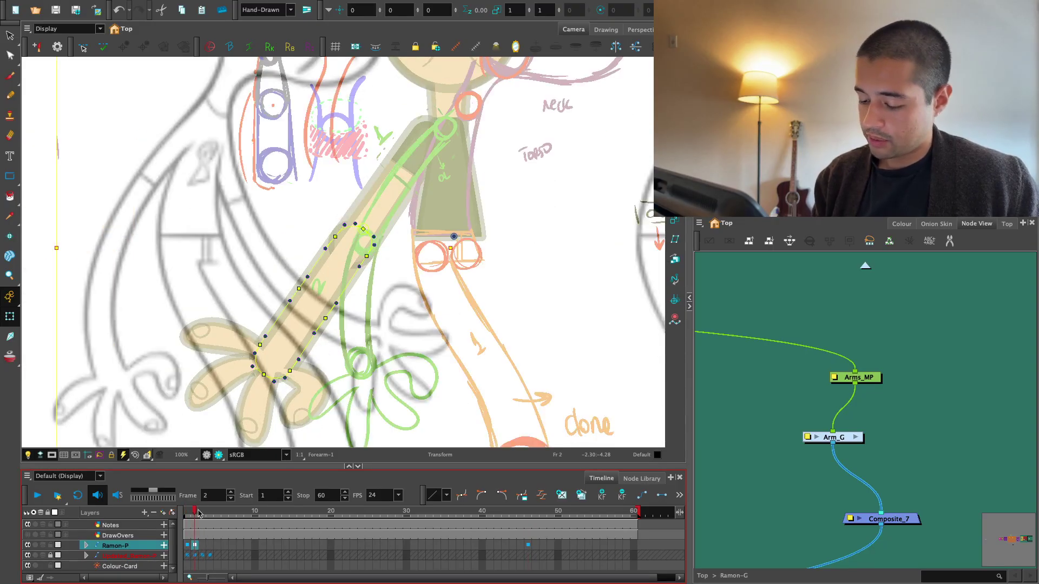
key("comma")
Rotate the forearm about the elbow so it hangs down toward the reference sketch's arm
left_click(623, 339)
key("space")
key("1")
key("1")
left_click_drag(512, 335, 539, 381)
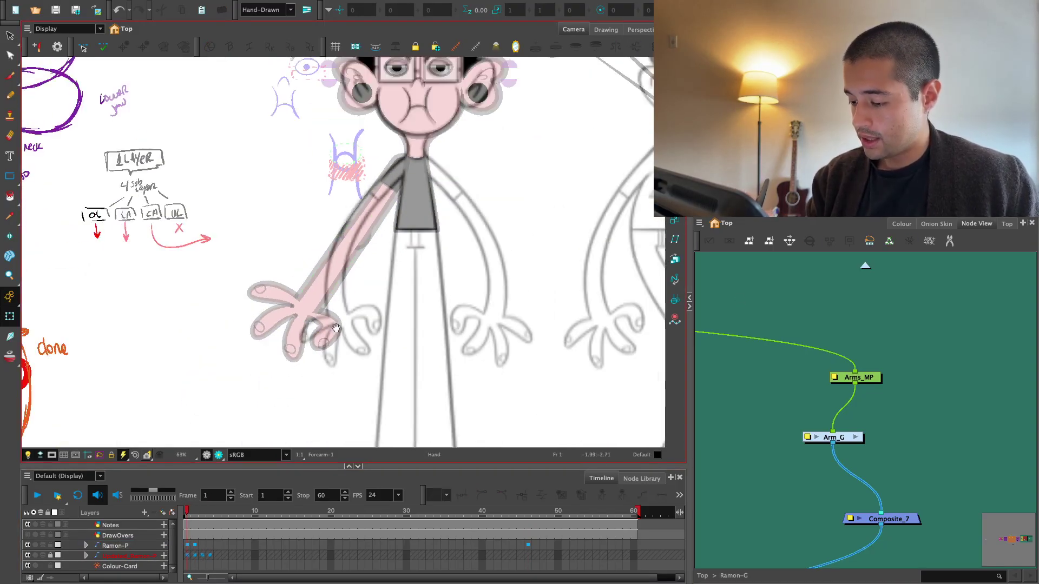
left_click(348, 297)
left_click_drag(369, 389, 425, 343)
Bend the upper arm by moving its deformation points and handles along both edges to follow the sketched curve
key("2")
key("2")
key("2")
key("2")
key("2")
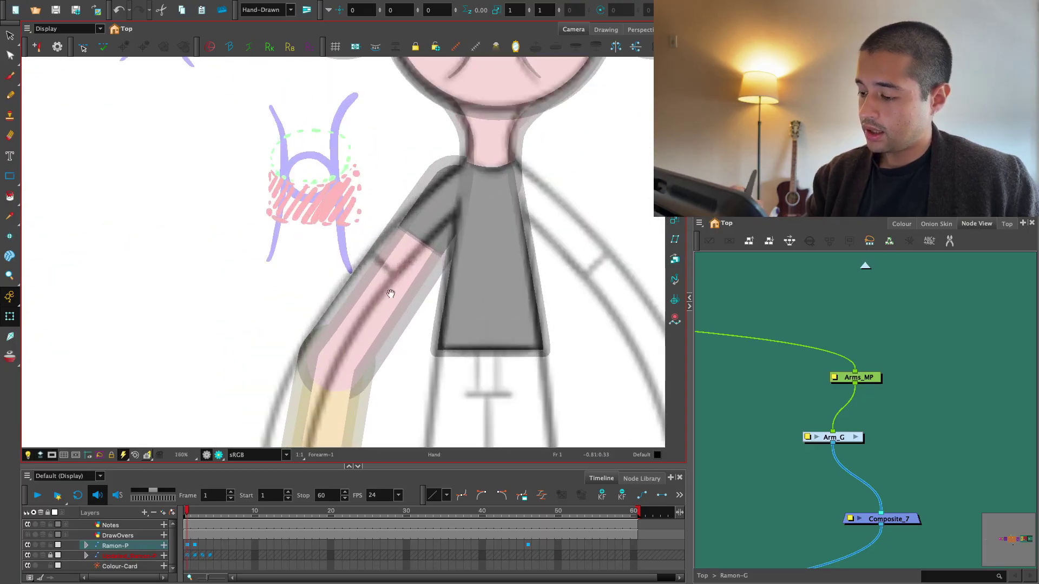
left_click(384, 299)
left_click_drag(377, 268, 368, 288)
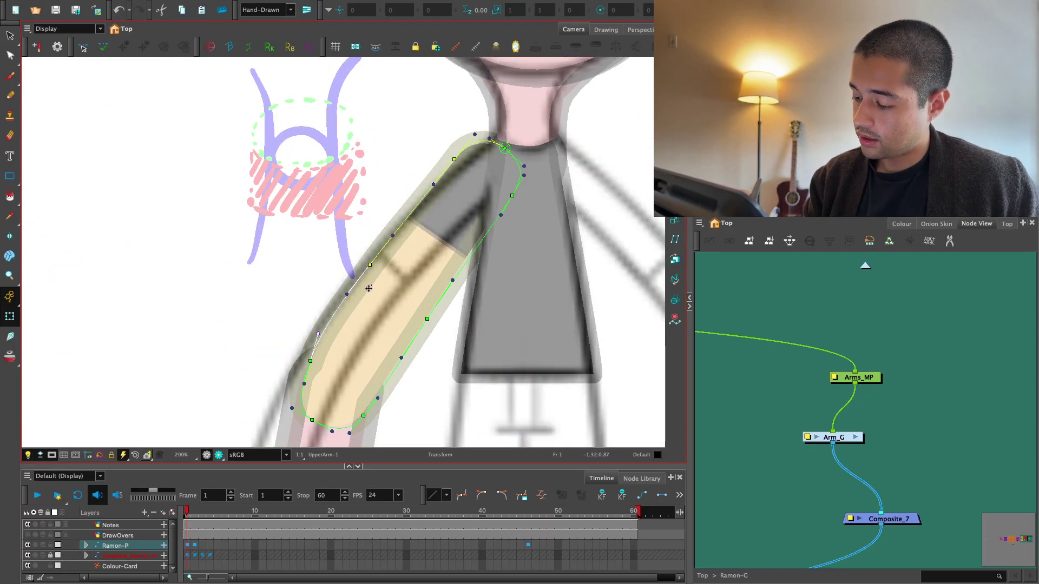
left_click_drag(439, 311, 419, 318)
left_click_drag(372, 409, 380, 384)
left_click_drag(492, 215, 486, 222)
left_click_drag(464, 250, 536, 132)
key("1")
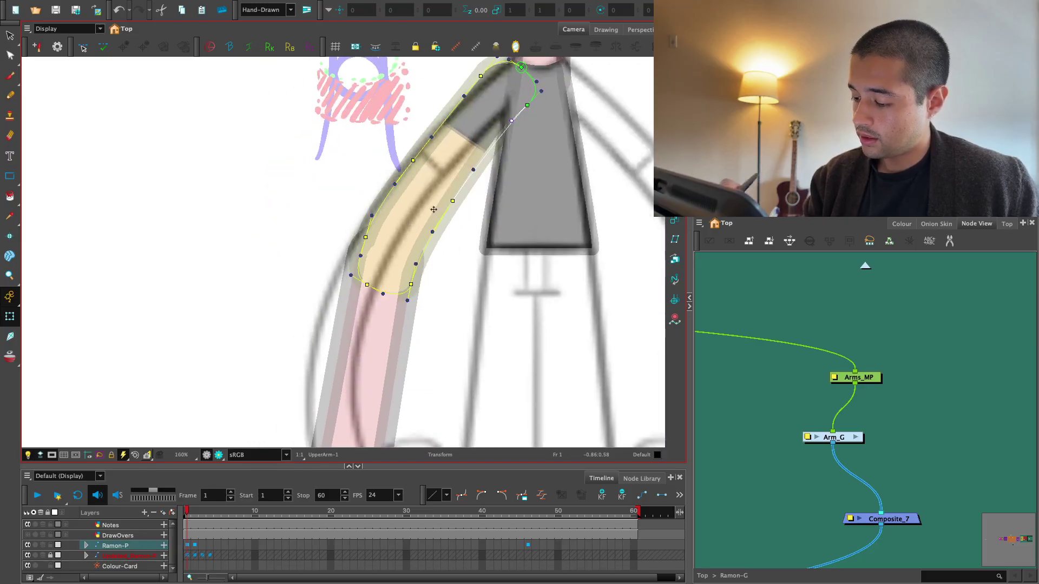
Select the forearm drawing and move the deformation point on its outer edge outward to follow the sketched arm
left_click(376, 325)
key("2")
mouse_move(364, 297)
left_mouse_down()
mouse_move(376, 272)
mouse_move(363, 303)
left_mouse_up()
key("1")
left_click_drag(369, 327, 366, 246)
left_click_drag(342, 288, 337, 286)
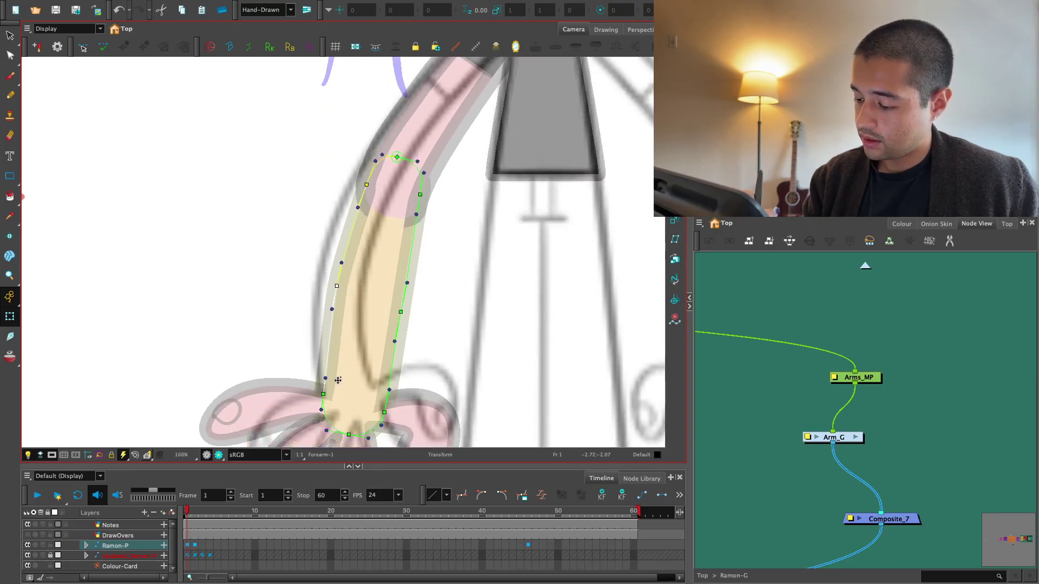
Reshape the forearm's inner edge and wrist by moving their deformation points and handles toward the sketched curve
left_click_drag(385, 413, 387, 415)
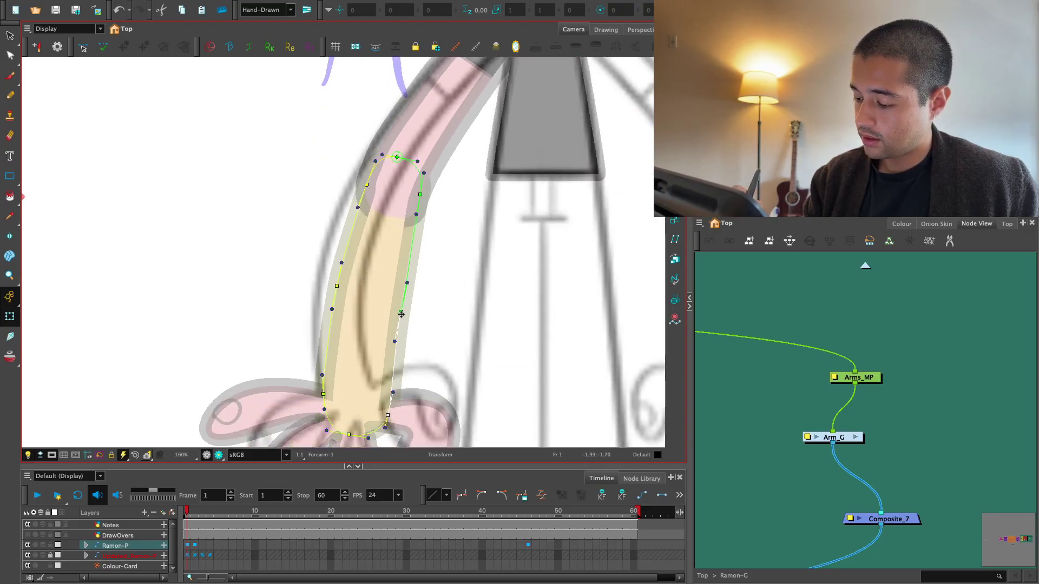
left_click(401, 311)
left_click_drag(406, 283, 401, 282)
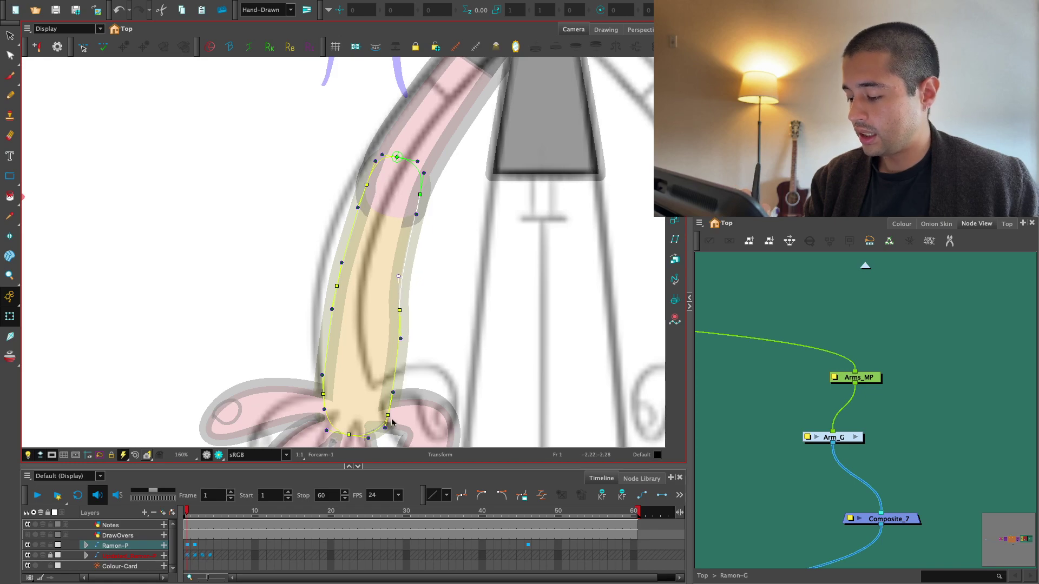
left_click_drag(388, 416, 404, 414)
left_click_drag(397, 343, 386, 343)
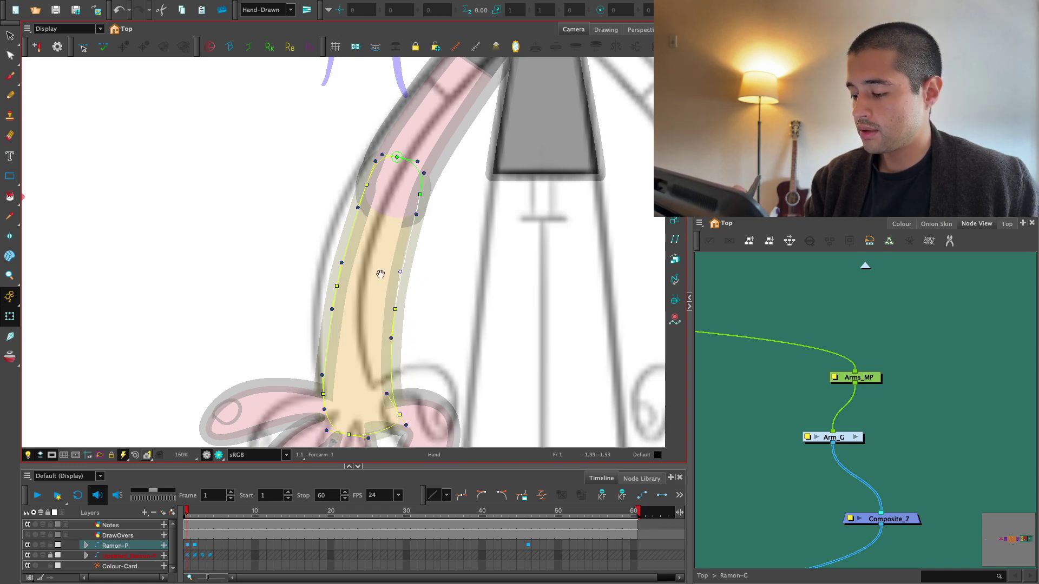
Adjust the forearm's deformation points and handles around the elbow so both edges blend smoothly with the upper arm
scroll(368, 274, "up", 2)
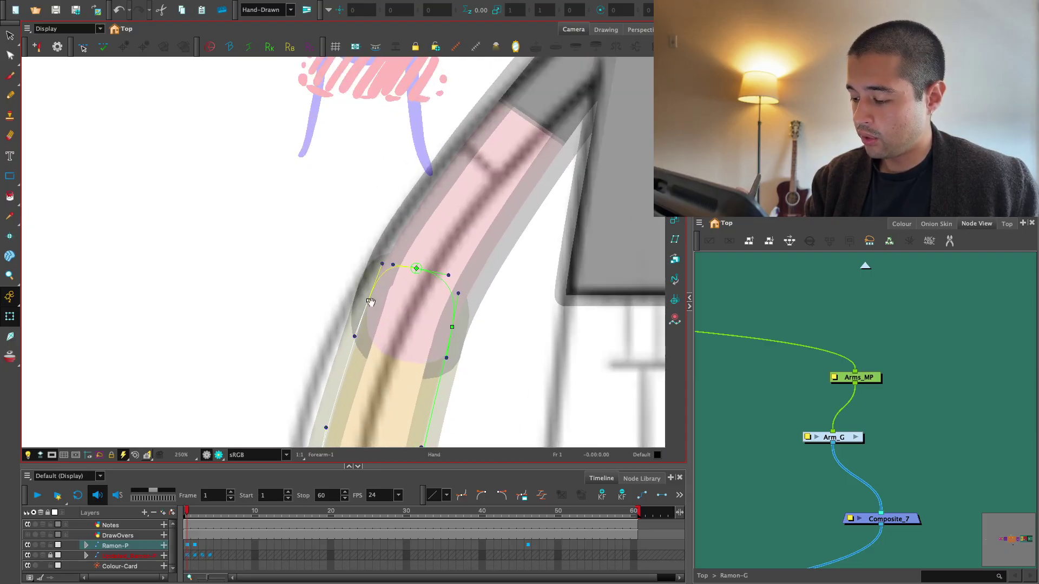
scroll(370, 302, "down", 2)
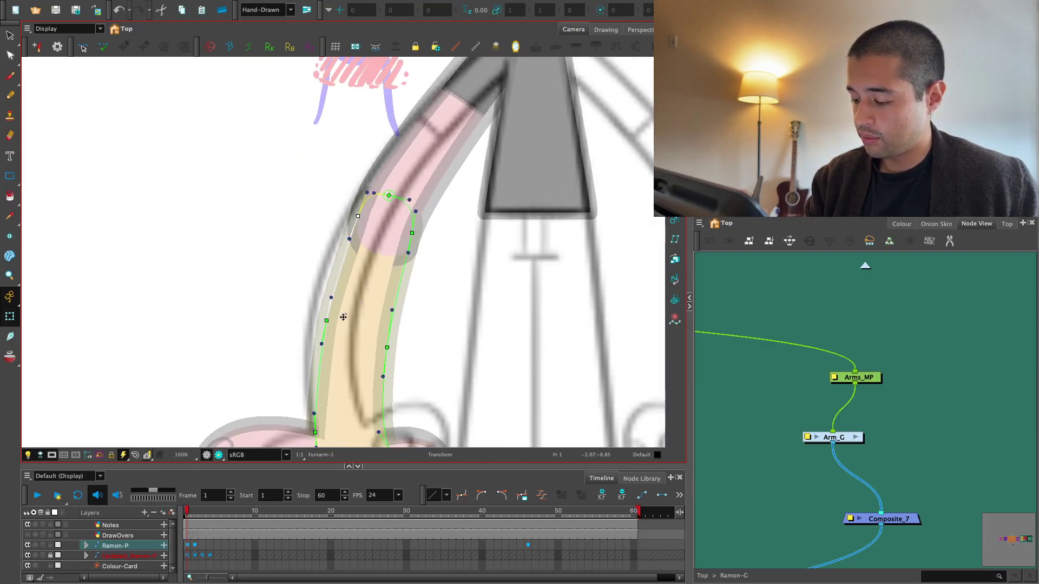
scroll(405, 254, "up", 1)
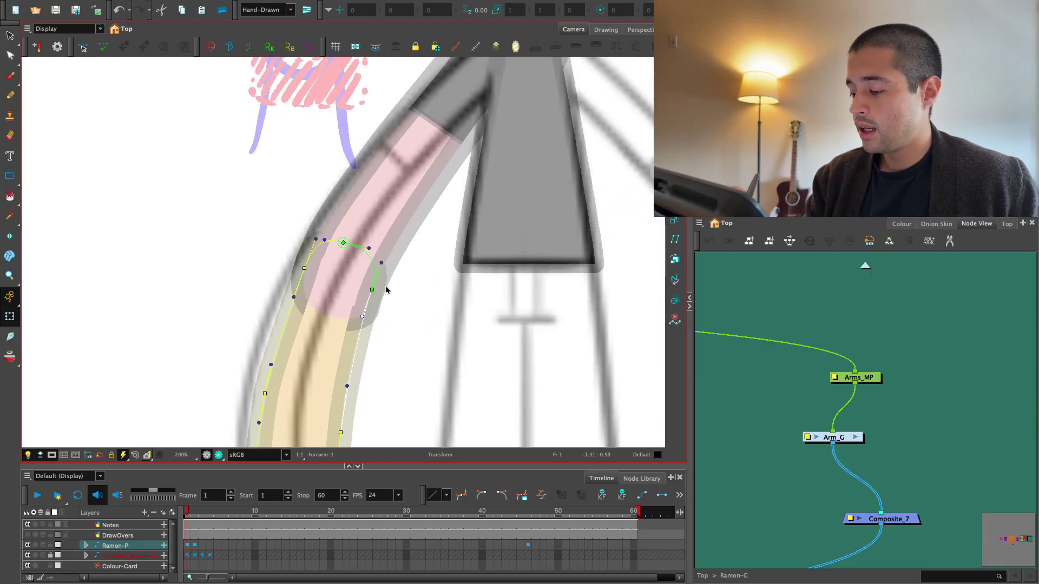
left_click_drag(384, 290, 335, 317)
Select the upper arm and refine the deformation points and handles along both edges and near the shoulder
left_click(371, 277)
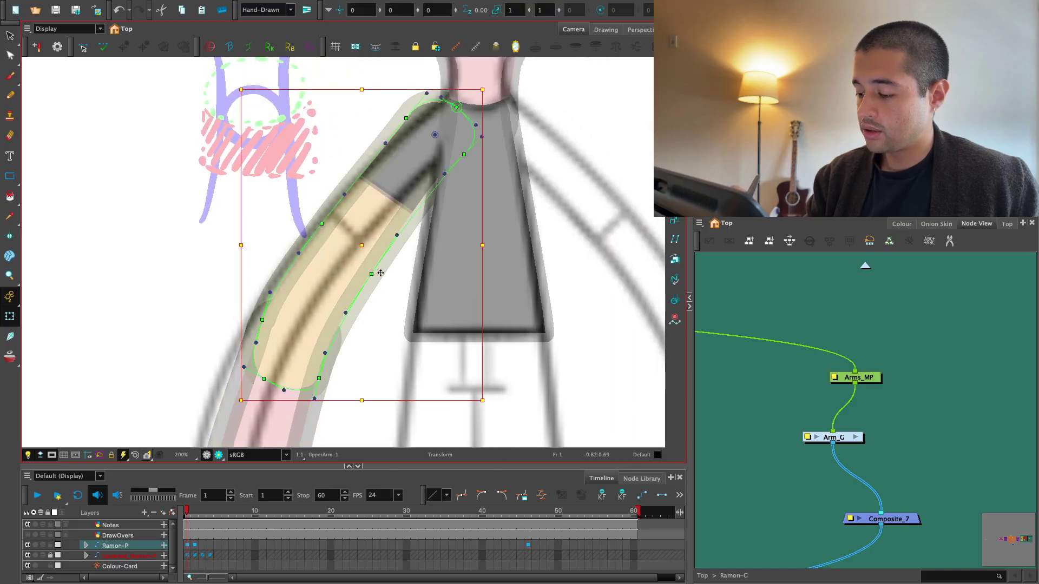
left_click_drag(371, 277, 368, 271)
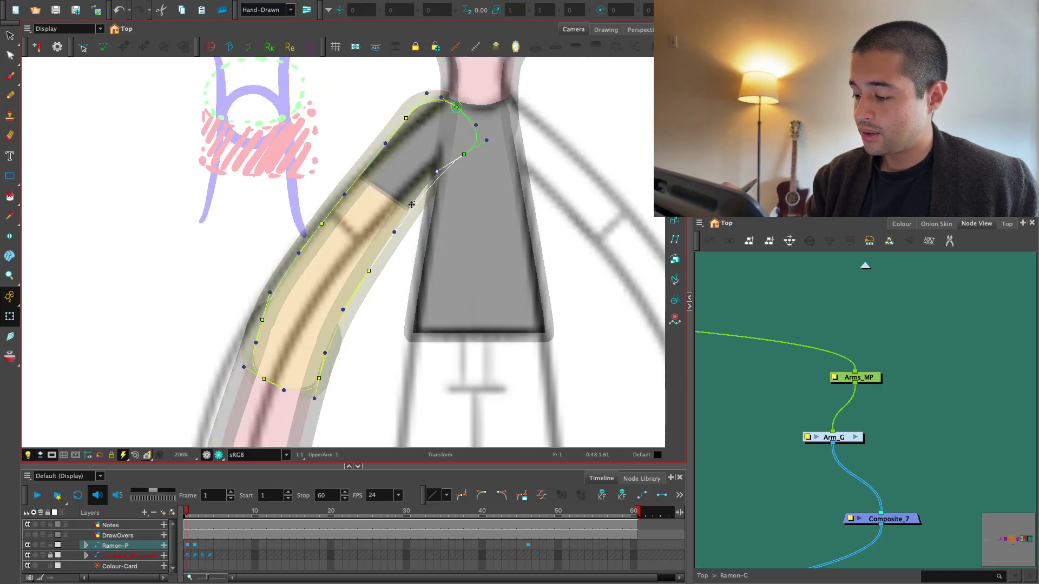
left_click_drag(342, 309, 343, 311)
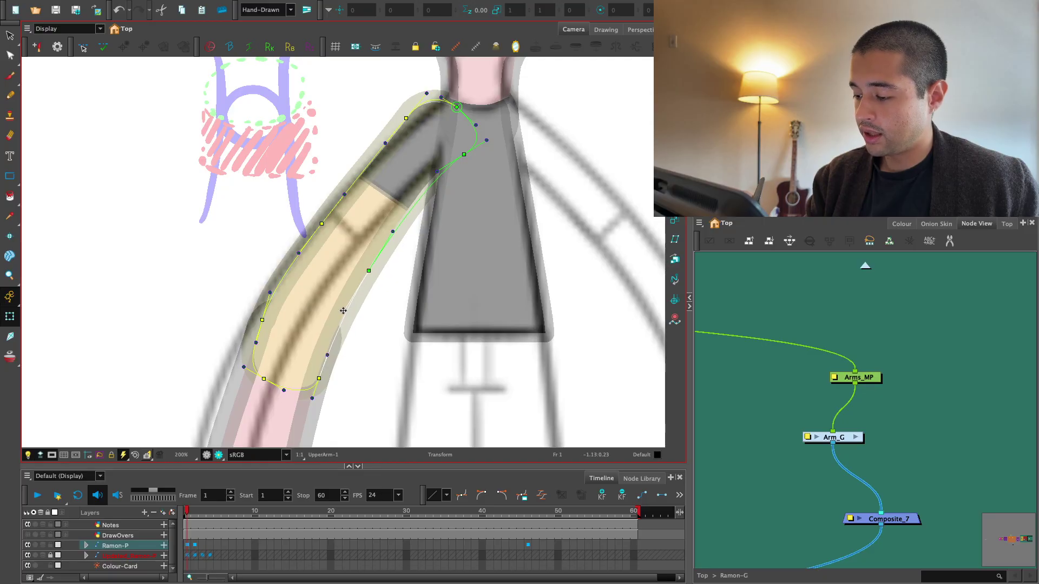
left_click_drag(322, 224, 317, 221)
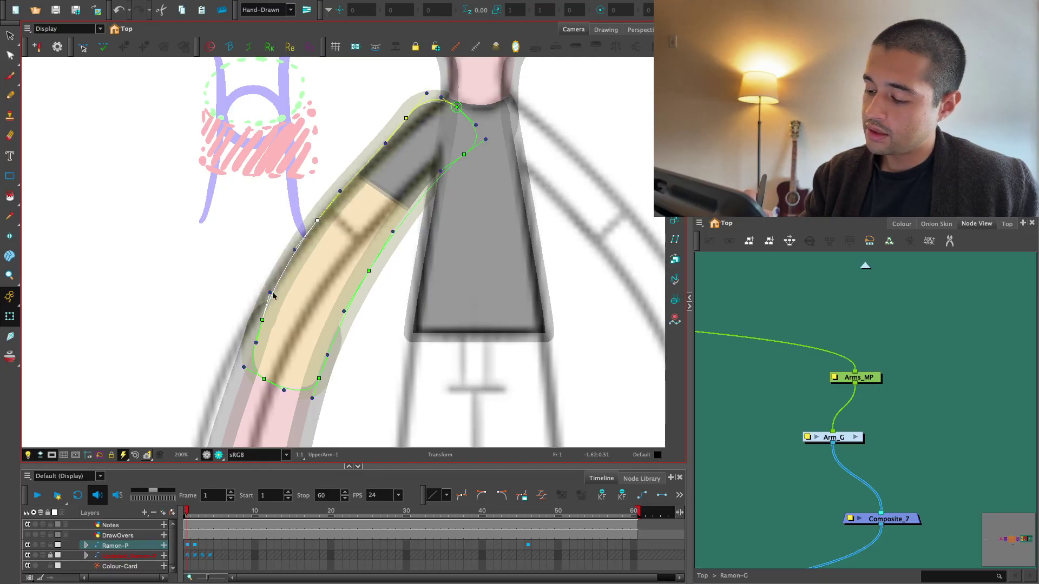
left_click_drag(359, 177, 379, 141)
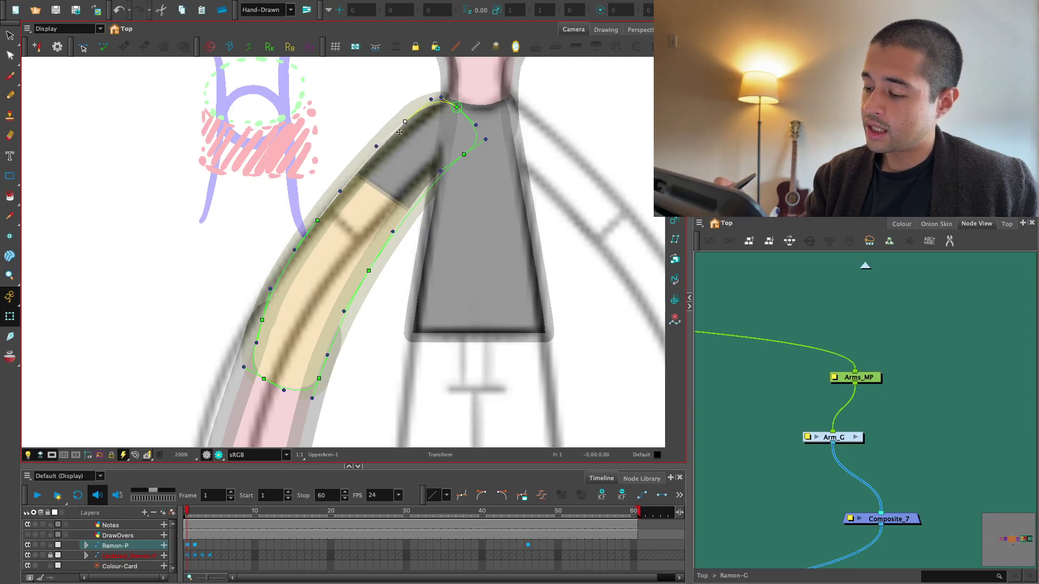
Fine-tune the curve of the upper arm's and forearm's outer edges across the elbow, and deselect the arm
scroll(405, 119, "down", 2)
scroll(404, 120, "up", 1)
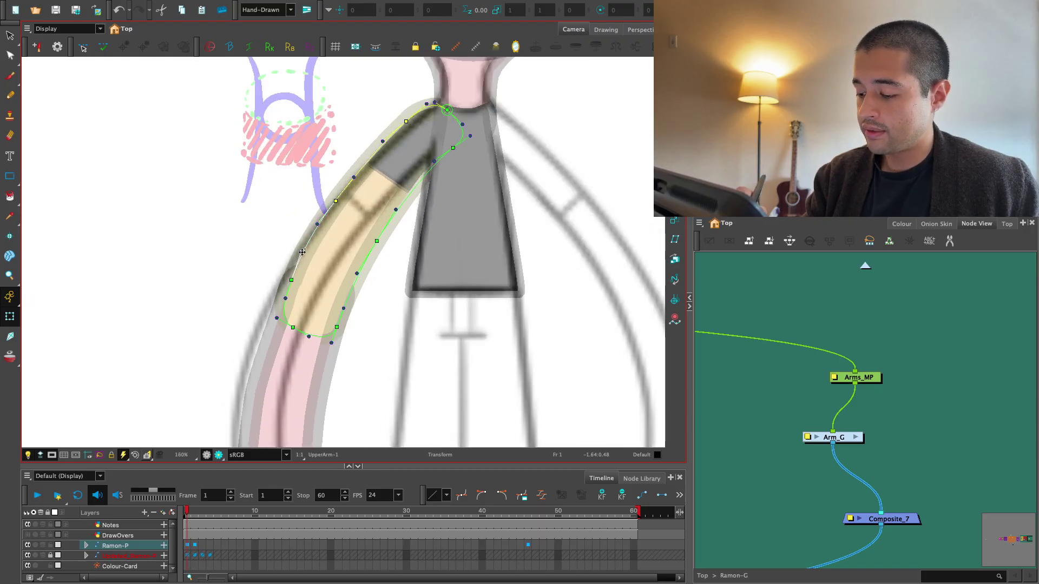
scroll(303, 253, "down", 1)
left_click(329, 273)
scroll(303, 268, "up", 1)
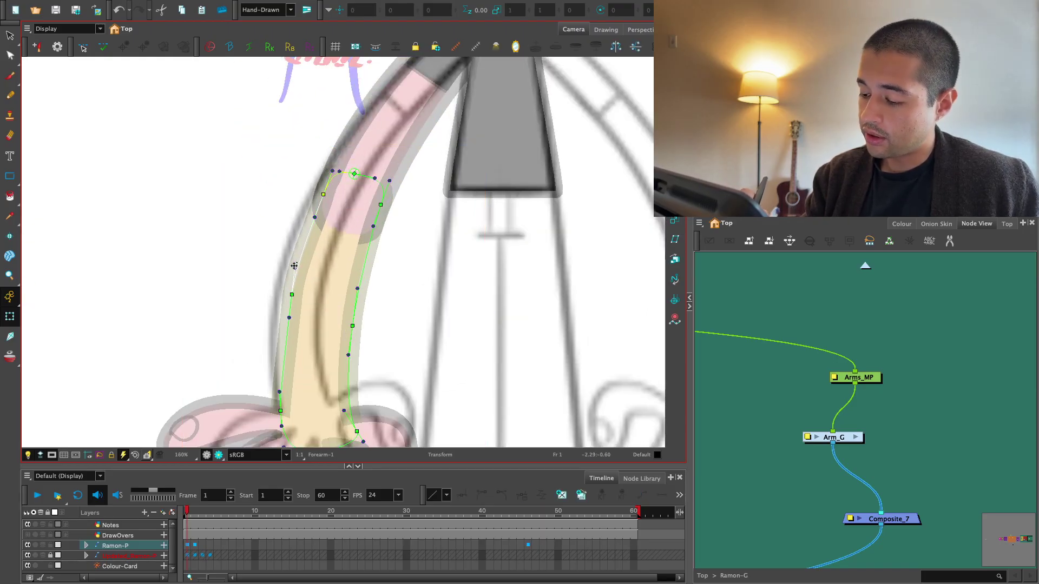
left_click(293, 266)
left_click(472, 360)
scroll(471, 335, "down", 3)
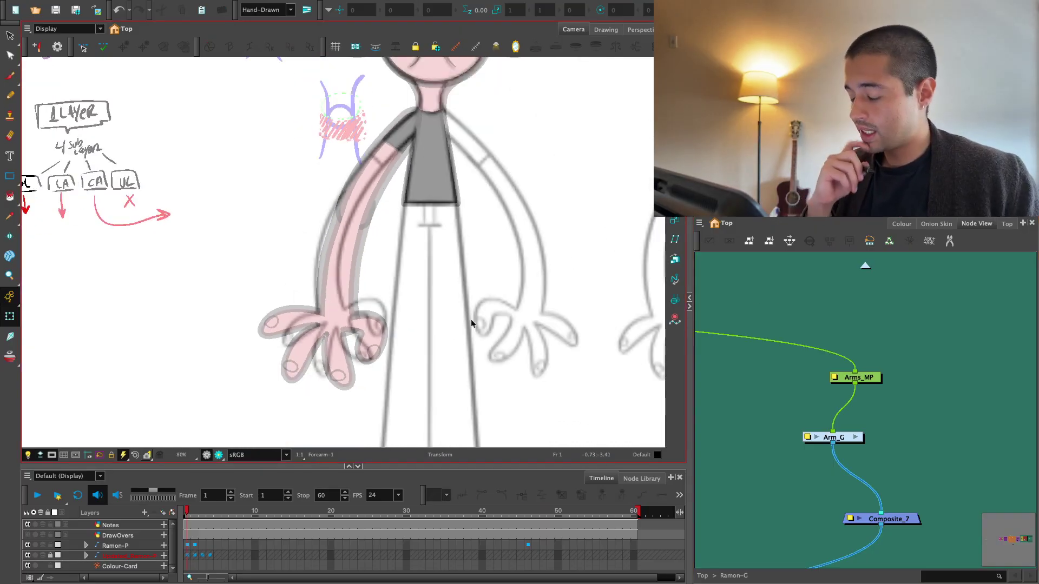
Hide the reference layer and preview the posed arm in Render View, returning to the working view with the reference shown
left_click(53, 556)
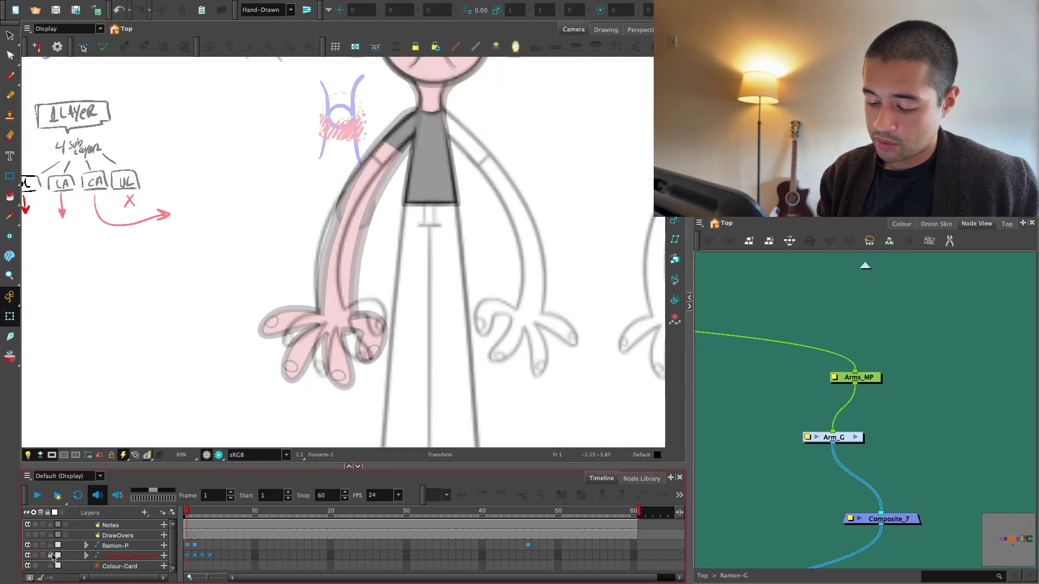
scroll(303, 325, "down", 3)
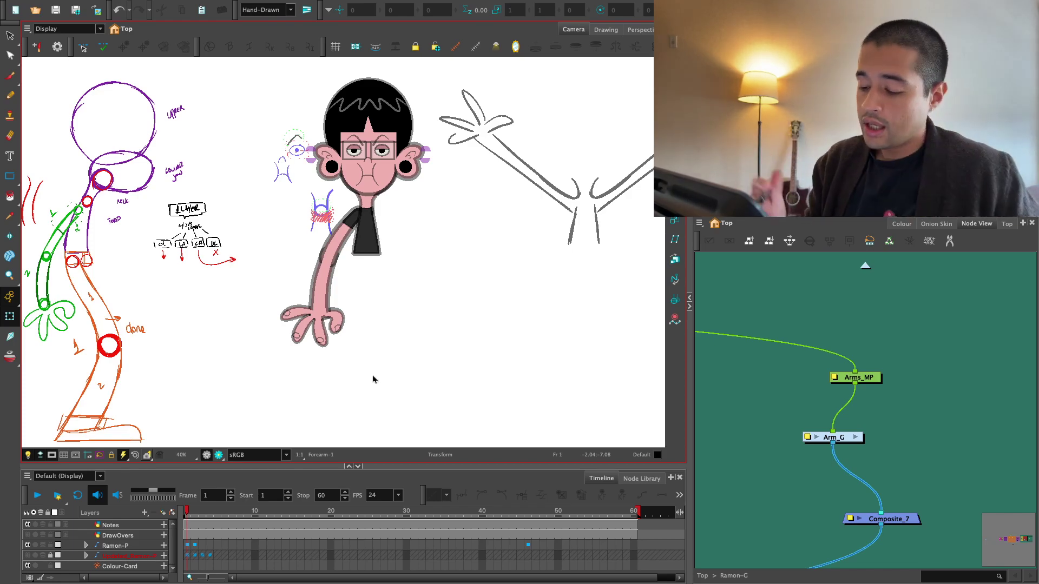
left_click(219, 455)
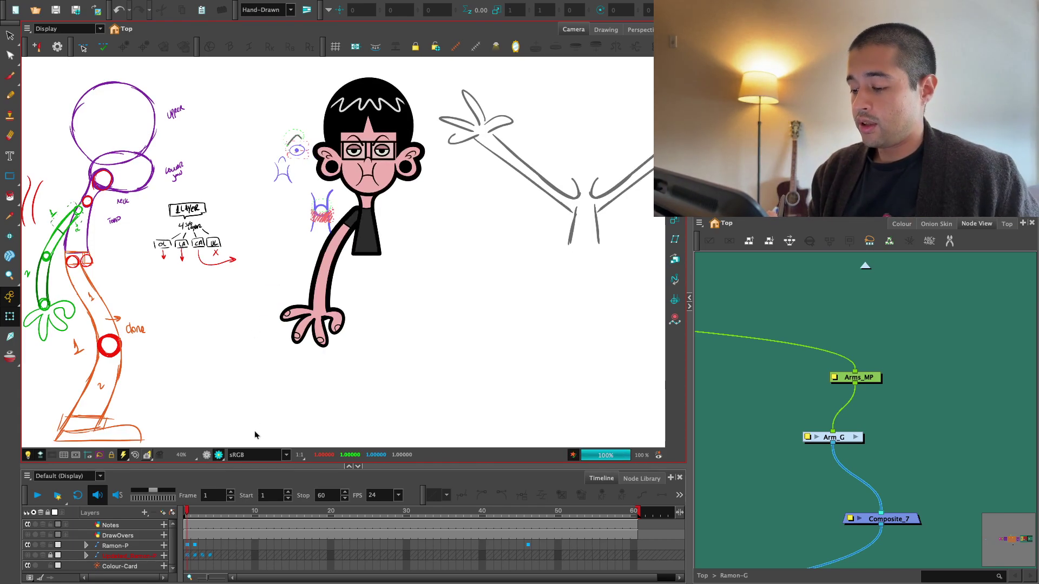
key("2")
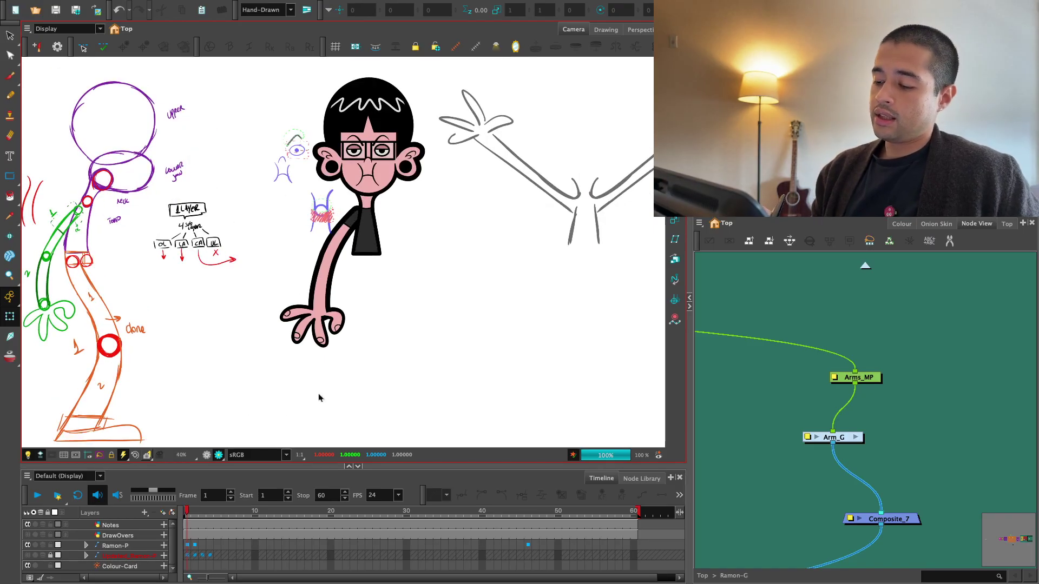
left_click(207, 455)
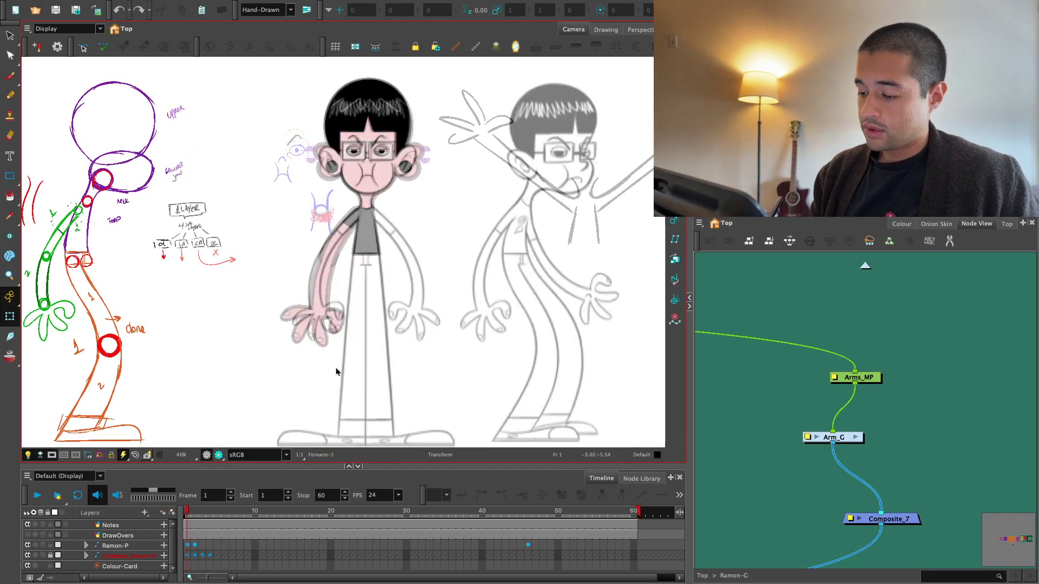
key("2")
key("2")
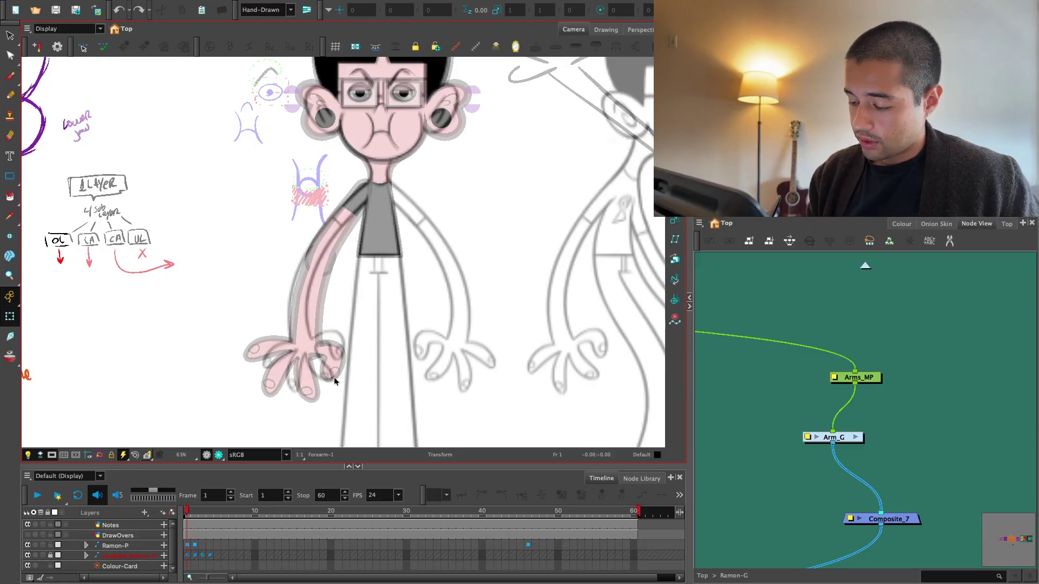
Undo the test pose to restore the straight arm, check it at frame 46 and return to frame 1
left_click(528, 545)
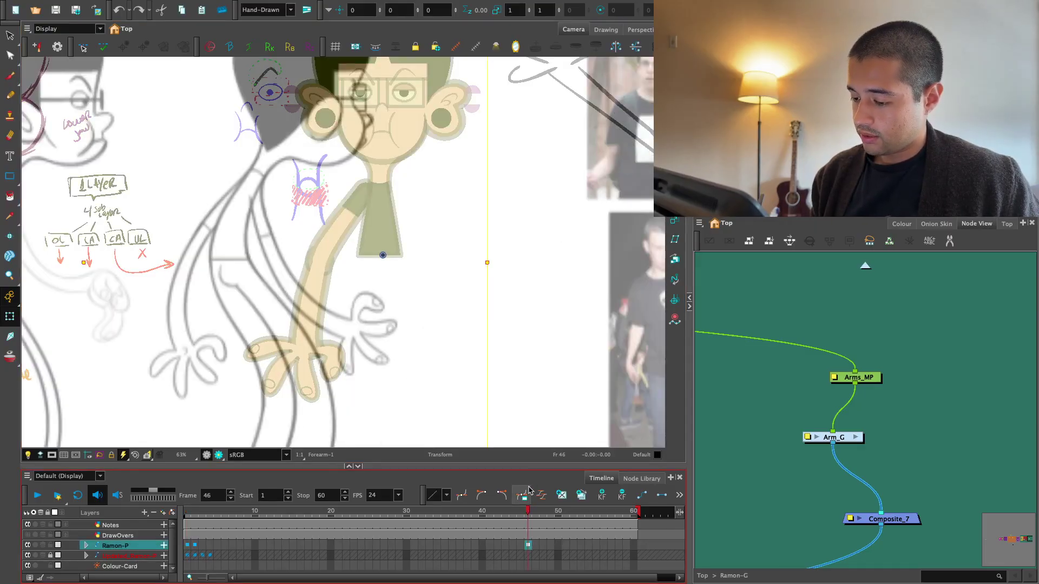
key("ctrl+z")
key("ctrl+z")
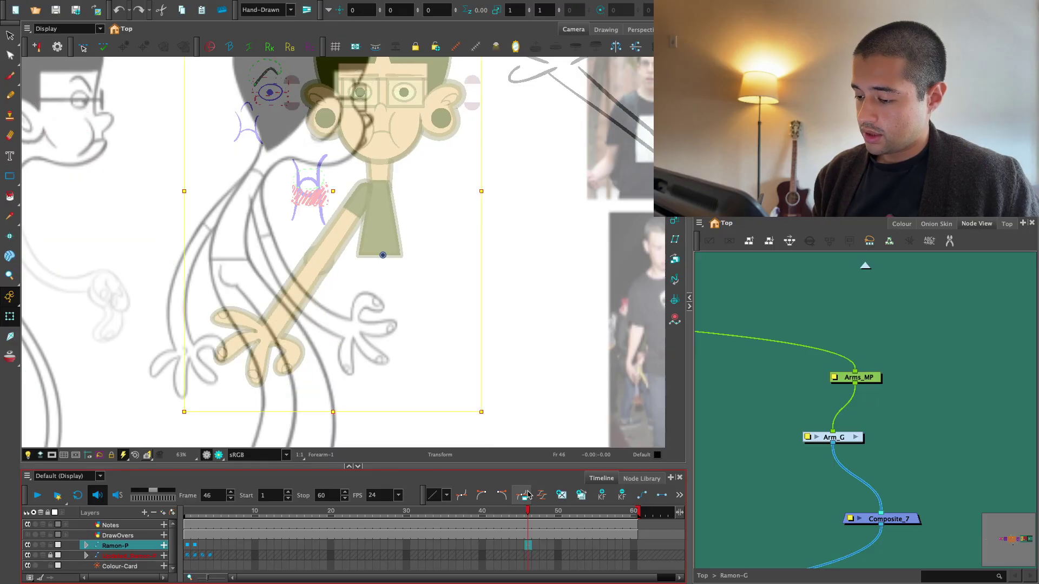
key("ctrl+shift+z")
key("ctrl+shift+z")
key("ctrl+z")
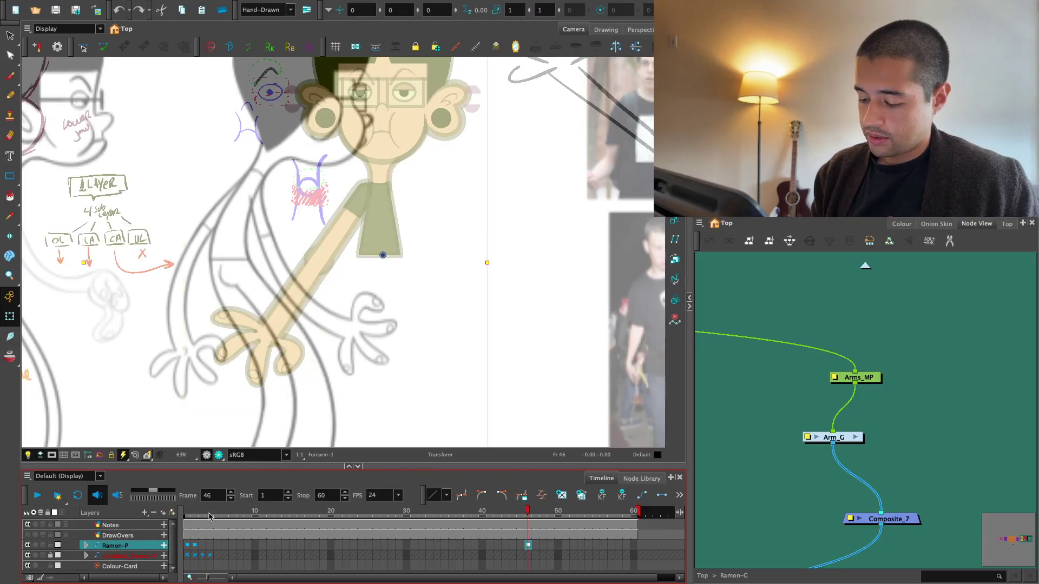
key("shift+comma")
left_click(528, 511)
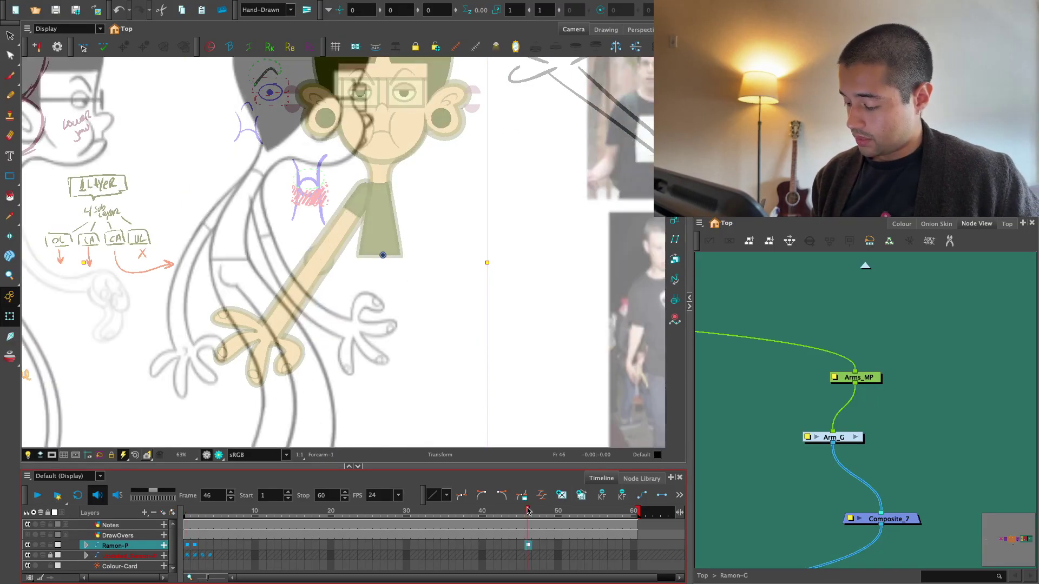
scroll(378, 243, "up", 2)
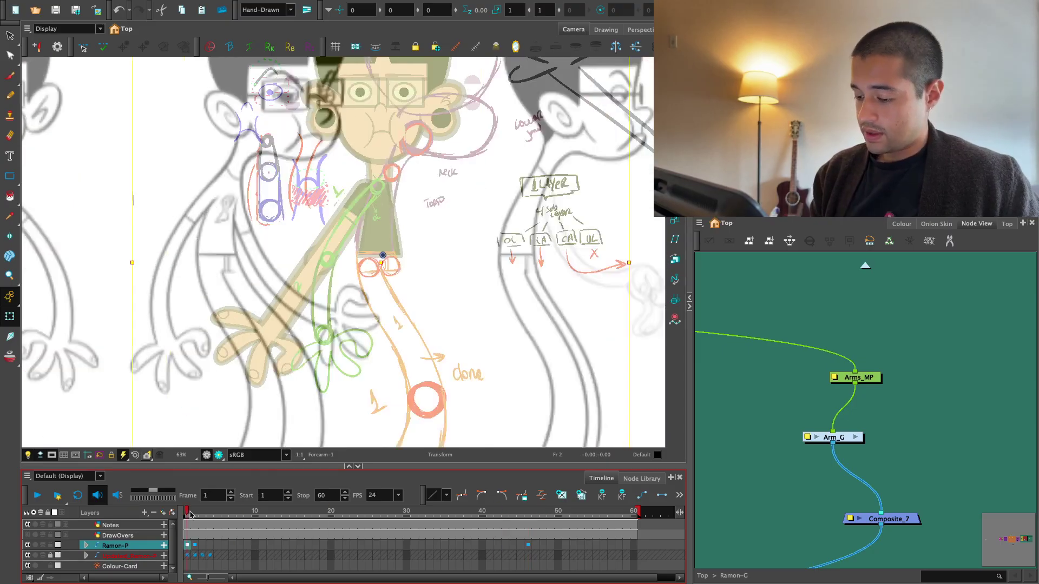
key("shift+comma")
left_click(430, 313)
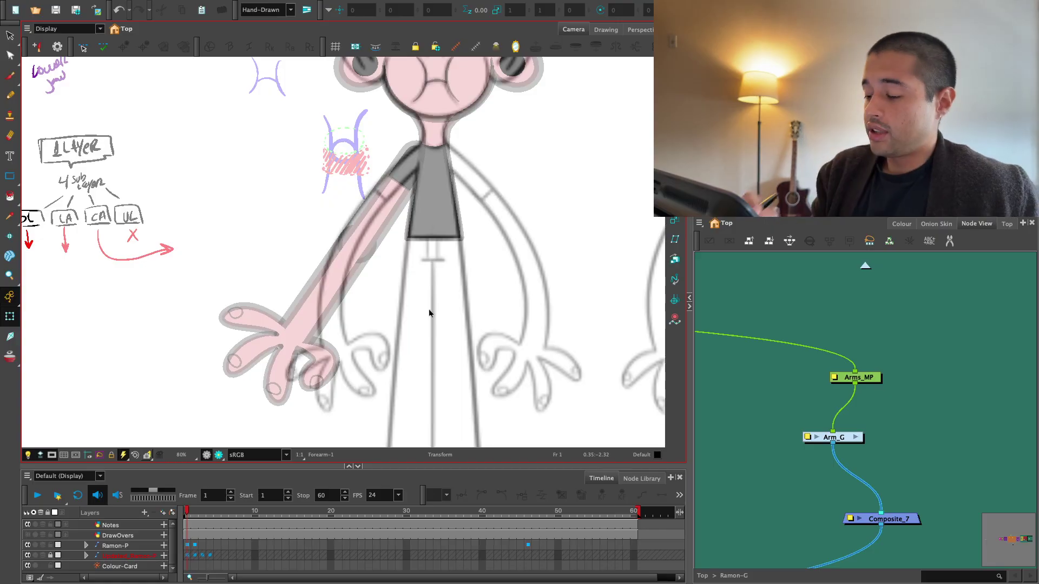
Pick the forearm drawing with the Select tool and try to delete its artwork
key("2")
left_click(327, 308)
key("alt+s")
key("Delete")
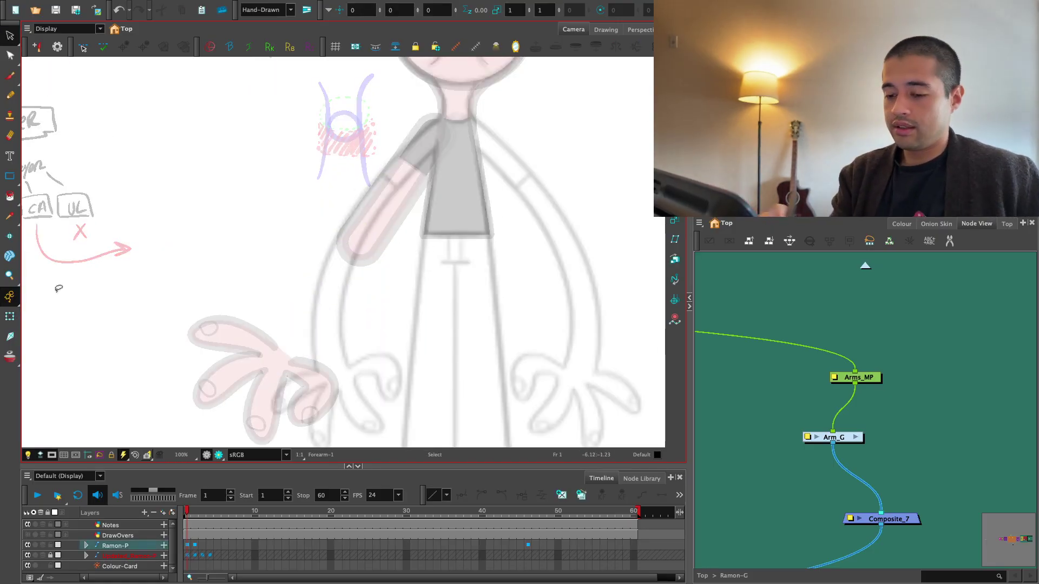
Test the forearm's rotation about the elbow with the Transform tool and undo it
key("shift+t")
left_click(398, 393)
key("1")
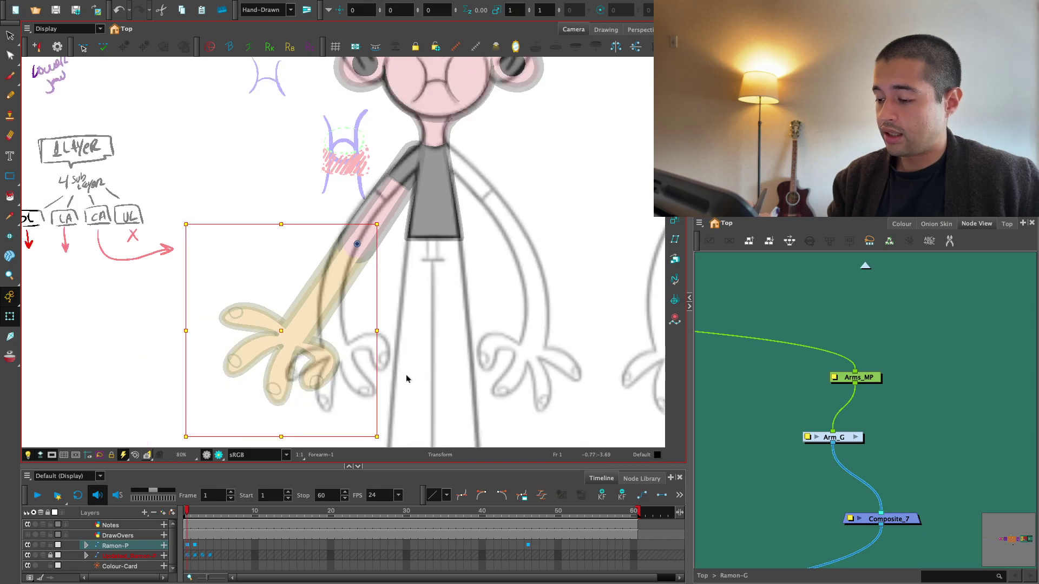
mouse_move(390, 434)
left_mouse_down()
mouse_move(411, 422)
mouse_move(471, 336)
left_mouse_up()
key("ctrl+z")
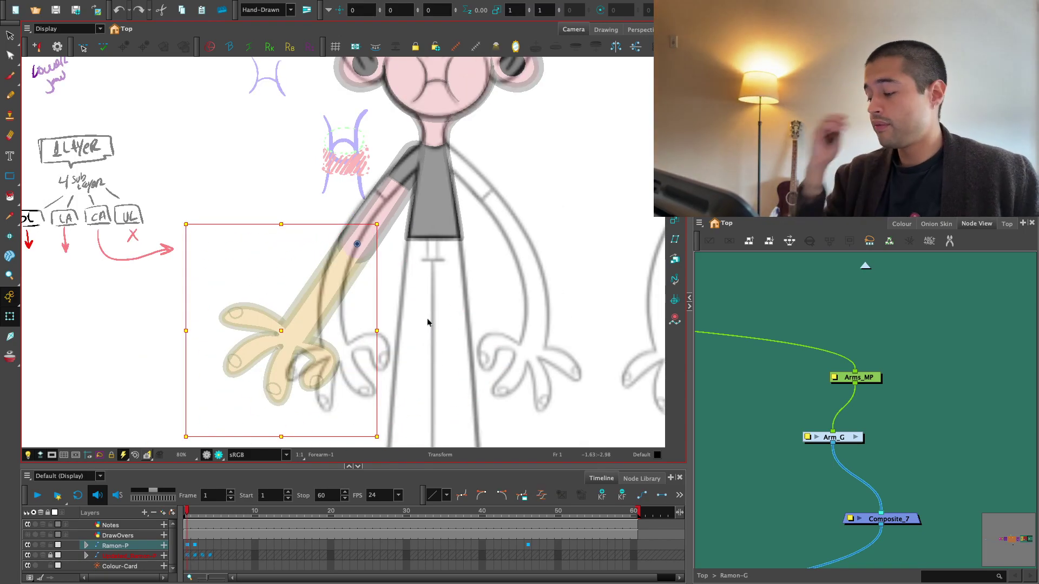
Open the Arm_G group in the node view and select the upper arm drawing
left_click(427, 322)
left_click_drag(866, 417, 811, 420)
left_click(780, 440)
left_click(800, 440)
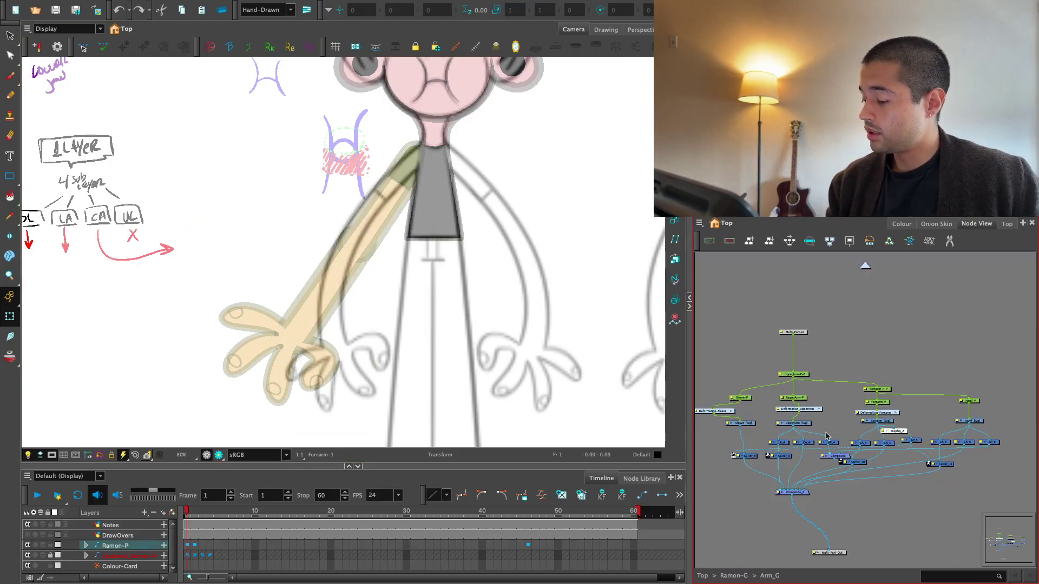
left_click(381, 227)
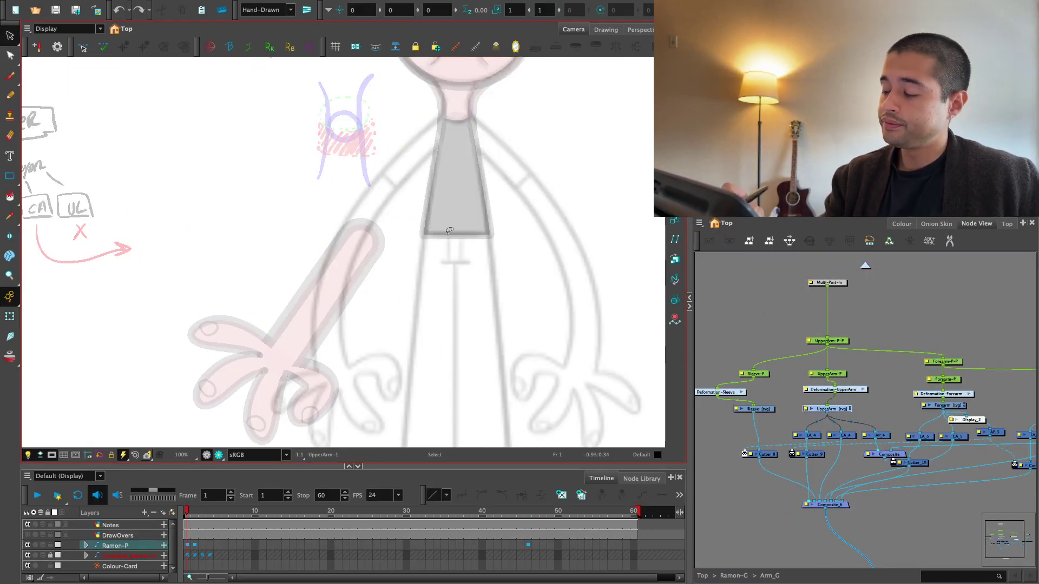
Cut the forearm's line artwork from its drawing and paste it into the upper arm drawing
scroll(485, 259, "up", 2)
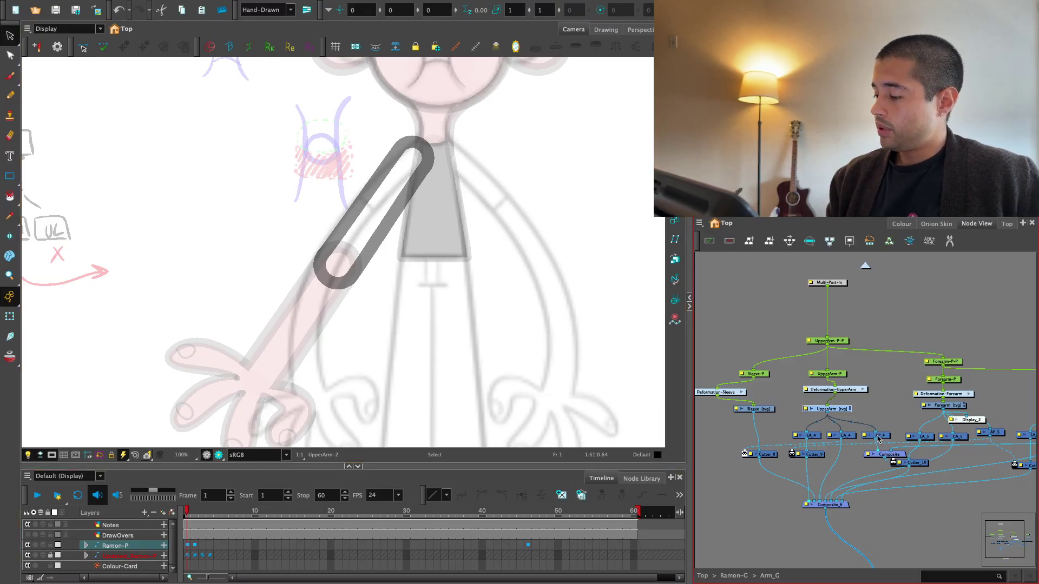
left_click(954, 407)
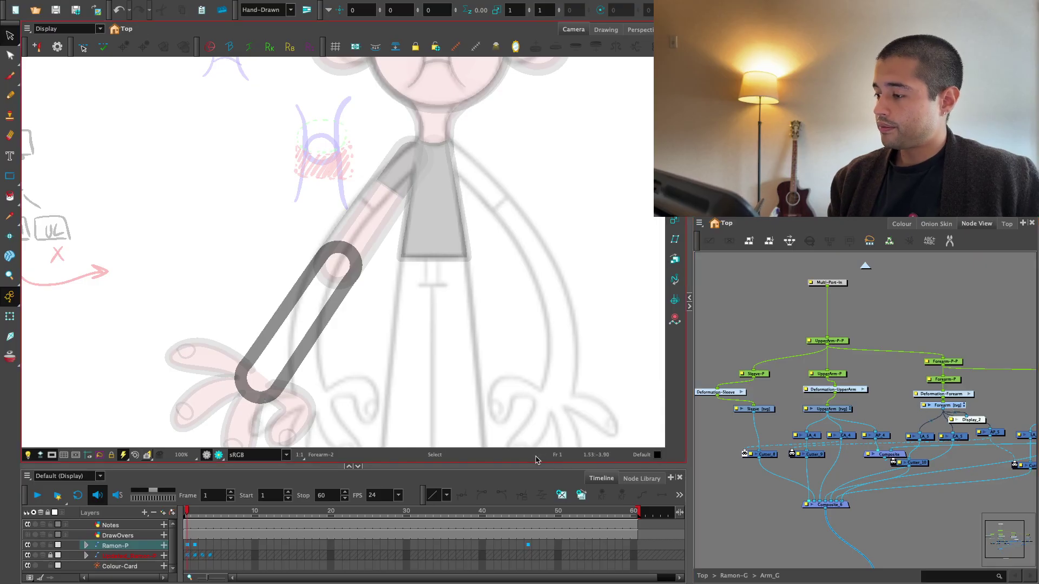
key("ctrl+z")
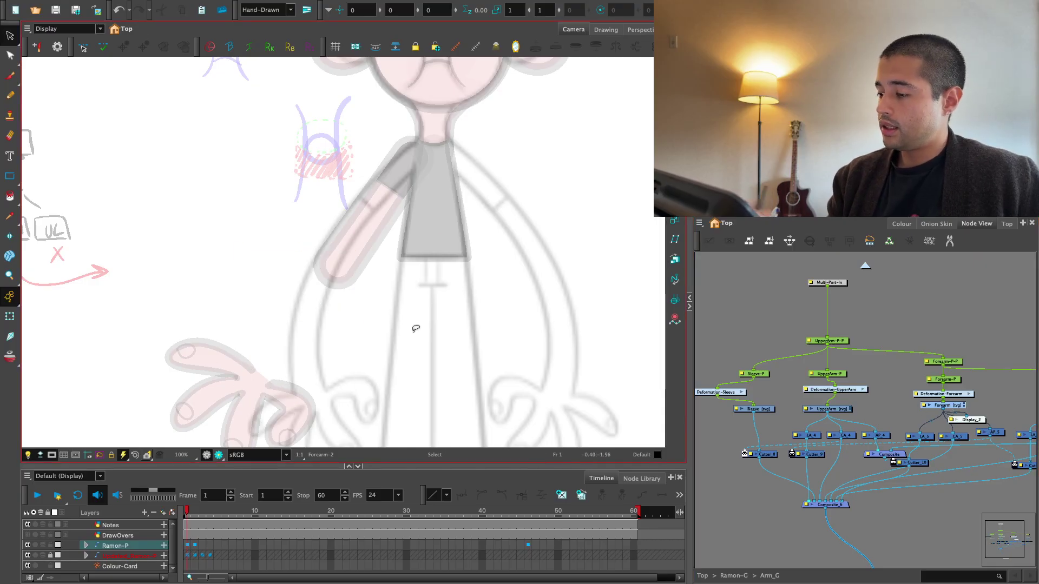
key("ctrl+x")
left_click(831, 410)
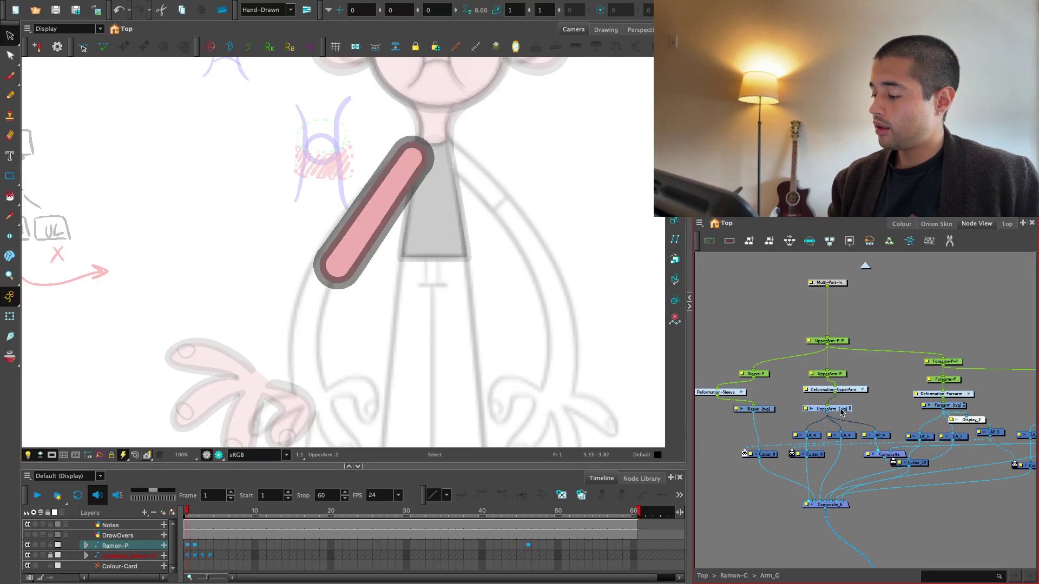
key("ctrl+v")
Trim the overlapping rounded line ends at the elbow with the Cutter tool and select the remaining arm outline
left_click(466, 302)
key("alt+t")
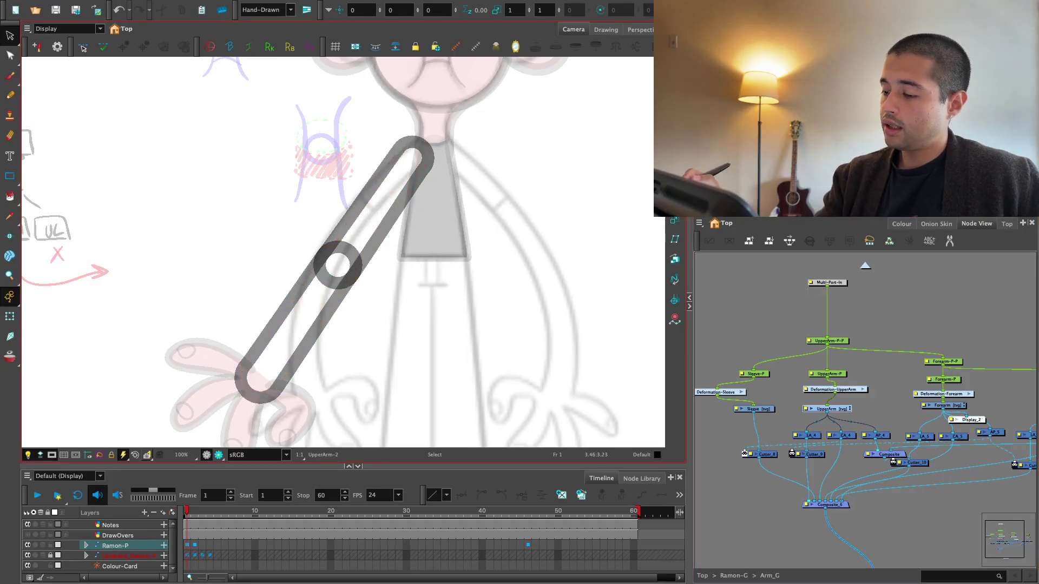
scroll(338, 265, "up", 3)
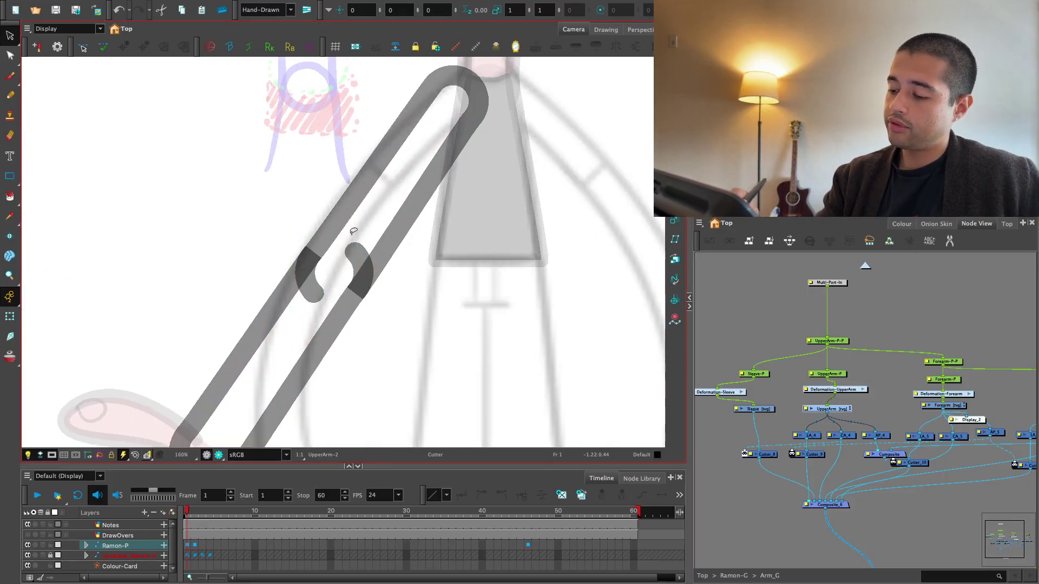
left_click_drag(395, 217, 399, 212)
key("1")
key("1")
mouse_move(471, 271)
left_mouse_down()
mouse_move(194, 313)
mouse_move(461, 320)
left_mouse_up()
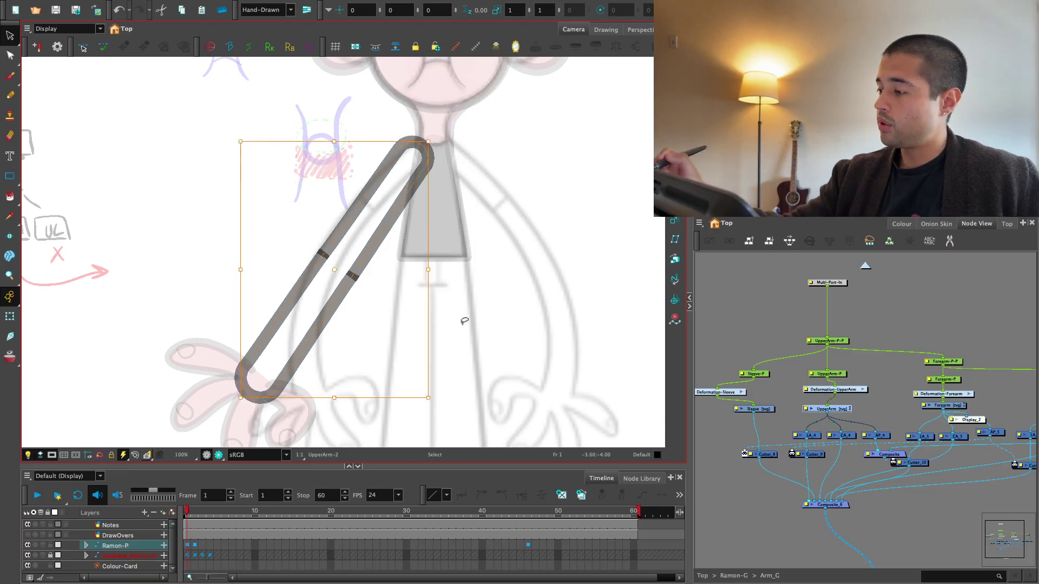
Join the upper arm and forearm outlines at the elbow by adjusting their points with the Contour Editor
key("alt+s")
scroll(378, 297, "up", 5)
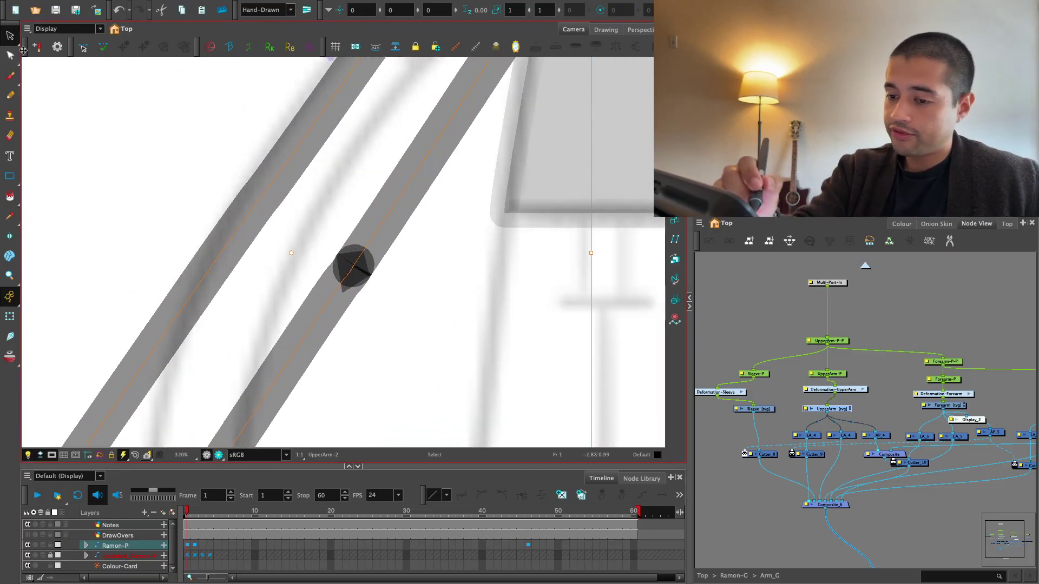
key("alt+q")
scroll(353, 283, "up", 1)
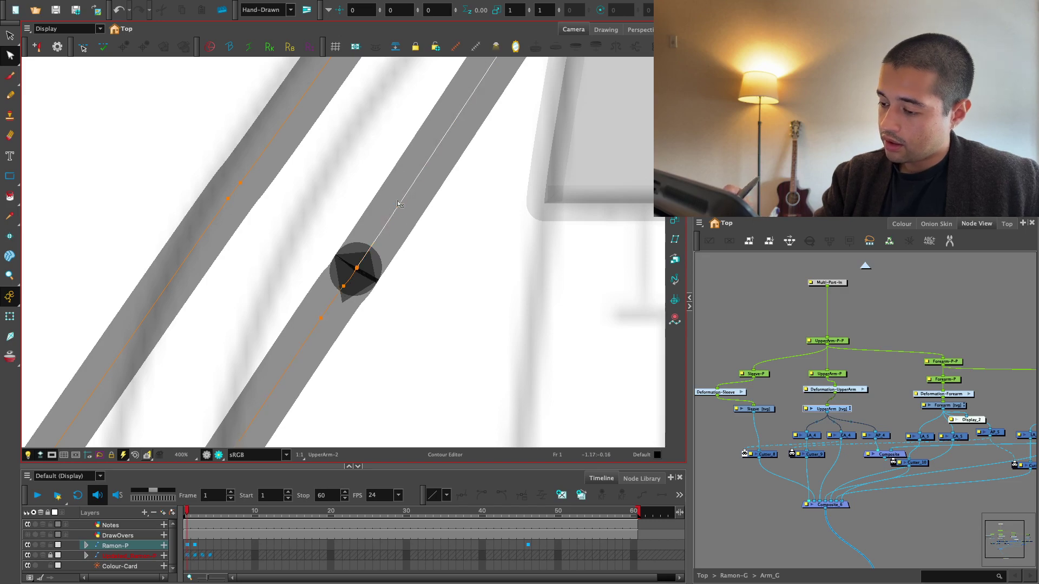
scroll(379, 297, "down", 6)
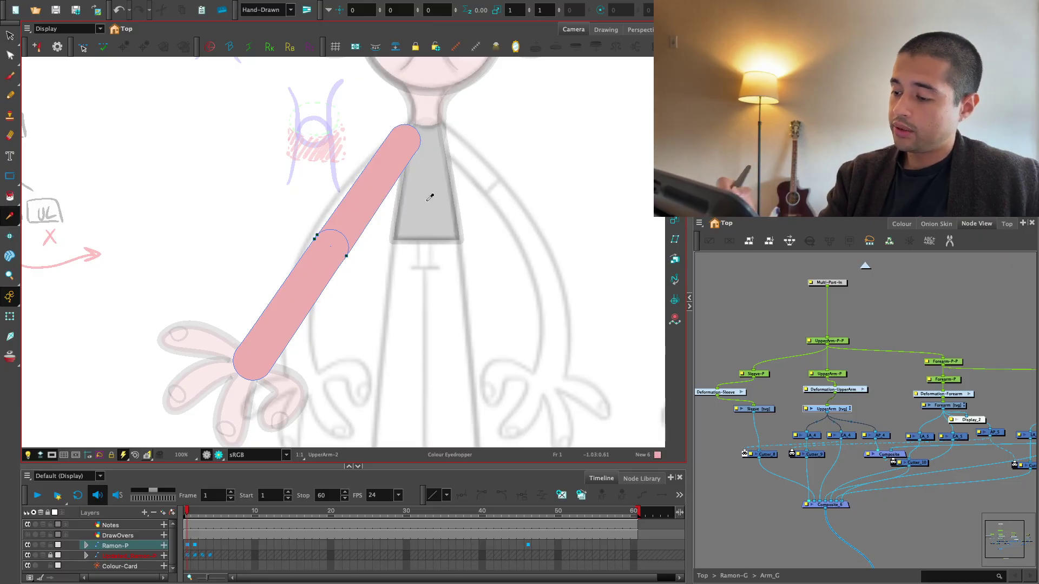
Delete the old colour fill split at the elbow and repaint the whole arm with the sampled skin colour
key("alt+s")
left_click(318, 233)
key("Delete")
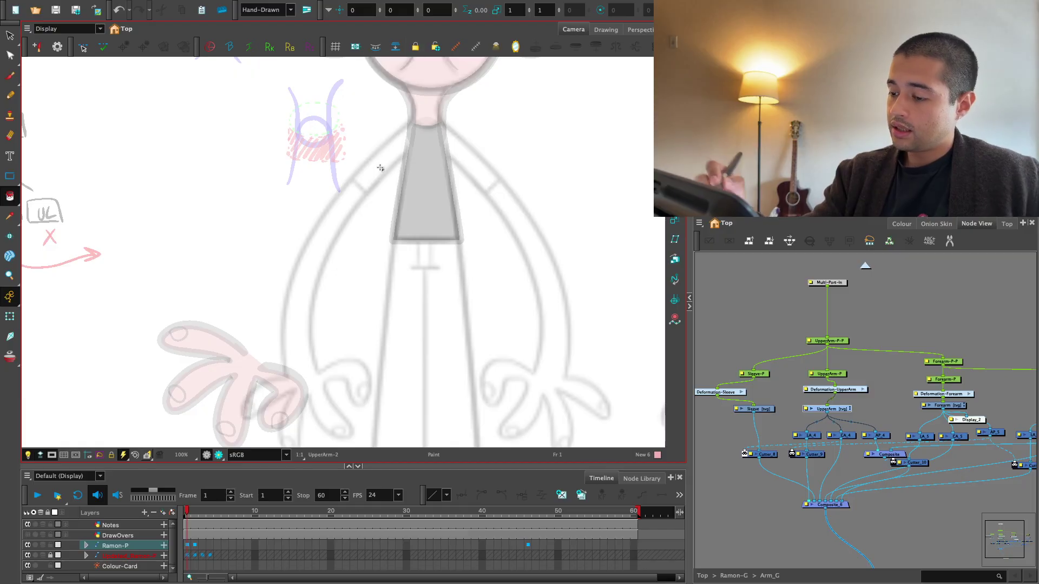
left_click_drag(409, 137, 247, 369)
left_click(9, 316)
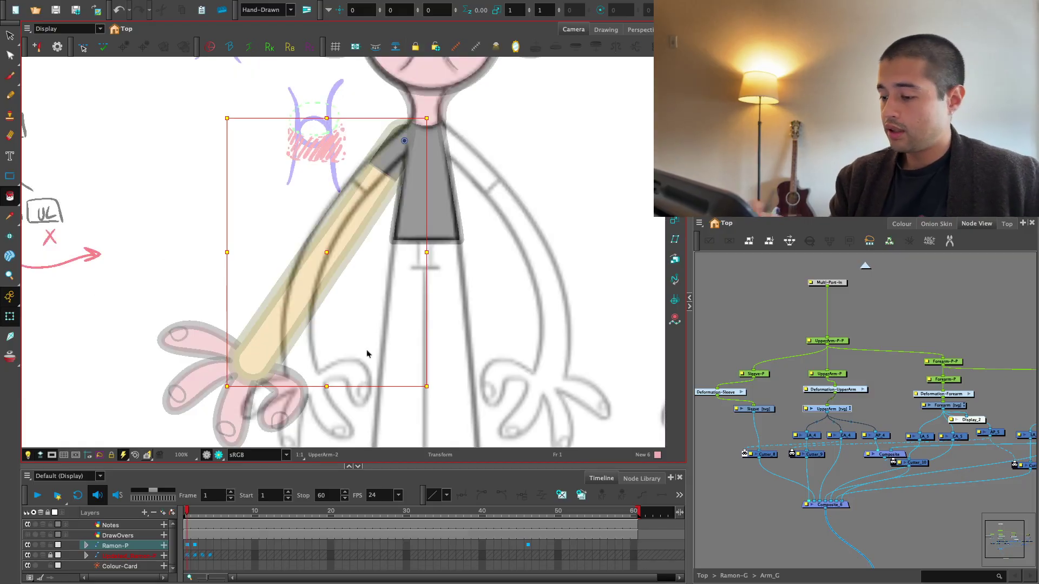
Redraw the Deformation-UpperArm chain with the Rigging tool as one curve running from the shoulder to the wrist
key("1")
key("2")
key("2")
key("space")
key("2")
left_click_drag(596, 379, 623, 384)
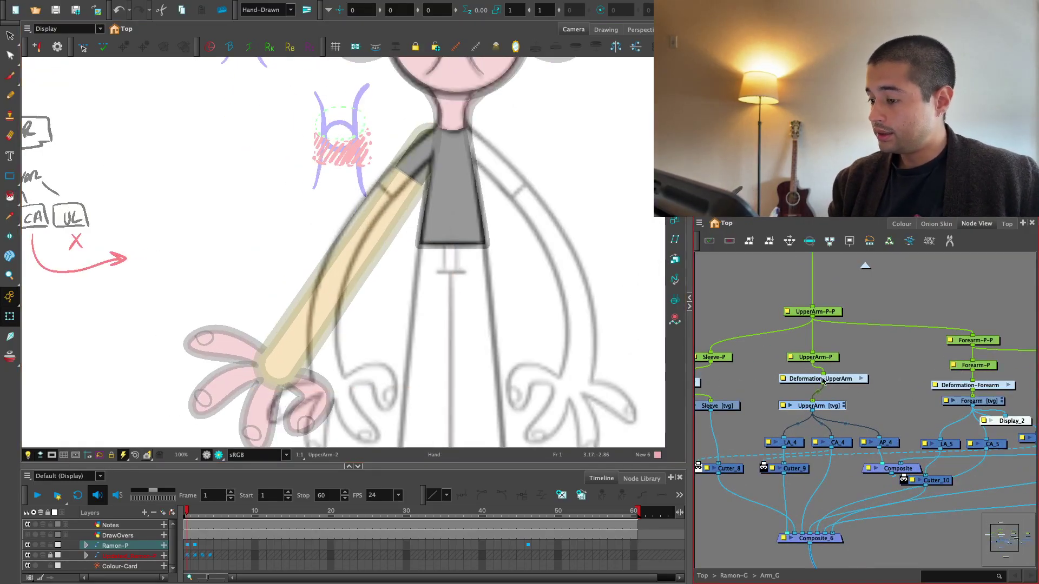
key("2")
key("ctrl+a")
key("alt+4")
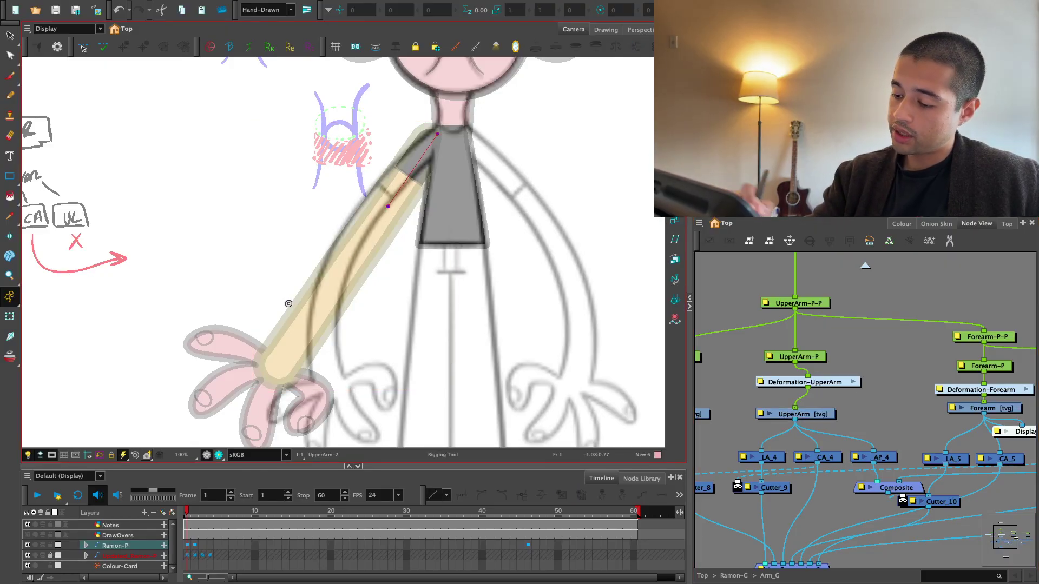
Test-bend the single-curve arm by moving its wrist point and curve handles to follow the reference sketch's arm
left_click(10, 316)
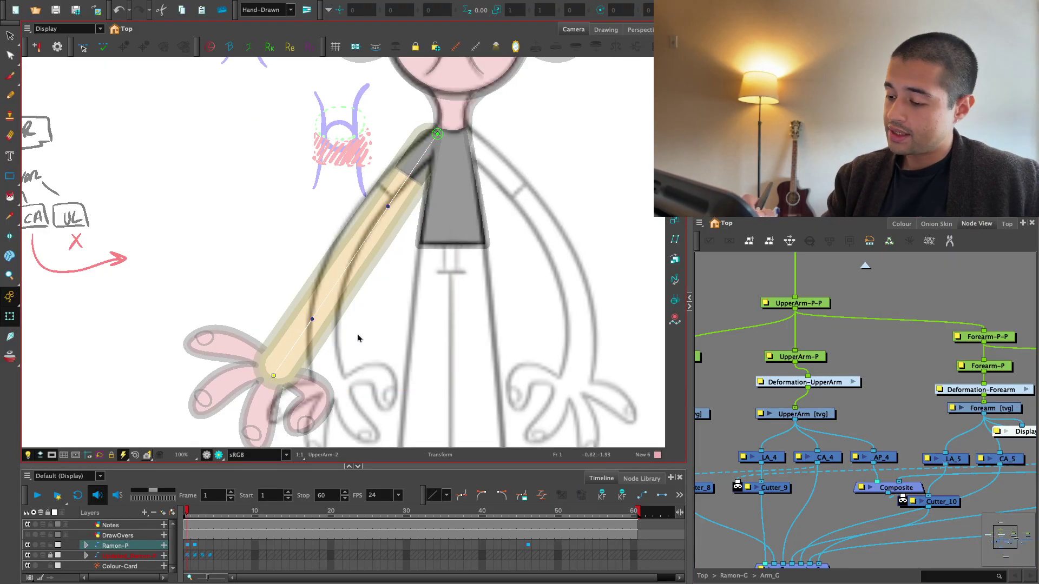
key("2")
left_click_drag(287, 351, 330, 363)
left_click_drag(358, 327, 313, 279)
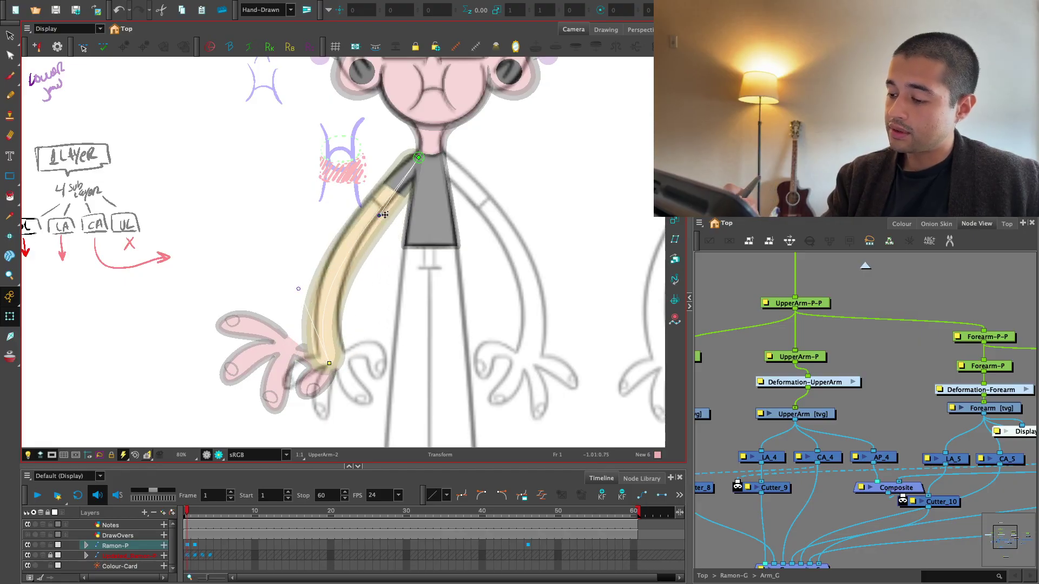
left_click_drag(383, 215, 363, 206)
key("2")
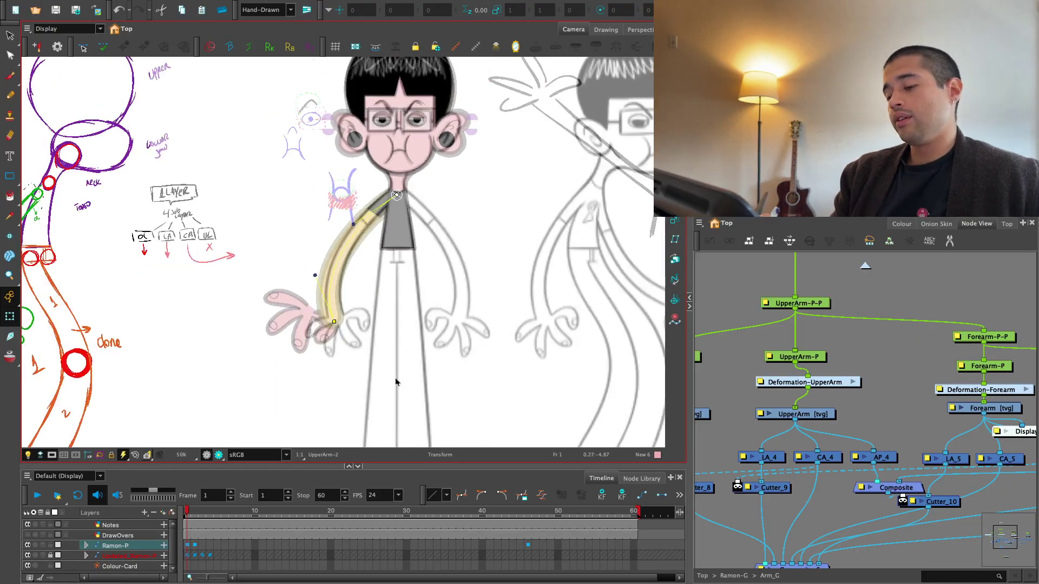
Undo the test bend to restore the straight arm pose
key("ctrl+z")
key("ctrl+z")
key("ctrl+z")
key("ctrl+z")
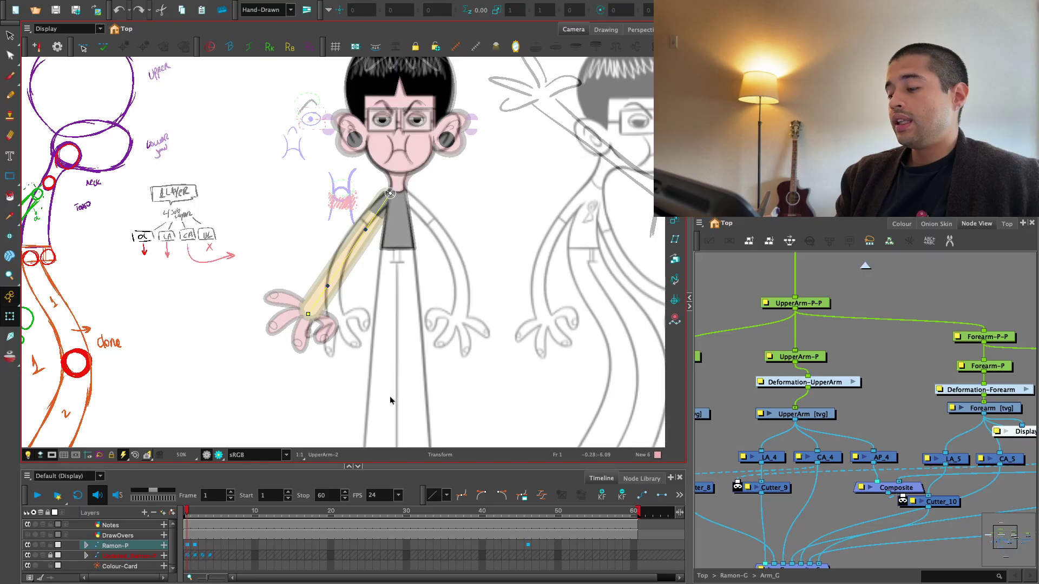
Try moving the arm curve's wrist point inward toward the reference arm, undo the move and deselect the arm
key("1")
key("1")
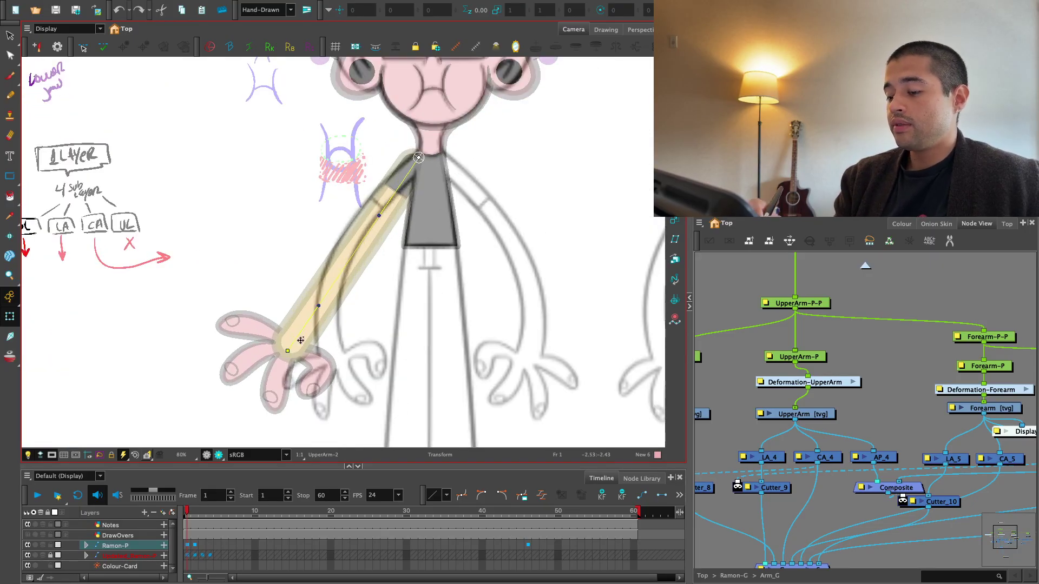
left_click_drag(297, 356, 326, 359)
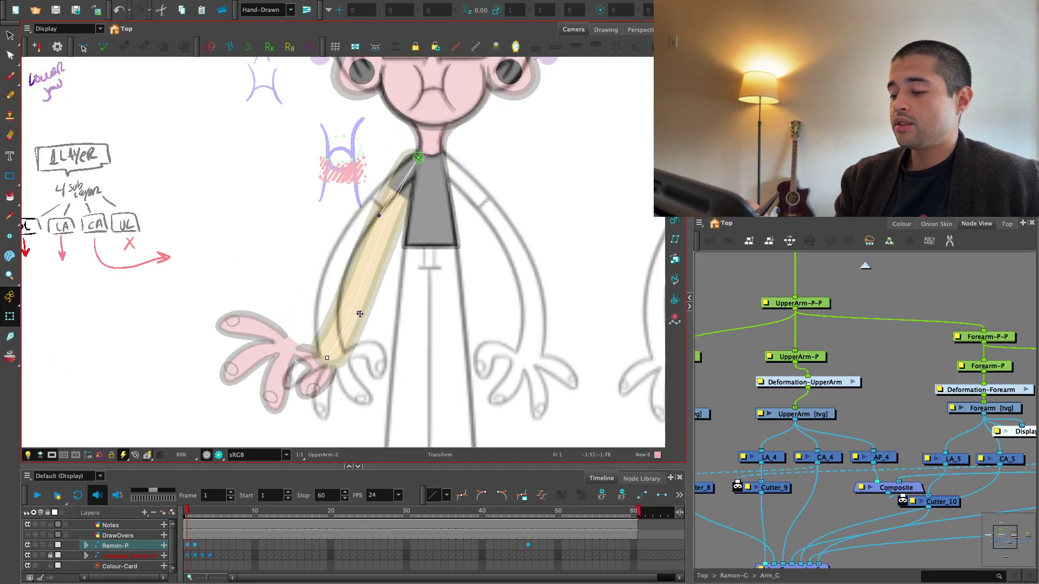
key("ctrl+z")
key("ctrl+z")
key("ctrl+z")
key("ctrl+z")
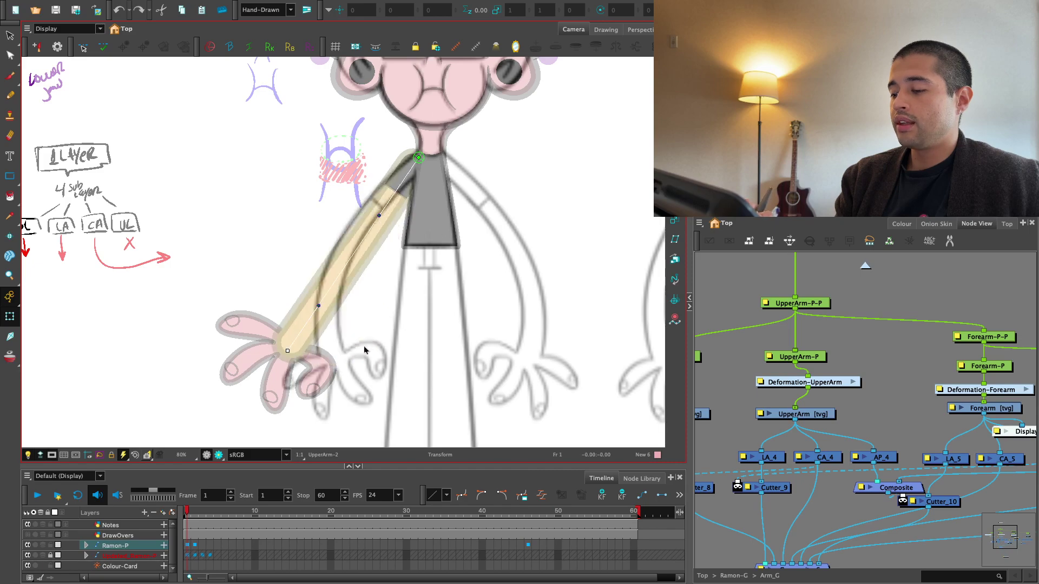
key("1")
key("1")
left_click(712, 380)
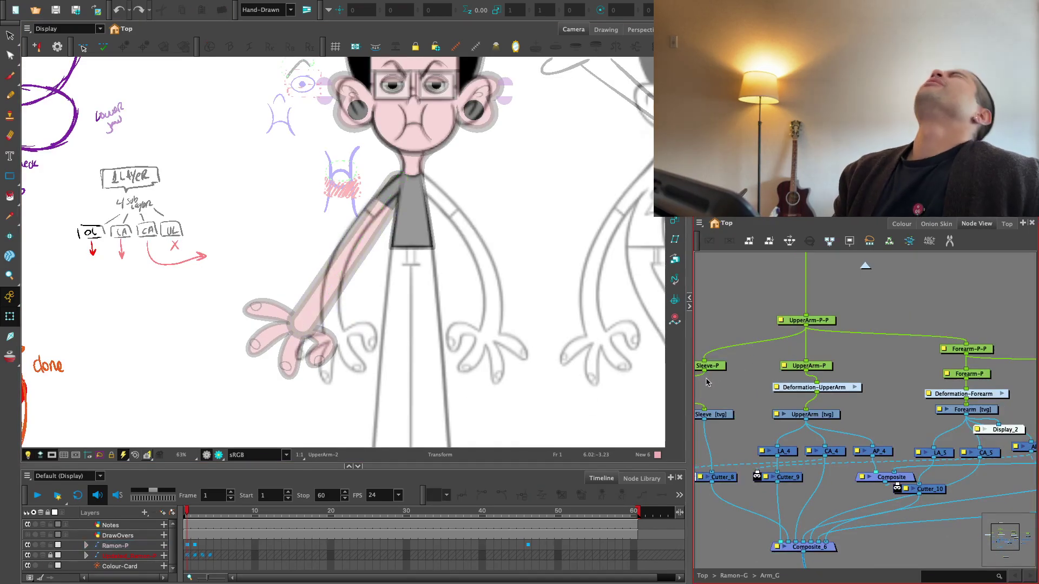